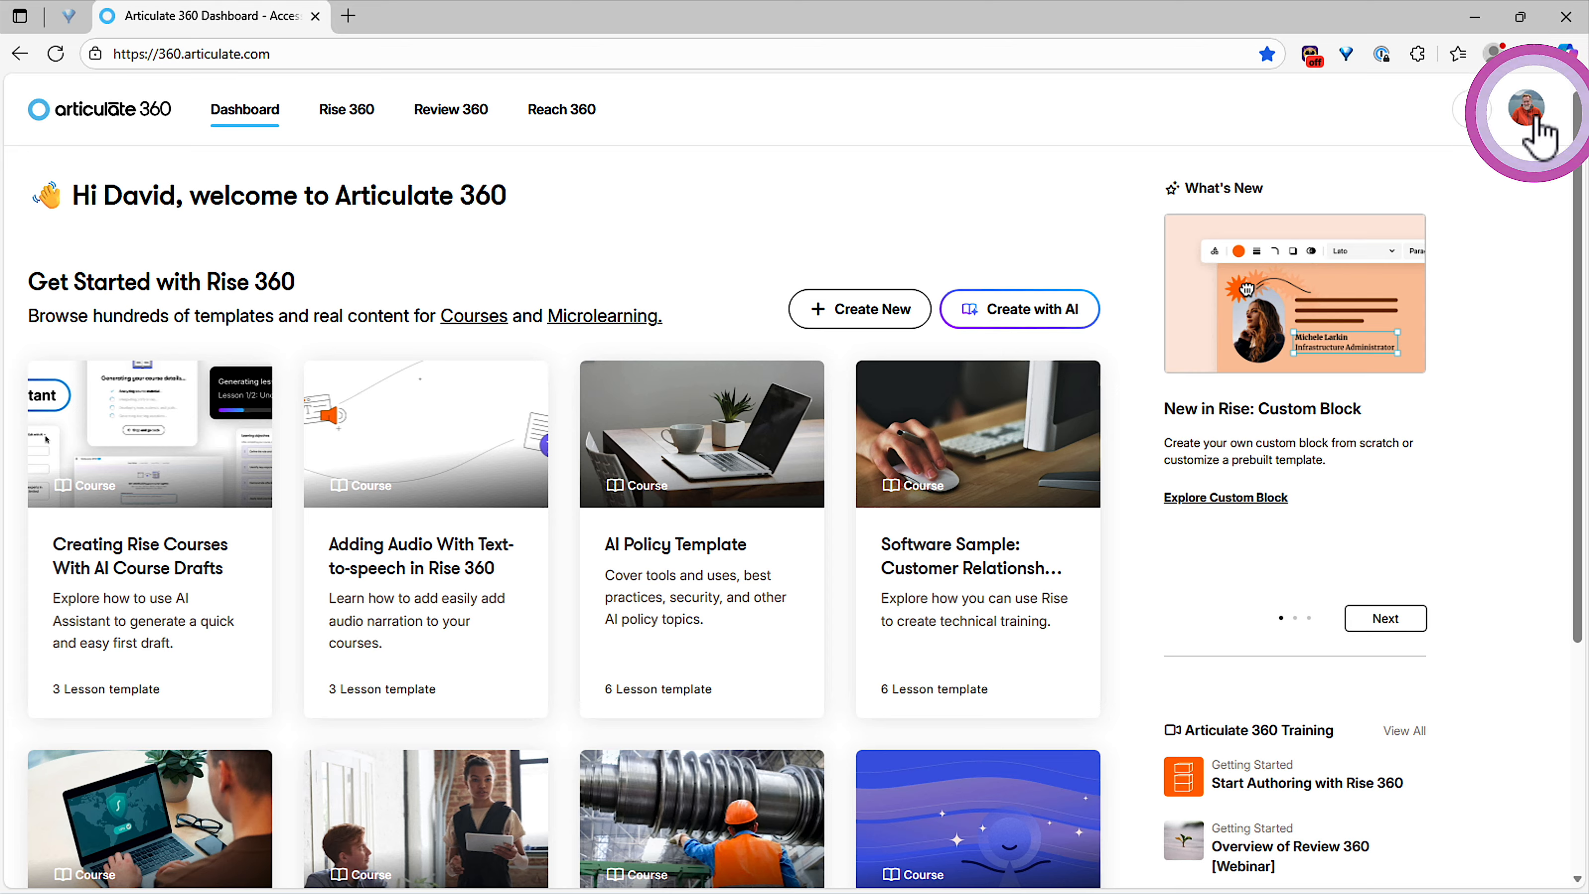
Step: Go to the Your Profile page through the avatar menu's Account option
{"action": "left_click", "coordinate": [1533, 113]}
{"action": "left_click", "coordinate": [1504, 147]}
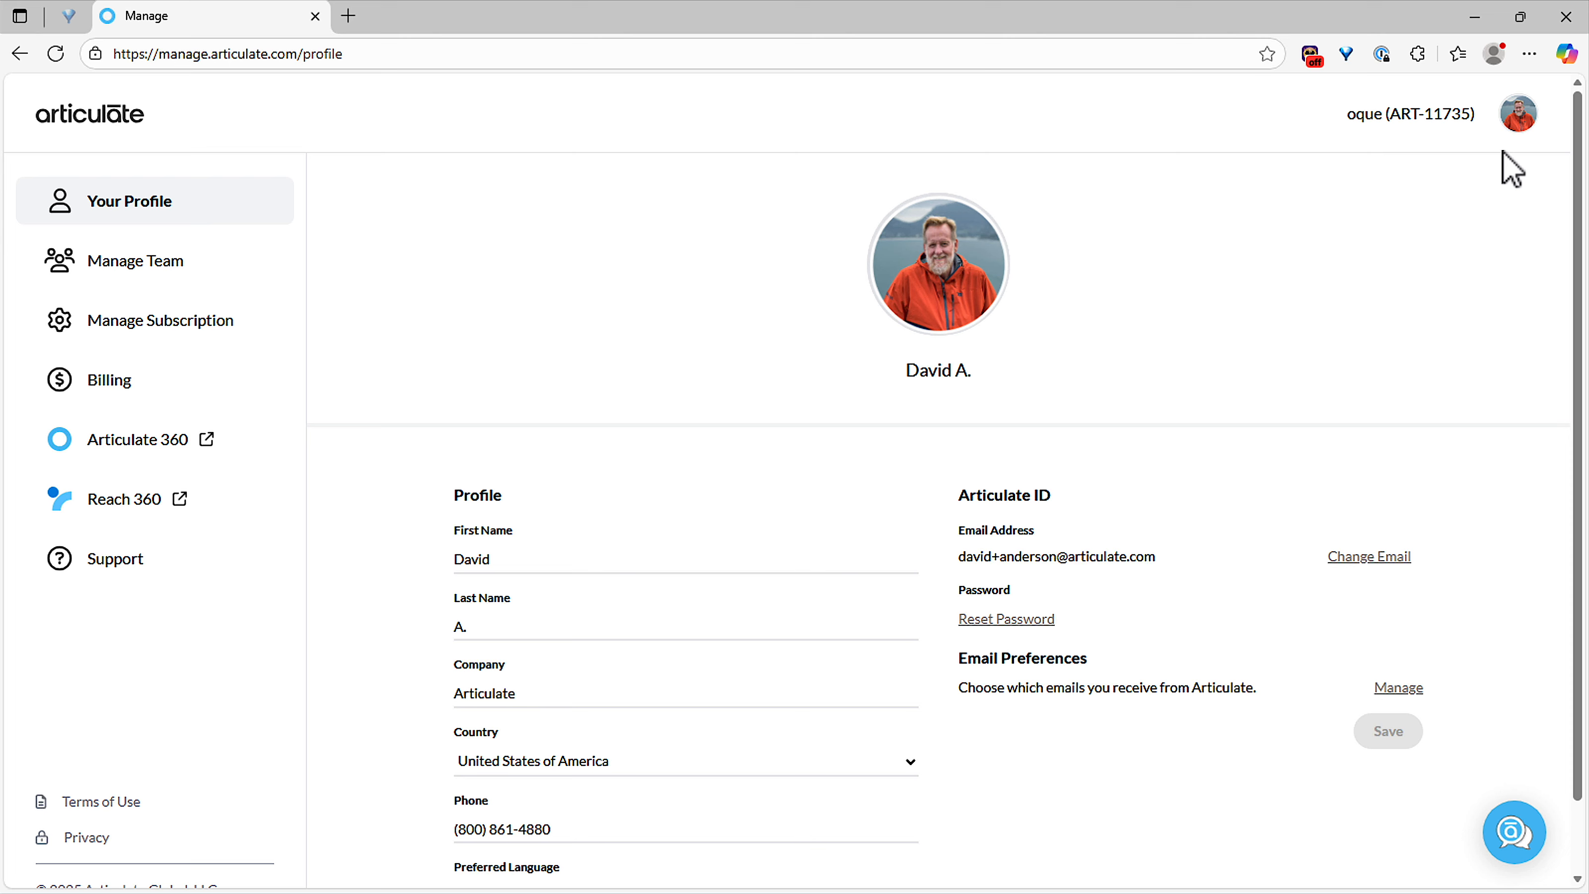
Step: Show the Manage Team people list and edit the third member's permissions
{"action": "left_click", "coordinate": [181, 277]}
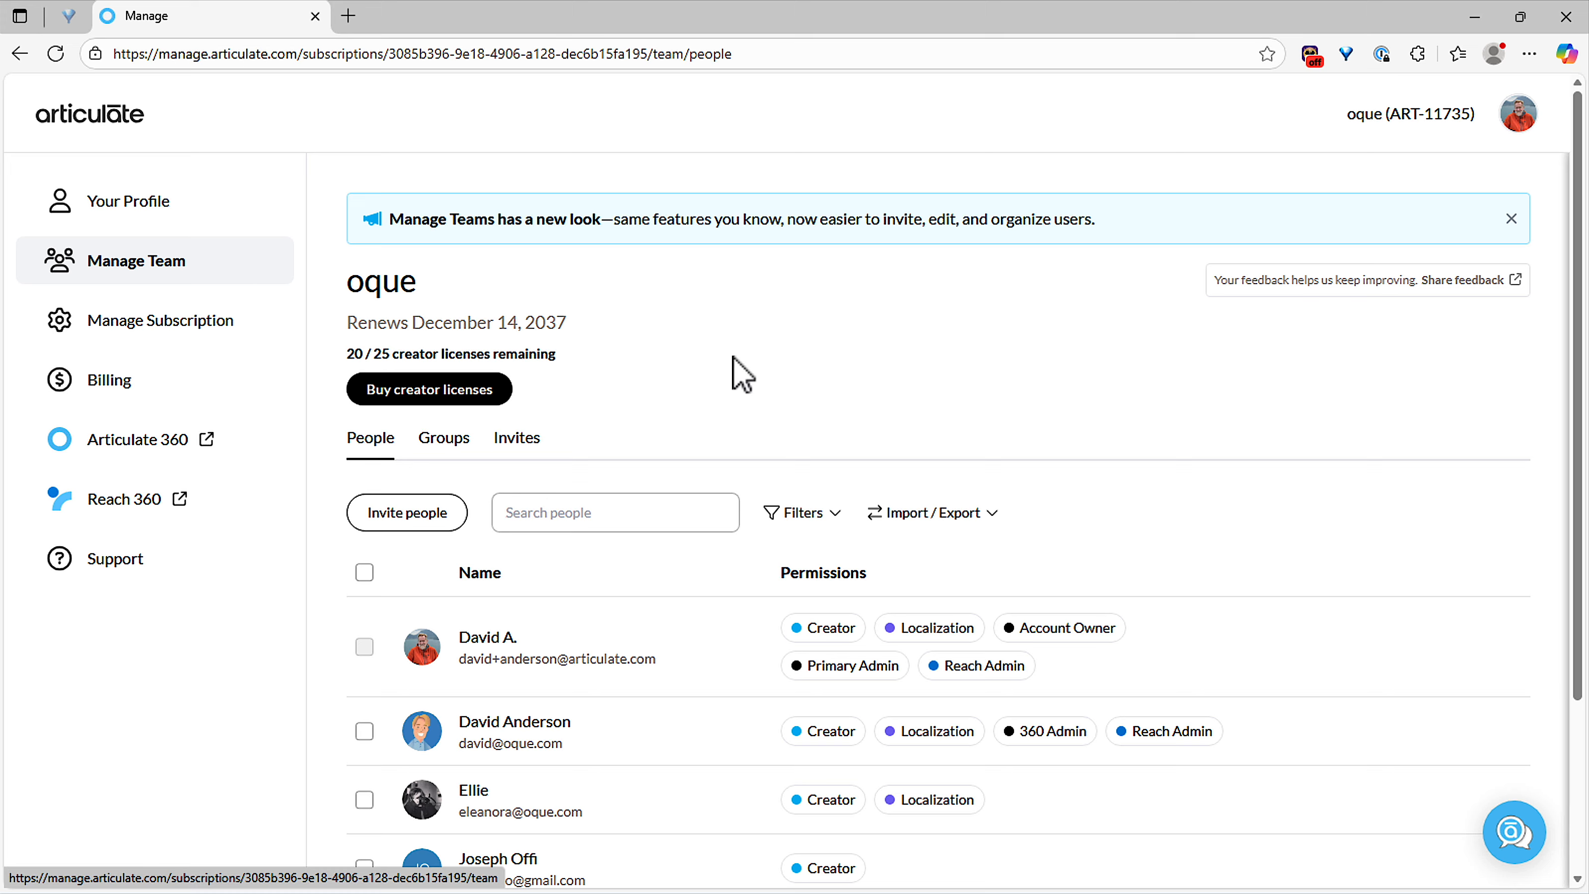
{"action": "scroll", "coordinate": [749, 377], "scroll_direction": "down", "scroll_amount": 3}
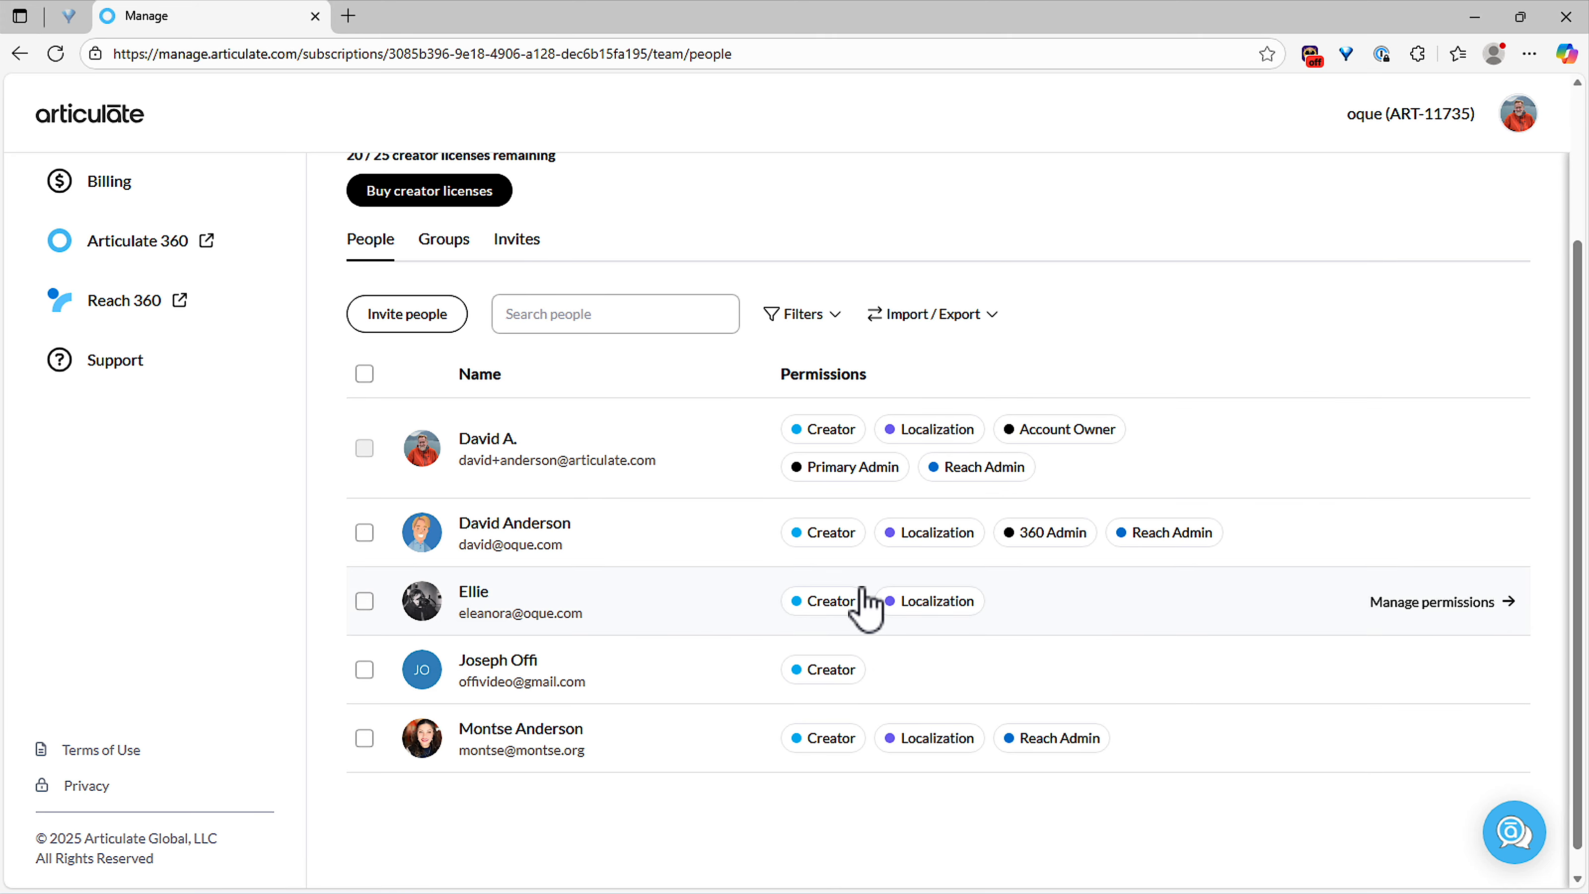
{"action": "scroll", "coordinate": [863, 598], "scroll_direction": "up", "scroll_amount": 2}
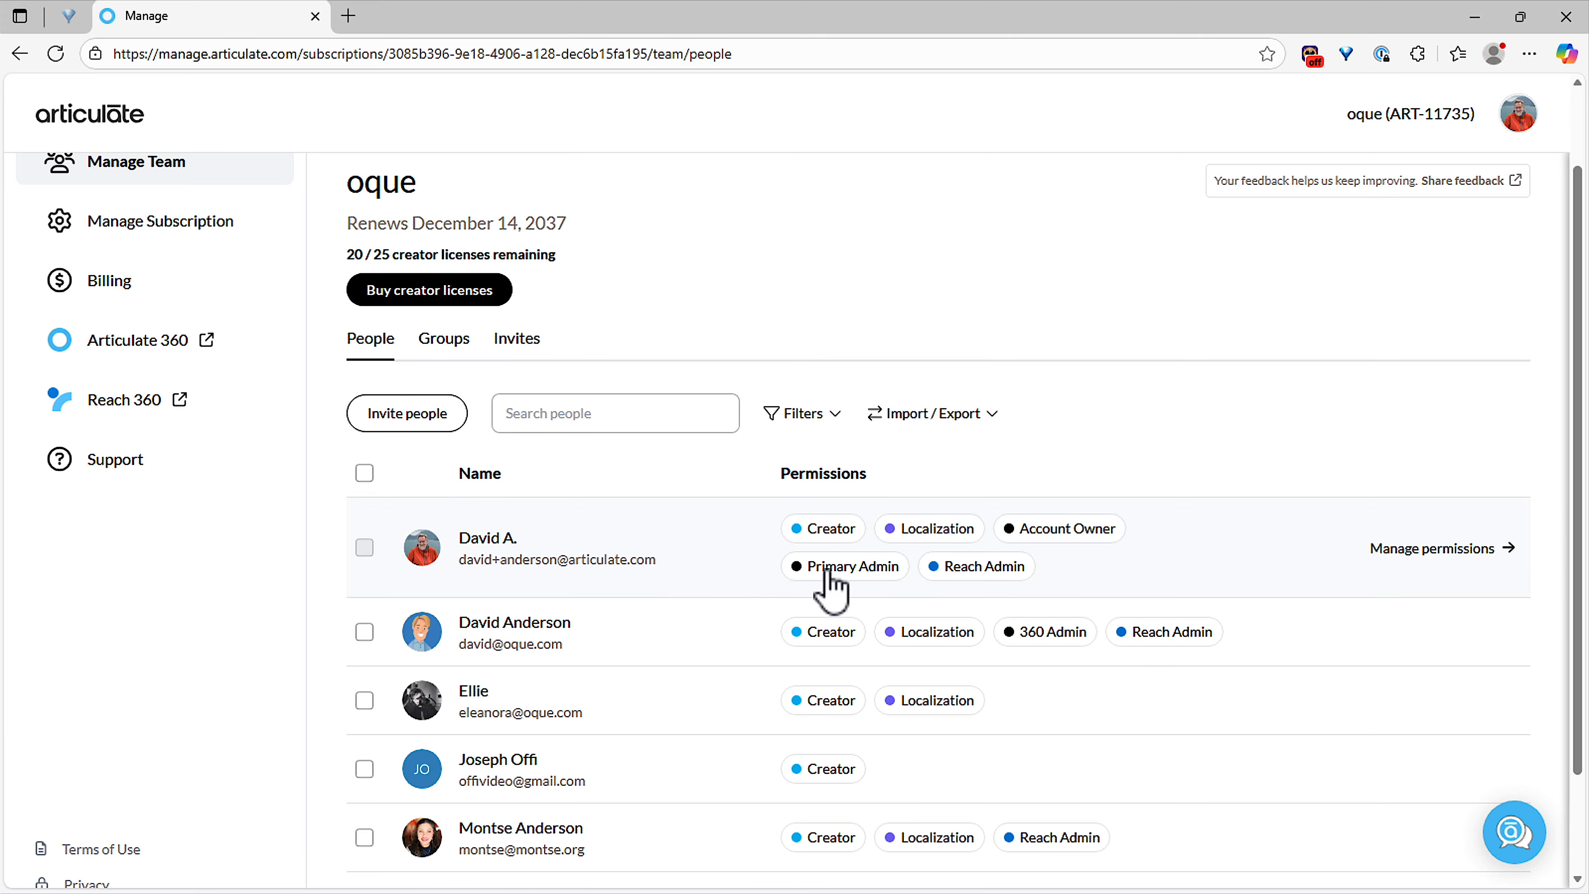
{"action": "scroll", "coordinate": [783, 595], "scroll_direction": "up", "scroll_amount": 2}
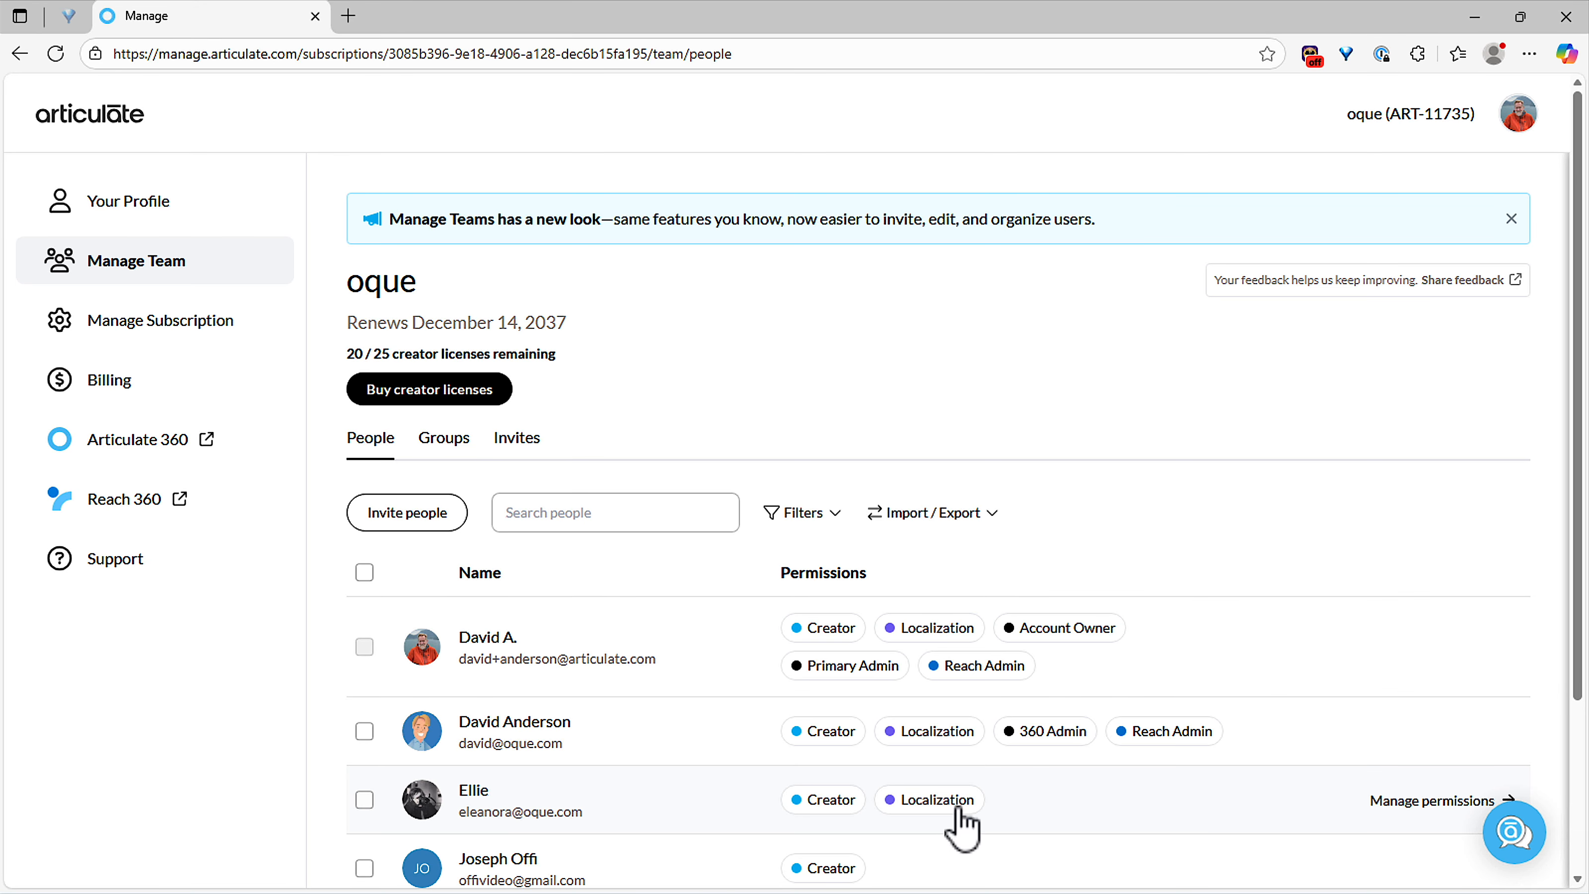
{"action": "left_click", "coordinate": [1405, 801]}
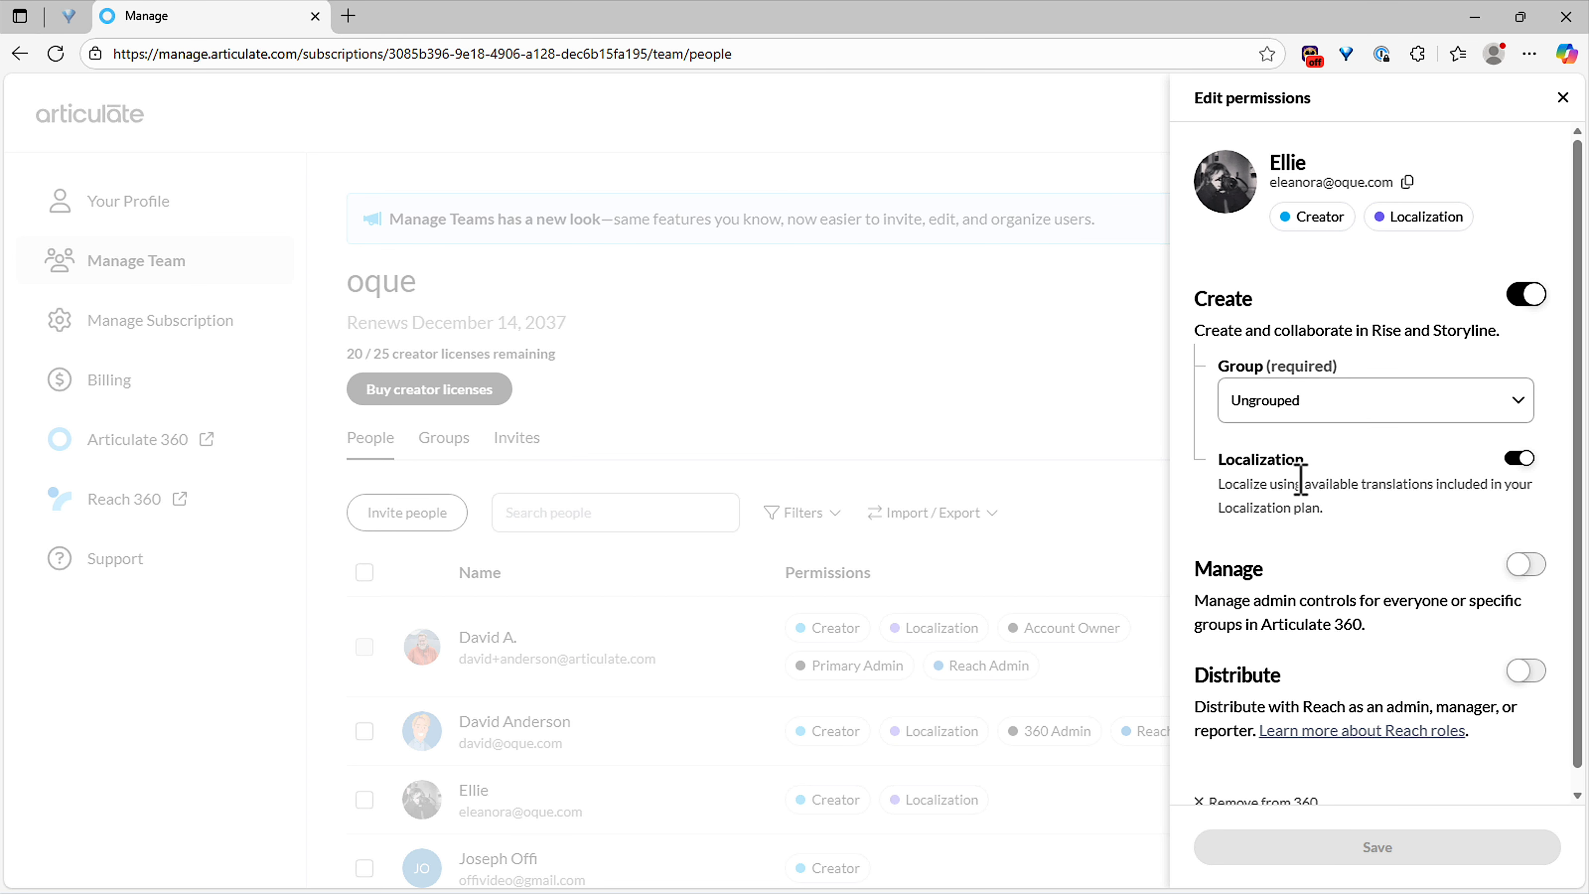
Step: Switch off the member's Localization permission, then close the editor without saving
{"action": "left_click", "coordinate": [1519, 459]}
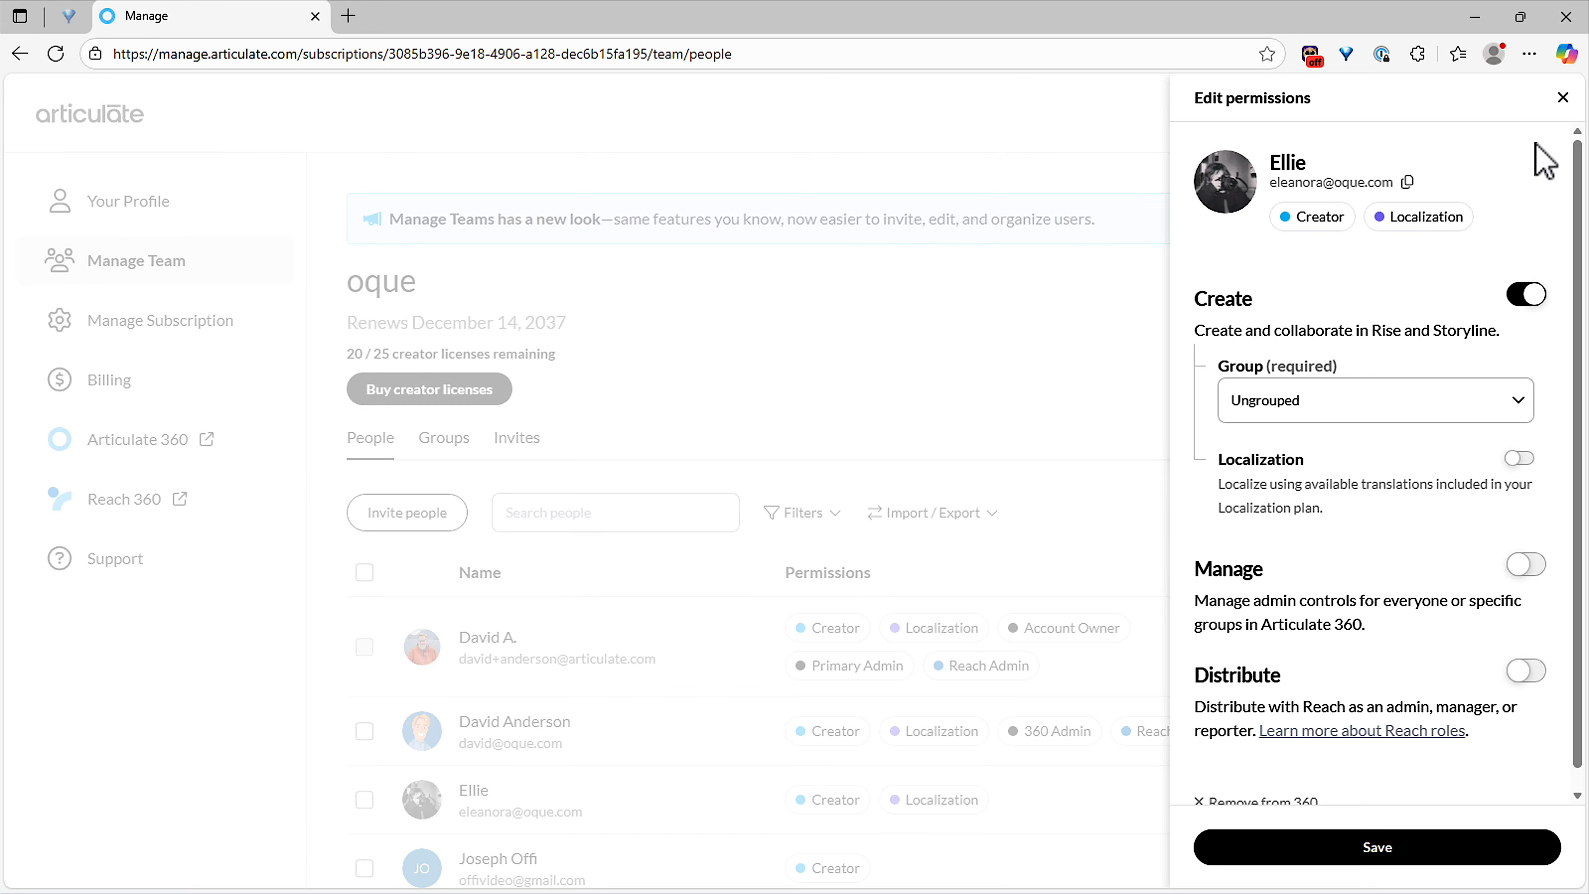
{"action": "left_click", "coordinate": [1562, 98]}
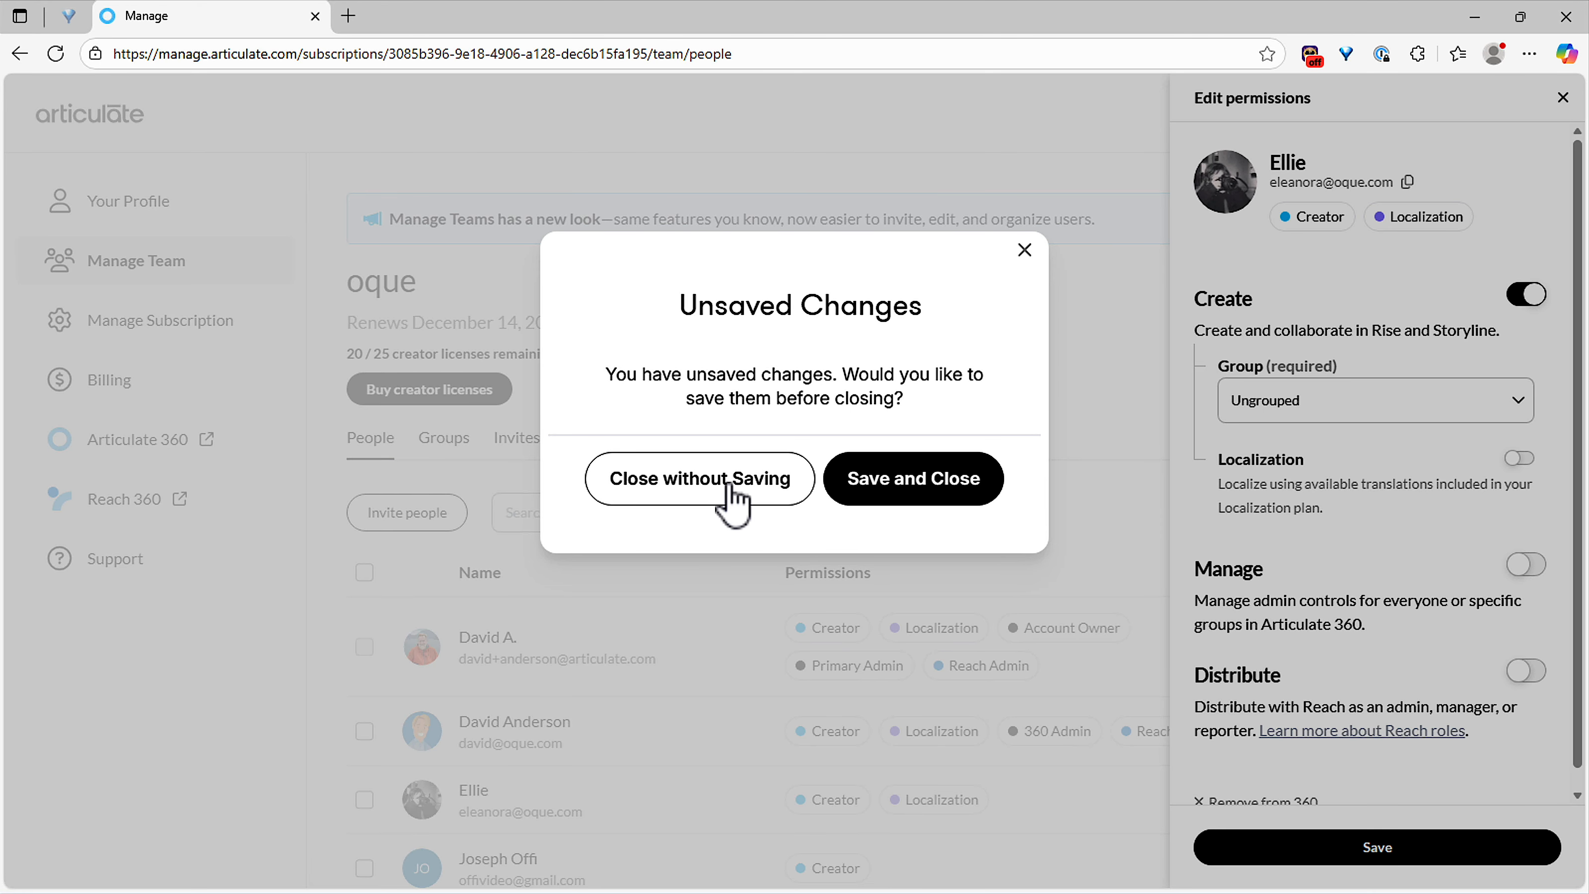
{"action": "left_click", "coordinate": [732, 494]}
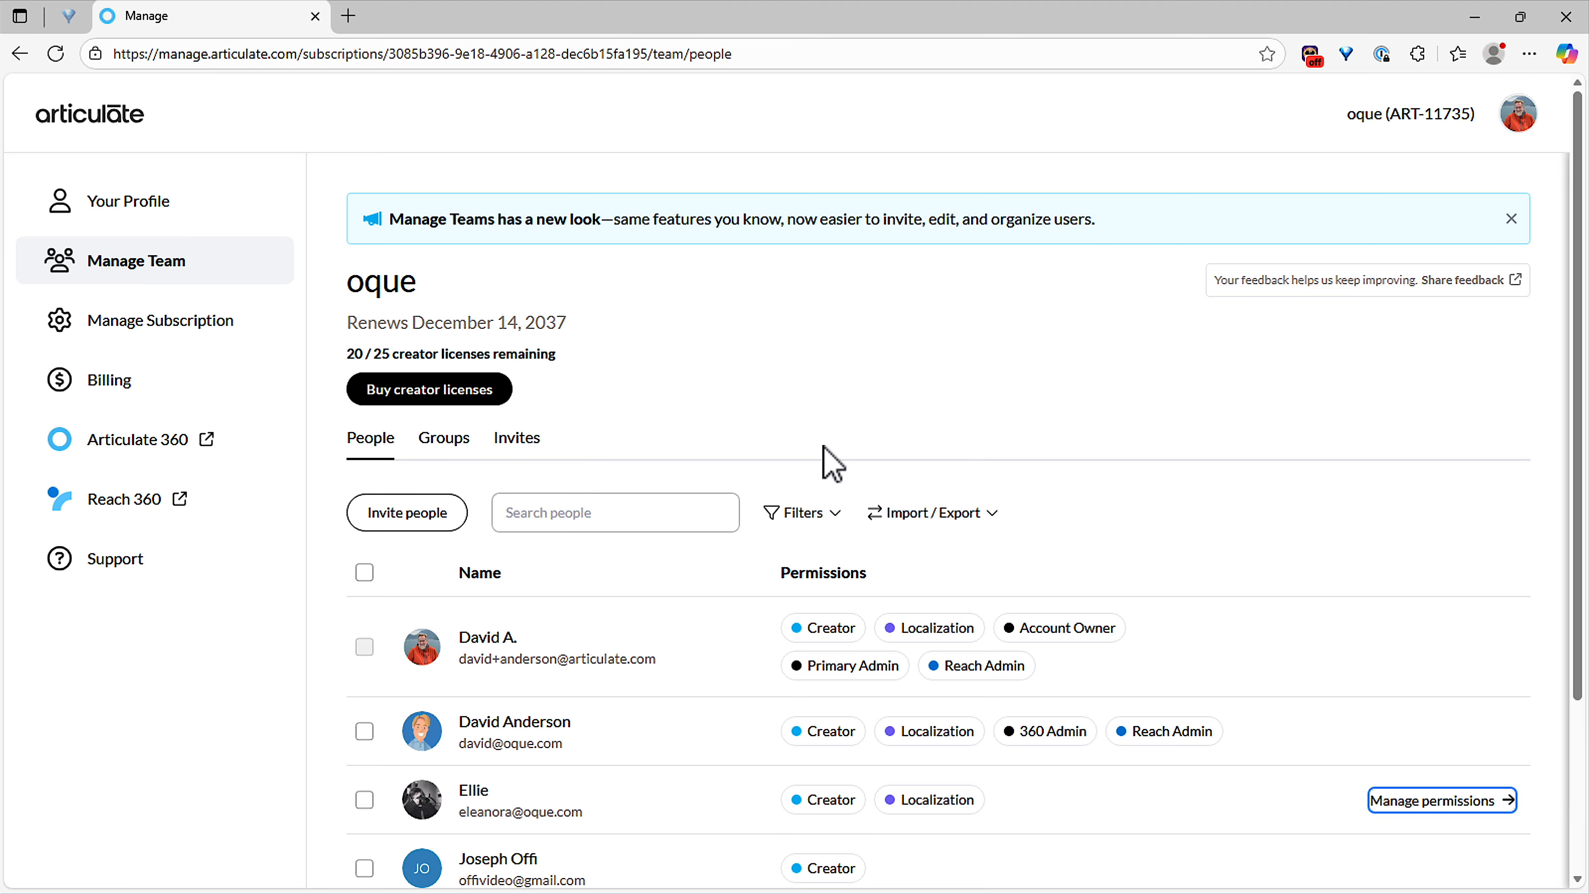
Step: Show Manage Subscription and scroll to Localization's 20 / 10,000 translations used
{"action": "left_click", "coordinate": [168, 335]}
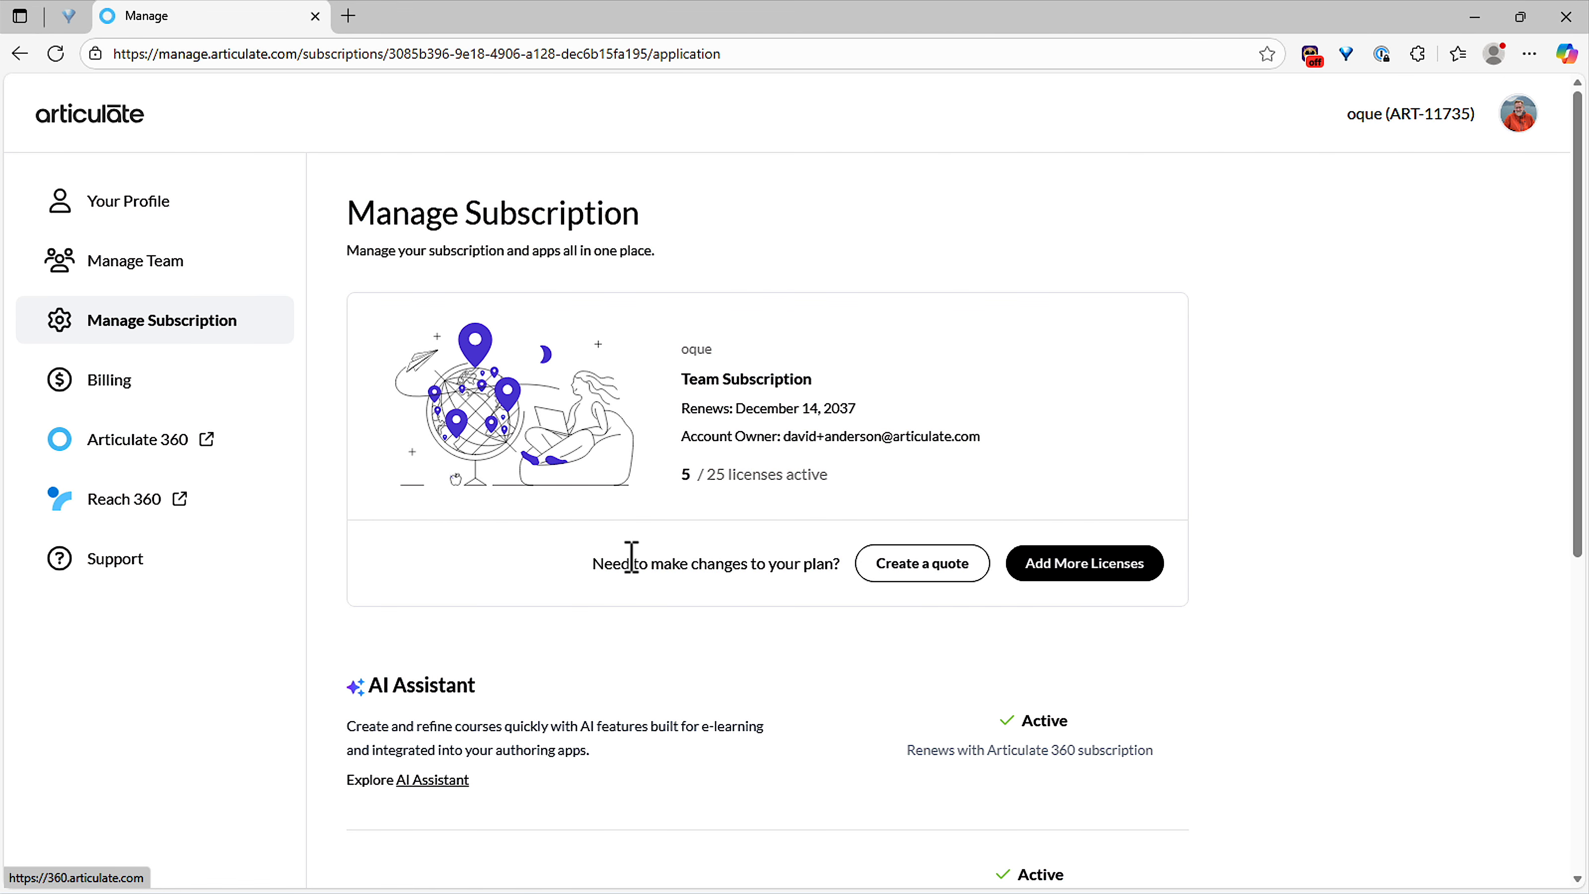
{"action": "scroll", "coordinate": [631, 554], "scroll_direction": "down", "scroll_amount": 1}
{"action": "scroll", "coordinate": [632, 556], "scroll_direction": "down", "scroll_amount": 5}
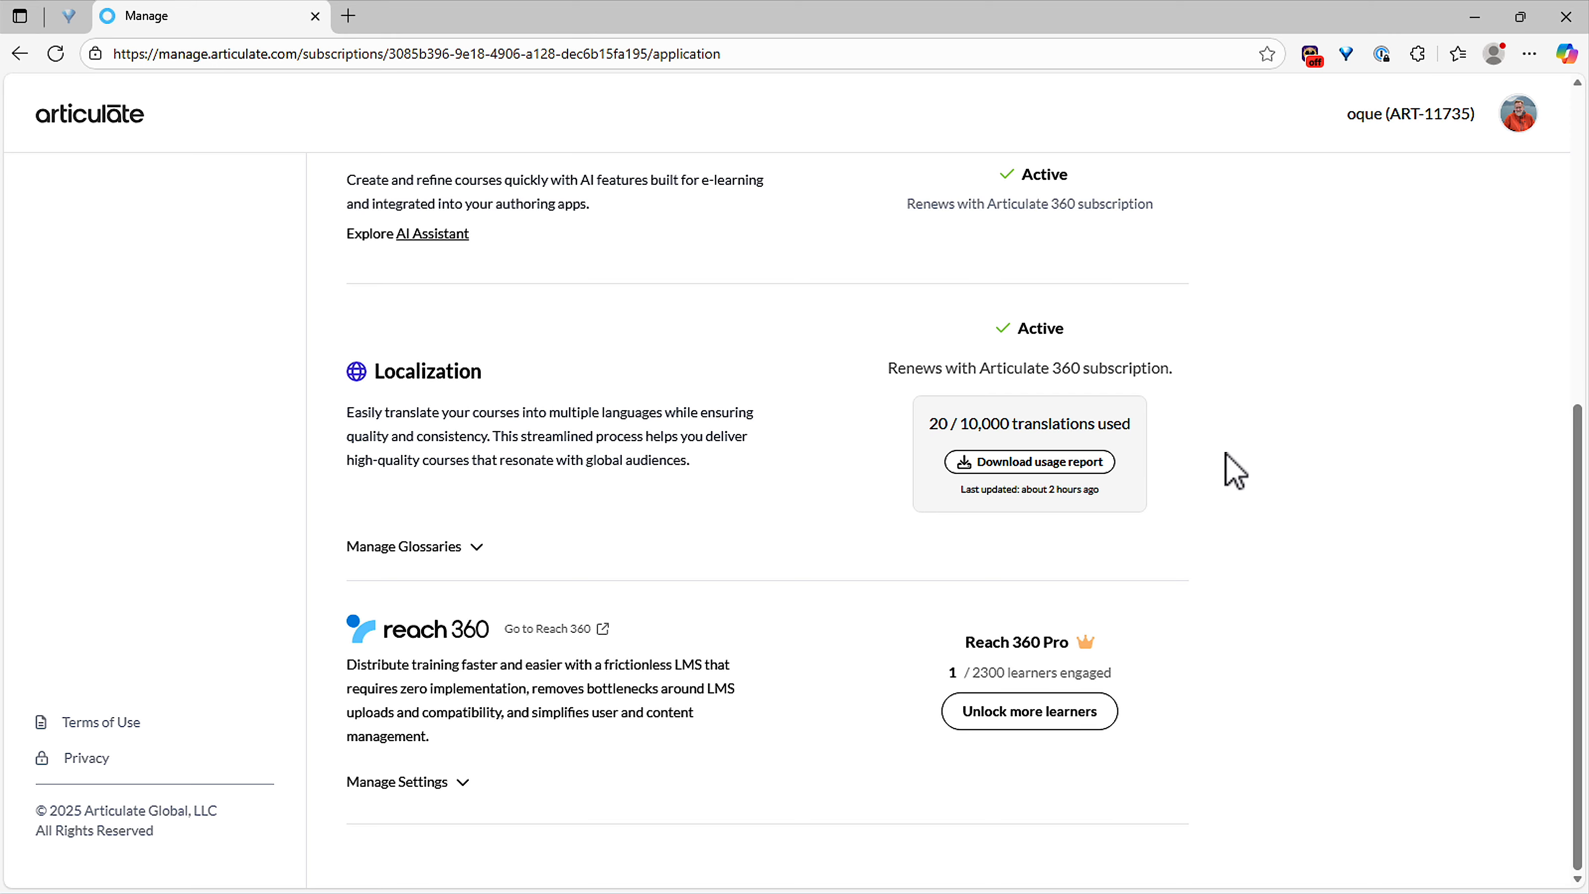
Step: Expand the glossaries list, then open example-glossary.csv in Excel from File Explorer
{"action": "left_click_drag", "start_coordinate": [931, 420], "coordinate": [949, 424]}
{"action": "left_click", "coordinate": [954, 422]}
{"action": "left_click", "coordinate": [452, 549]}
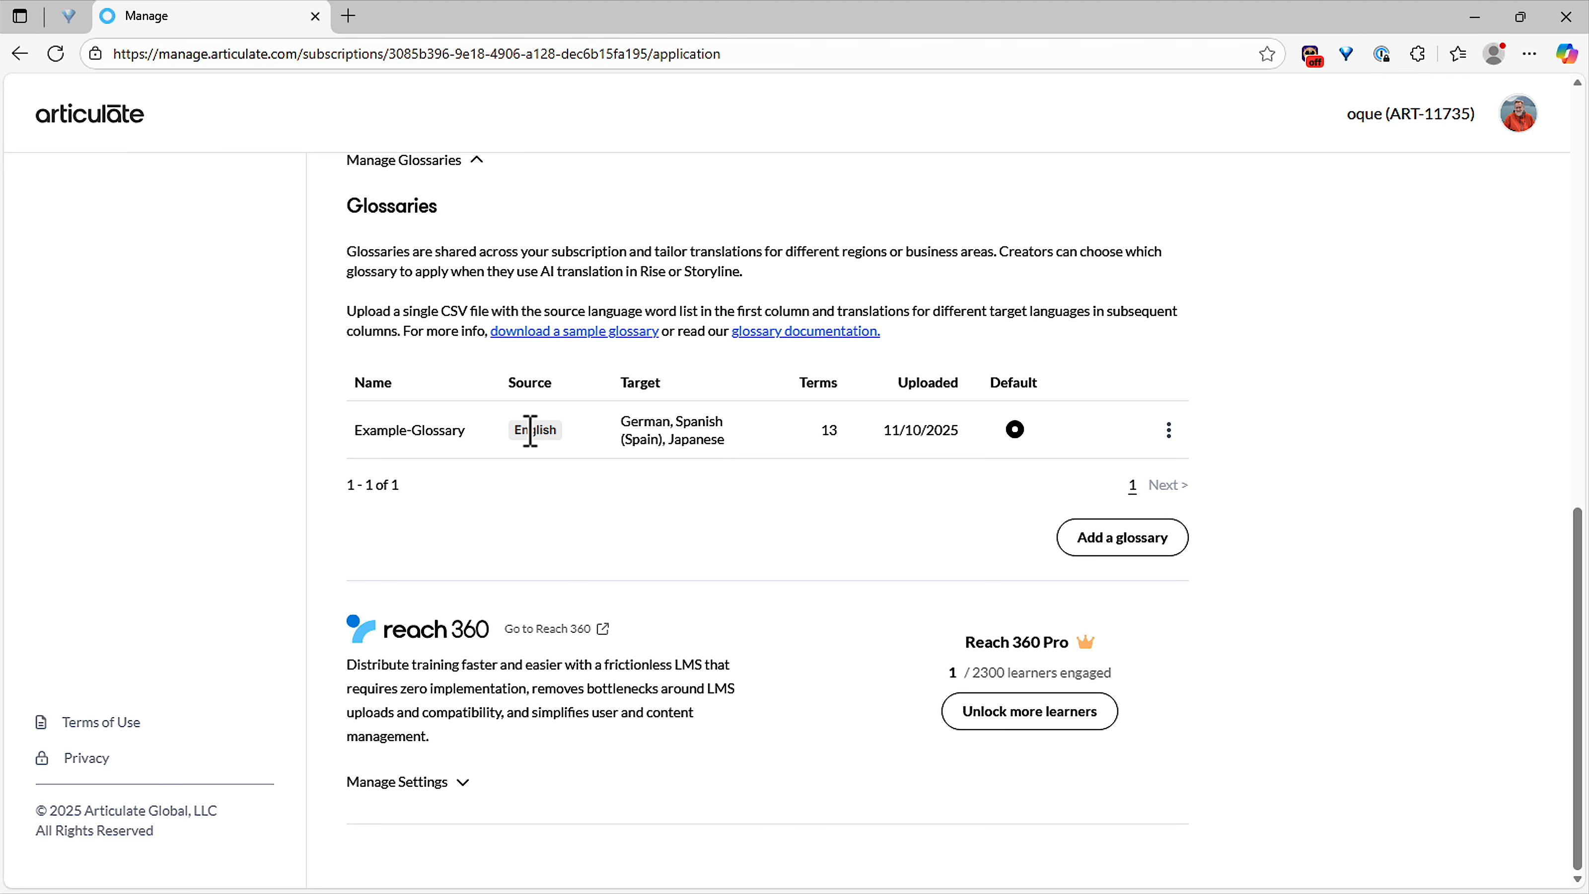
{"action": "key", "text": "alt+Tab"}
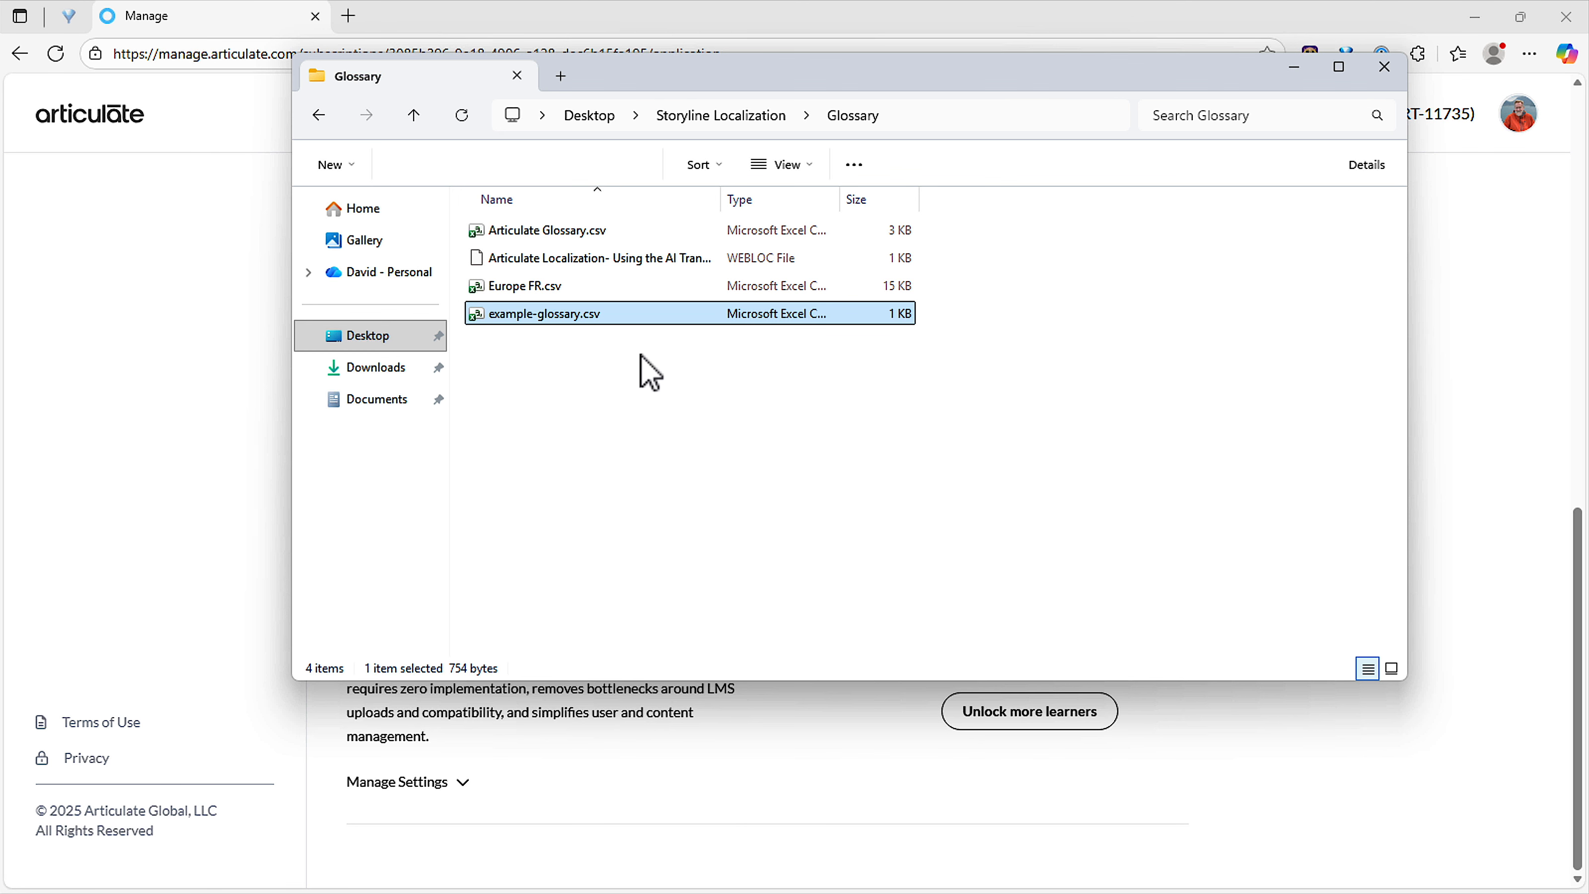
{"action": "double_click", "coordinate": [572, 322]}
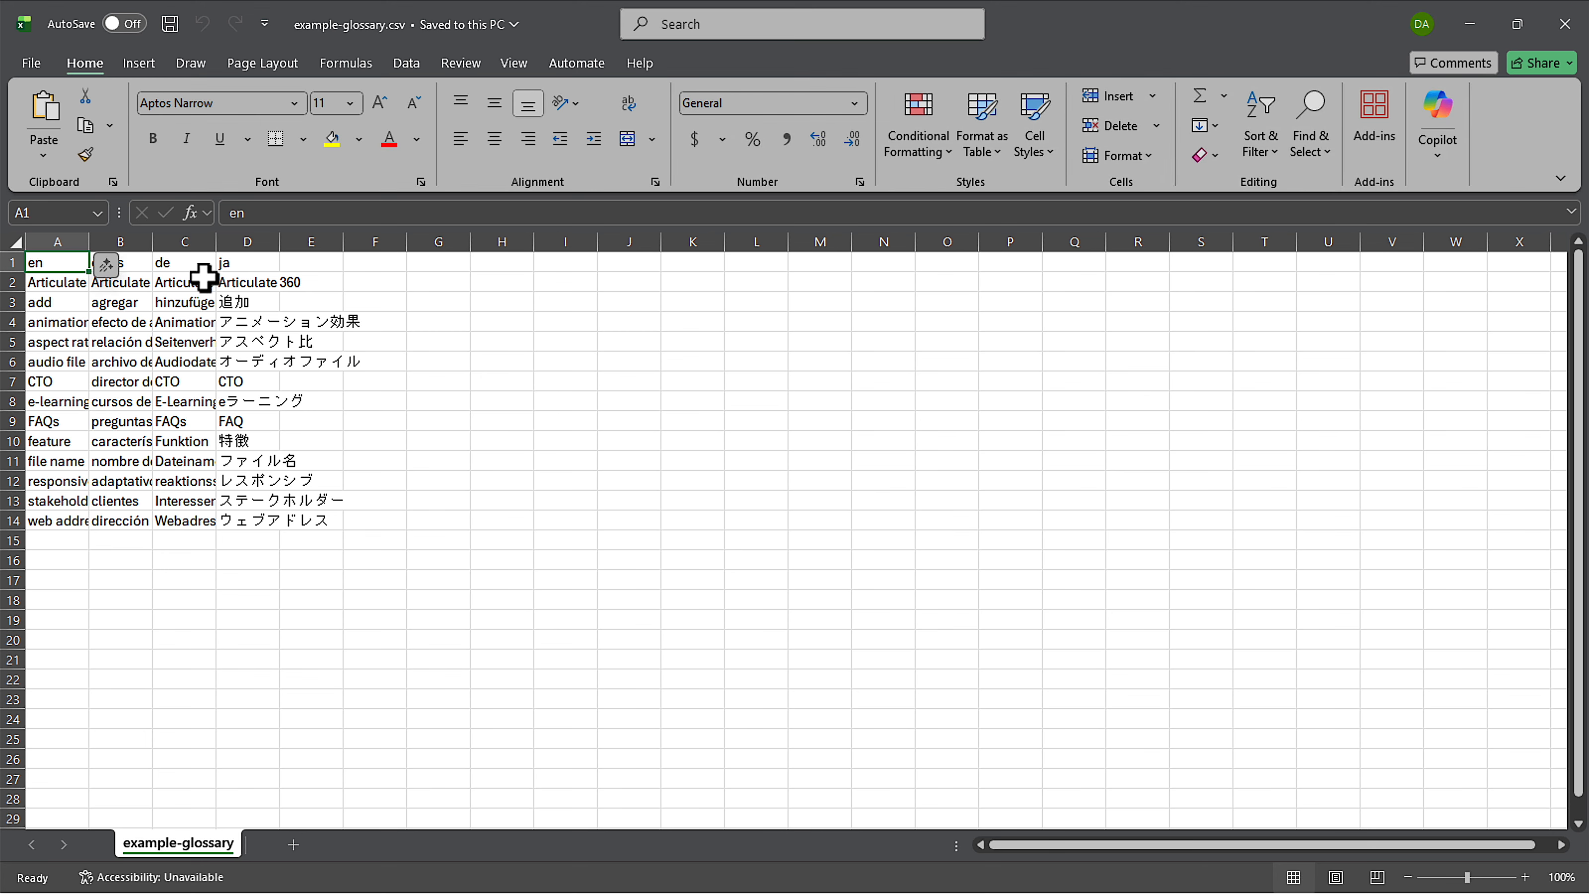
Step: AutoFit columns A, B, C and D to their widest entries
{"action": "double_click", "coordinate": [89, 242]}
{"action": "double_click", "coordinate": [196, 241]}
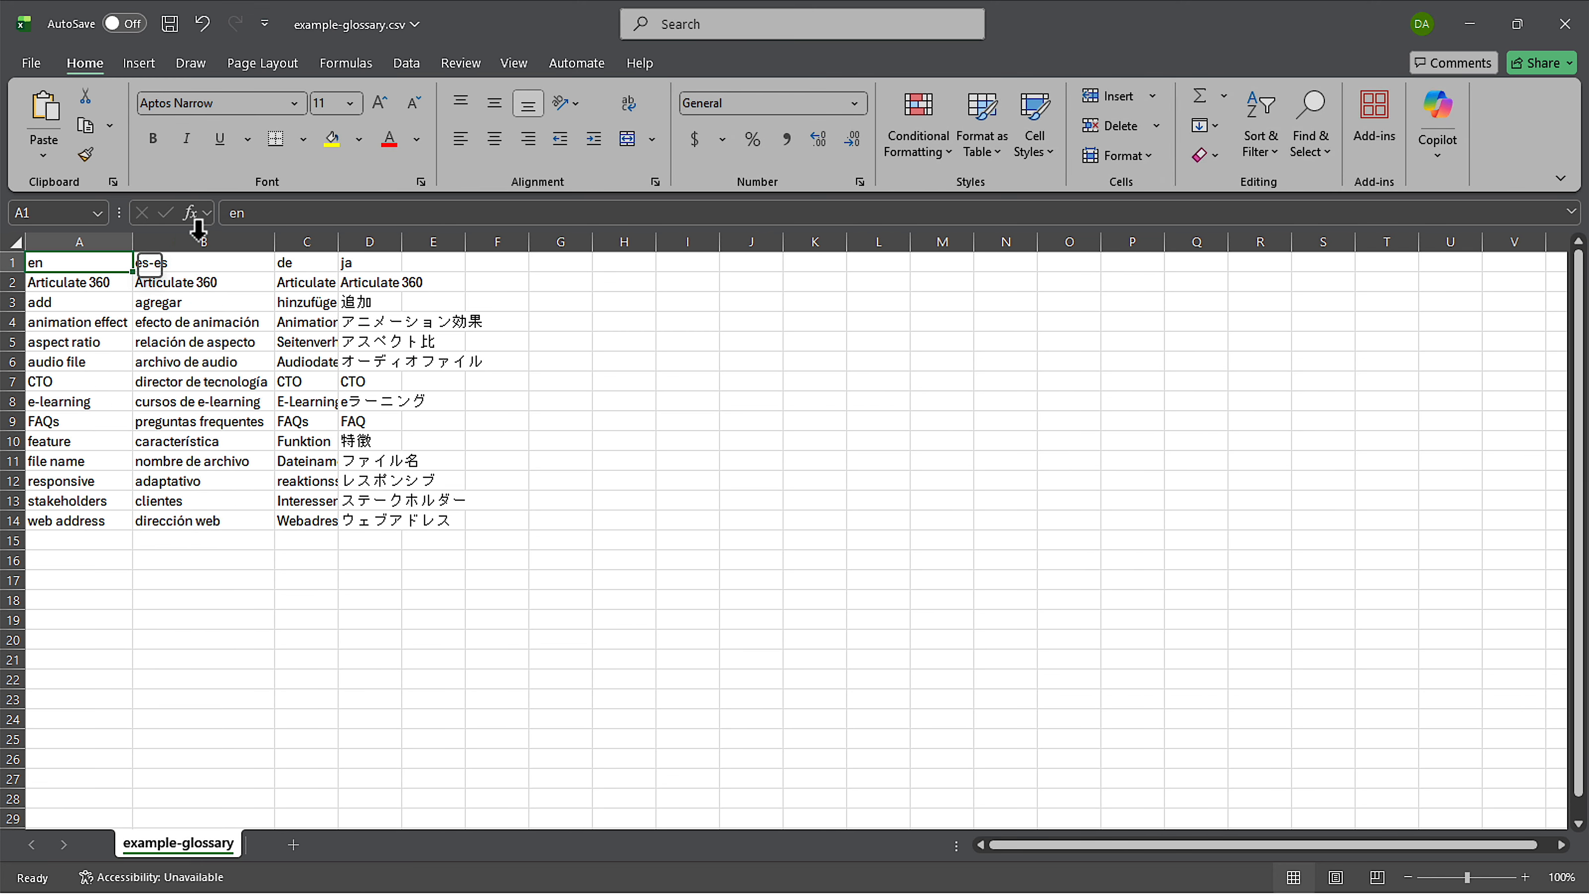
{"action": "double_click", "coordinate": [337, 243]}
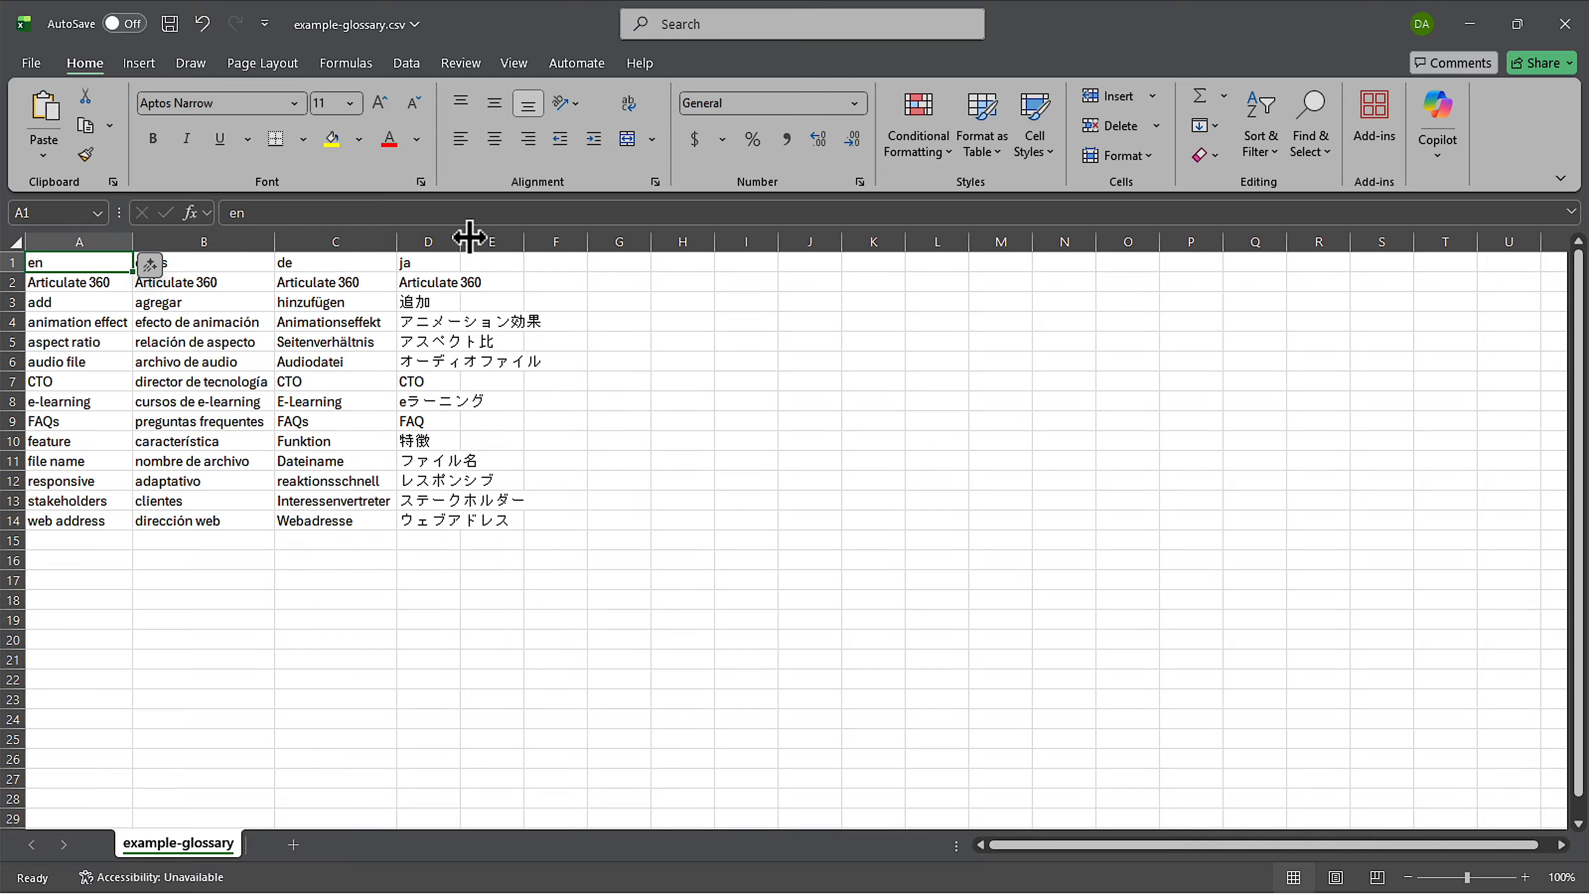
{"action": "double_click", "coordinate": [461, 242]}
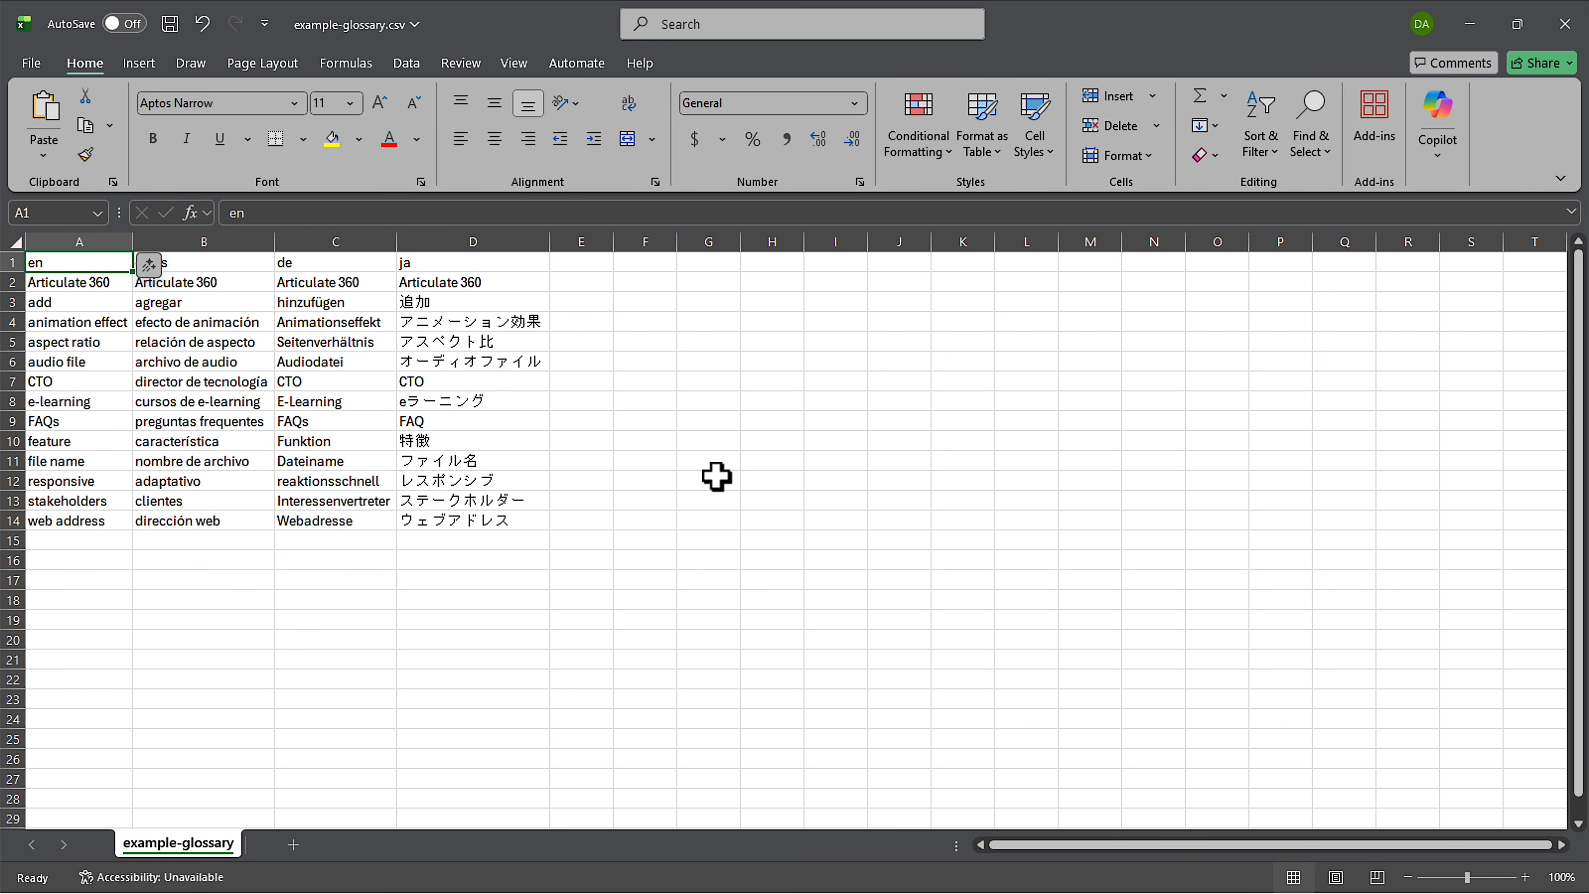
Step: Zoom in and check the es-es, de and ja language codes in B1–D1
{"action": "left_click", "coordinate": [1525, 877]}
{"action": "left_click", "coordinate": [1525, 876]}
{"action": "left_click", "coordinate": [1525, 877]}
{"action": "left_click", "coordinate": [1525, 877]}
{"action": "left_click", "coordinate": [1525, 877]}
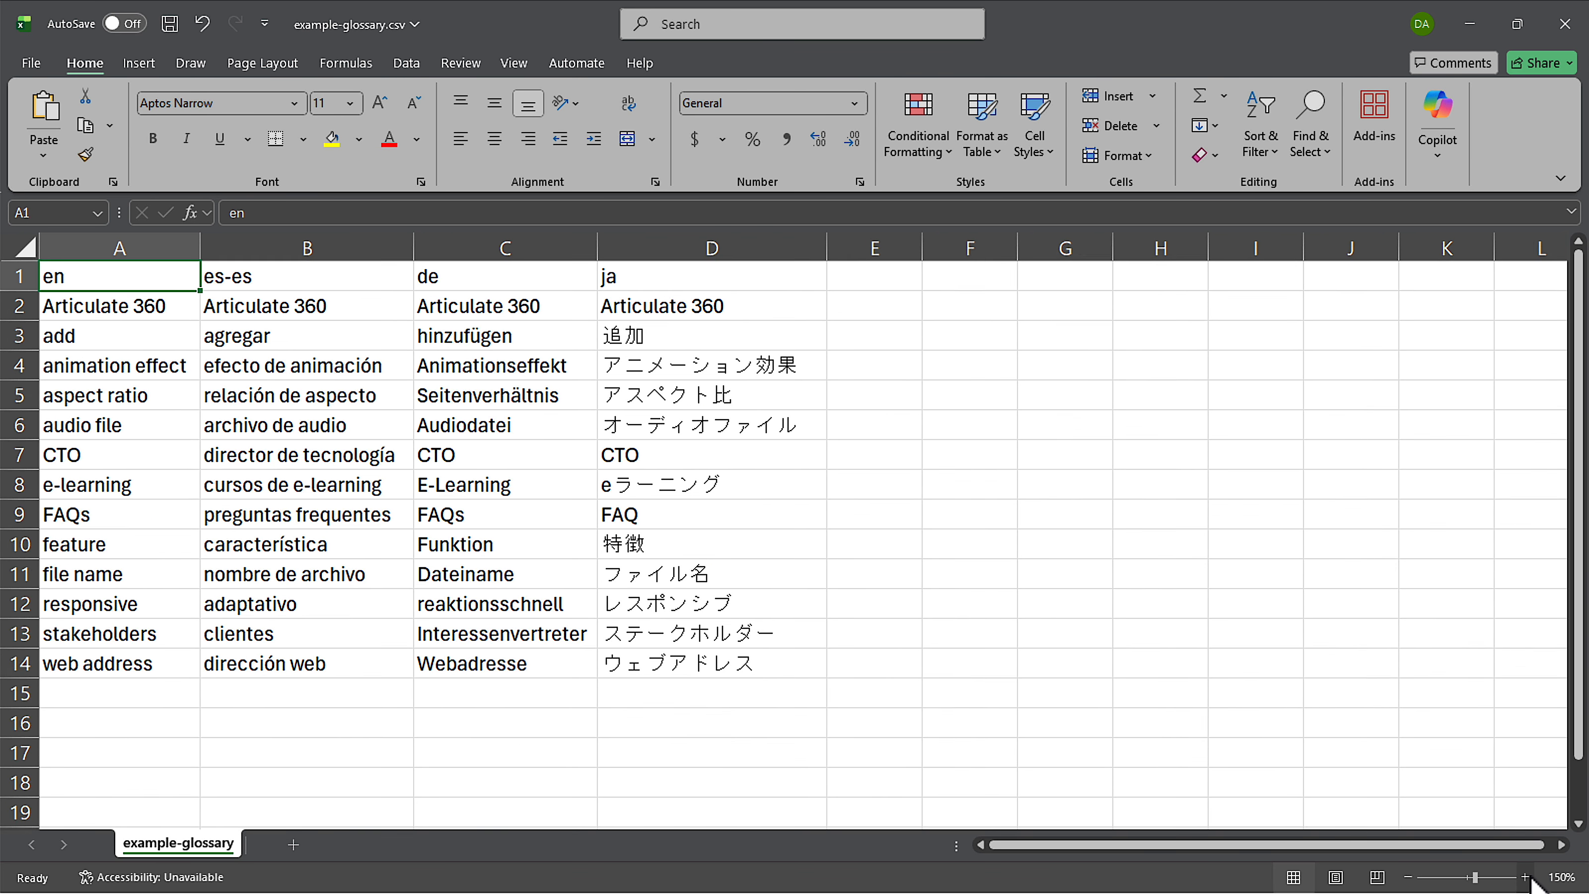
{"action": "left_click", "coordinate": [1525, 877]}
{"action": "left_click", "coordinate": [1525, 877]}
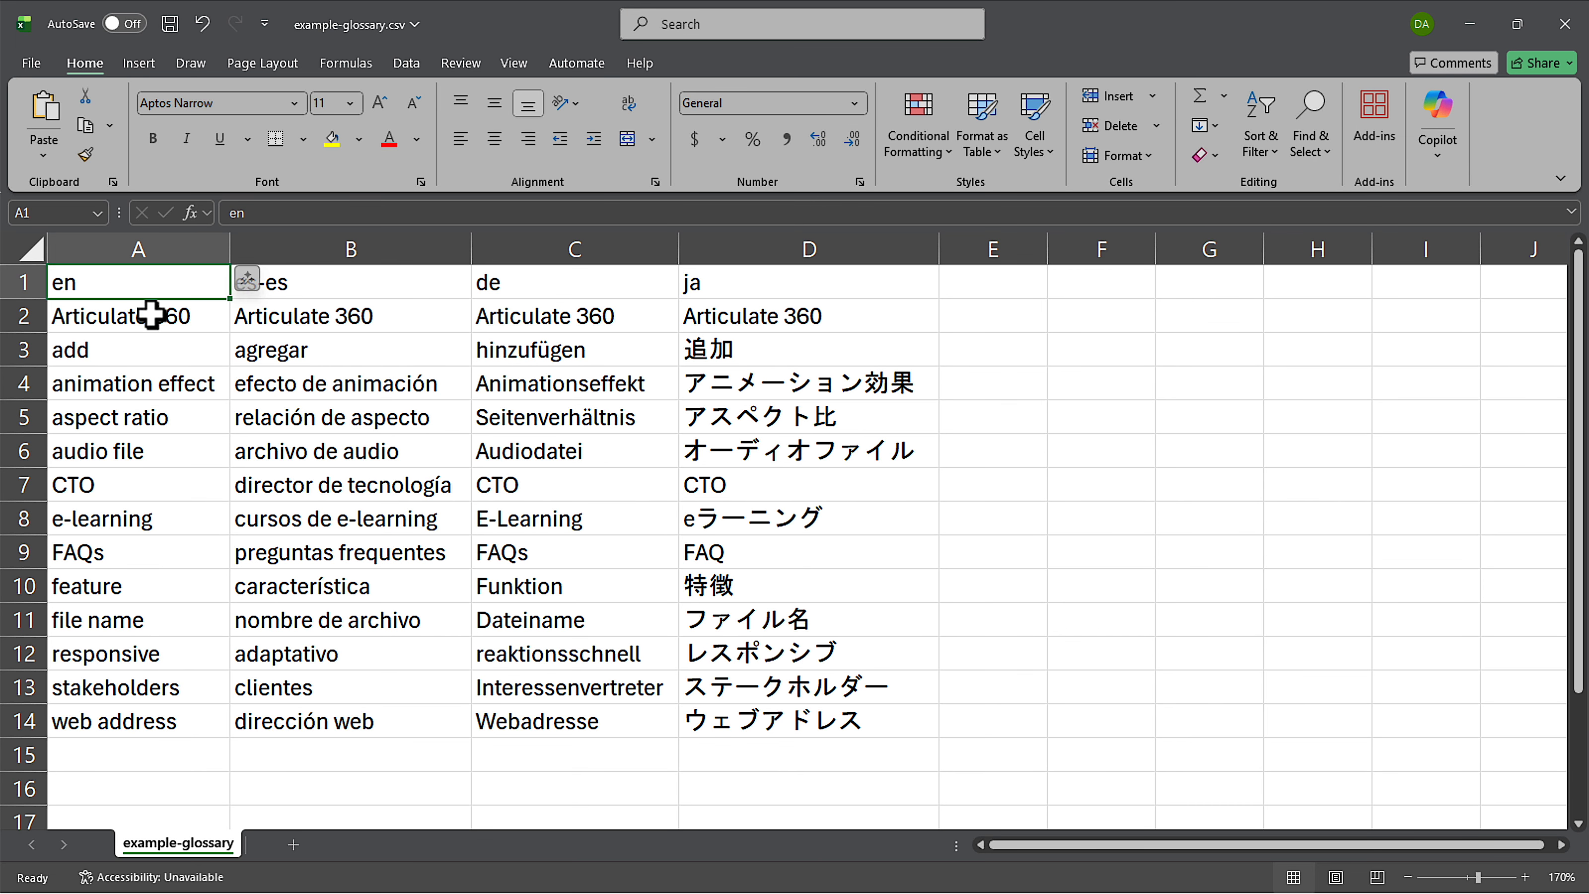
{"action": "left_click", "coordinate": [311, 280]}
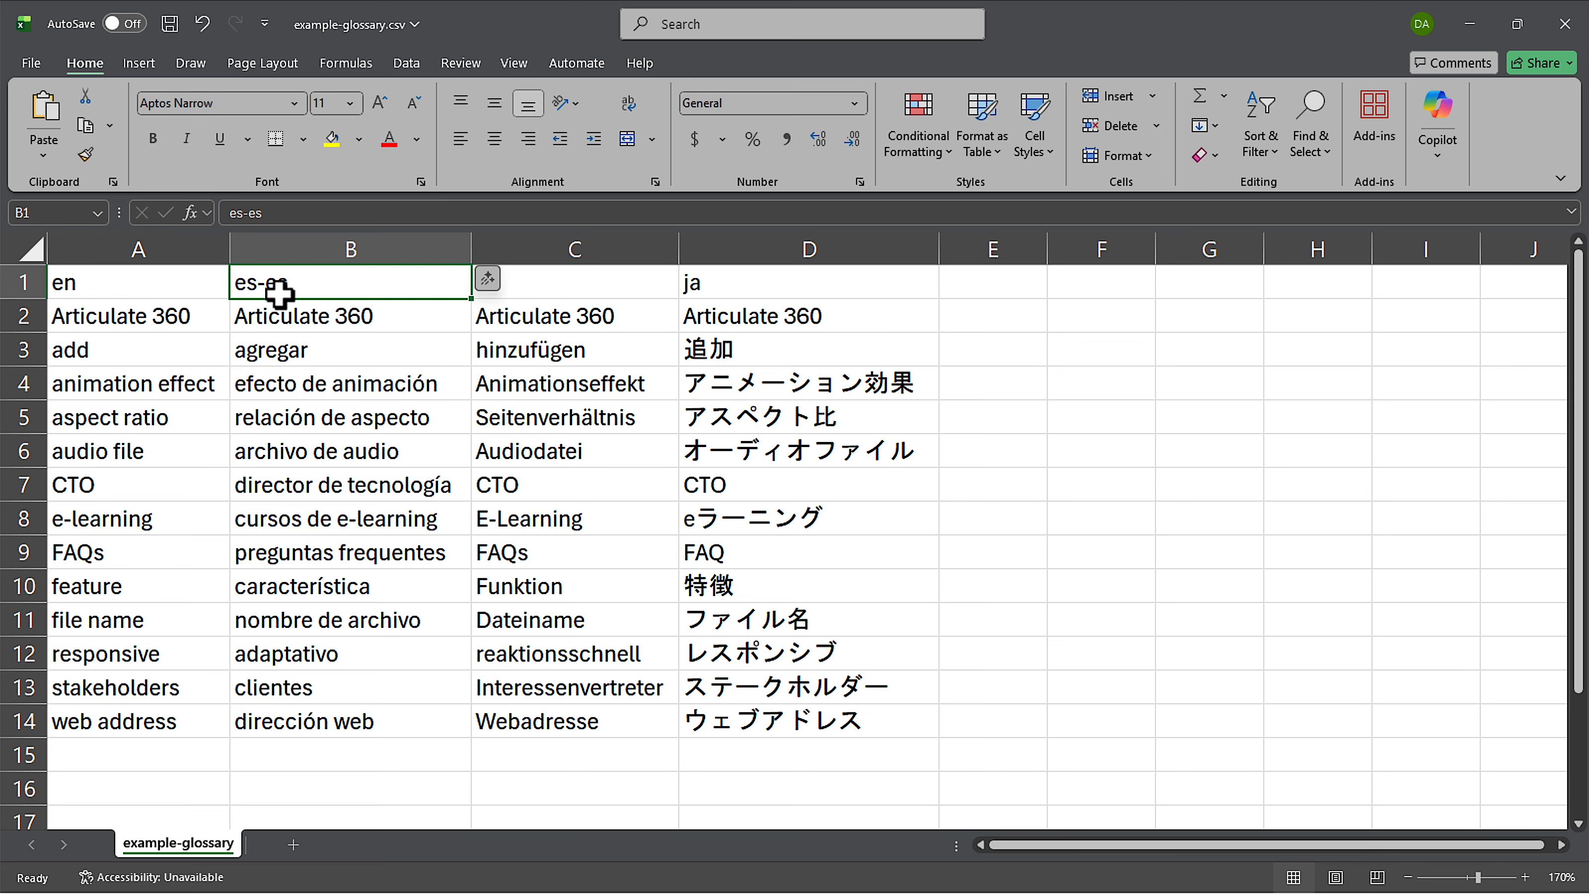
{"action": "left_click", "coordinate": [532, 291]}
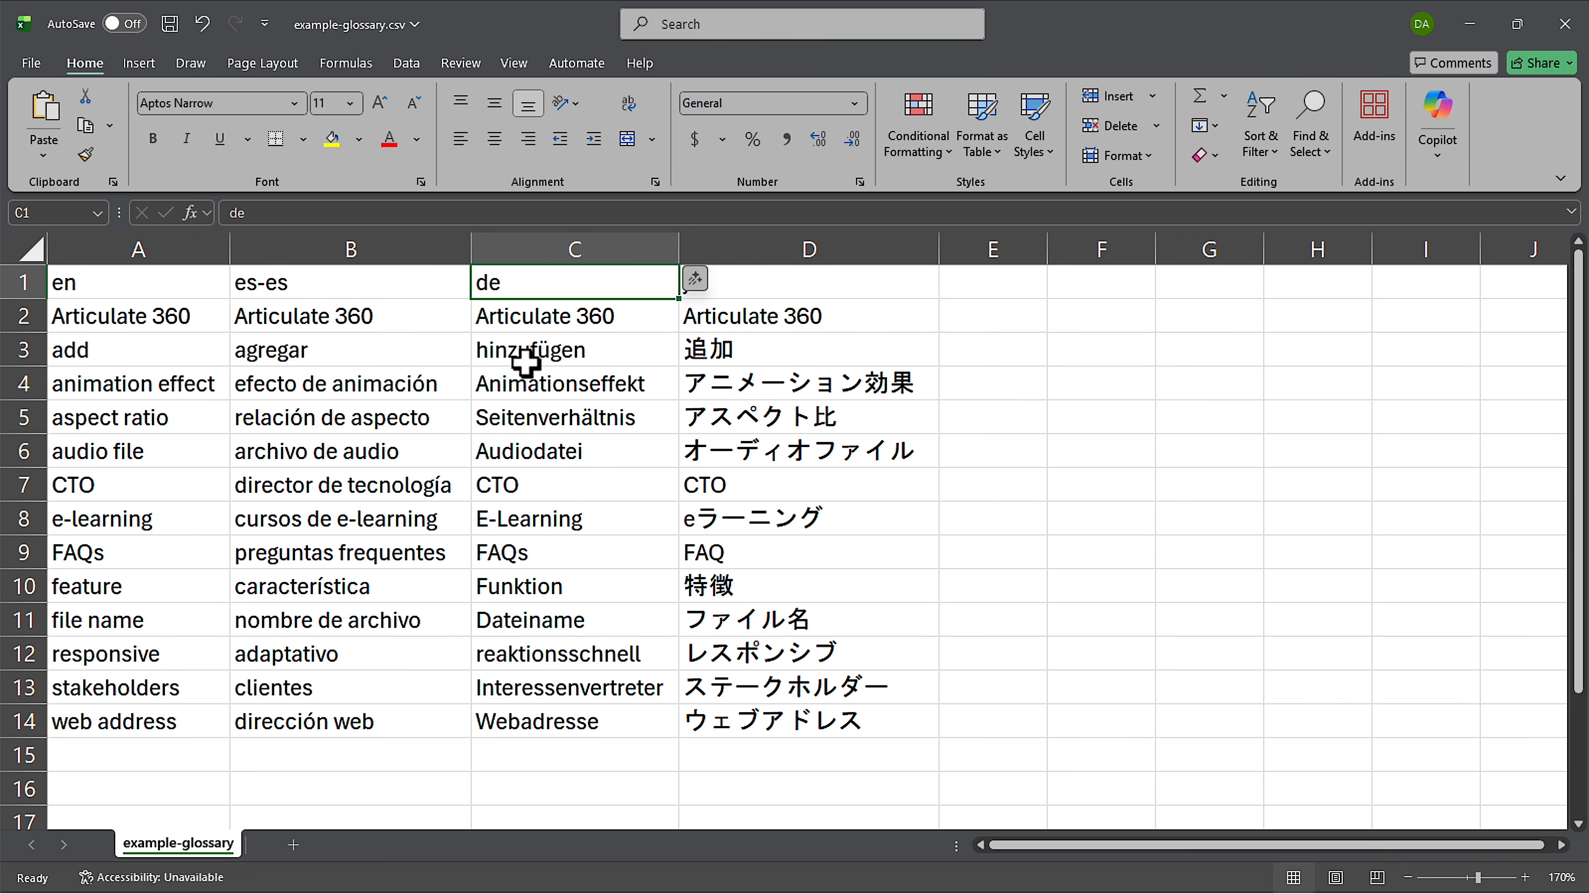
{"action": "left_click", "coordinate": [786, 279]}
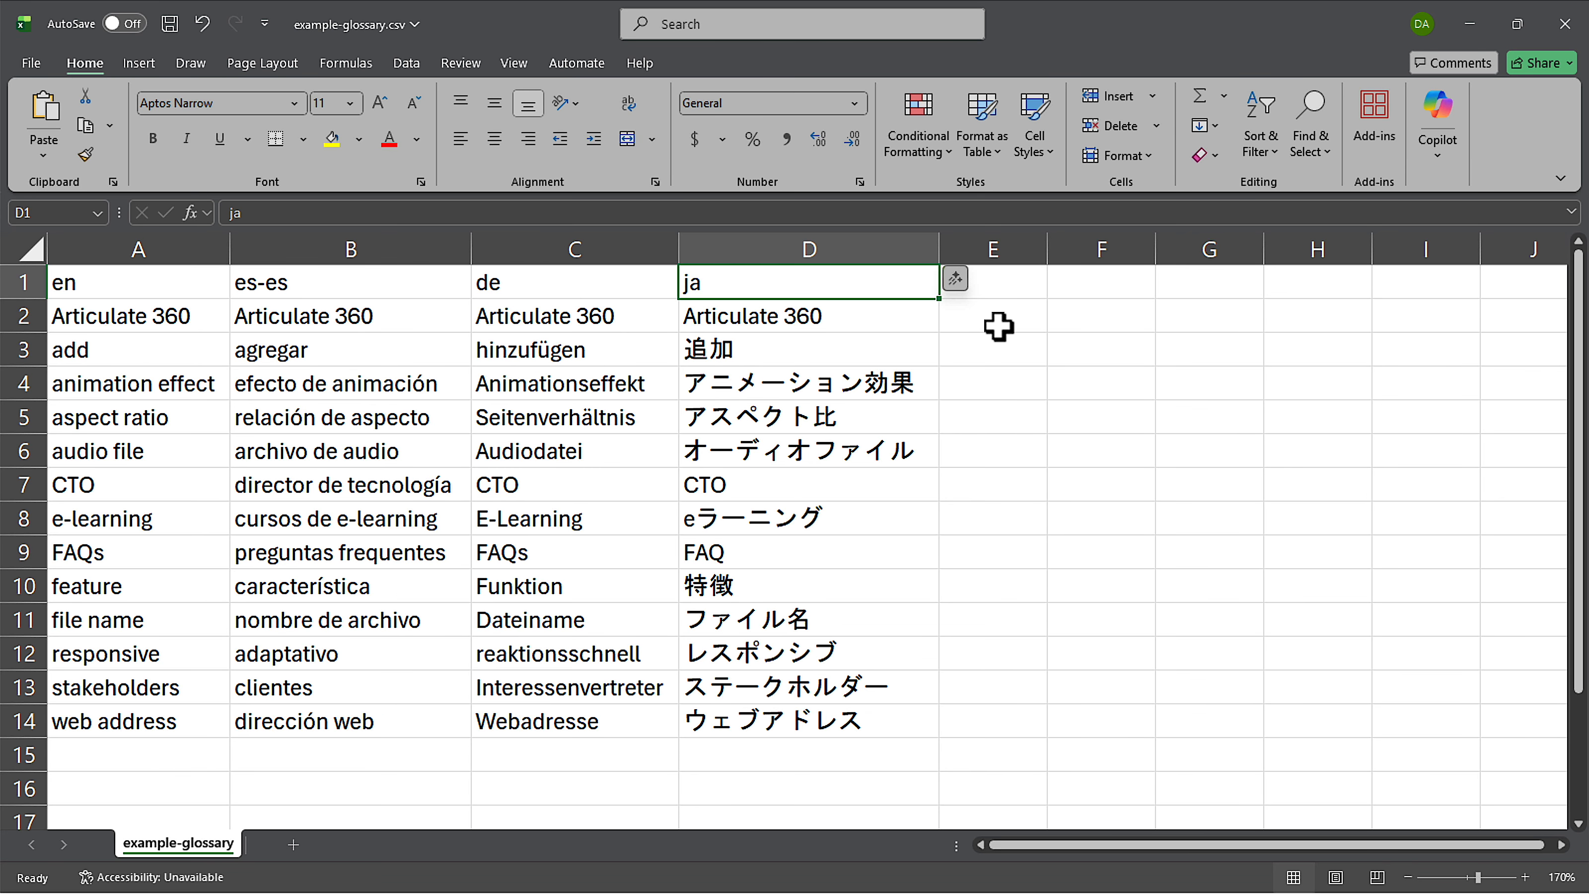
{"action": "key", "text": "alt+Tab"}
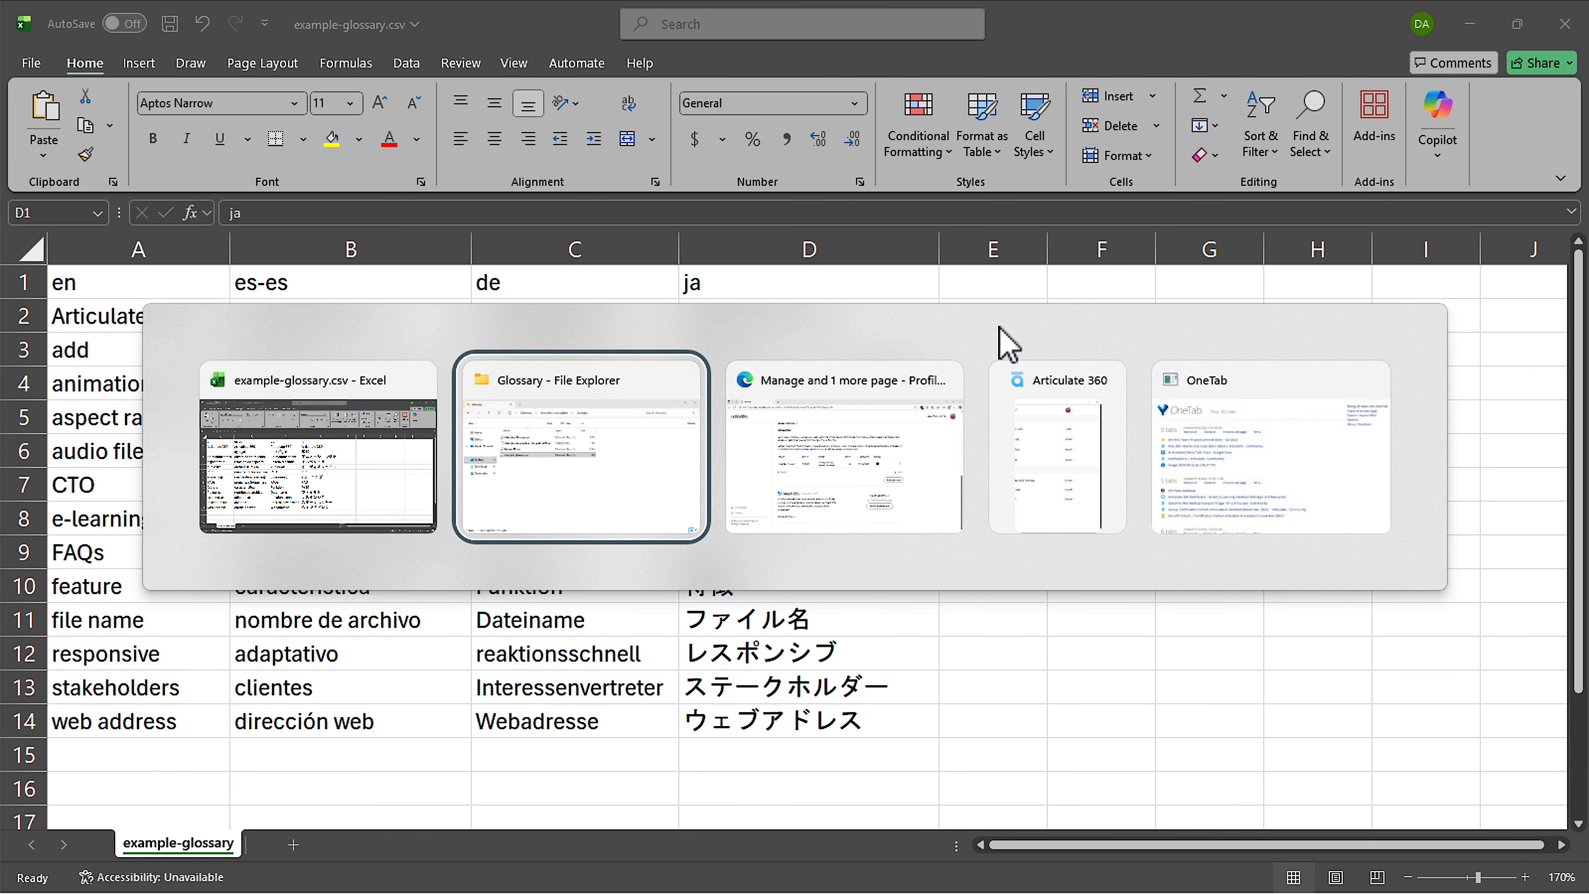
{"action": "key", "text": "alt+Tab"}
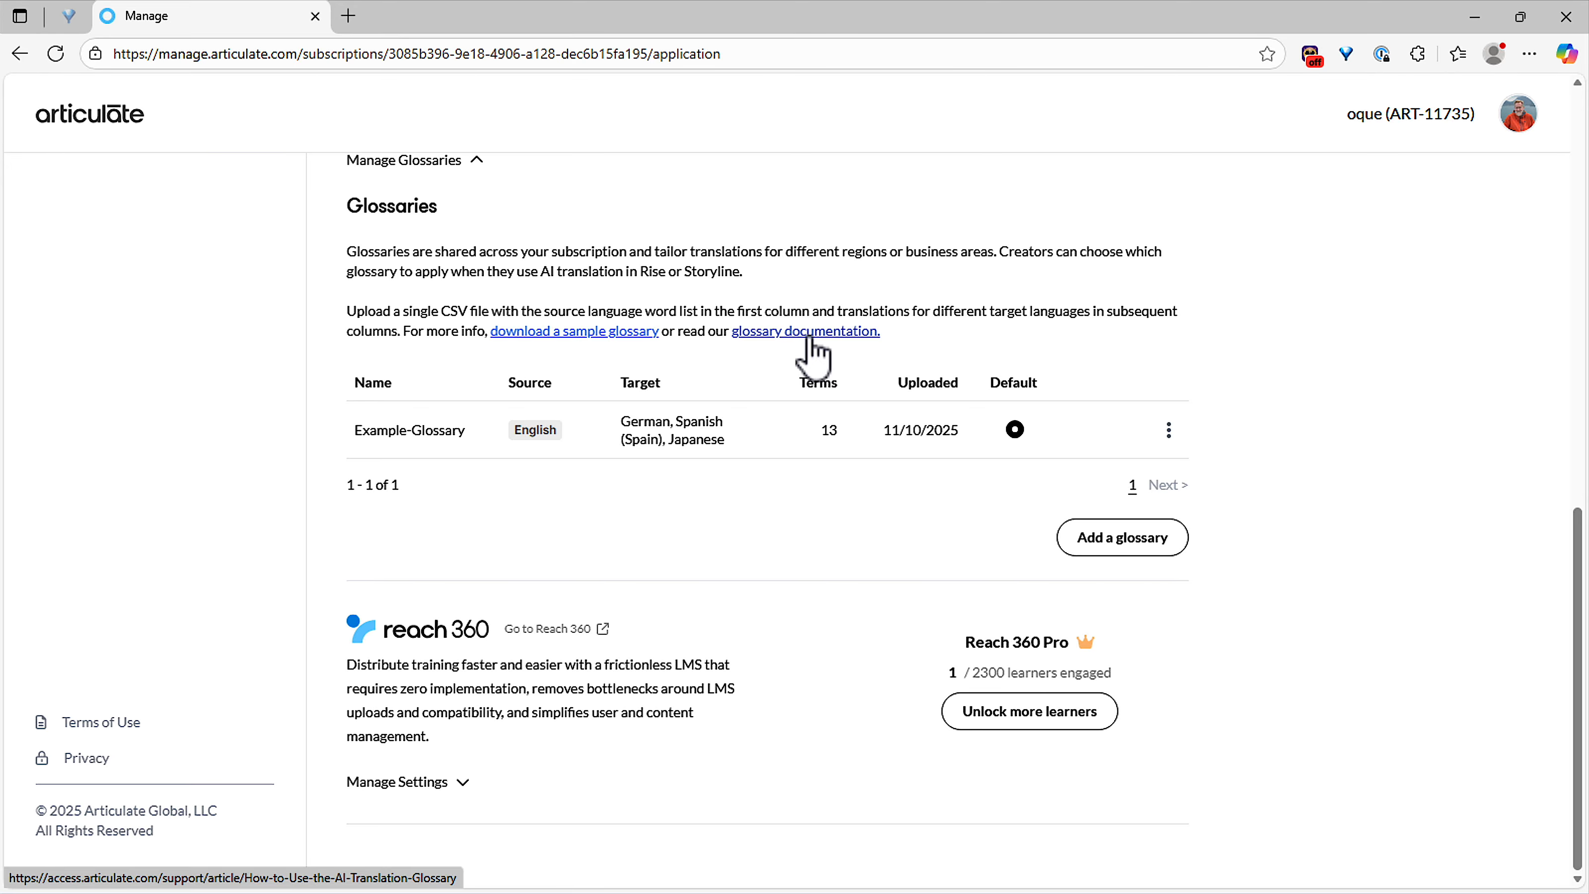
{"action": "key", "text": "alt+Tab"}
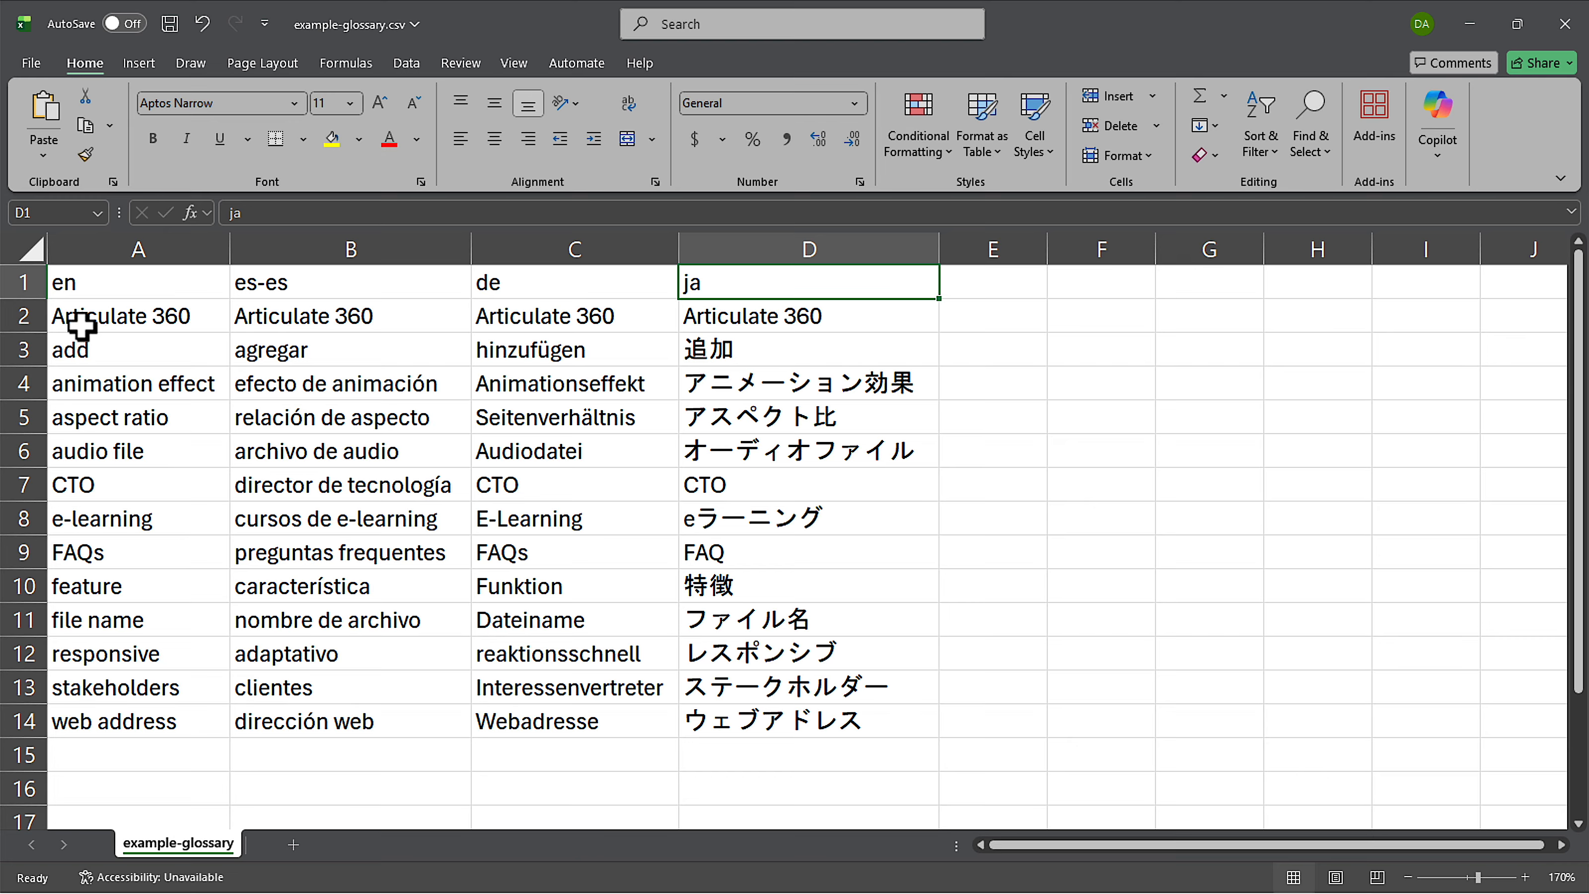
Step: Review the Articulate 360, add and animation effect rows with their translations
{"action": "left_click", "coordinate": [111, 318]}
{"action": "left_click_drag", "start_coordinate": [111, 318], "coordinate": [710, 317]}
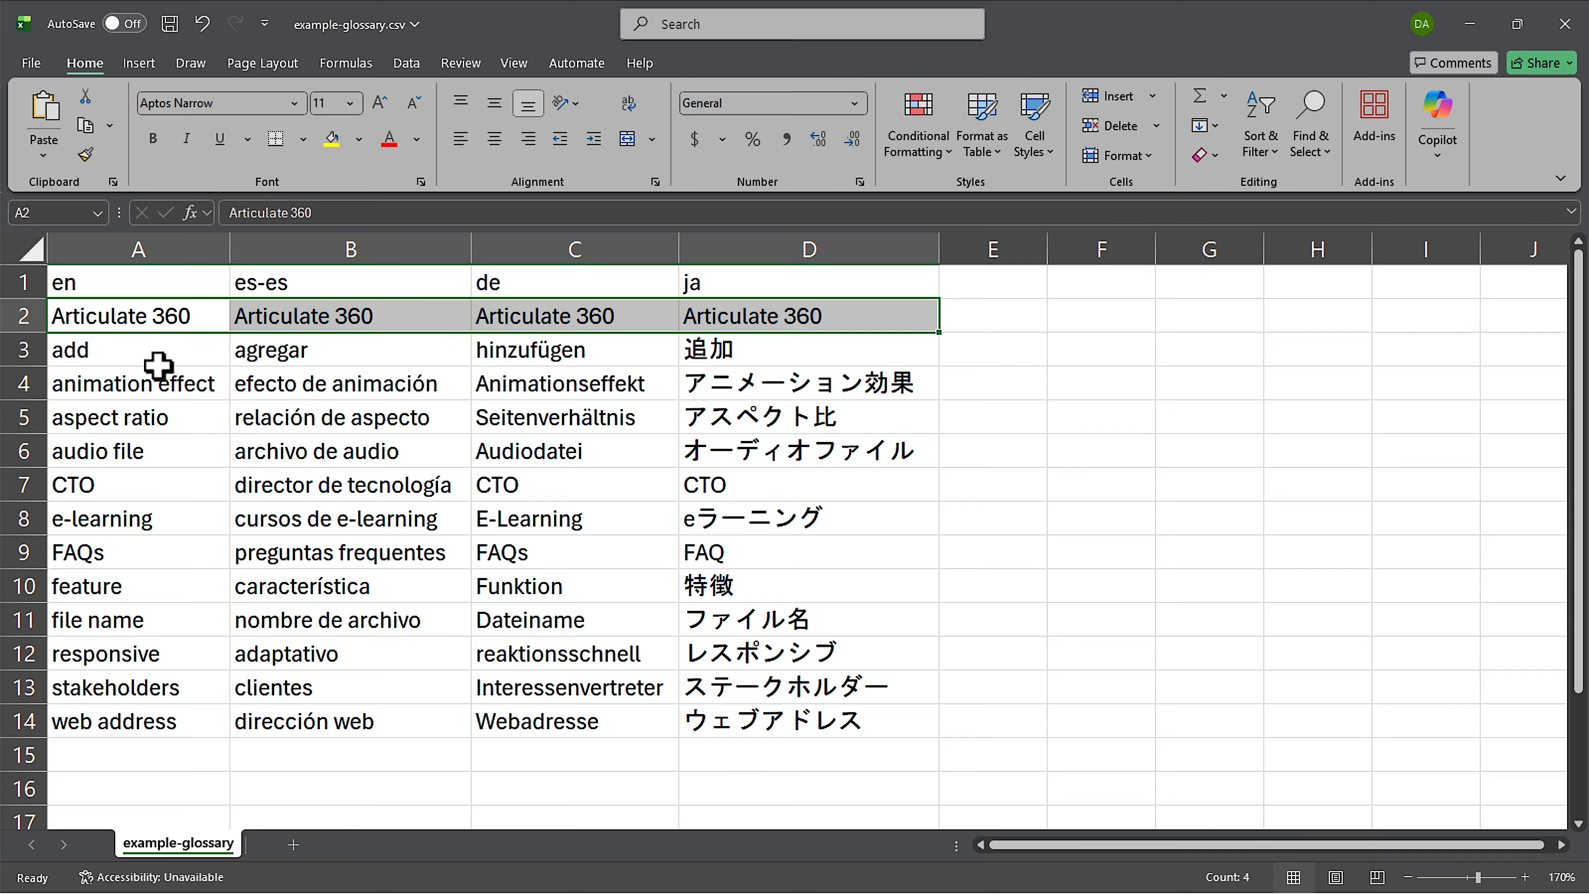
{"action": "left_click", "coordinate": [130, 362]}
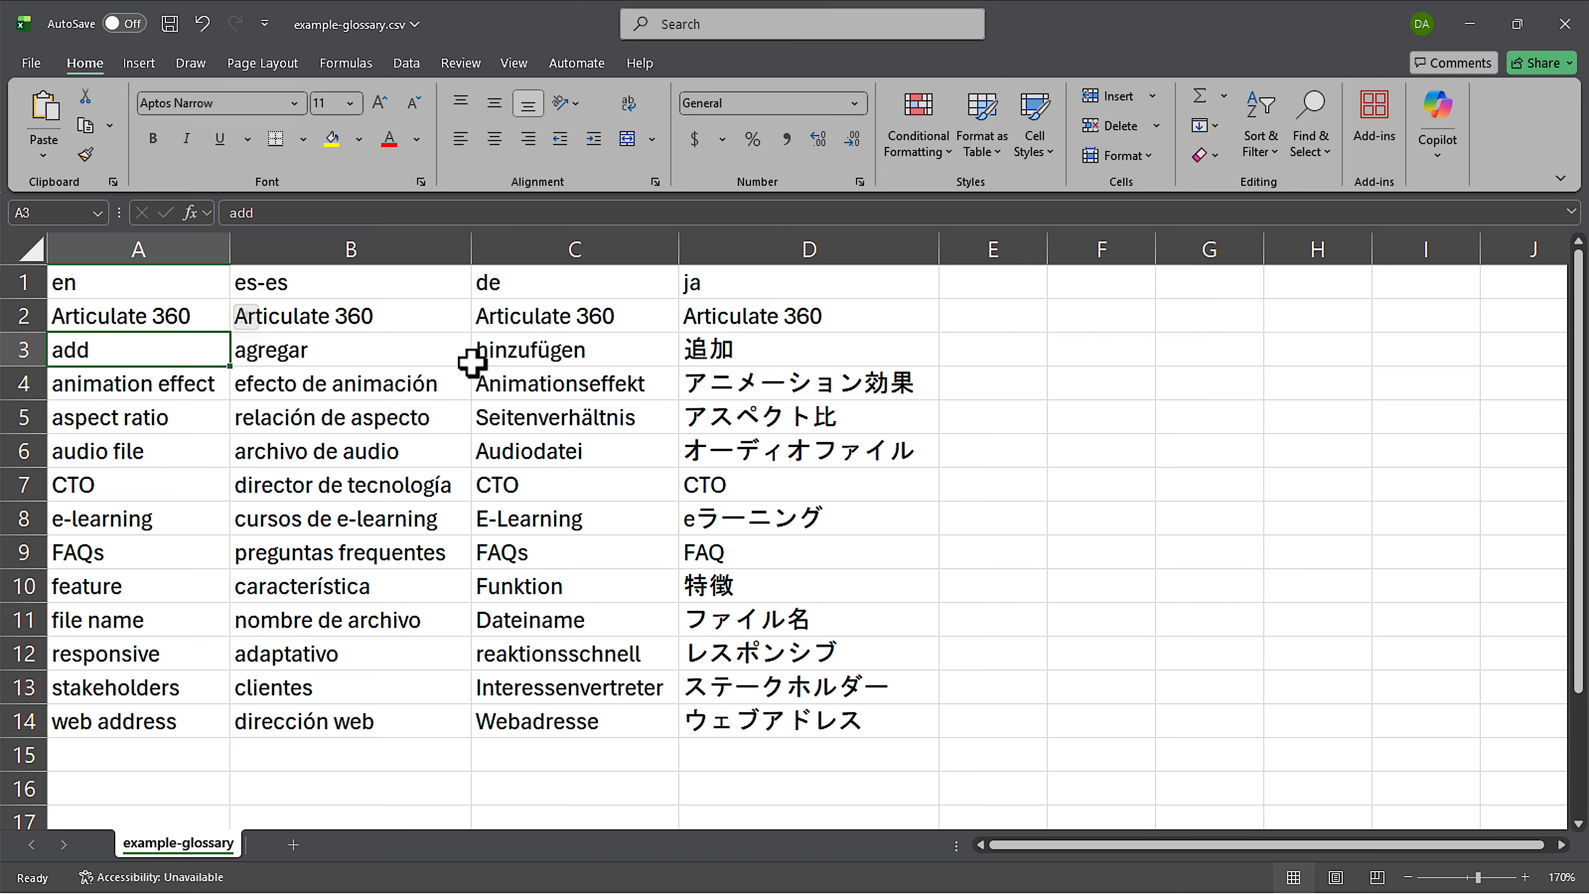
{"action": "left_click_drag", "start_coordinate": [181, 388], "coordinate": [766, 395]}
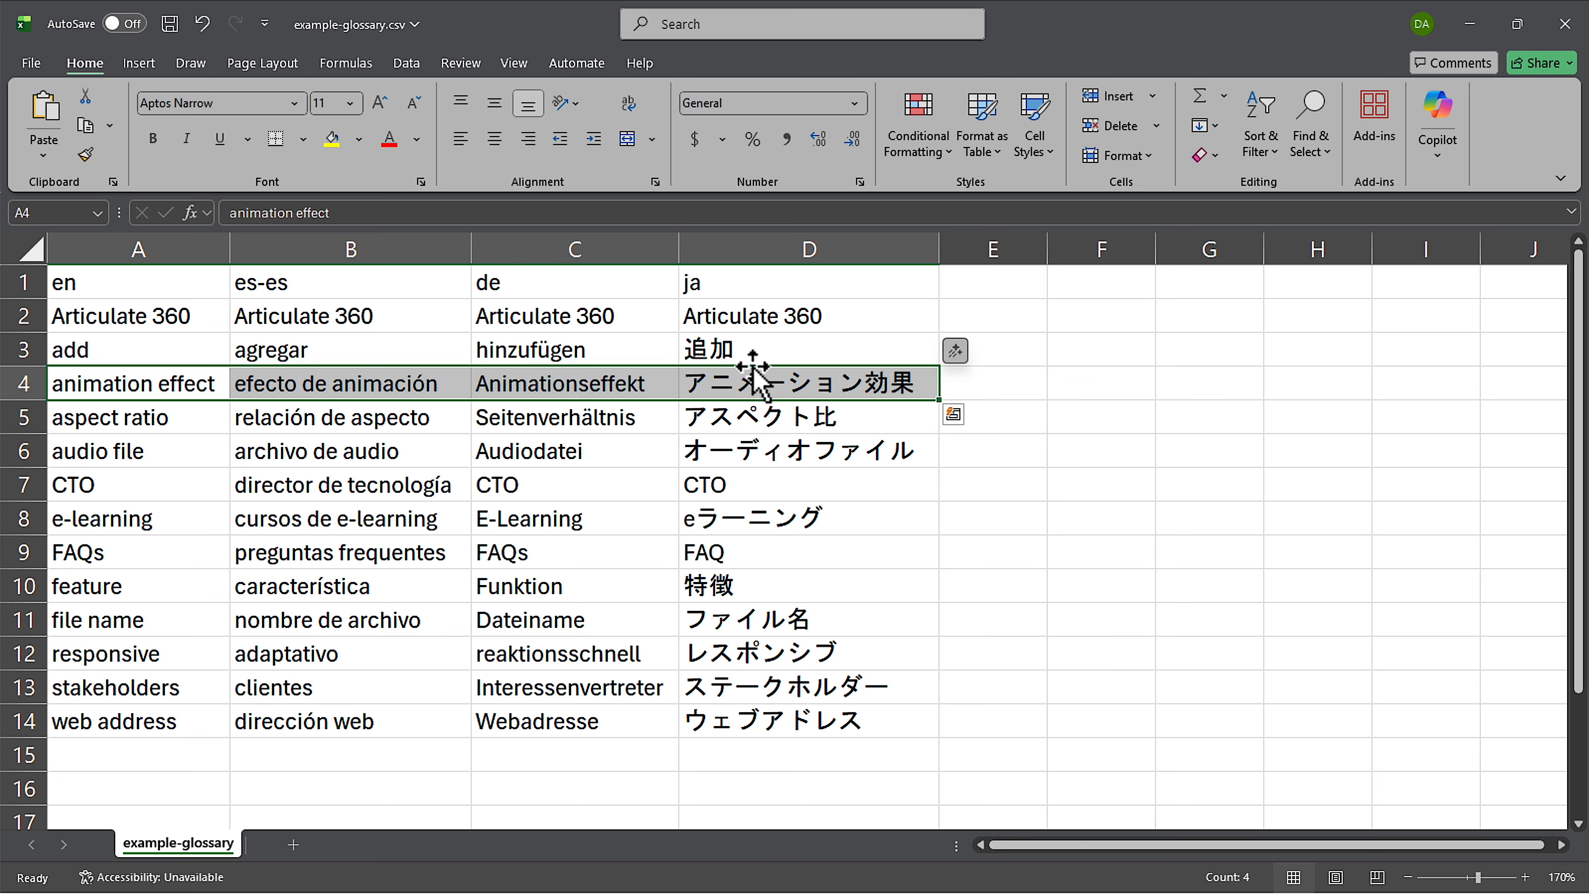
{"action": "left_click", "coordinate": [392, 383]}
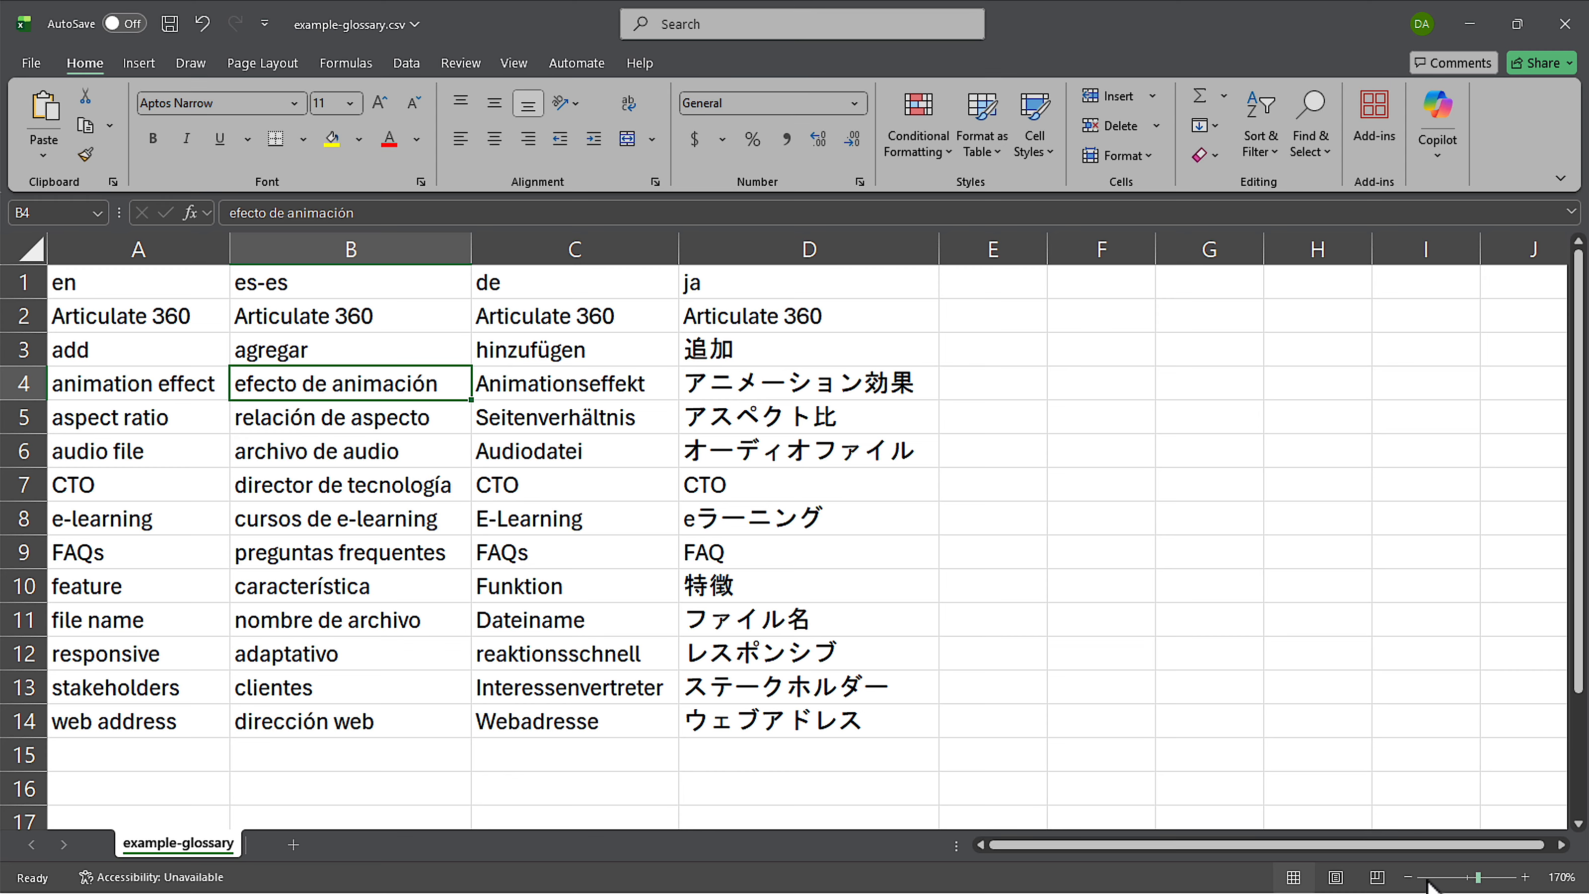
Step: Zoom the sheet out to 140%, then close the spreadsheet
{"action": "left_click", "coordinate": [1408, 877]}
{"action": "left_click", "coordinate": [1408, 877]}
{"action": "left_click", "coordinate": [1409, 877]}
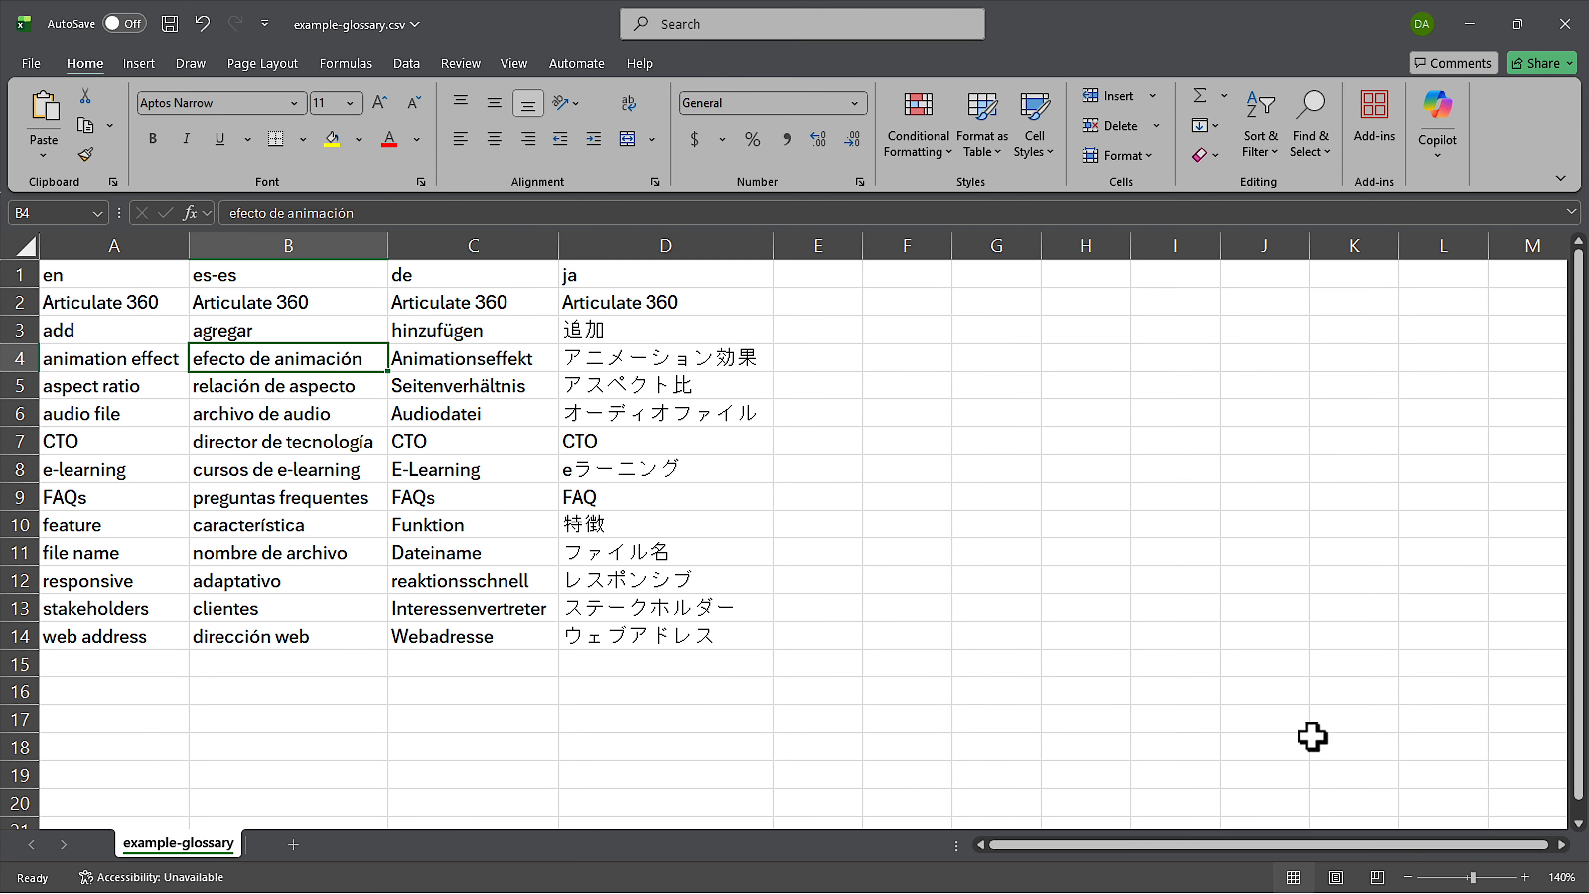
{"action": "left_click", "coordinate": [466, 718]}
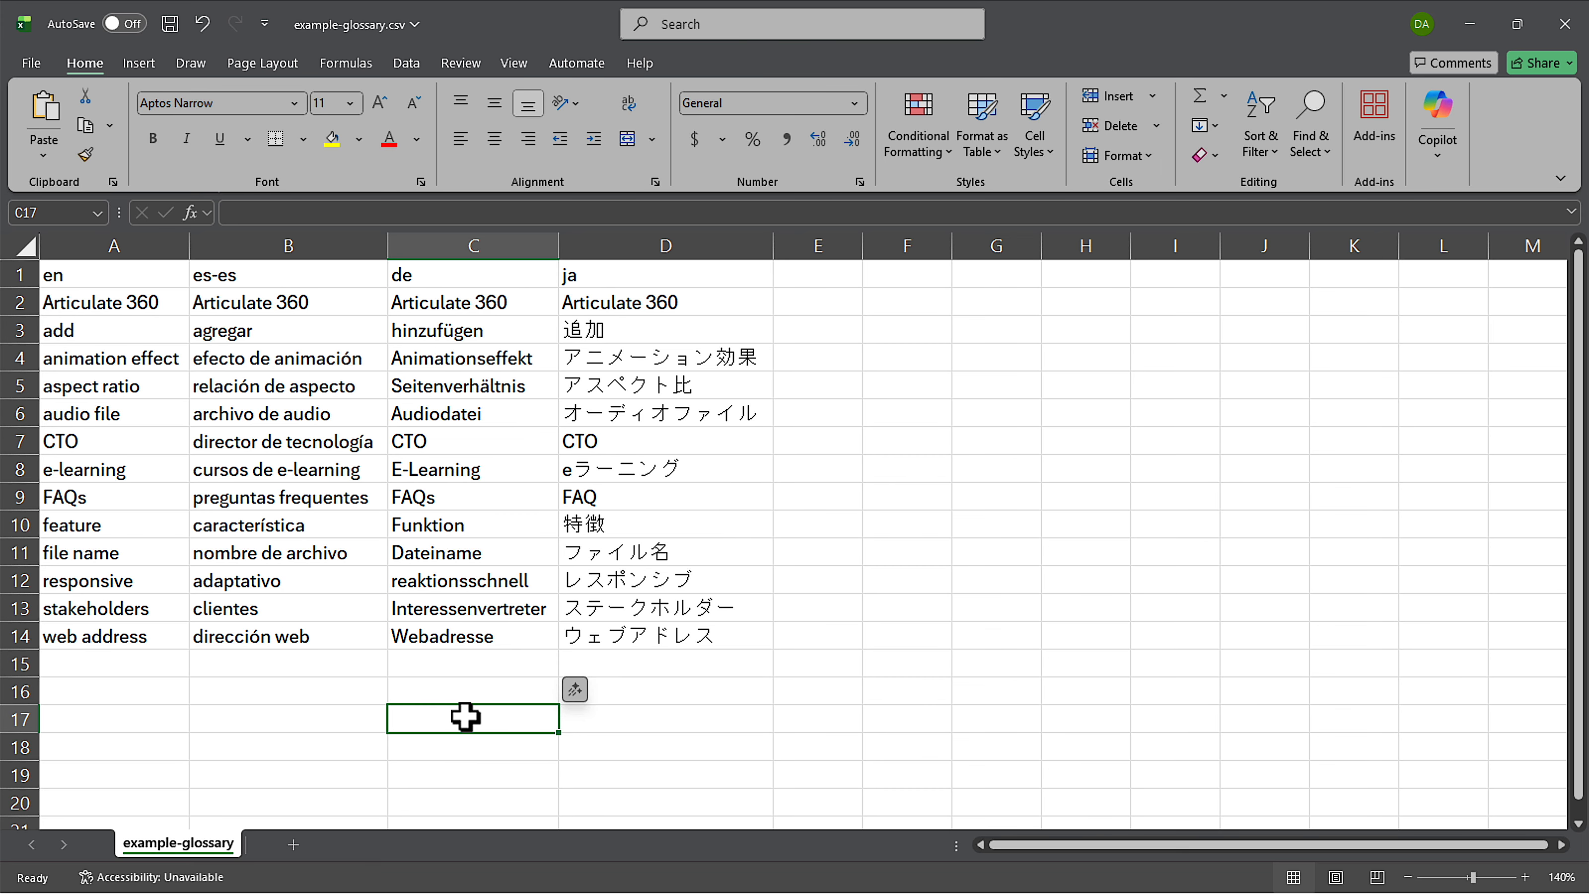
{"action": "left_click", "coordinate": [1567, 28]}
Step: Discard the spreadsheet changes, then cancel Example-Glossary's Update glossary dialog
{"action": "left_click", "coordinate": [860, 601]}
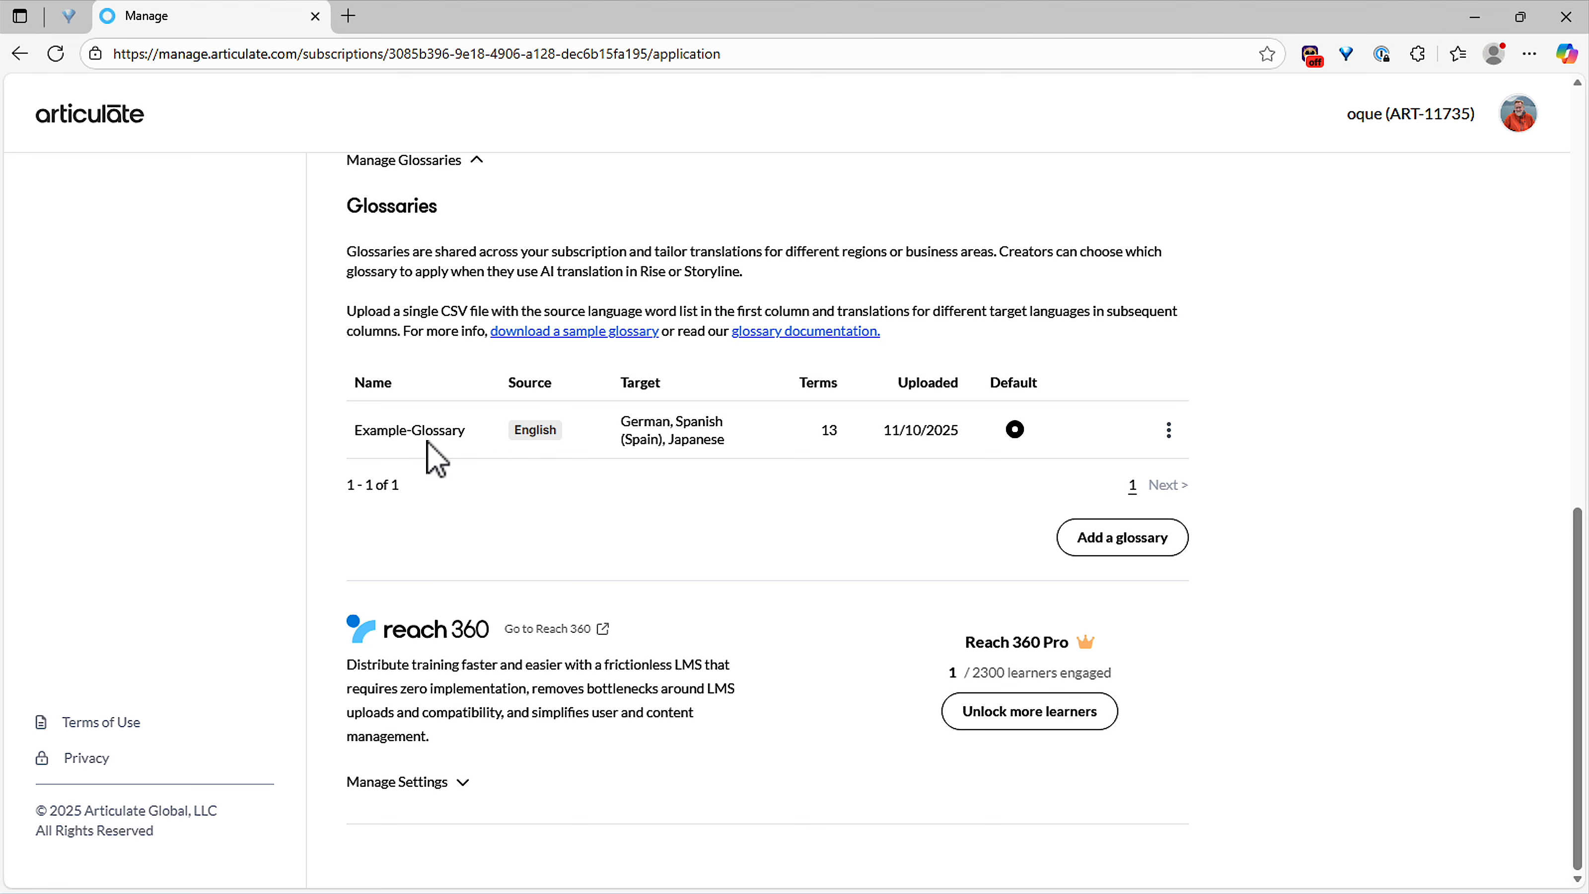
{"action": "left_click", "coordinate": [1169, 432]}
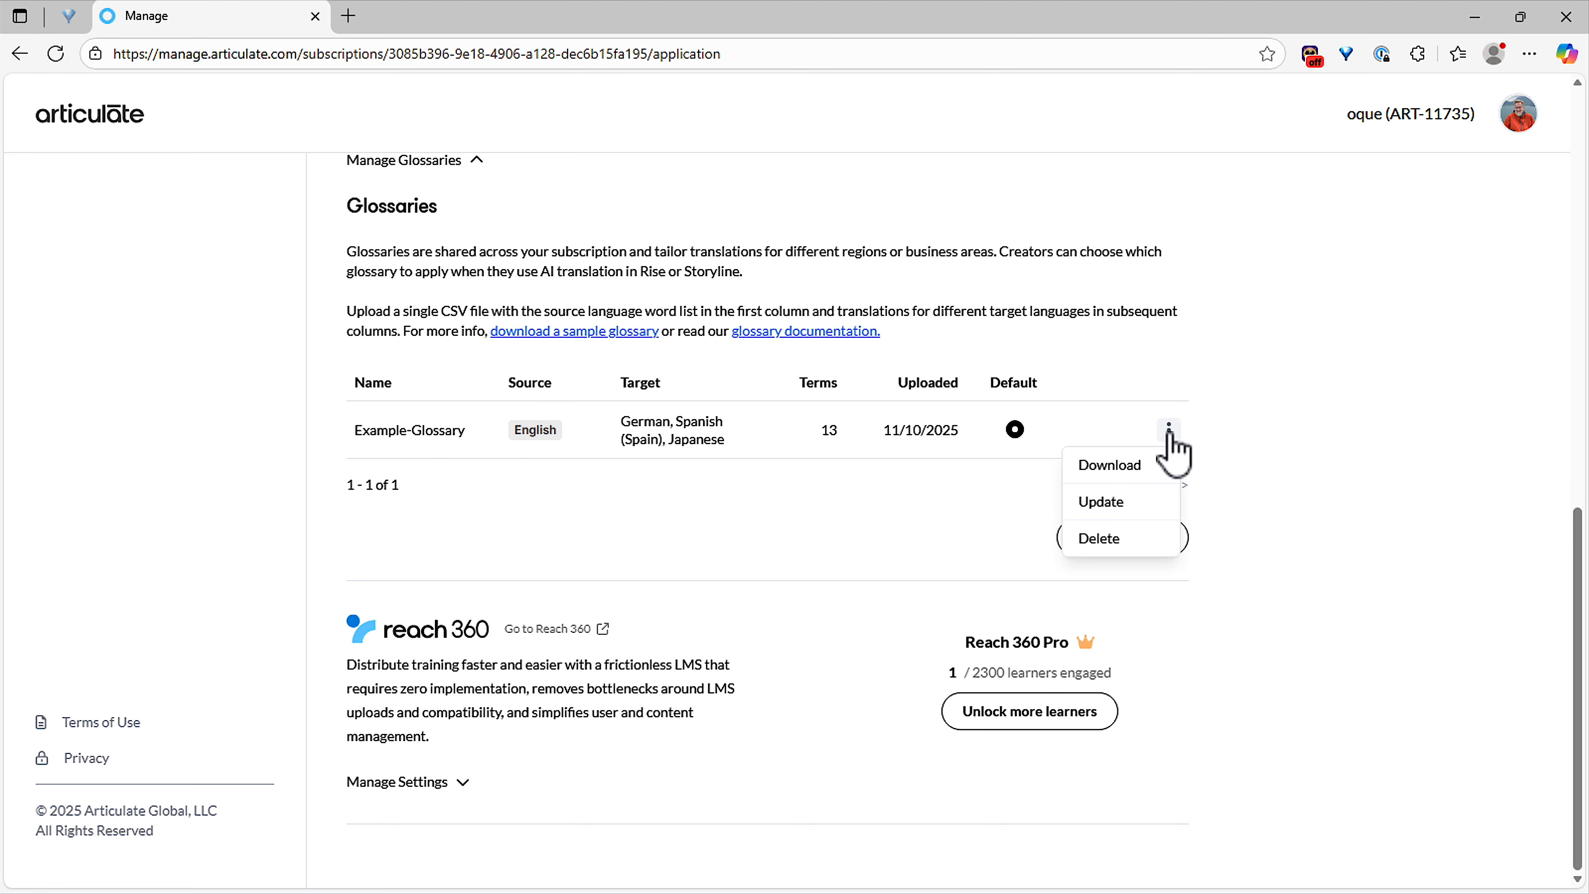
{"action": "left_click", "coordinate": [1120, 506]}
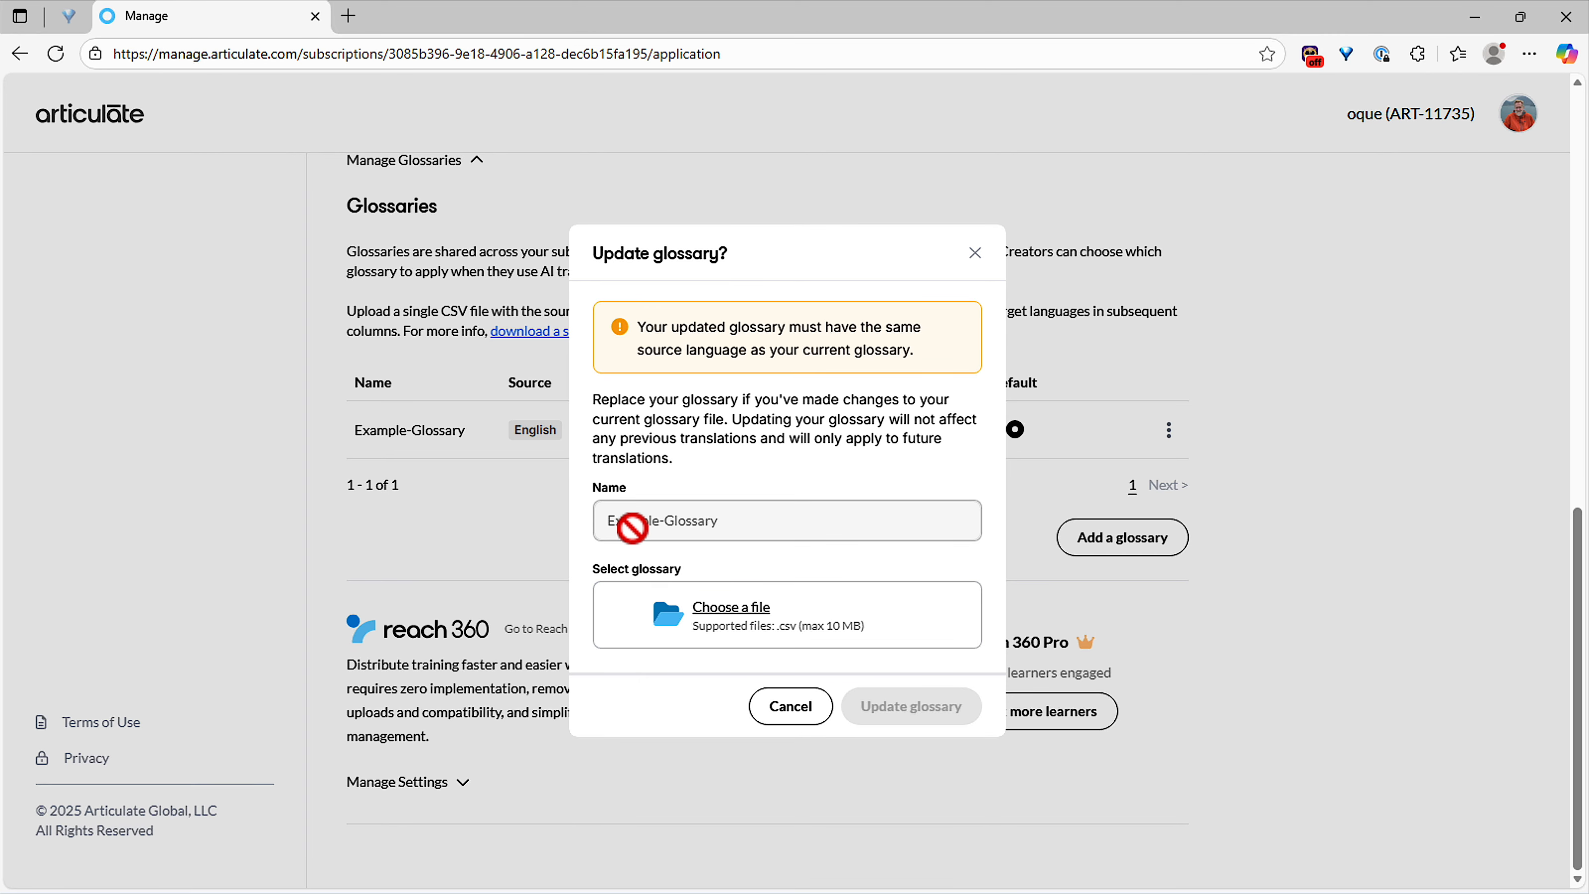
{"action": "left_click", "coordinate": [791, 707]}
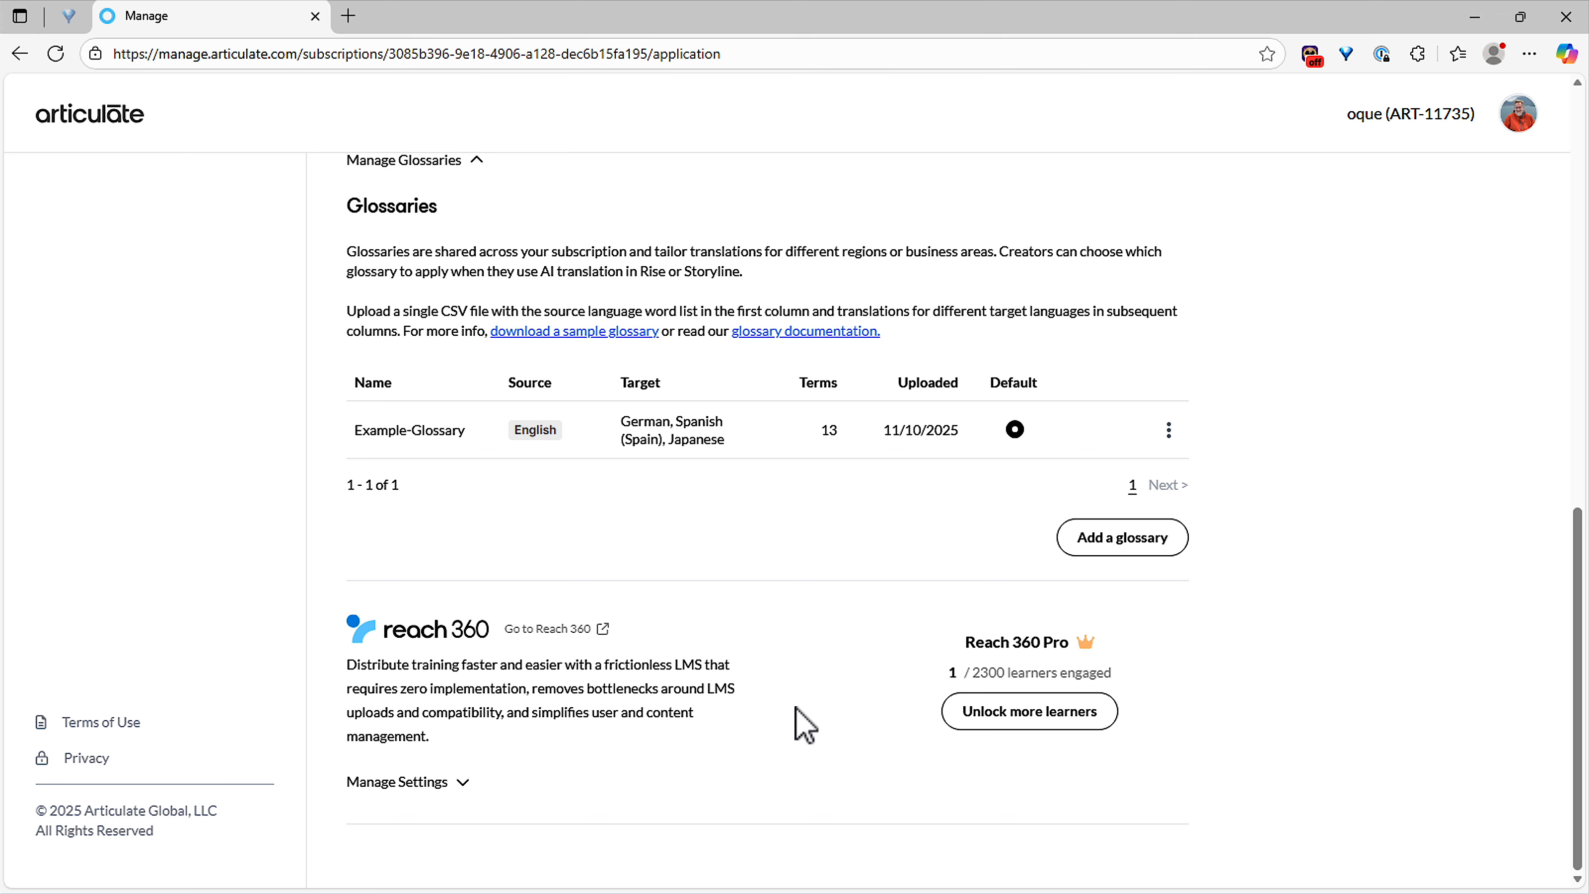
Step: Add a glossary named 'Articulate Company' using the file Articulate Glossary.csv
{"action": "left_click", "coordinate": [1112, 546]}
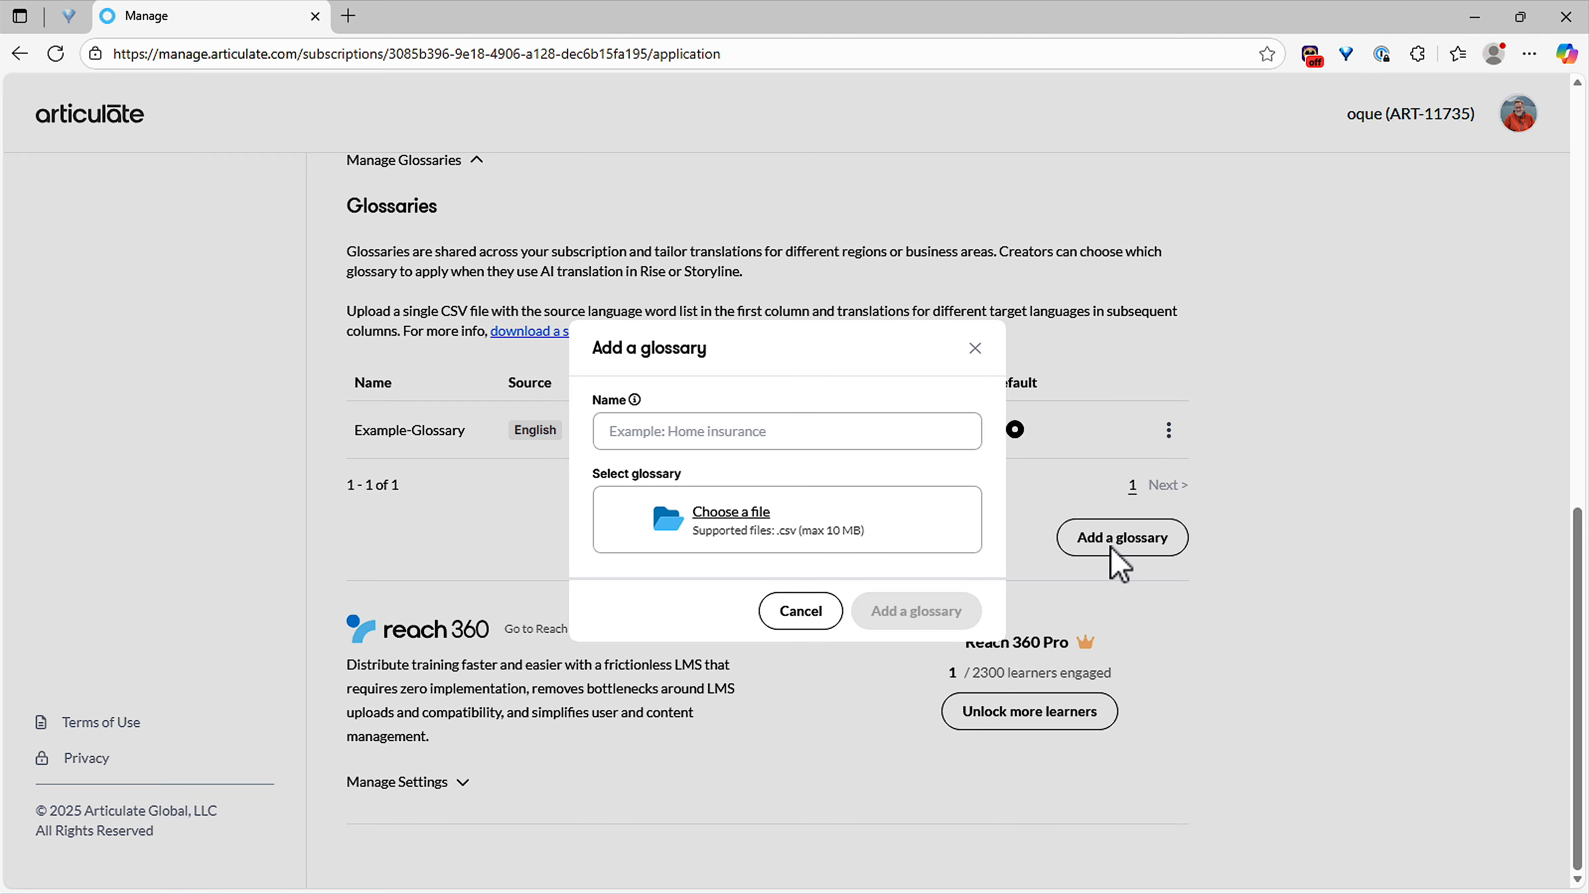
{"action": "left_click", "coordinate": [802, 432]}
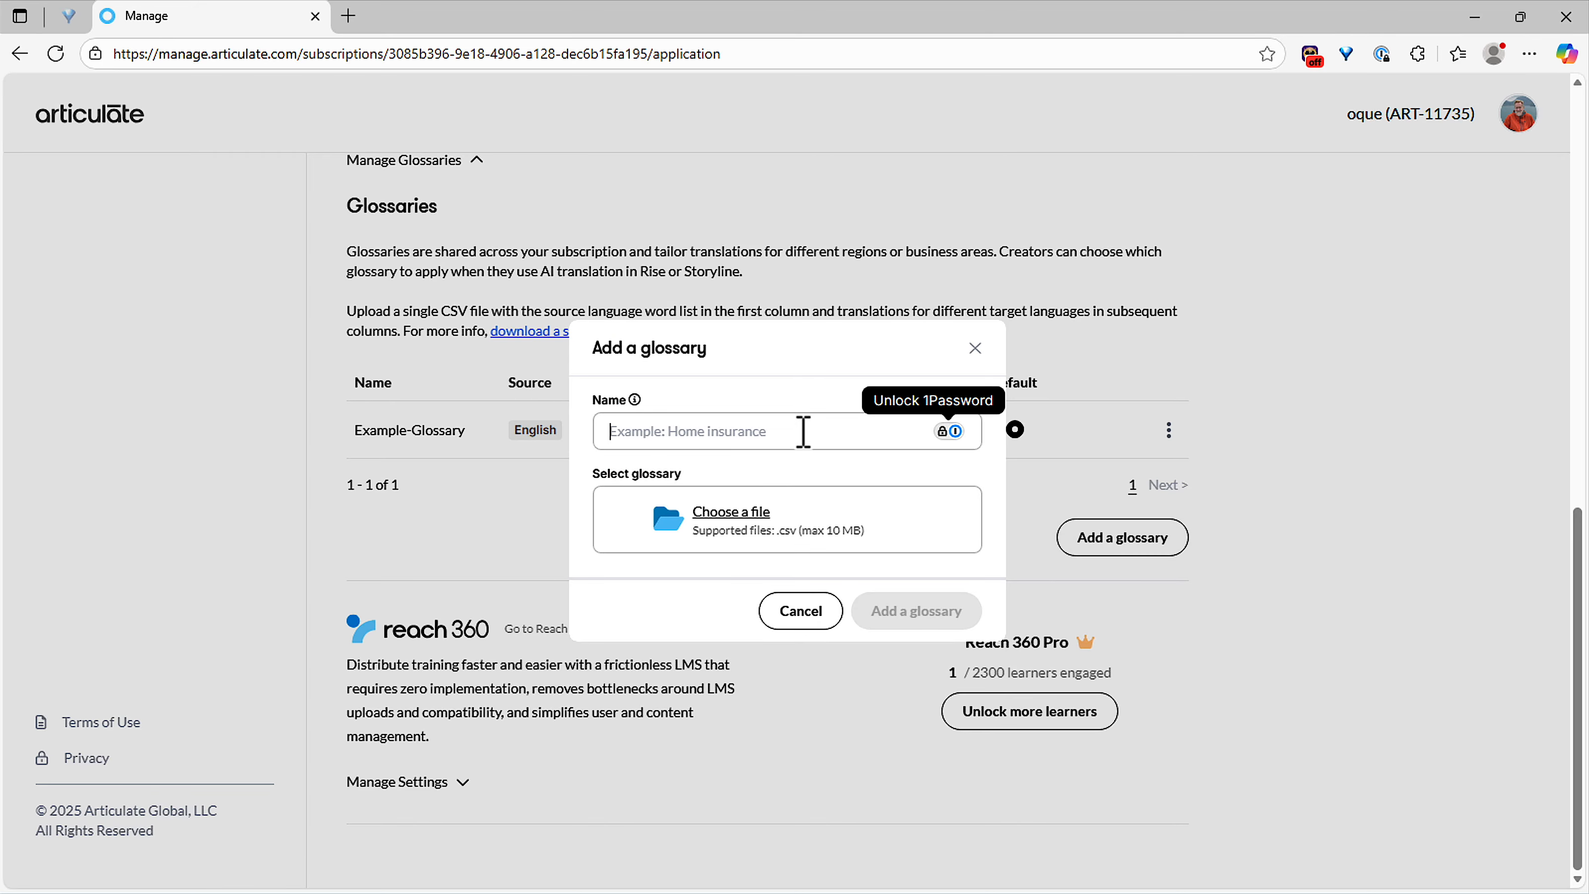
{"action": "type", "text": "Articulate Company"}
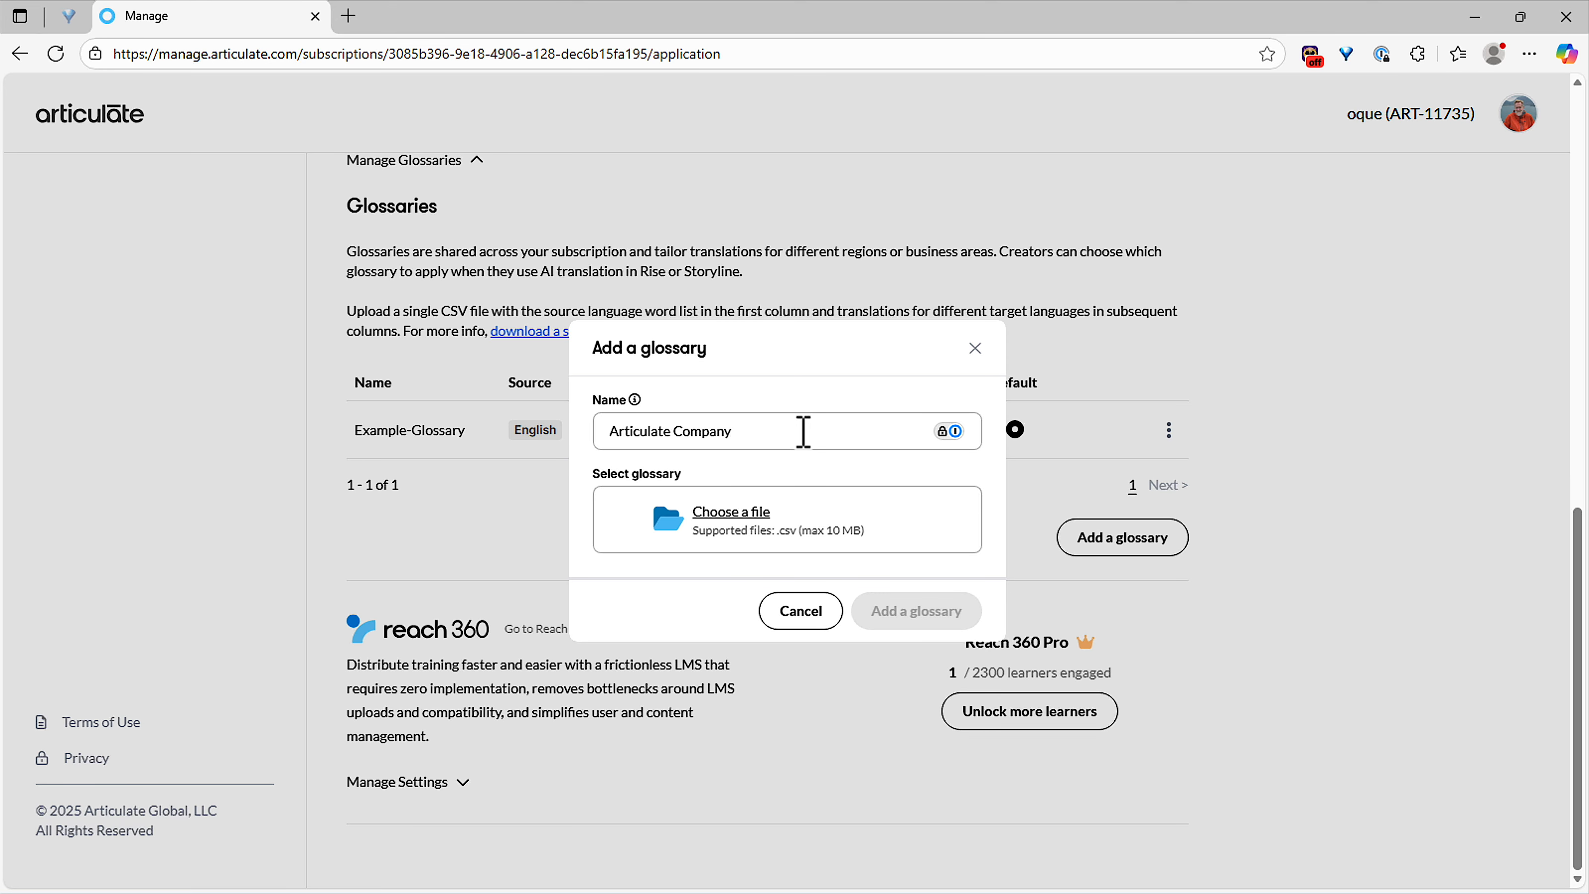
{"action": "left_click", "coordinate": [731, 515]}
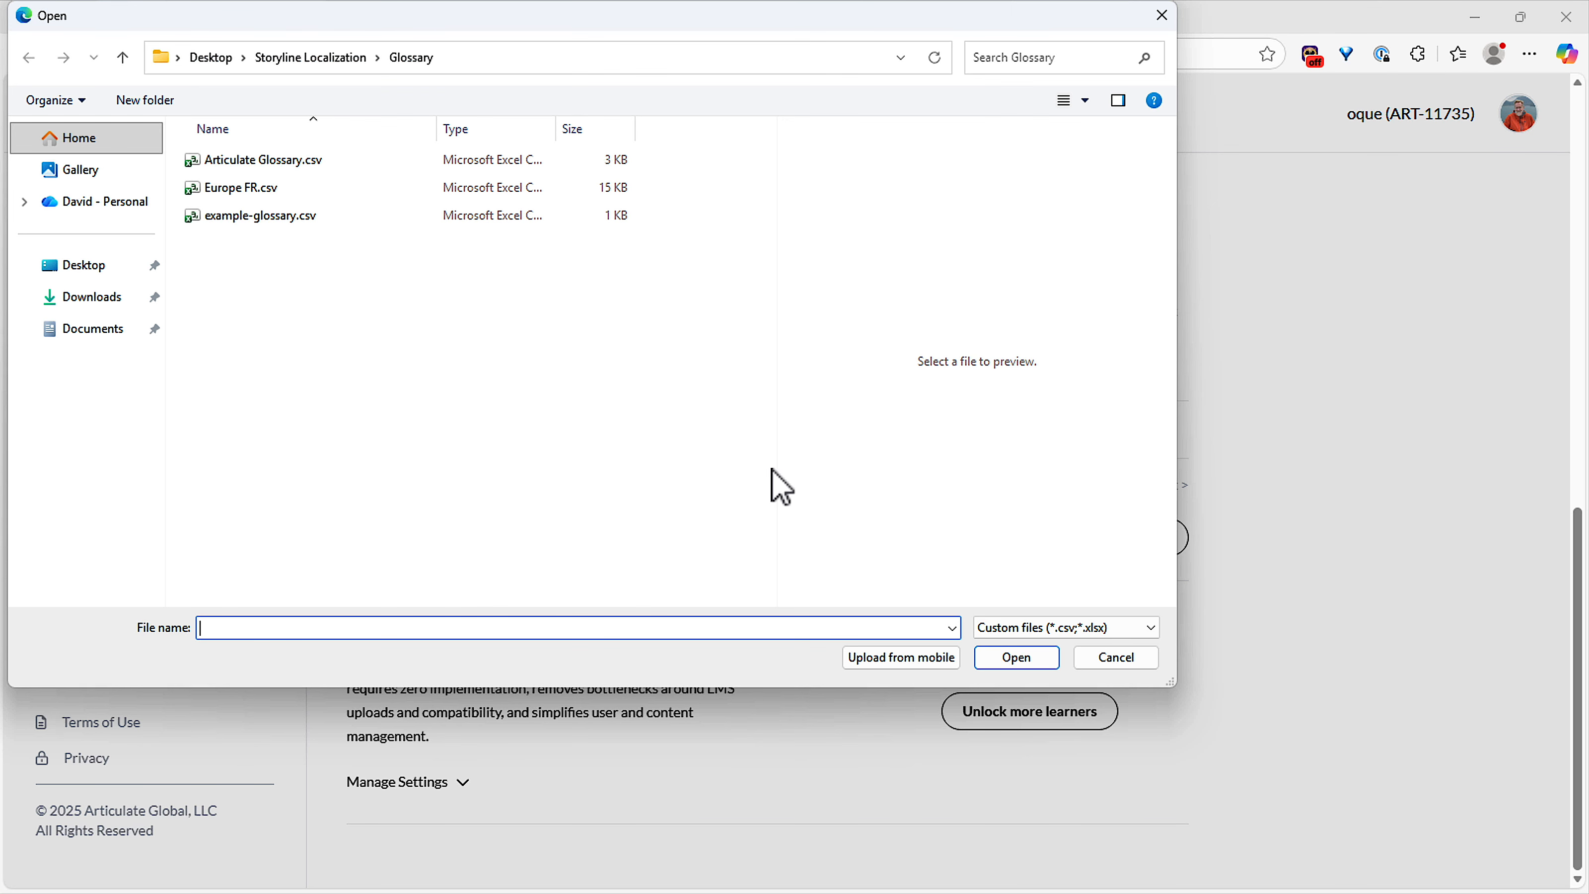
{"action": "left_click", "coordinate": [263, 164]}
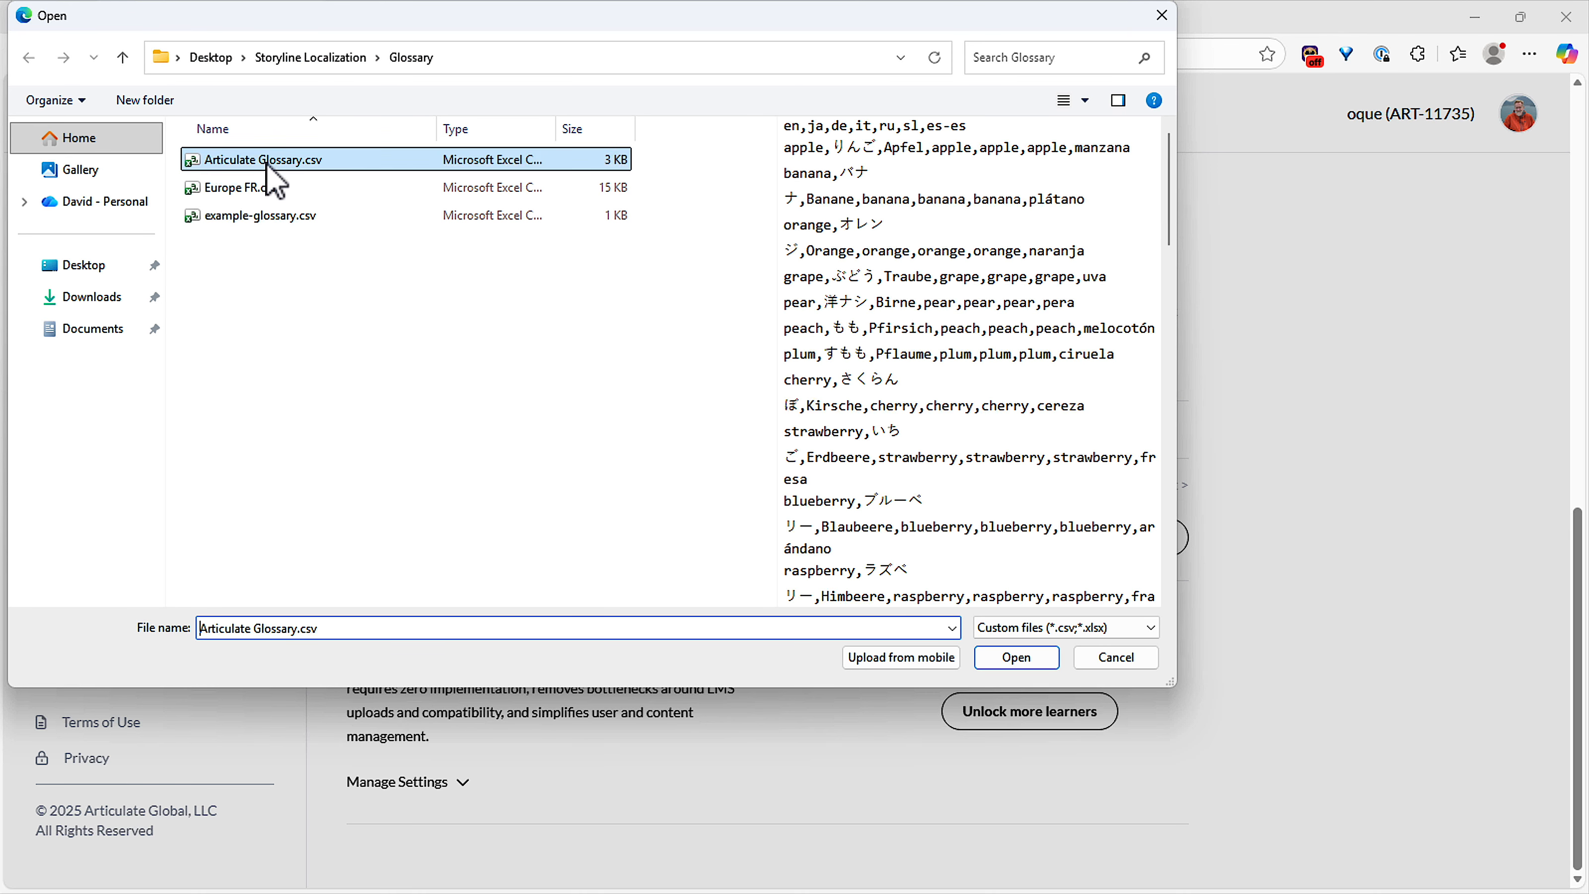
{"action": "left_click", "coordinate": [1015, 657]}
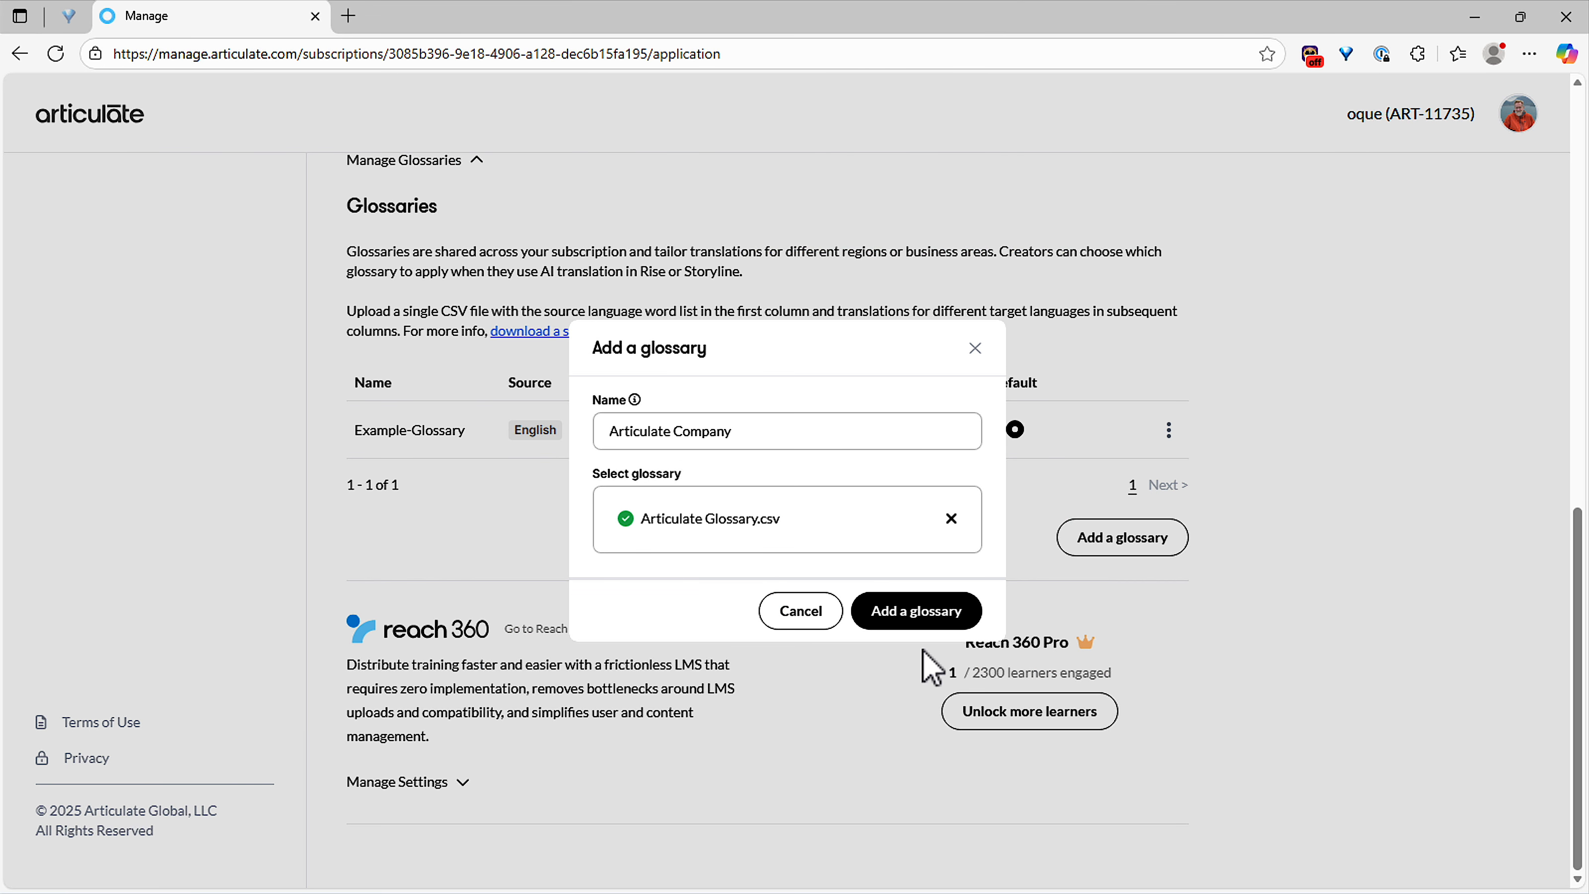
{"action": "left_click", "coordinate": [926, 610]}
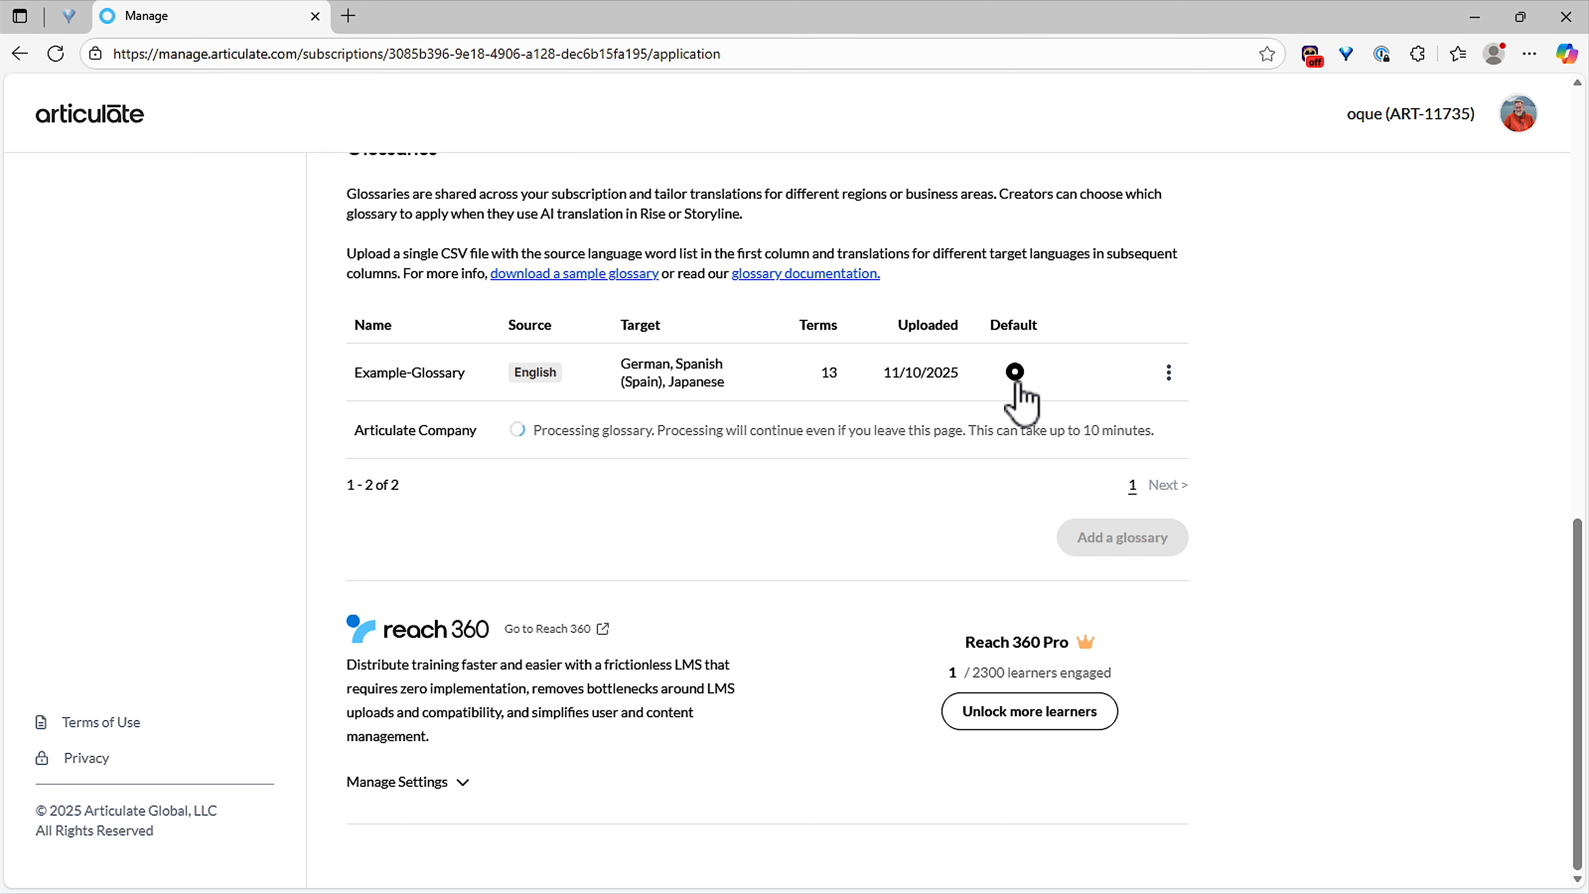
Step: Cancel making Articulate Company the default glossary, then return to the dashboard
{"action": "mouse_move", "coordinate": [1020, 399]}
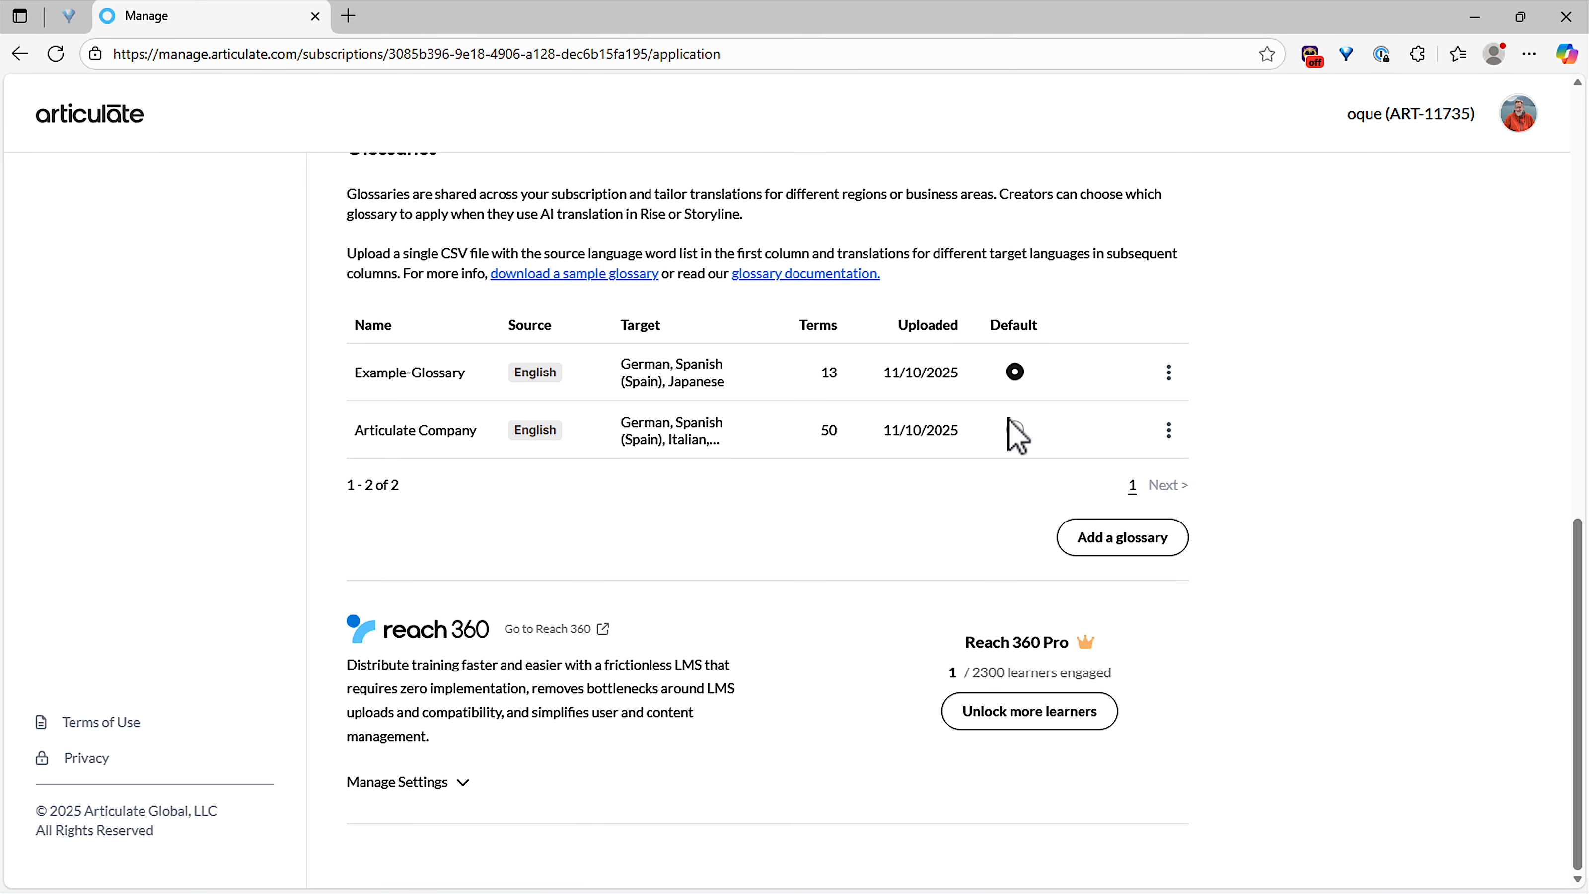
{"action": "left_click", "coordinate": [1014, 432]}
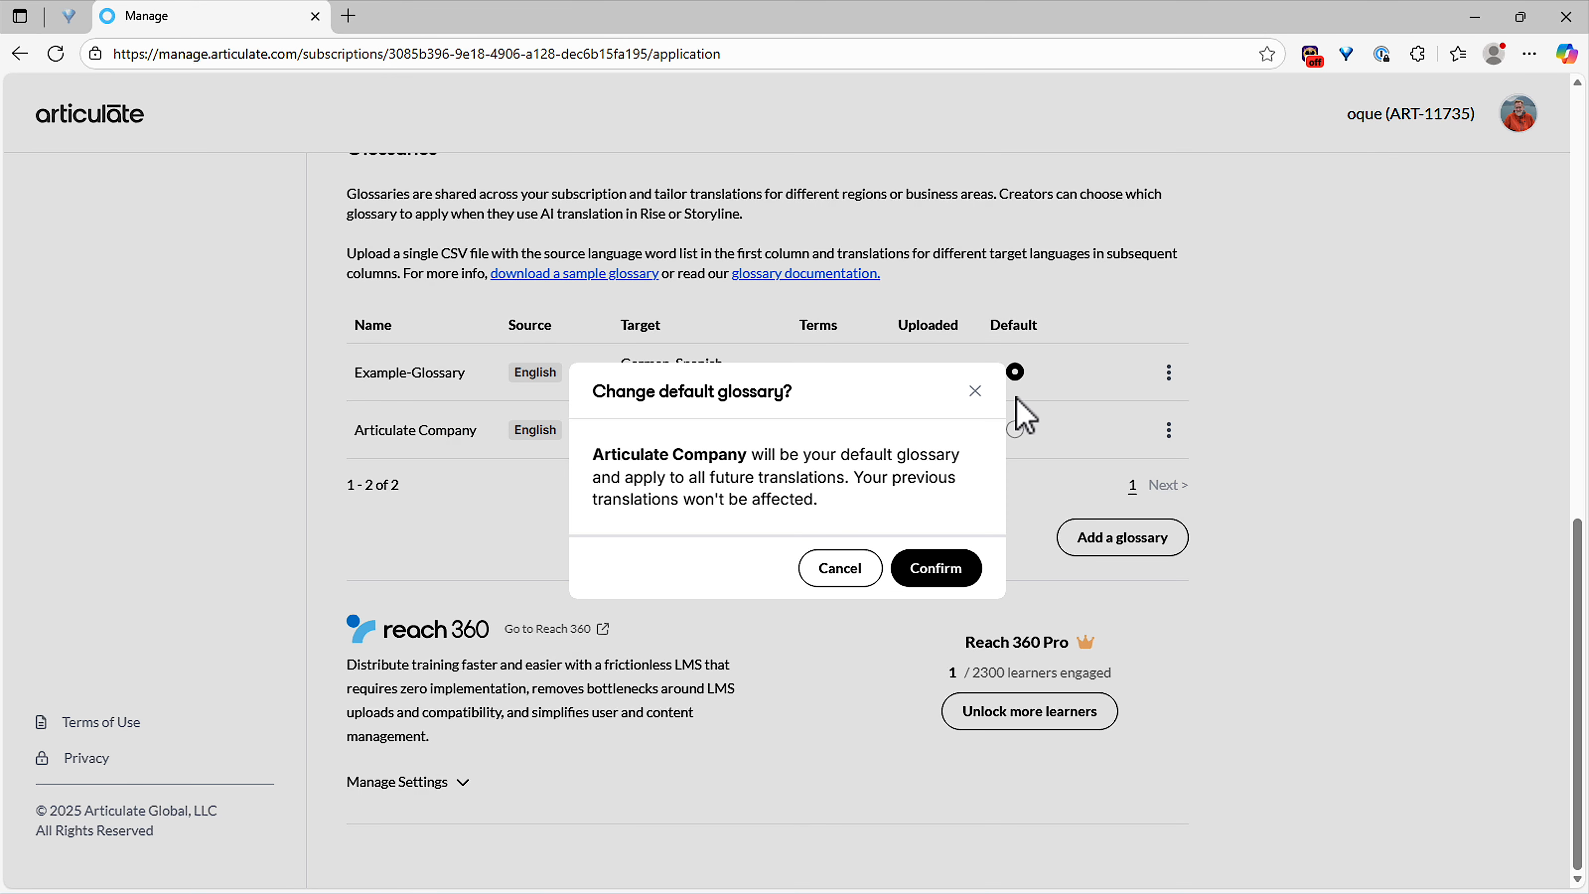
{"action": "left_click", "coordinate": [851, 571]}
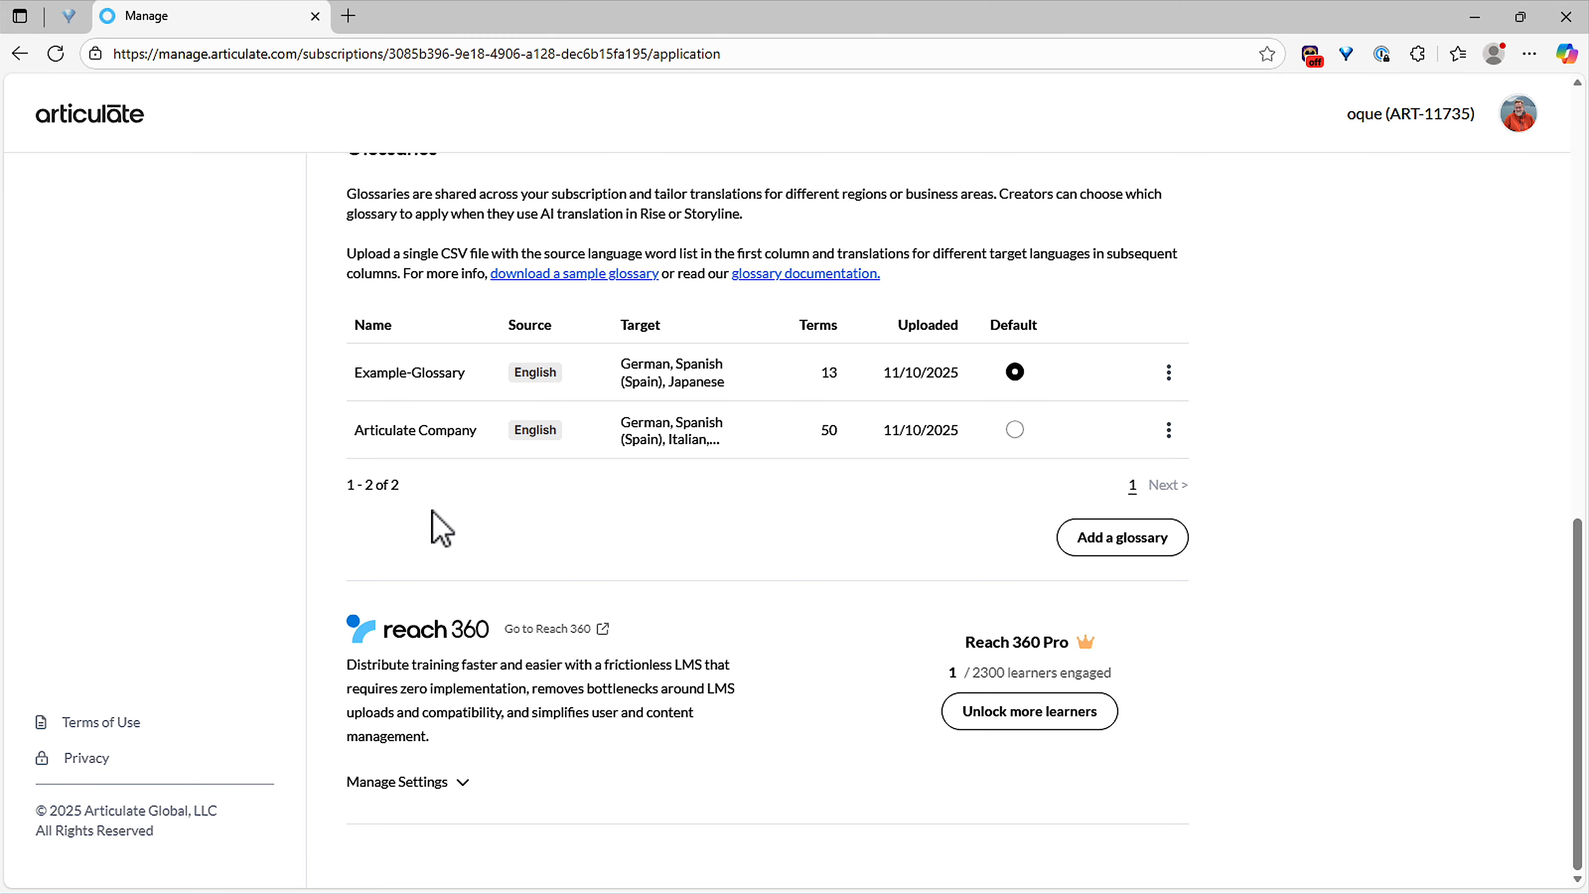
{"action": "left_click", "coordinate": [89, 113]}
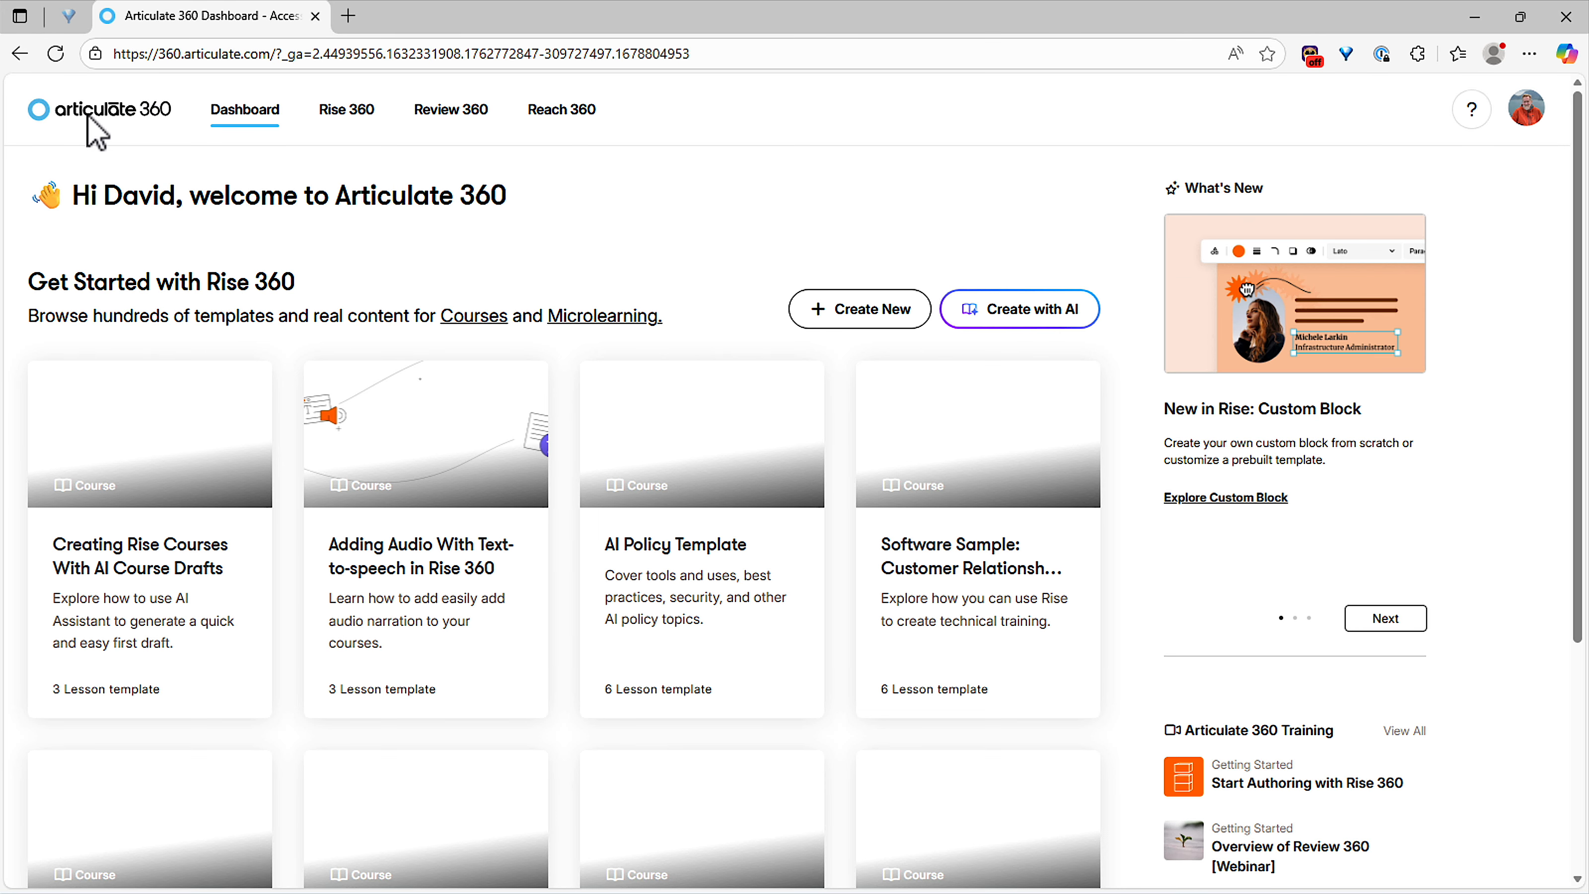
Step: Go to the Rise 360 library and open the 'When to Ask Your Boss for Help' course
{"action": "left_click", "coordinate": [360, 119]}
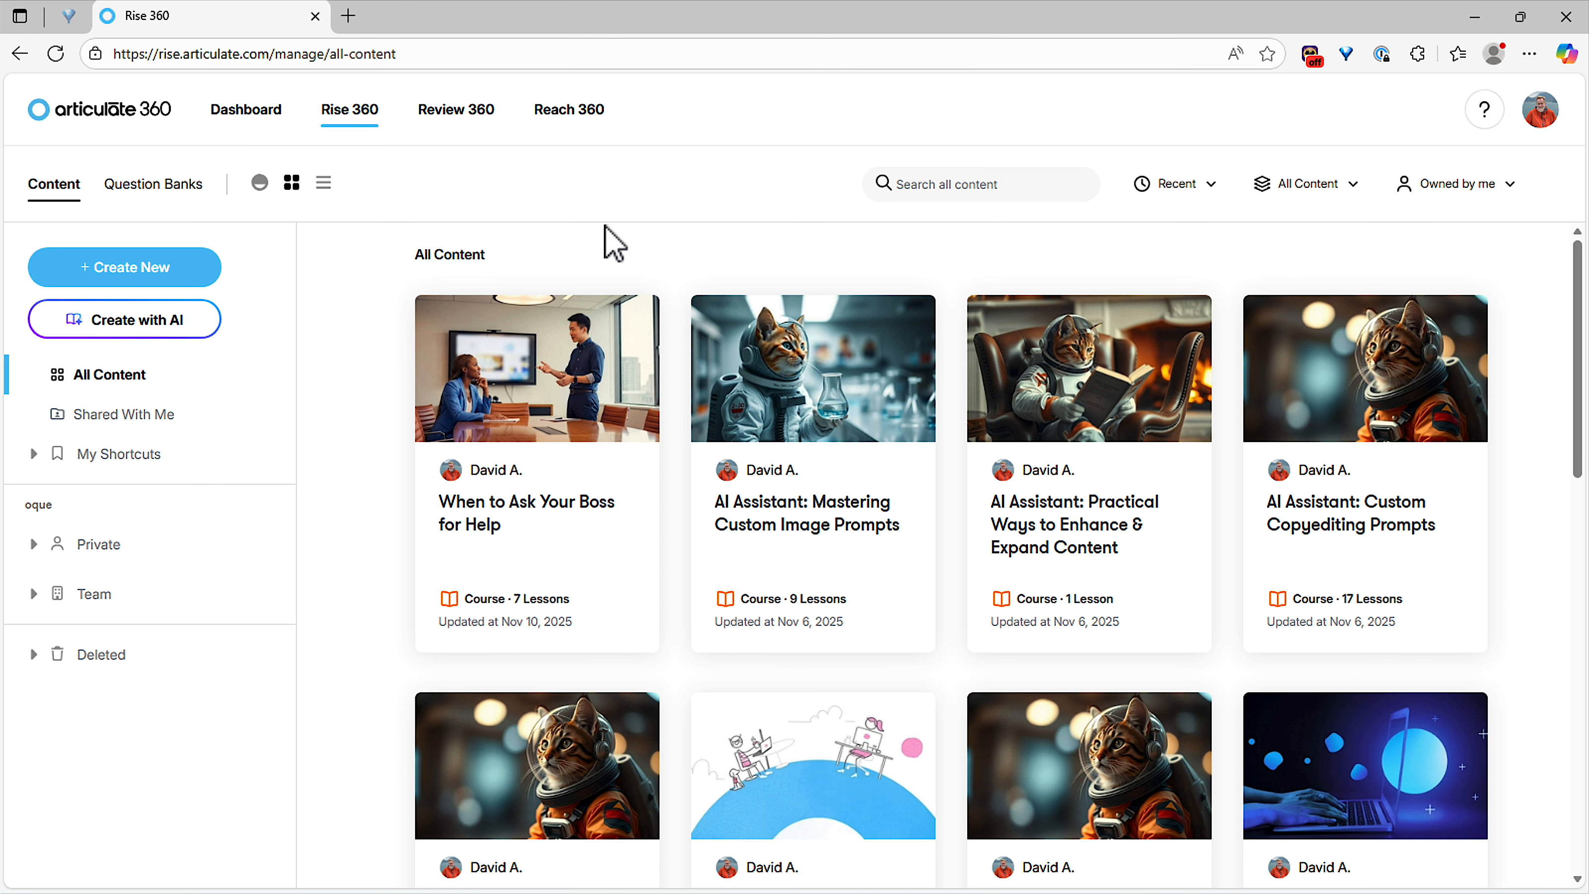
{"action": "left_click", "coordinate": [565, 510]}
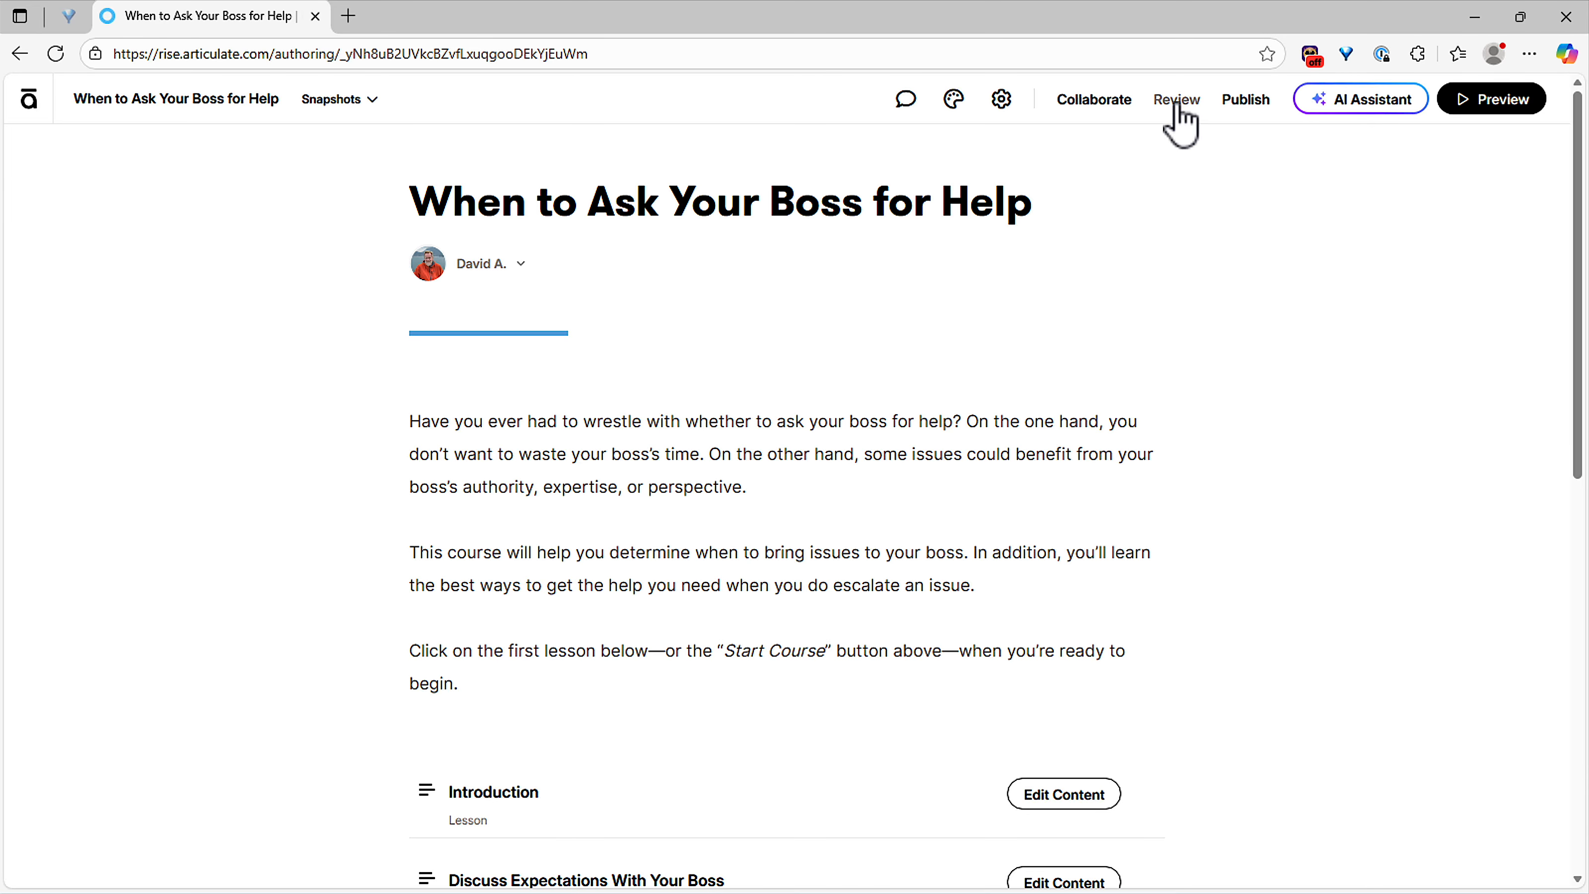
Step: Edit the content of the course's Introduction lesson from the course outline
{"action": "scroll", "coordinate": [1195, 518], "scroll_direction": "down", "scroll_amount": 5}
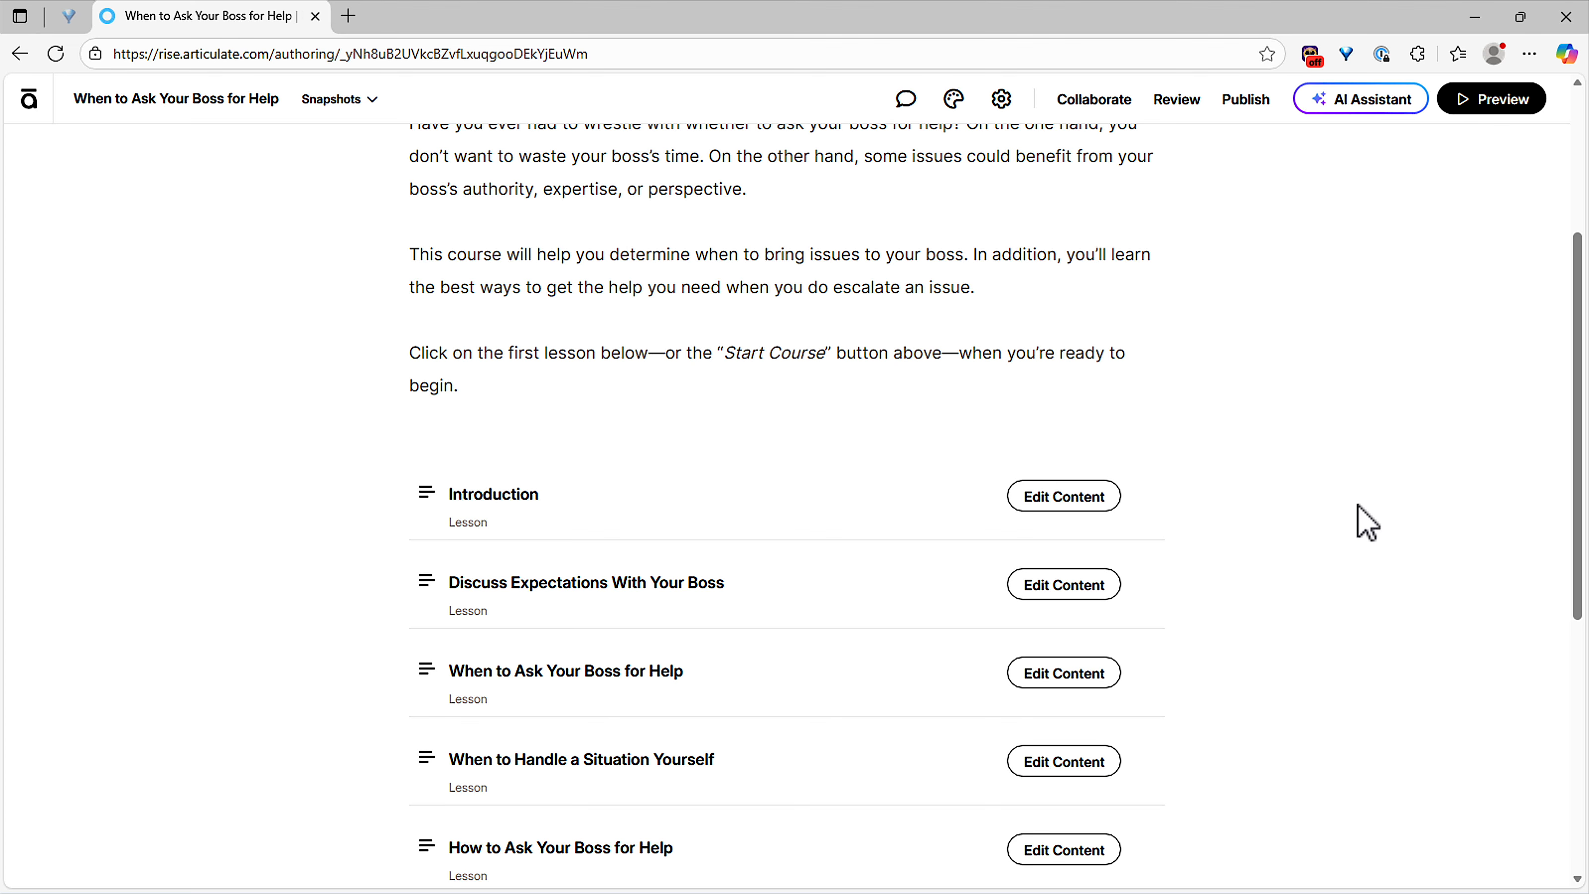
{"action": "left_click", "coordinate": [1064, 496]}
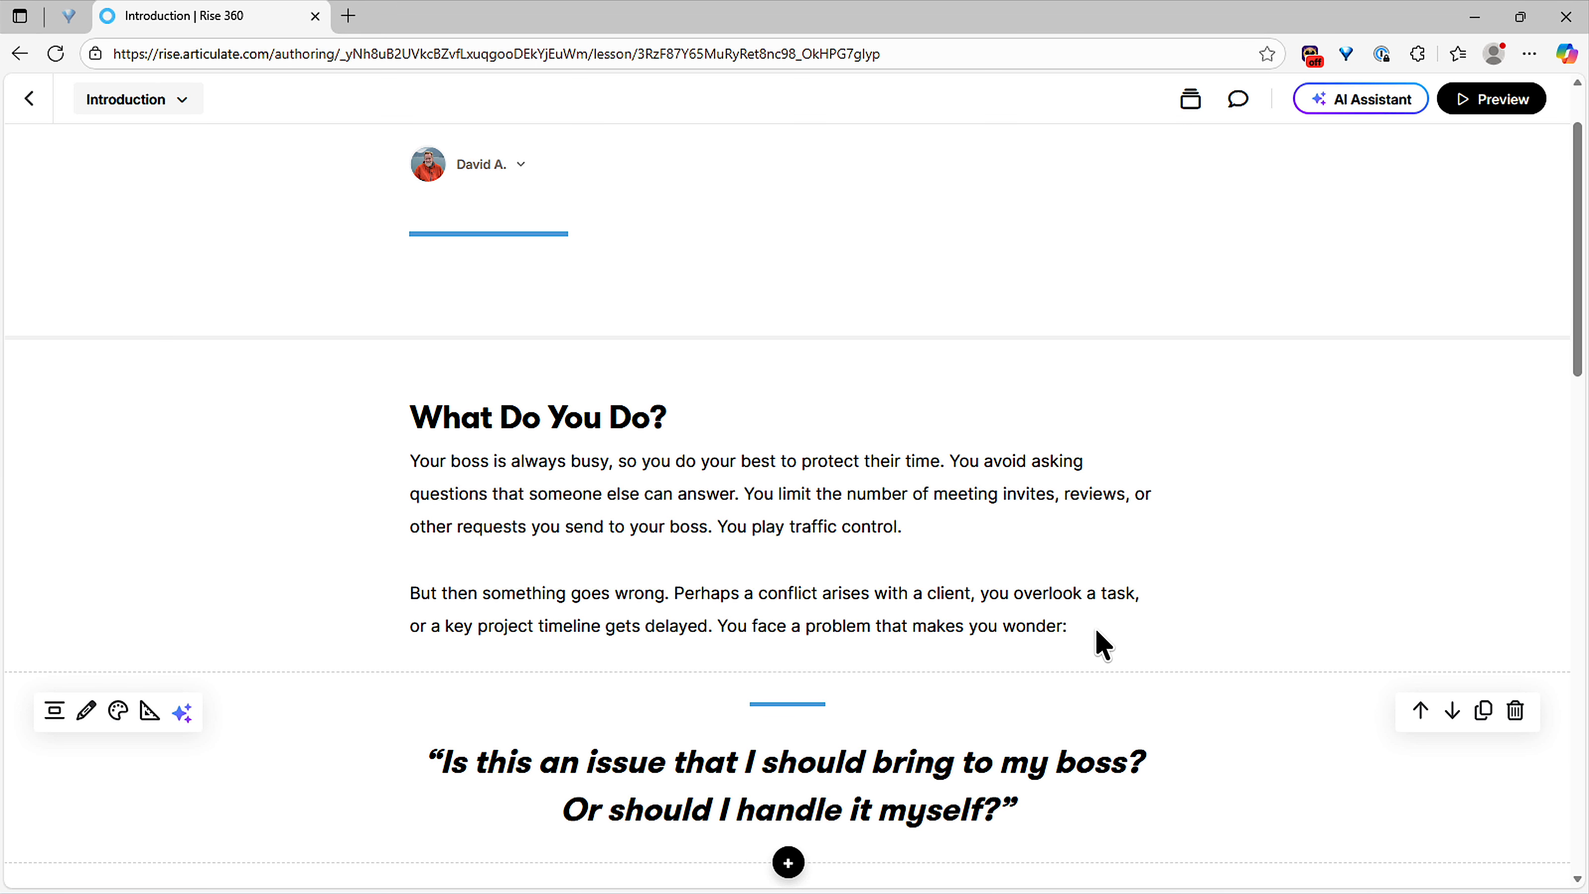
Step: Use the AI assistant with 'rewrite in active voice' to replace both What Do You Do? paragraphs
{"action": "left_click_drag", "start_coordinate": [1117, 628], "coordinate": [414, 468]}
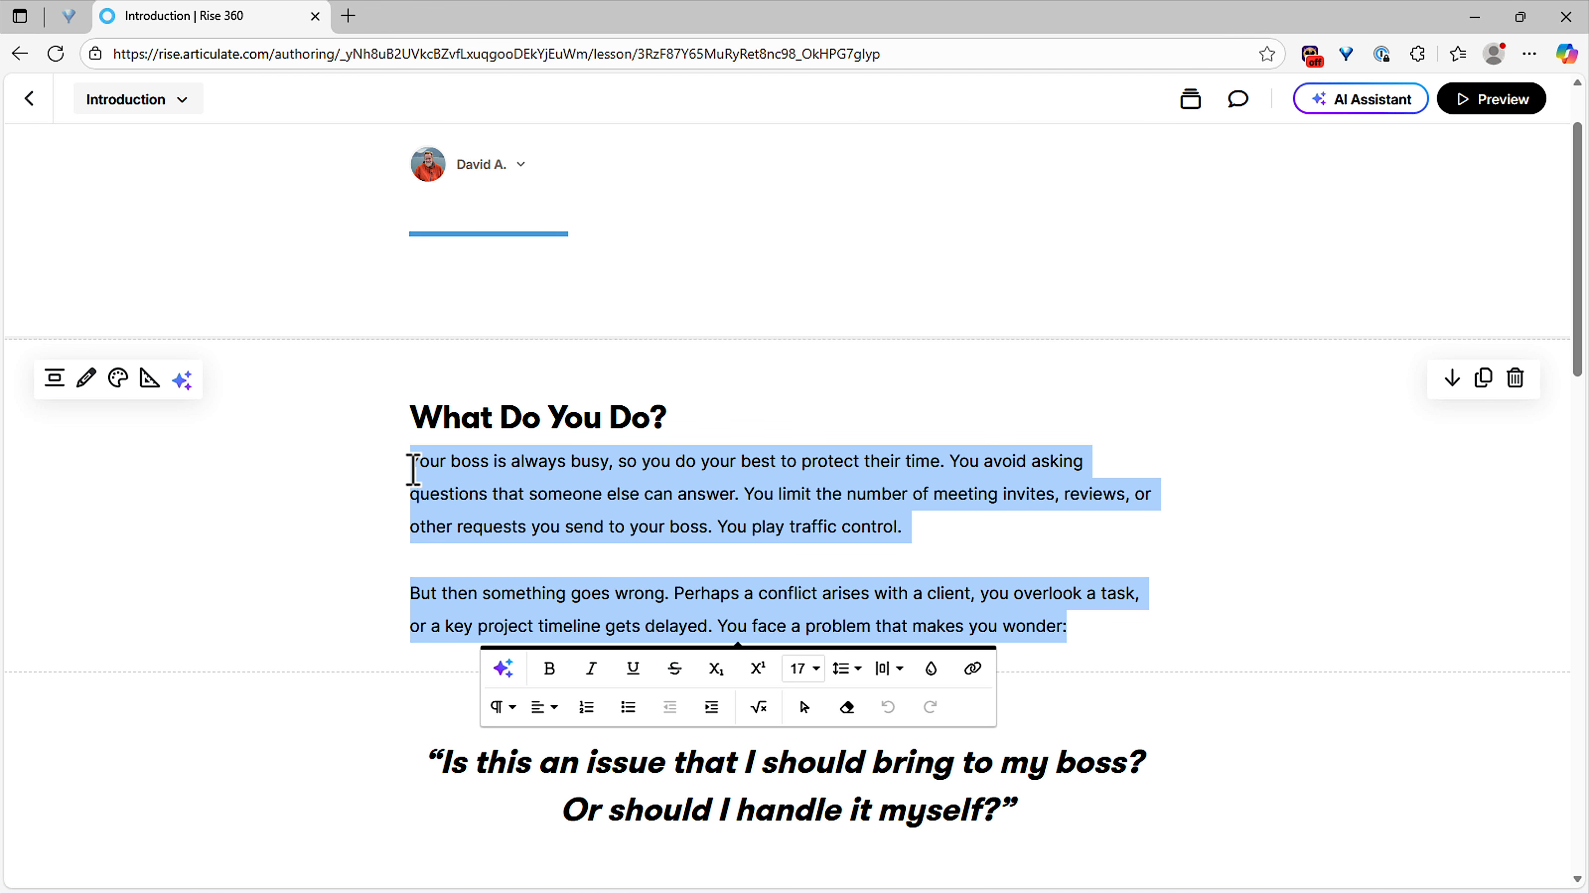
{"action": "left_click", "coordinate": [504, 669]}
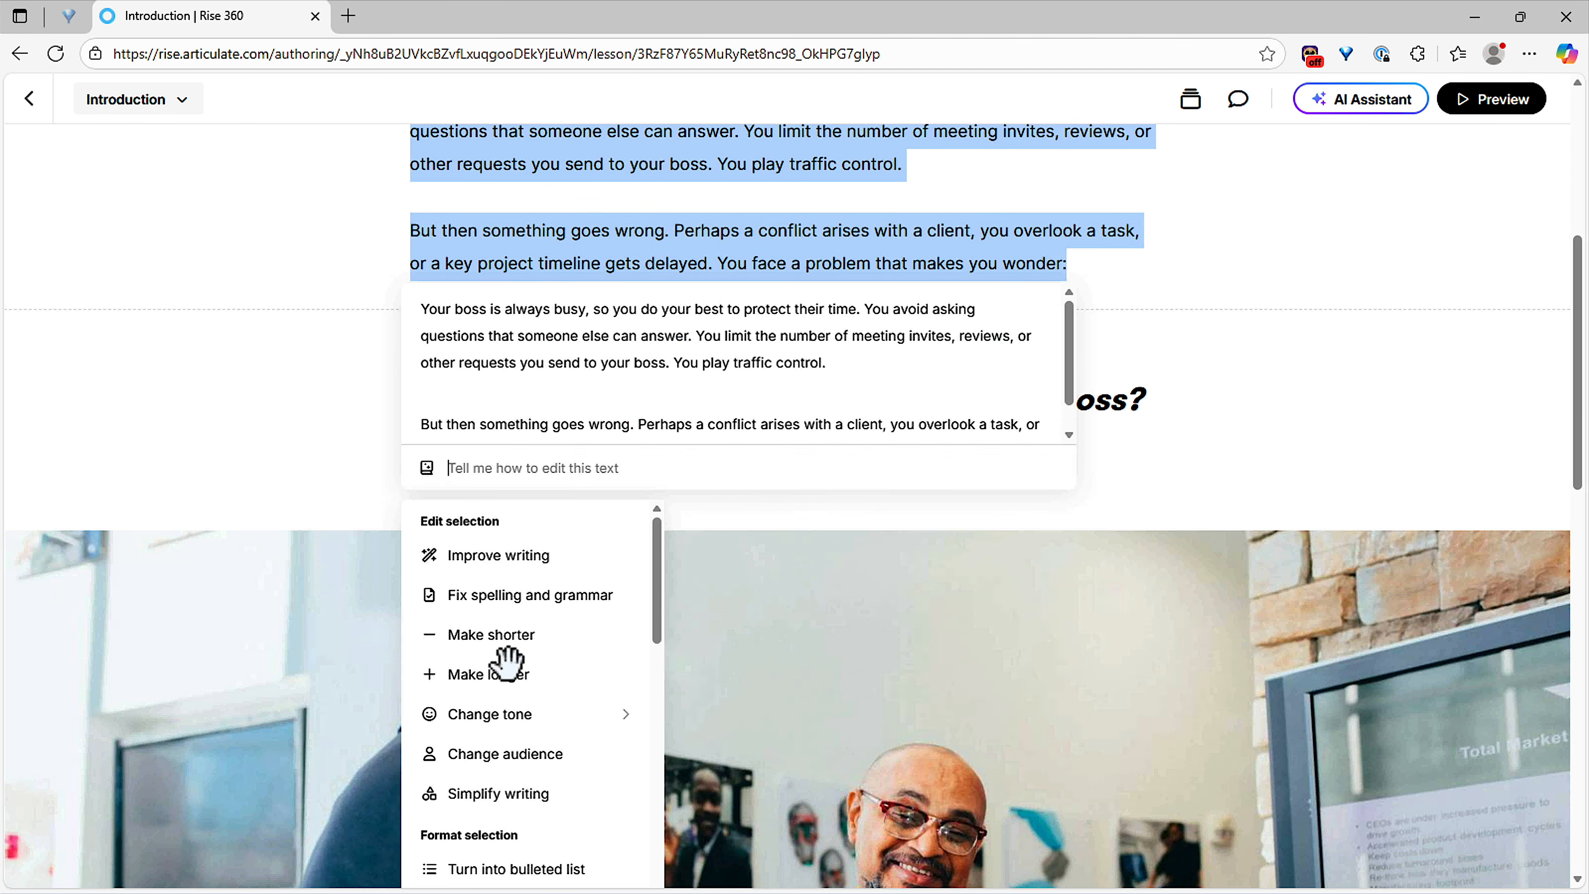
{"action": "type", "text": "rewrite in active voice"}
{"action": "key", "text": "Return"}
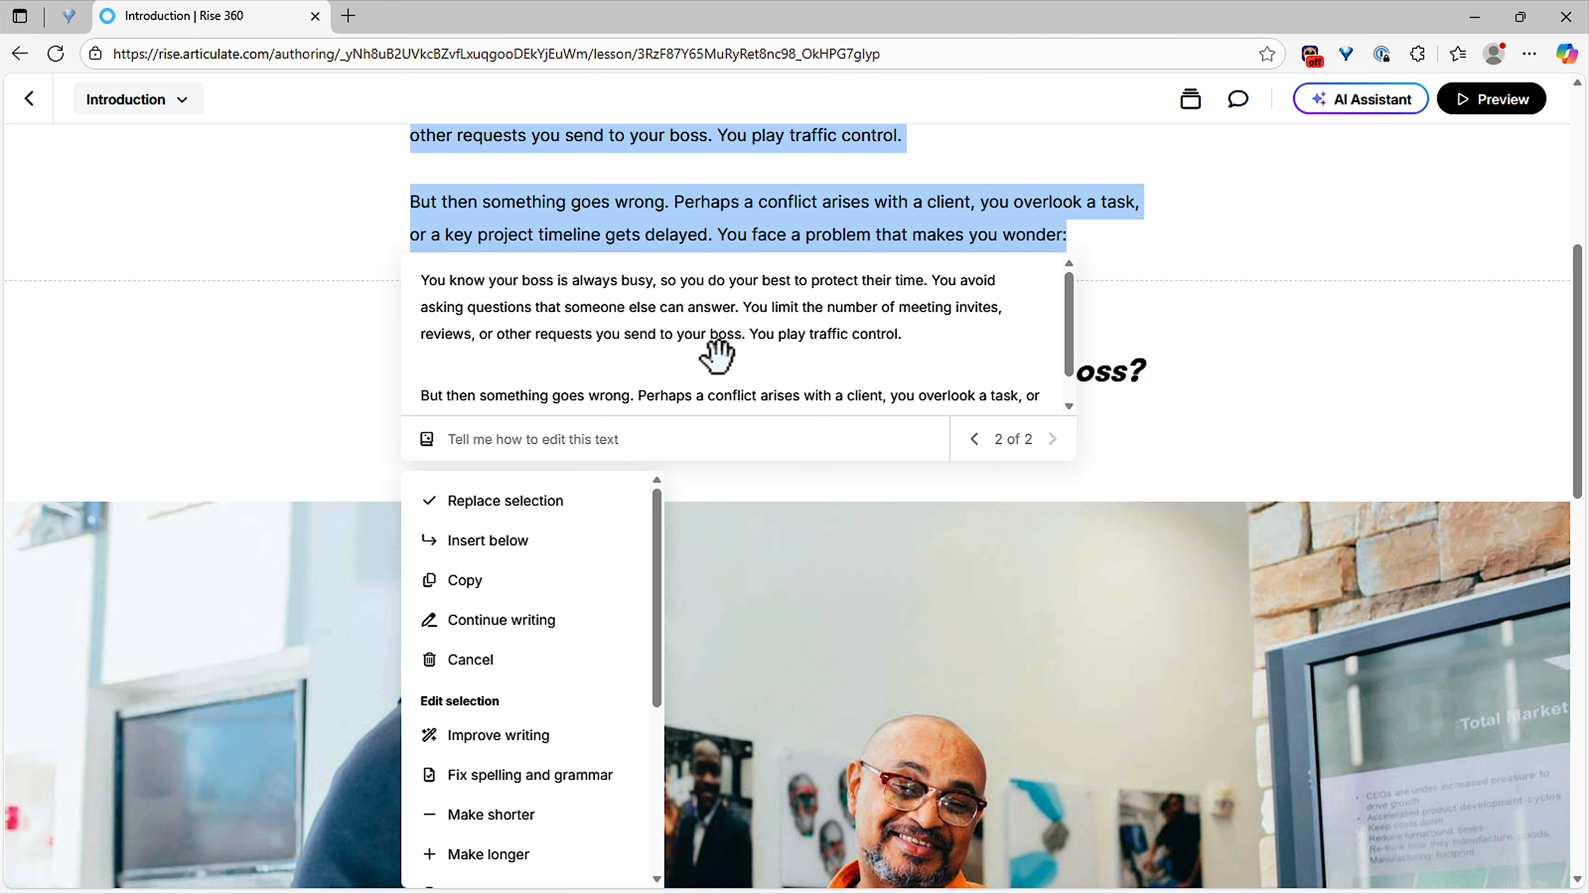
{"action": "scroll", "coordinate": [826, 202], "scroll_direction": "up", "scroll_amount": 3}
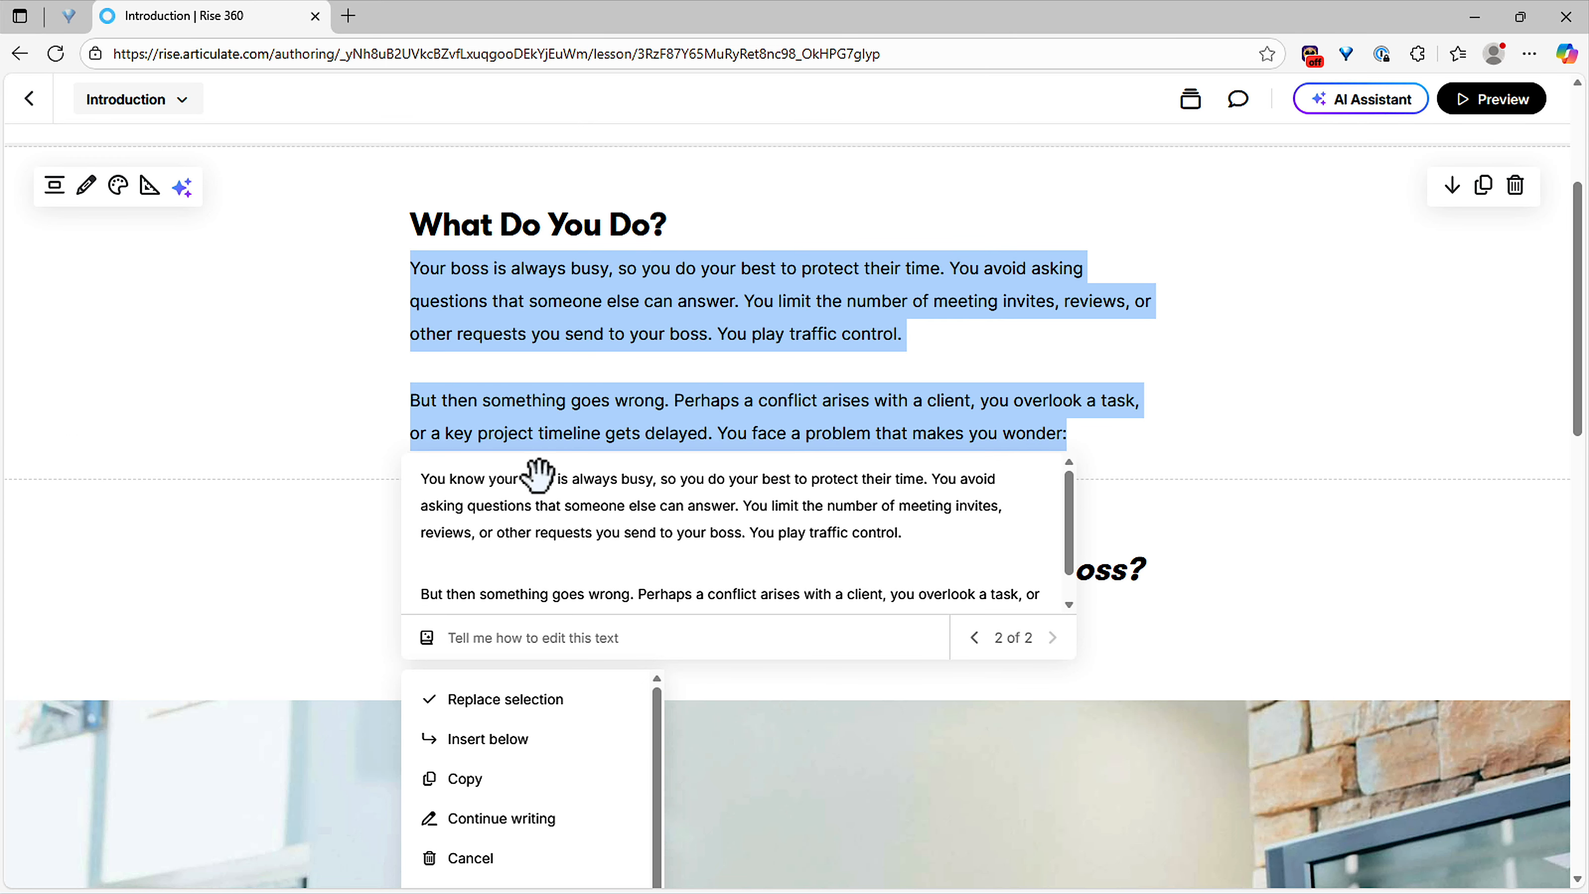
{"action": "left_click", "coordinate": [561, 702]}
{"action": "left_click", "coordinate": [583, 303]}
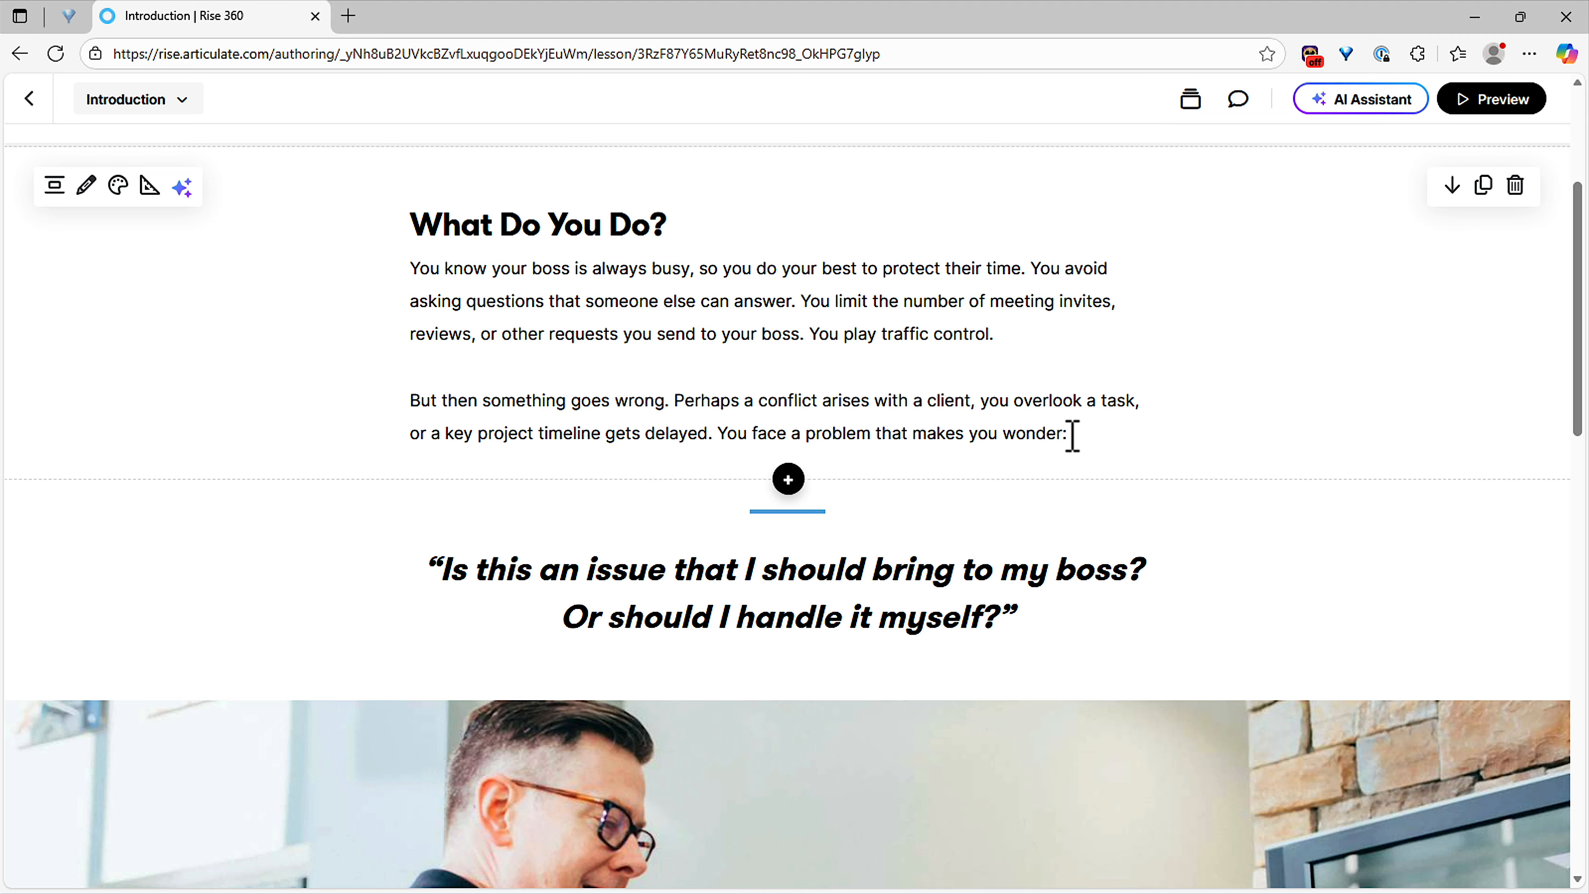
Step: Bold the word 'always' in the first What Do You Do? paragraph, keeping it lowercase
{"action": "double_click", "coordinate": [616, 272]}
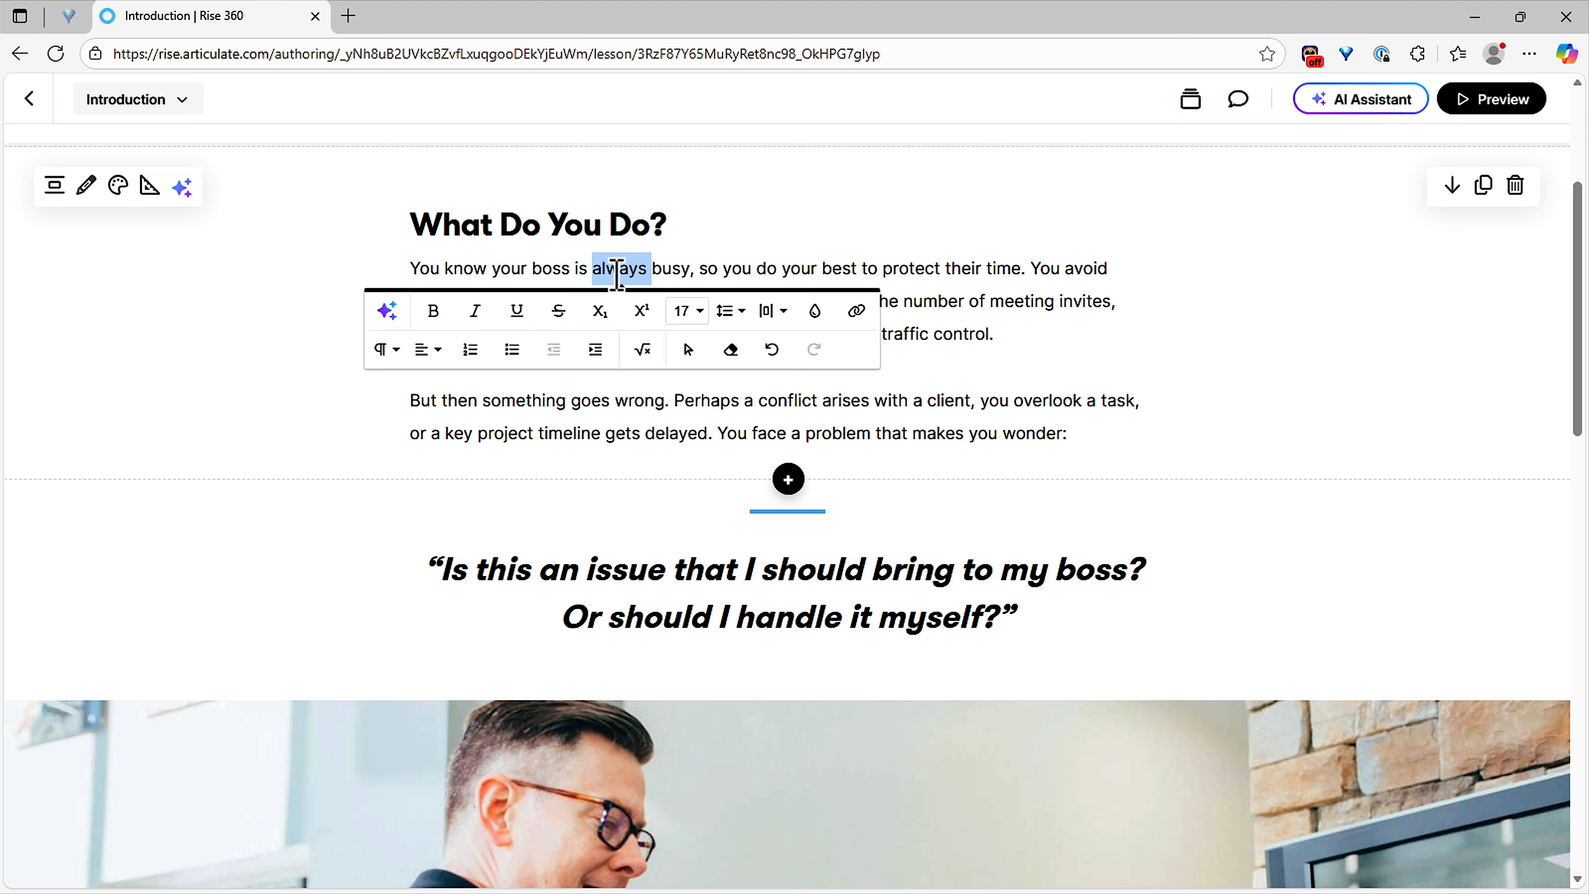
{"action": "type", "text": "ALWAYS"}
{"action": "double_click", "coordinate": [616, 272]}
{"action": "key", "text": "ctrl+b"}
{"action": "left_click", "coordinate": [484, 273]}
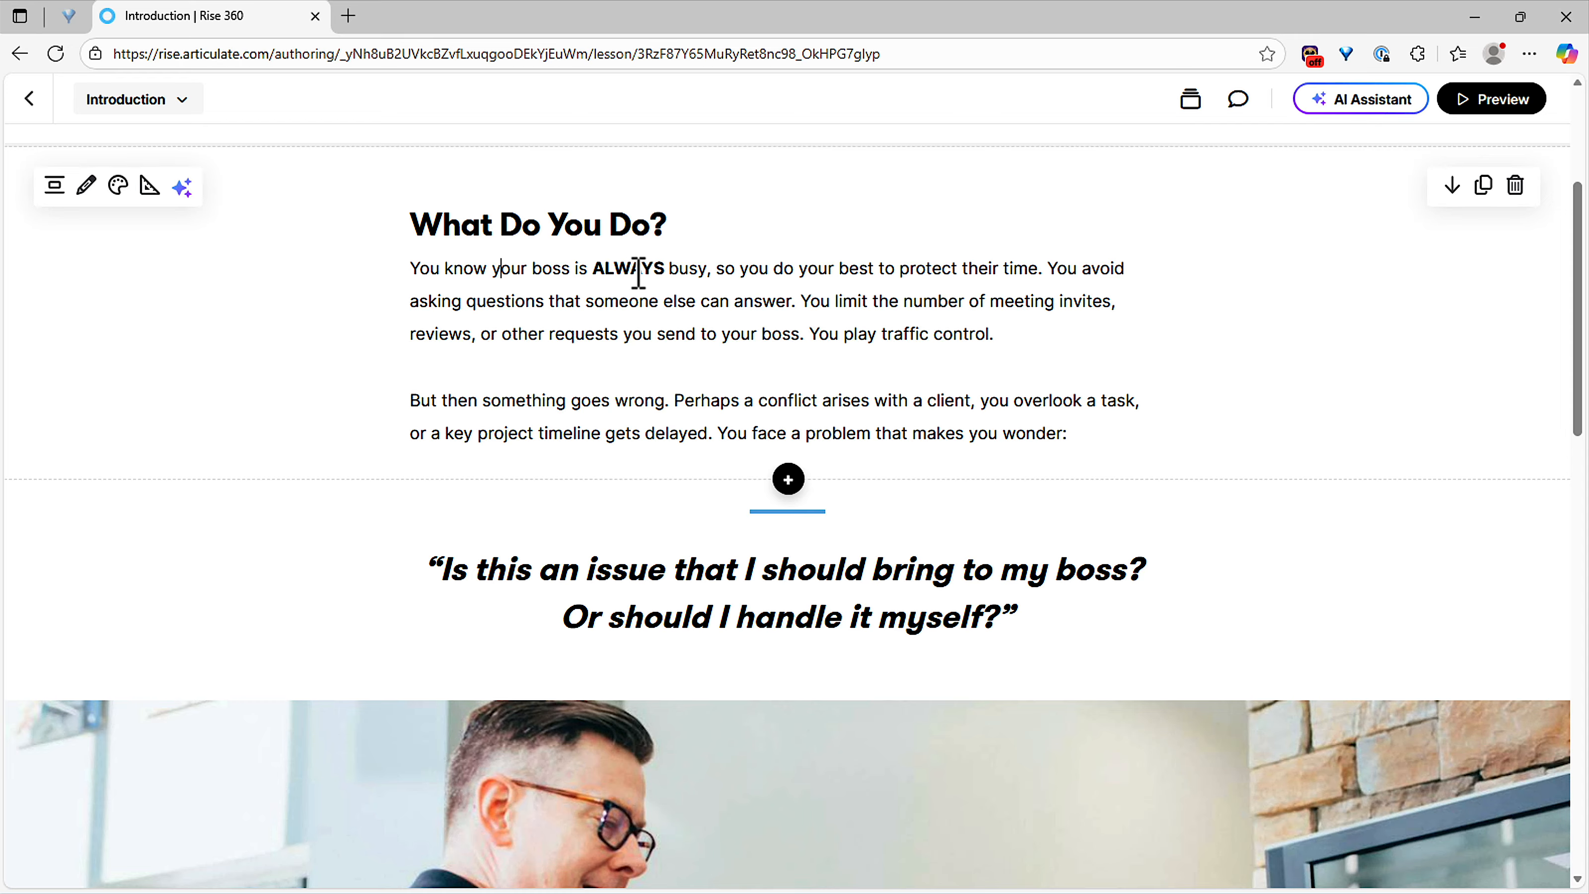
{"action": "left_click_drag", "start_coordinate": [593, 274], "coordinate": [665, 273]}
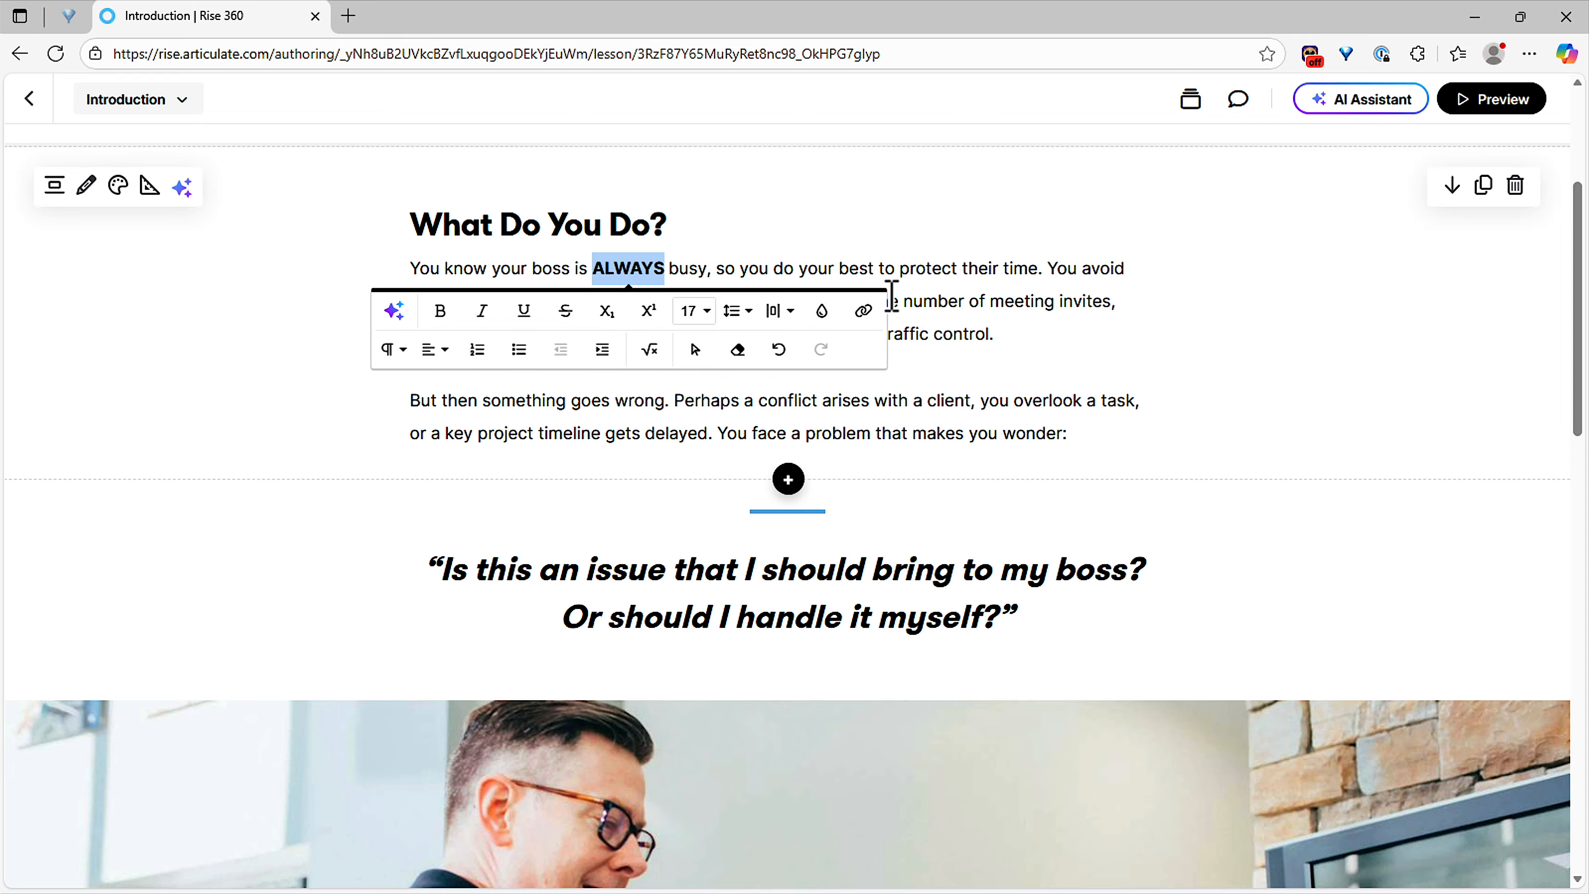
{"action": "type", "text": "always"}
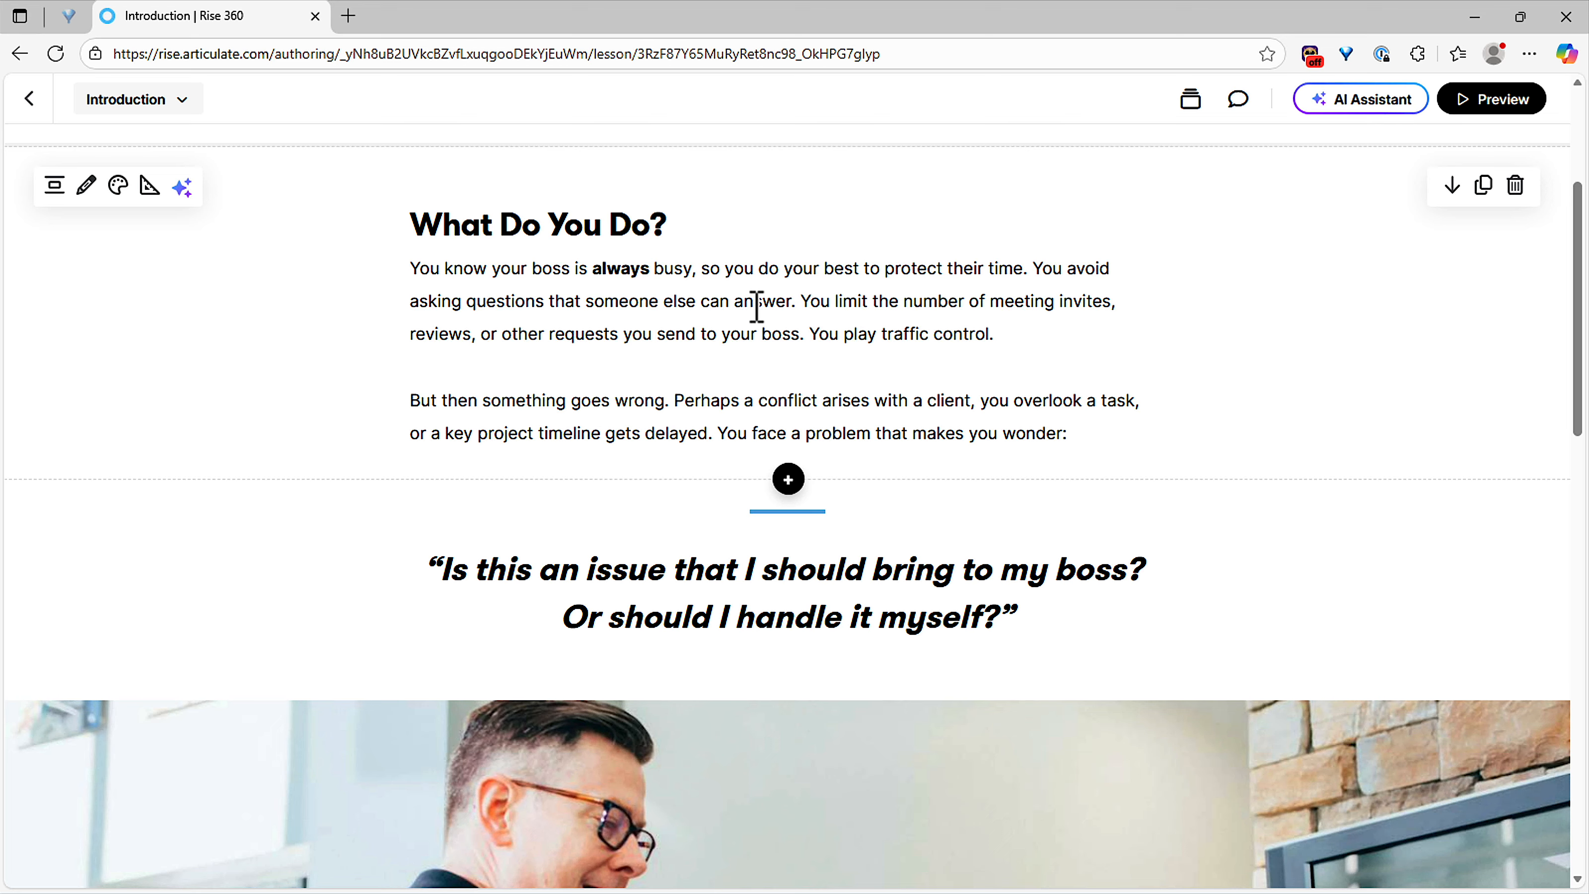
{"action": "left_click", "coordinate": [1004, 330]}
{"action": "left_click_drag", "start_coordinate": [1054, 336], "coordinate": [401, 281]}
{"action": "left_click", "coordinate": [538, 305]}
Step: Exit the Introduction lesson to the course outline, then return to the All Content library
{"action": "scroll", "coordinate": [694, 438], "scroll_direction": "down", "scroll_amount": 10}
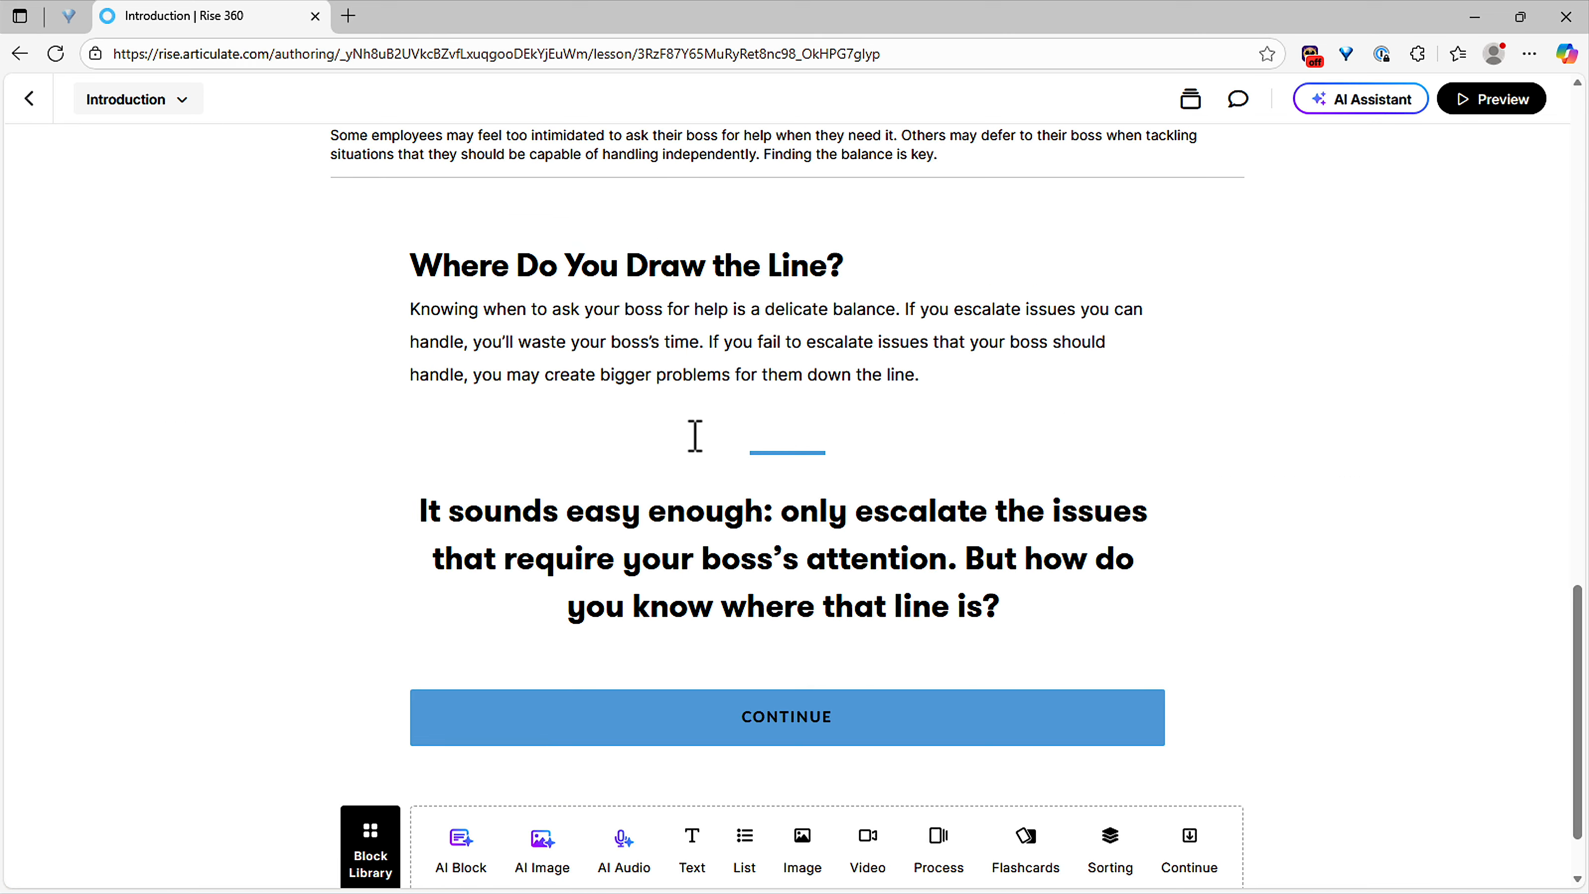
{"action": "scroll", "coordinate": [692, 438], "scroll_direction": "up", "scroll_amount": 10}
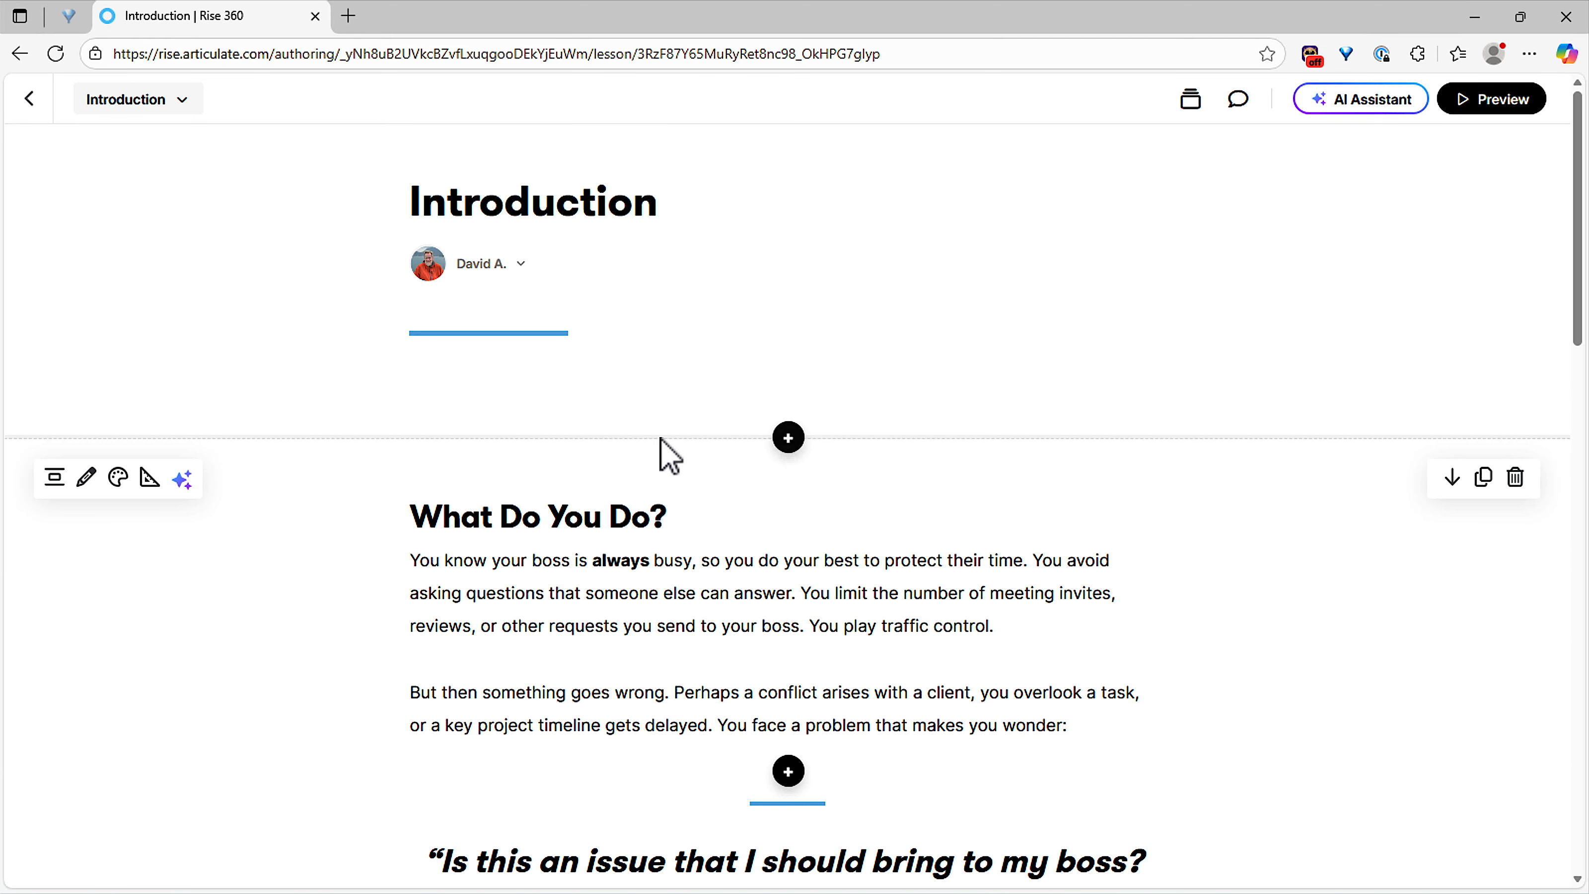
{"action": "left_click", "coordinate": [41, 118]}
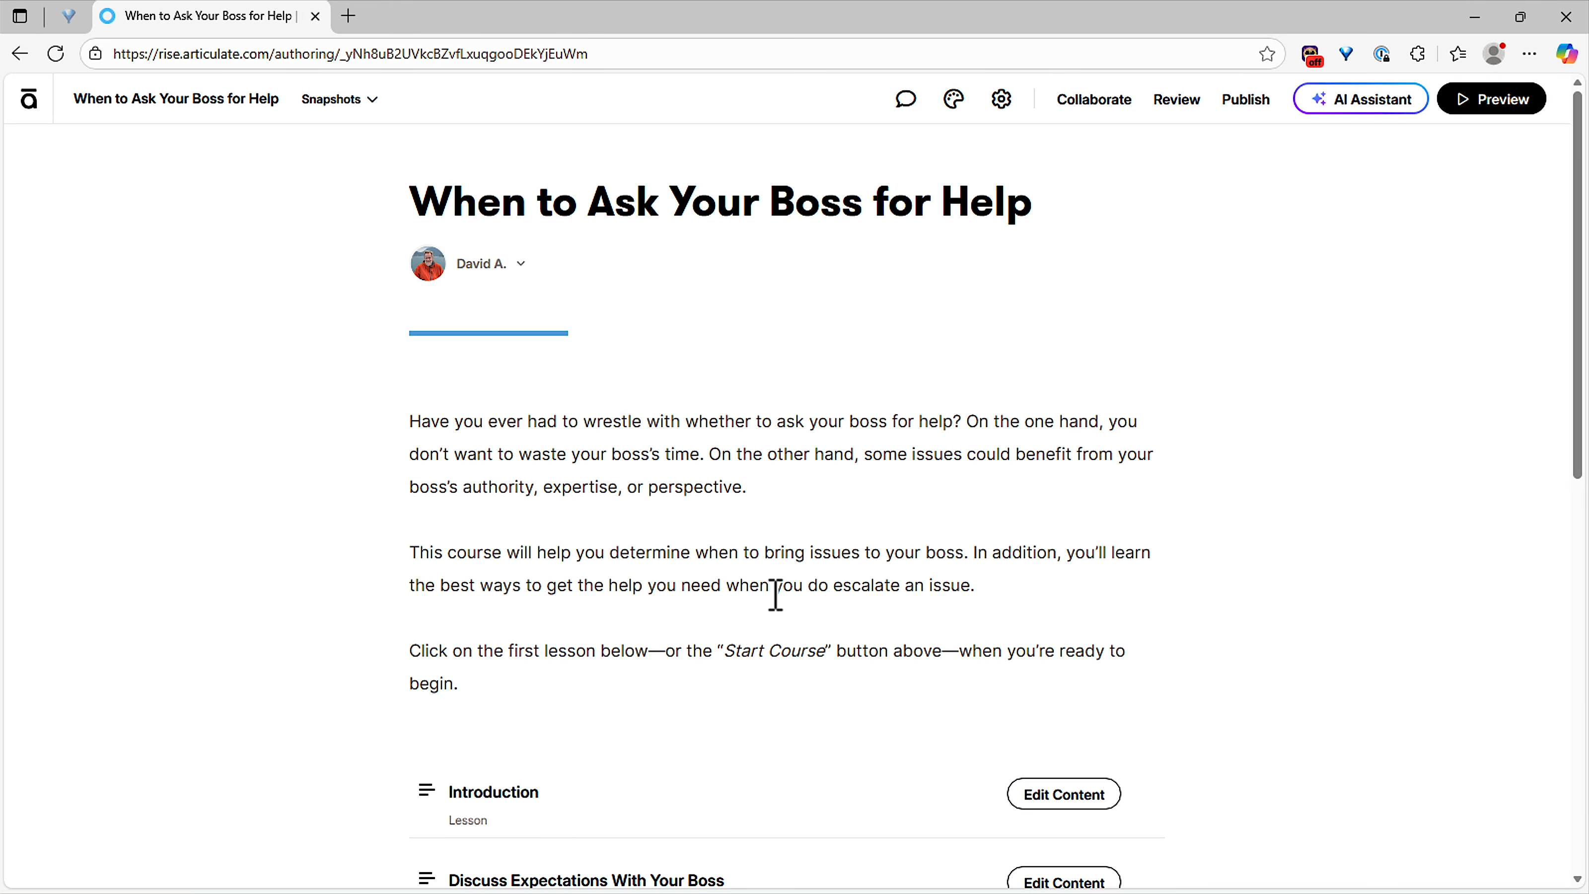
{"action": "scroll", "coordinate": [781, 593], "scroll_direction": "down", "scroll_amount": 1}
{"action": "scroll", "coordinate": [782, 593], "scroll_direction": "down", "scroll_amount": 5}
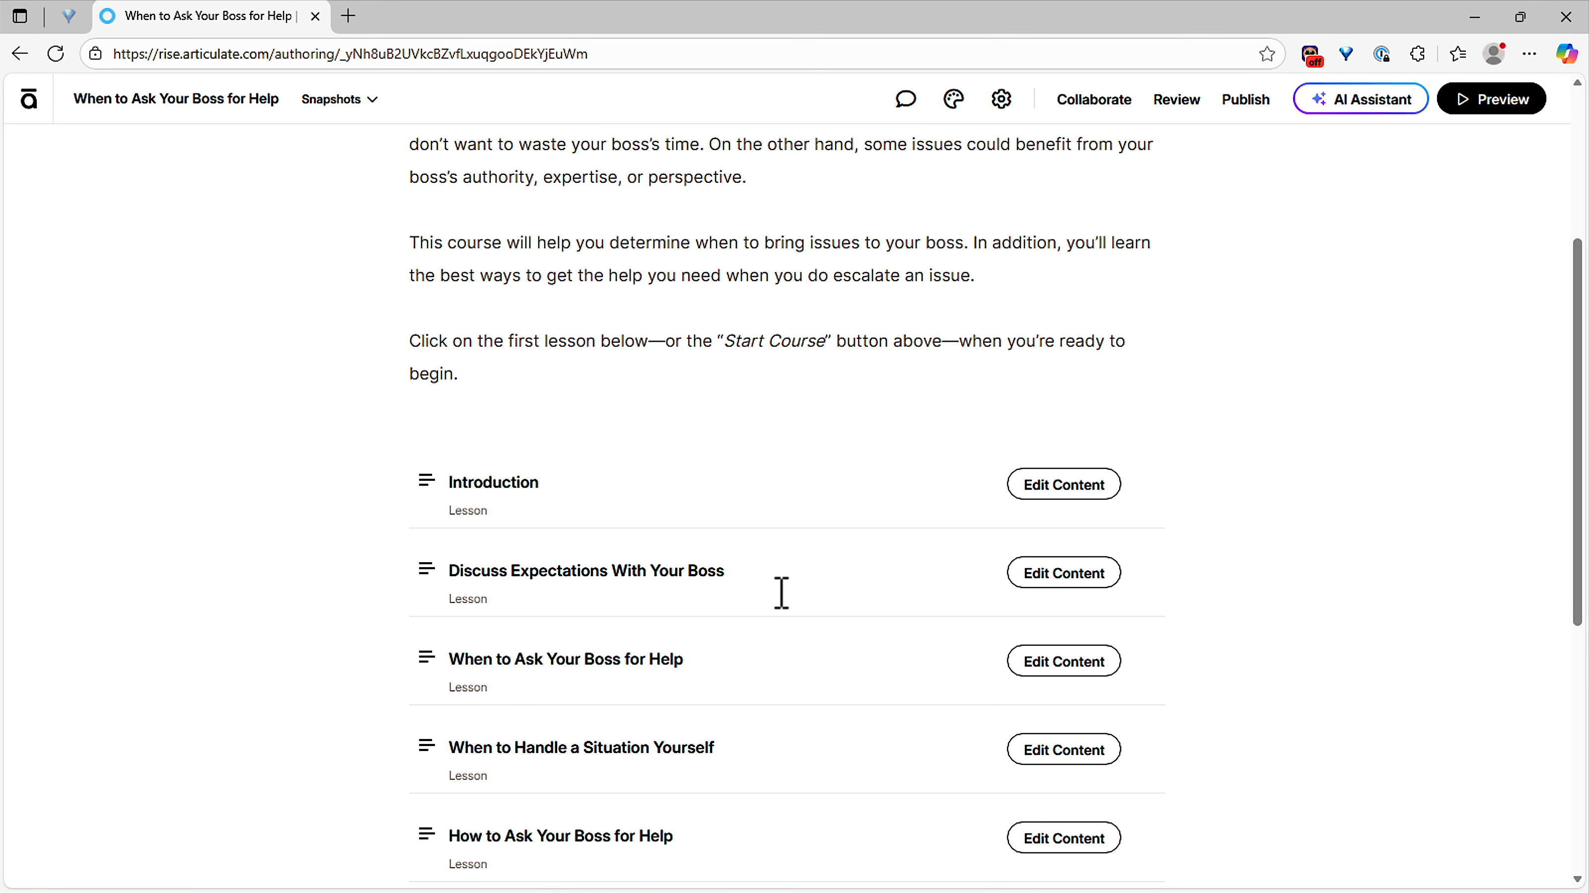
{"action": "scroll", "coordinate": [775, 588], "scroll_direction": "up", "scroll_amount": 5}
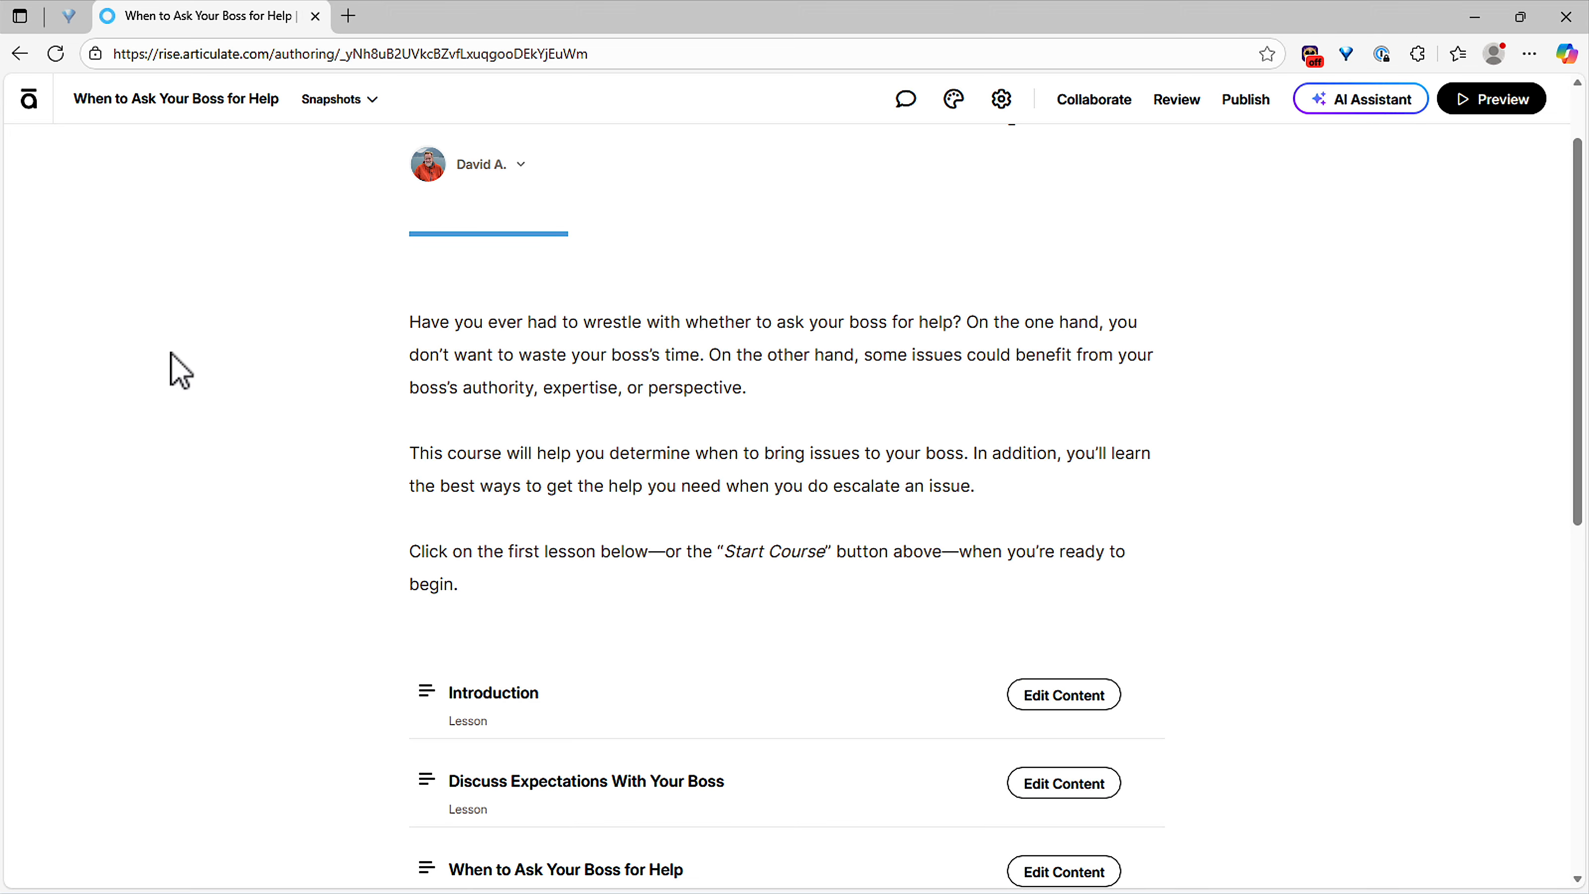
{"action": "left_click", "coordinate": [29, 99]}
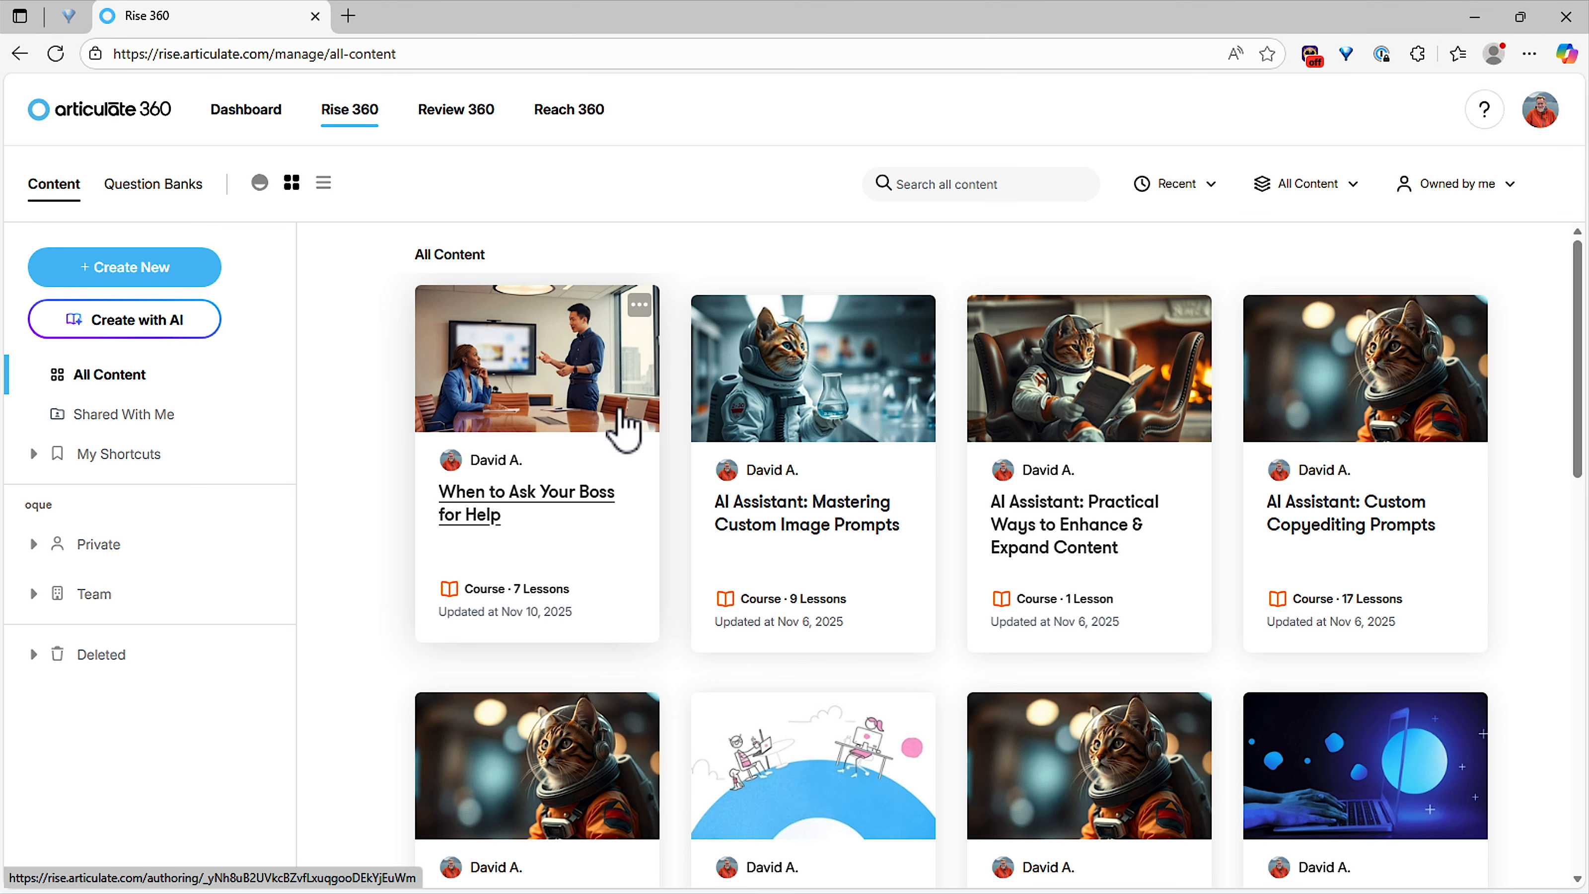
Step: Open Translate for 'When to Ask Your Boss for Help' and expand the Source Language list
{"action": "left_click", "coordinate": [639, 305]}
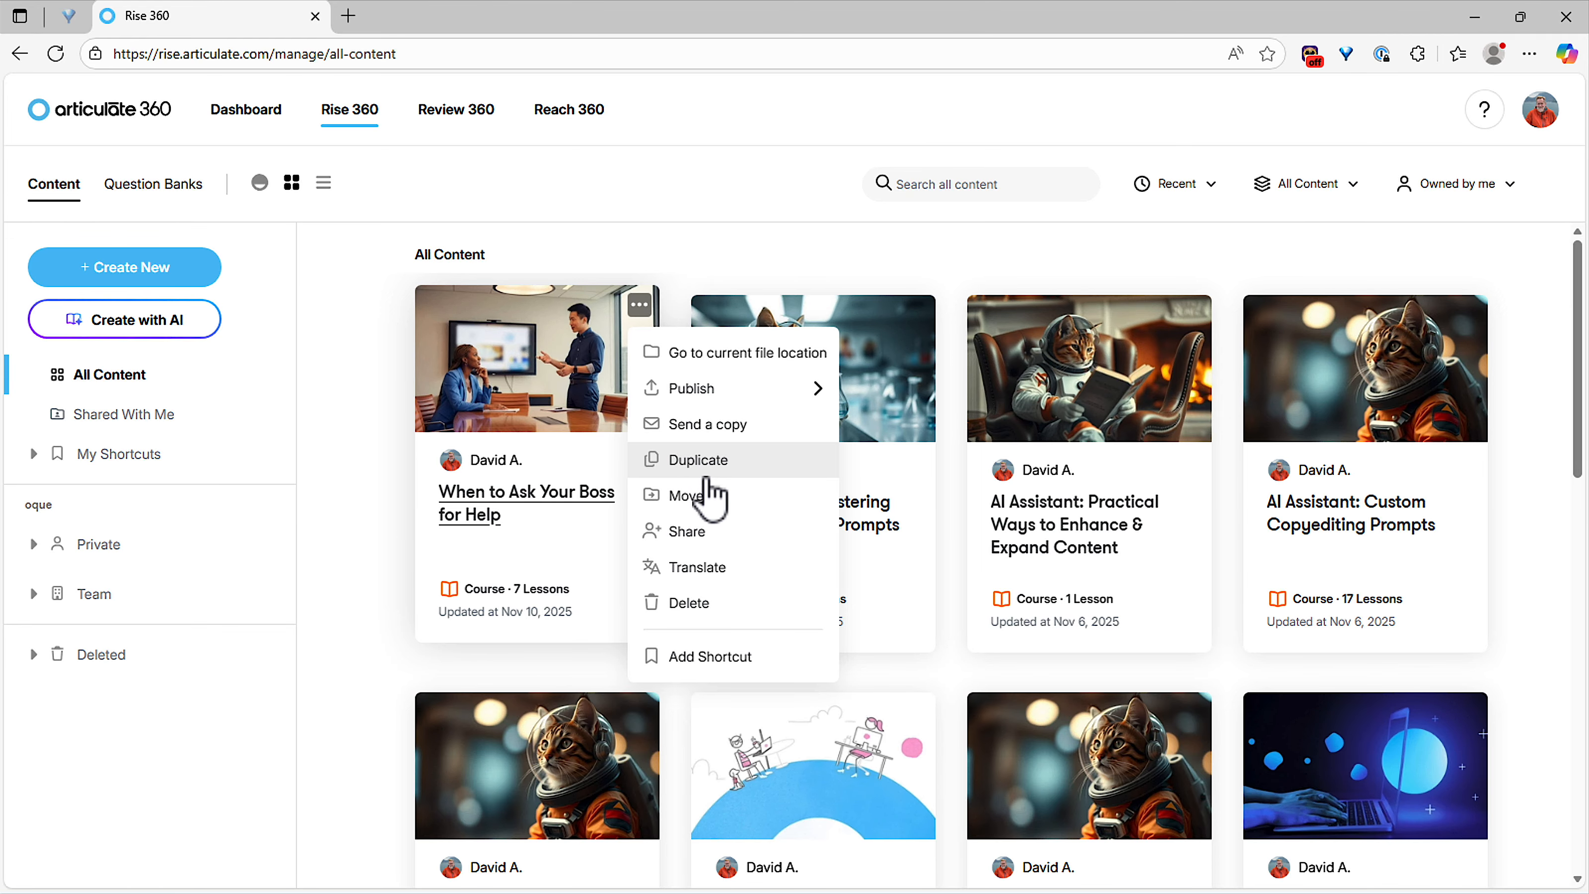
{"action": "left_click", "coordinate": [701, 573]}
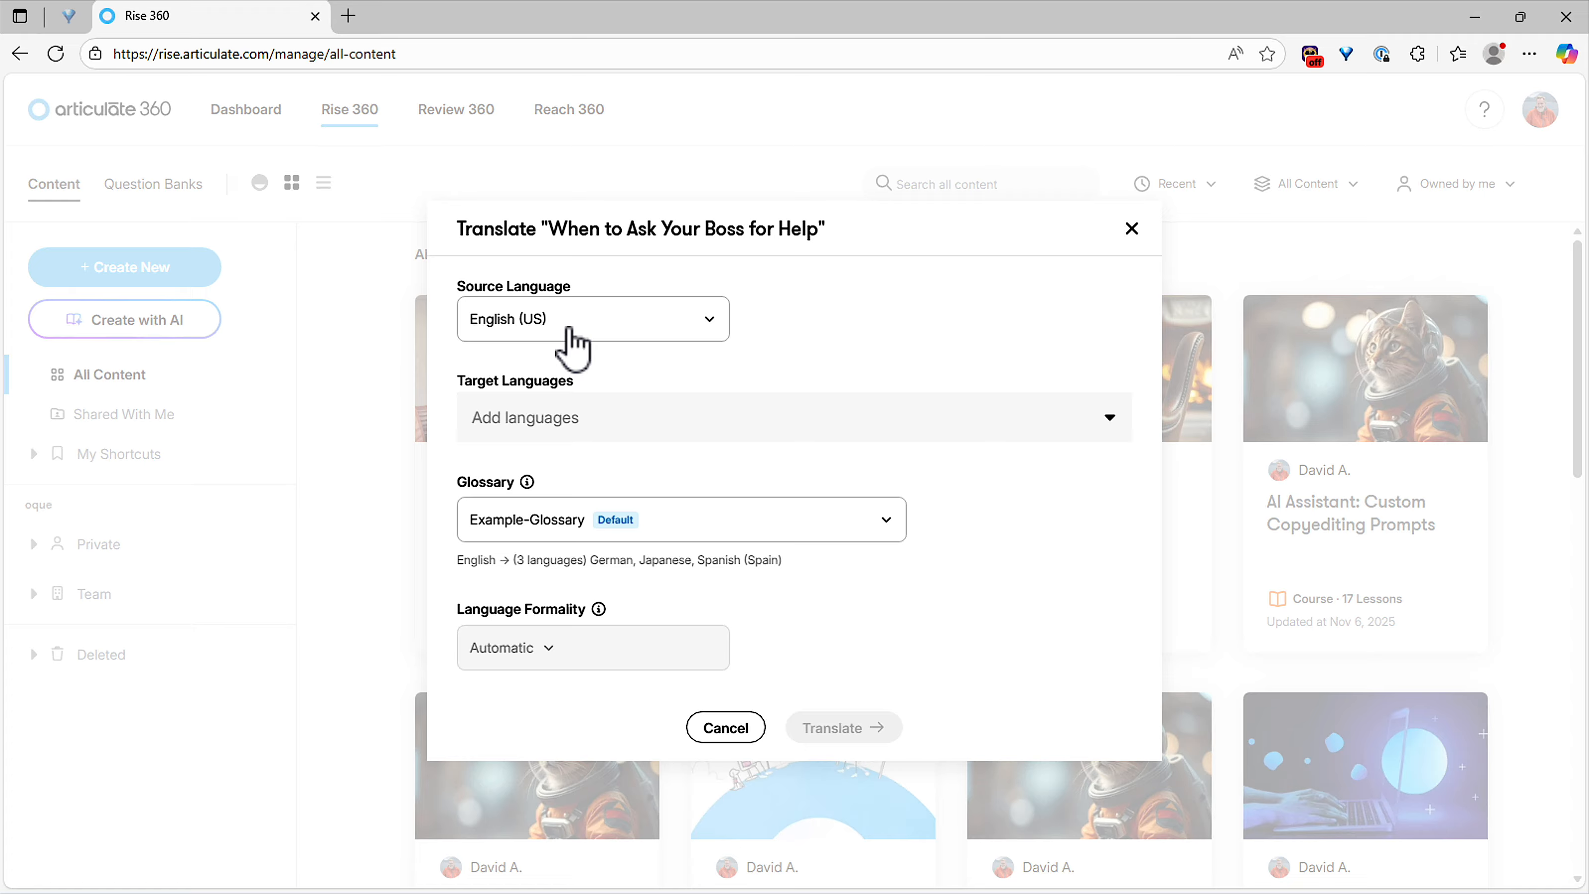
{"action": "left_click", "coordinate": [572, 347]}
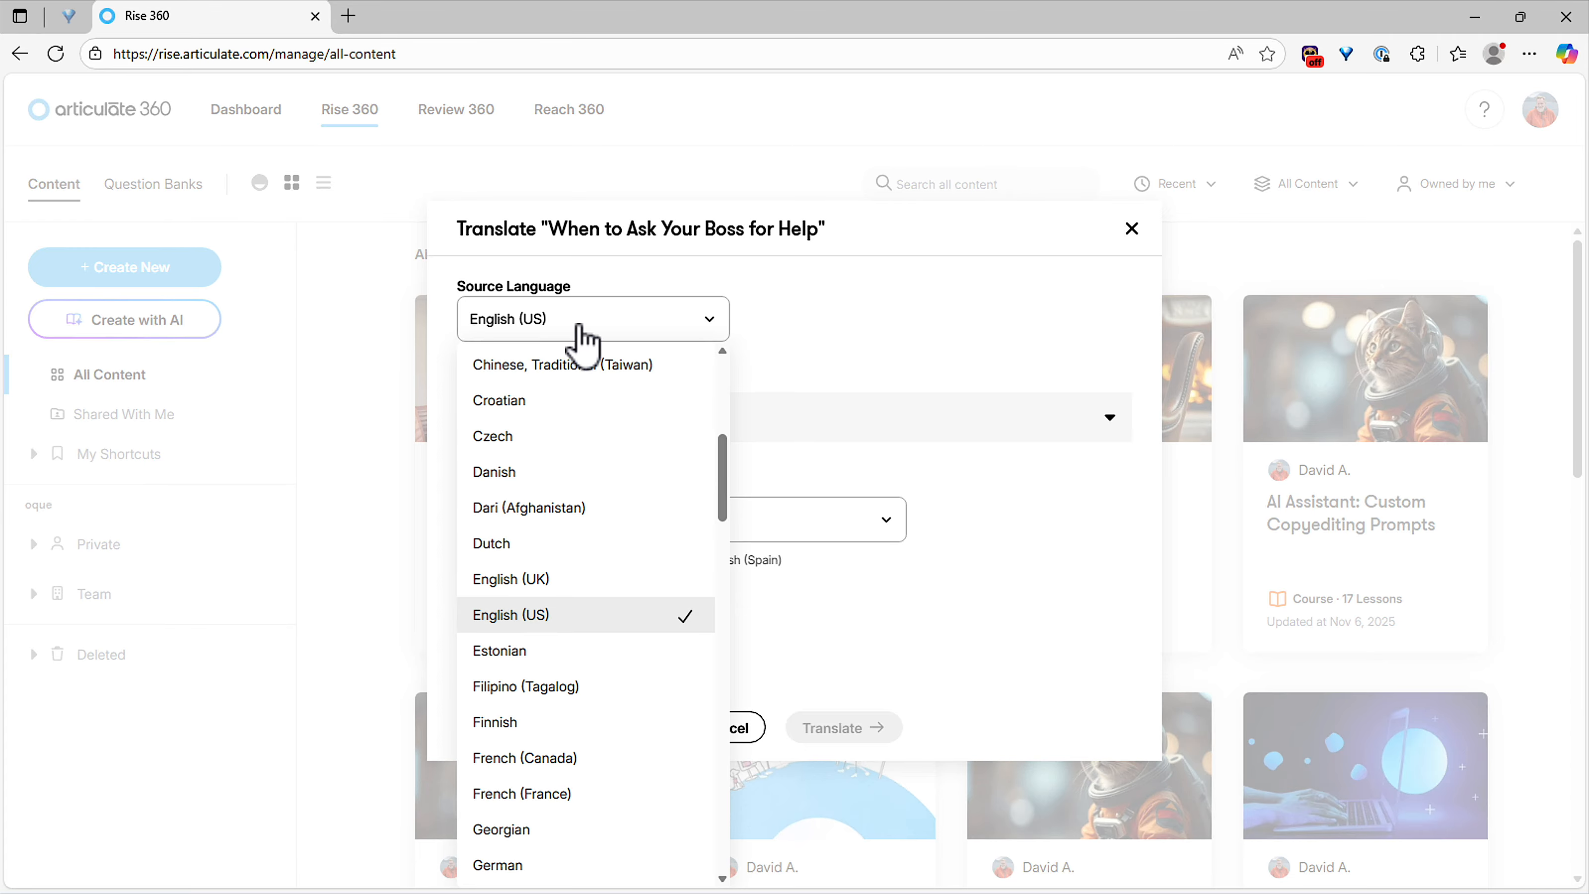
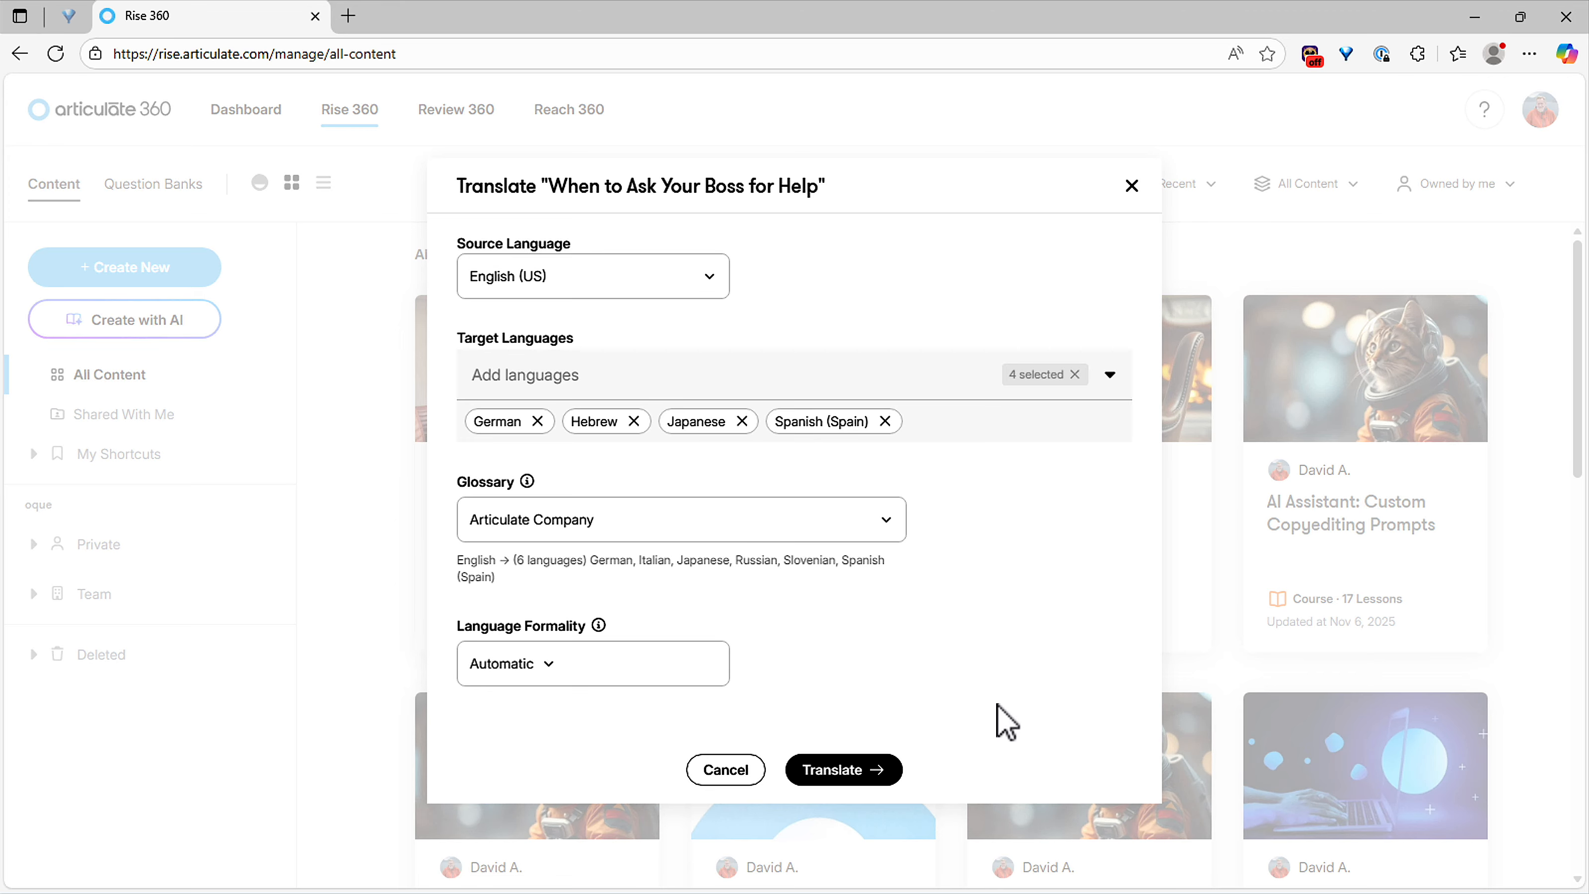
Step: Translate the course from English (US) into German, Hebrew, Japanese and Spanish (Spain)
{"action": "left_click", "coordinate": [875, 770]}
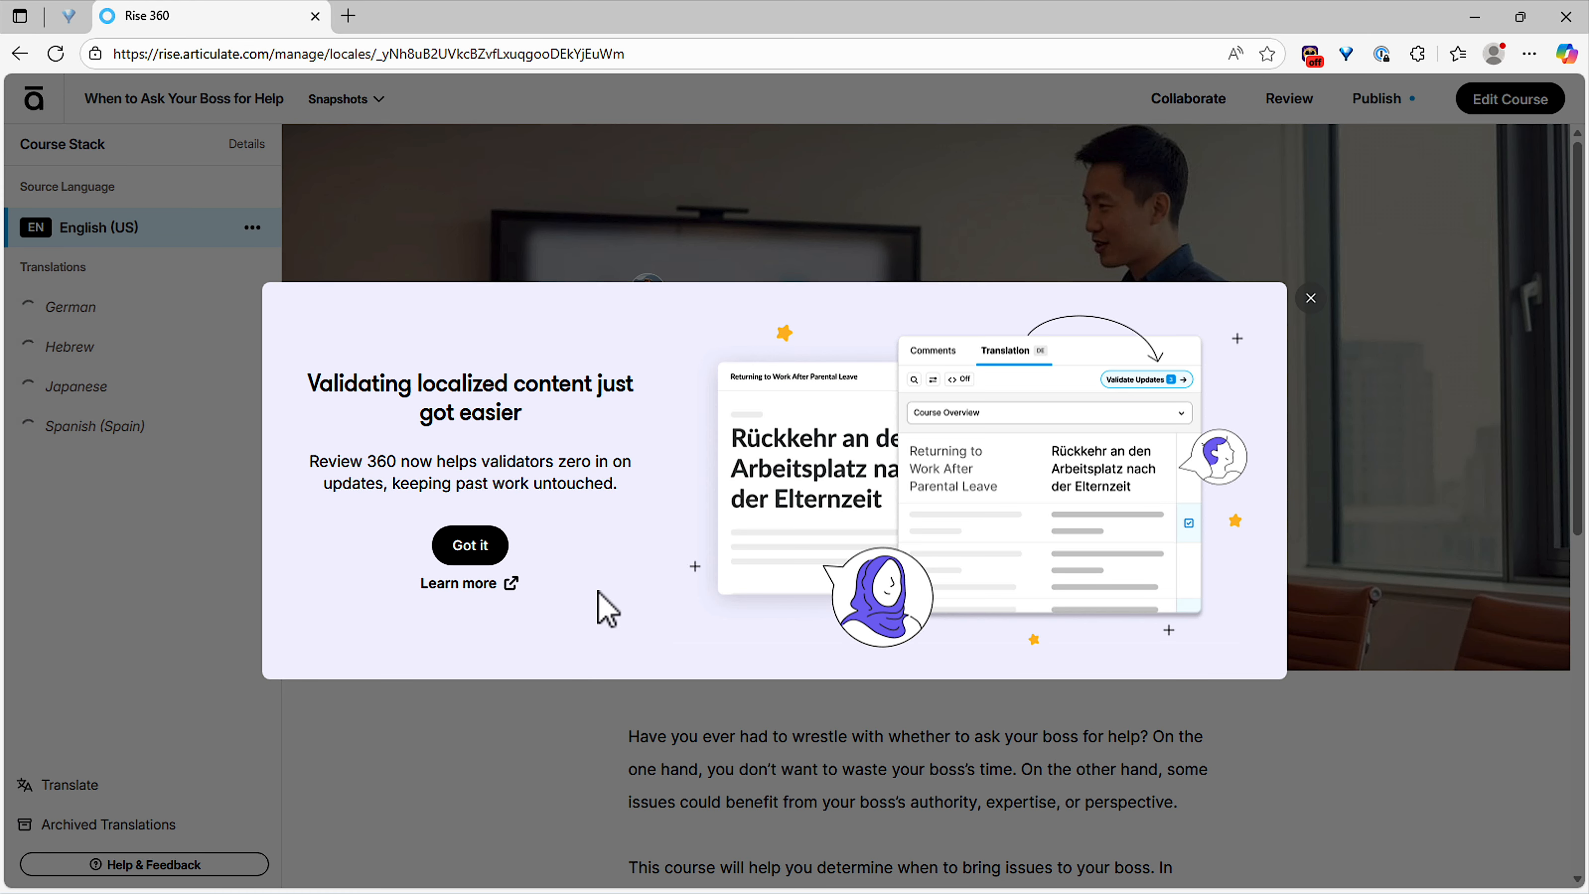
Step: Dismiss the validation announcement and select the Hebrew translation in the Course Stack
{"action": "left_click", "coordinate": [463, 546]}
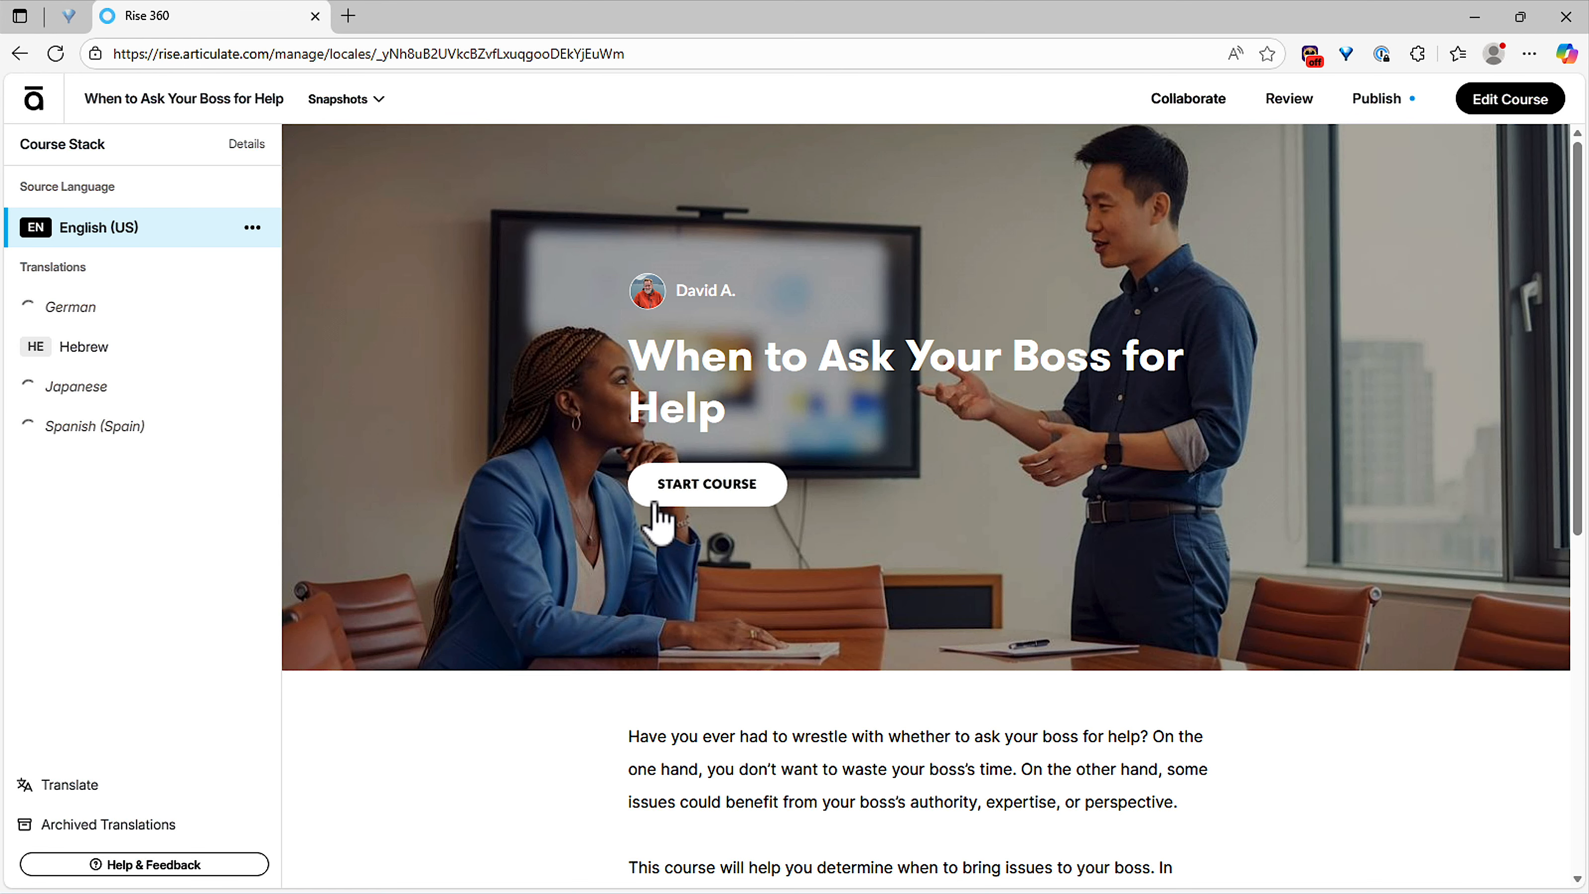
{"action": "left_click", "coordinate": [150, 355]}
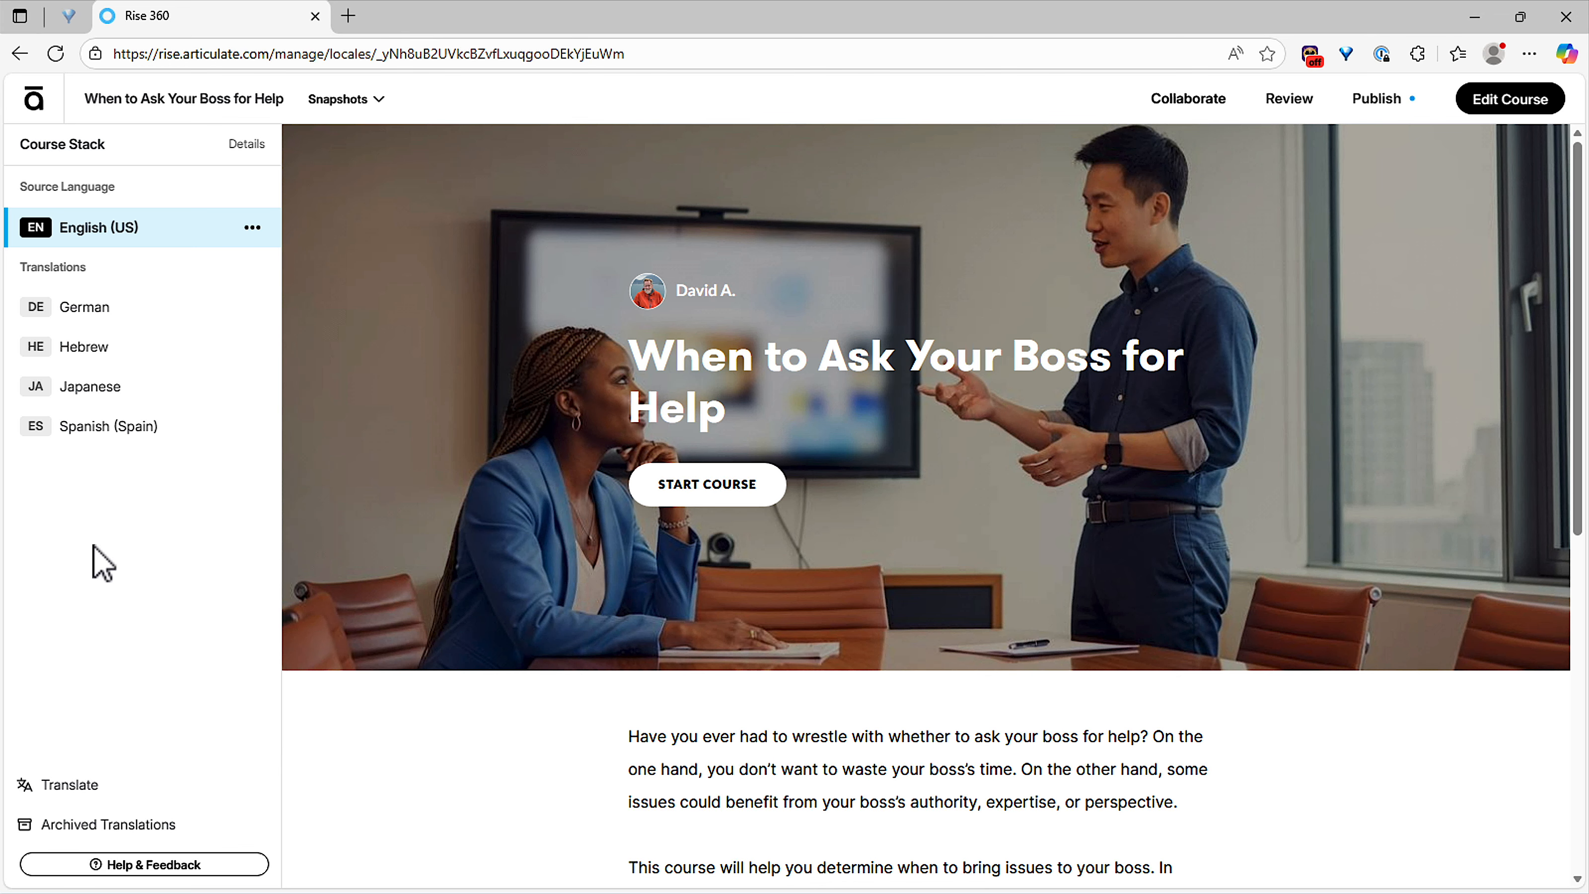
{"action": "left_click", "coordinate": [100, 320]}
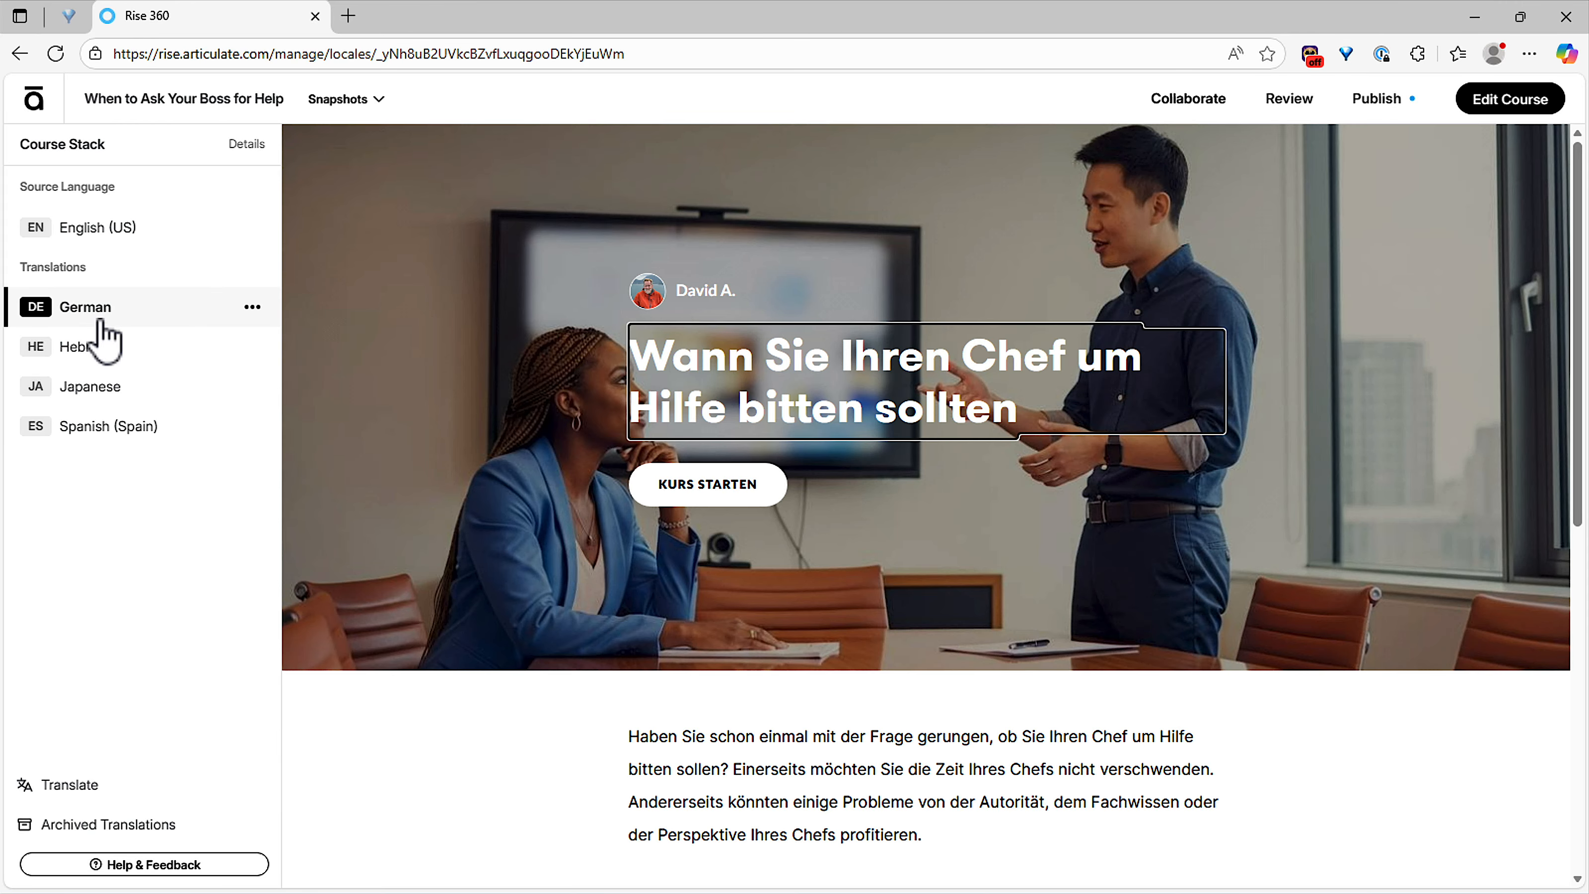
{"action": "scroll", "coordinate": [855, 518], "scroll_direction": "down", "scroll_amount": 5}
{"action": "left_click", "coordinate": [116, 349]}
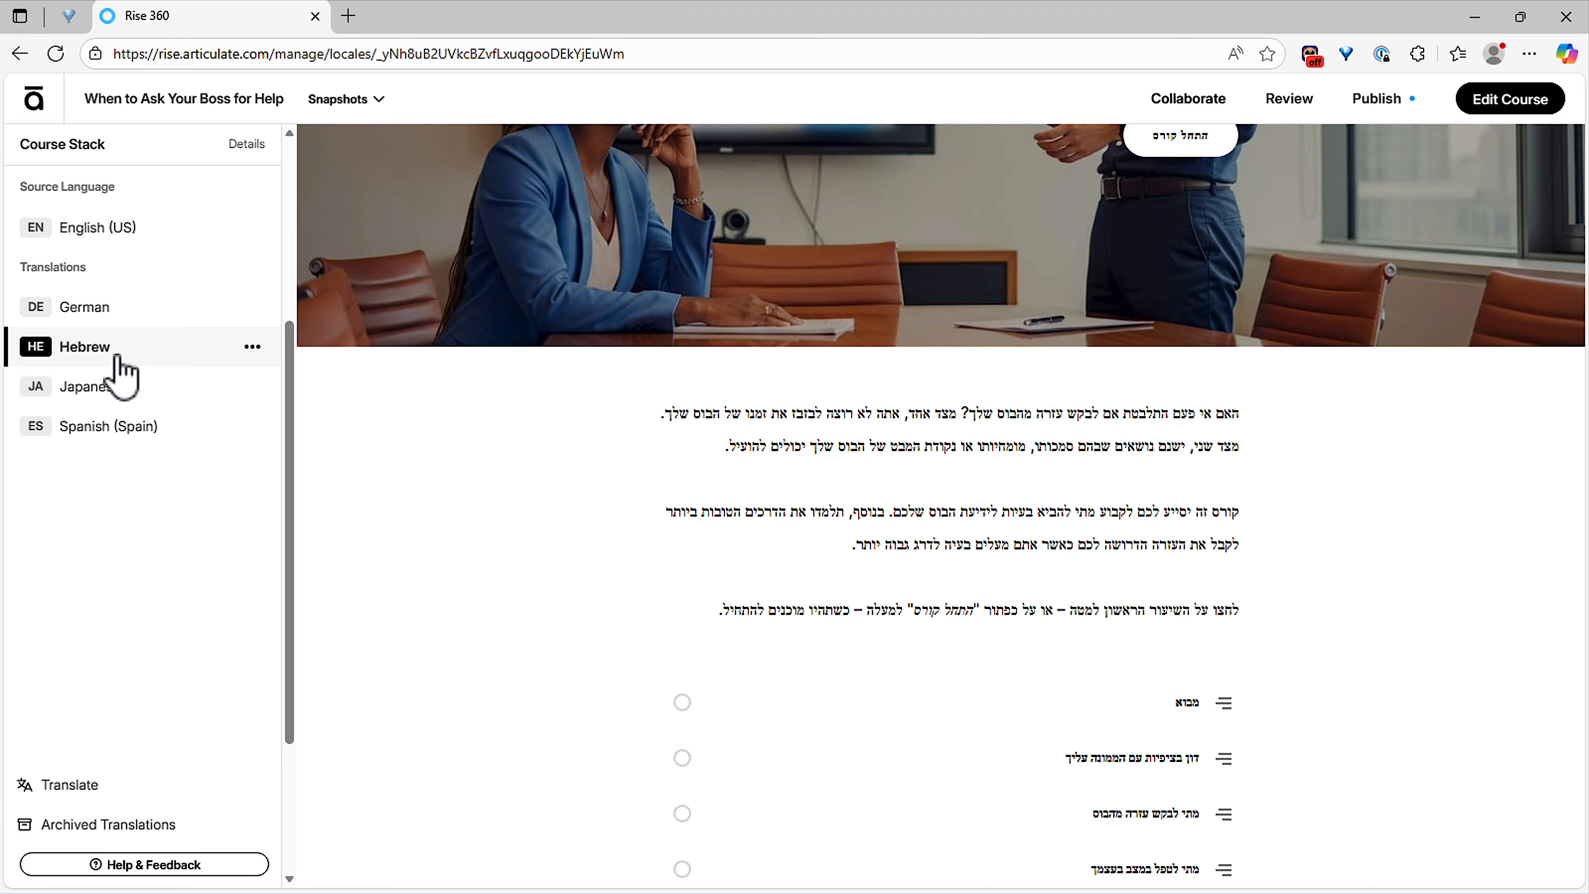
{"action": "scroll", "coordinate": [1212, 538], "scroll_direction": "down", "scroll_amount": 4}
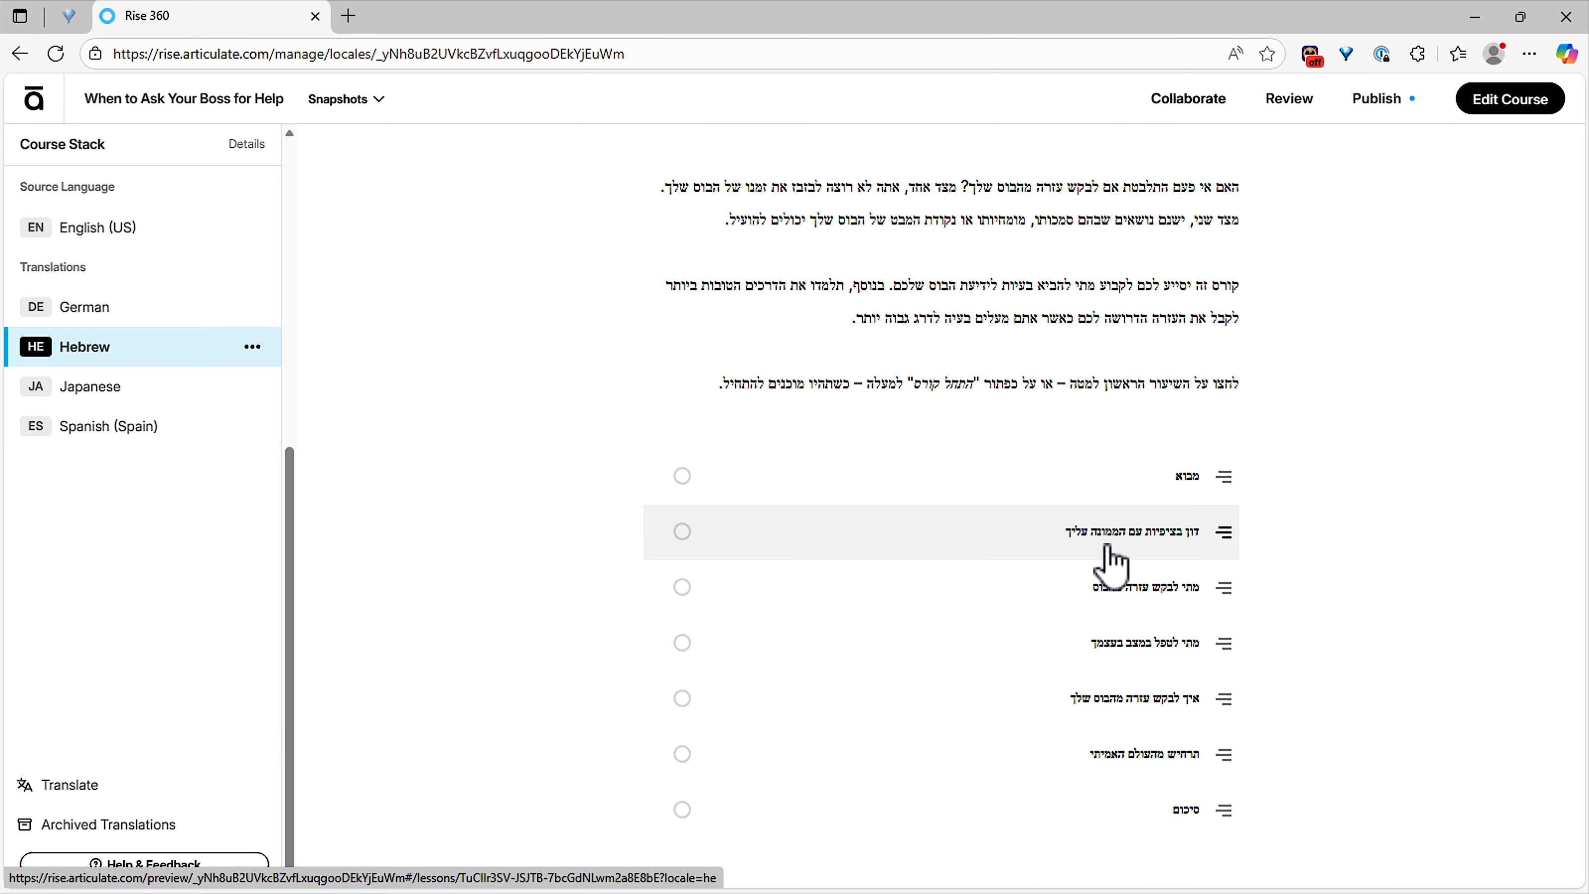
{"action": "left_click", "coordinate": [154, 401]}
{"action": "left_click", "coordinate": [155, 432]}
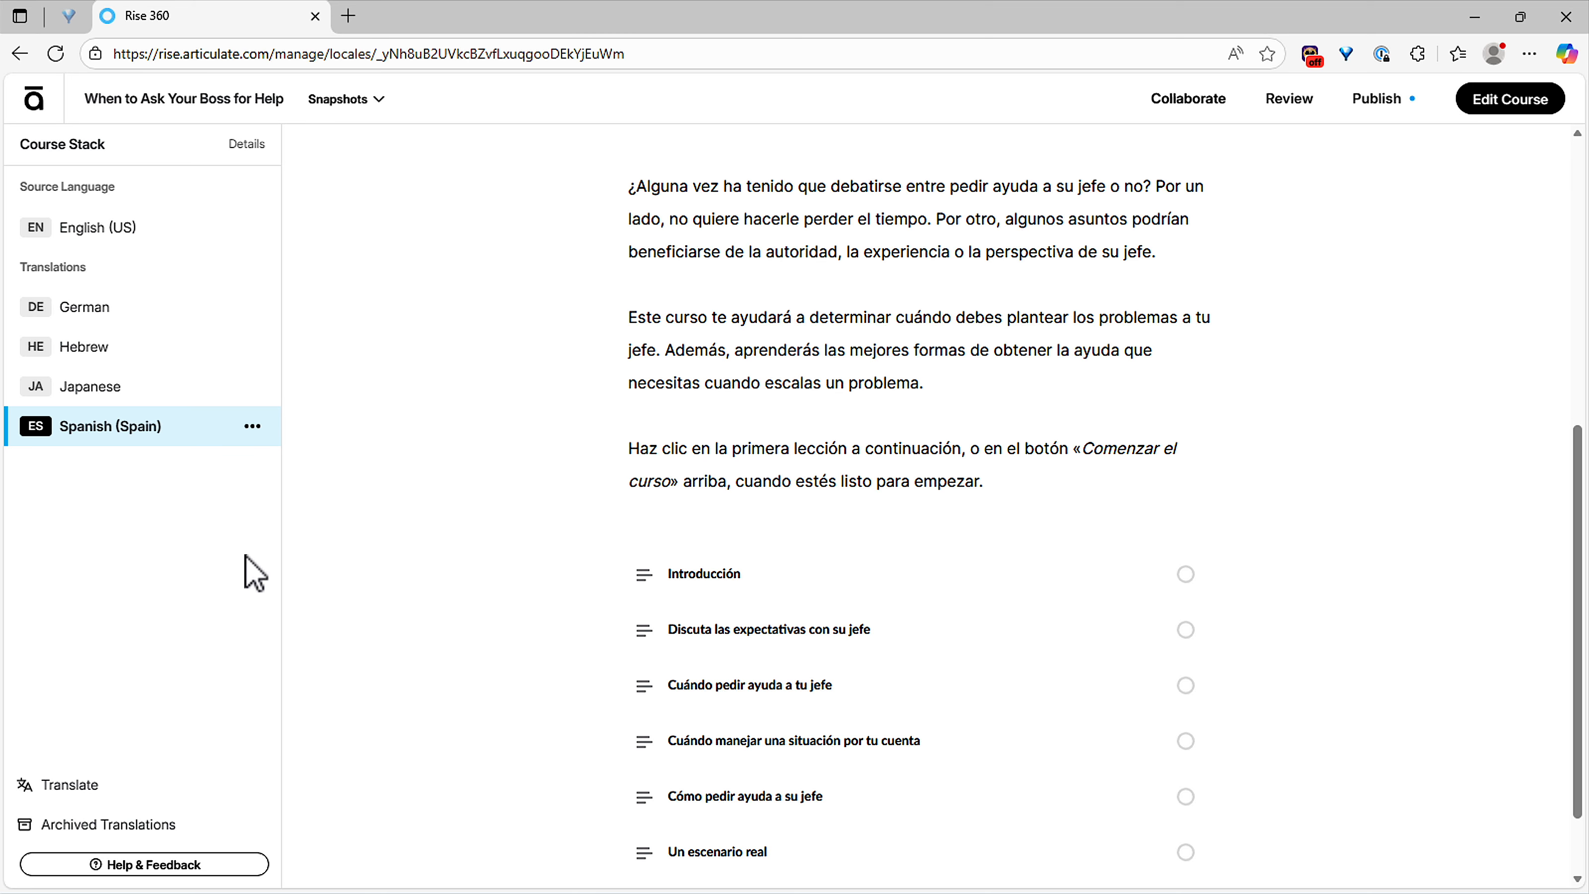
{"action": "left_click", "coordinate": [125, 235]}
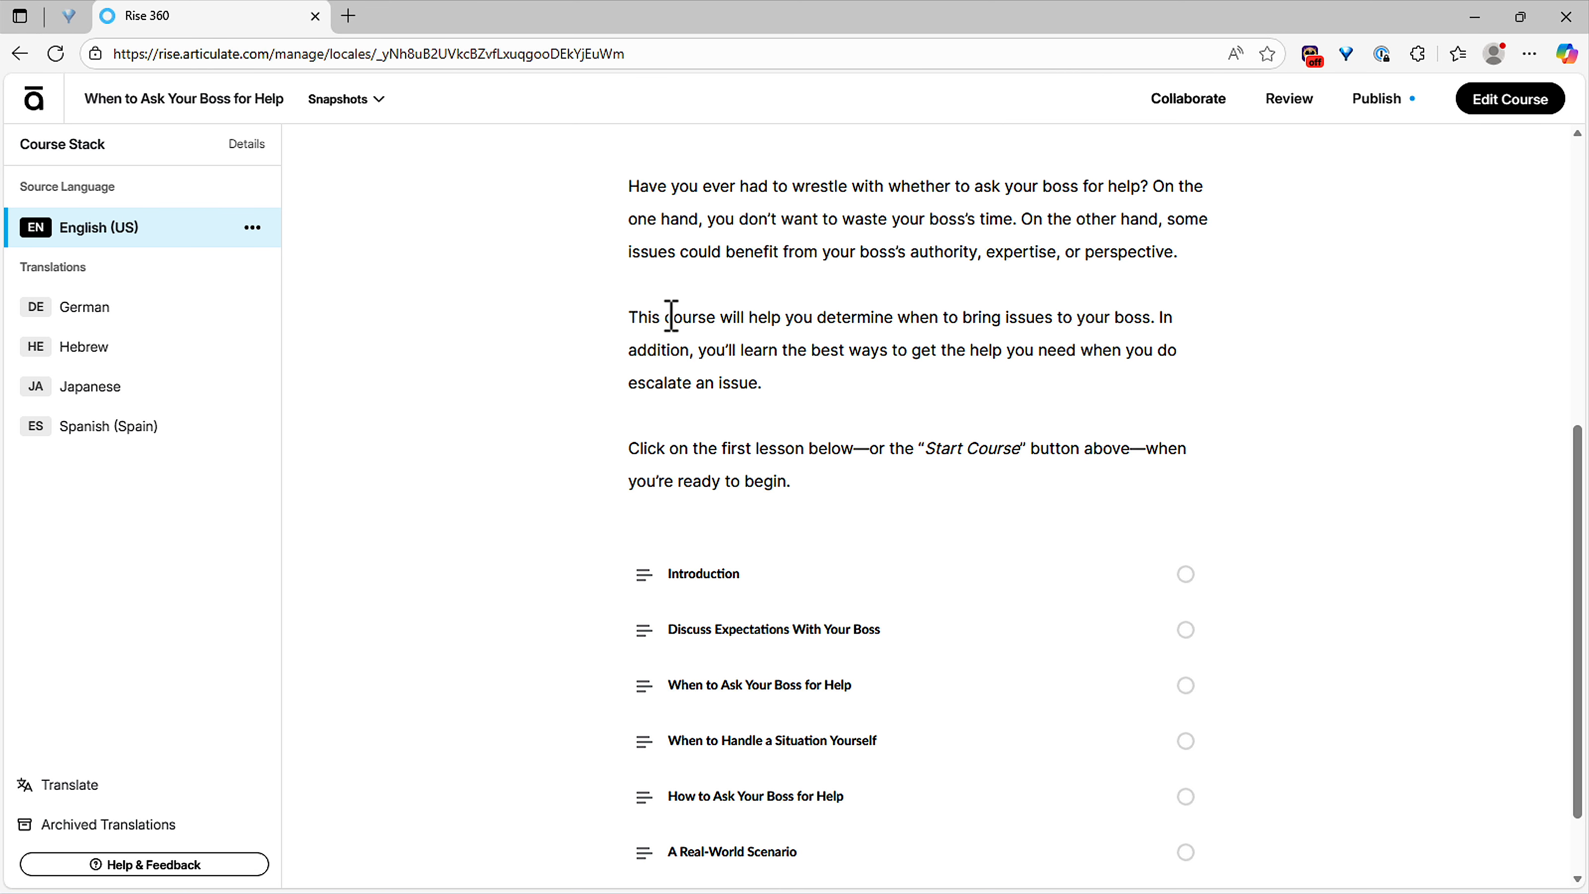
Step: Publish the course for review with All languages (5) kept selected
{"action": "left_click", "coordinate": [1288, 101]}
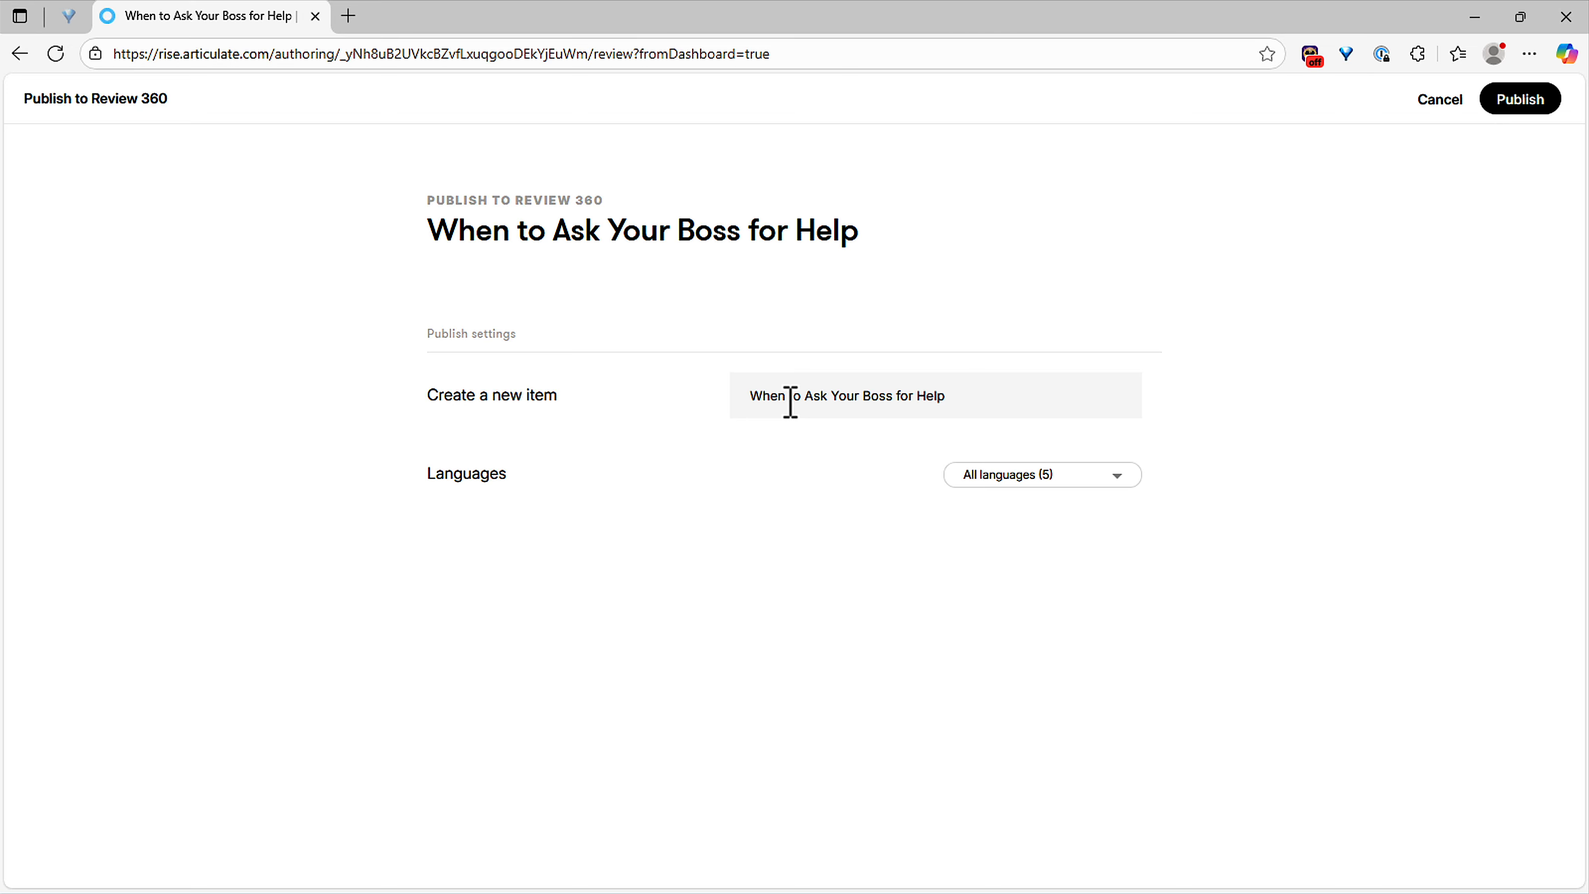
{"action": "left_click", "coordinate": [1100, 483]}
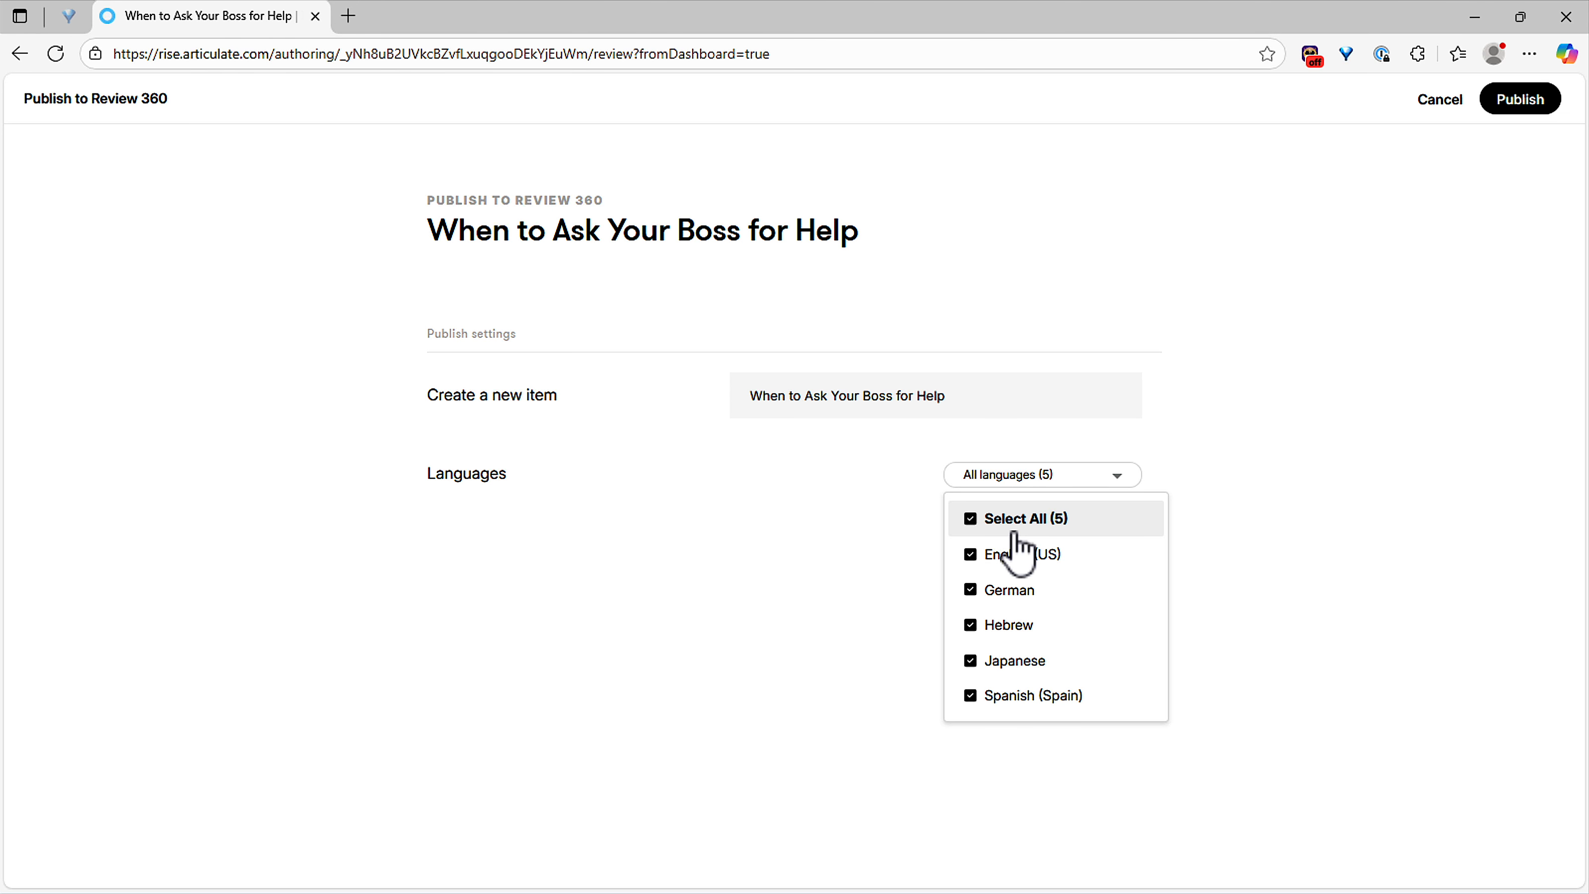
{"action": "left_click", "coordinate": [1272, 559]}
{"action": "left_click", "coordinate": [1519, 105]}
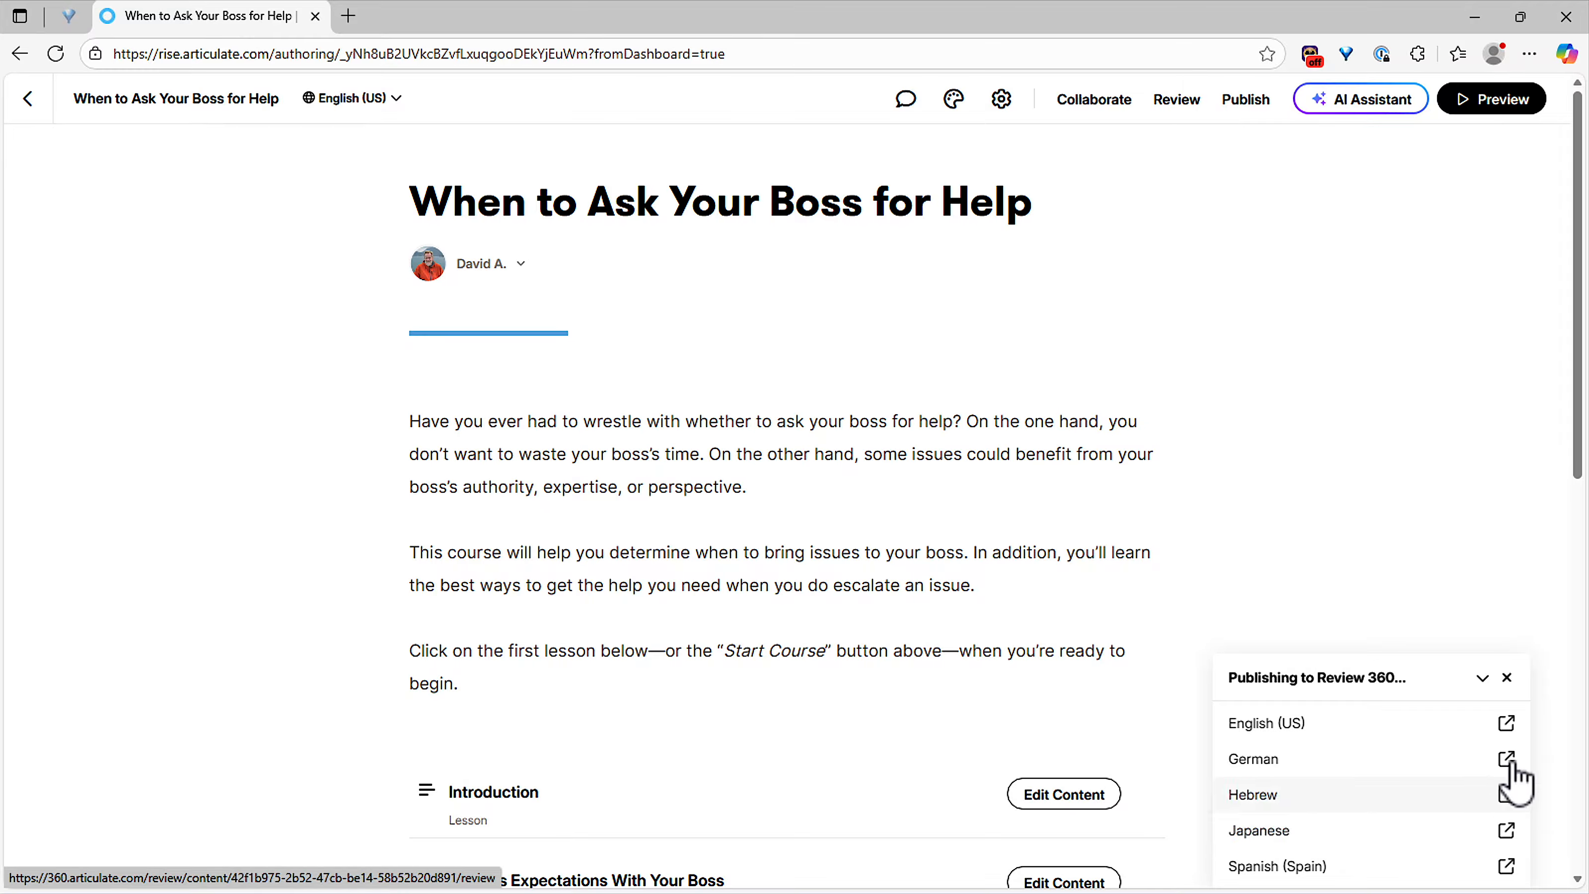
Step: Open the English (US) review link, then the German version with its Translation DE panel
{"action": "left_click", "coordinate": [1506, 723]}
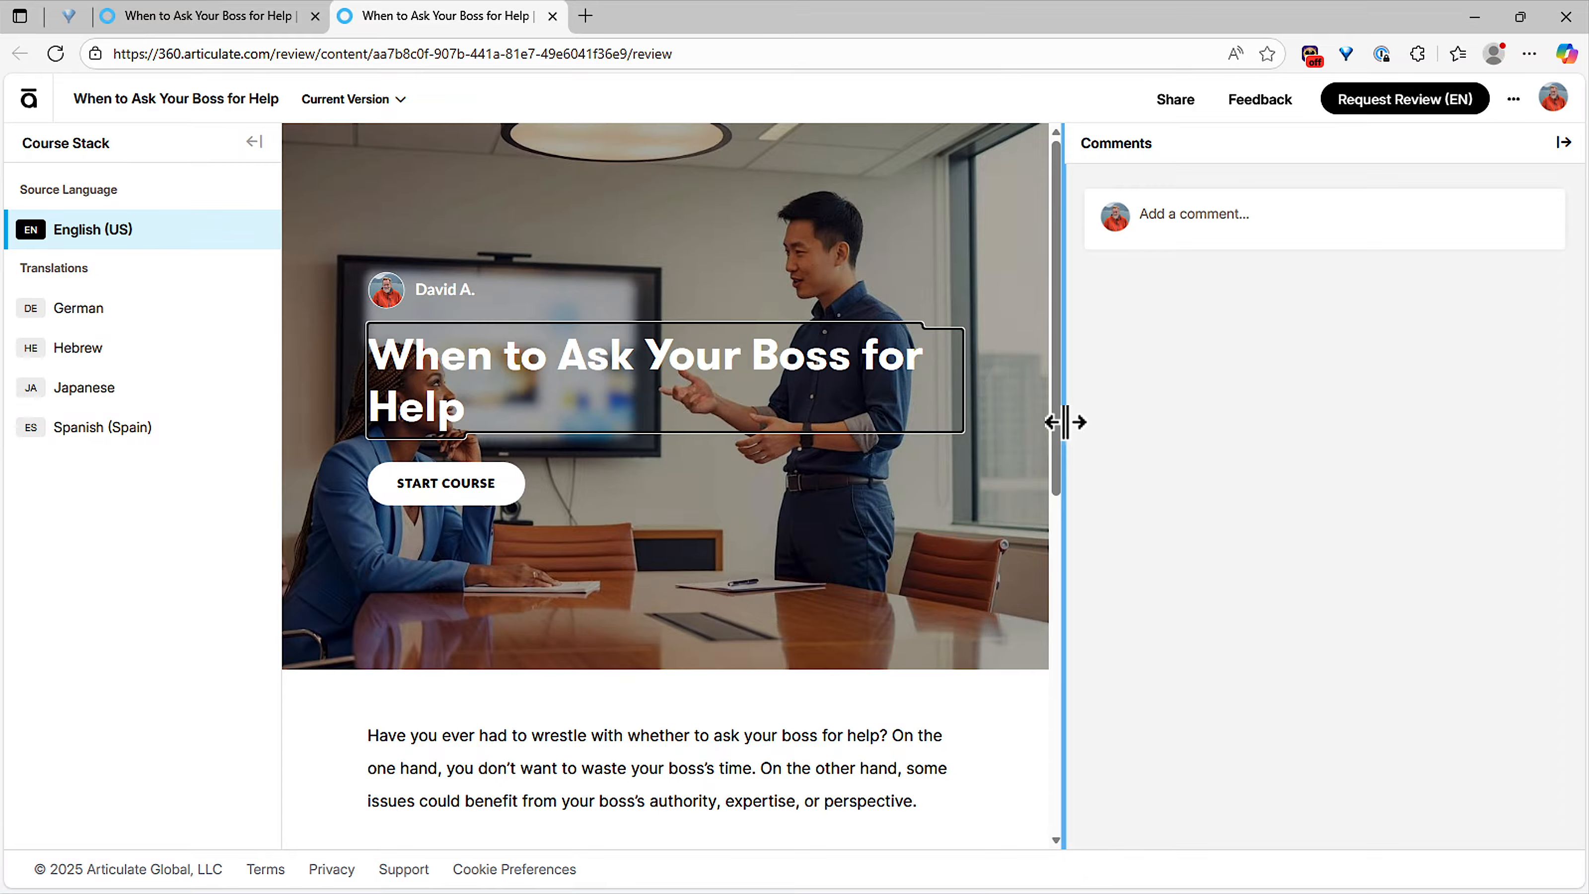
{"action": "left_click_drag", "start_coordinate": [1066, 423], "coordinate": [1095, 423]}
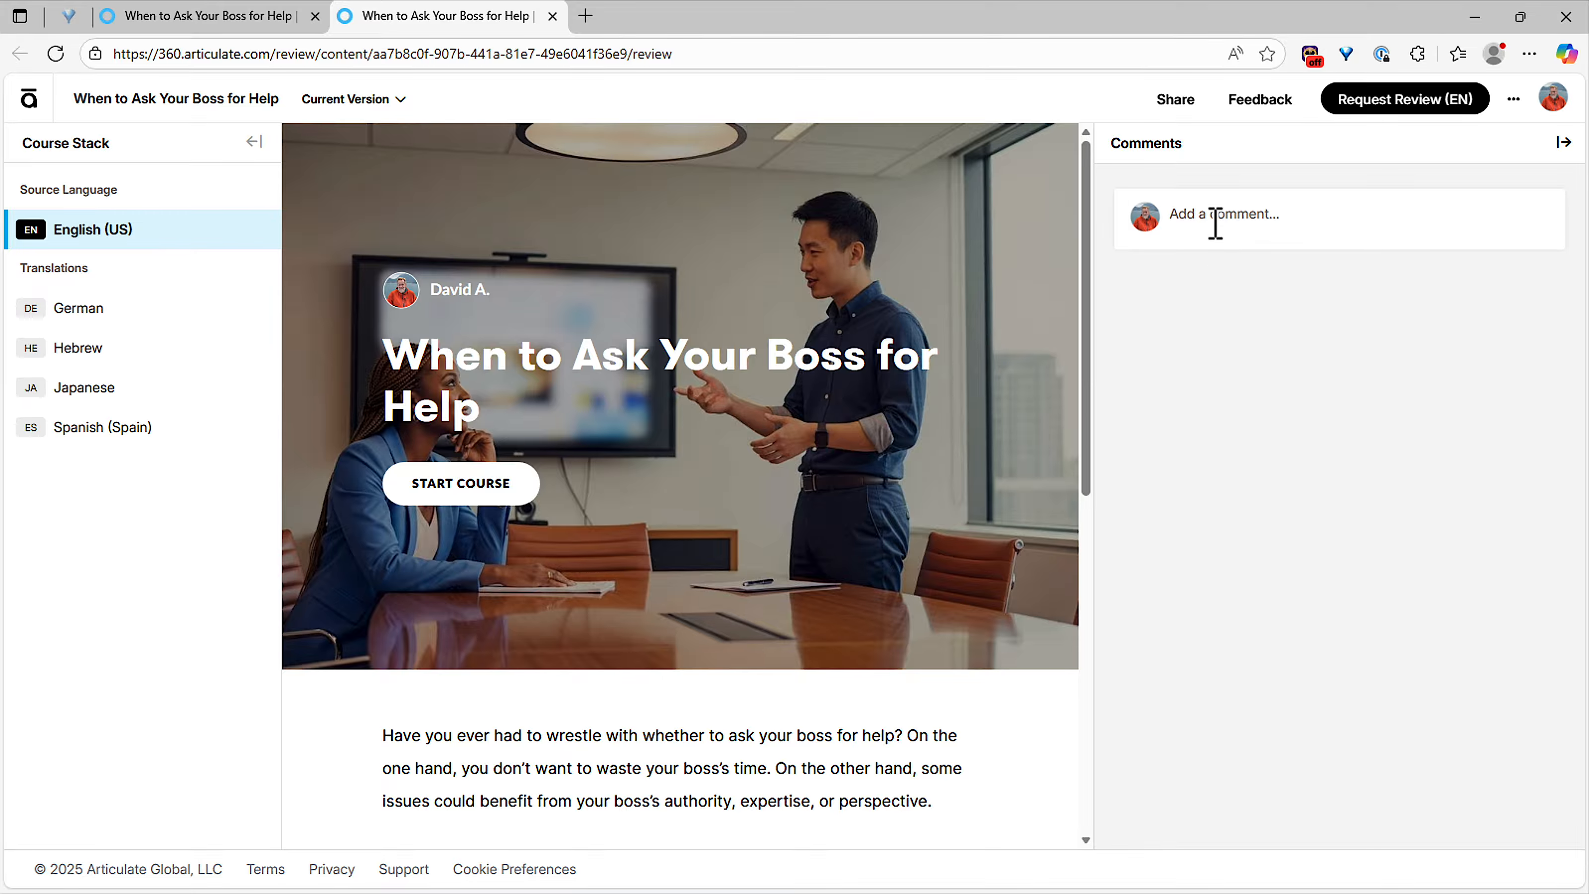
{"action": "left_click", "coordinate": [152, 308]}
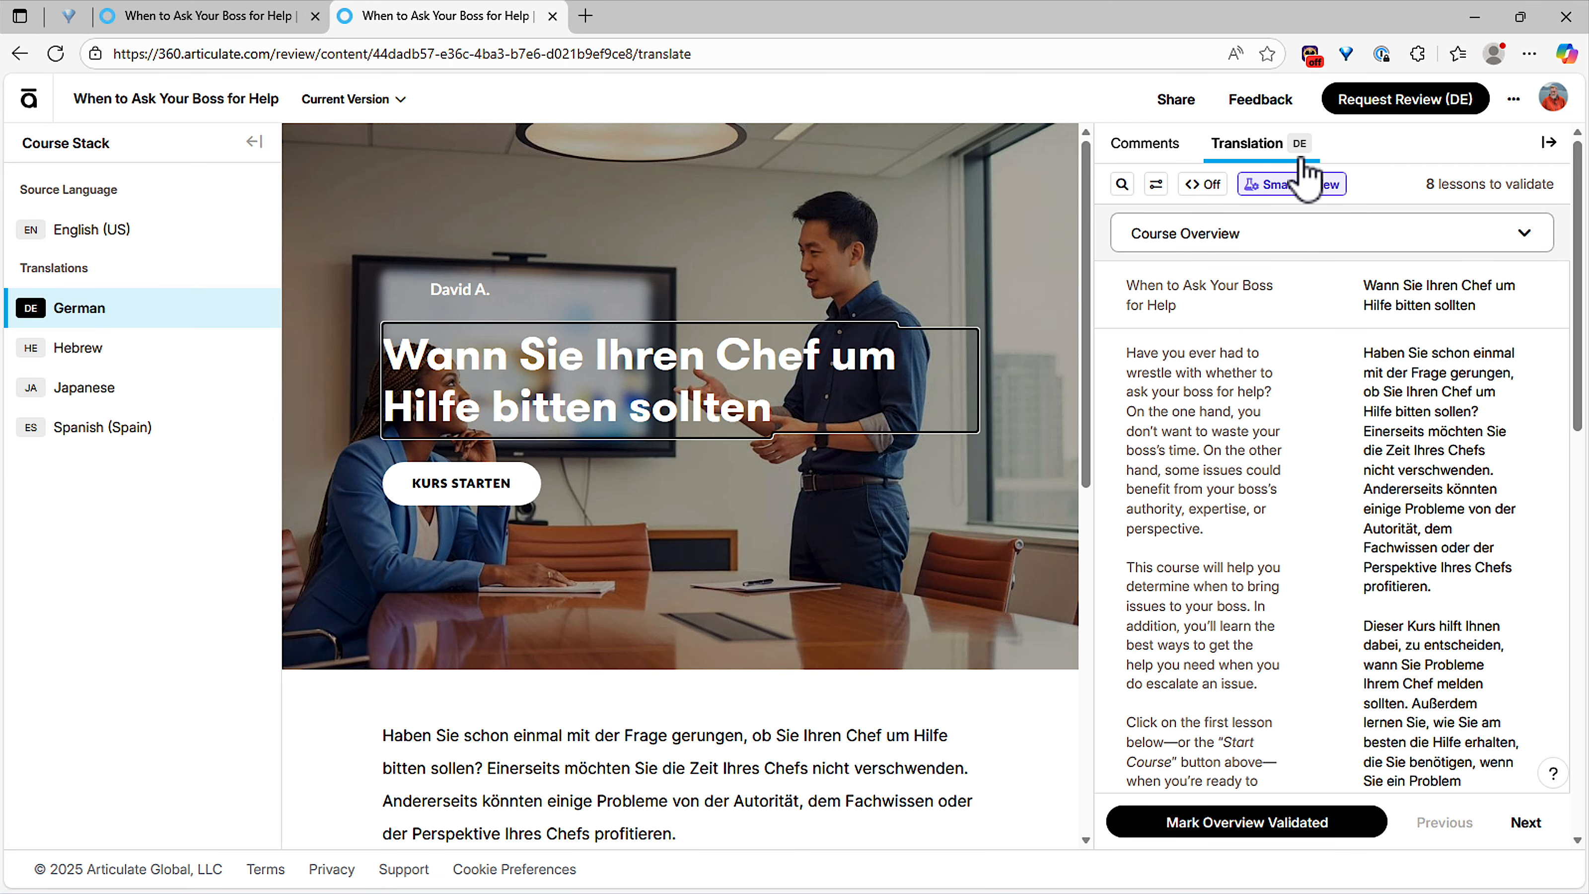
{"action": "left_click", "coordinate": [1300, 158]}
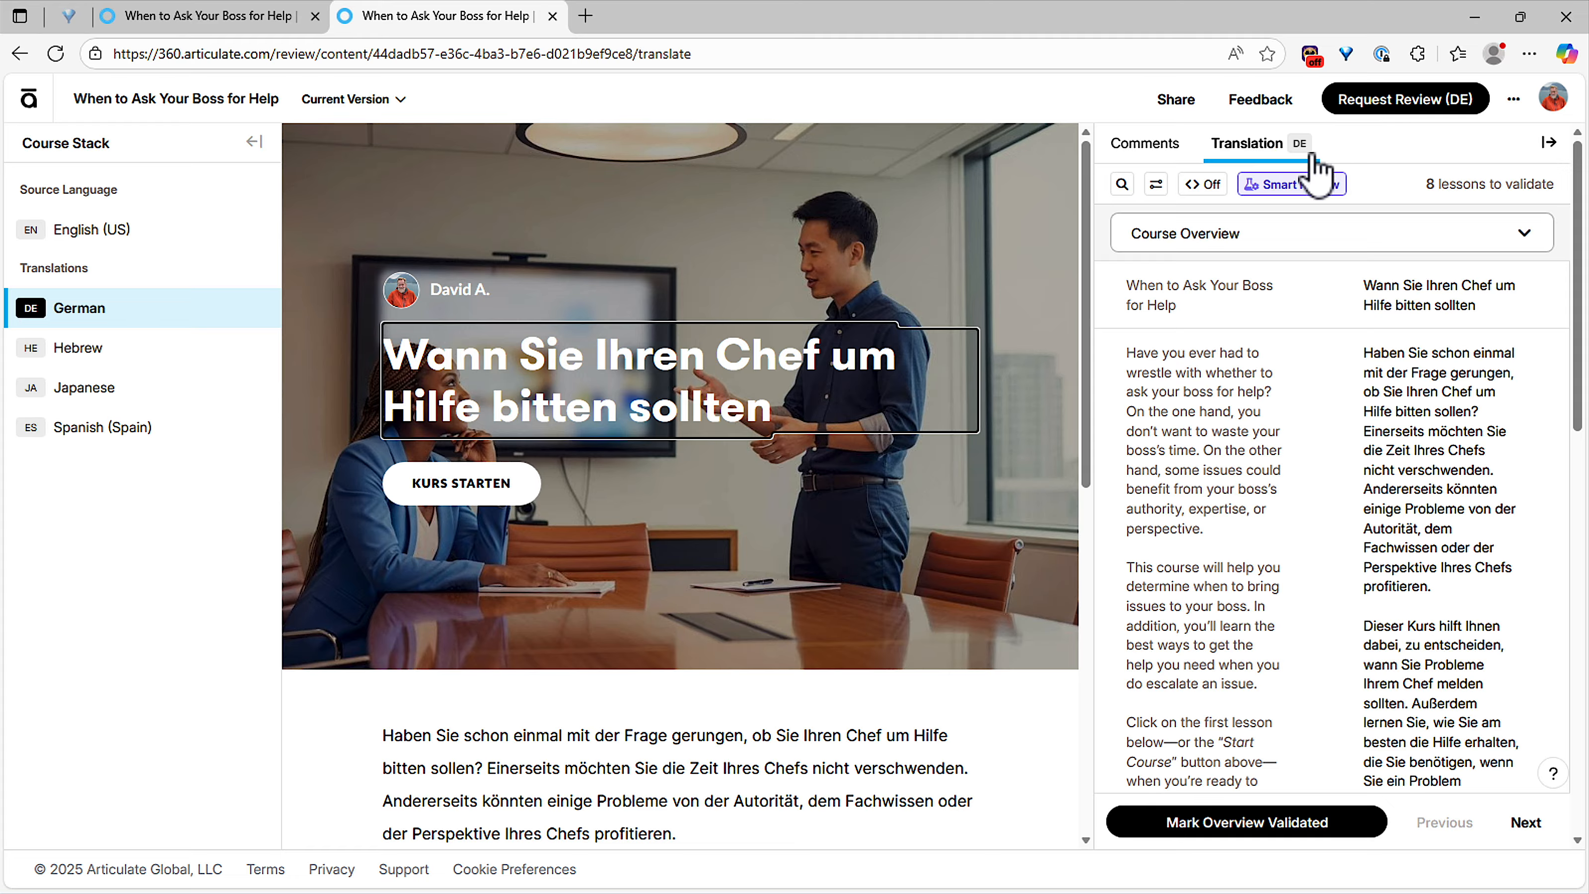
Step: Overwrite the German course title with test text 'ja;ksdjf; asj;lfj;asdfj;'
{"action": "left_click", "coordinate": [1411, 375]}
{"action": "left_click", "coordinate": [1411, 304]}
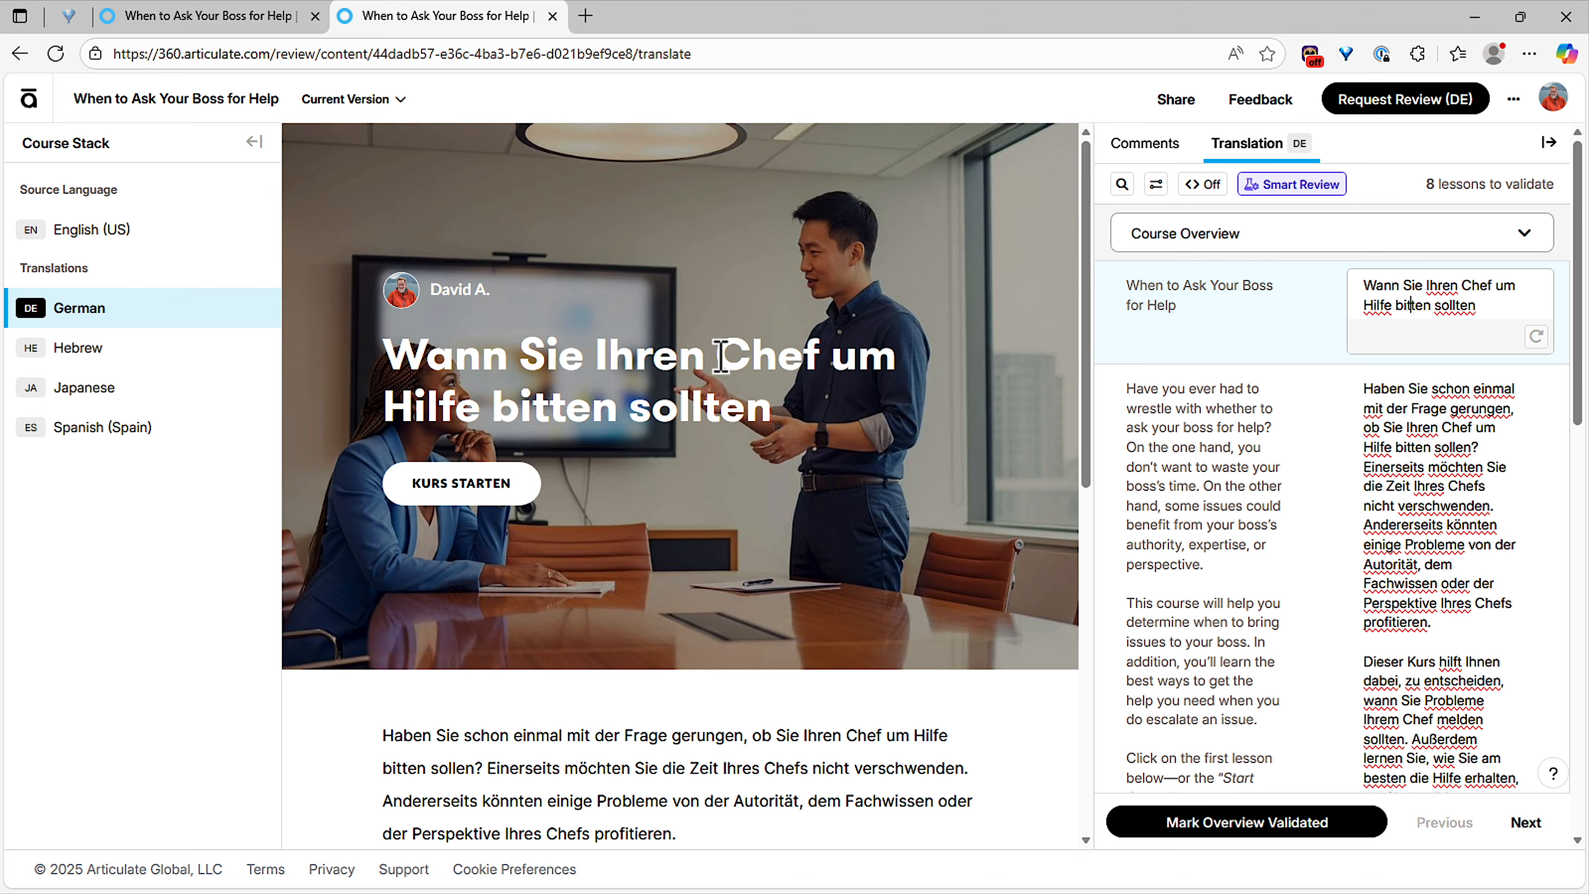
{"action": "left_click", "coordinate": [1400, 459]}
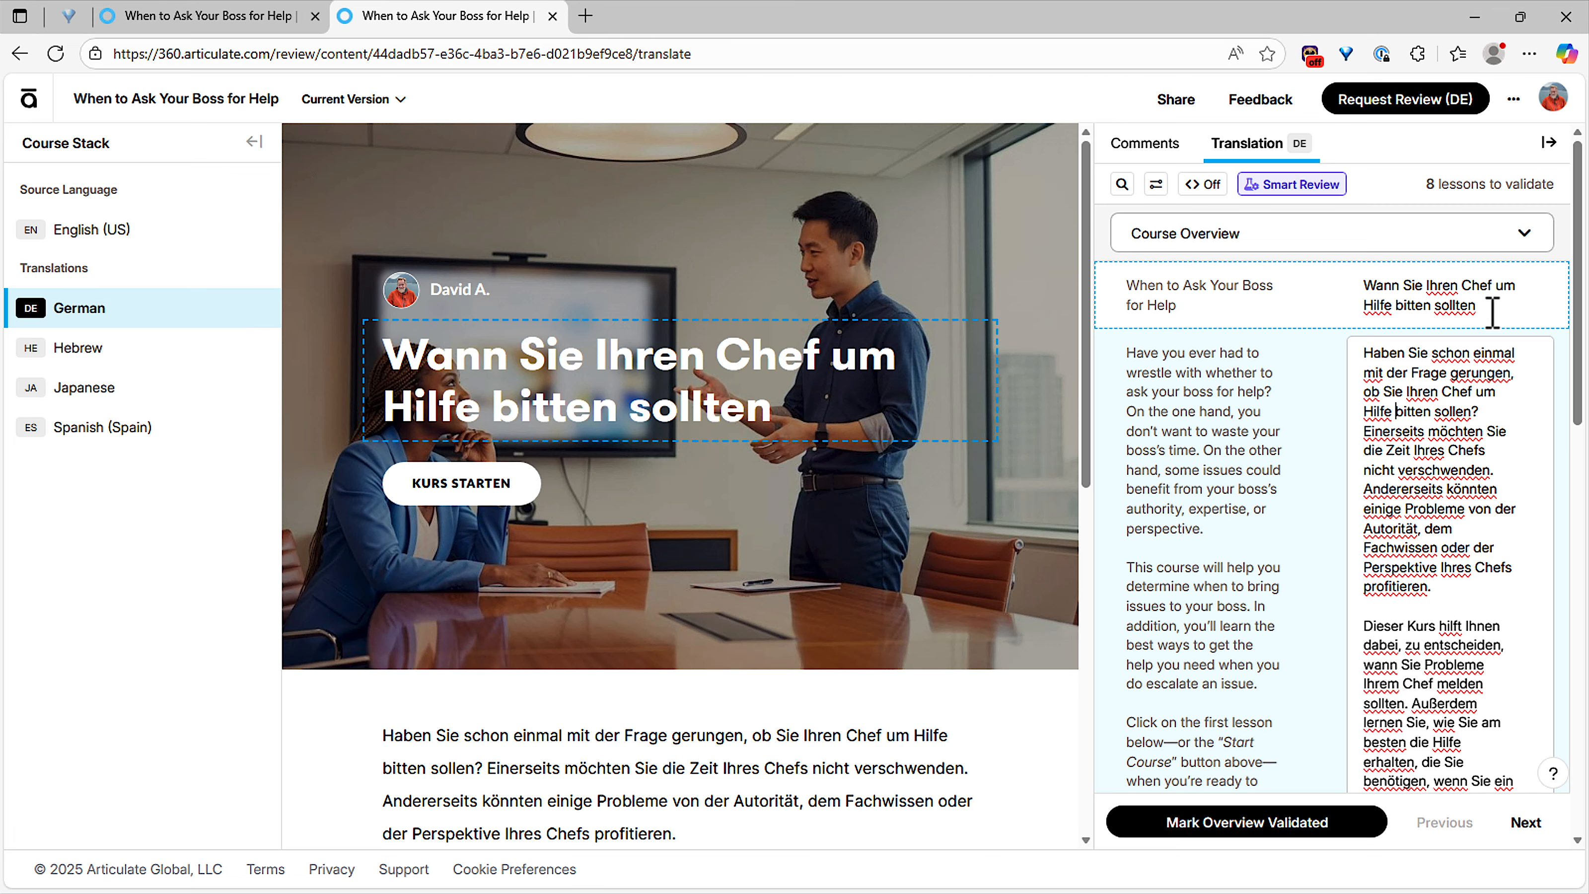
{"action": "left_click_drag", "start_coordinate": [1486, 309], "coordinate": [1347, 294]}
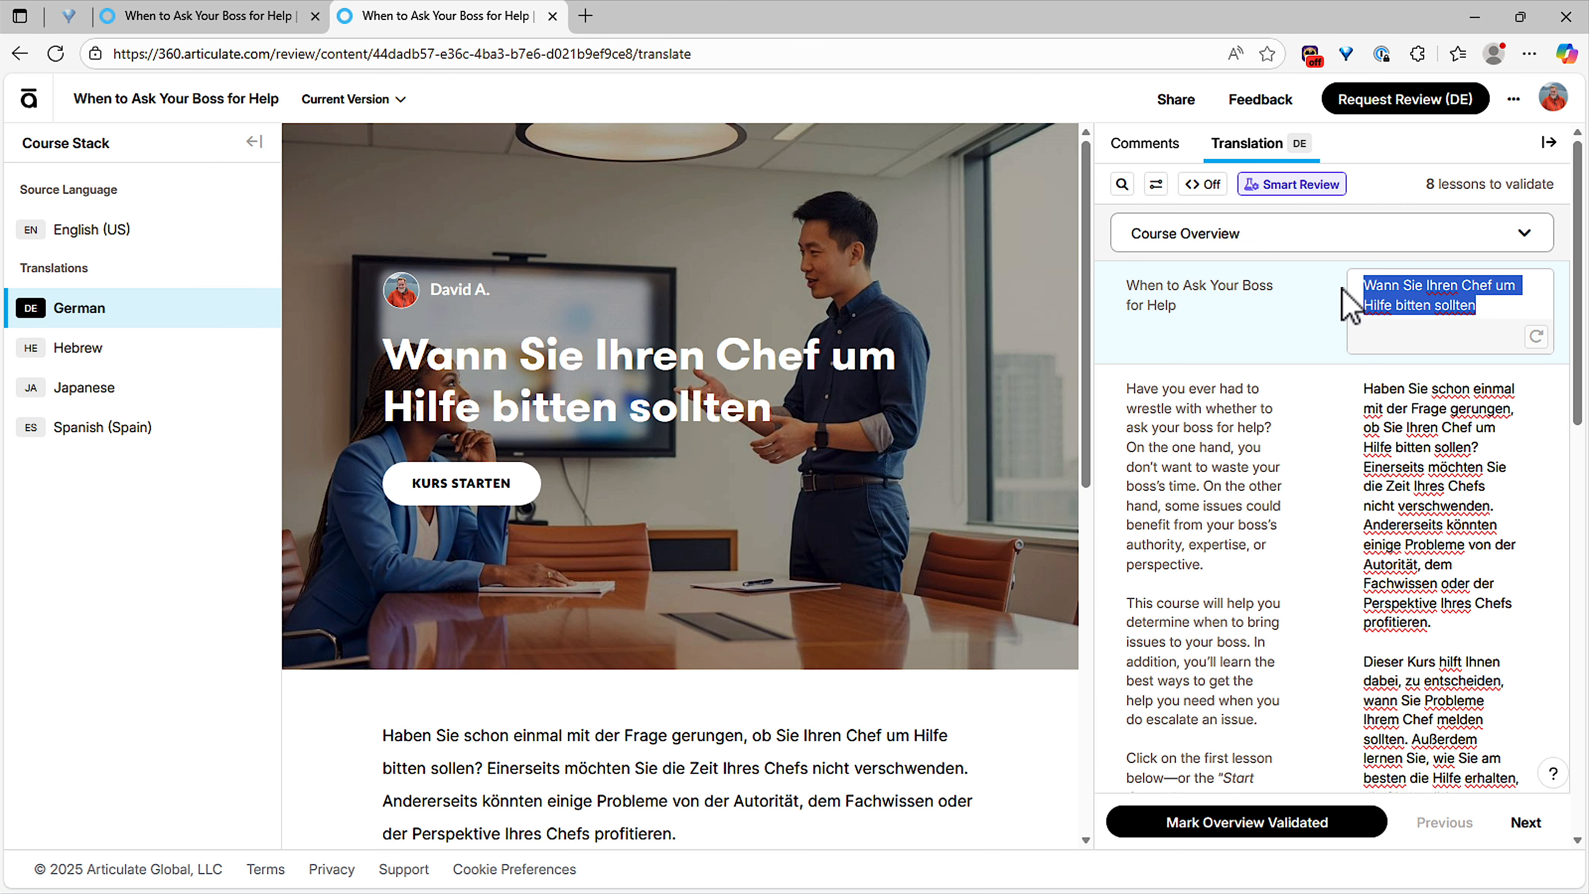
{"action": "type", "text": "ja;ksdjf; asj;lfj;asdfj;"}
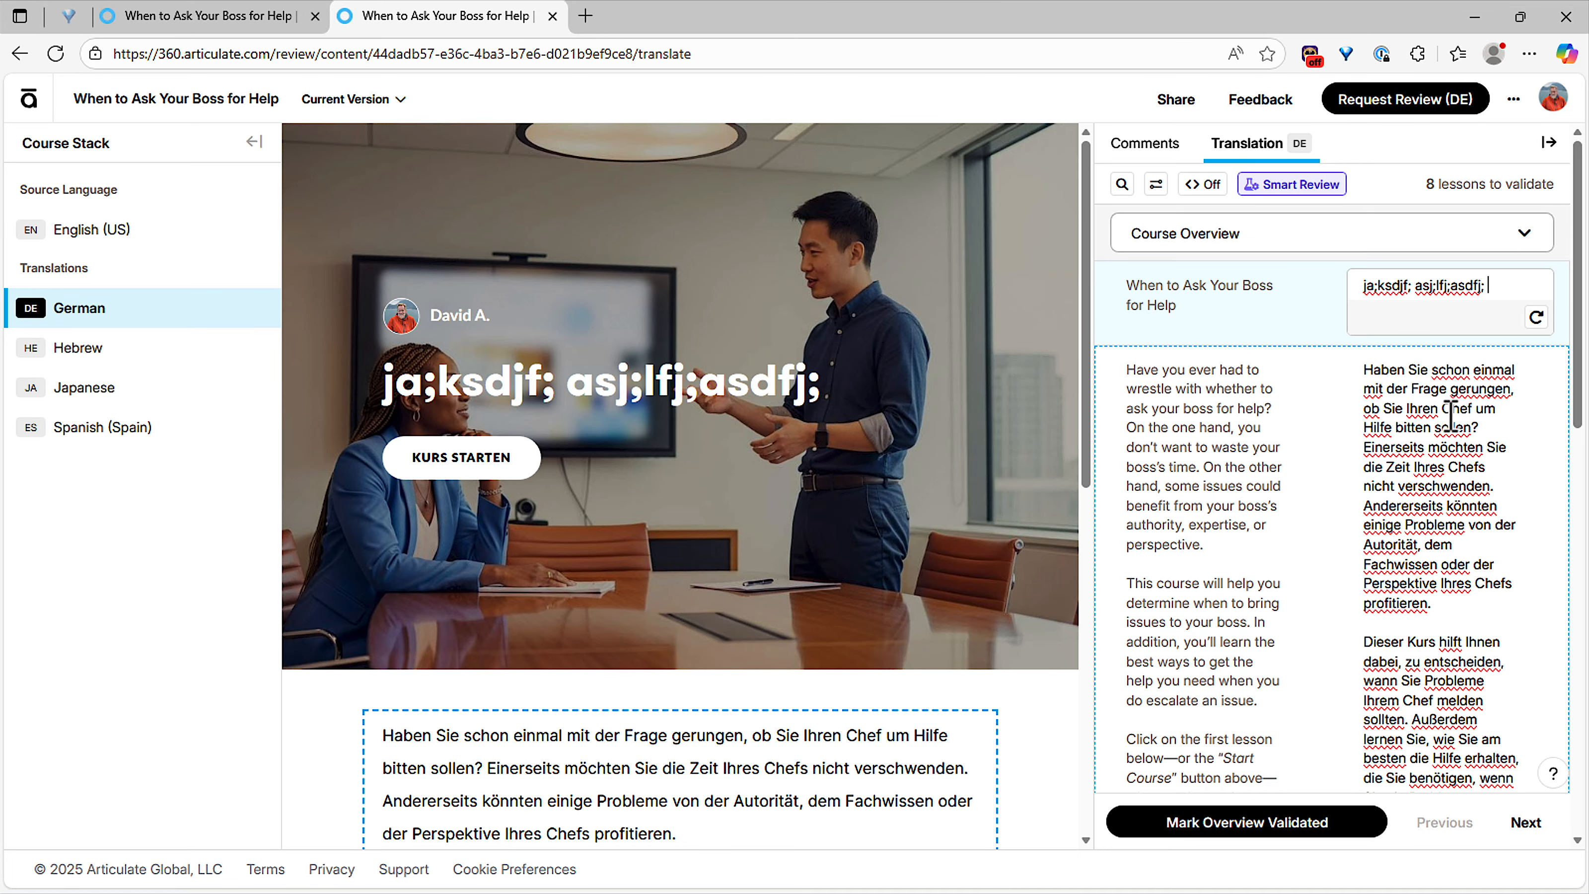
Step: Cut sentences from the German overview paragraph, then replace it with 'dsufasidufgpasgu'
{"action": "left_click", "coordinate": [1458, 428]}
{"action": "left_click_drag", "start_coordinate": [1514, 556], "coordinate": [1361, 391]}
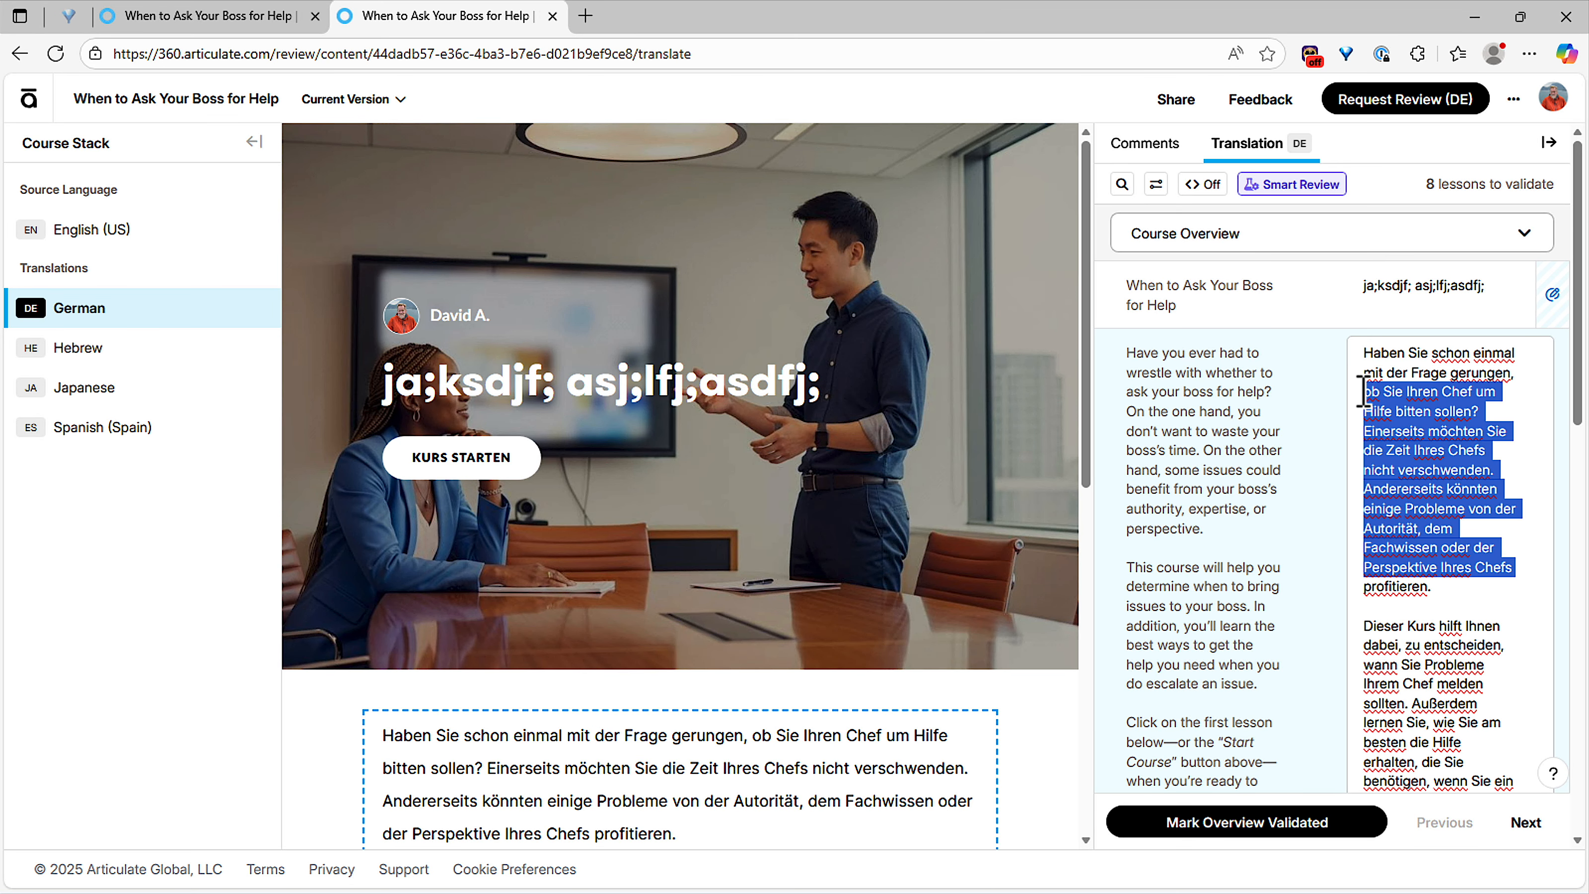
{"action": "key", "text": "BackSpace"}
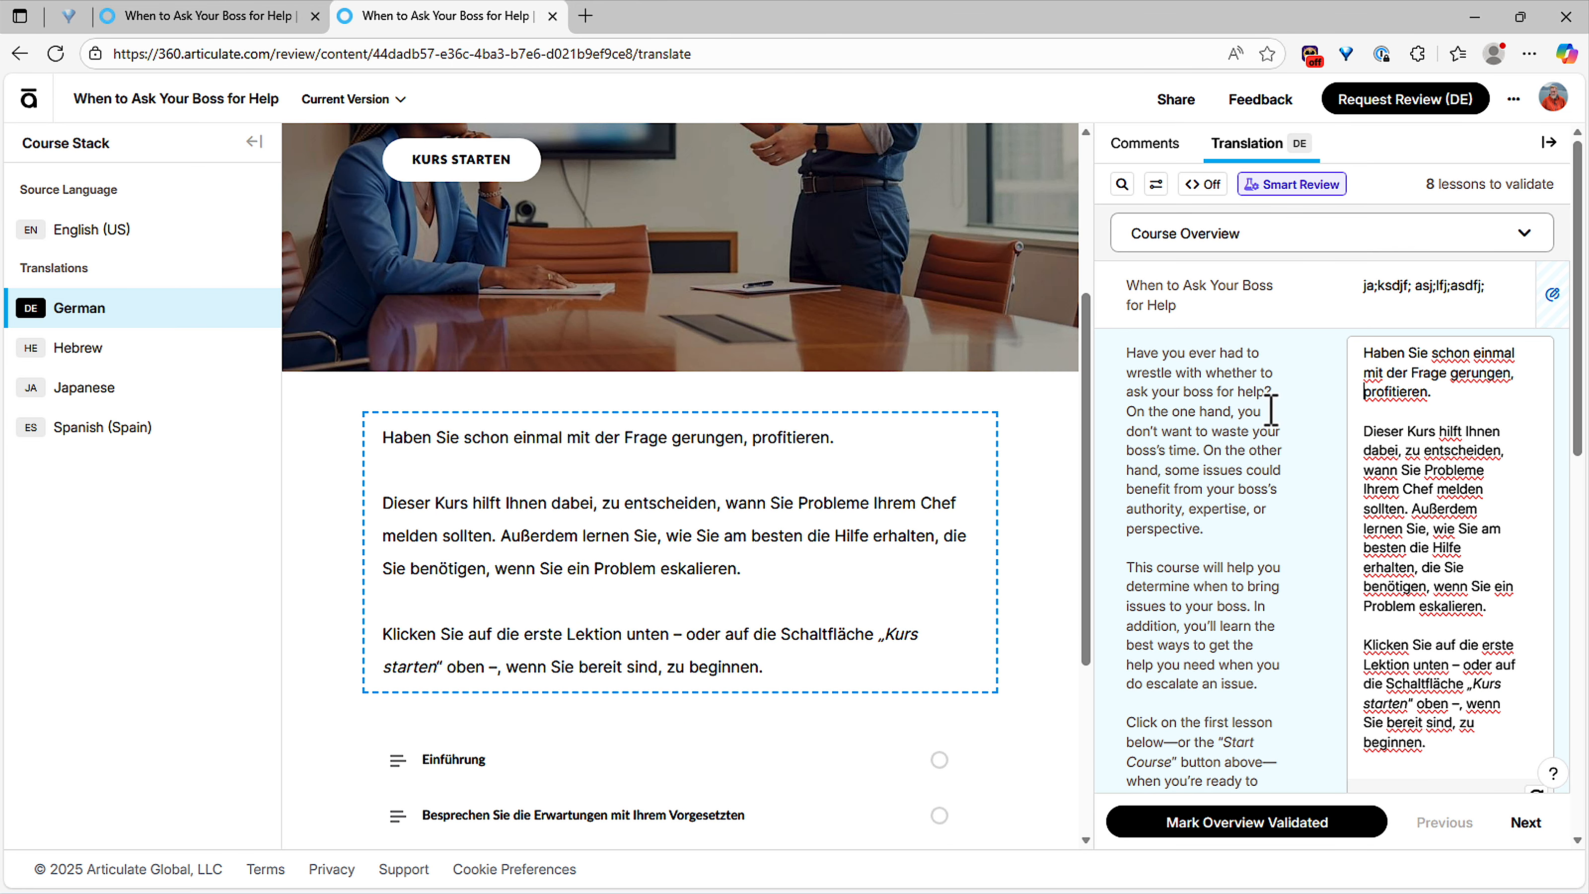
{"action": "key", "text": "ctrl+a"}
{"action": "type", "text": "dsufasidufgpasgu"}
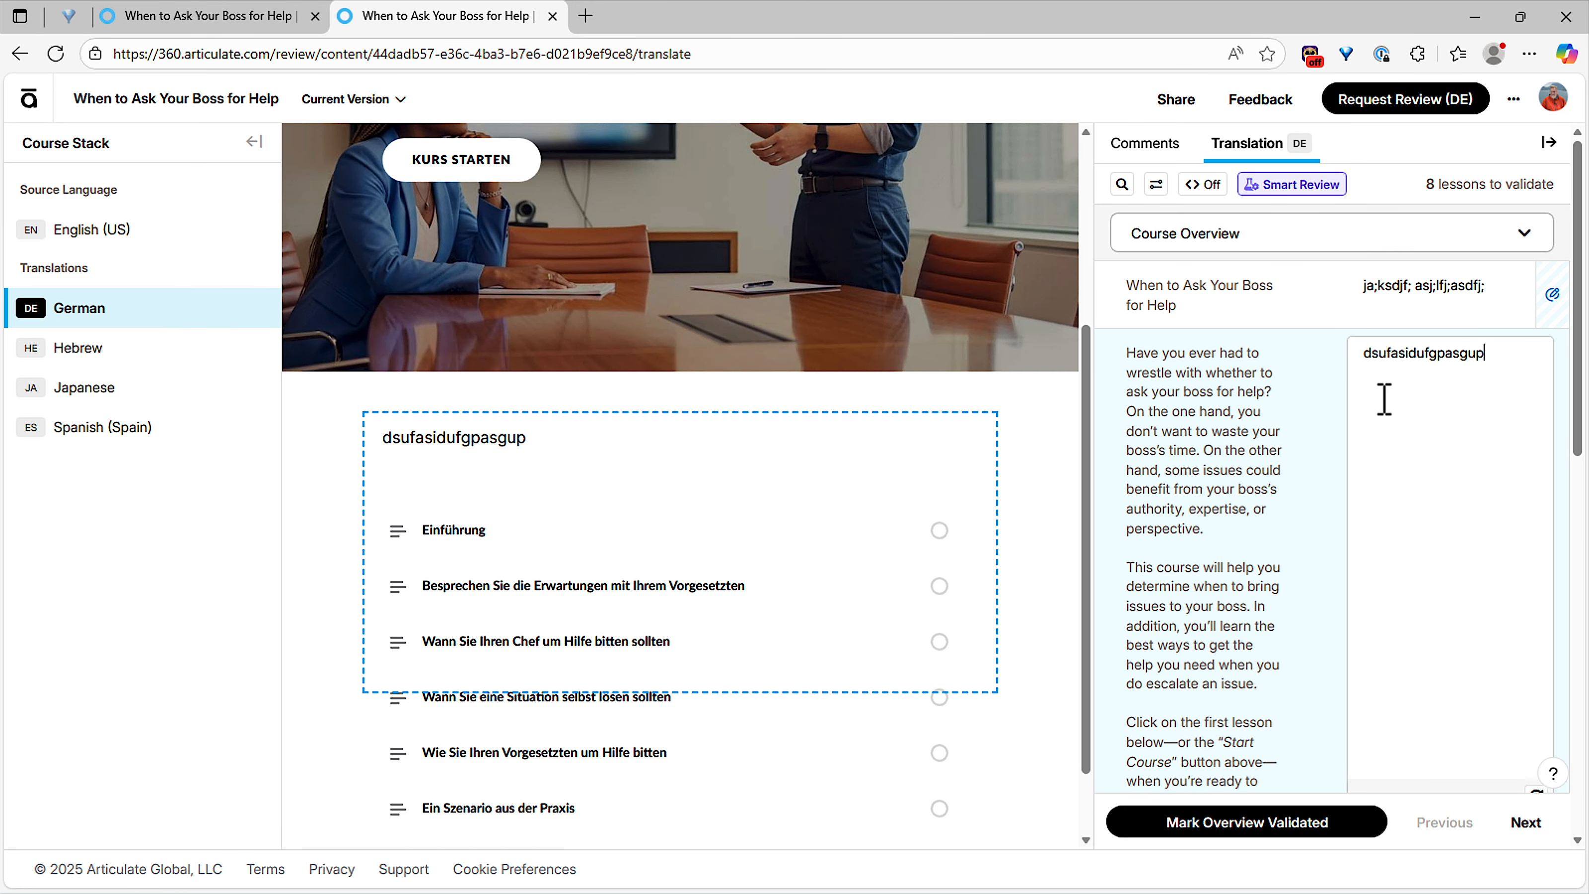
Step: Reset the German course title to its original AI translation
{"action": "left_click", "coordinate": [1526, 301]}
{"action": "left_click", "coordinate": [1536, 317]}
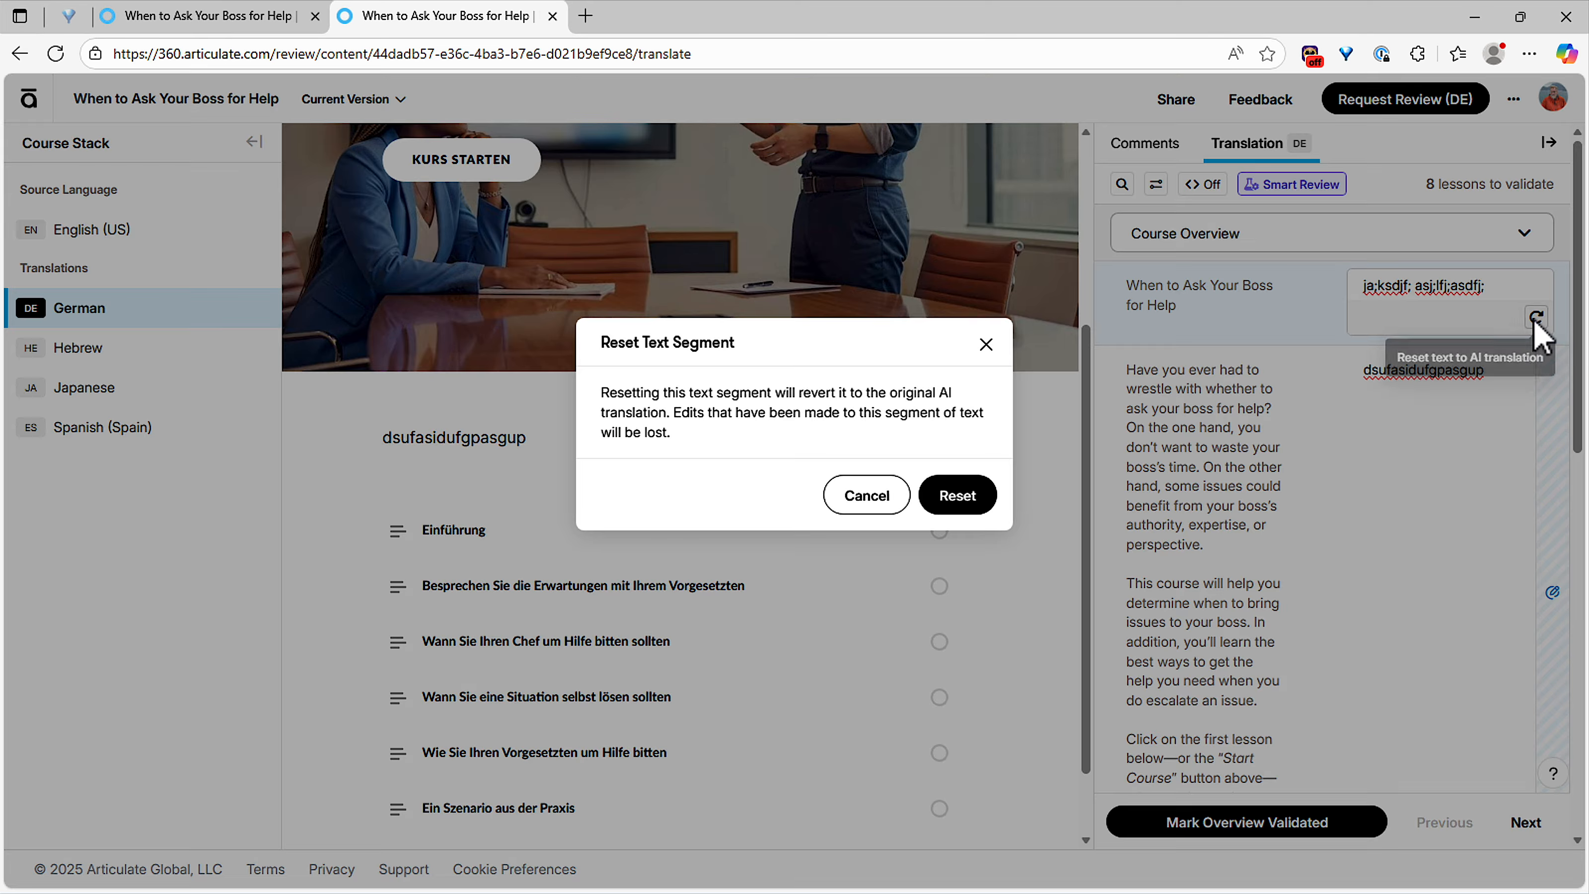
{"action": "left_click", "coordinate": [957, 496]}
Step: Reset the German overview paragraph to its AI translation, then switch to Hebrew
{"action": "left_click", "coordinate": [1390, 500]}
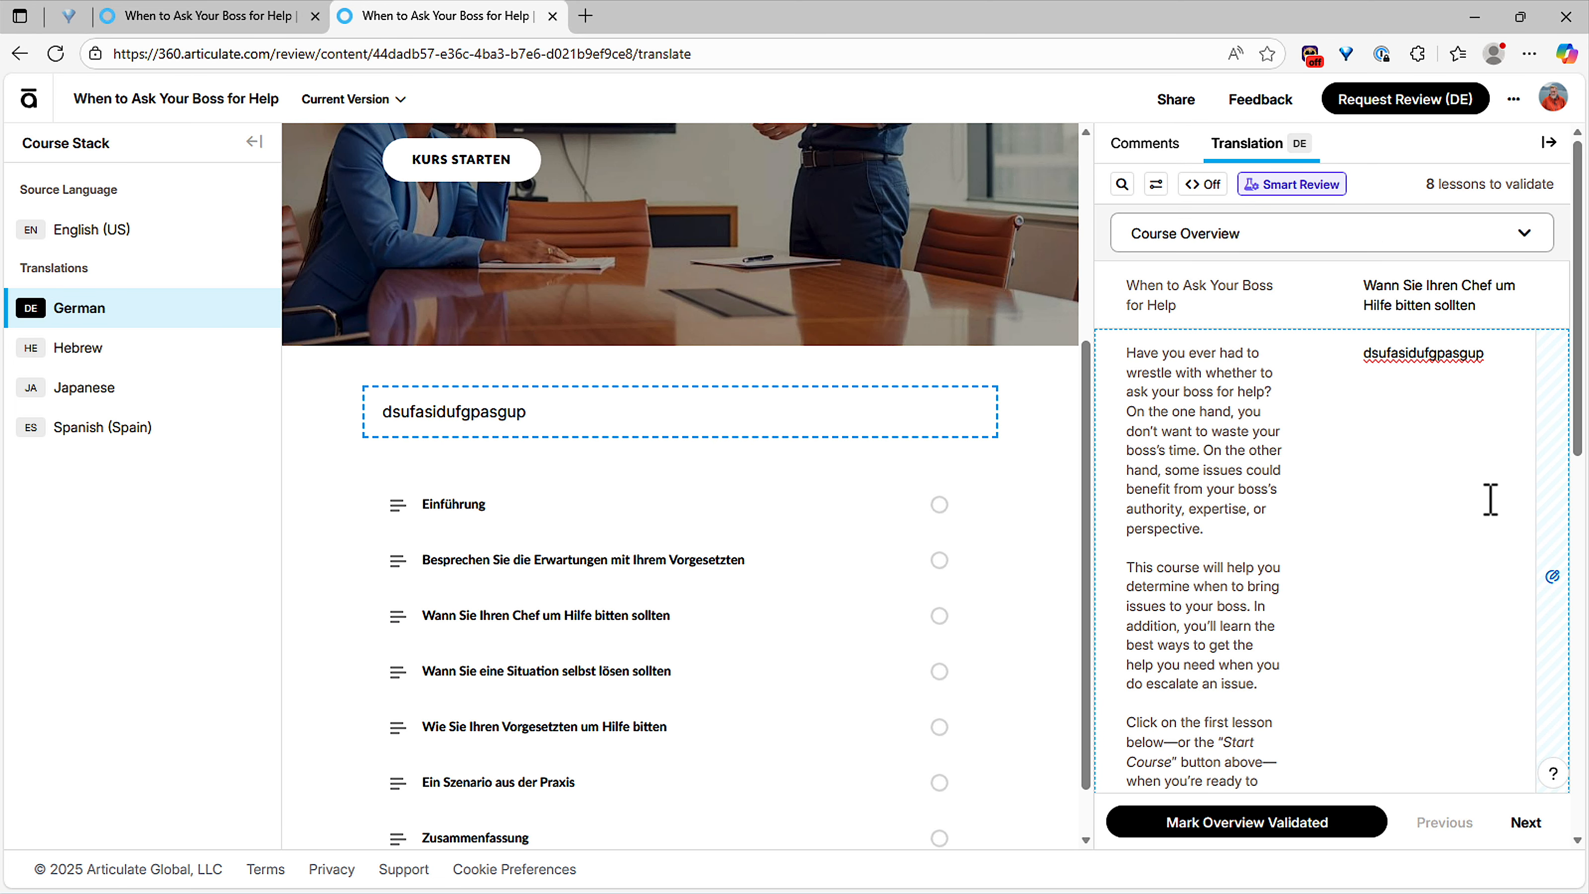
{"action": "scroll", "coordinate": [1488, 626], "scroll_direction": "down", "scroll_amount": 3}
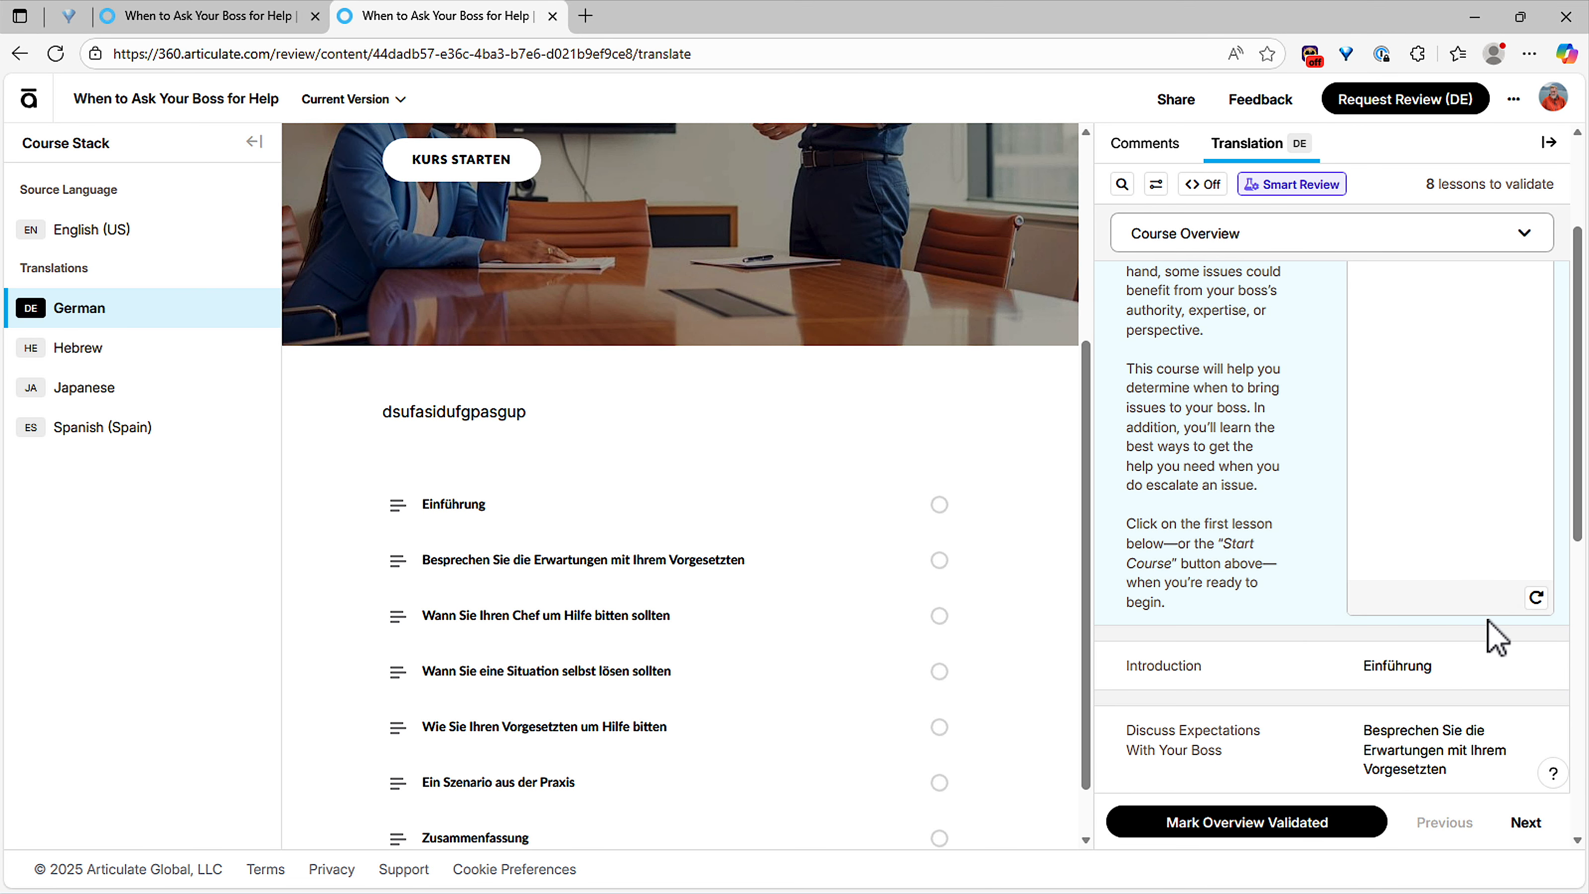
{"action": "left_click", "coordinate": [1534, 600]}
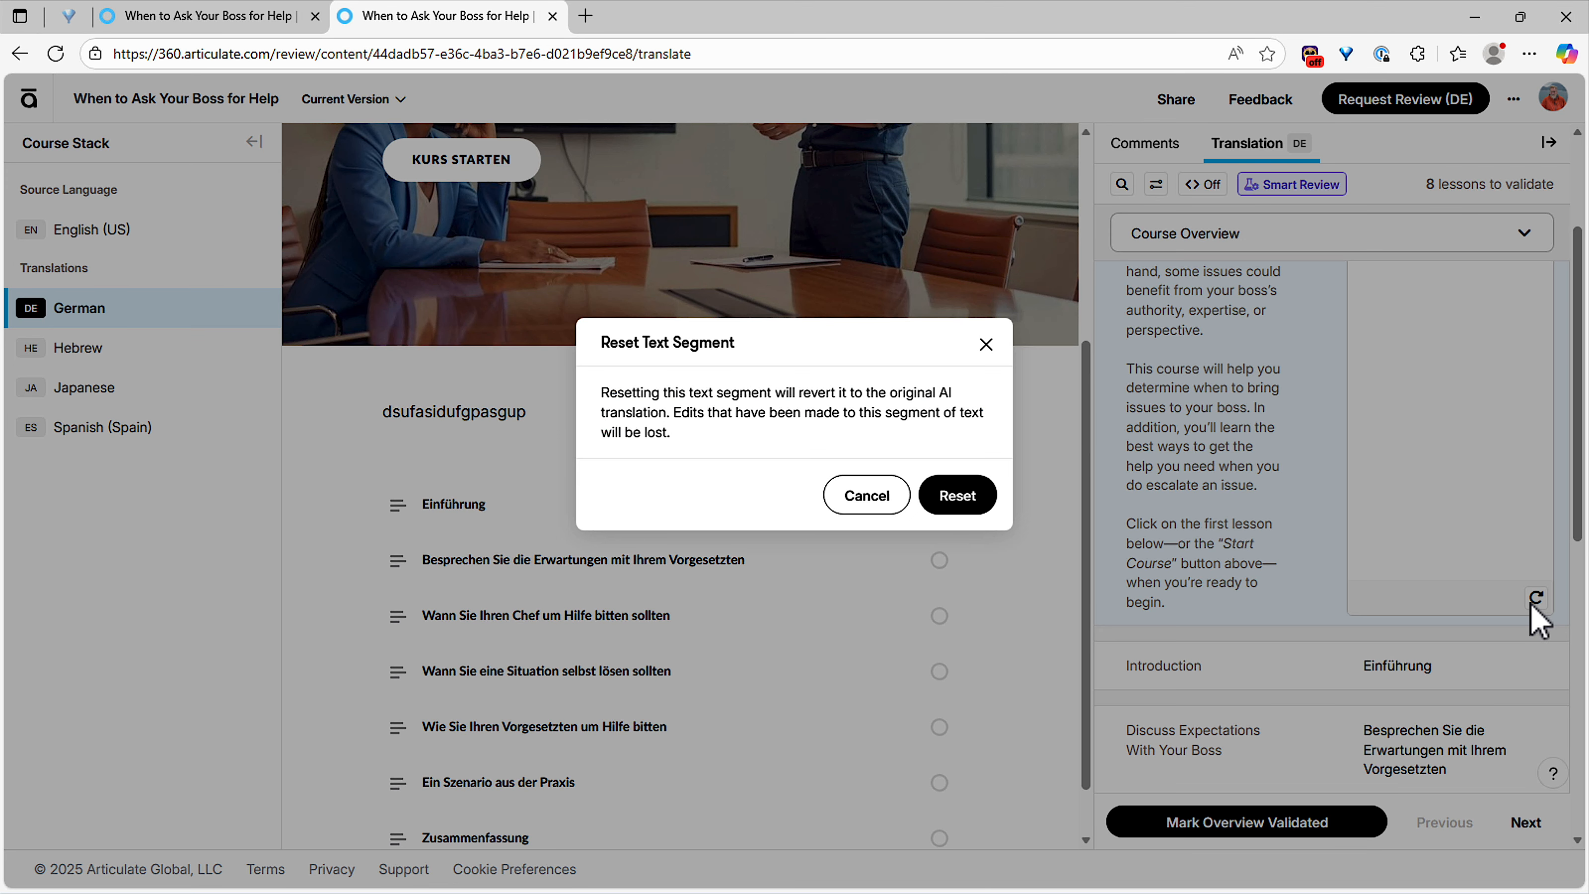
{"action": "left_click", "coordinate": [975, 504]}
{"action": "left_click", "coordinate": [98, 362]}
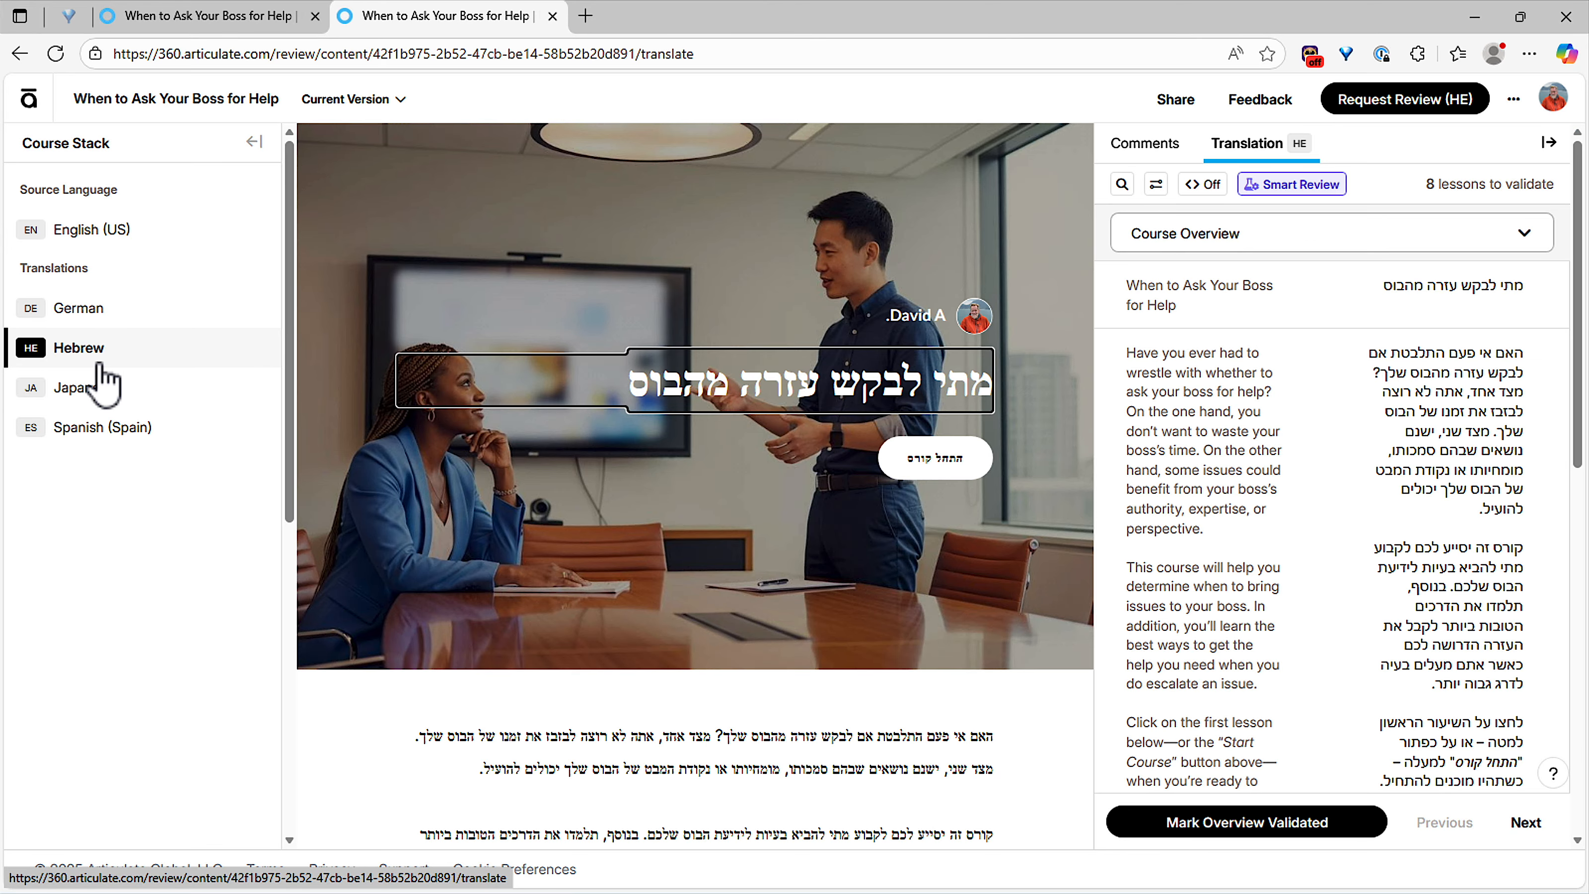
Step: Switch to the Japanese version, widen its Translation panel, and list its eight lessons
{"action": "scroll", "coordinate": [759, 481], "scroll_direction": "down", "scroll_amount": 5}
{"action": "scroll", "coordinate": [758, 481], "scroll_direction": "down", "scroll_amount": 3}
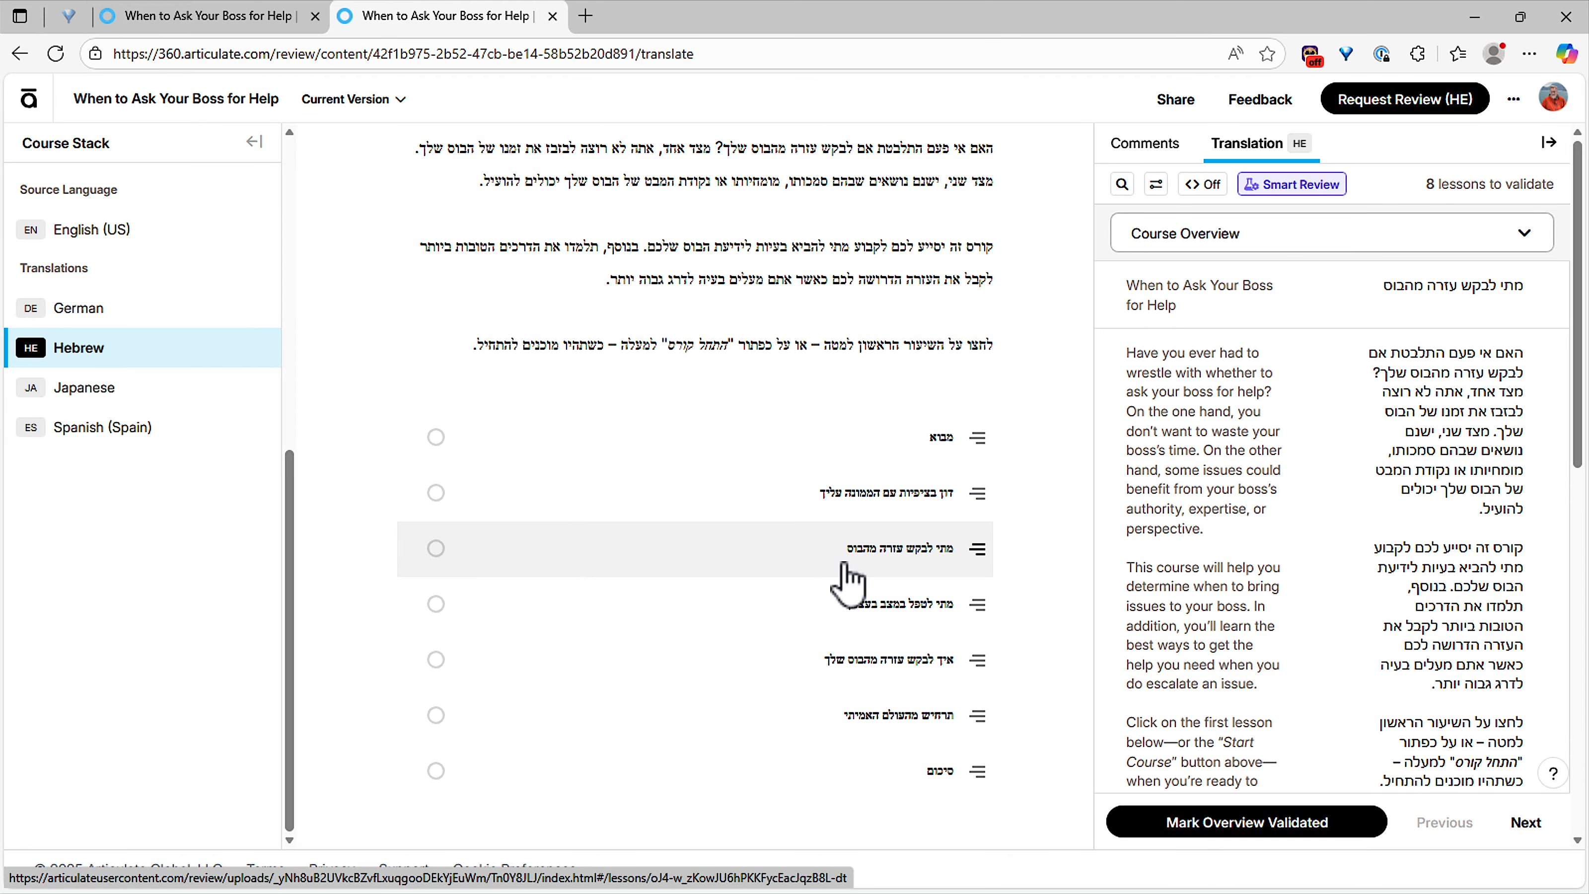
{"action": "left_click", "coordinate": [78, 389]}
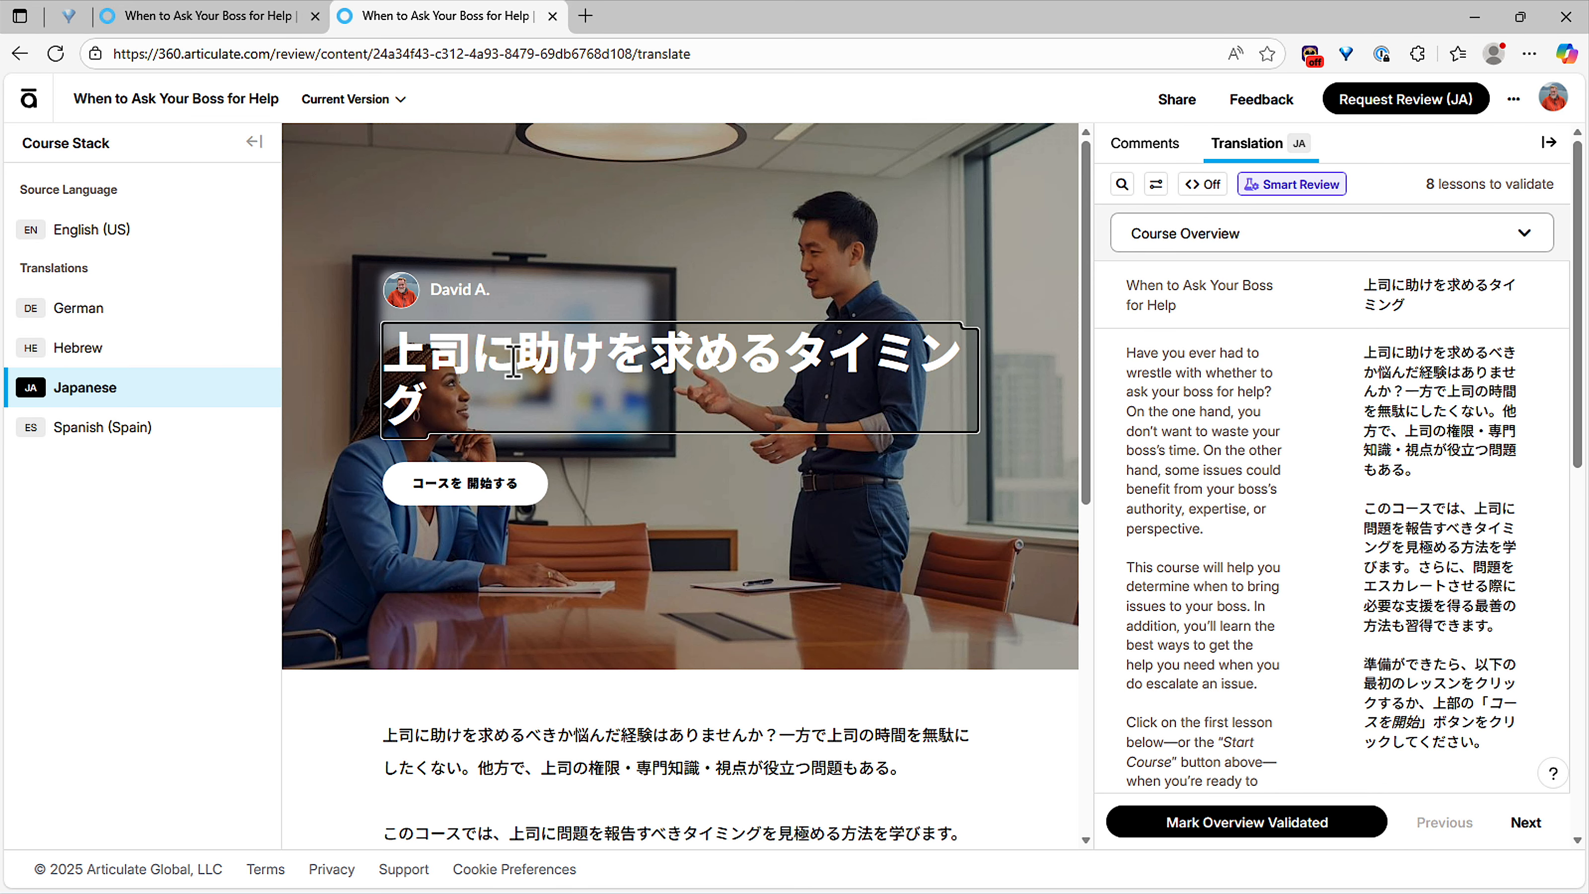
{"action": "left_click_drag", "start_coordinate": [1086, 360], "coordinate": [1024, 376]}
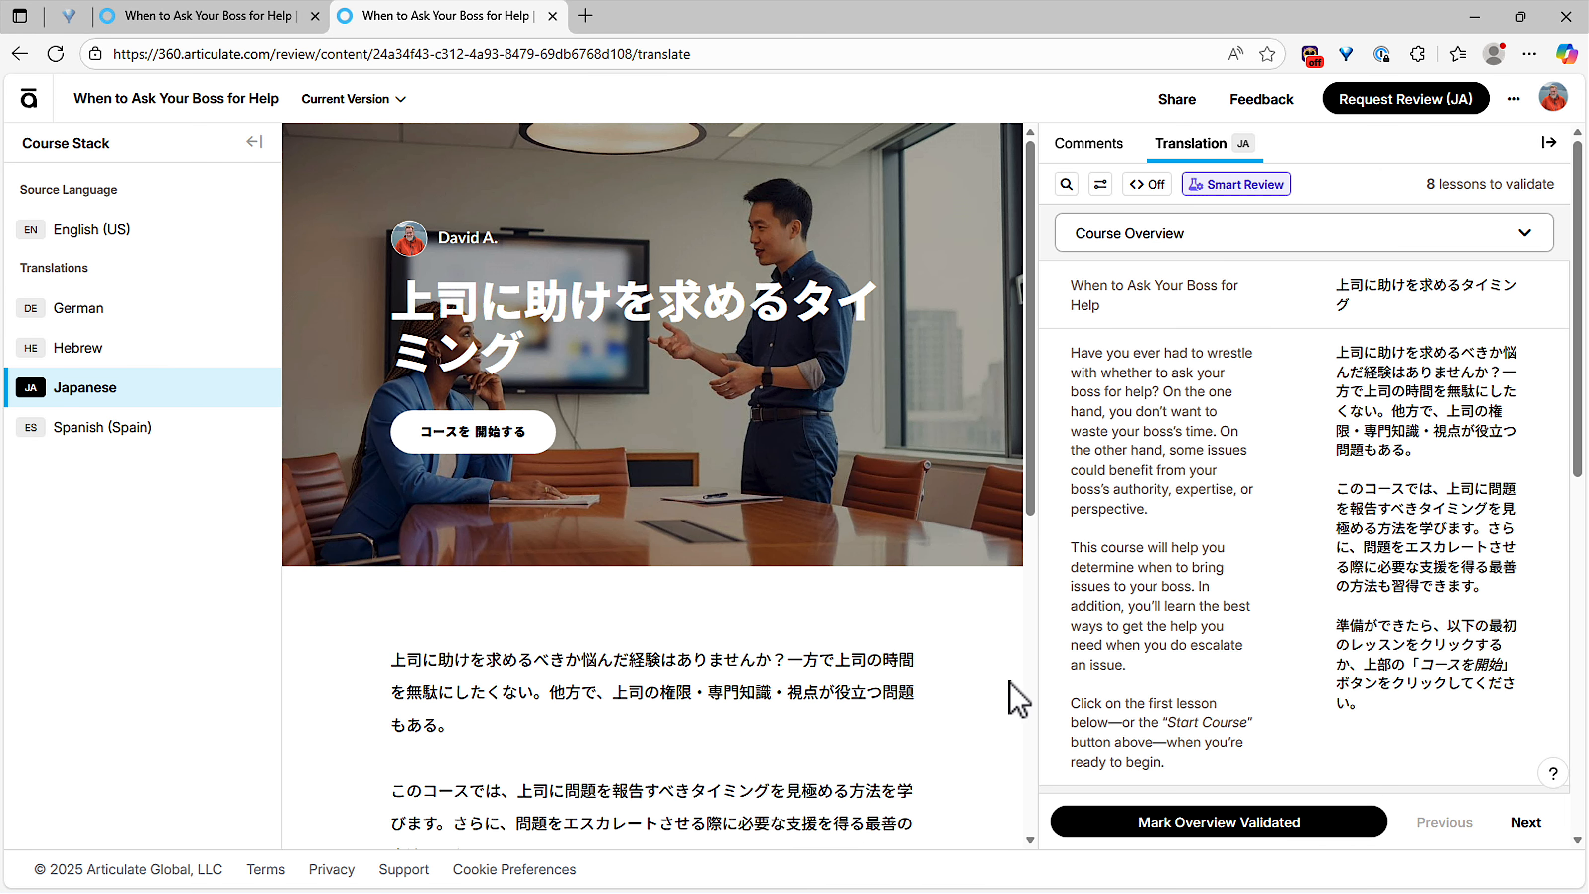
{"action": "left_click", "coordinate": [1416, 306]}
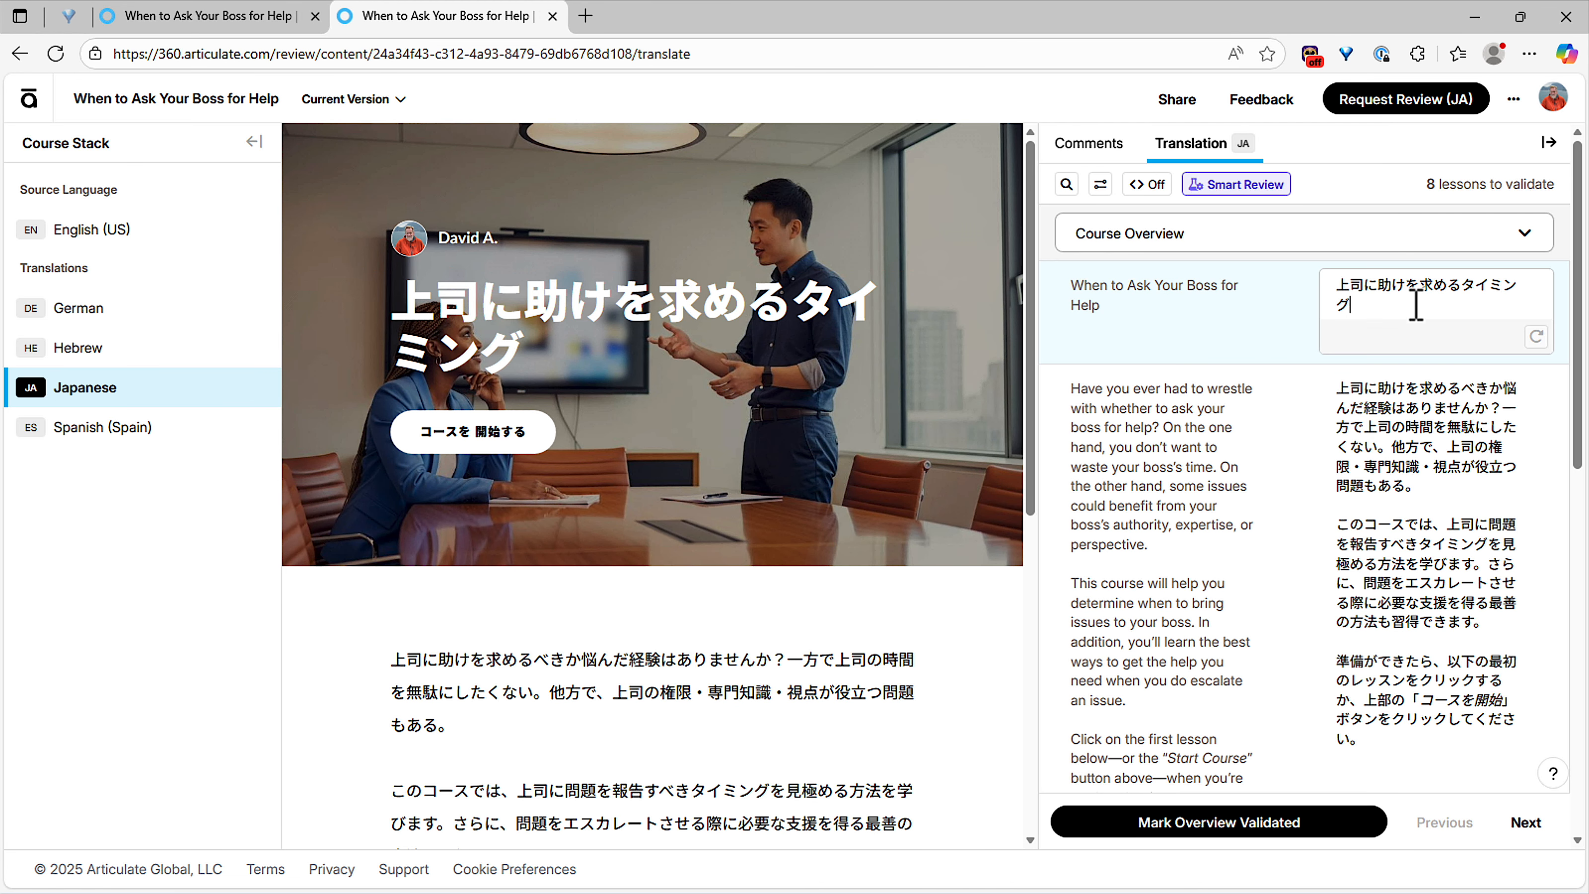
{"action": "left_click", "coordinate": [1245, 236]}
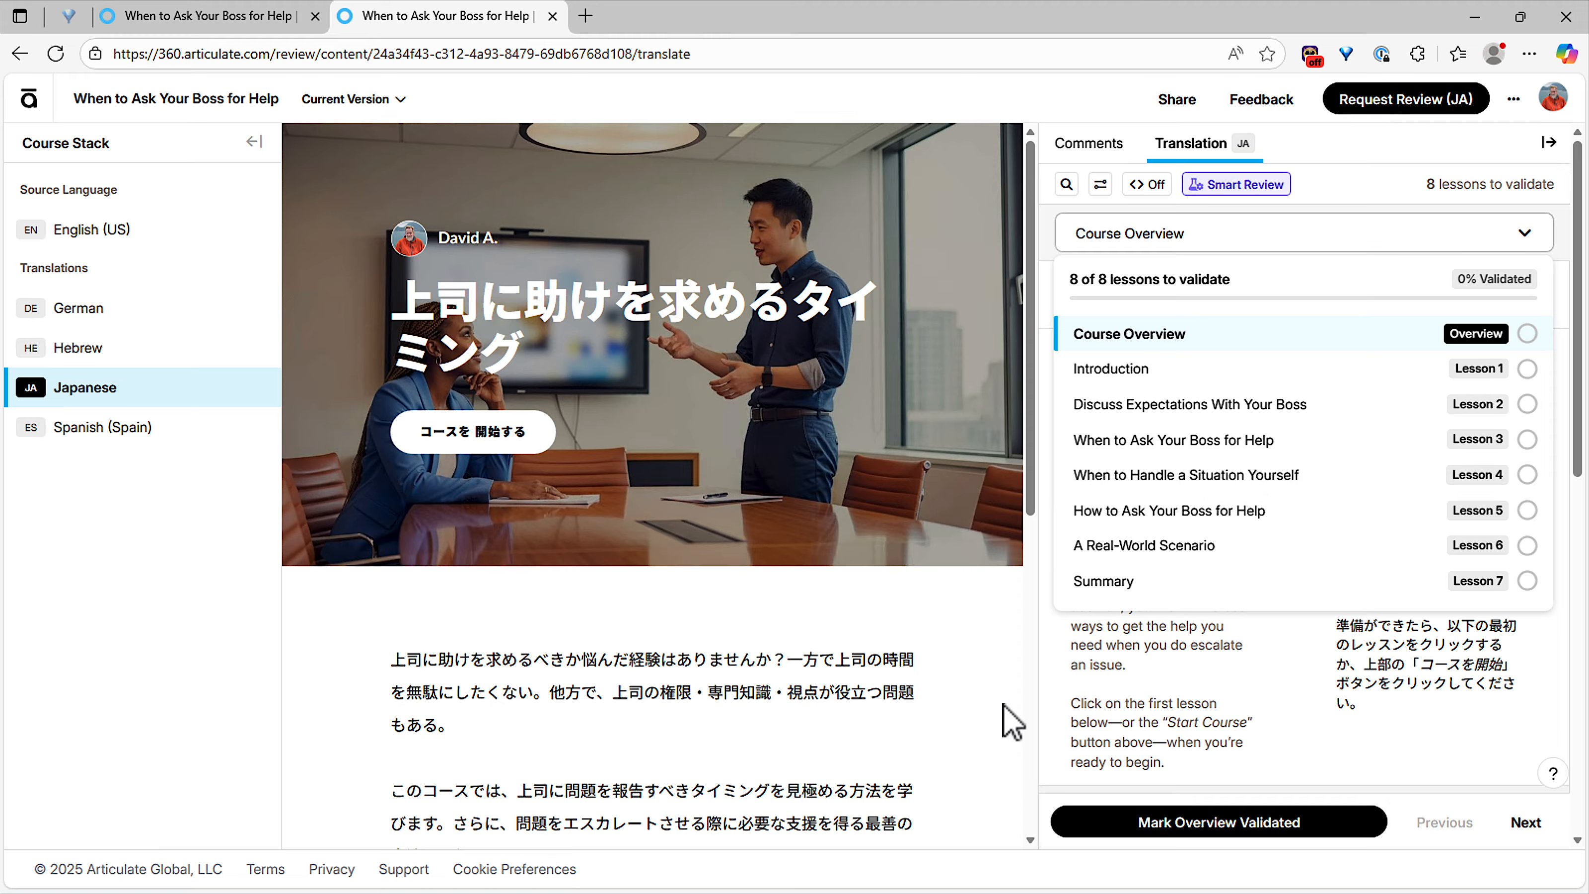
Step: Browse Japanese Lessons 4 and 5, then switch to the Spanish (Spain) version
{"action": "left_click", "coordinate": [1253, 482]}
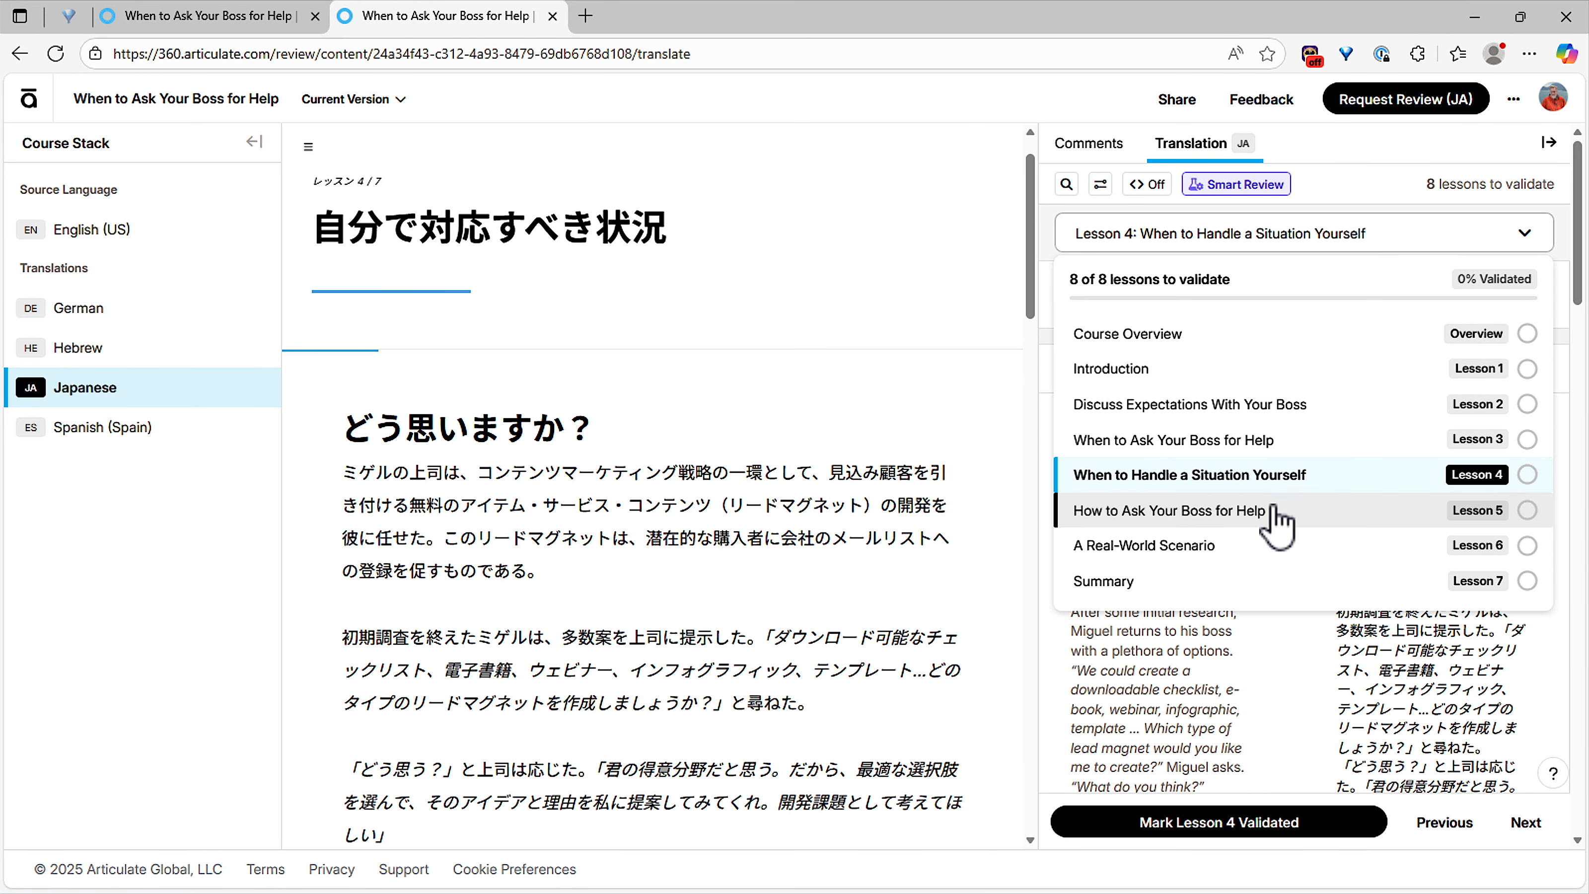
{"action": "left_click", "coordinate": [1276, 520]}
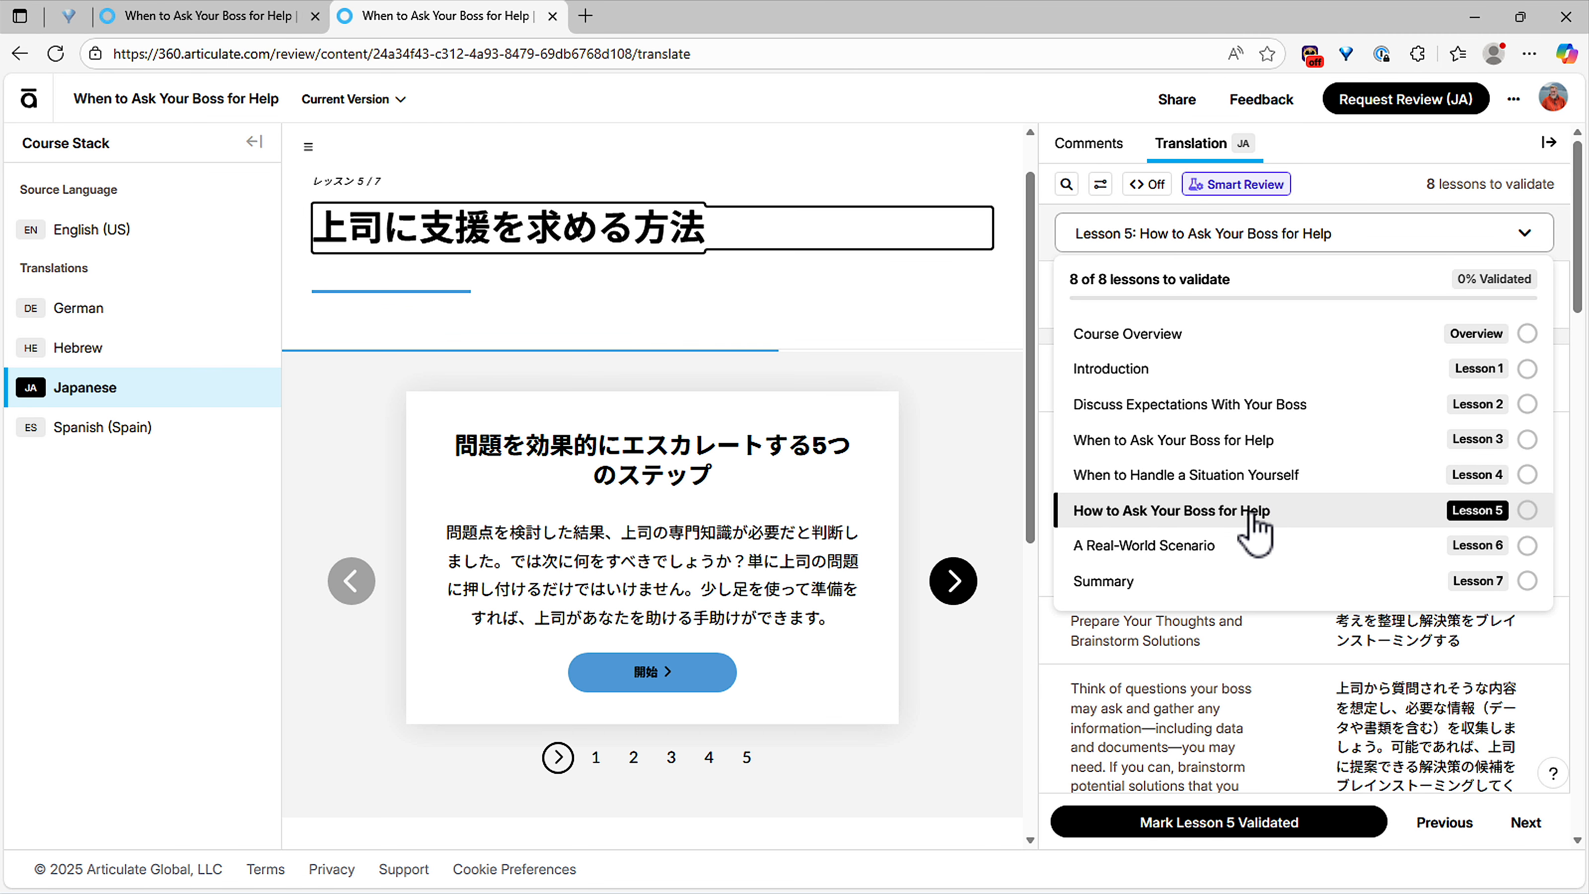
{"action": "scroll", "coordinate": [1345, 657], "scroll_direction": "down", "scroll_amount": 2}
{"action": "left_click", "coordinate": [1192, 685]}
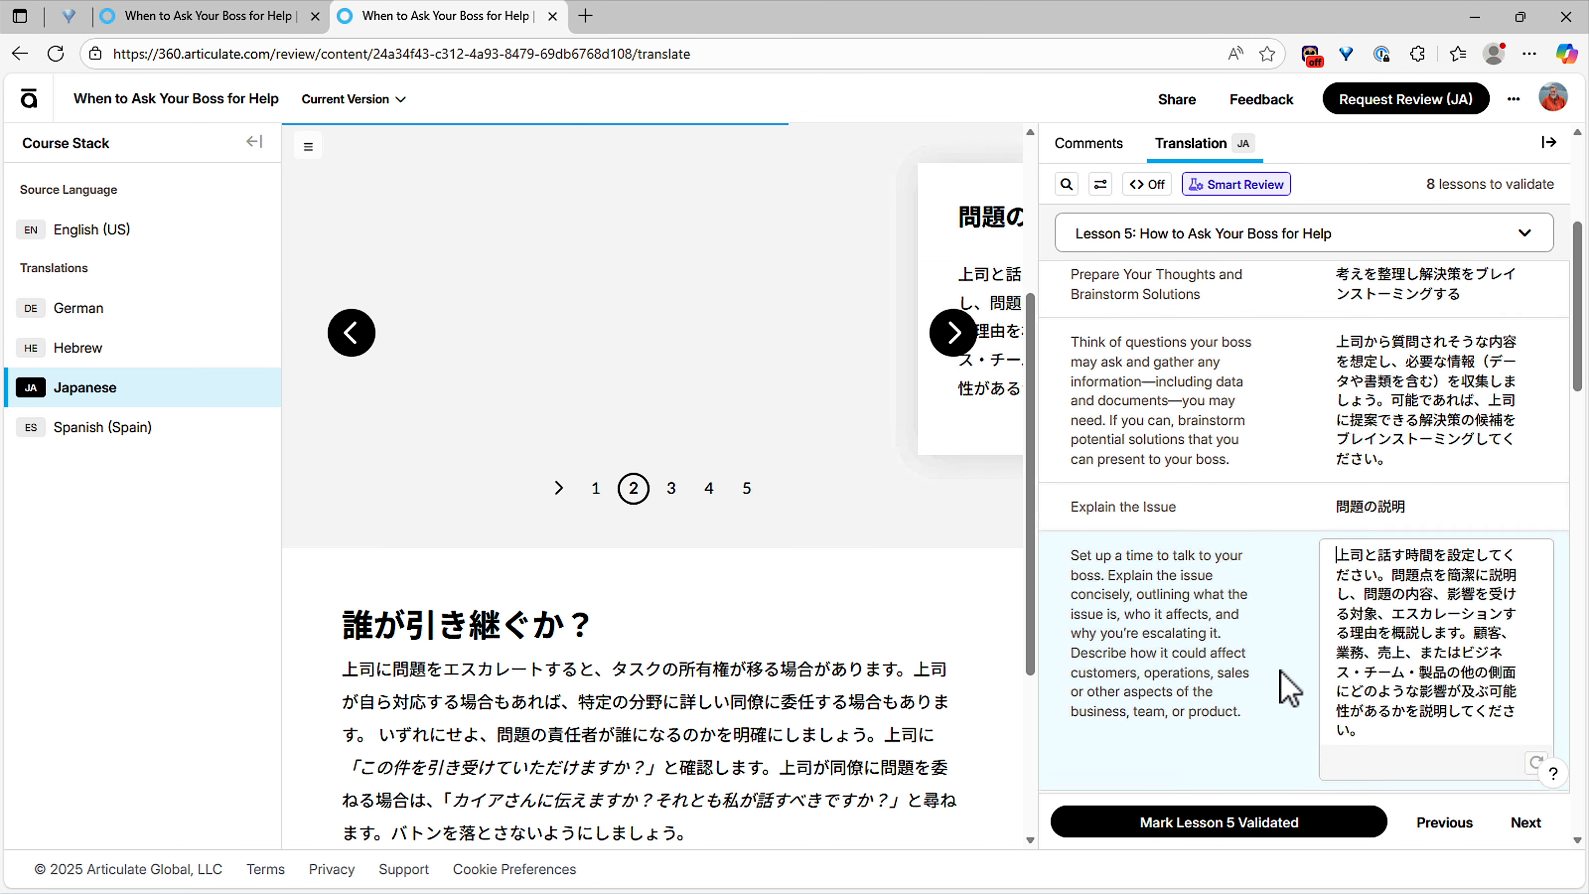
{"action": "scroll", "coordinate": [1195, 688], "scroll_direction": "down", "scroll_amount": 5}
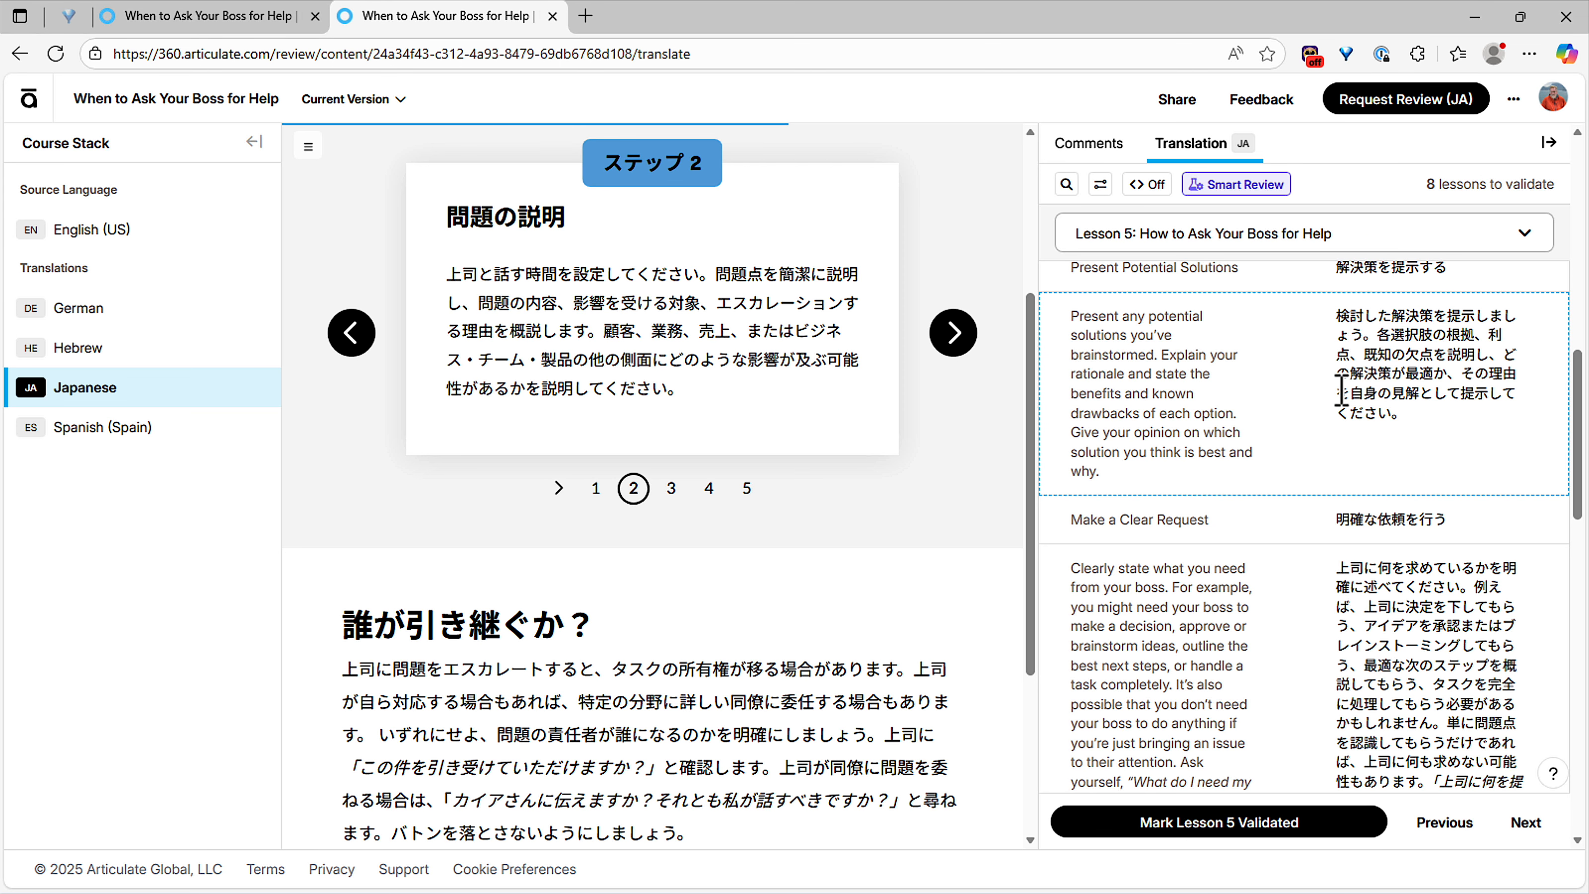
{"action": "left_click", "coordinate": [156, 438]}
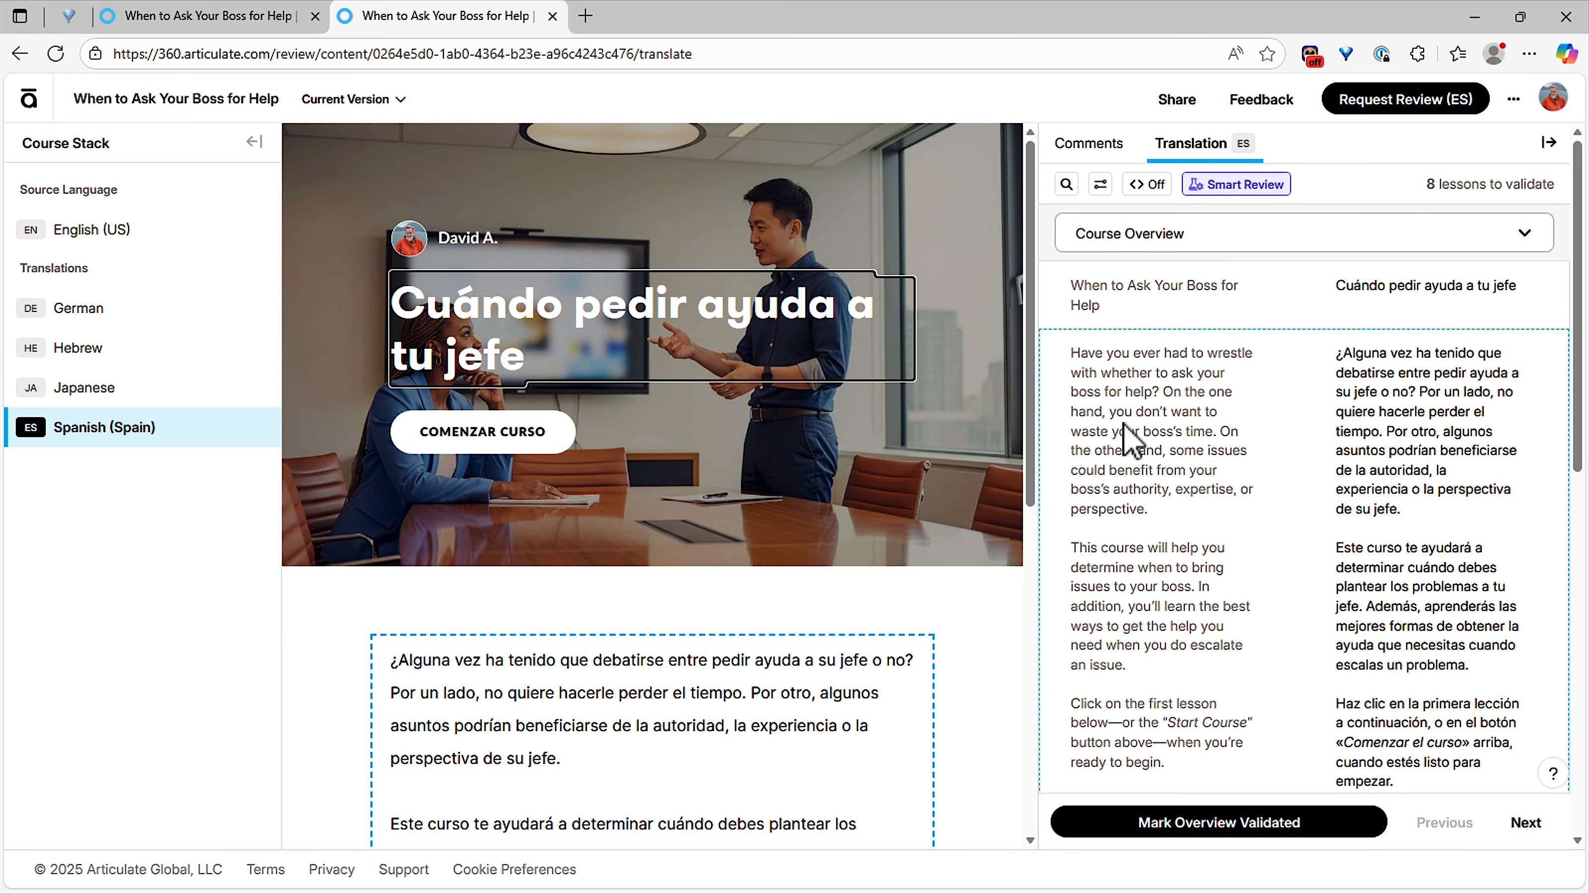
Step: Send an ES review request to the reviewer's e-mail: 'Please validate this course', due Nov 14
{"action": "left_click", "coordinate": [1408, 99]}
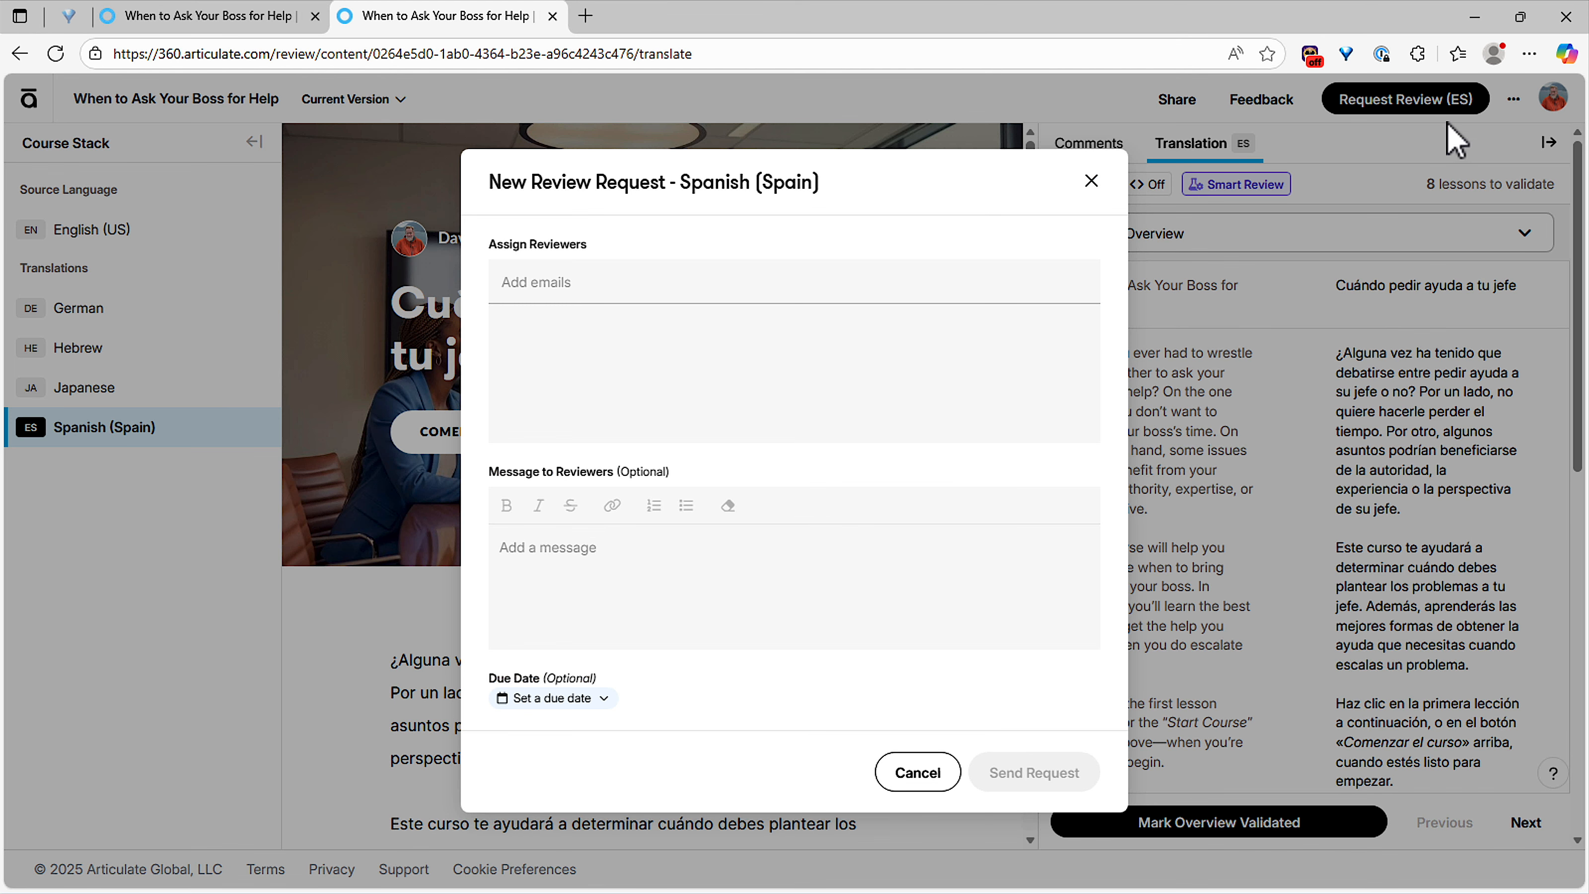
{"action": "left_click", "coordinate": [554, 285]}
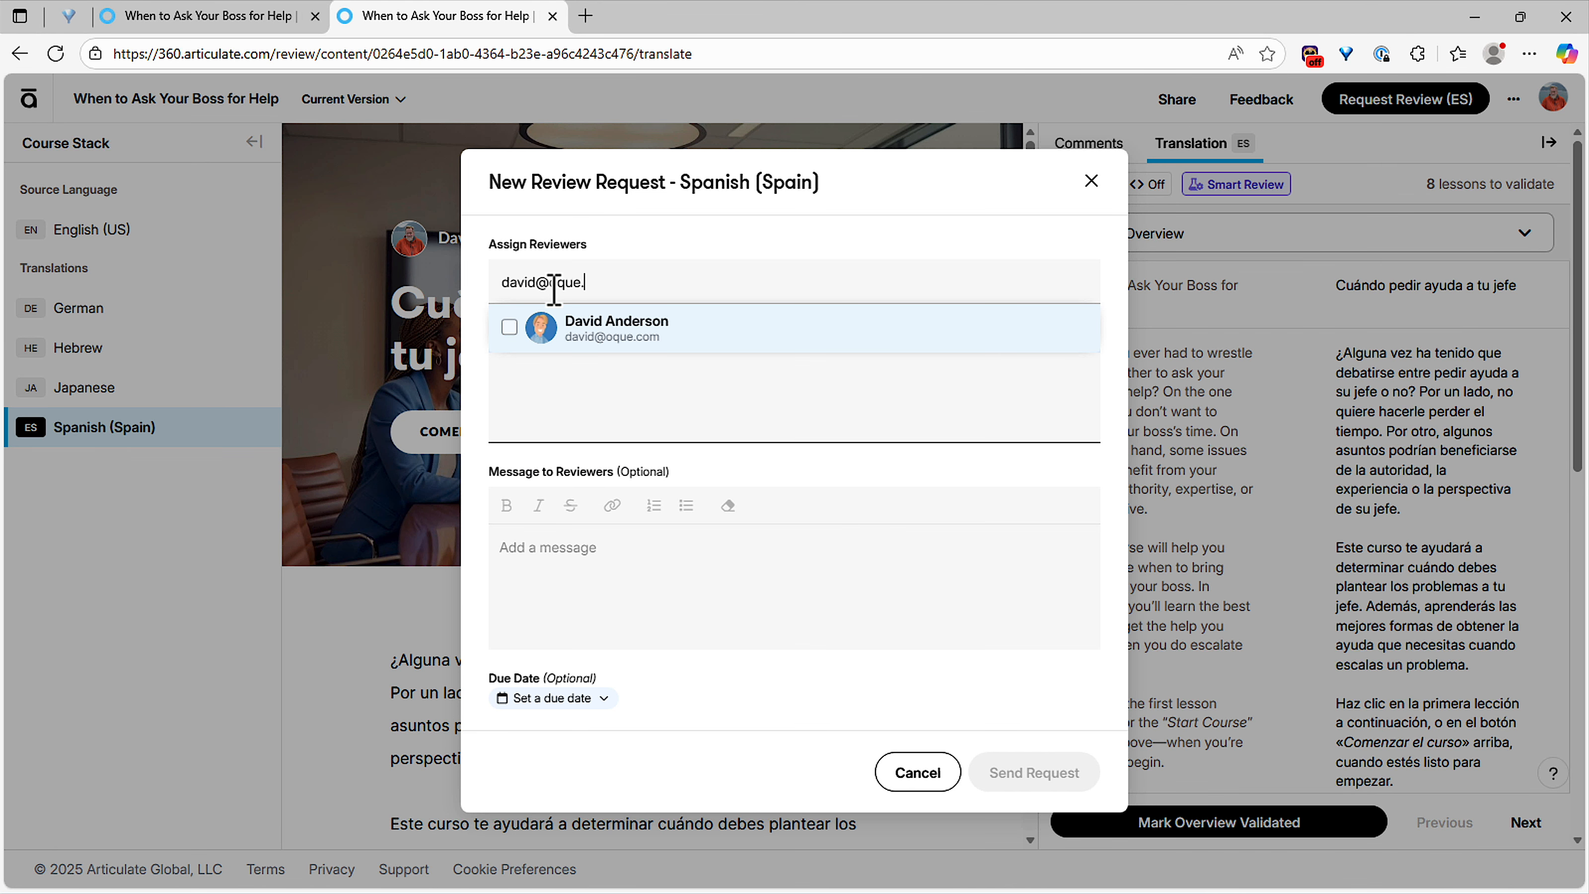
{"action": "key", "text": "Return"}
{"action": "left_click", "coordinate": [585, 549]}
{"action": "type", "text": "Please validate this course"}
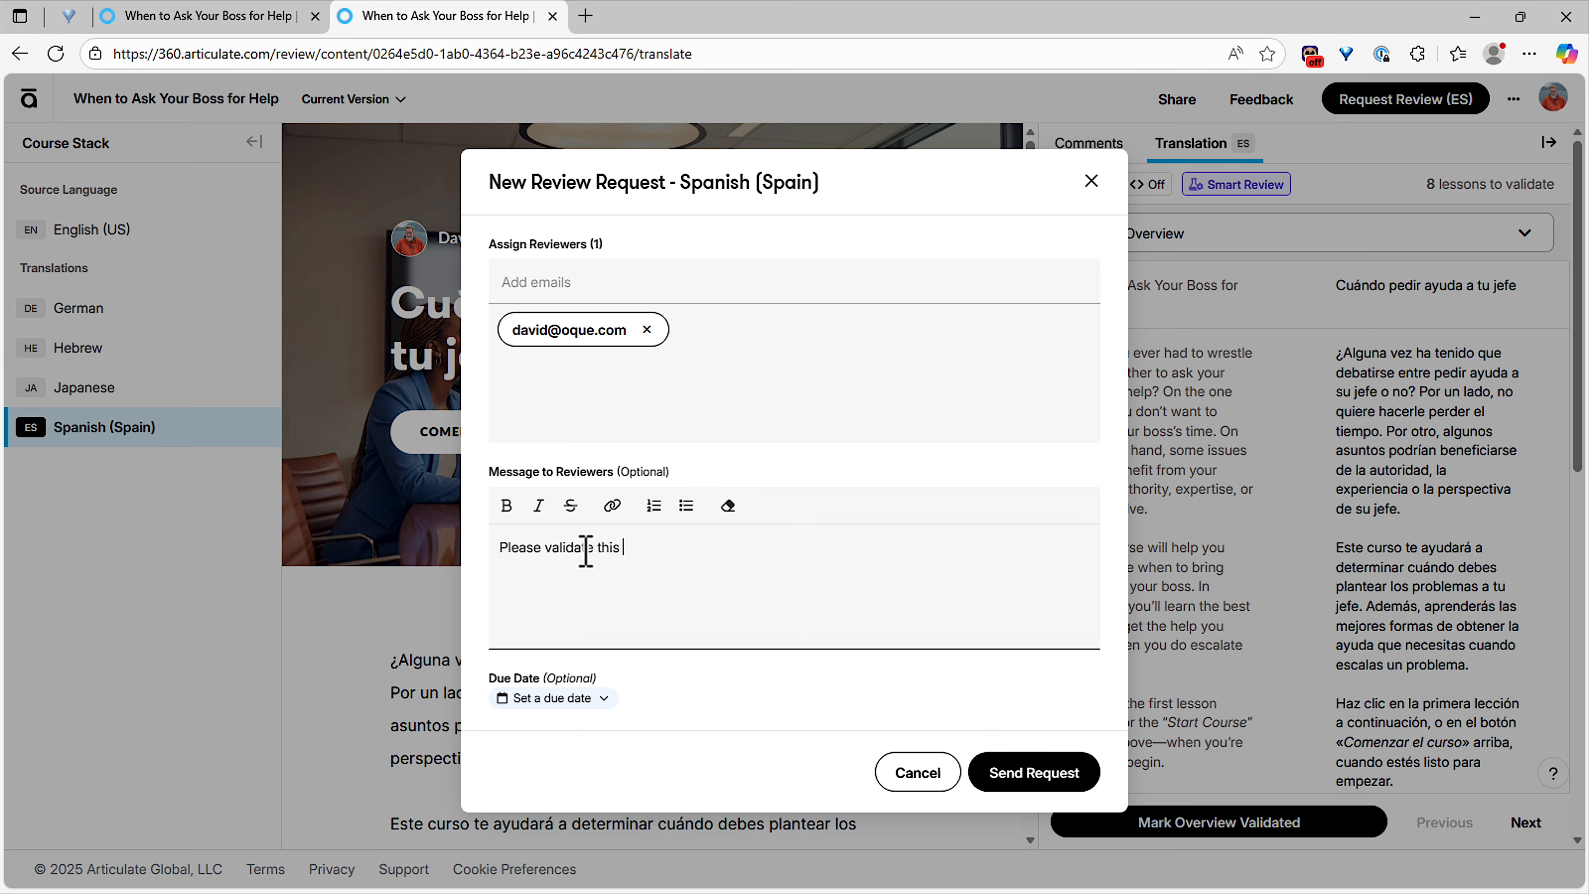
{"action": "left_click", "coordinate": [576, 710]}
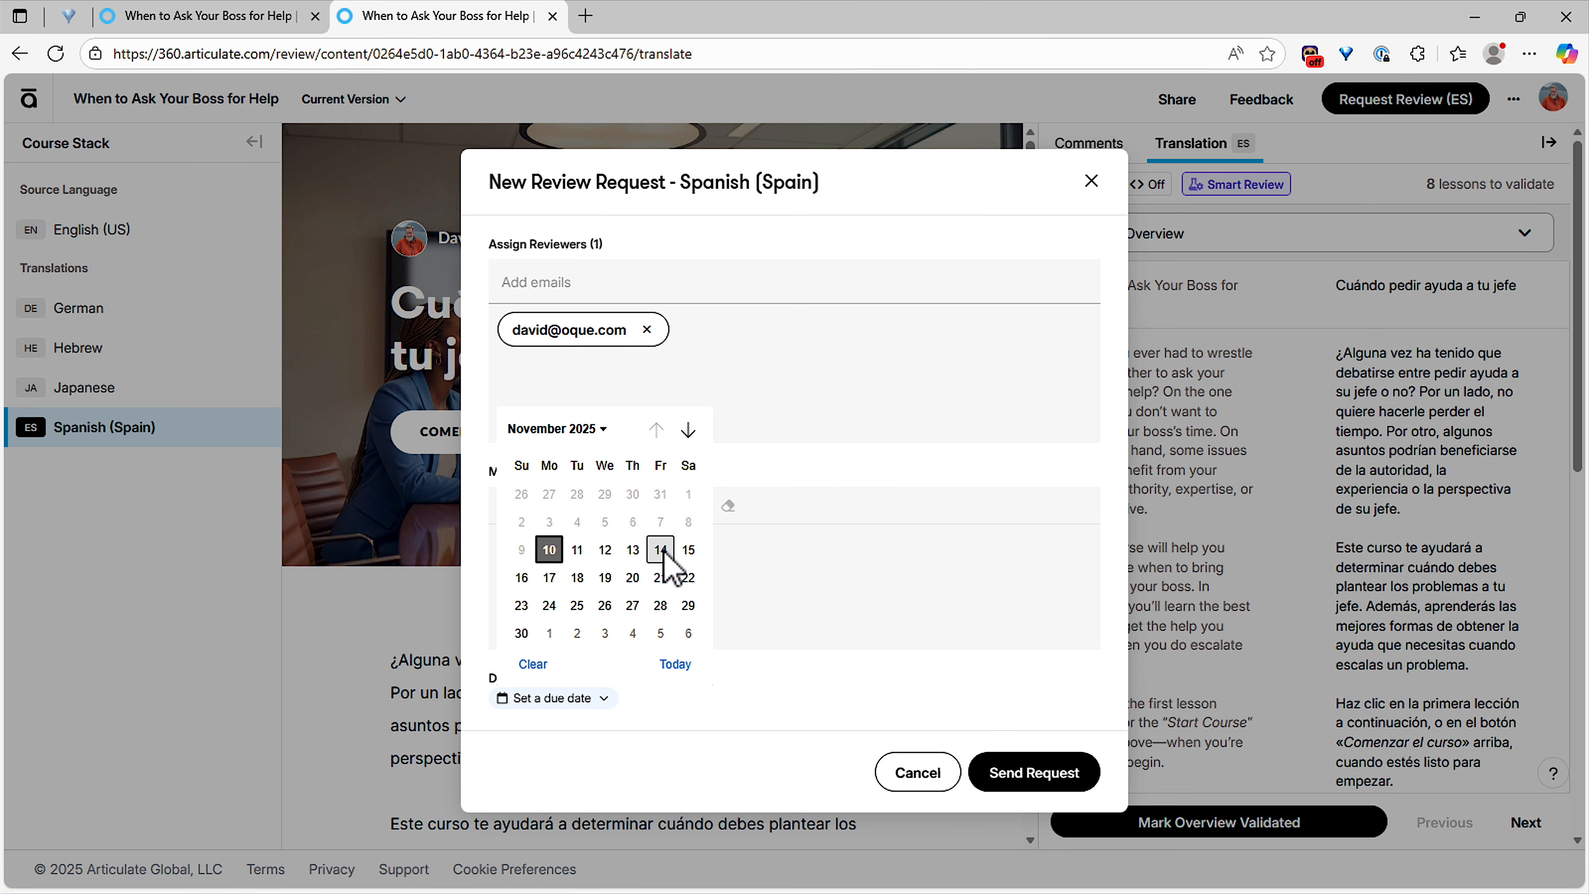
{"action": "left_click", "coordinate": [744, 551]}
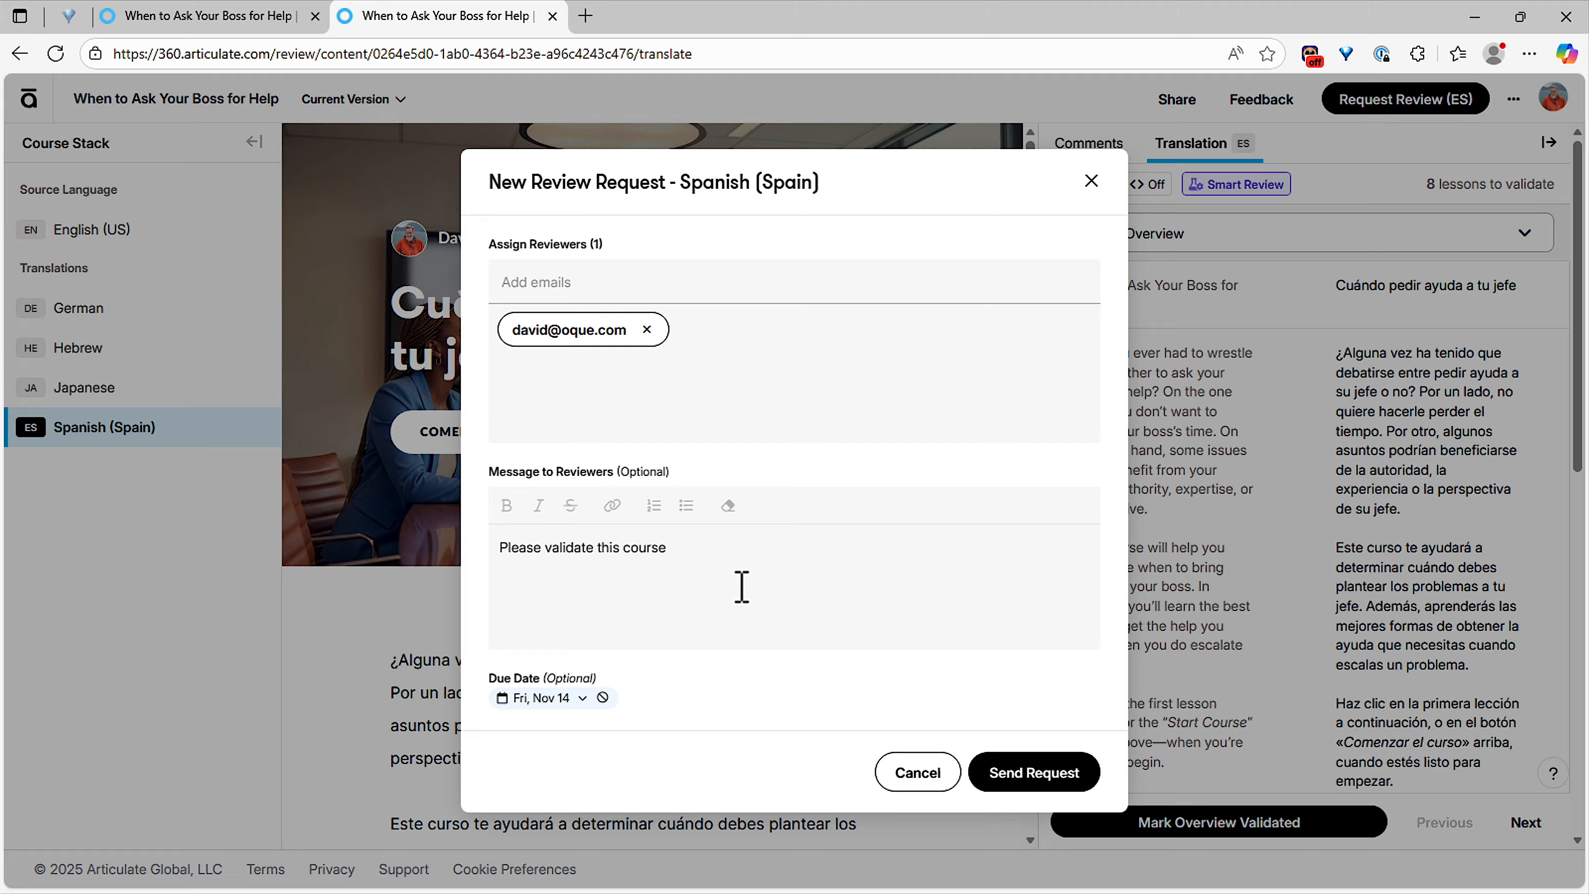
{"action": "left_click", "coordinate": [1026, 784]}
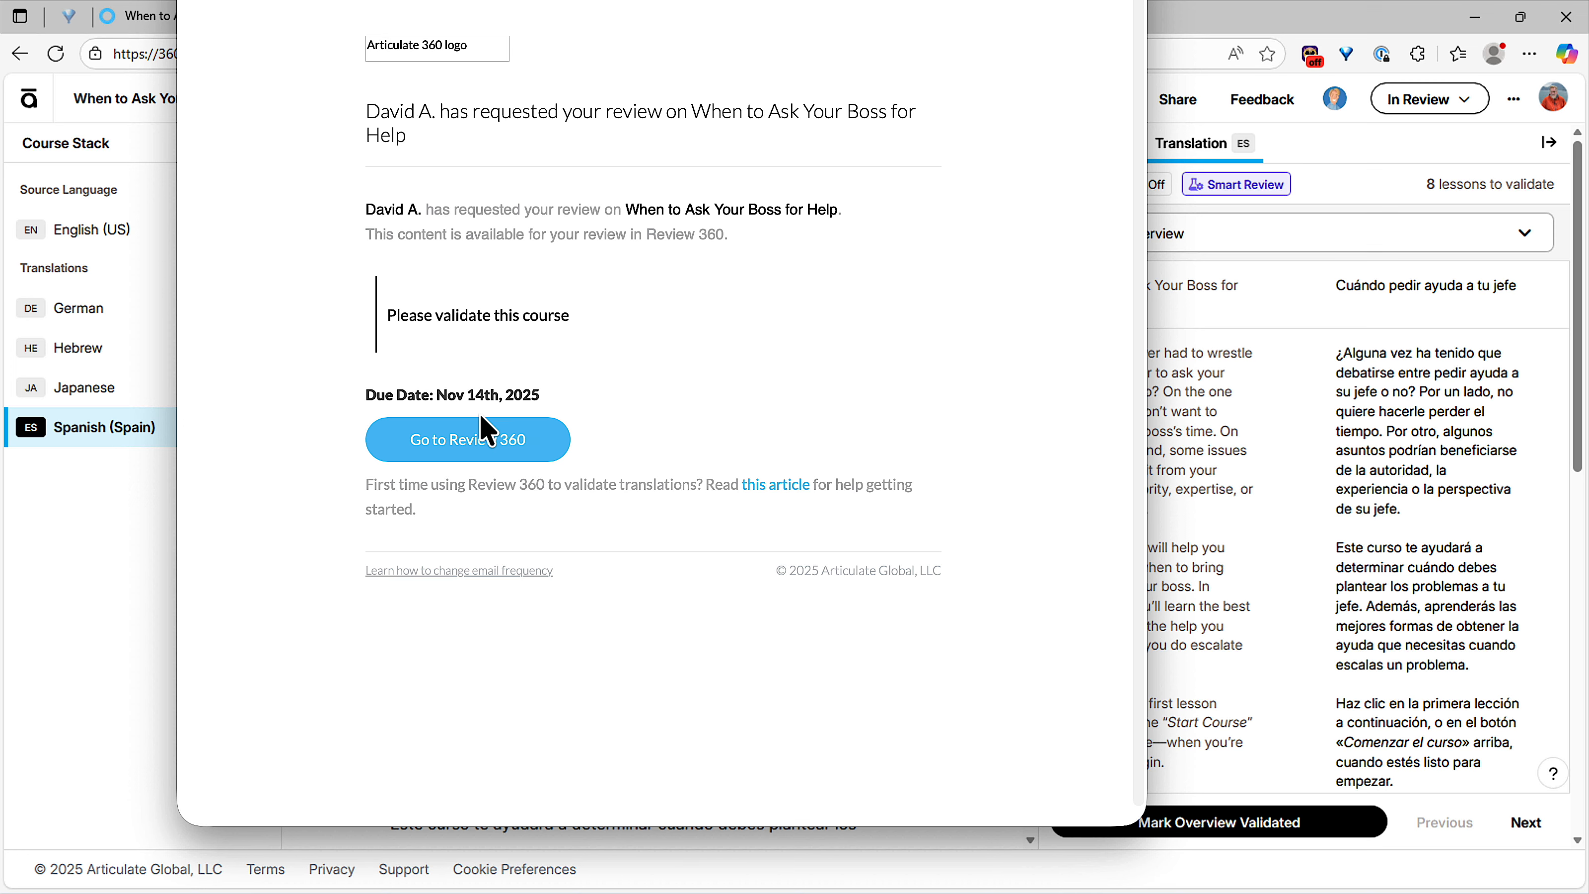
Step: Open the assigned Spanish course review from the invitation email's Go to Review 360 button
{"action": "left_click", "coordinate": [477, 448]}
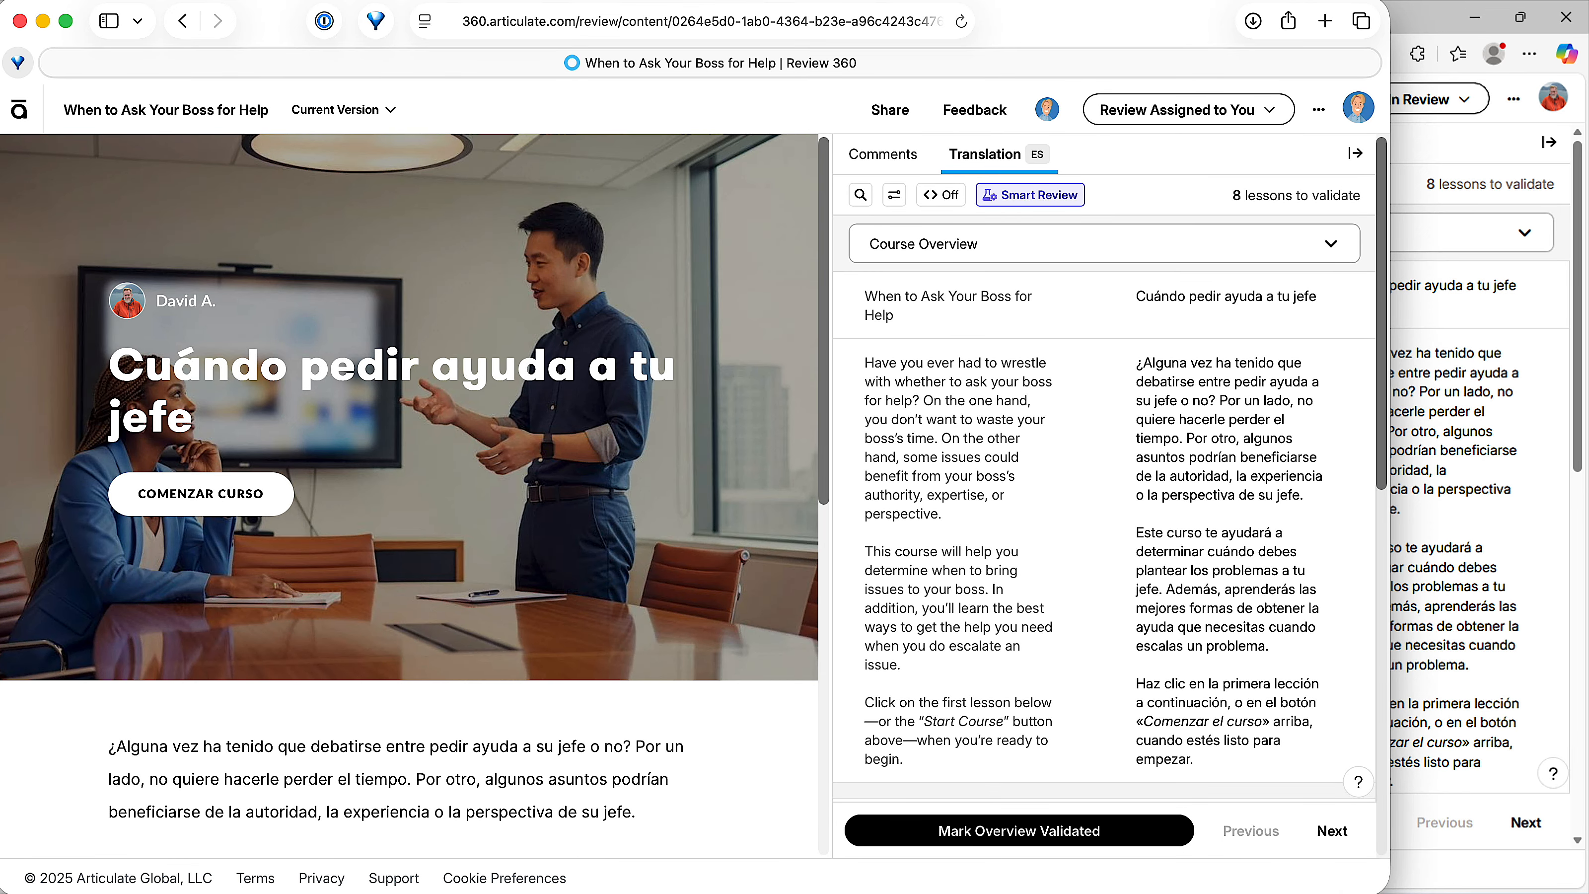
Step: Widen the browser window and Translation panel, then glance at the lesson list
{"action": "left_click_drag", "start_coordinate": [1390, 882], "coordinate": [1585, 891]}
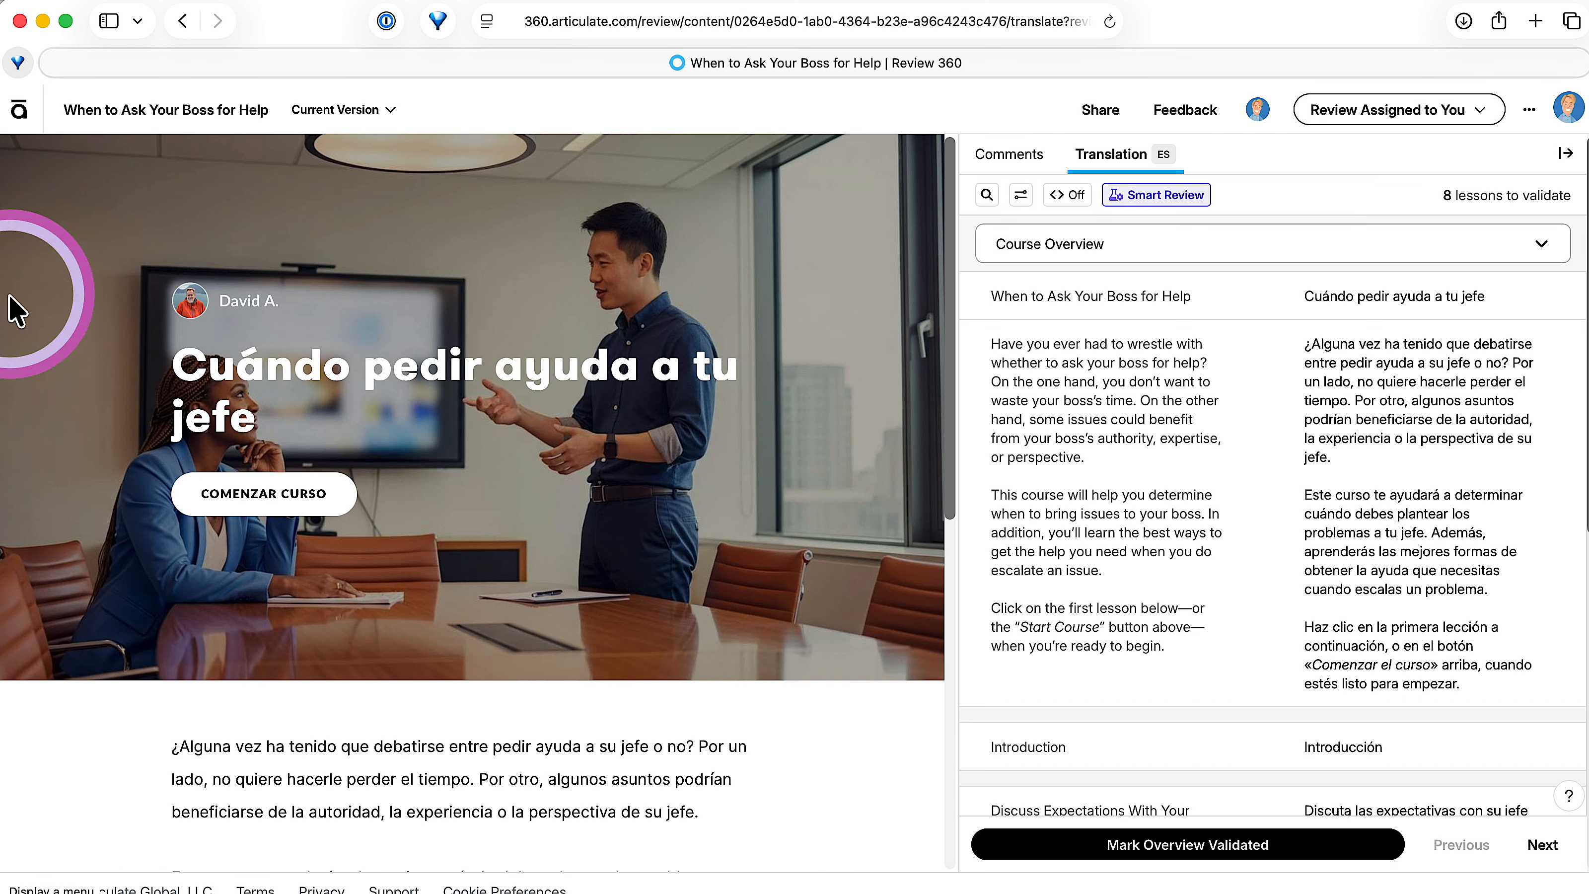
{"action": "left_click_drag", "start_coordinate": [5, 374], "coordinate": [4, 372]}
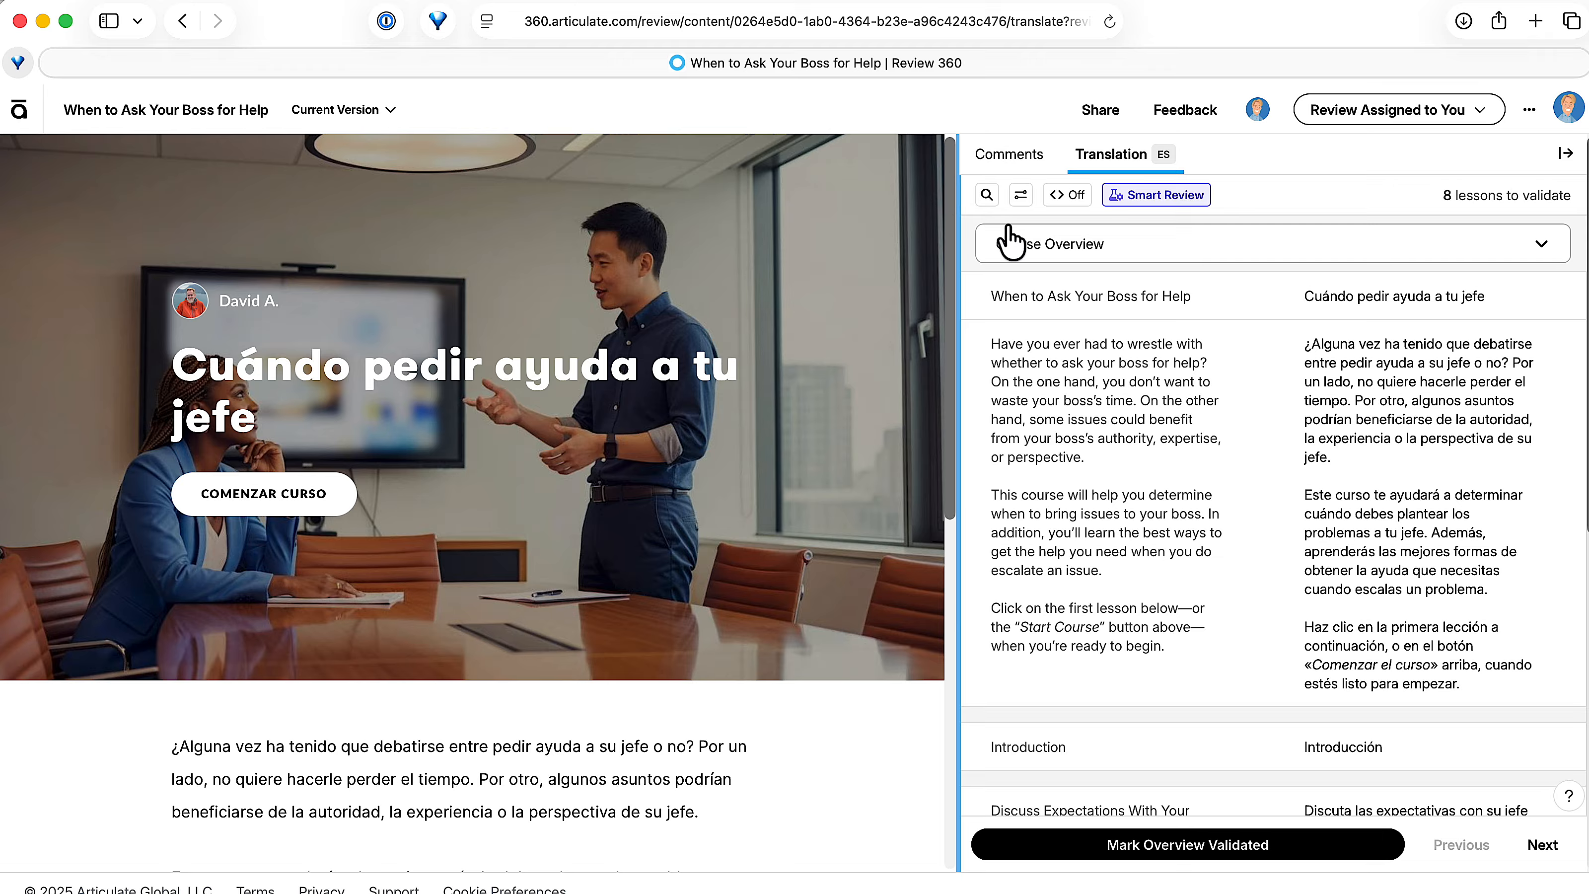
{"action": "left_click_drag", "start_coordinate": [957, 286], "coordinate": [703, 286]}
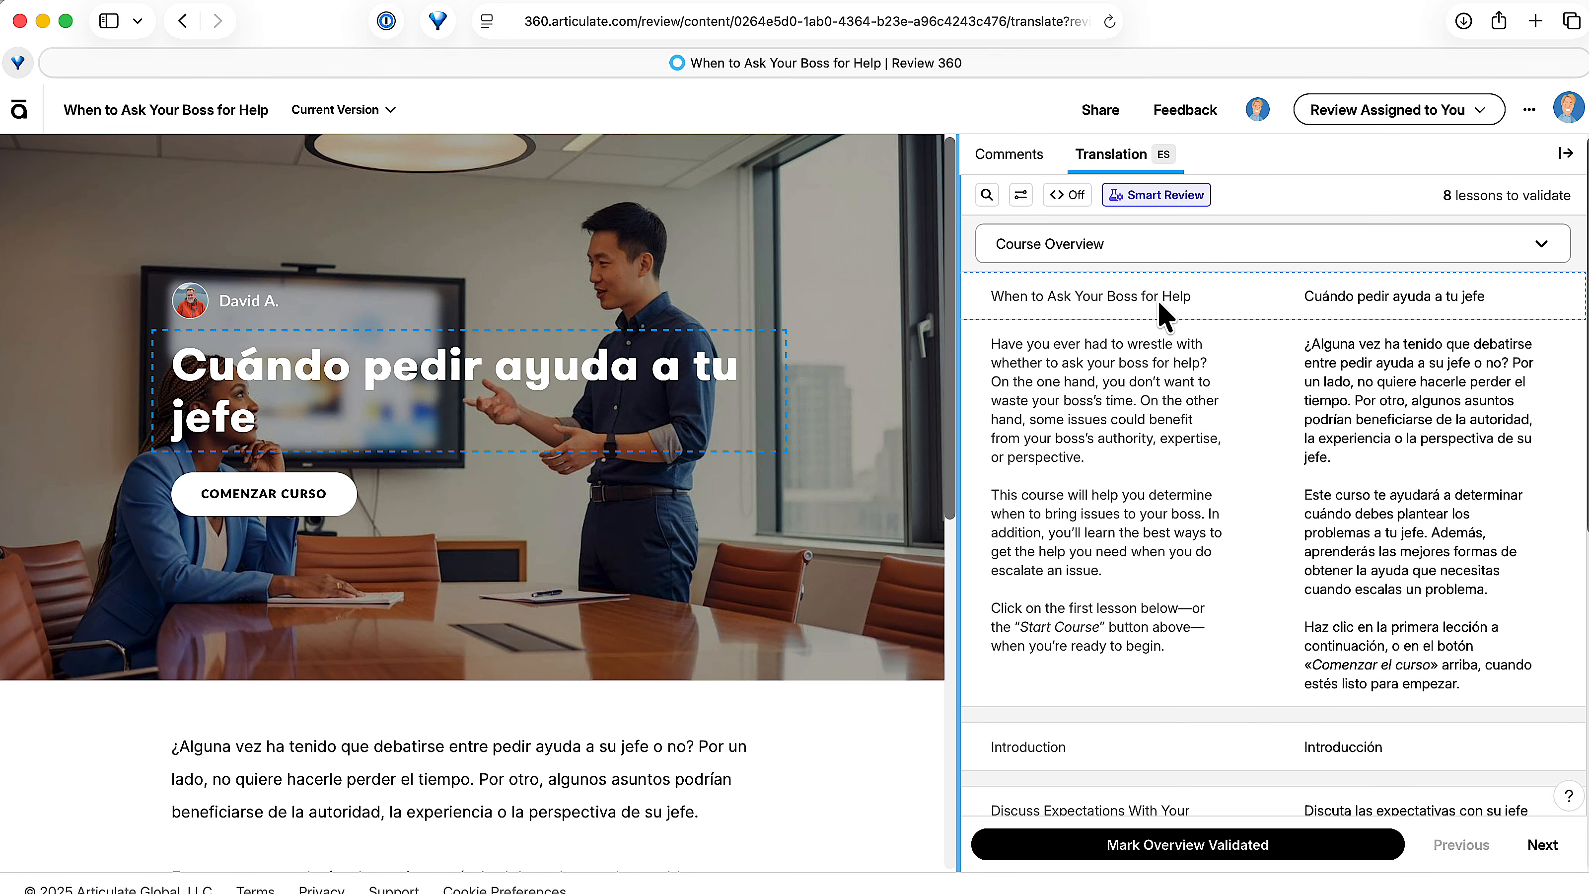
{"action": "left_click_drag", "start_coordinate": [965, 286], "coordinate": [688, 286]}
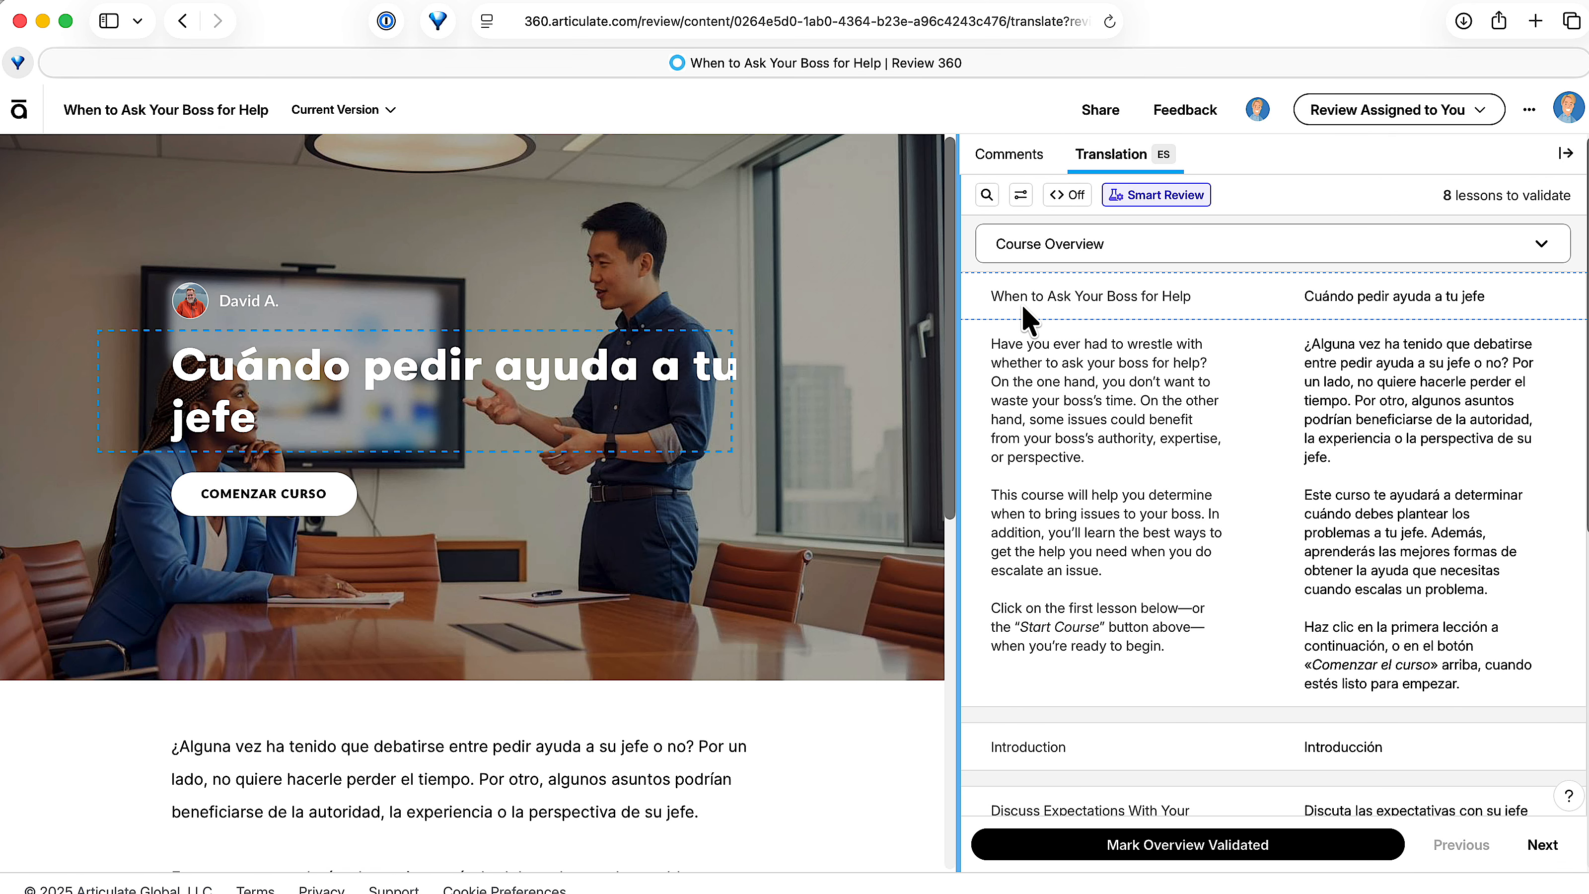
{"action": "left_click_drag", "start_coordinate": [959, 310], "coordinate": [929, 305]}
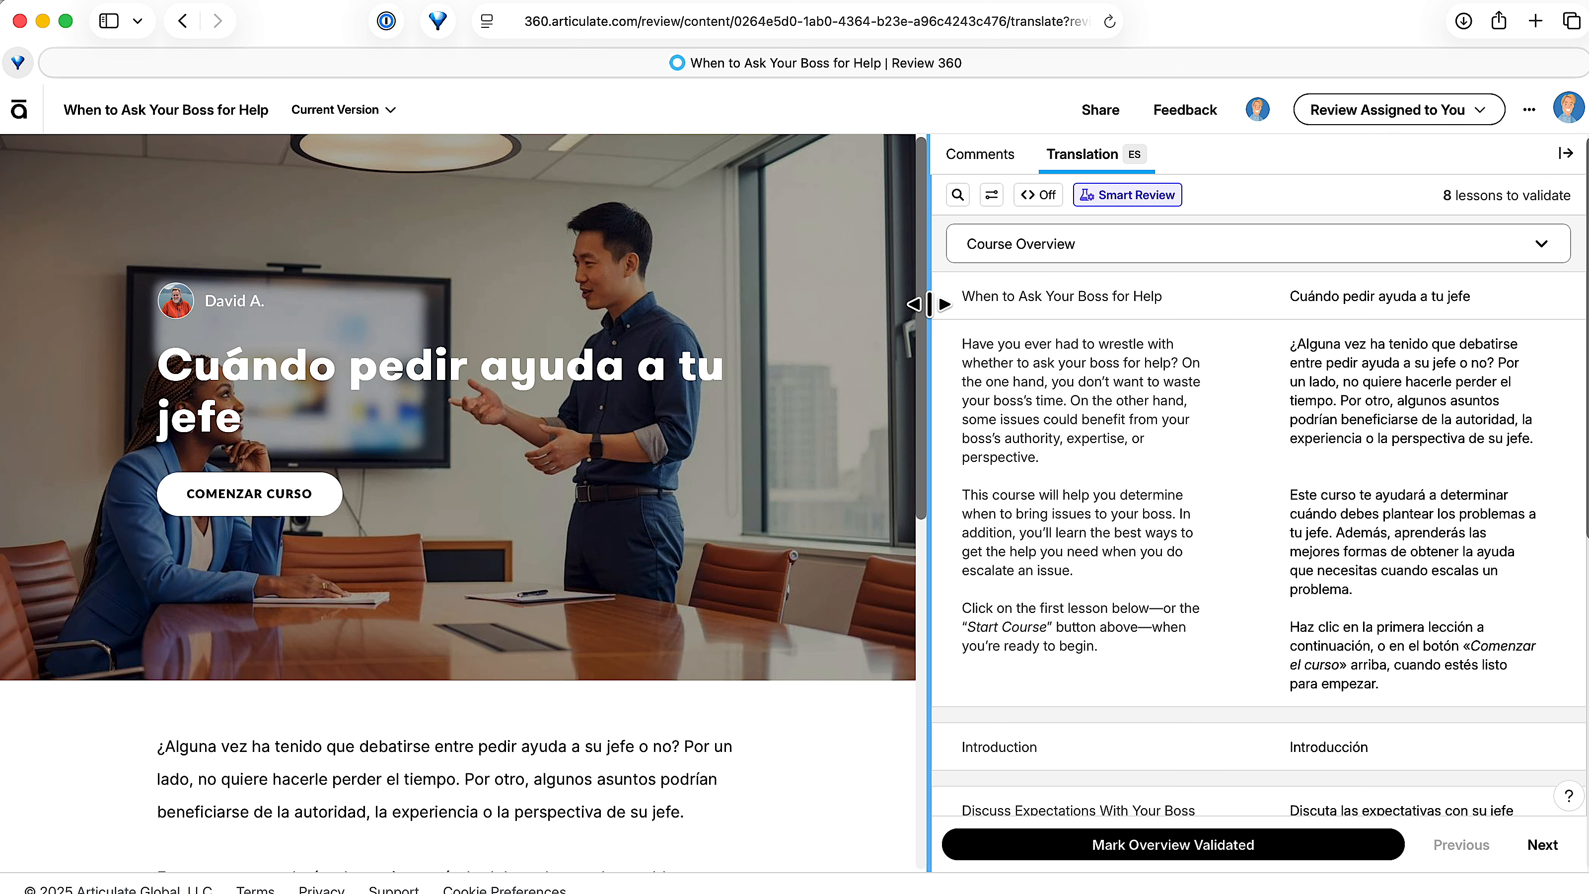
{"action": "left_click", "coordinate": [1104, 262]}
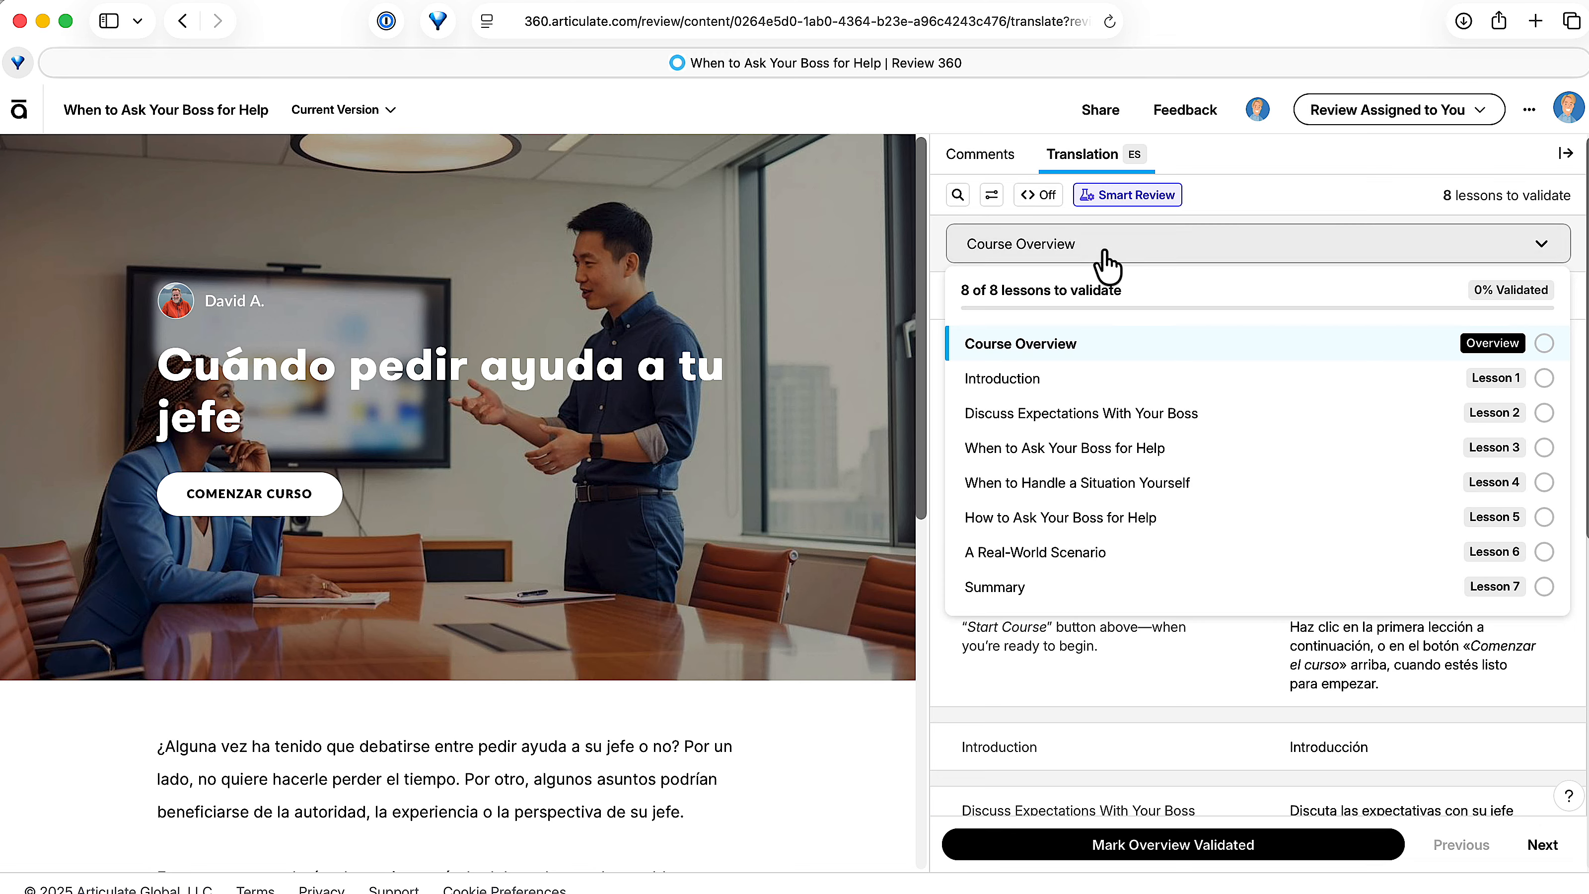
{"action": "left_click", "coordinate": [1106, 262]}
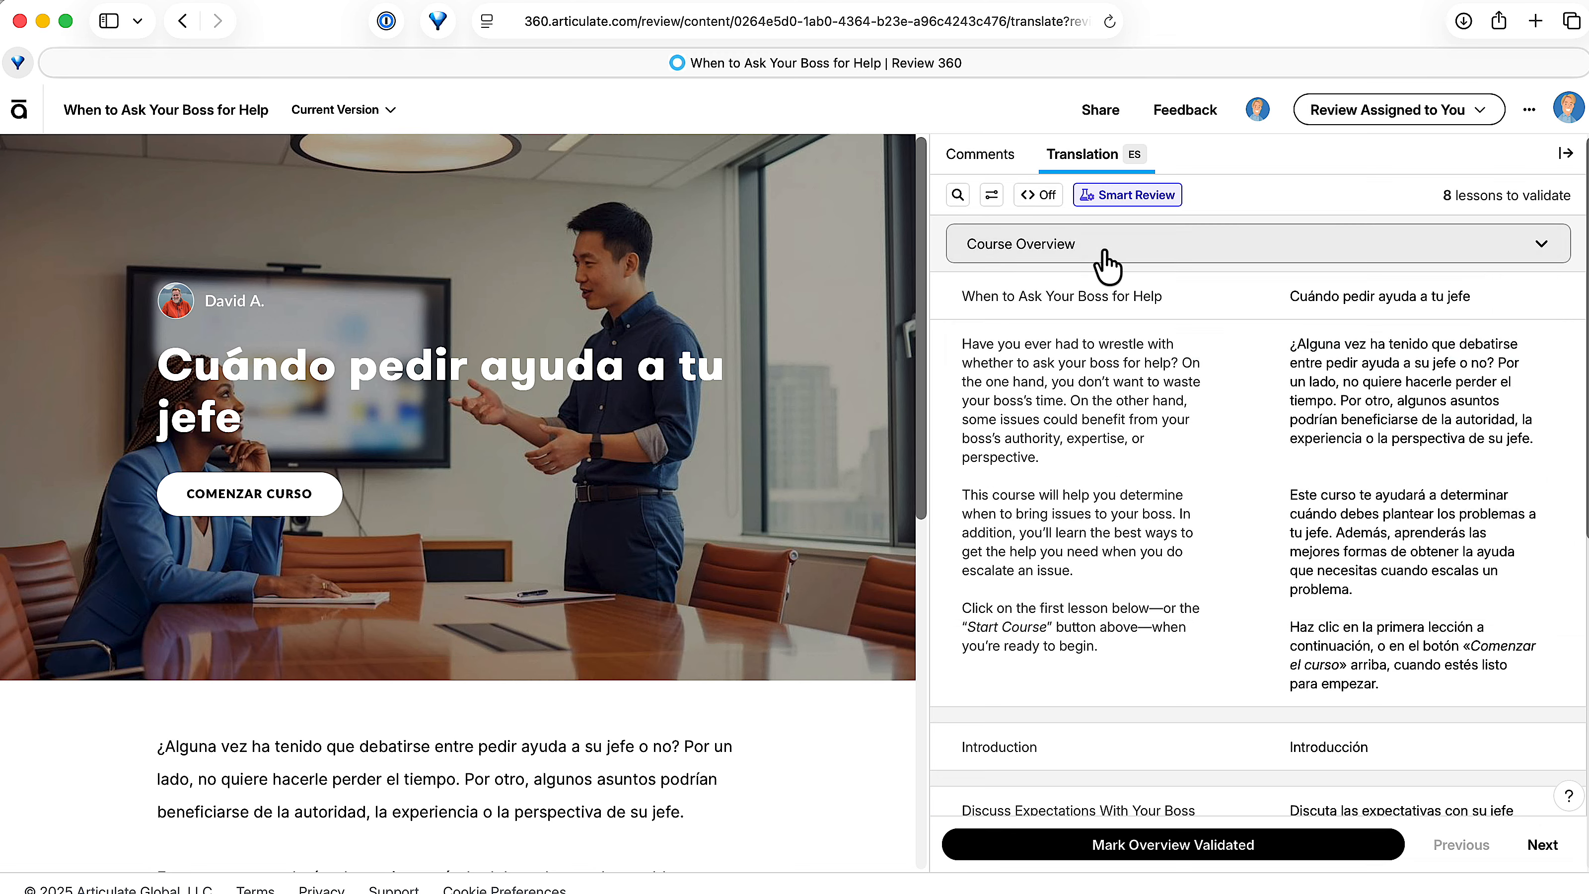
Step: Replace the Spanish course title 'Cuándo pedir ayuda a tu jefe' with 'Updates here with new text'
{"action": "double_click", "coordinate": [1342, 293]}
{"action": "triple_click", "coordinate": [1342, 294]}
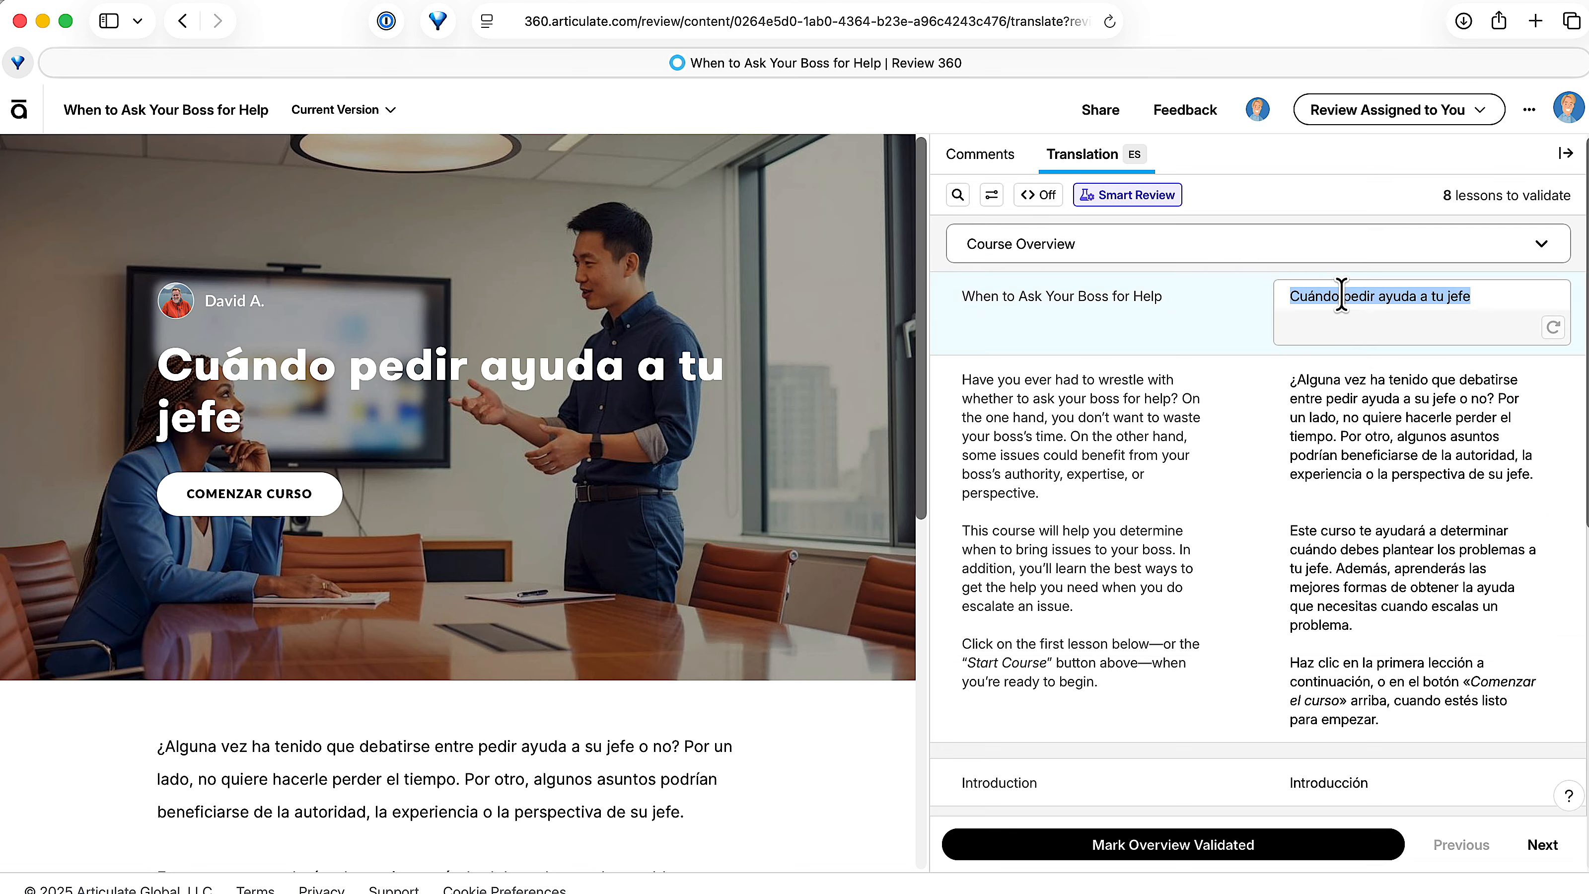
{"action": "type", "text": "Updates her"}
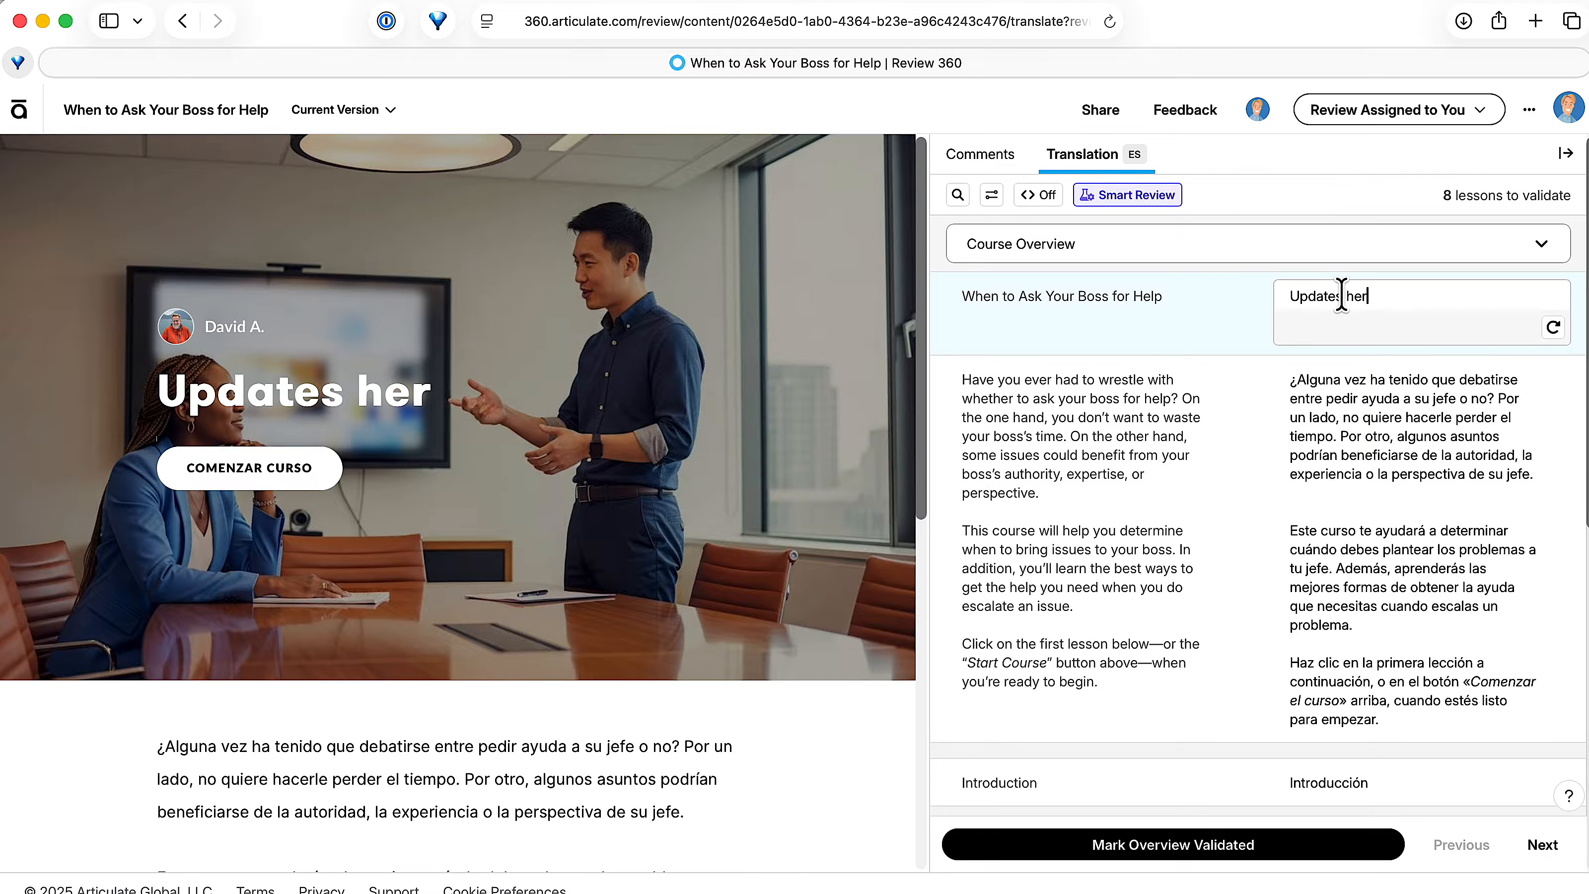
{"action": "type", "text": "e with new text"}
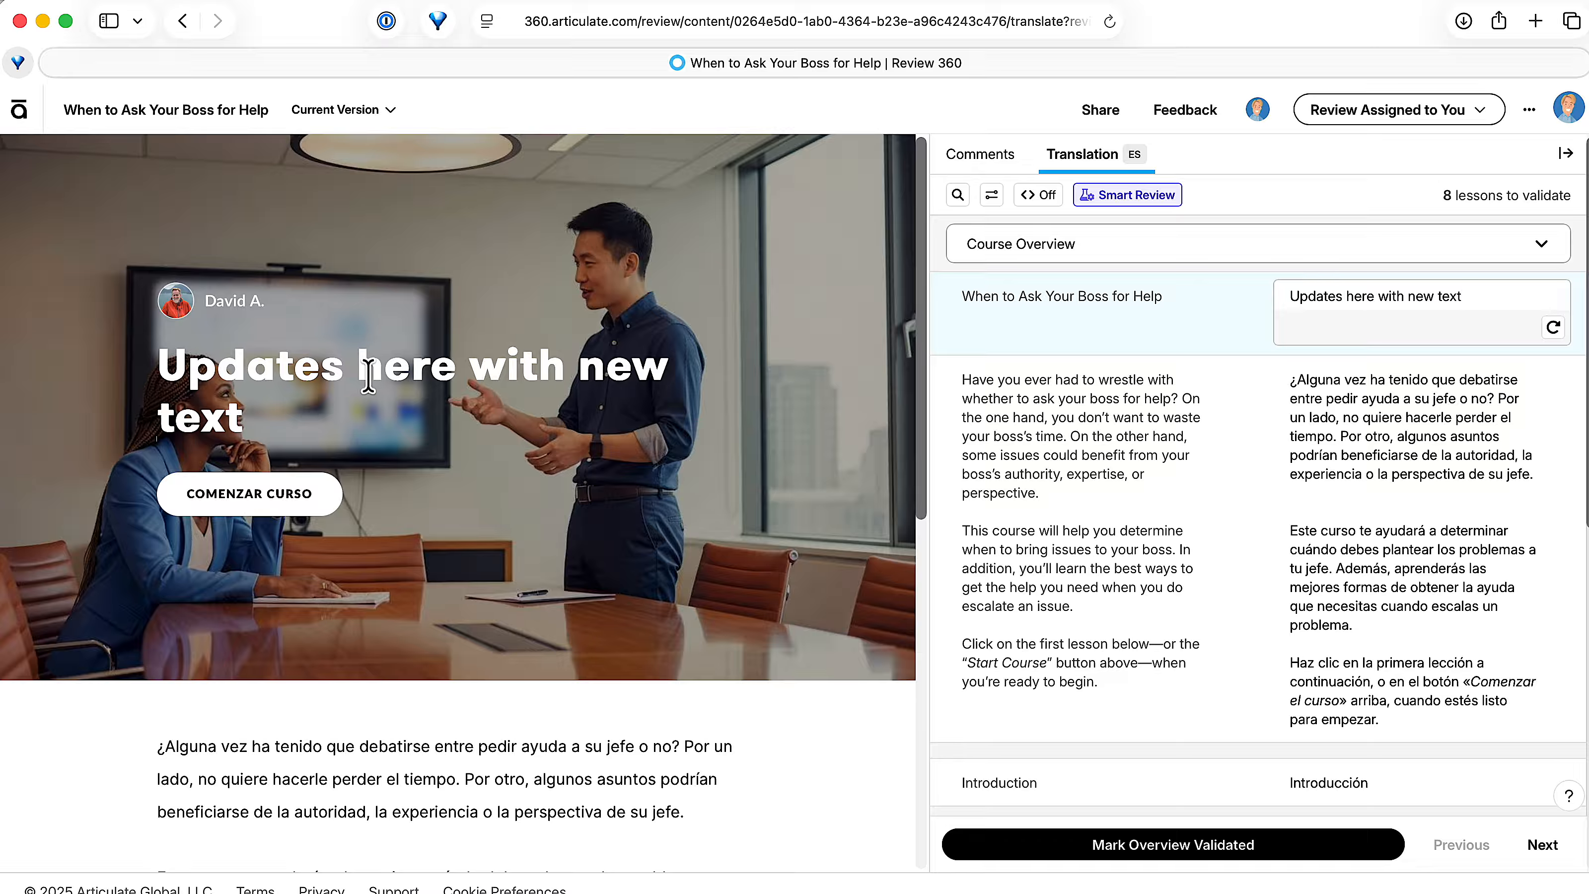
Step: Mark the Course Overview translation as validated and advance to the next lesson
{"action": "left_click", "coordinate": [1382, 418]}
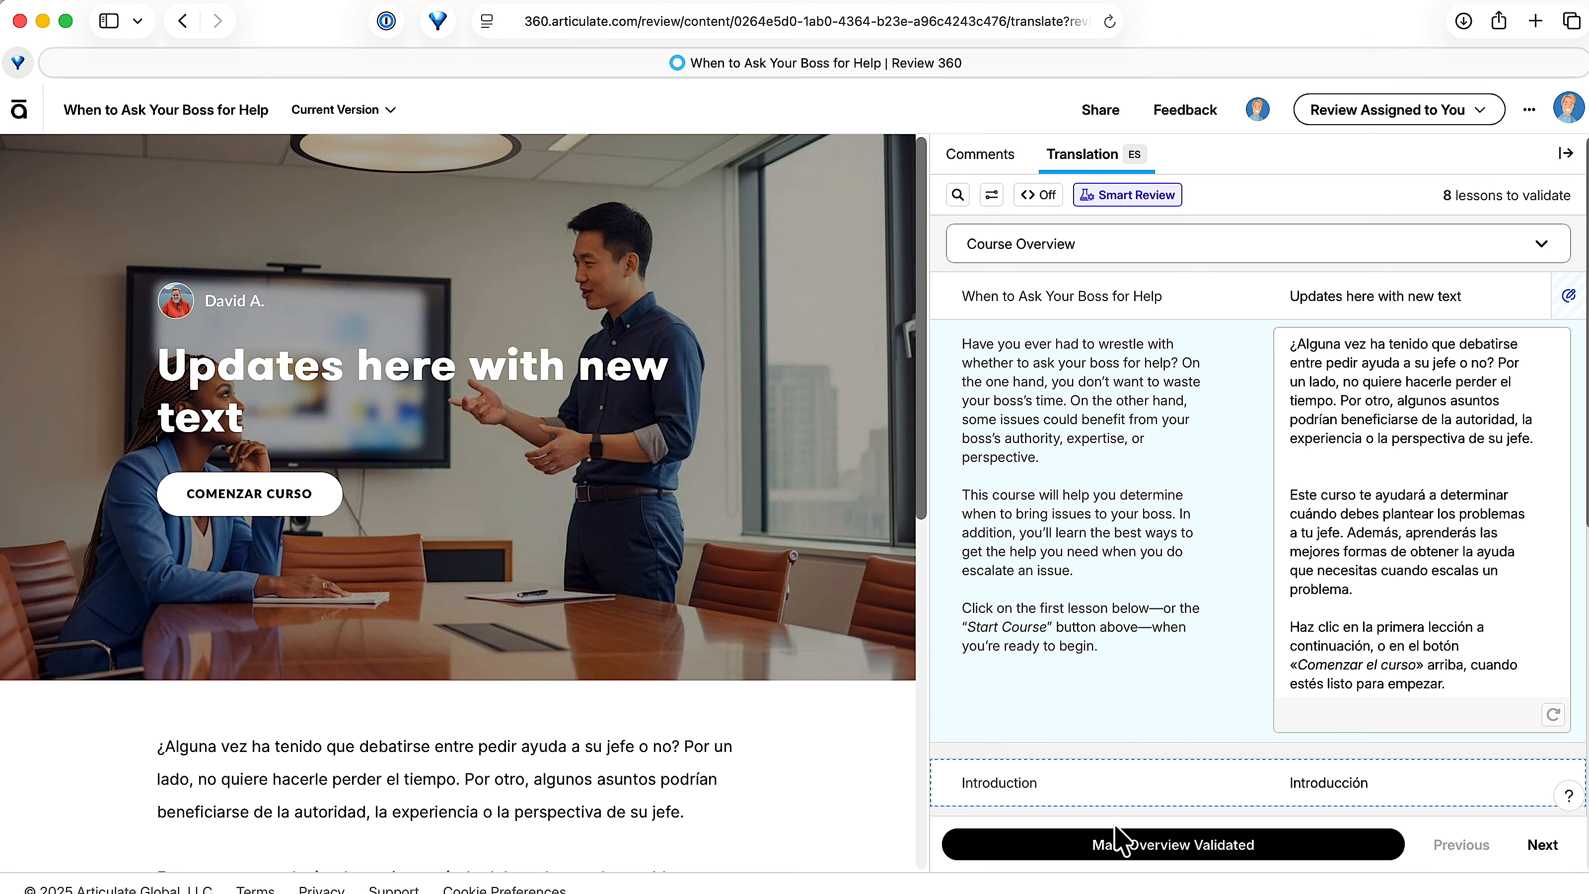
{"action": "left_click", "coordinate": [1096, 853]}
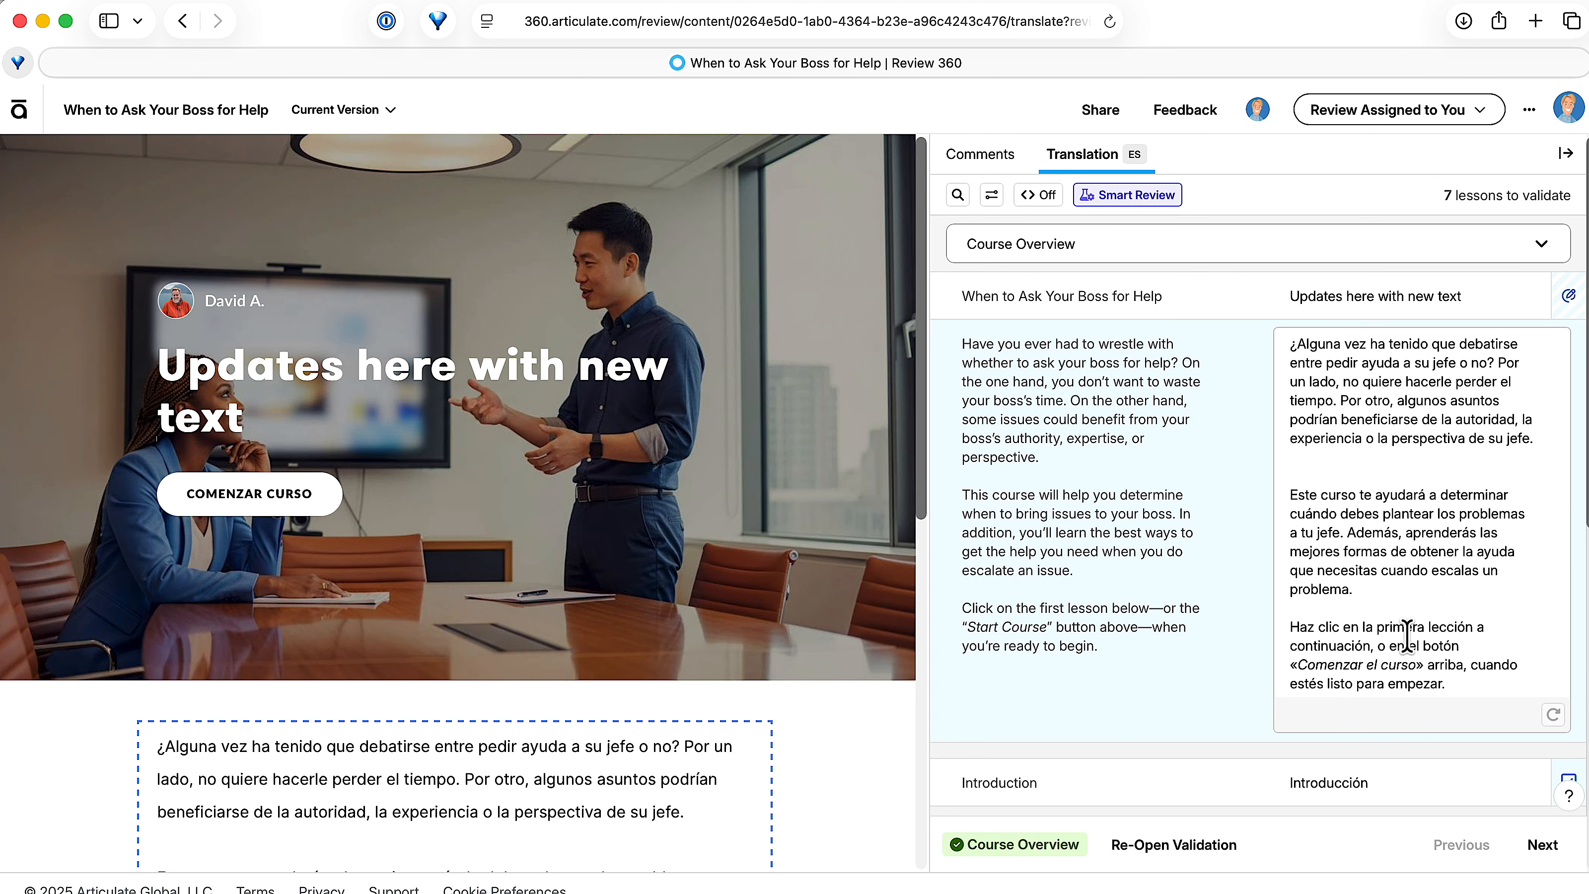
{"action": "left_click", "coordinate": [1535, 846]}
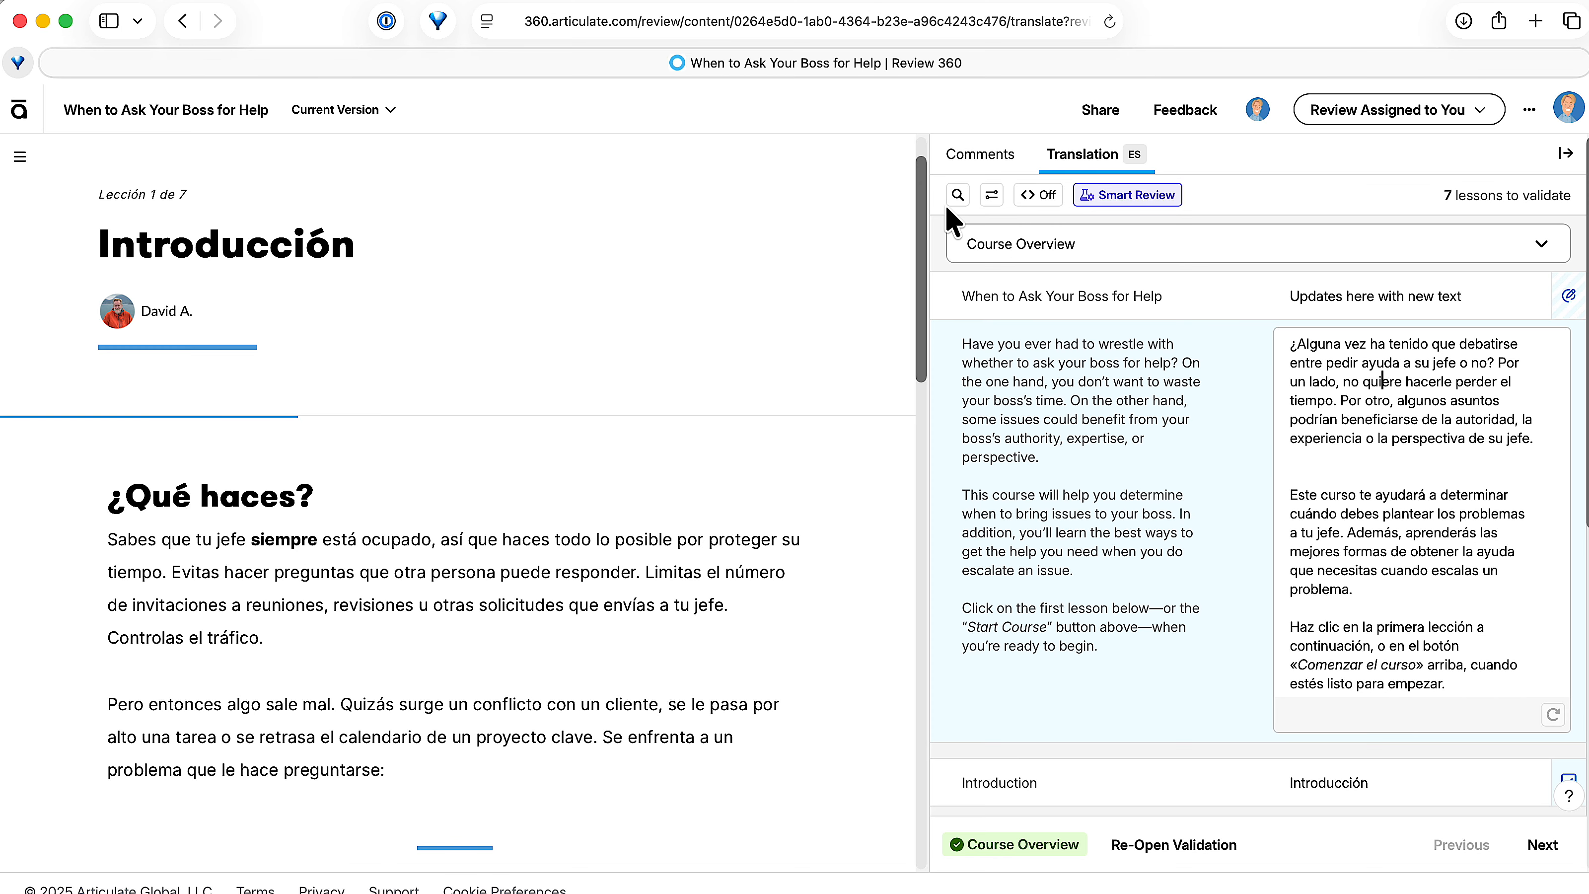
{"action": "double_click", "coordinate": [1333, 495]}
{"action": "key", "text": "super+c"}
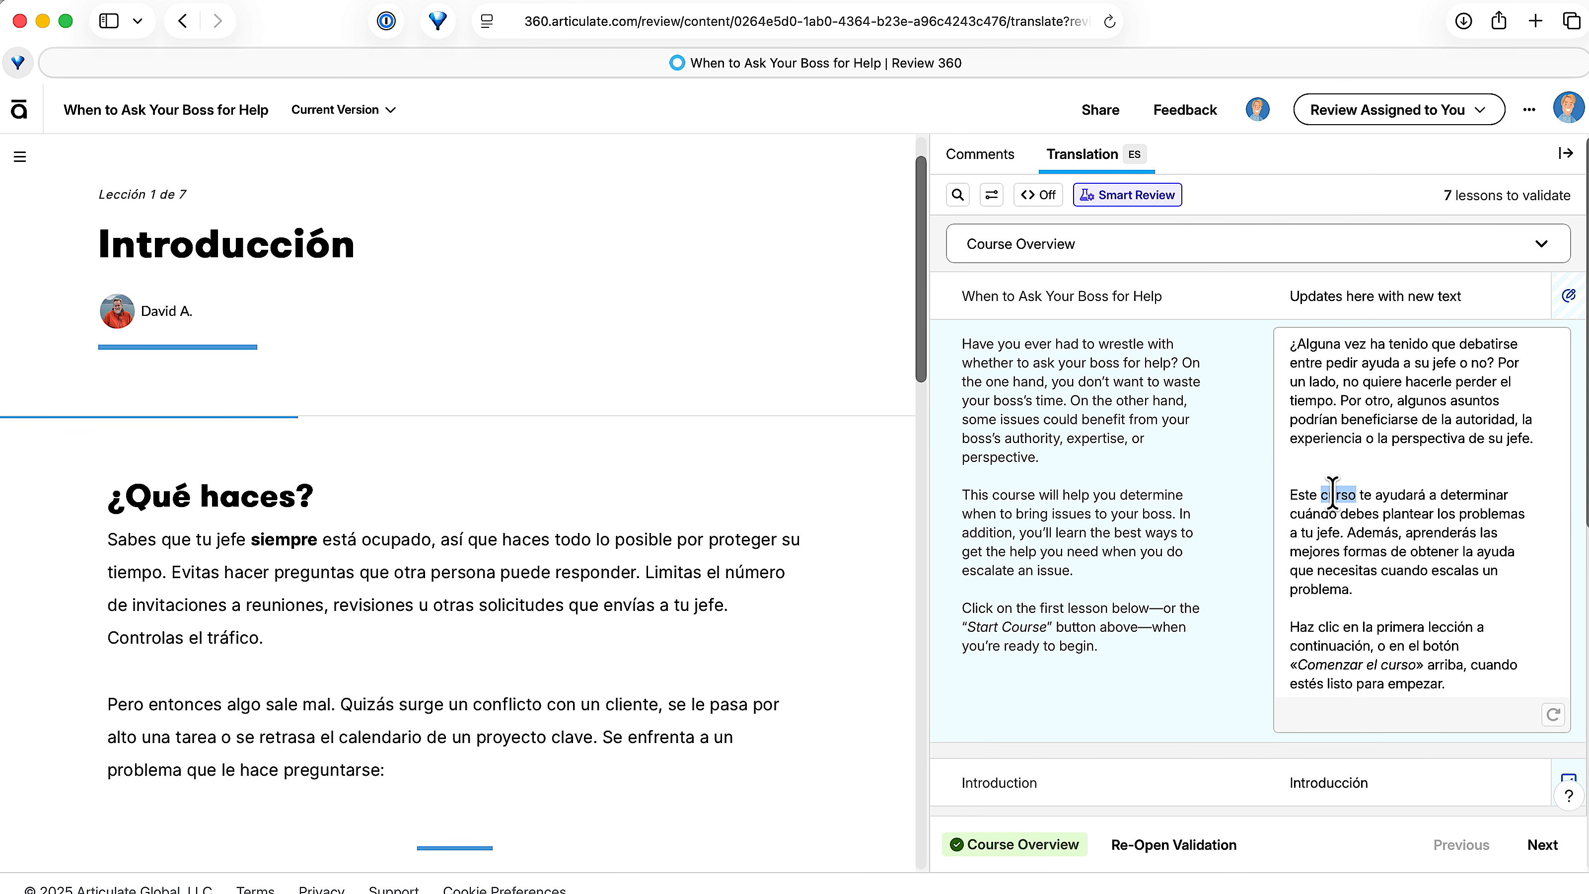
{"action": "left_click", "coordinate": [958, 194]}
{"action": "left_click", "coordinate": [1009, 339]}
{"action": "key", "text": "super+v"}
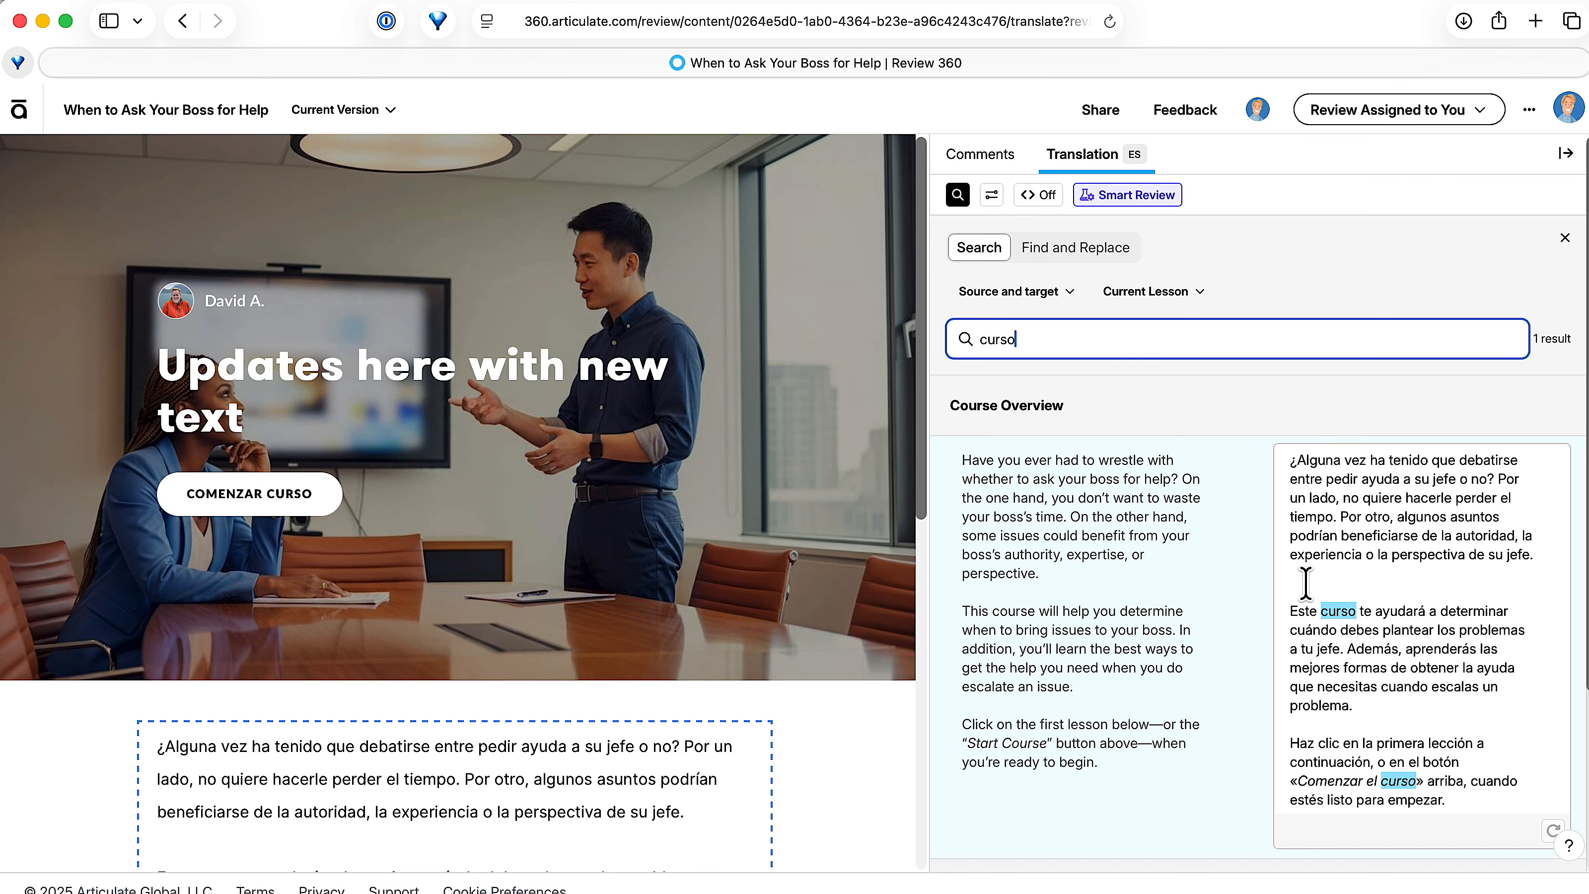
{"action": "left_click", "coordinate": [1049, 251]}
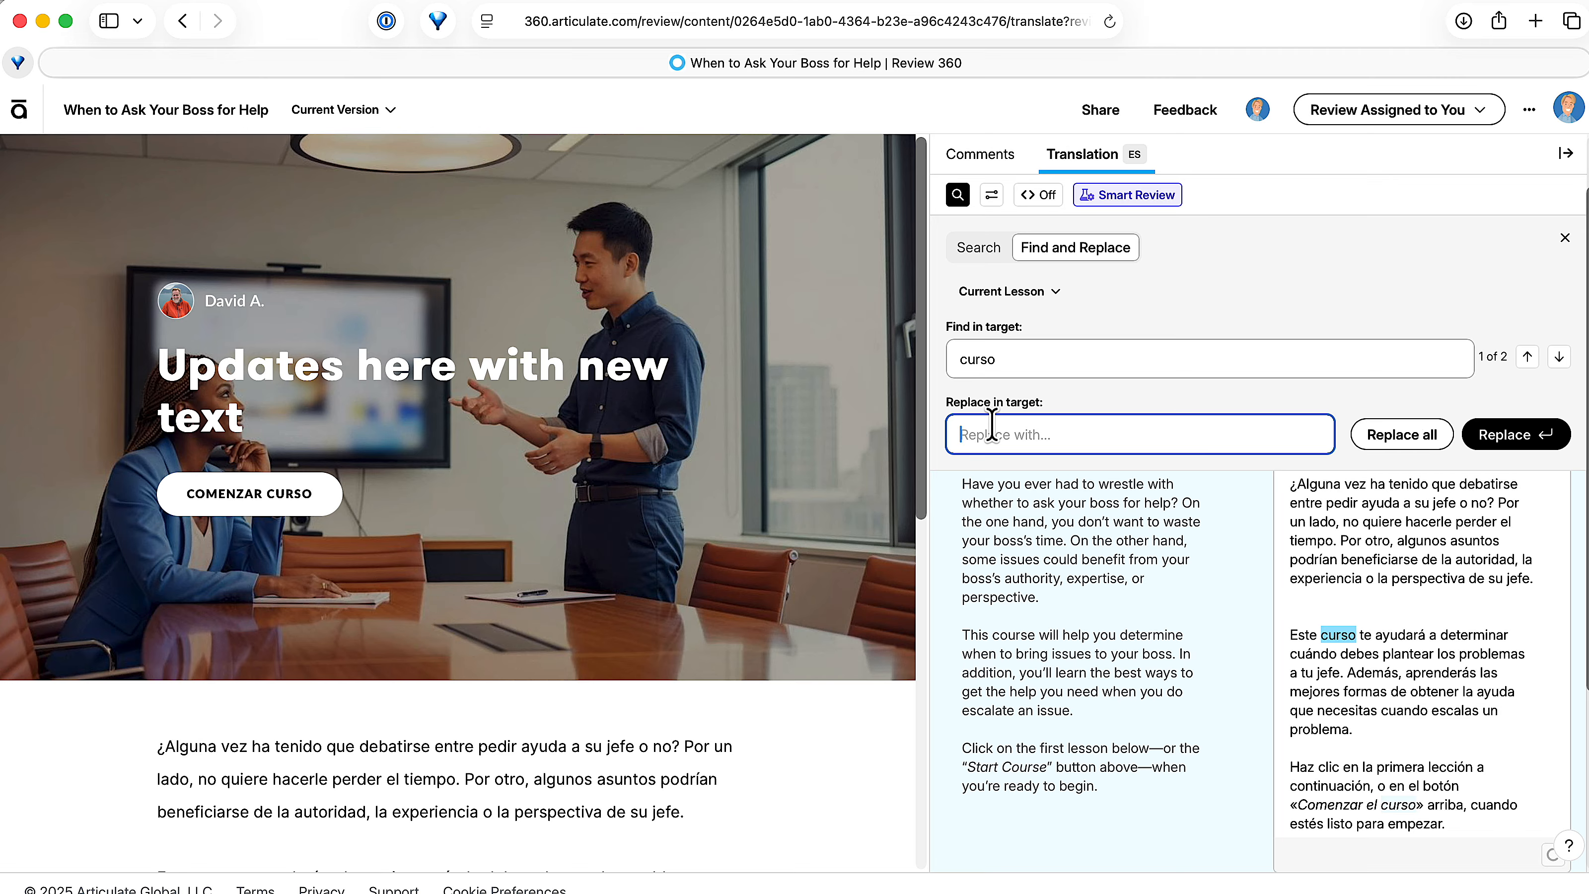
{"action": "left_click", "coordinate": [1021, 362]}
{"action": "double_click", "coordinate": [1007, 365]}
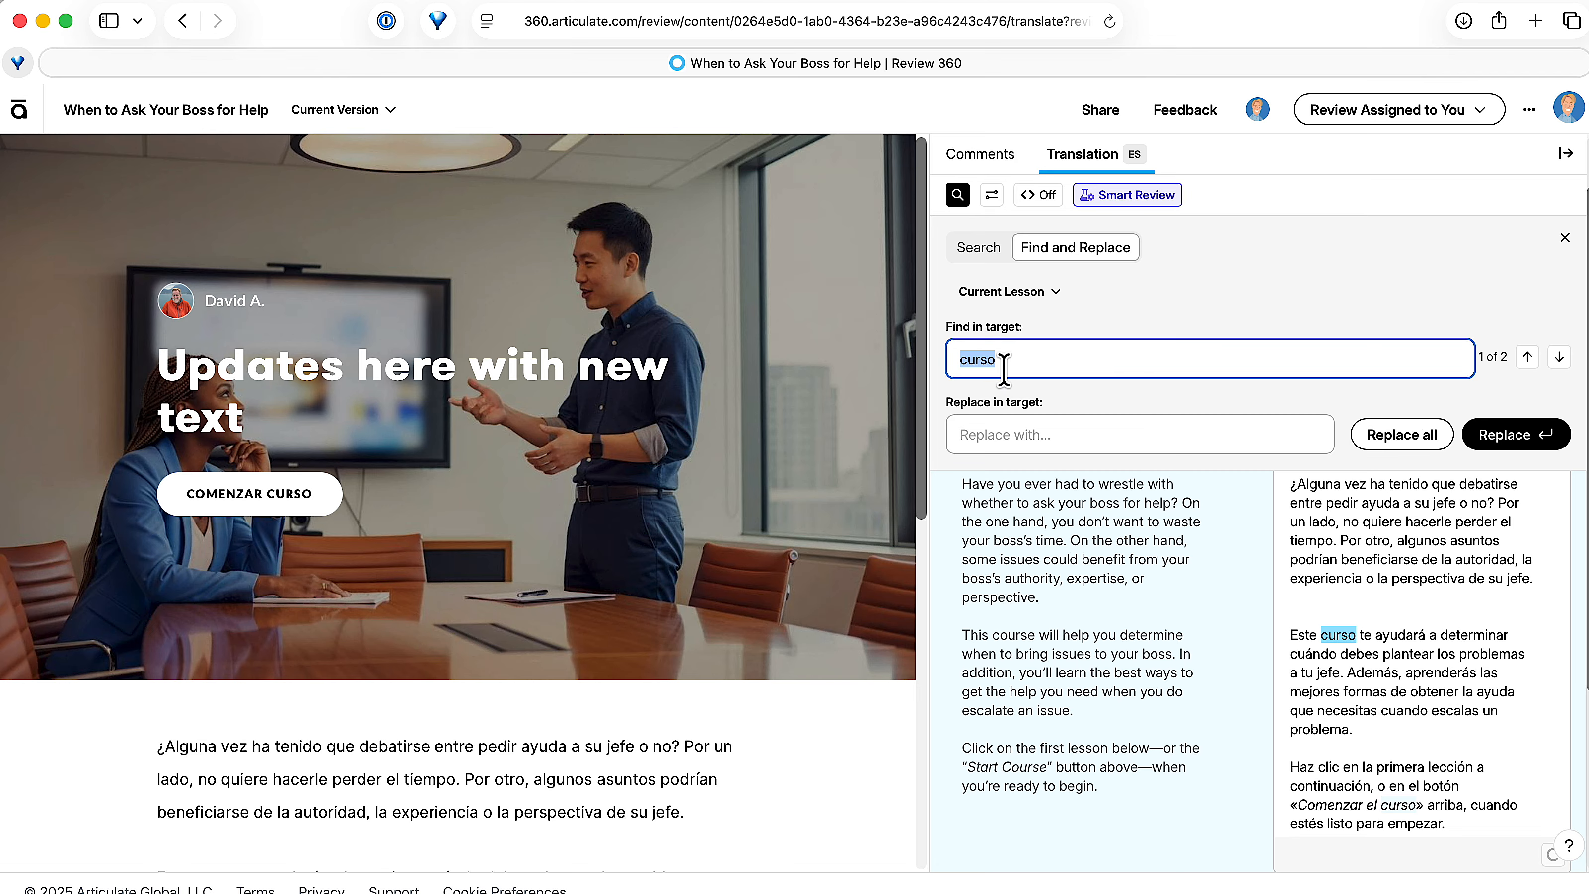
{"action": "left_click", "coordinate": [999, 429]}
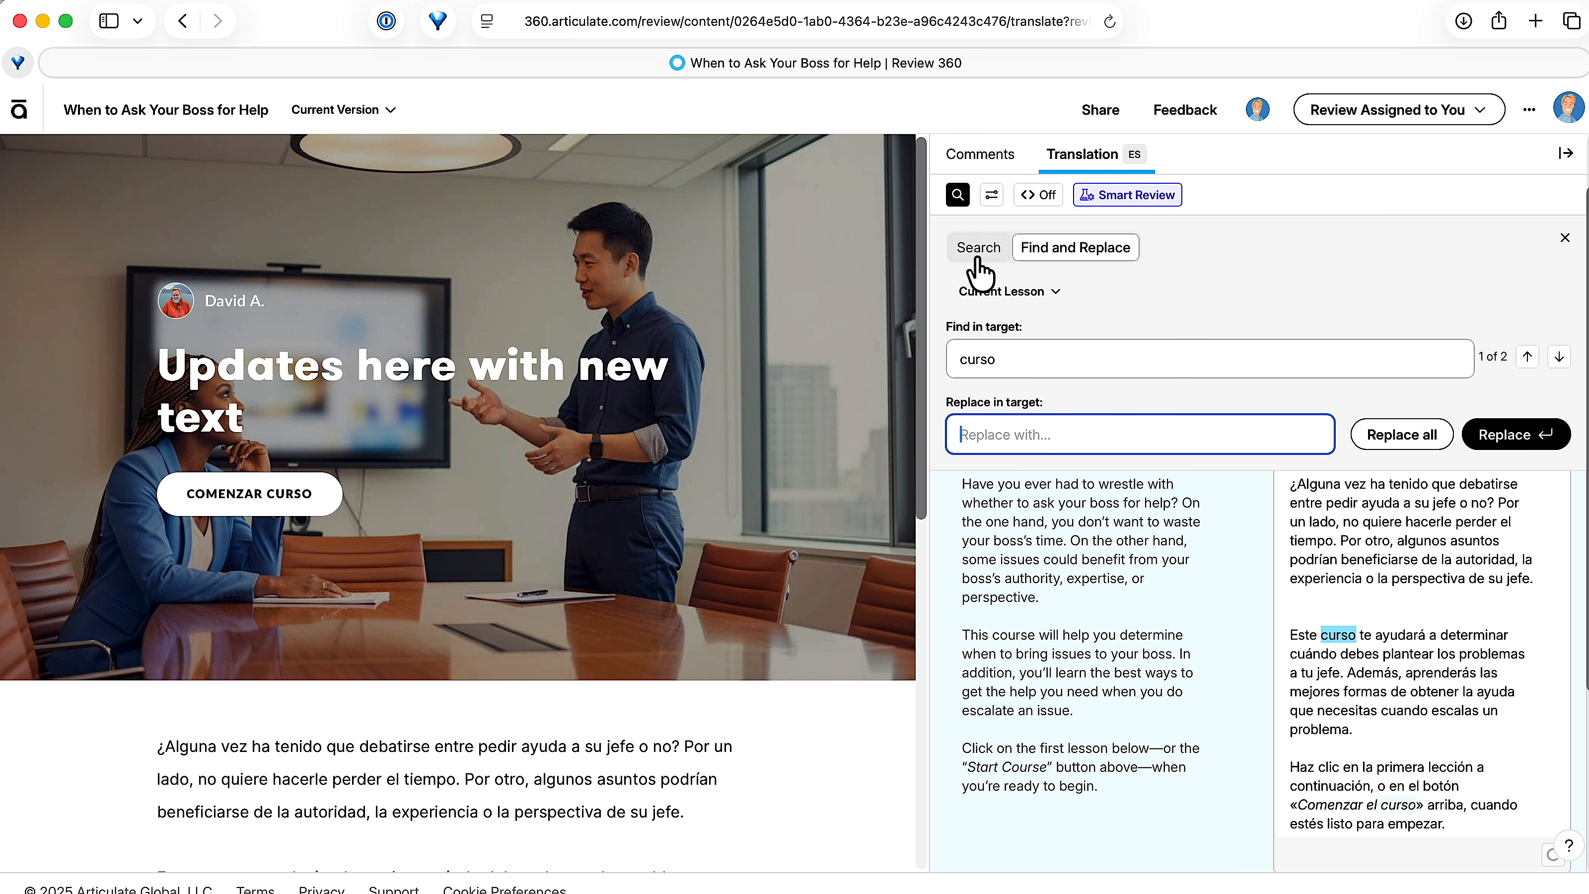
{"action": "left_click", "coordinate": [994, 257]}
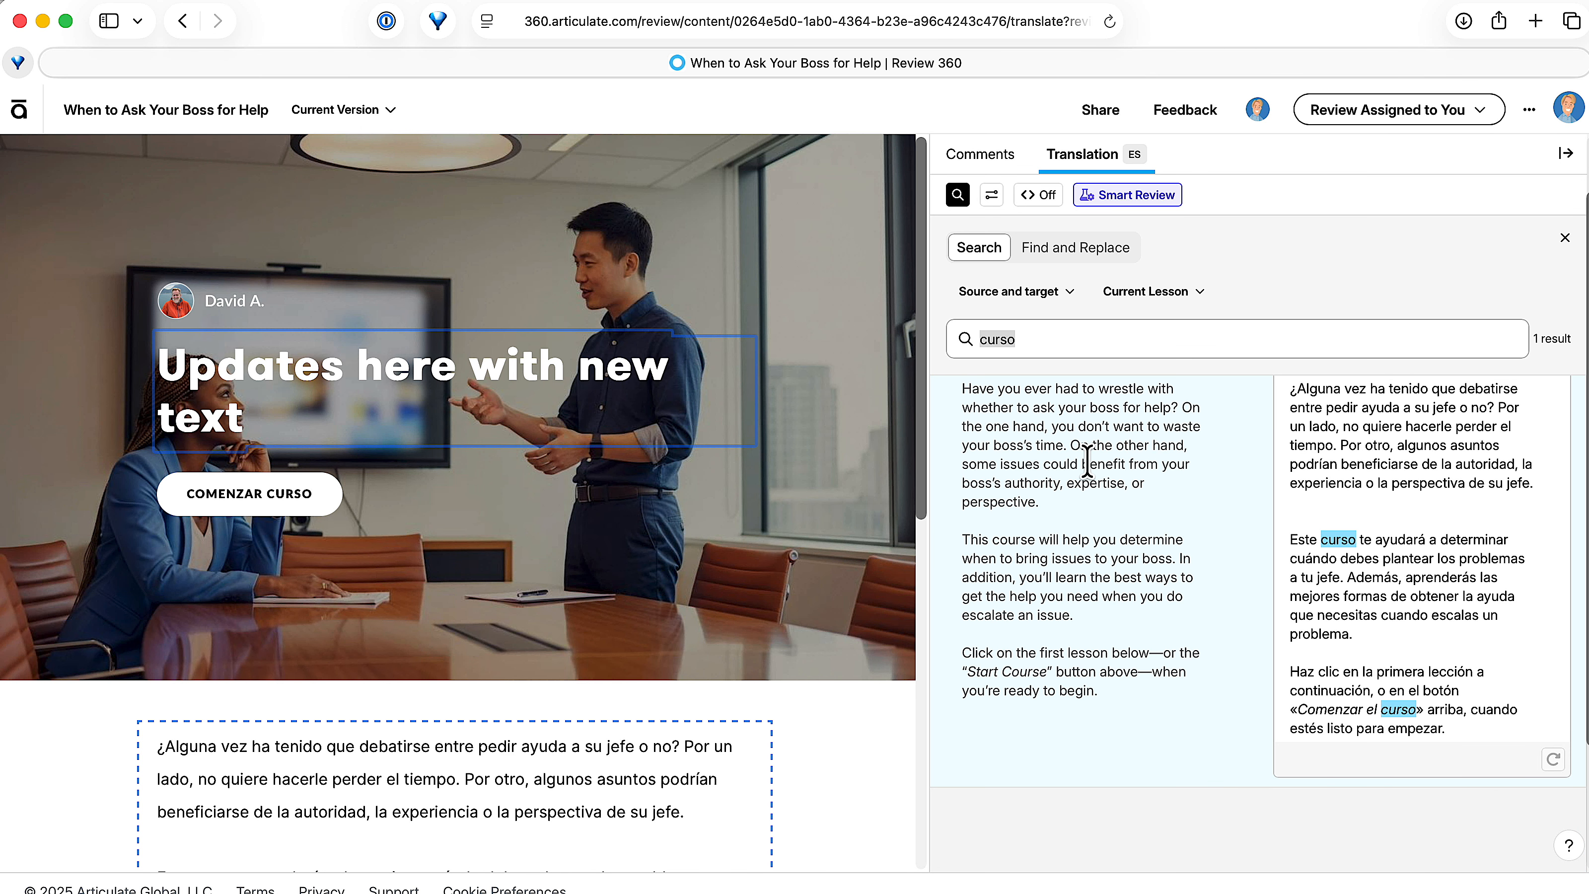
Step: Close the search, open and dismiss the edit filter, and advance the preview to Lesson 1, Introducción
{"action": "left_click", "coordinate": [1564, 240]}
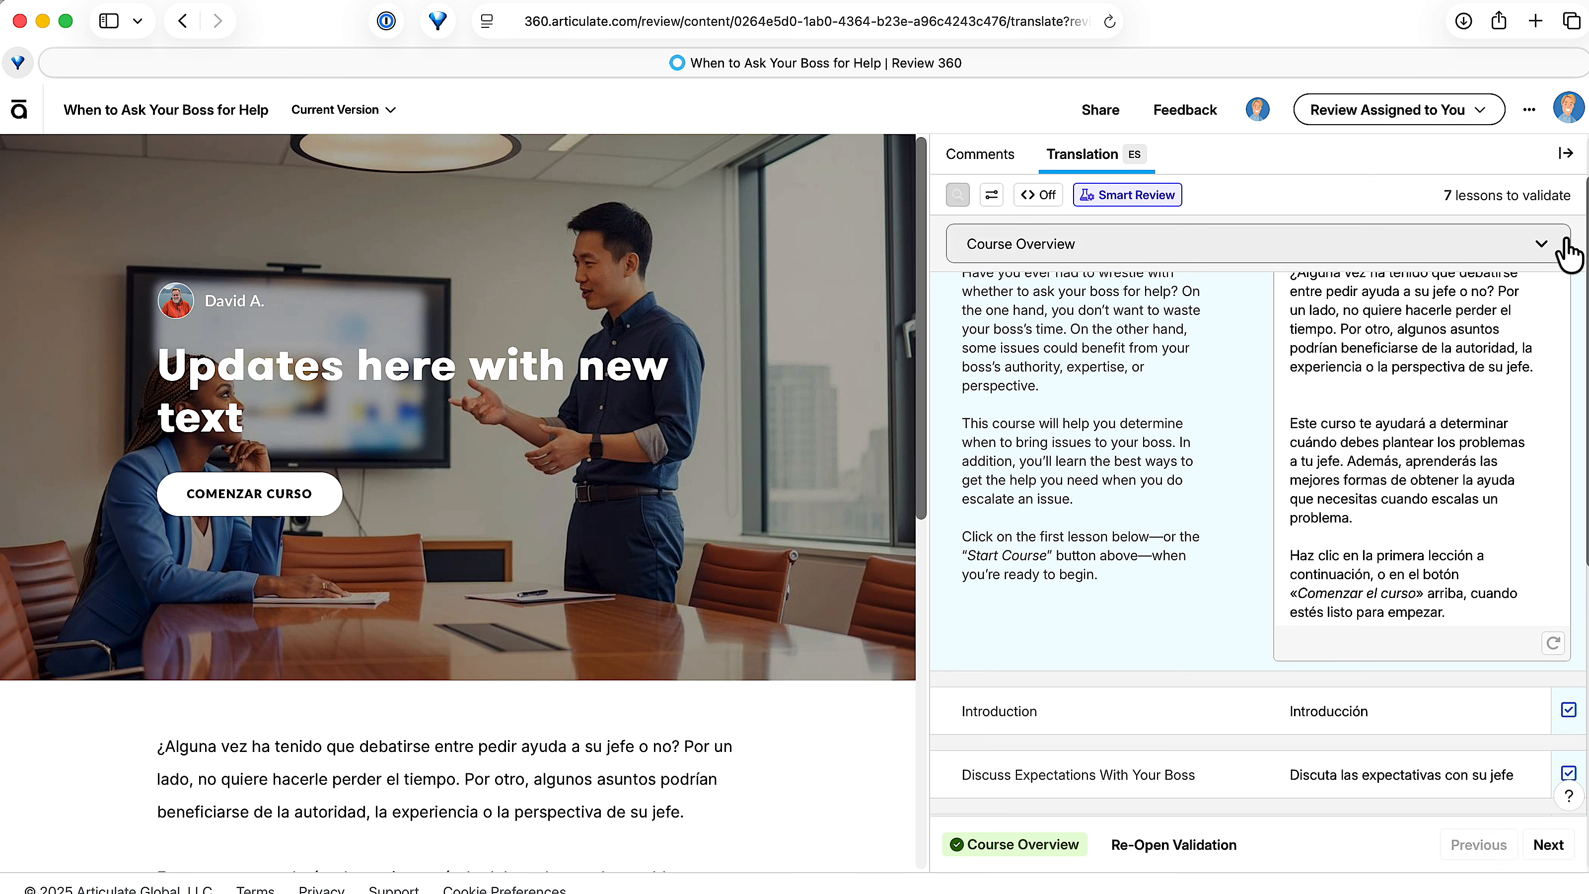
{"action": "left_click", "coordinate": [992, 195]}
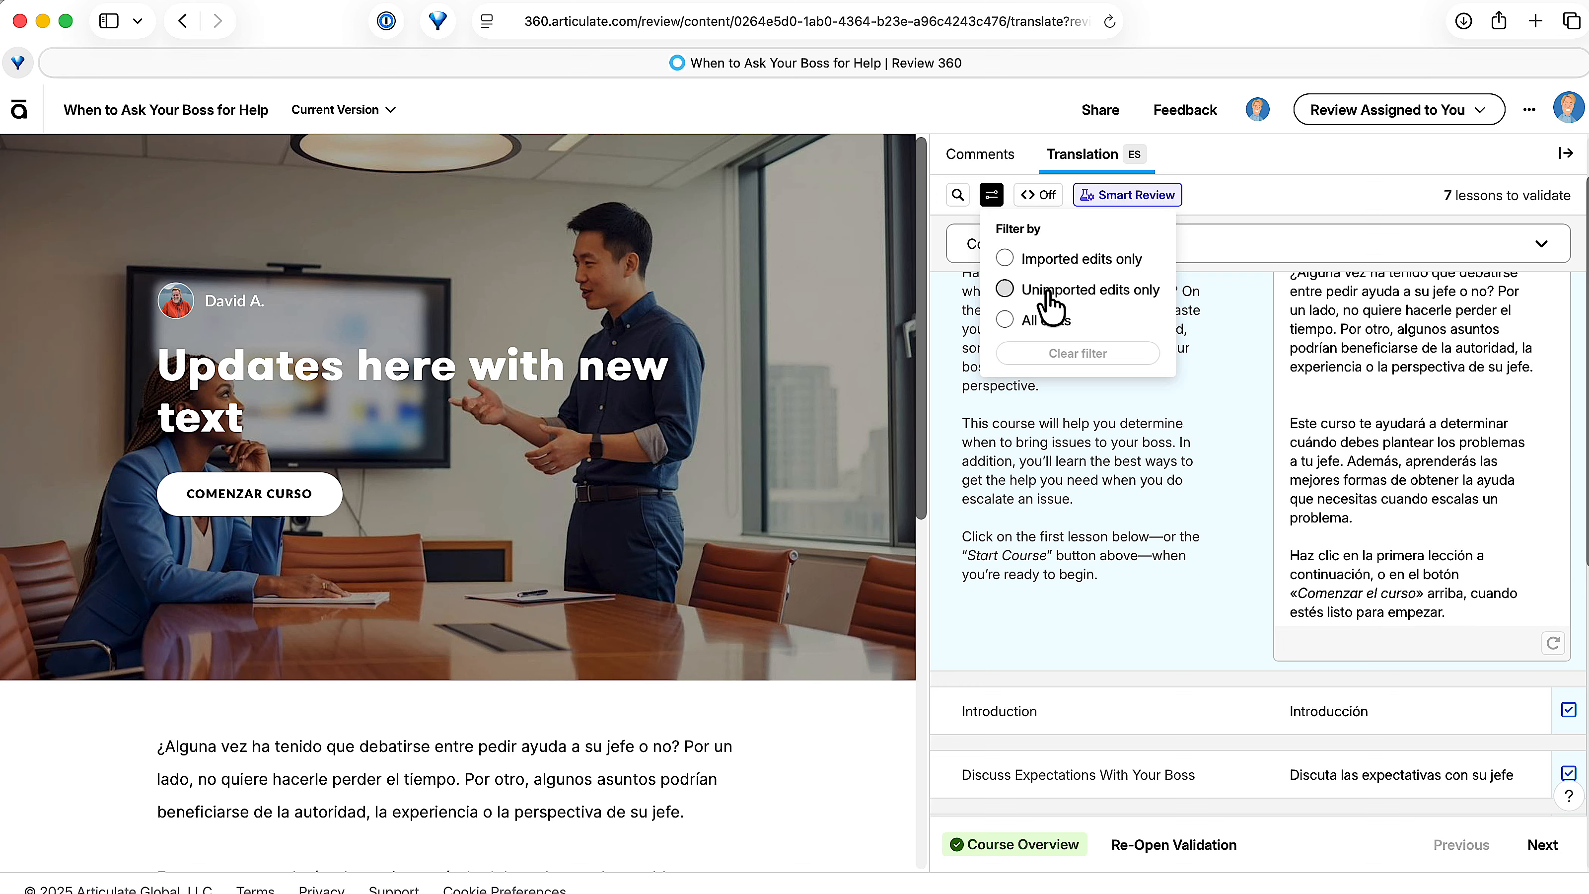
{"action": "left_click", "coordinate": [1401, 374]}
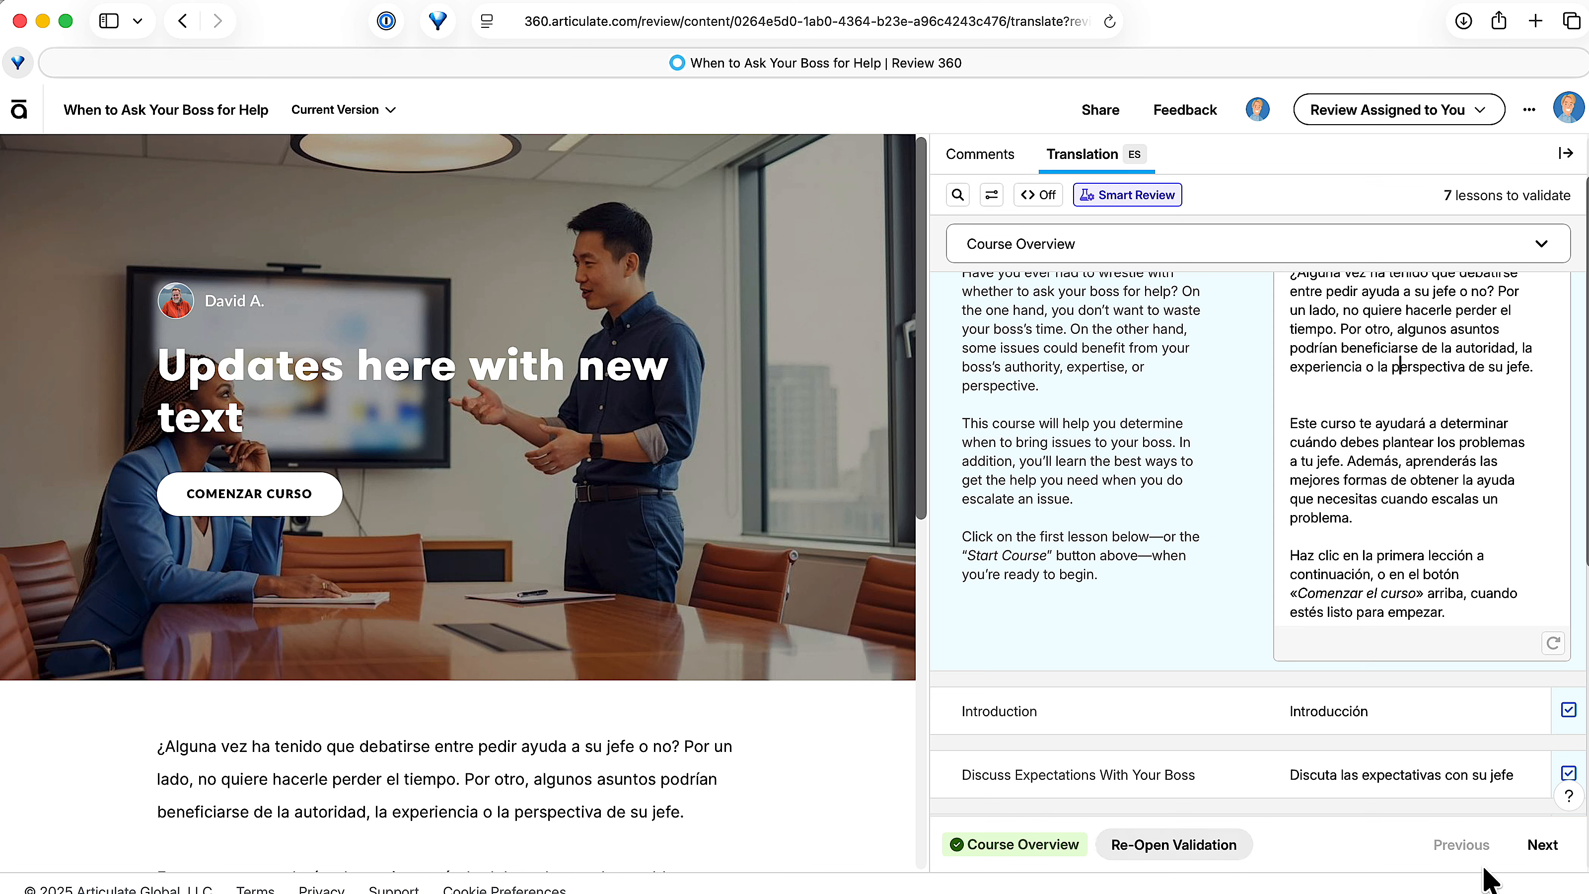
{"action": "left_click", "coordinate": [1541, 846]}
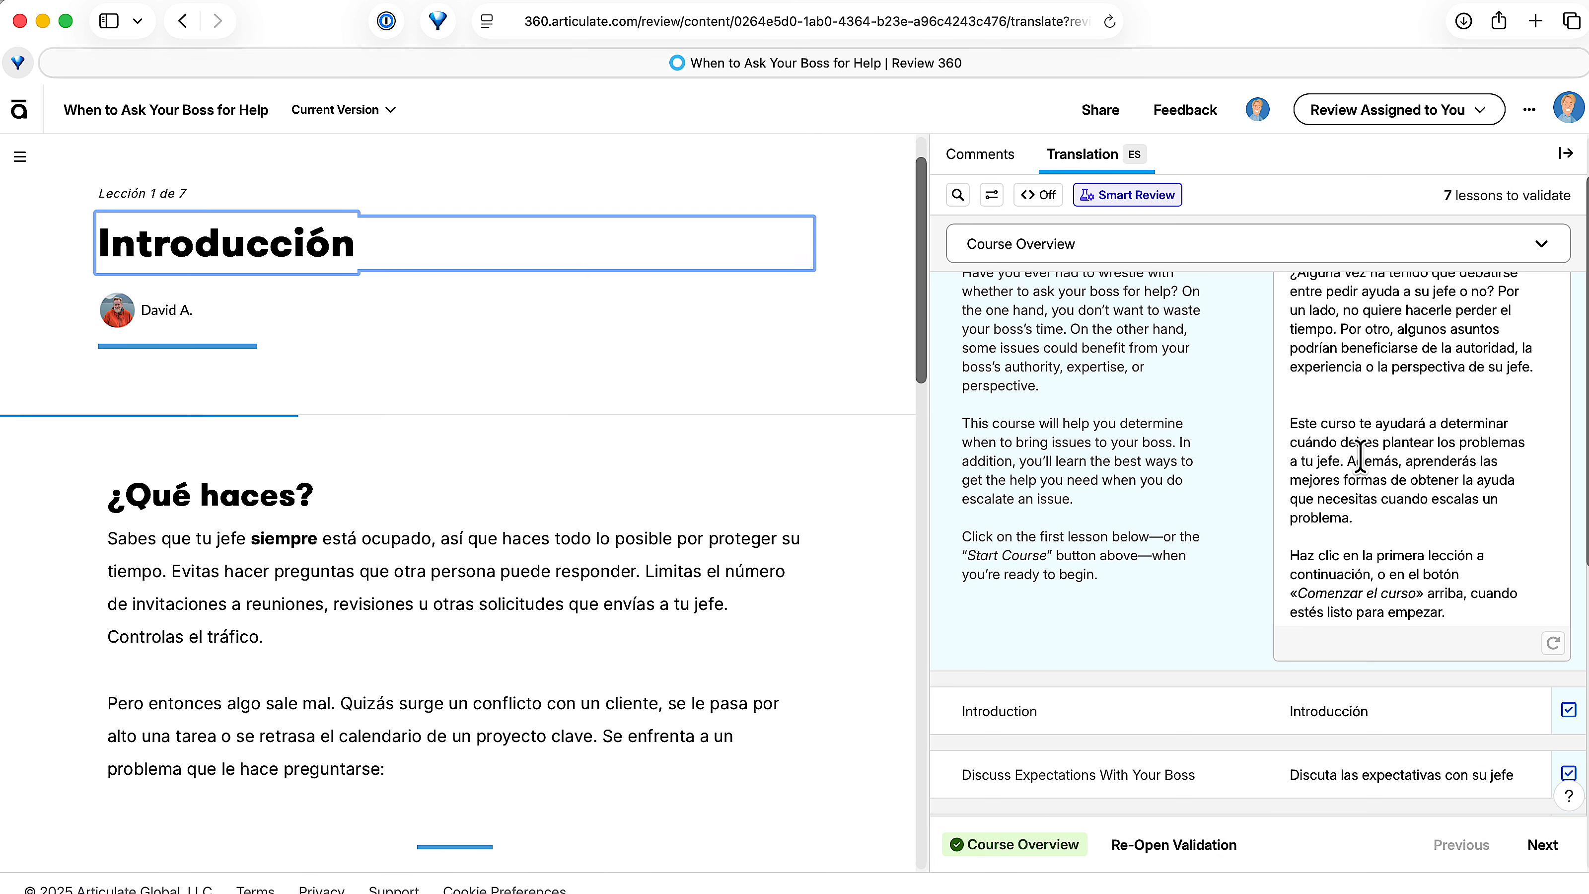
{"action": "scroll", "coordinate": [1368, 476], "scroll_direction": "up", "scroll_amount": 2}
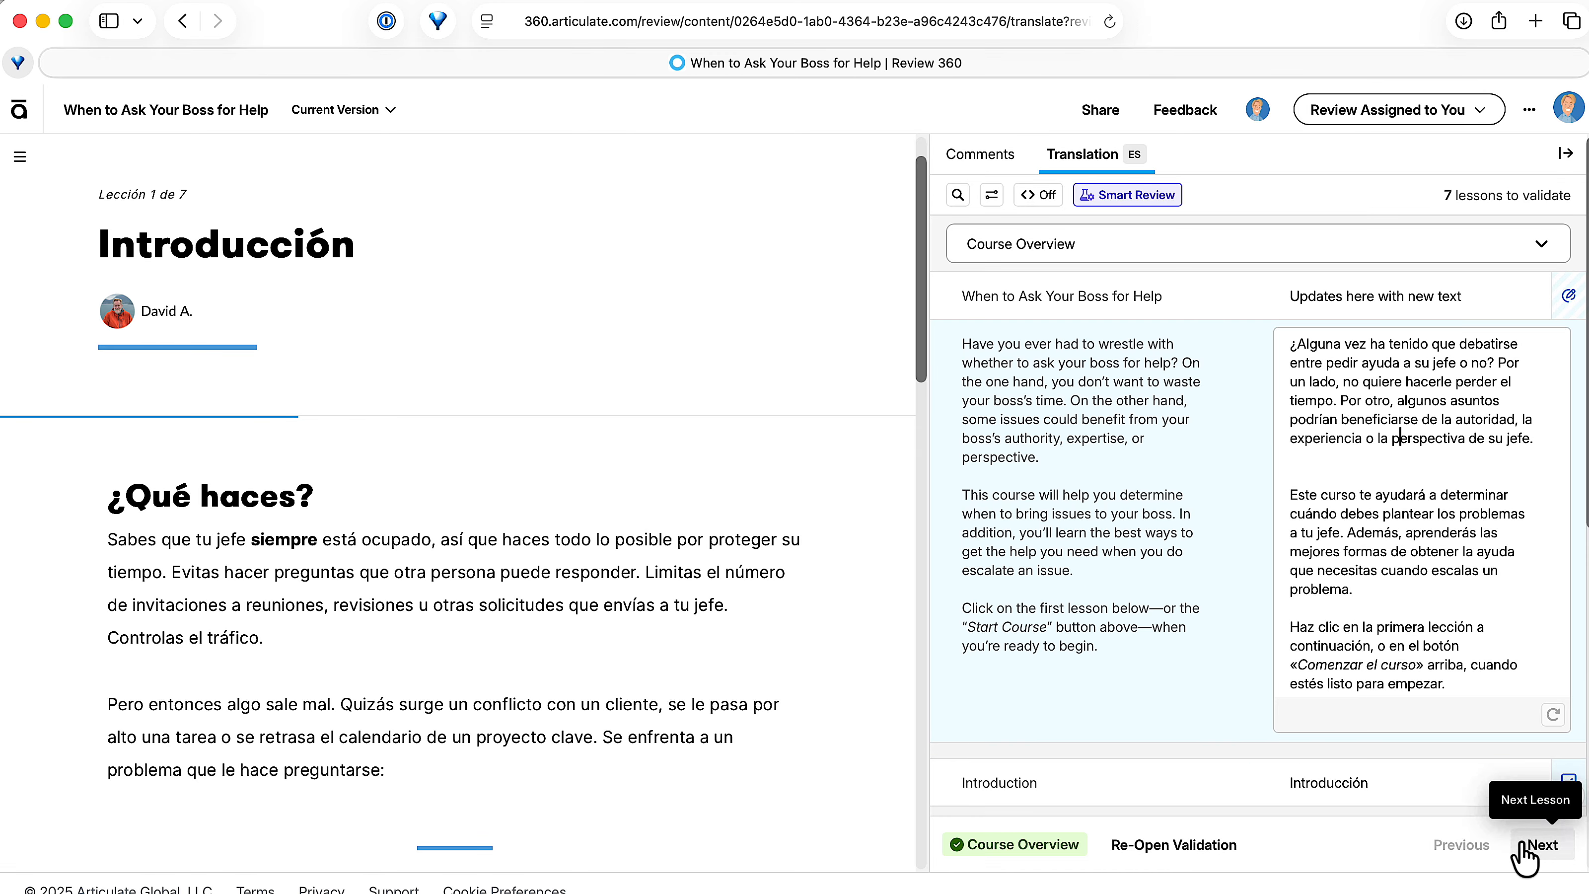
Step: Switch to Lesson 2, Discuss Expectations With Your Boss, and retype the 'Imagina esto' heading as 'sddgsadg'
{"action": "left_click", "coordinate": [1524, 857]}
{"action": "left_click", "coordinate": [1158, 257]}
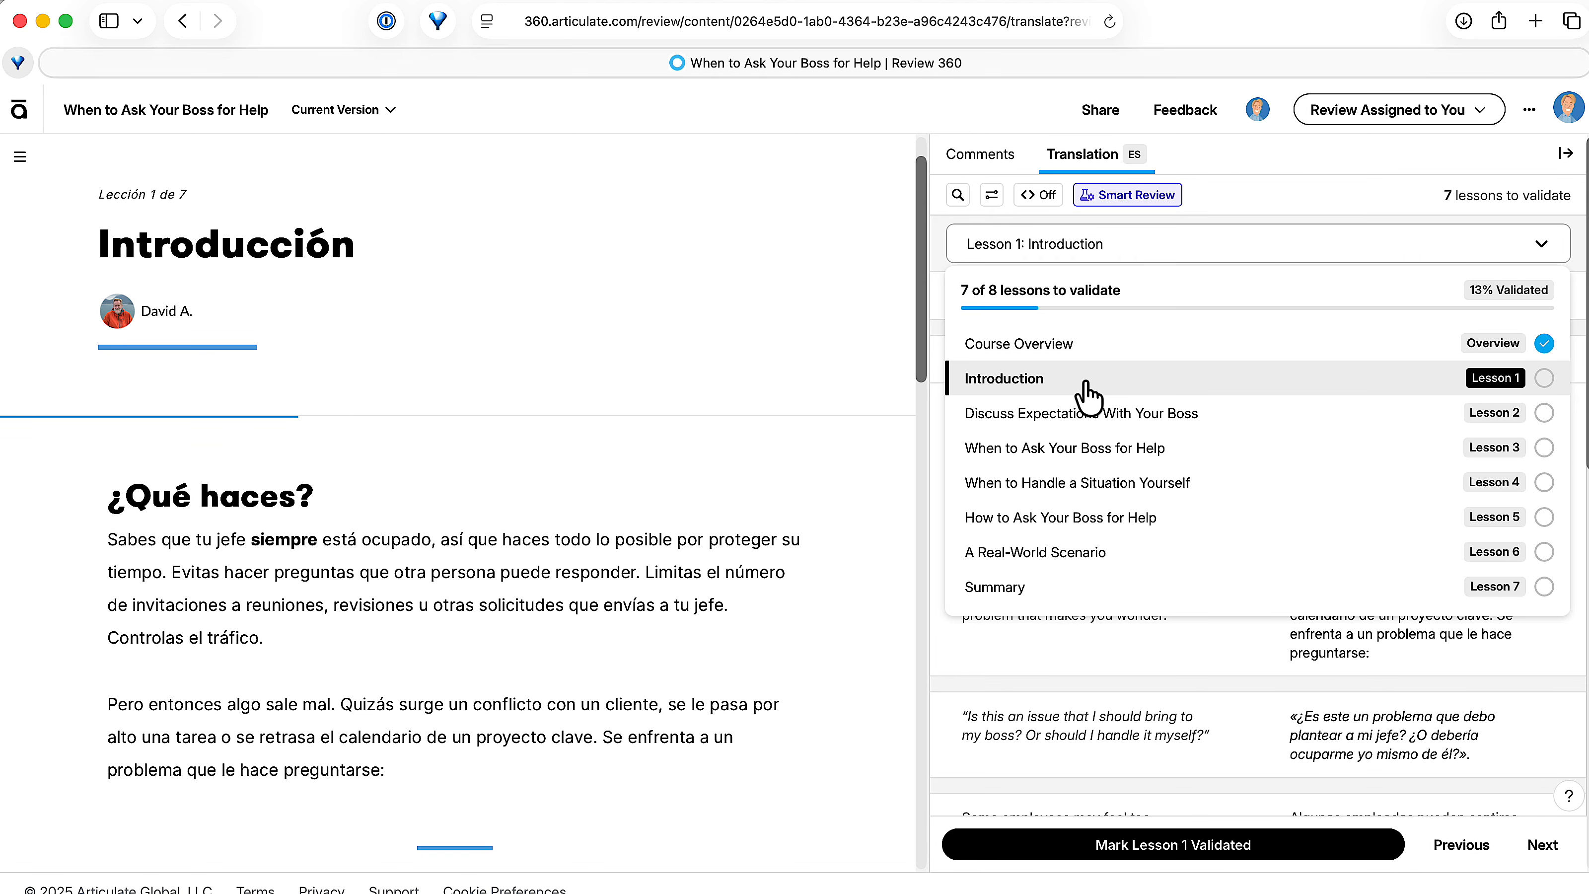
{"action": "left_click", "coordinate": [1100, 405]}
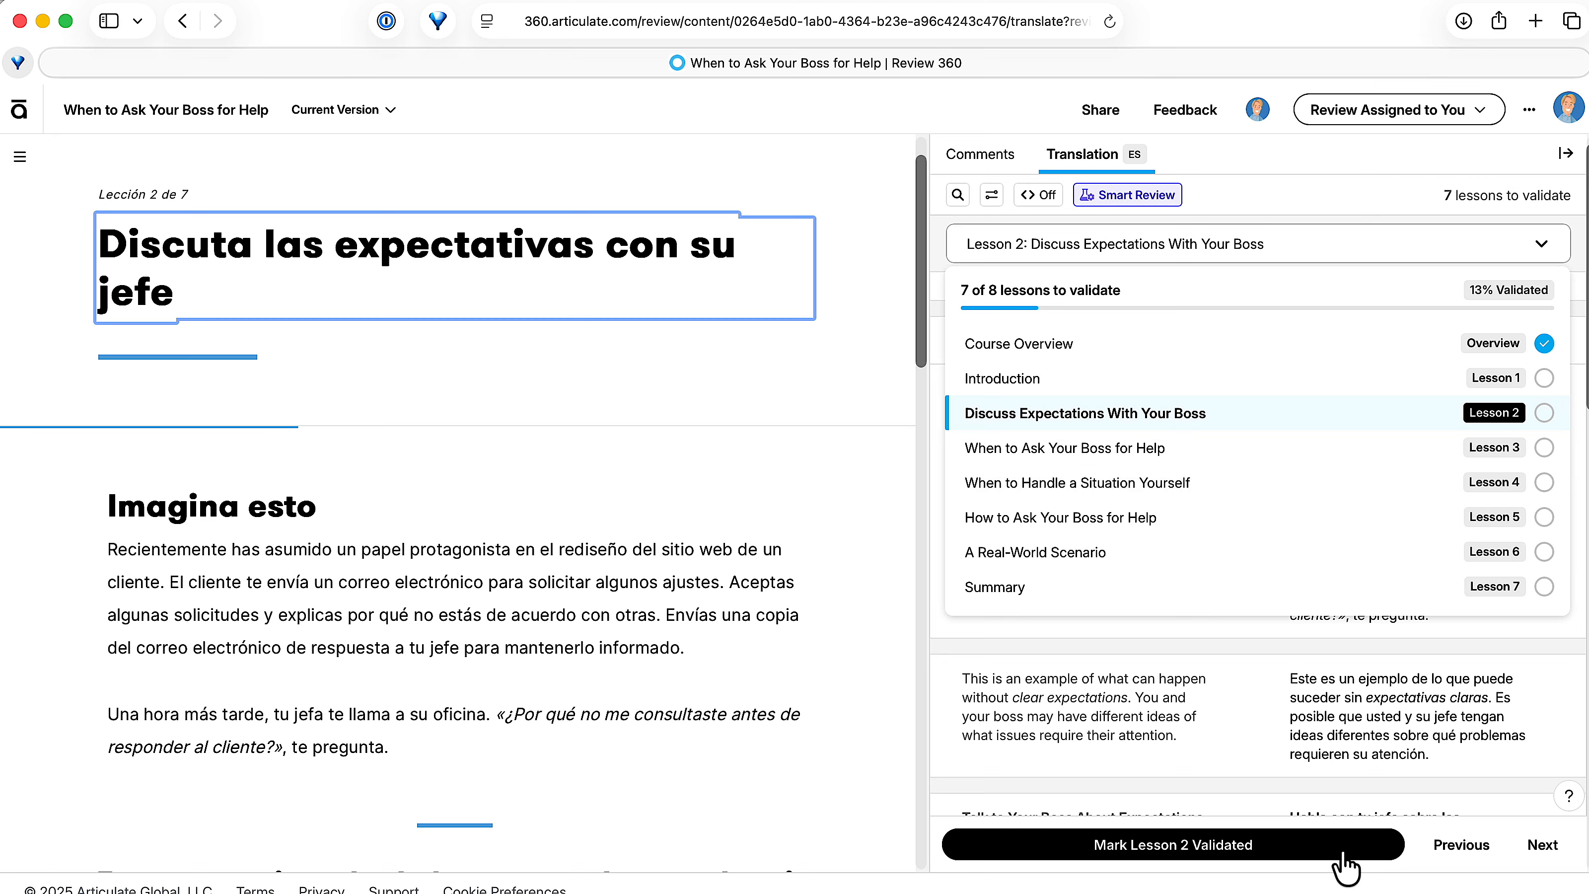
{"action": "left_click", "coordinate": [1297, 716]}
{"action": "left_click", "coordinate": [1390, 344]}
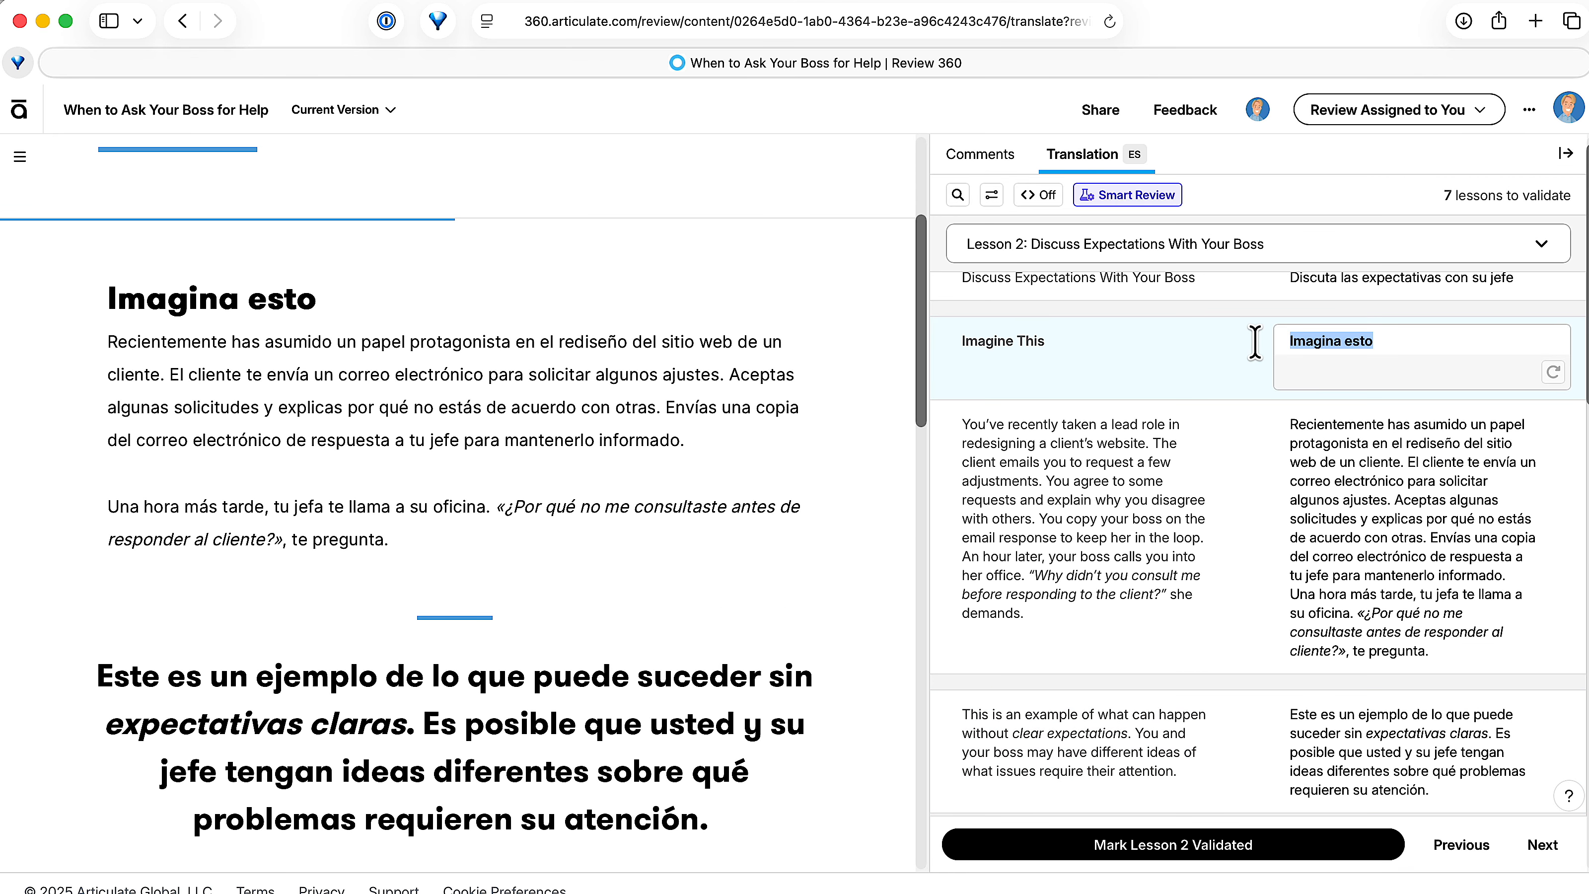
{"action": "type", "text": "sddgsadg"}
{"action": "left_click", "coordinate": [1406, 517]}
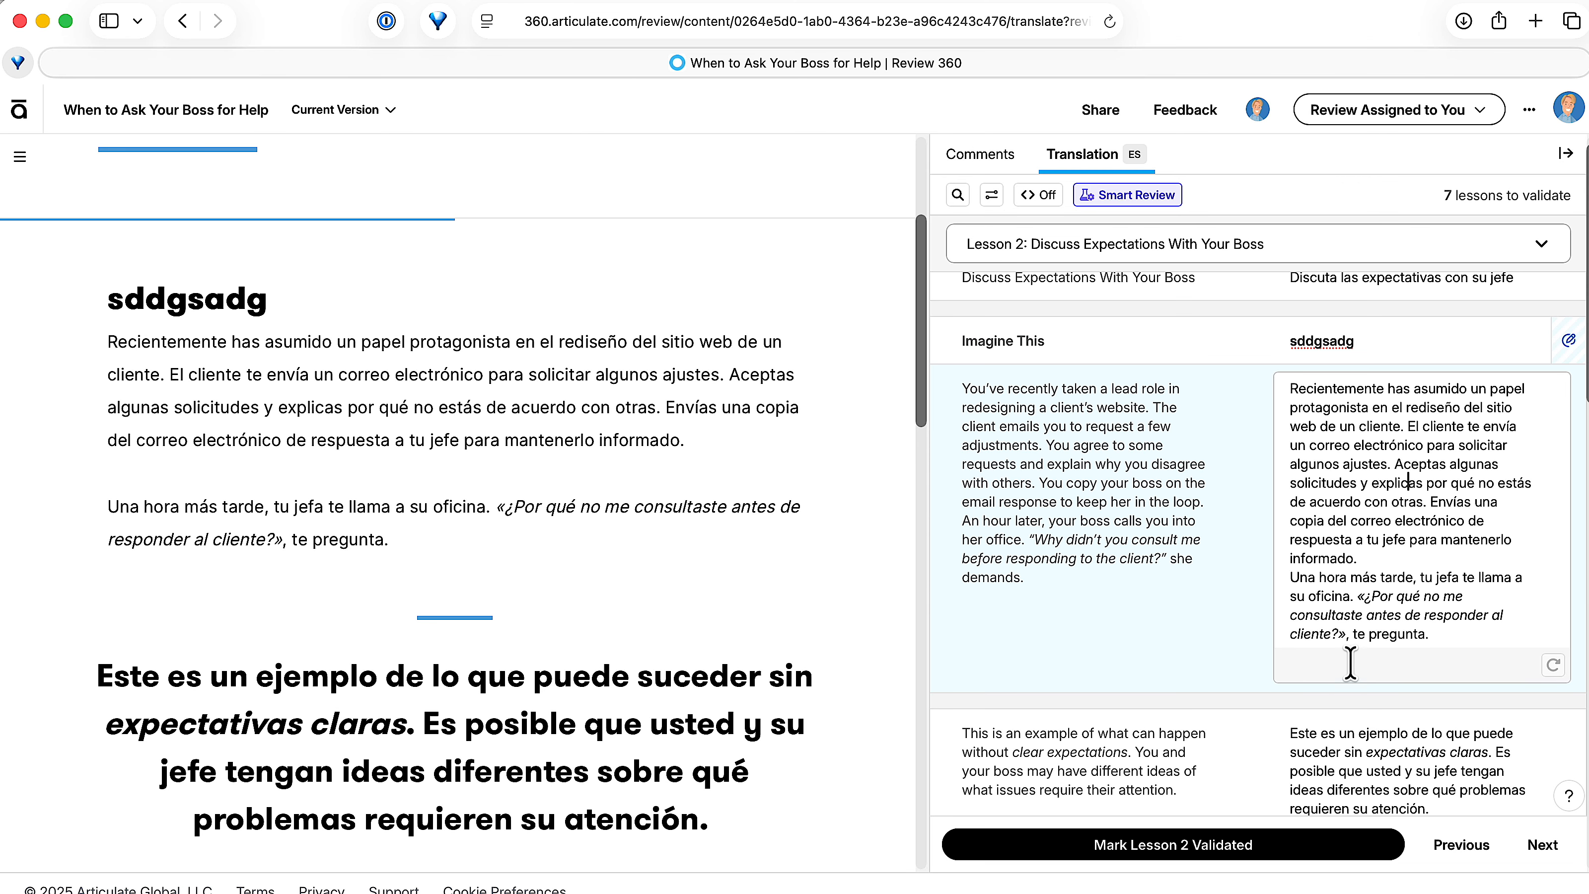
Step: Mark Lesson 2 validated and move on to Lesson 3
{"action": "left_click", "coordinate": [1384, 850]}
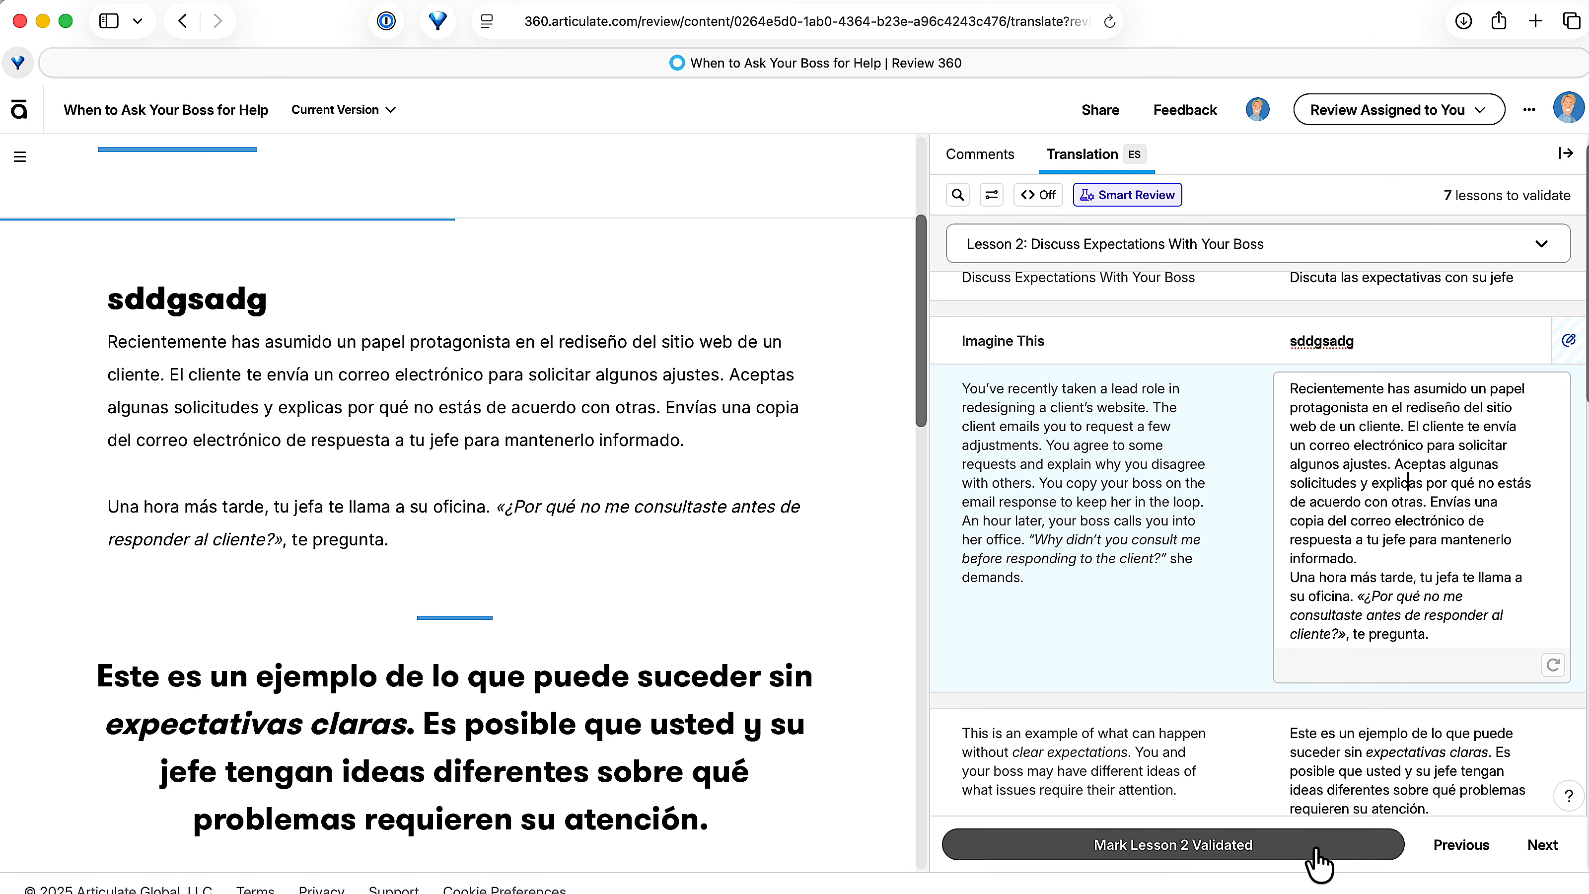
{"action": "left_click", "coordinate": [1544, 848]}
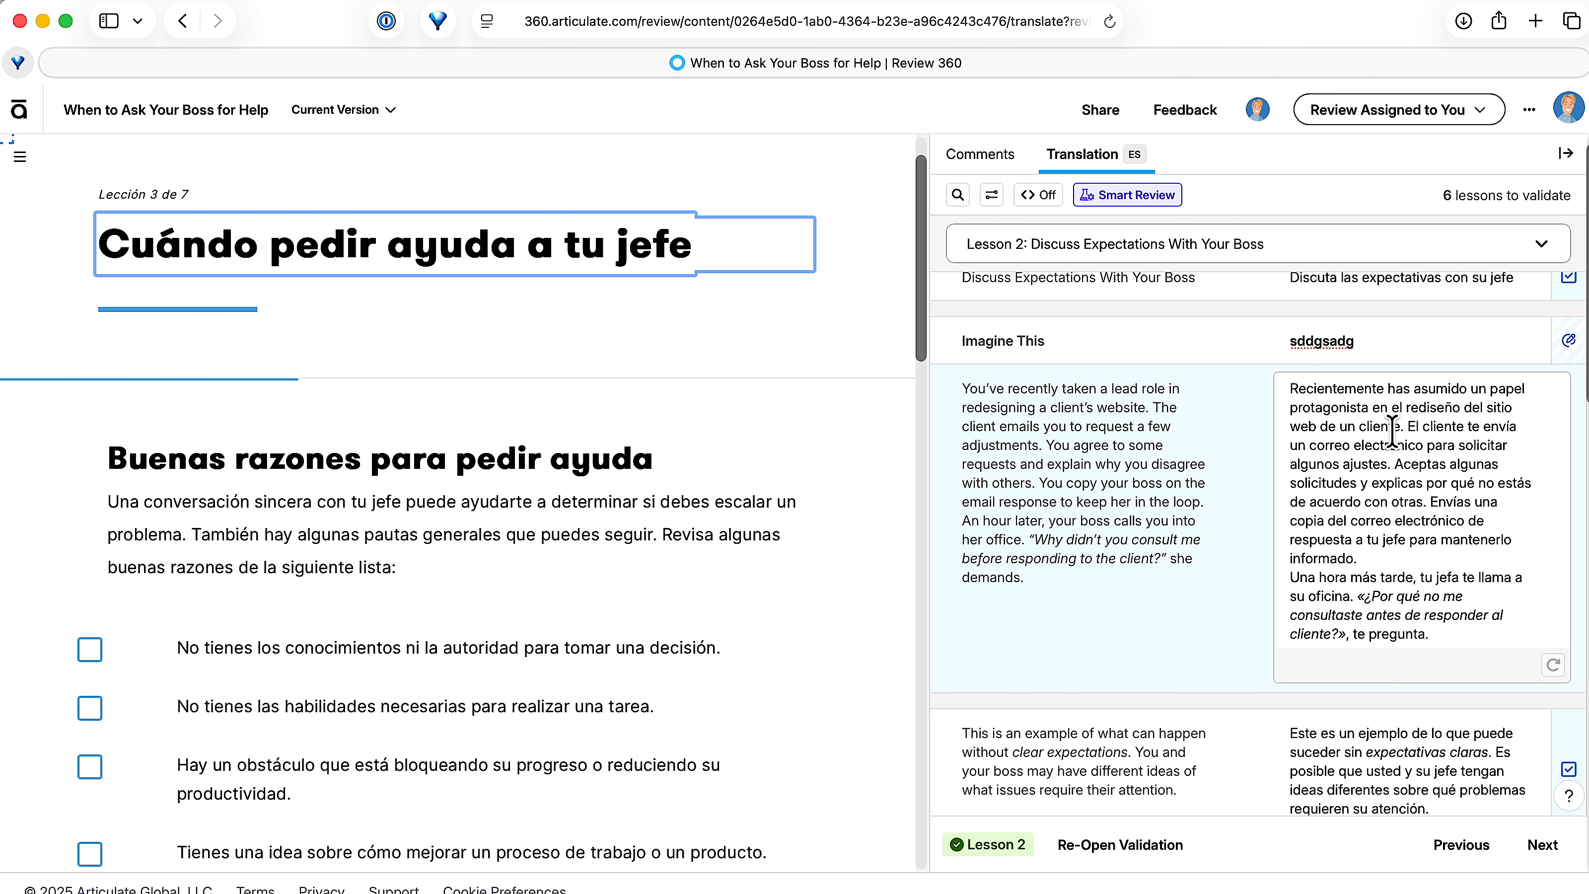
{"action": "scroll", "coordinate": [539, 375], "scroll_direction": "up", "scroll_amount": 2}
{"action": "left_click", "coordinate": [1408, 481]}
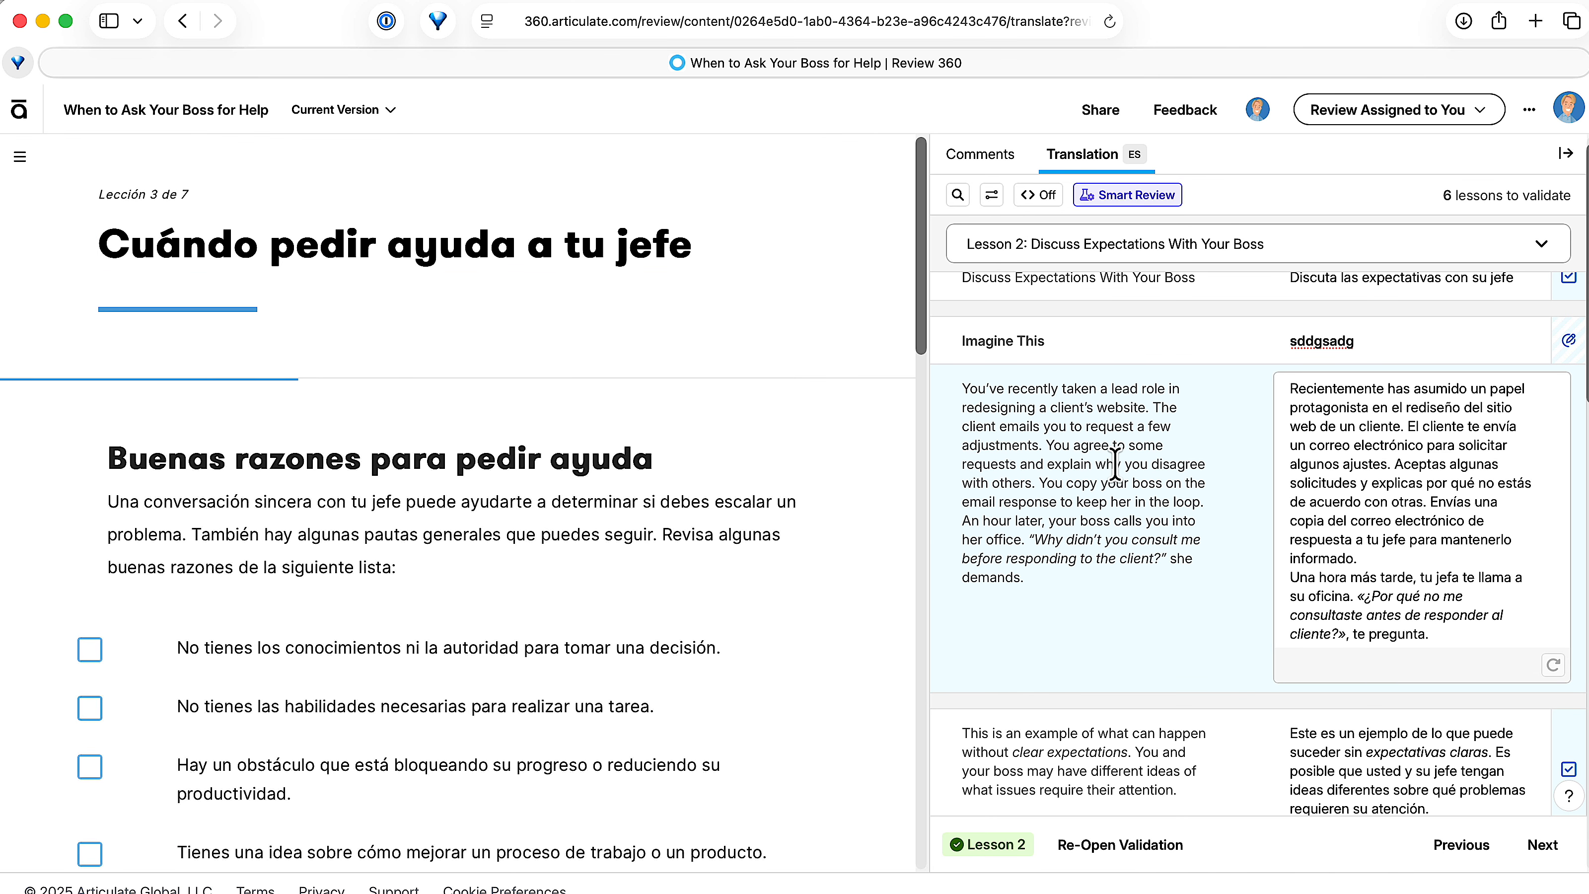
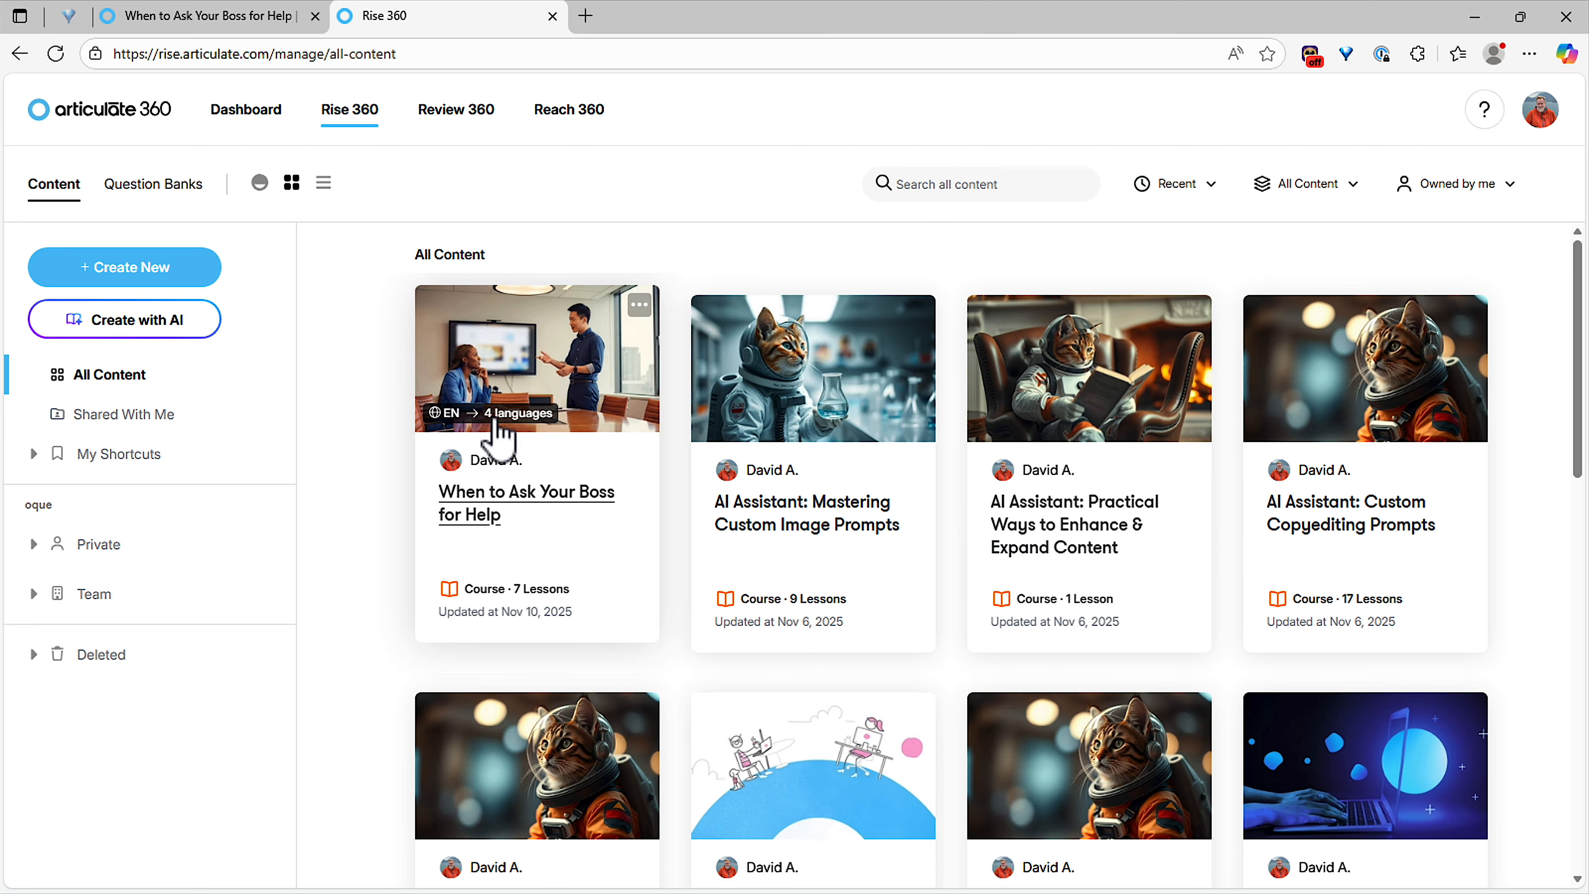
Step: From the course's 4-language list, open the Spanish (Spain) translation in Review 360
{"action": "left_click", "coordinate": [504, 414]}
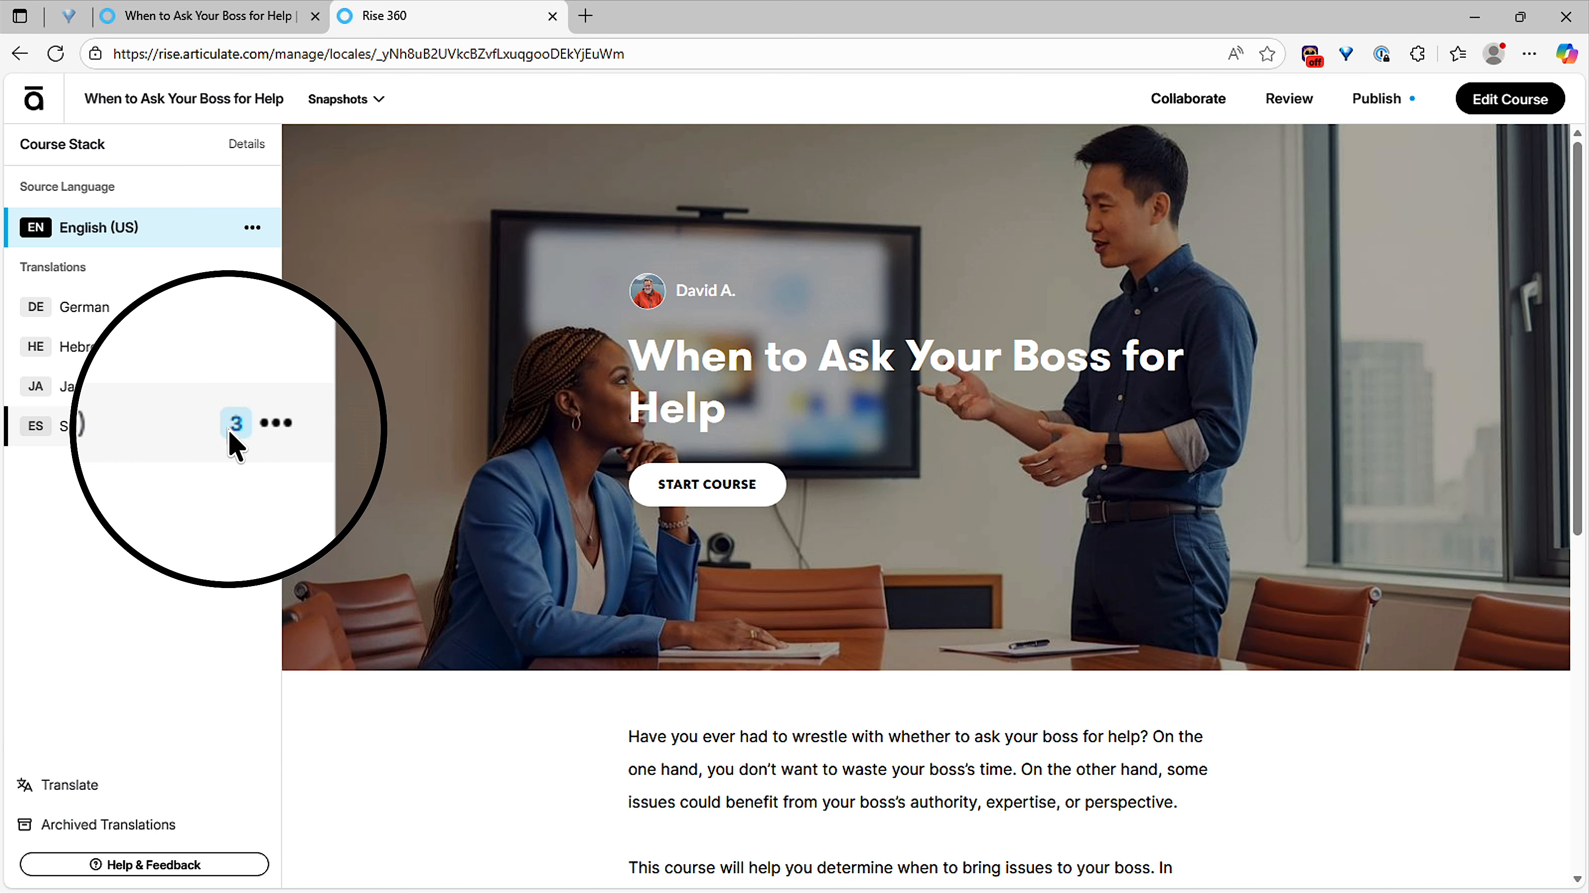
{"action": "left_click", "coordinate": [253, 426]}
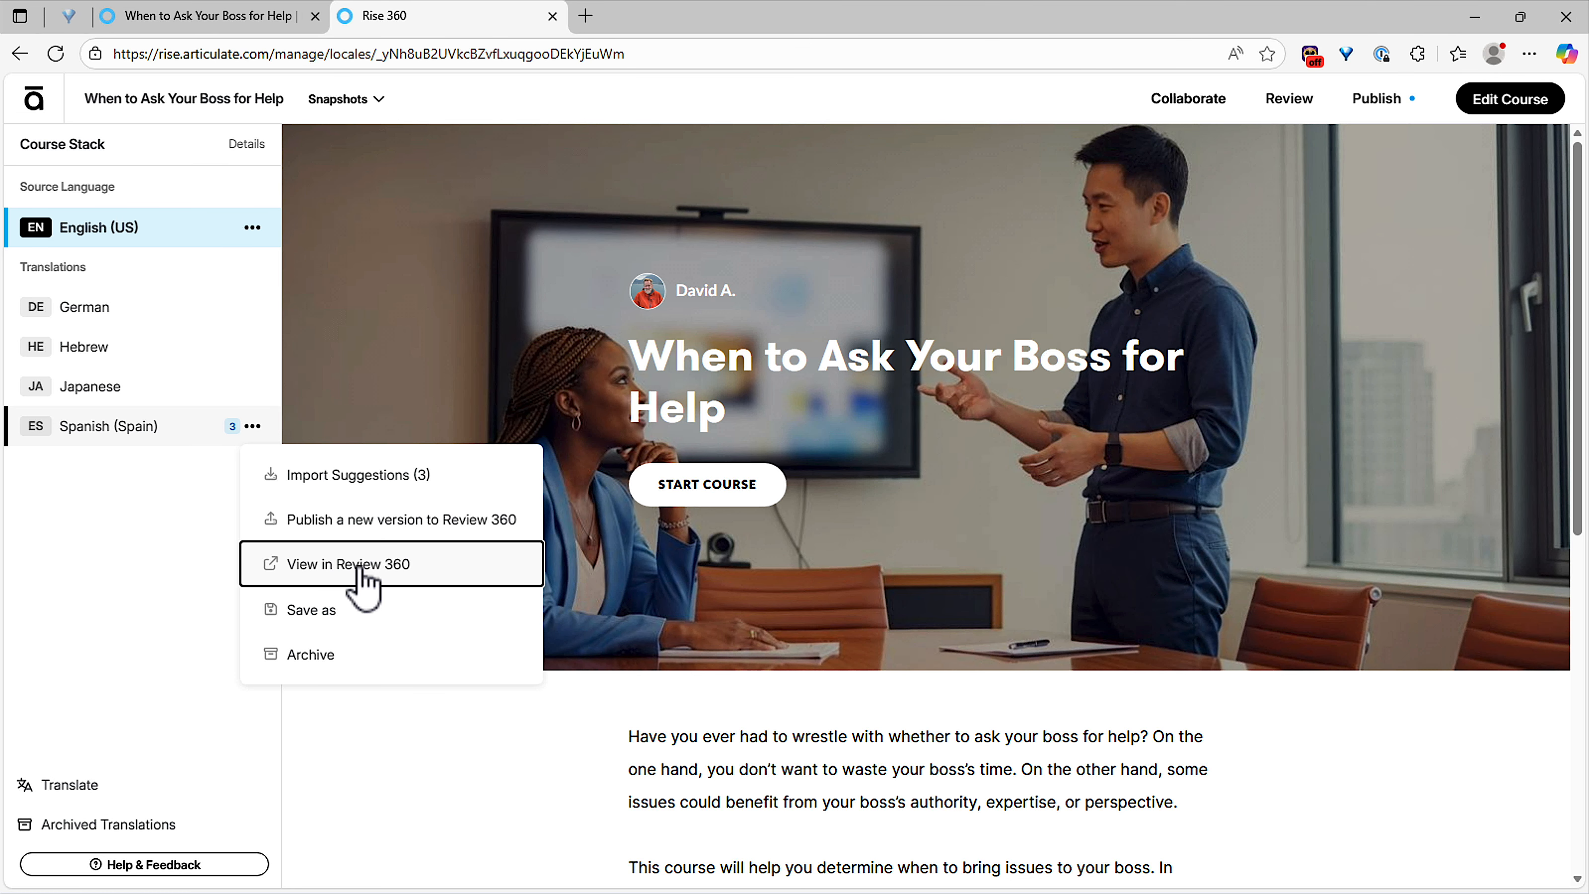
{"action": "left_click", "coordinate": [361, 582]}
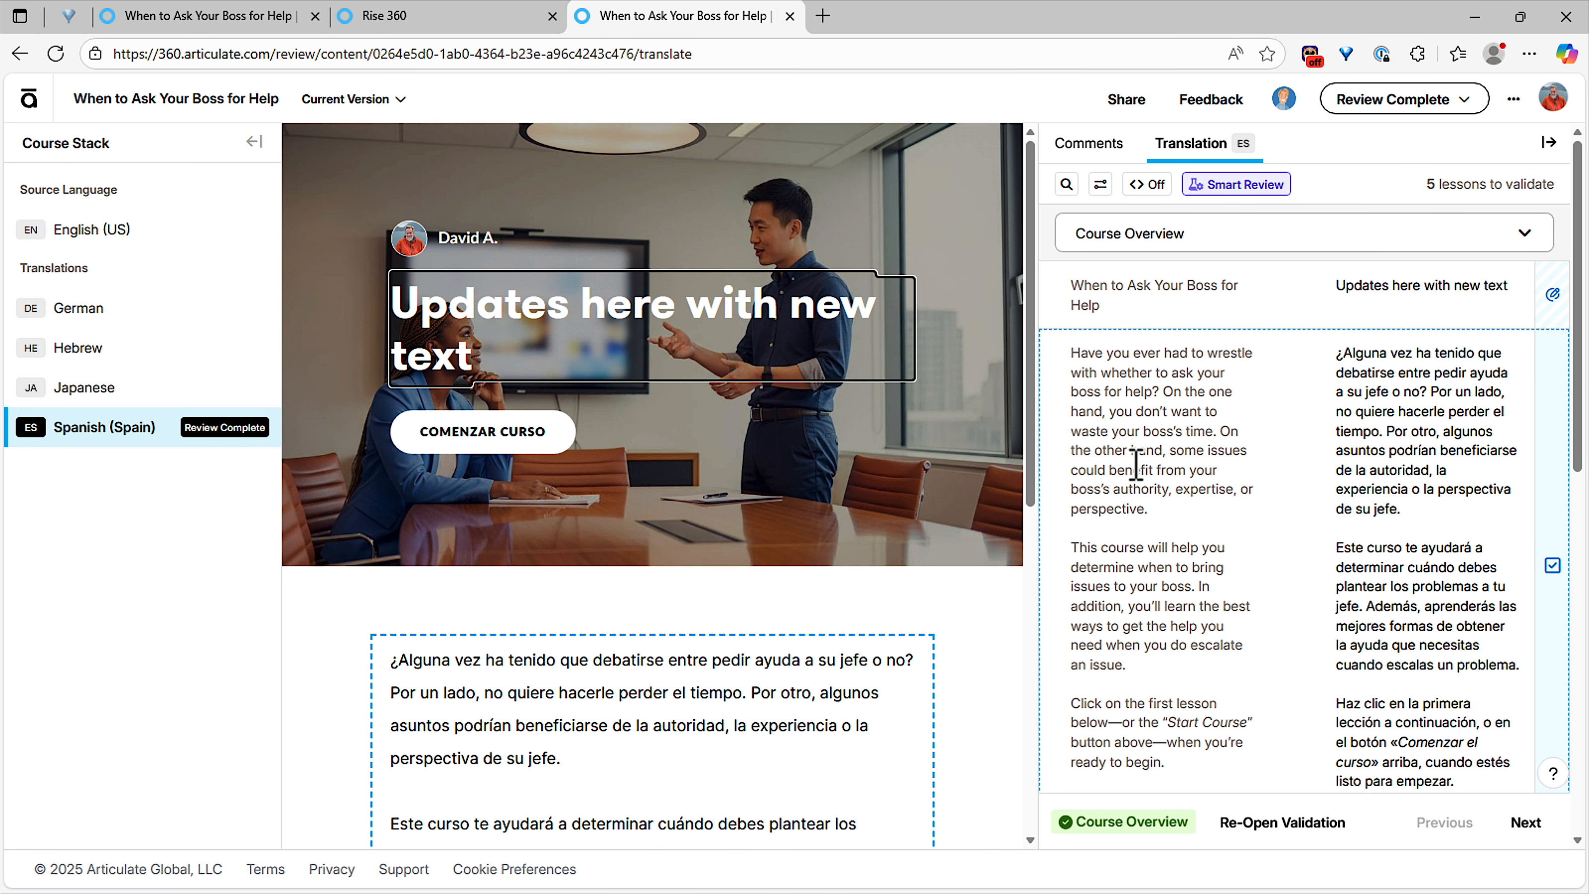
Step: Filter to unimported edits and step through Introduction and Discuss Expectations With Your Boss
{"action": "left_click", "coordinate": [1096, 185]}
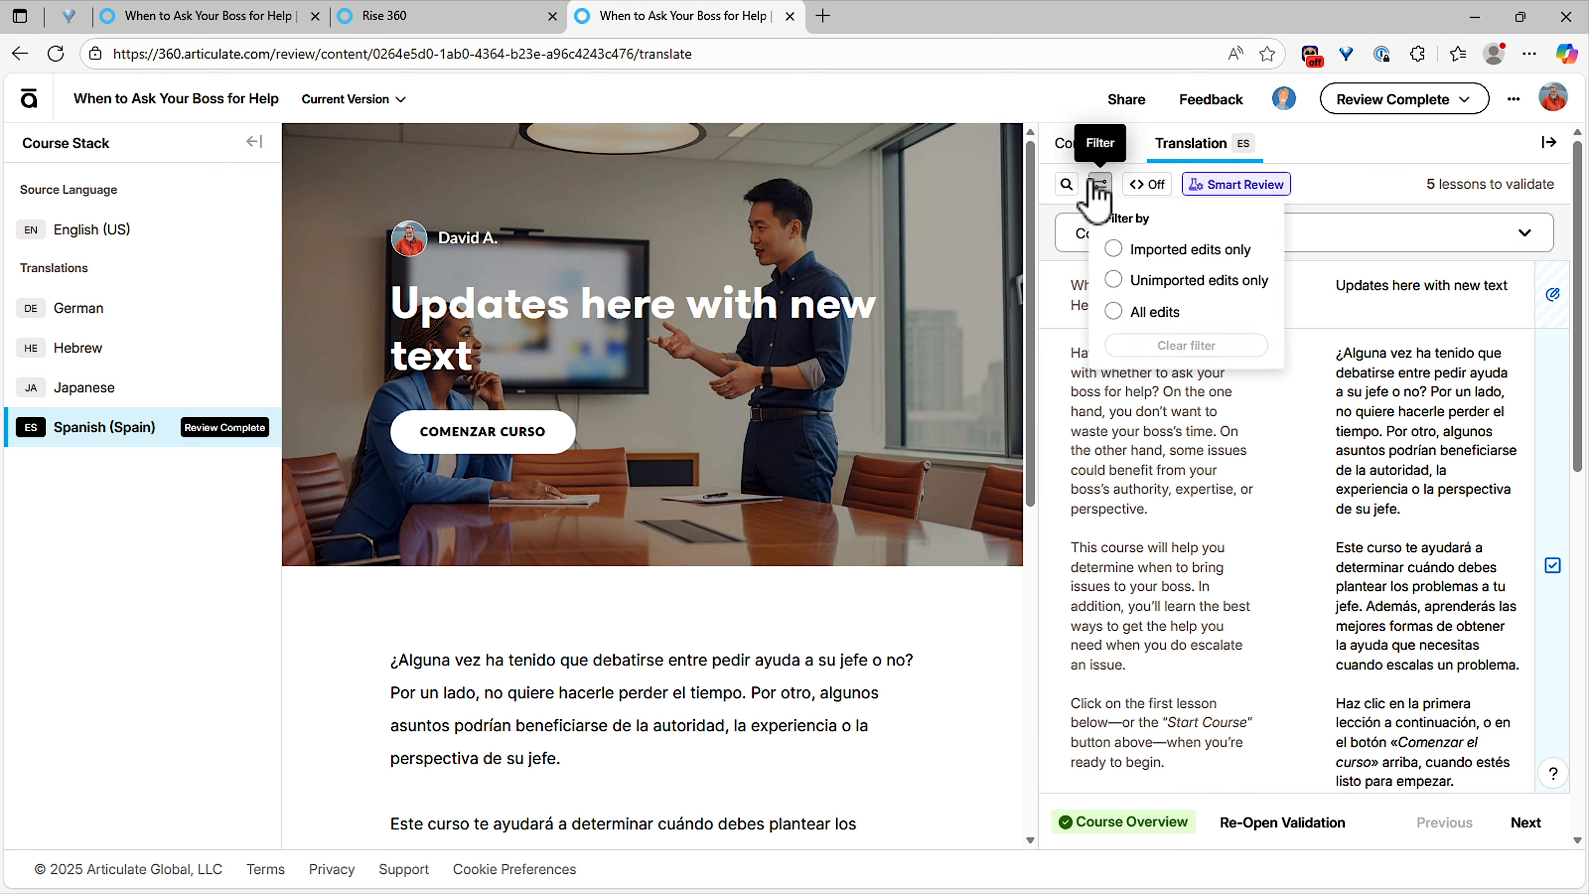
{"action": "left_click", "coordinate": [1136, 285]}
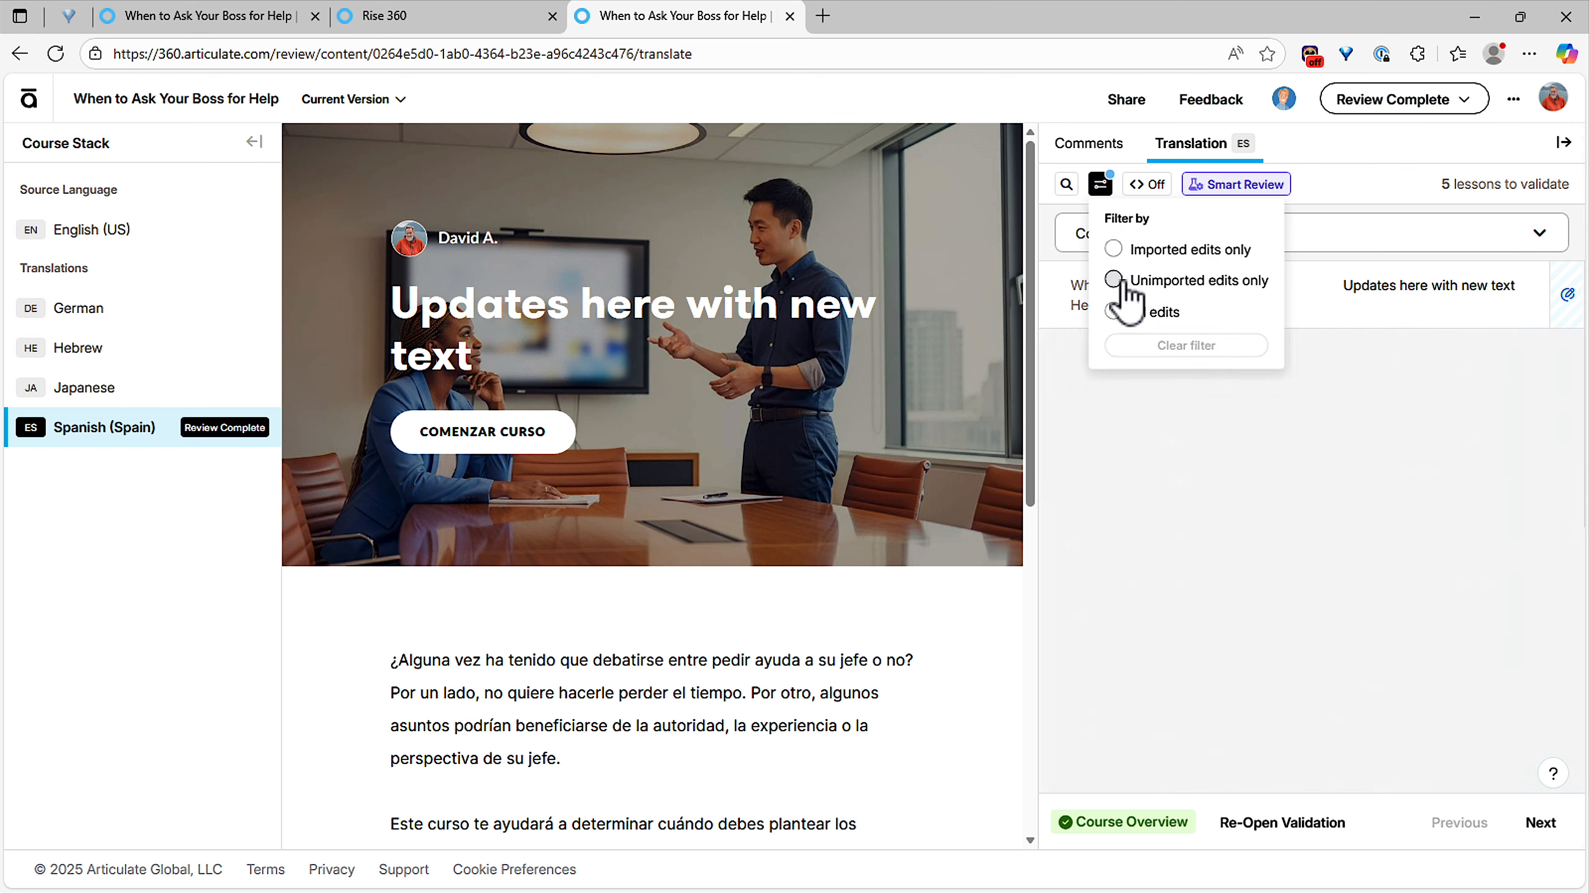
{"action": "left_click", "coordinate": [1196, 491]}
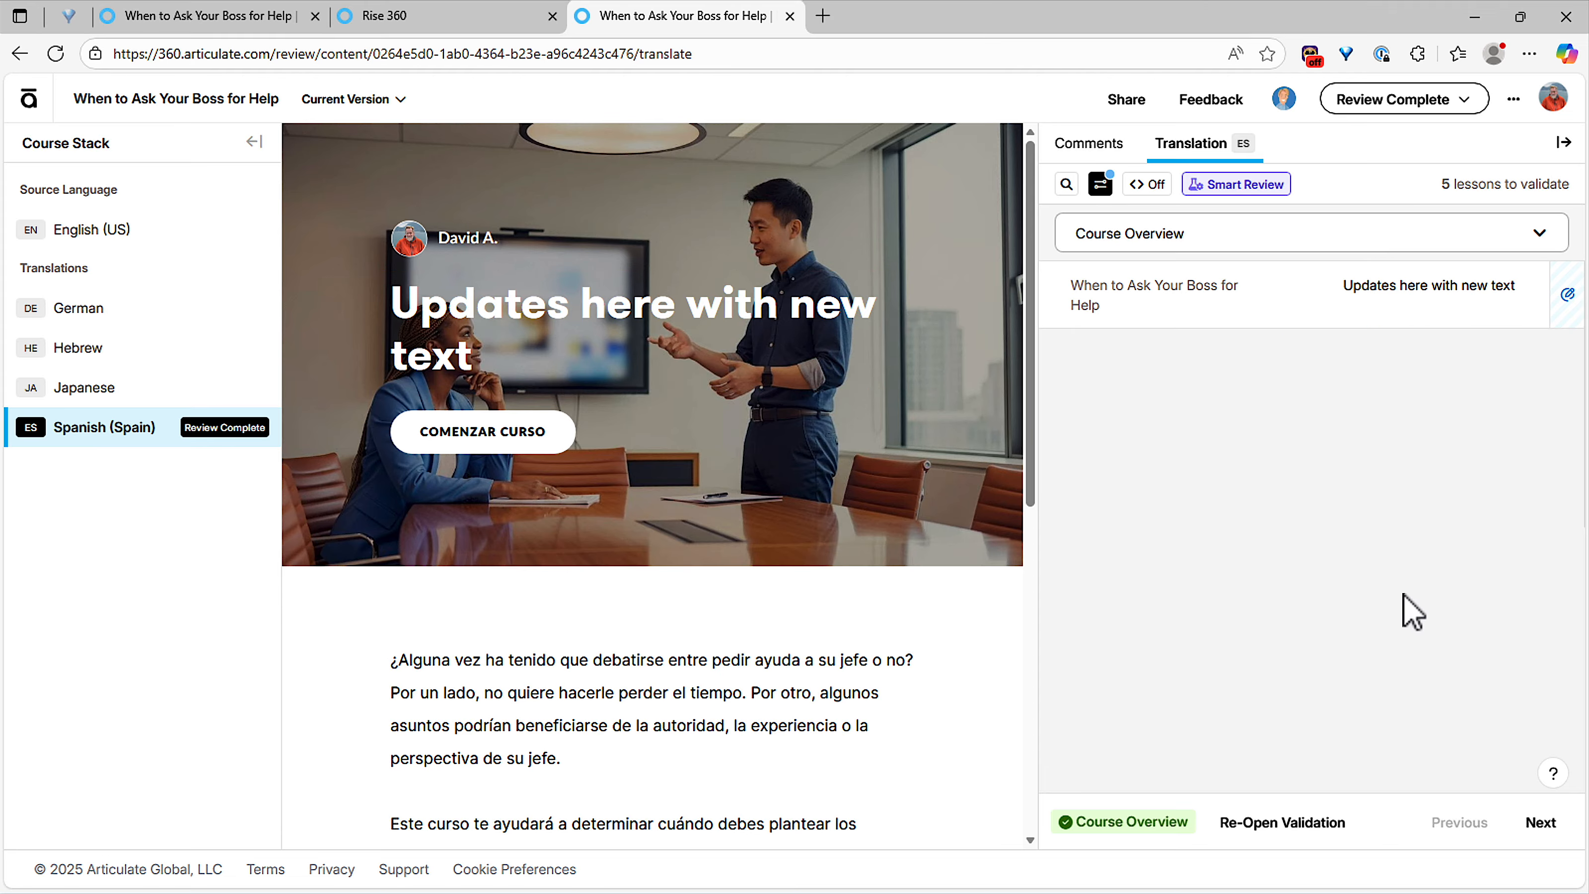
{"action": "left_click", "coordinate": [1553, 819]}
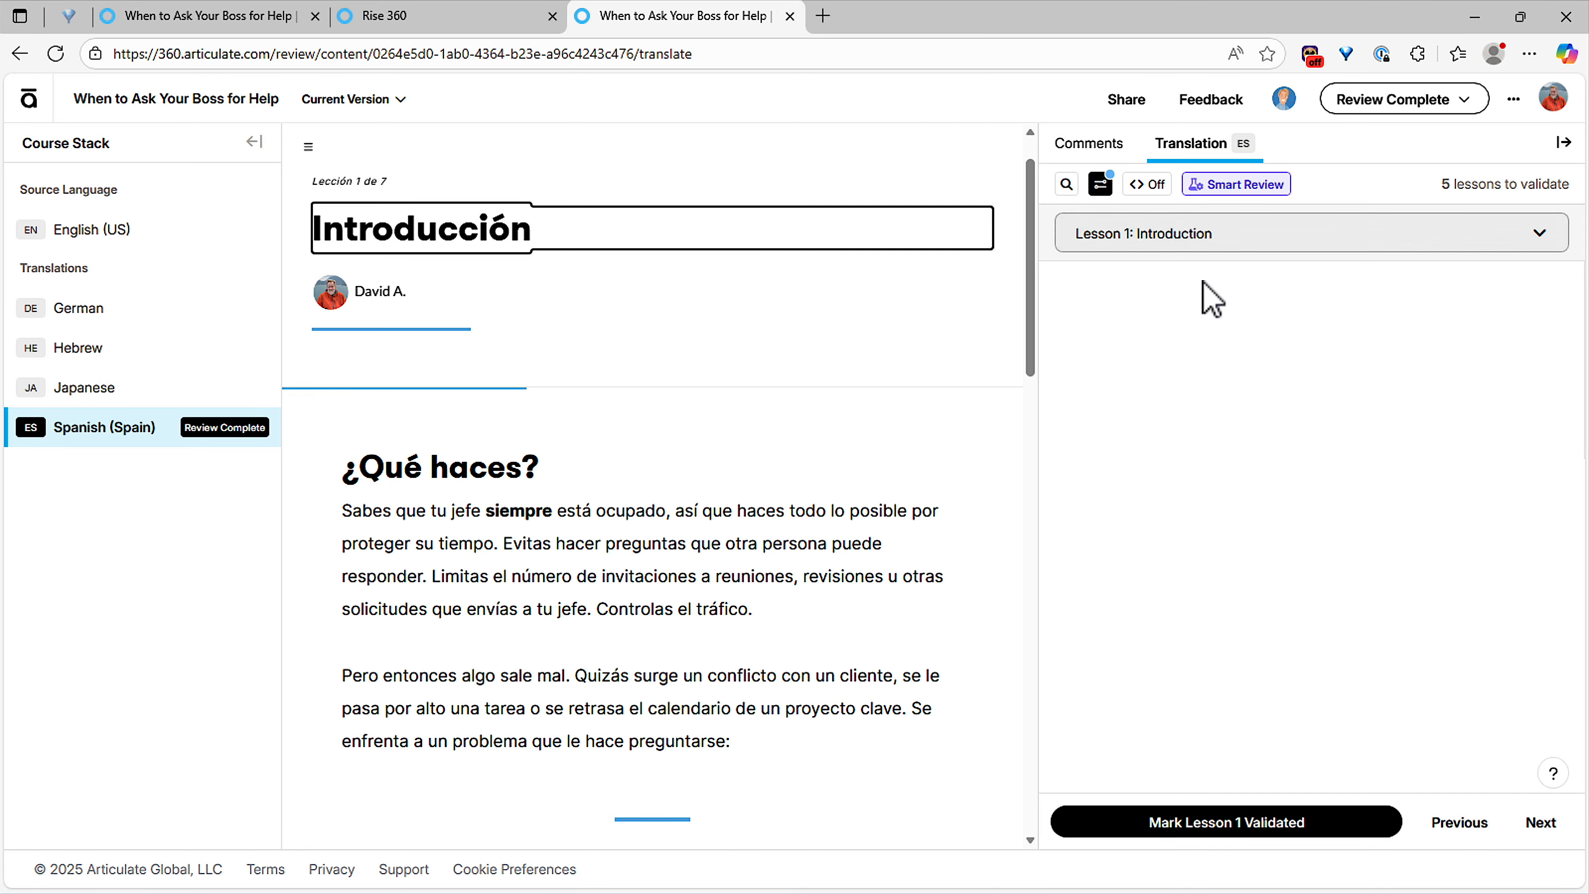
{"action": "left_click", "coordinate": [1225, 244]}
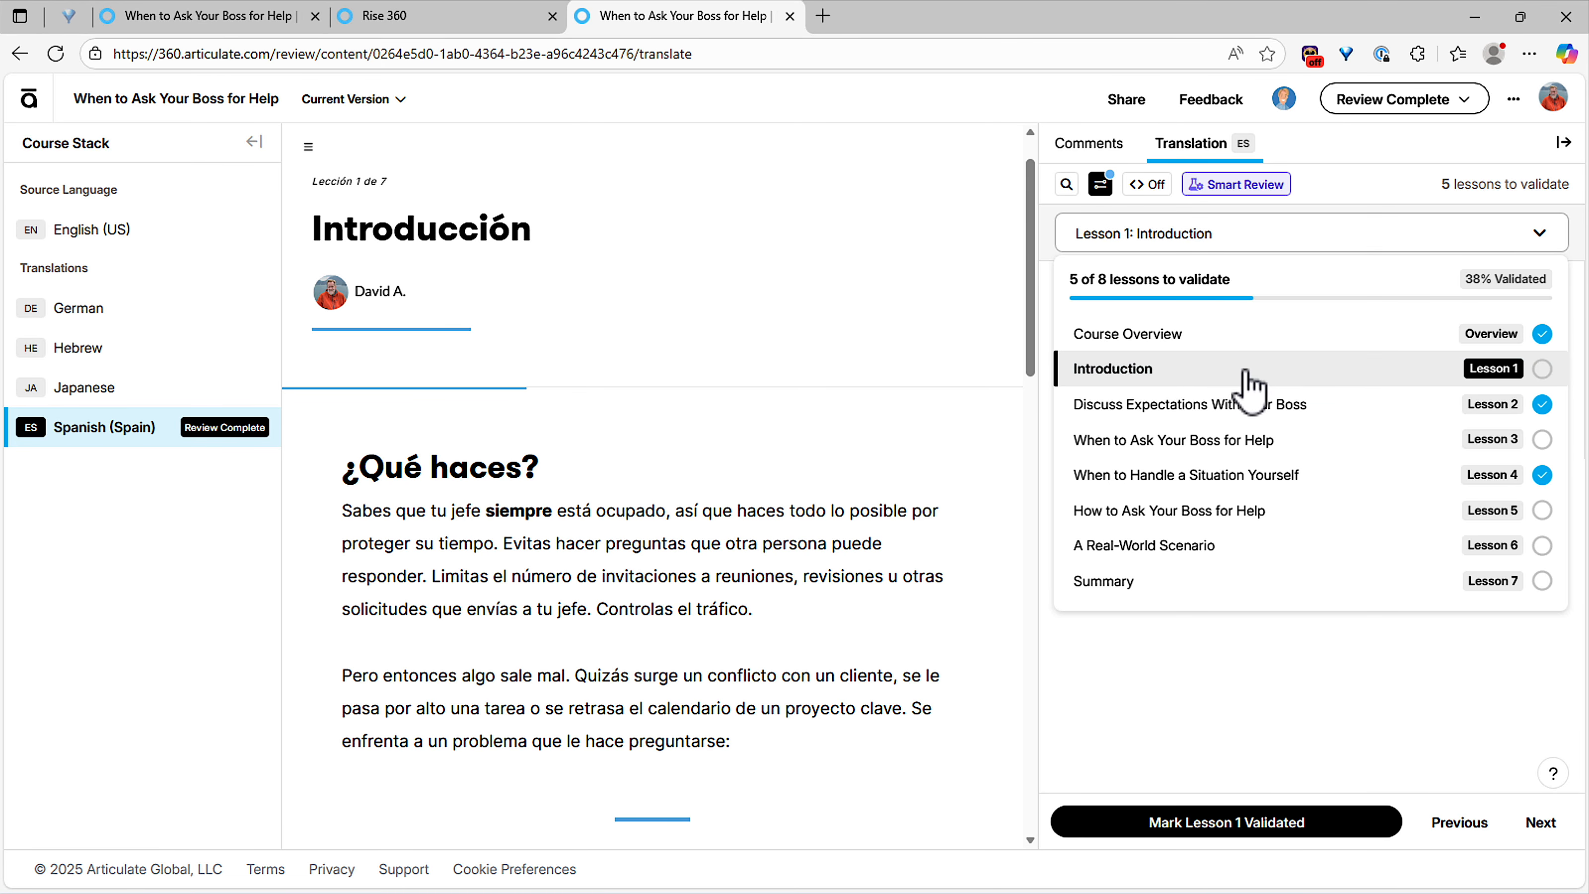
{"action": "left_click", "coordinate": [1138, 406]}
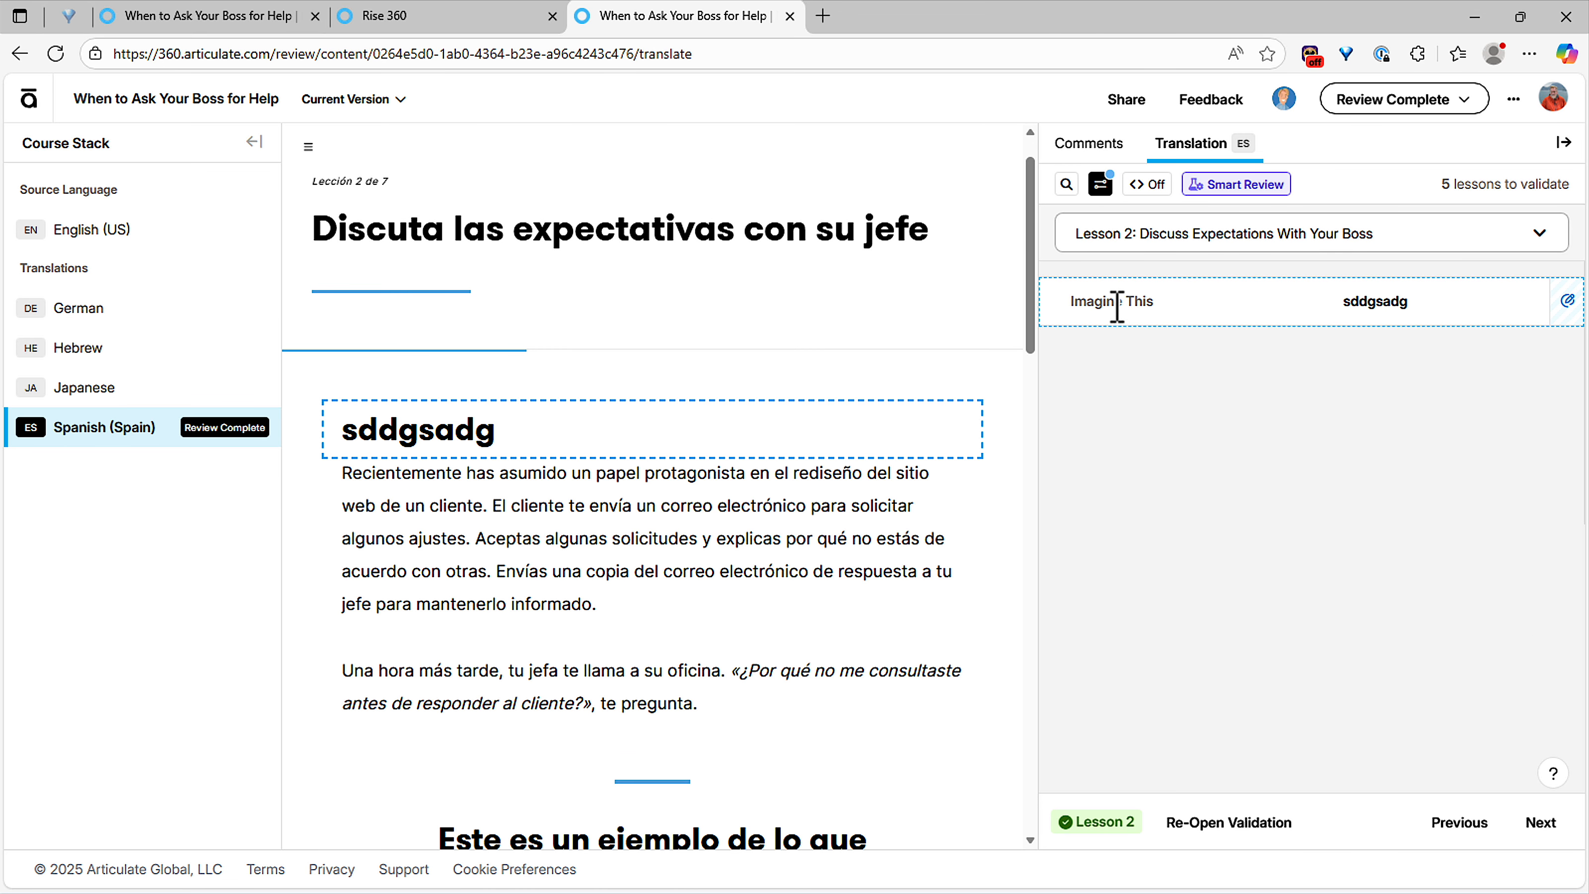
Step: Clear the edit filter to list every string, then close Review 360
{"action": "left_click", "coordinate": [1100, 184]}
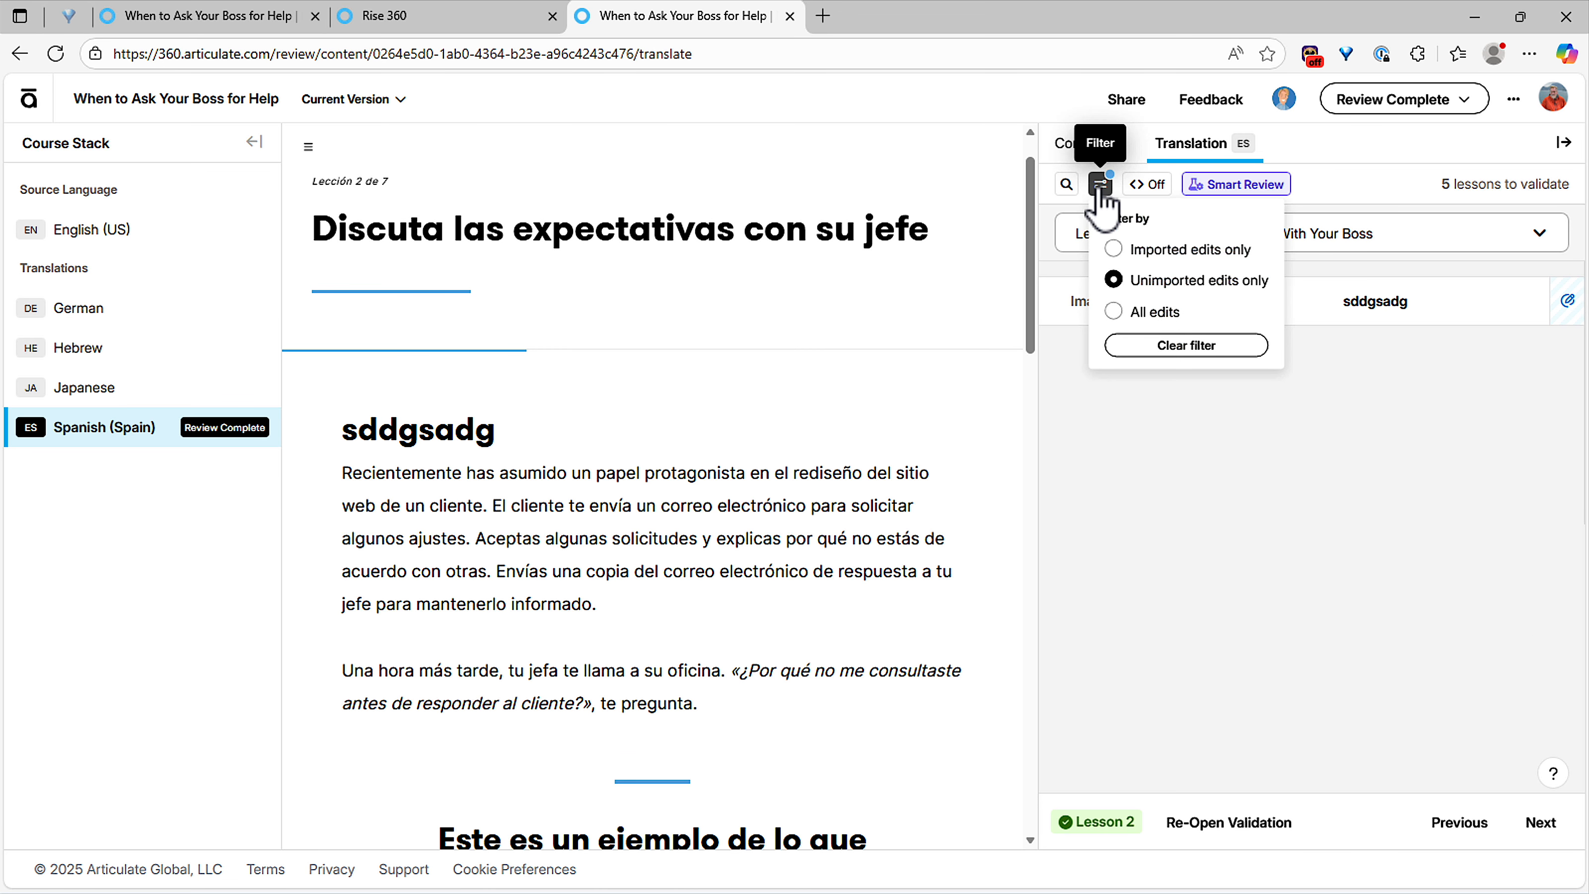
{"action": "left_click", "coordinate": [1156, 312]}
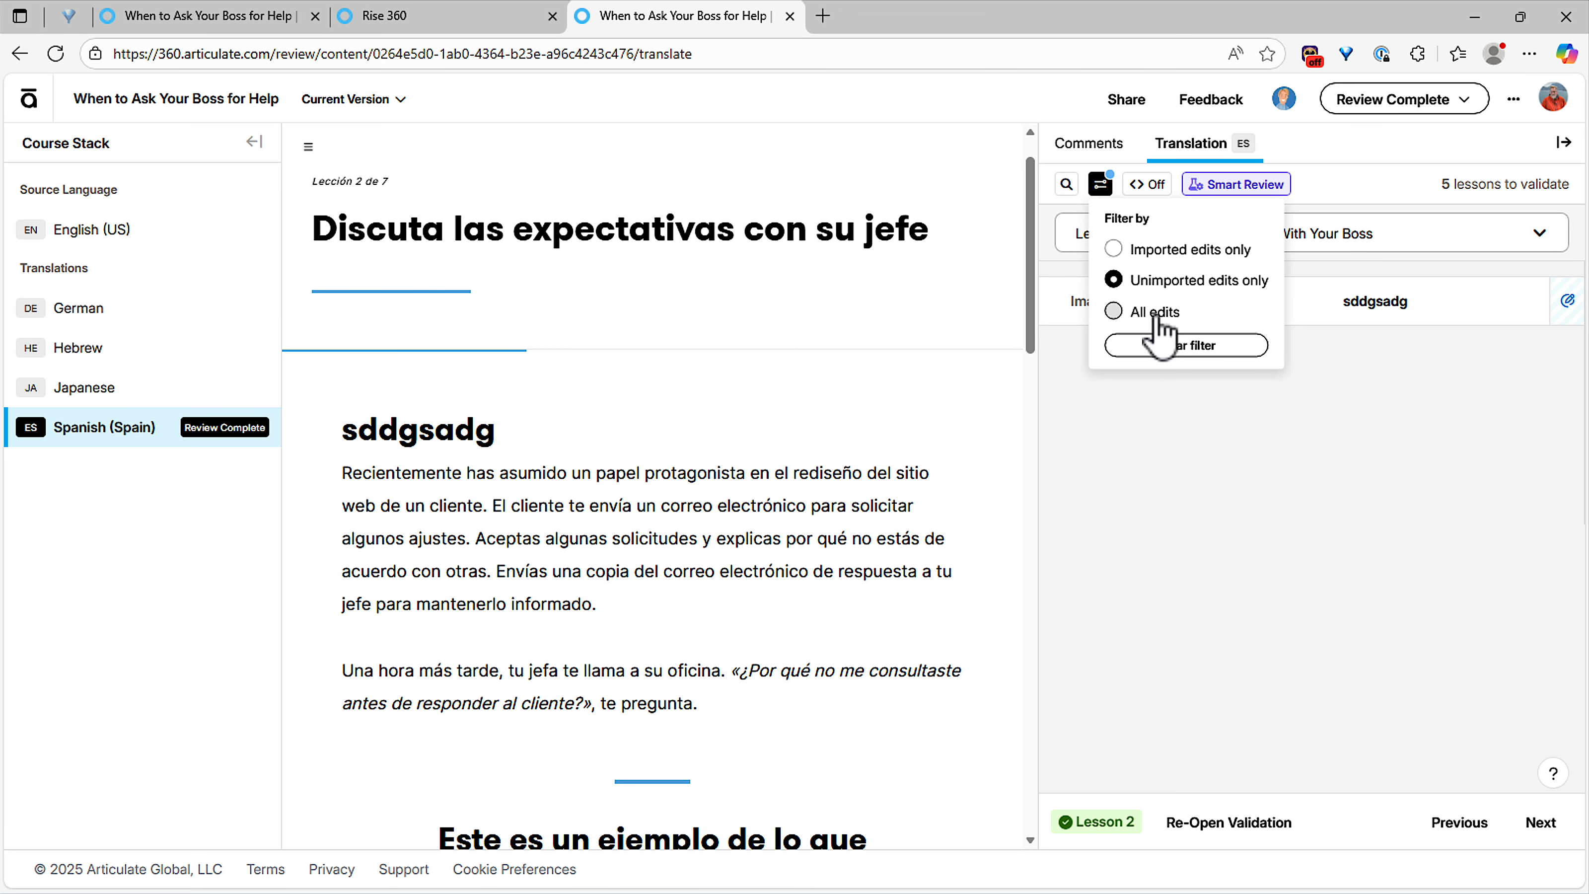
{"action": "left_click", "coordinate": [1186, 347]}
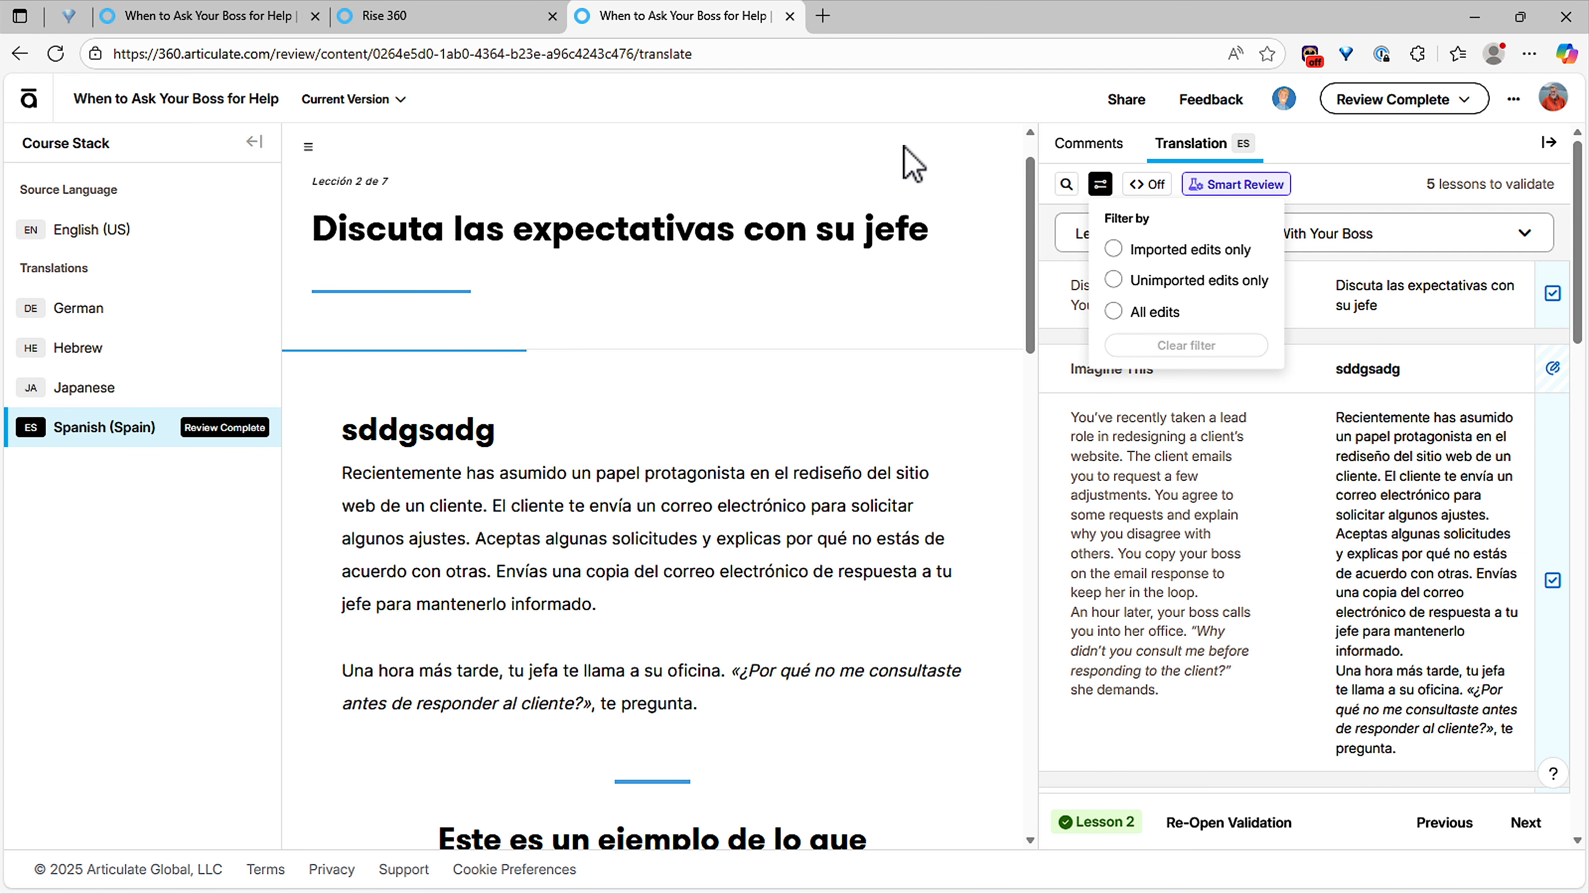
{"action": "left_click", "coordinate": [1100, 185]}
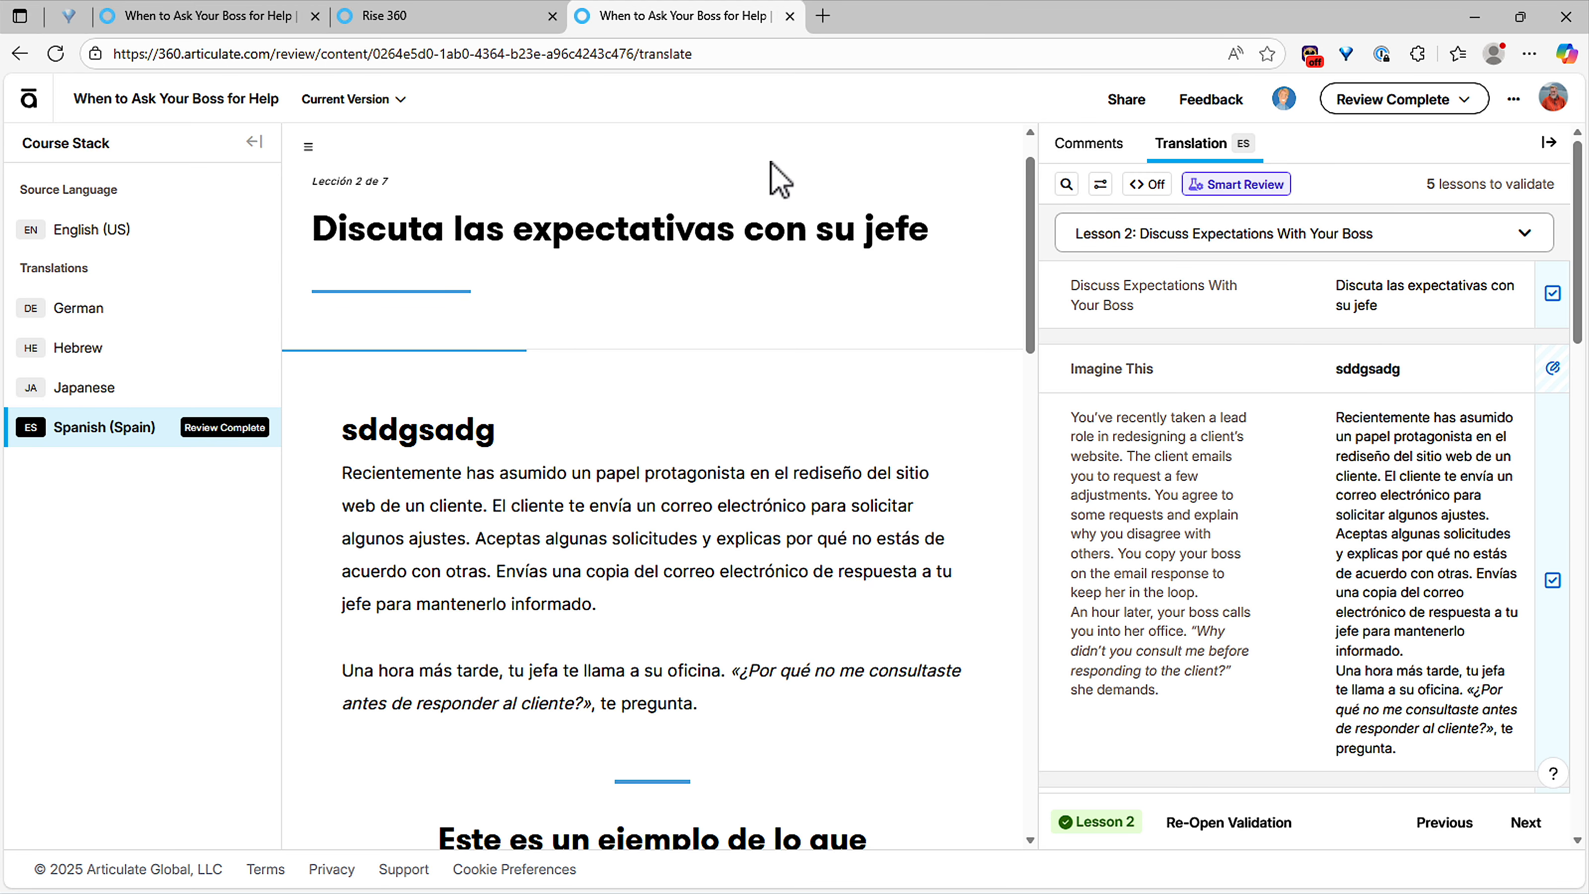
{"action": "left_click", "coordinate": [790, 16]}
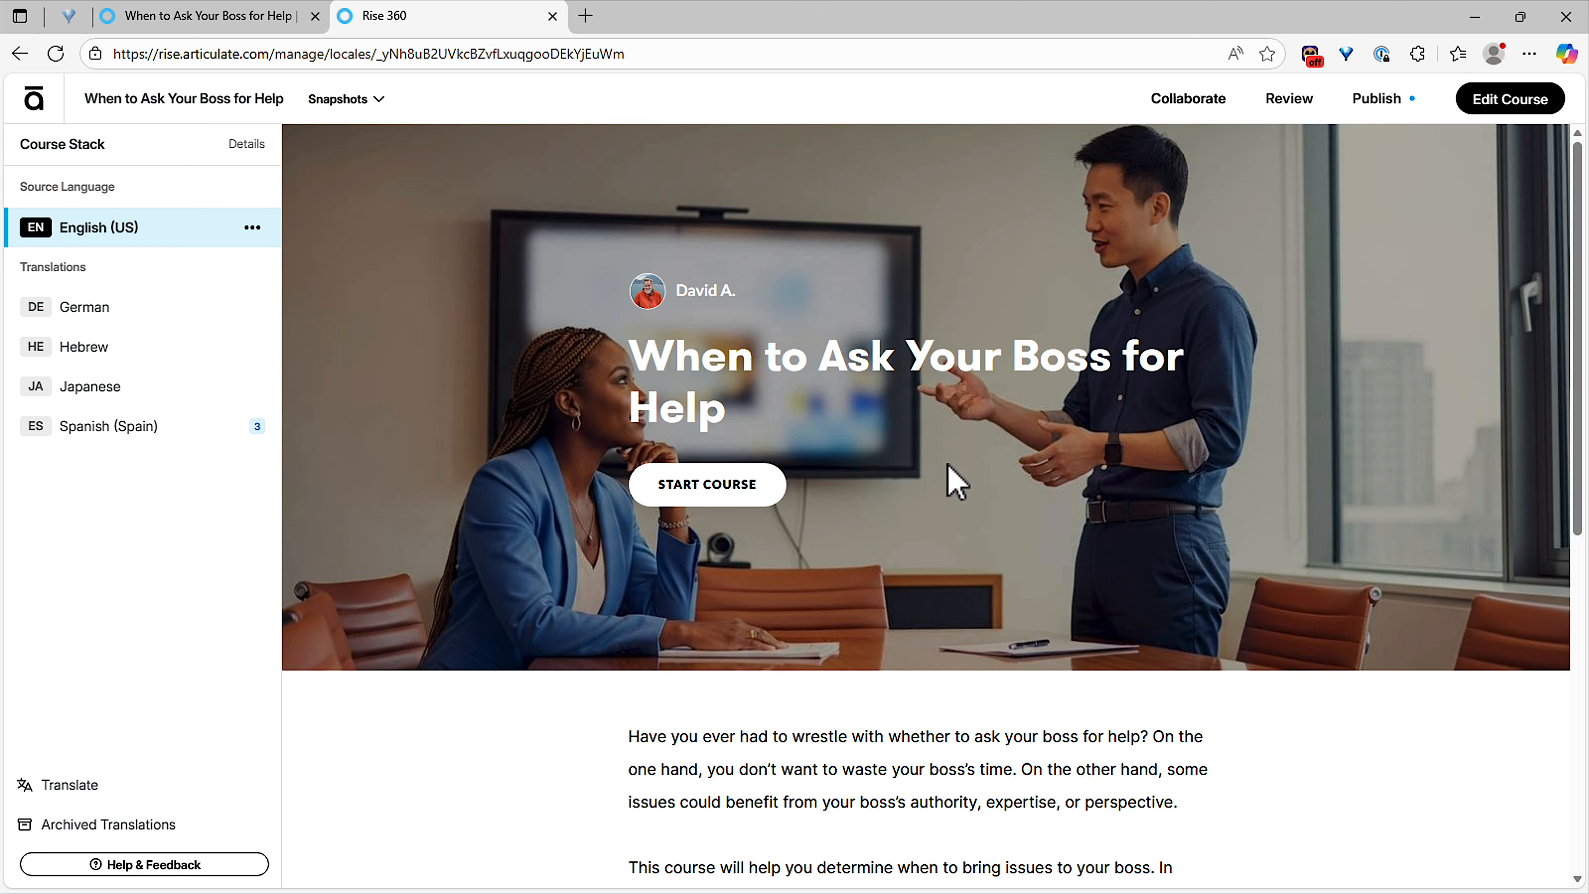
Step: Import the 3 suggested edits into the Spanish (Spain) translation
{"action": "mouse_move", "coordinate": [203, 440]}
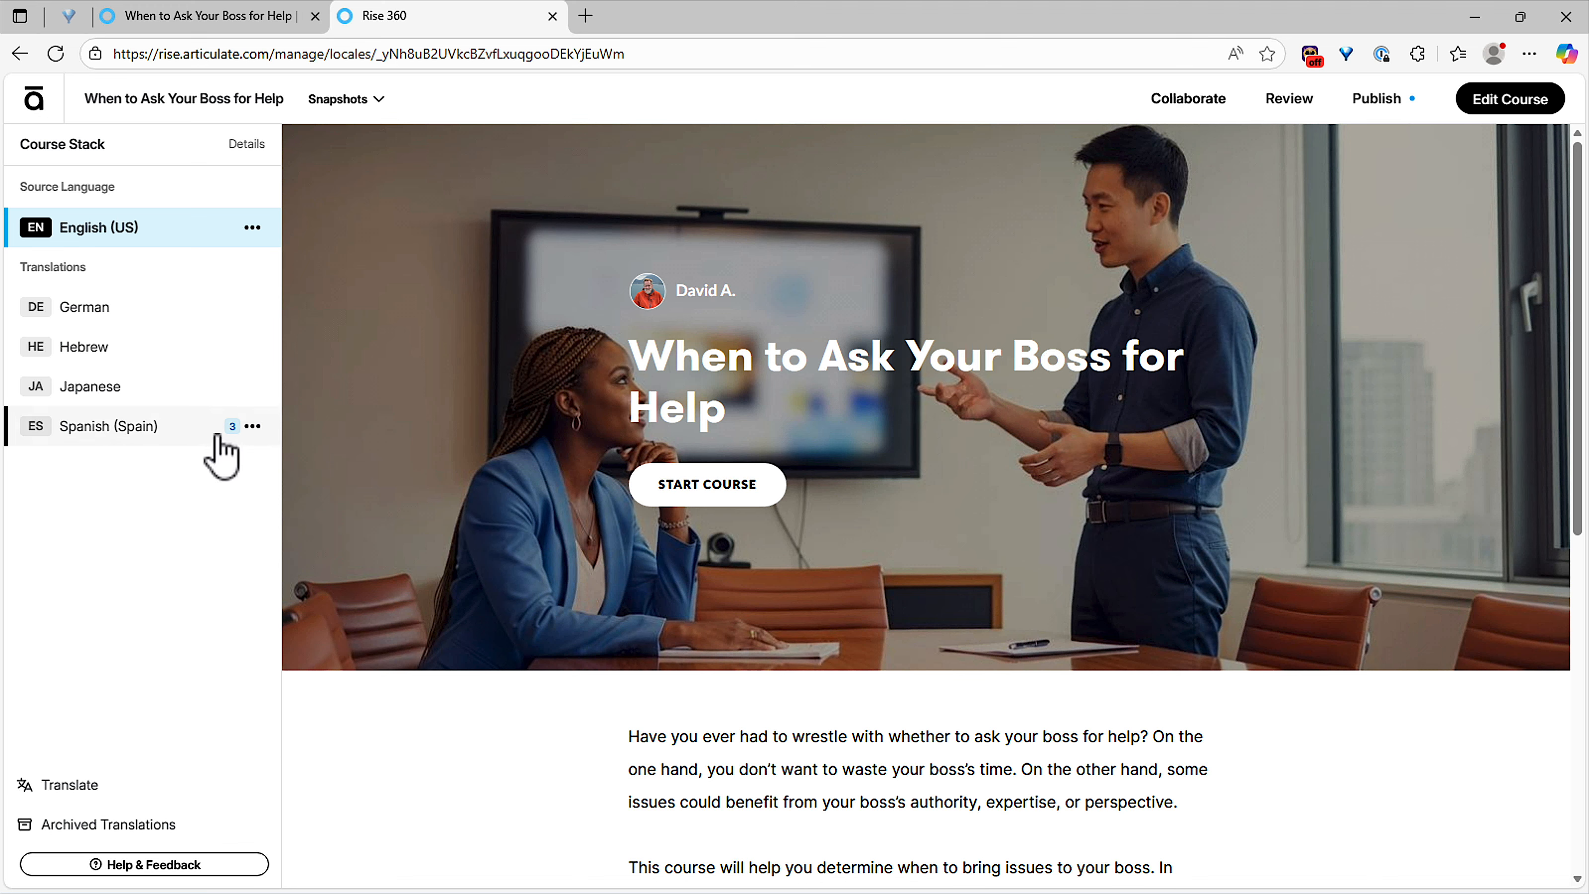
{"action": "left_click", "coordinate": [253, 428]}
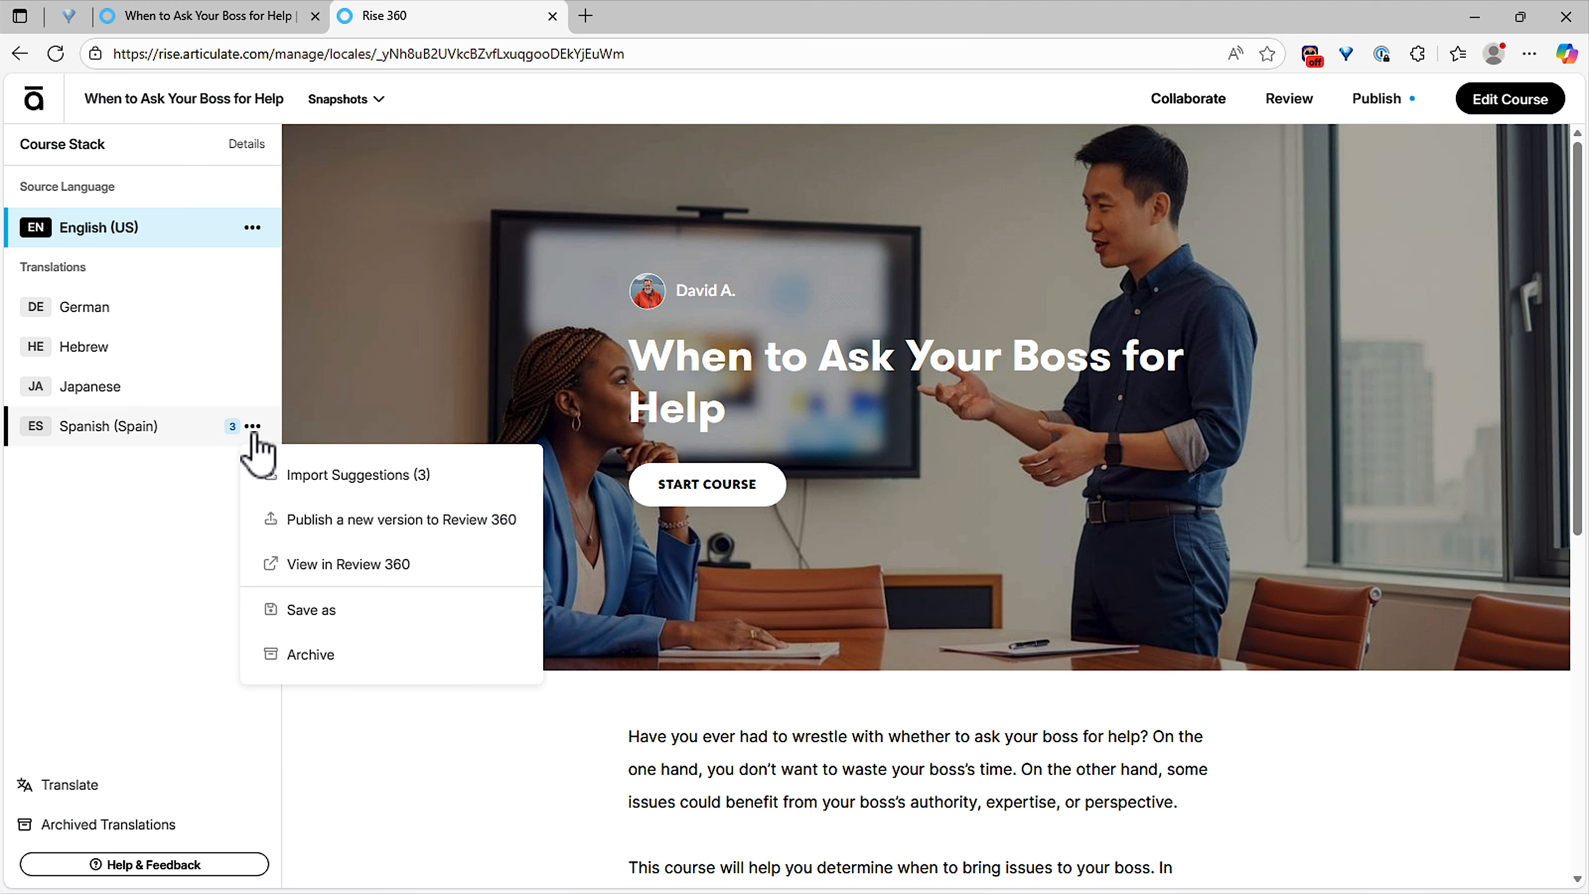
{"action": "left_click", "coordinate": [385, 476]}
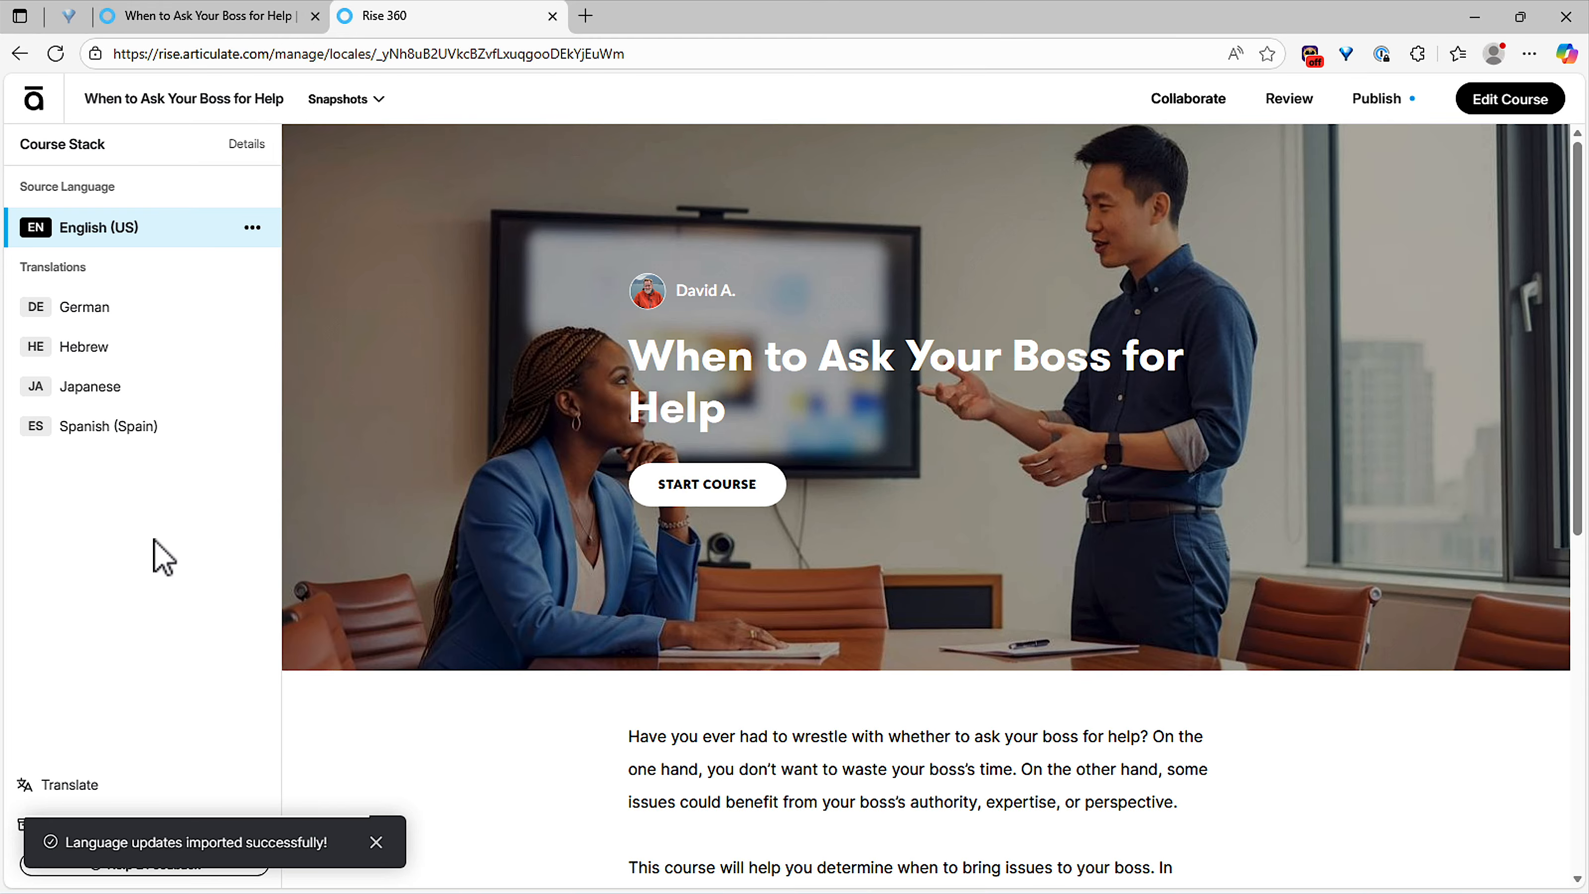
Step: Preview the updated course in Spanish (Spain), scrolling through its content
{"action": "left_click", "coordinate": [111, 440]}
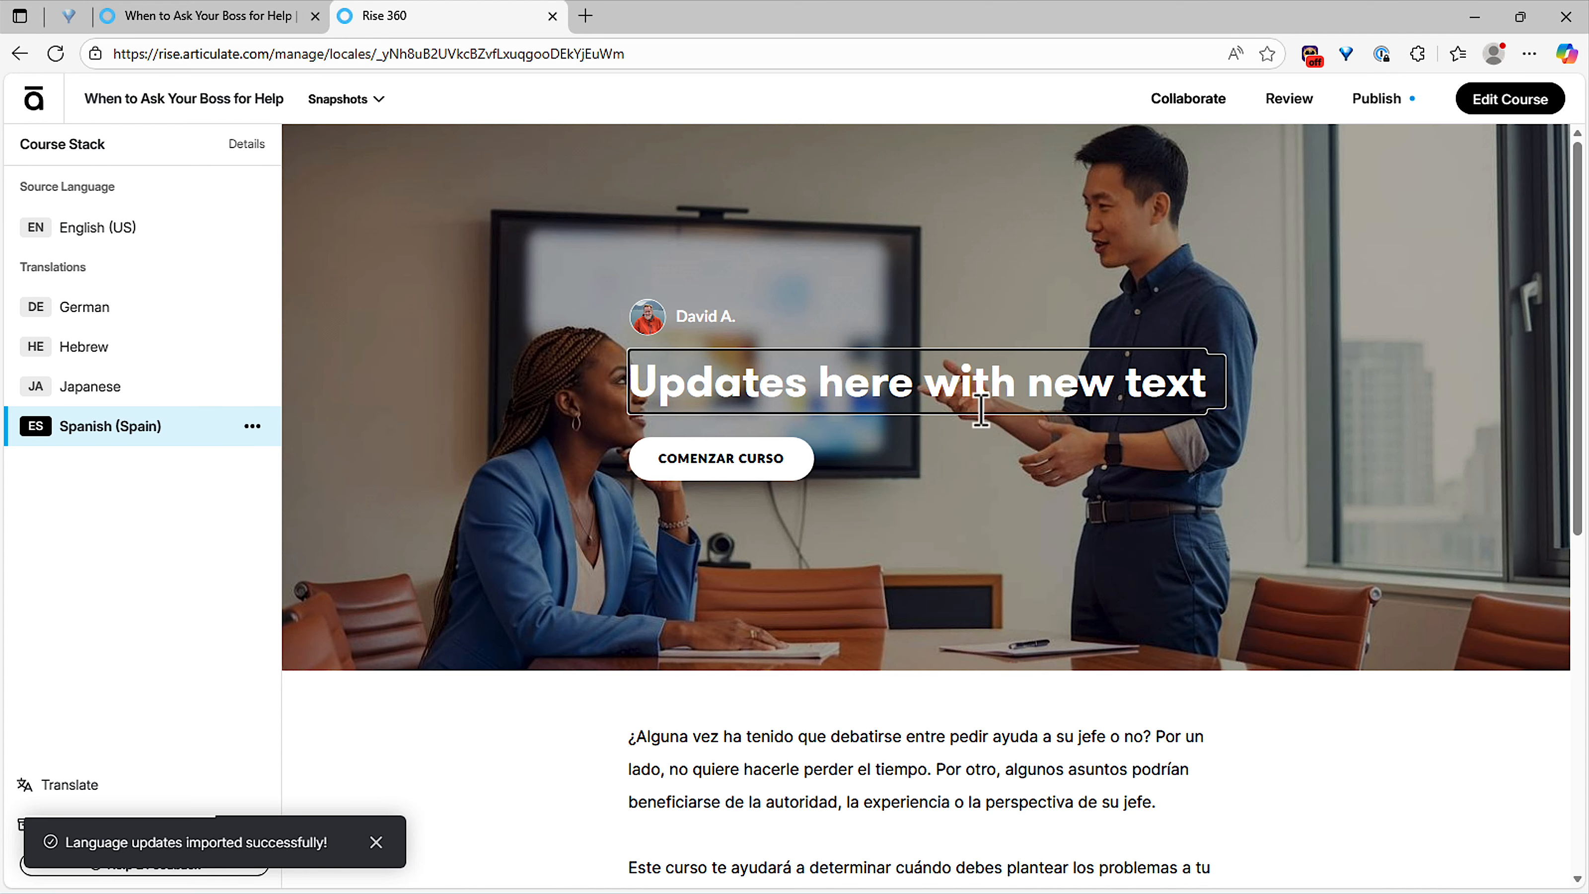
{"action": "scroll", "coordinate": [1176, 574], "scroll_direction": "down", "scroll_amount": 5}
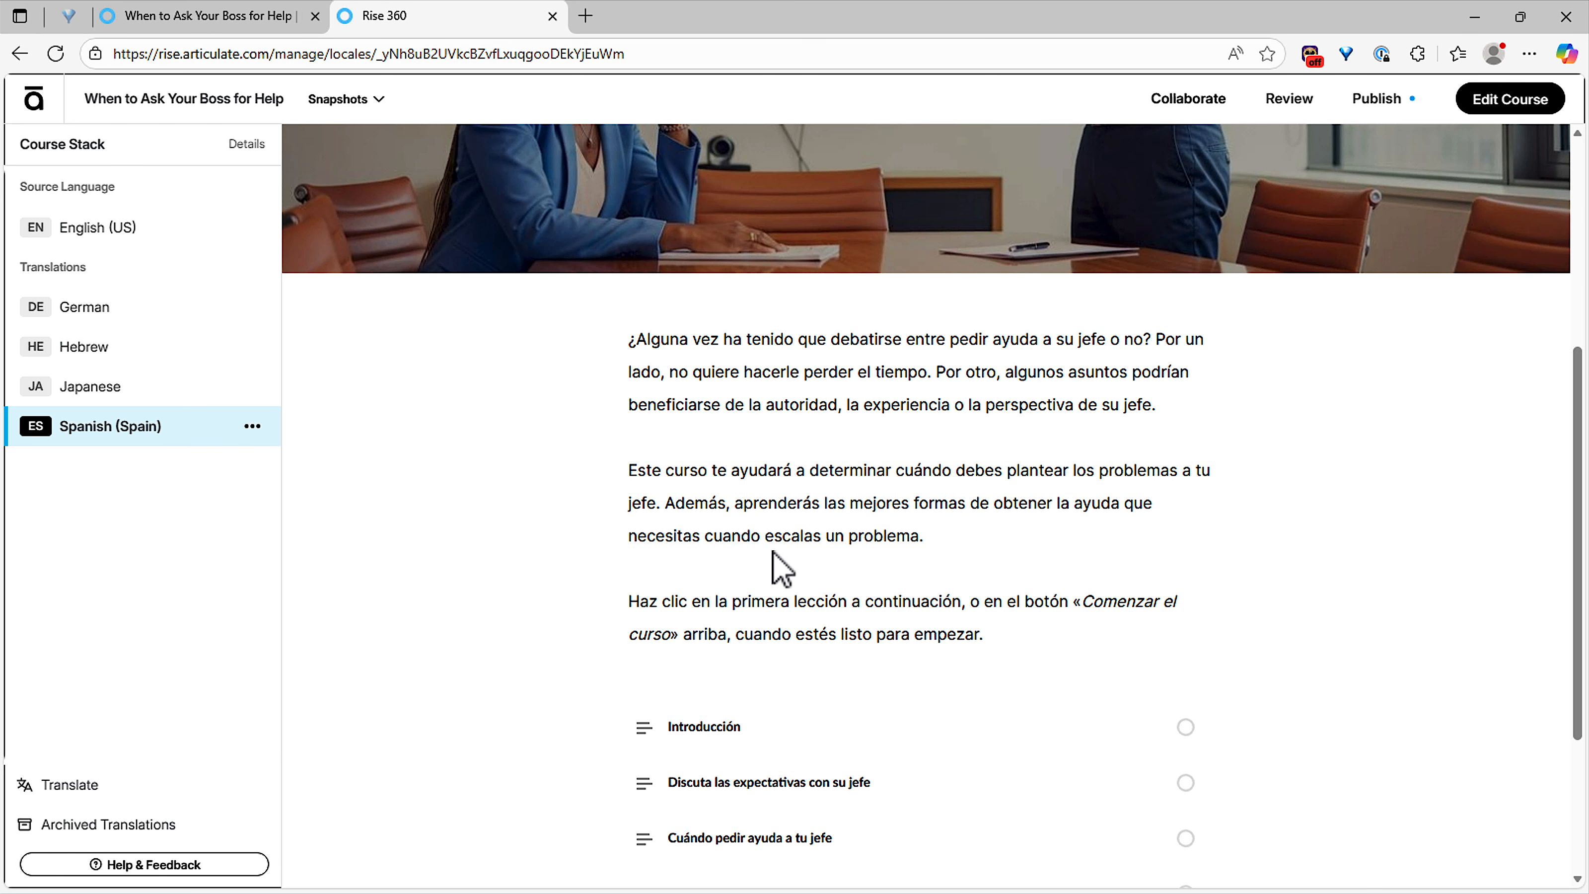
{"action": "scroll", "coordinate": [772, 552], "scroll_direction": "down", "scroll_amount": 4}
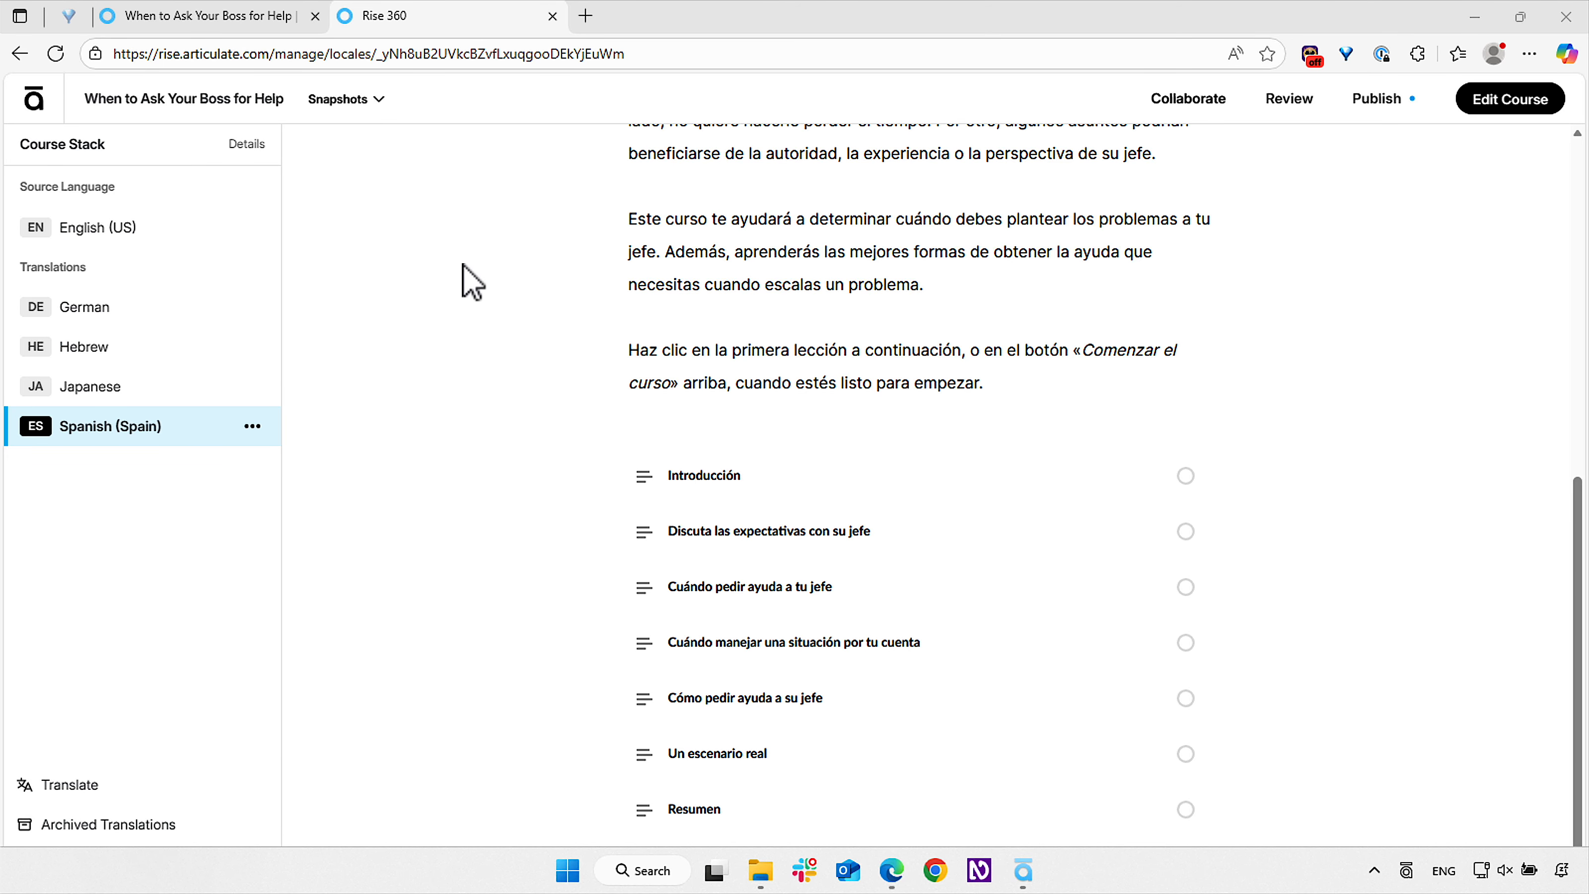
Step: Go to the Rise 360 content library and open 'When to Ask Your Boss for Help' for editing
{"action": "left_click", "coordinate": [226, 19]}
{"action": "left_click", "coordinate": [28, 99]}
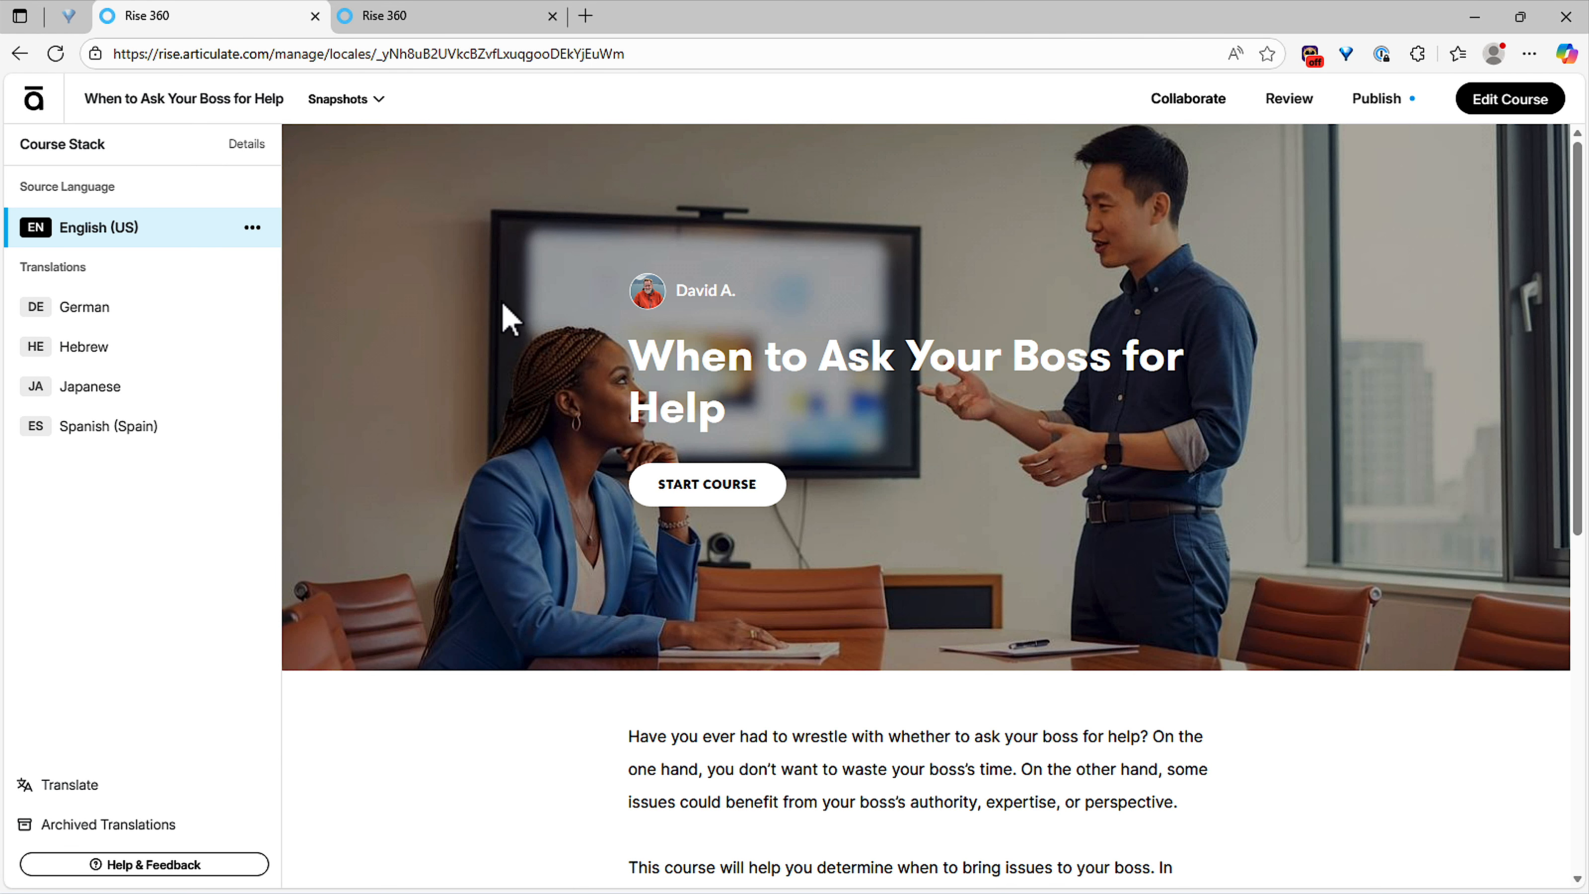
{"action": "left_click", "coordinate": [49, 108]}
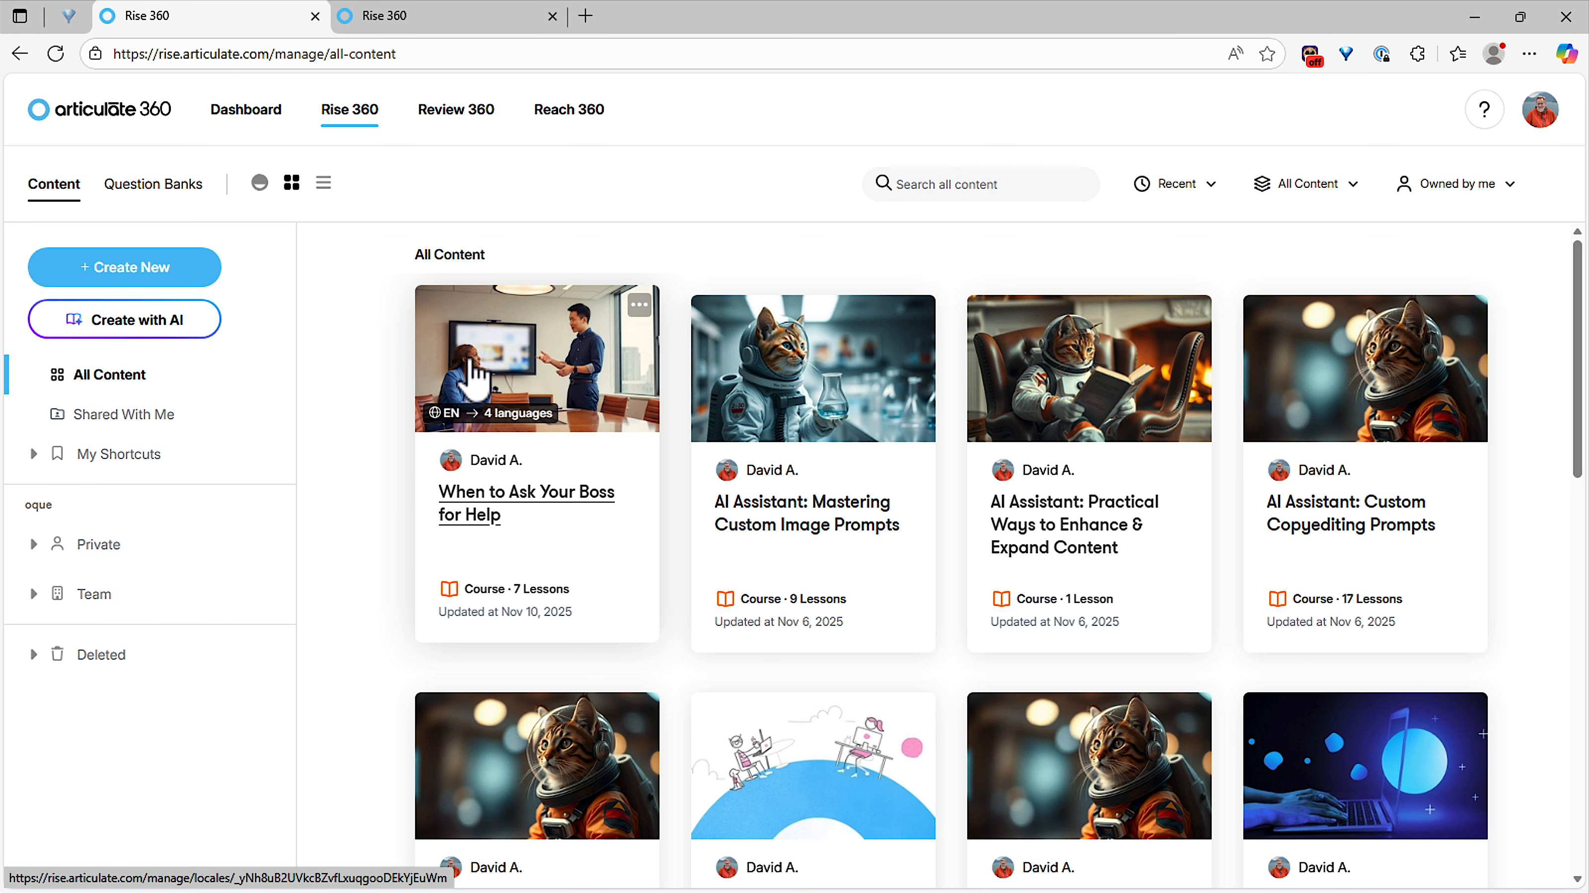
{"action": "left_click", "coordinate": [512, 358]}
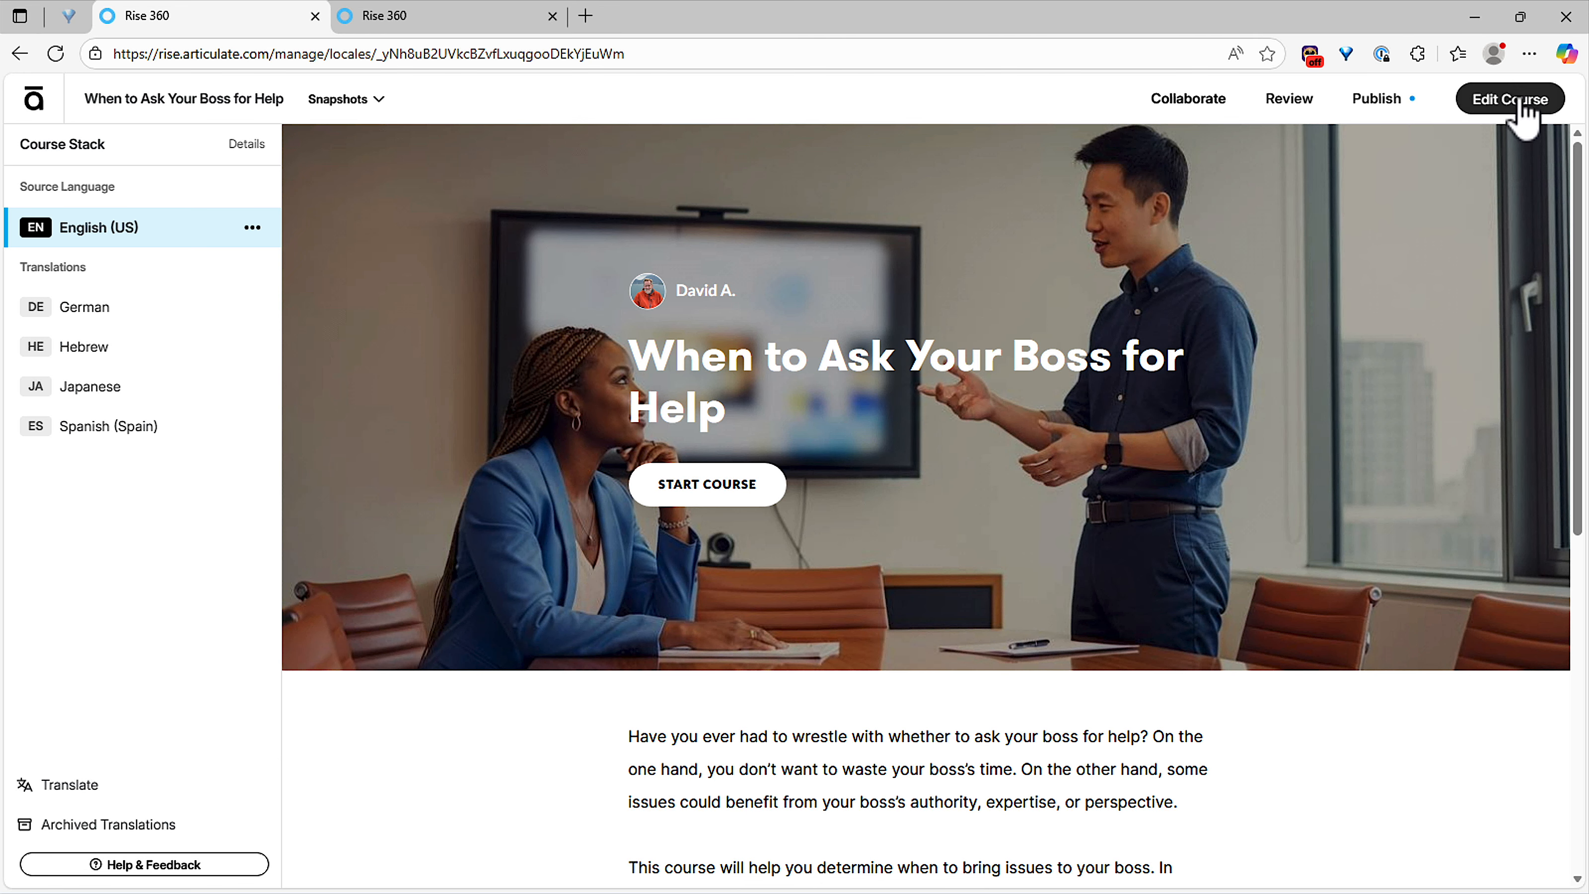
{"action": "left_click", "coordinate": [1521, 103]}
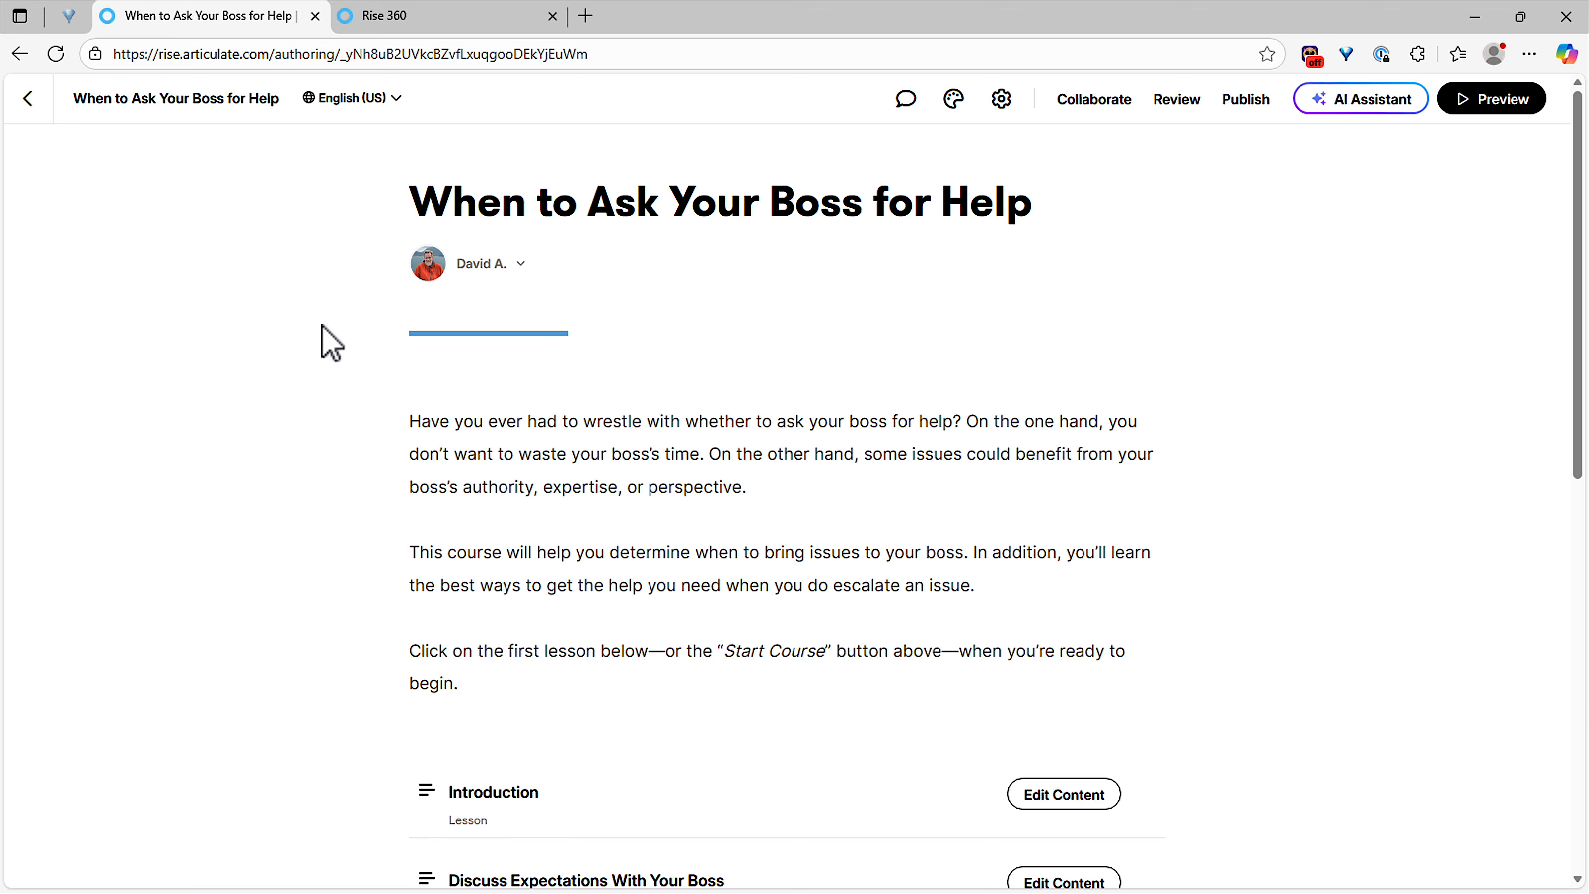
Step: Switch the course editor to Spanish (Spain), then back to English (US)
{"action": "left_click", "coordinate": [372, 103]}
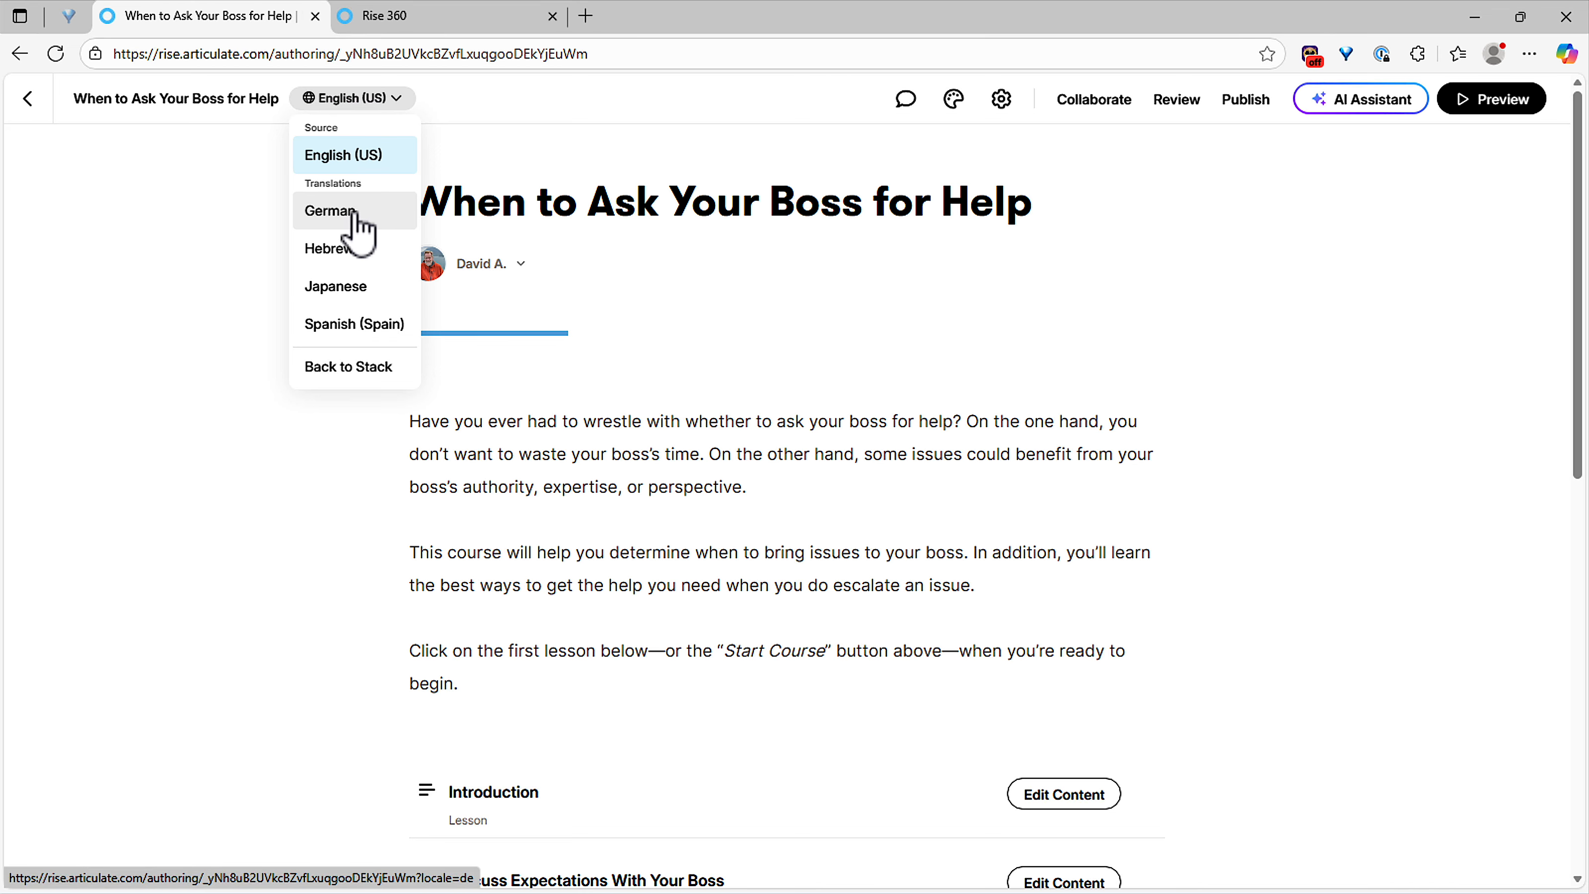
{"action": "left_click", "coordinate": [337, 325]}
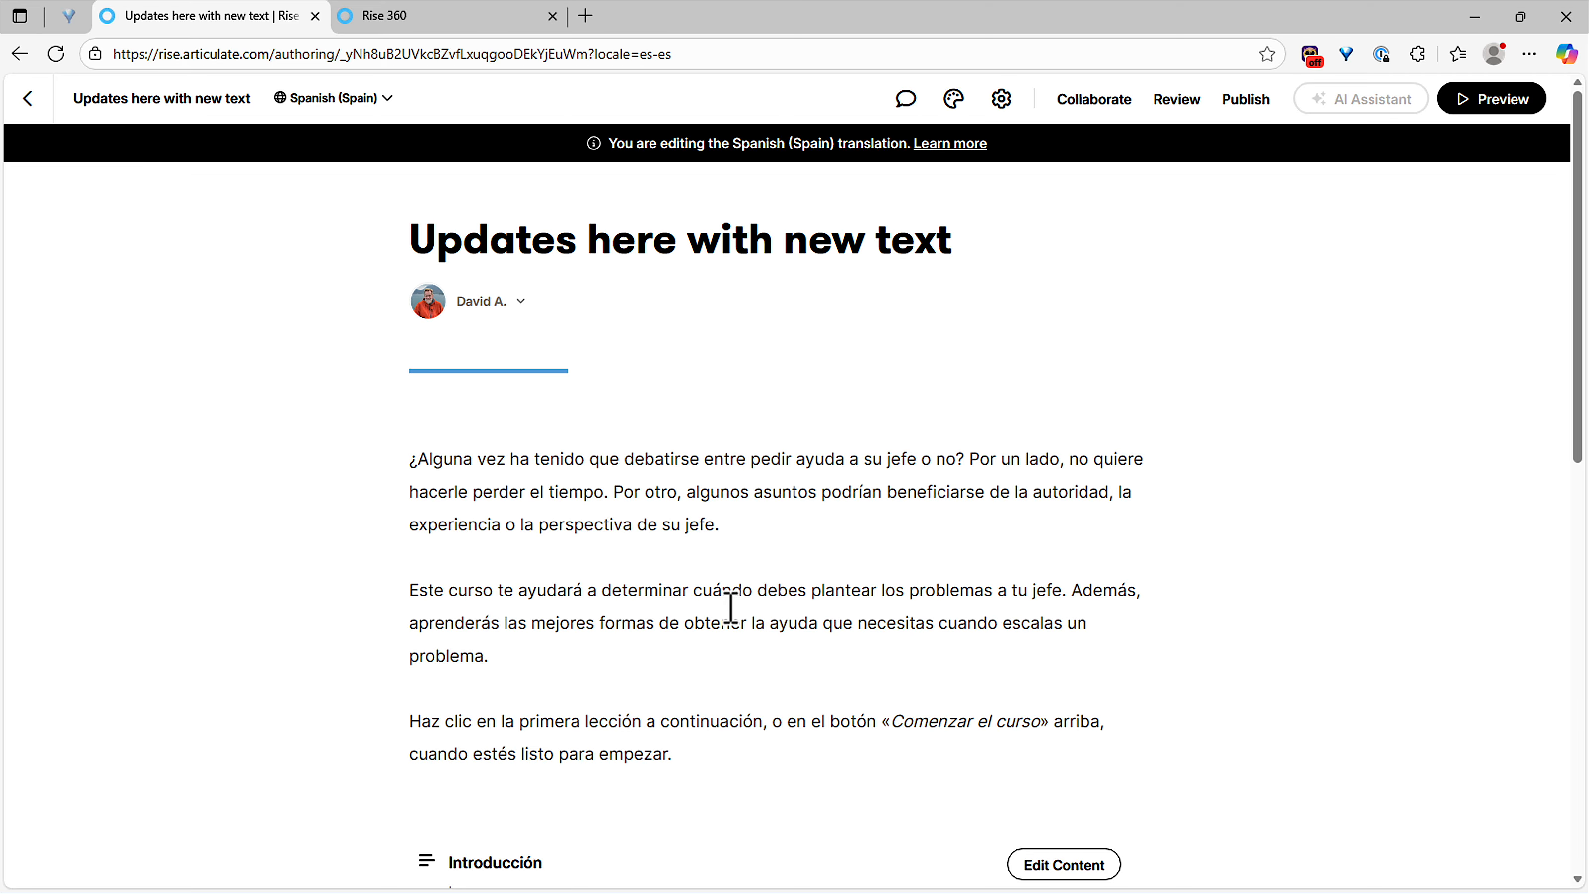
{"action": "left_click", "coordinate": [379, 99]}
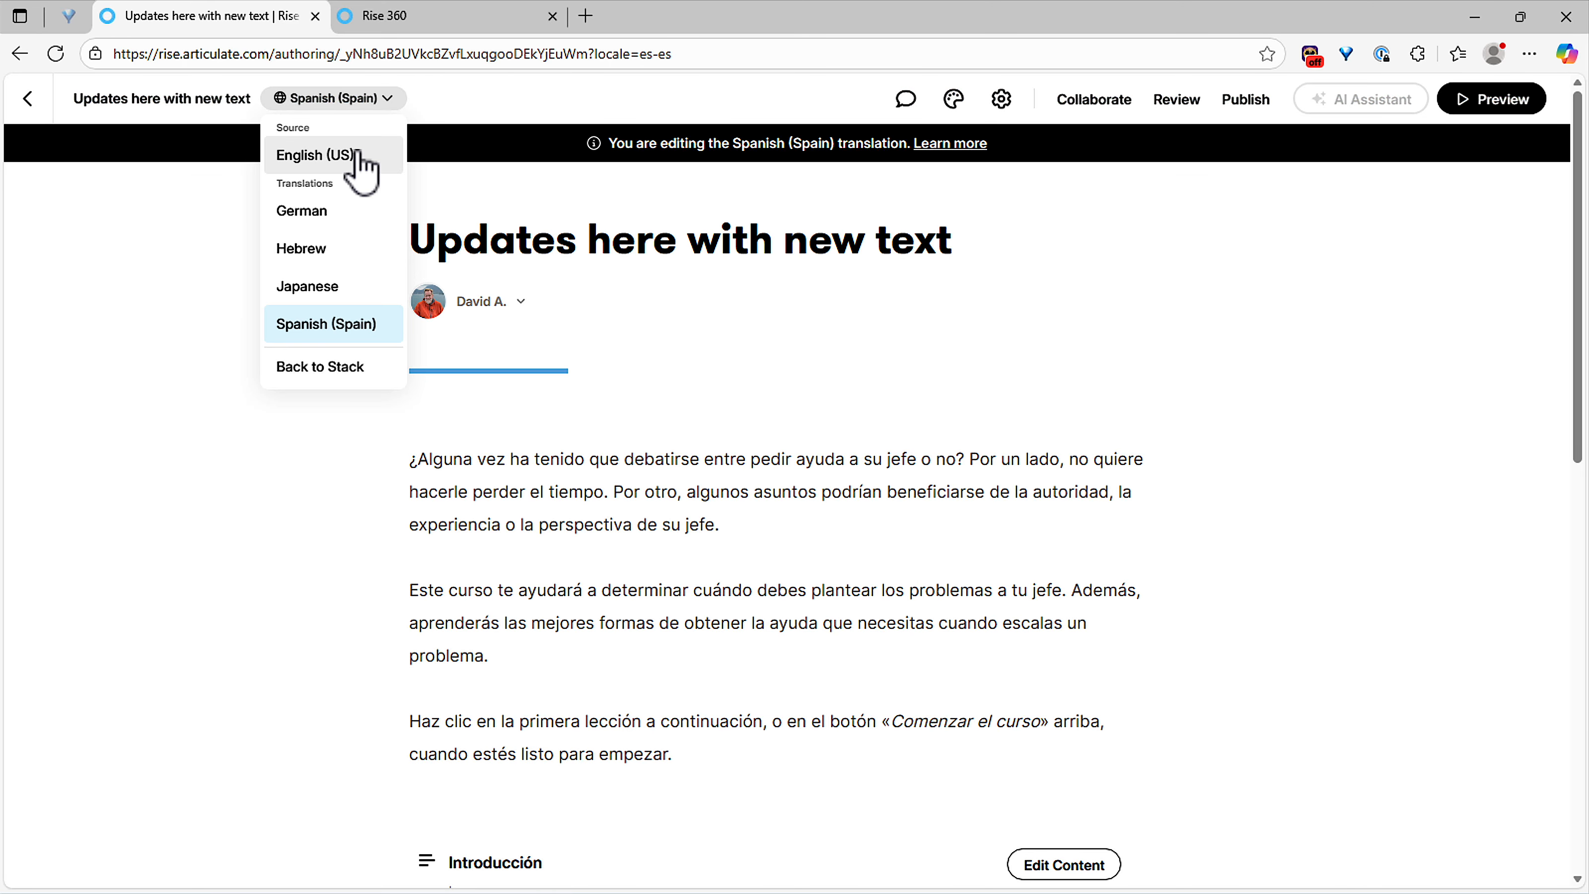
{"action": "left_click", "coordinate": [360, 160]}
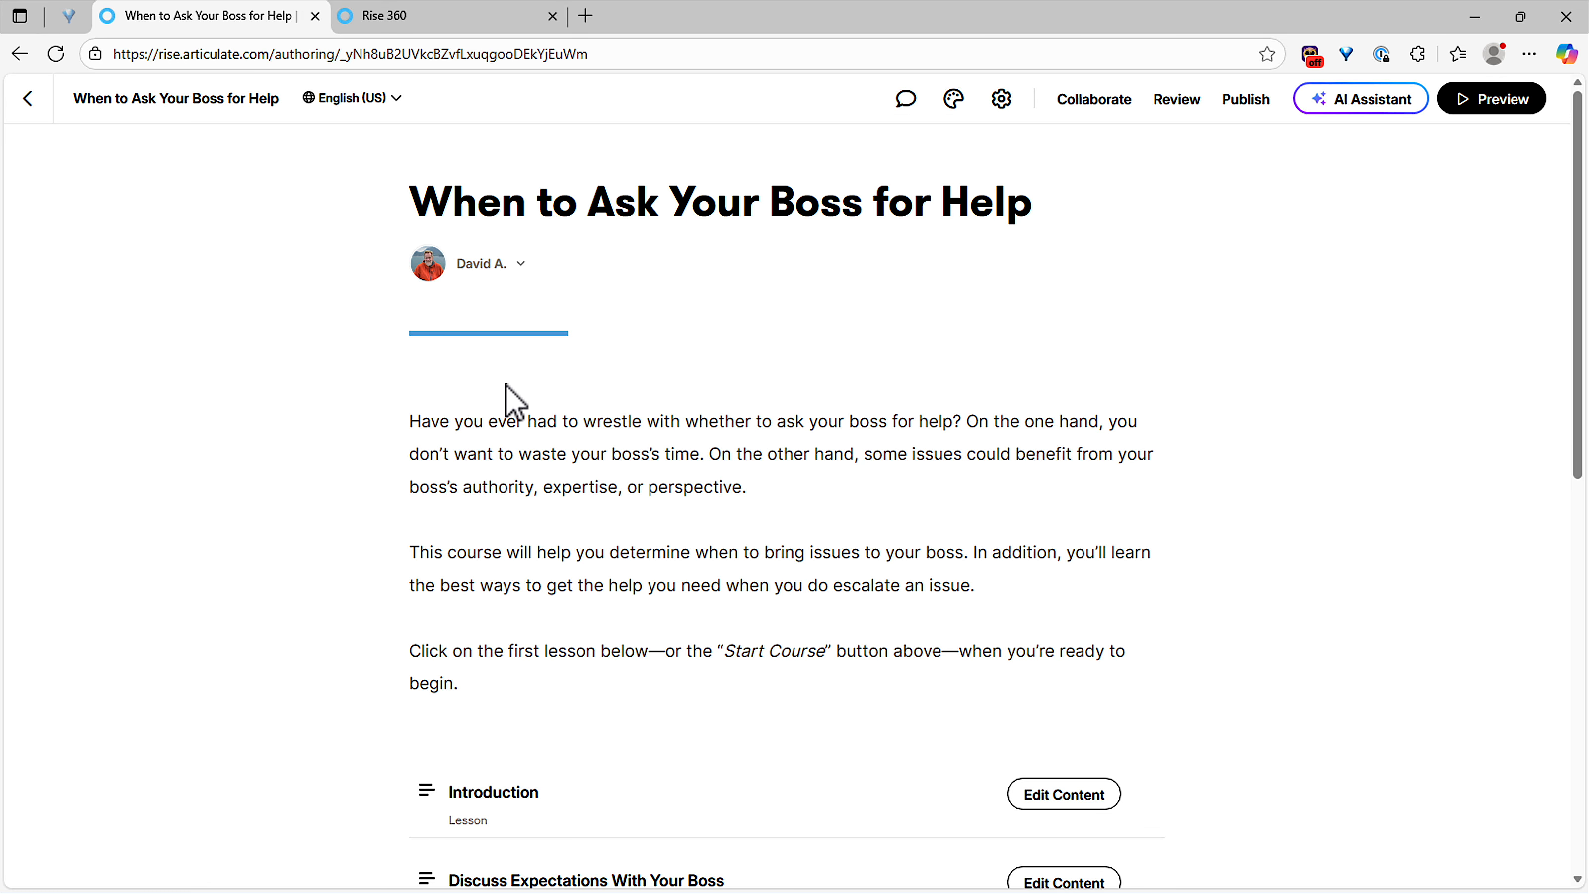
Step: Open the Introduction lesson's content for editing
{"action": "scroll", "coordinate": [939, 713], "scroll_direction": "down", "scroll_amount": 3}
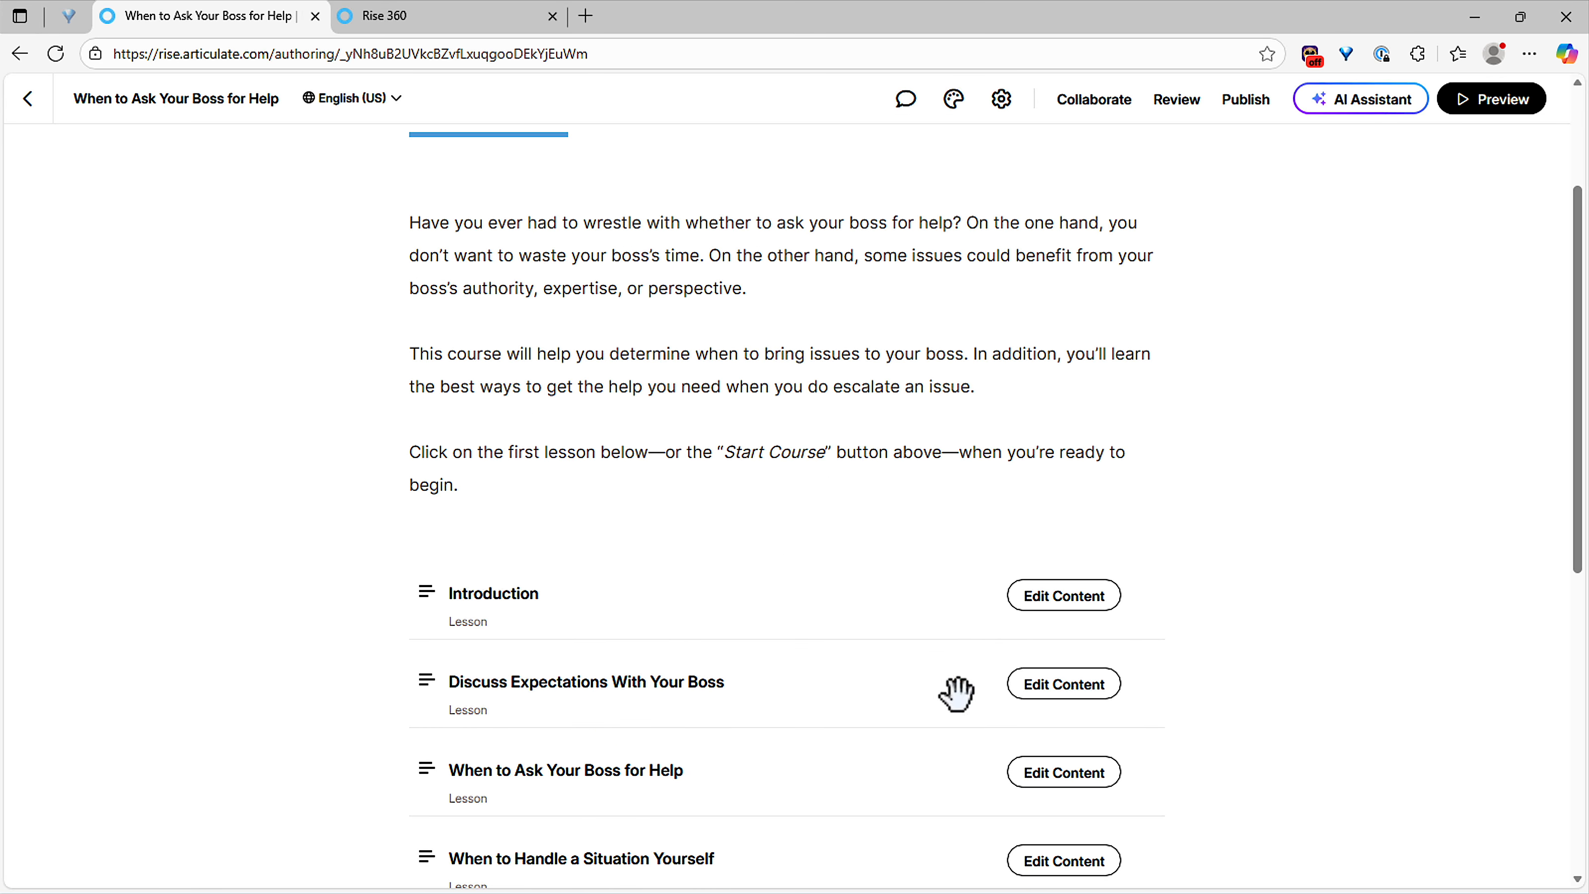
{"action": "left_click", "coordinate": [1066, 595]}
{"action": "scroll", "coordinate": [939, 550], "scroll_direction": "down", "scroll_amount": 10}
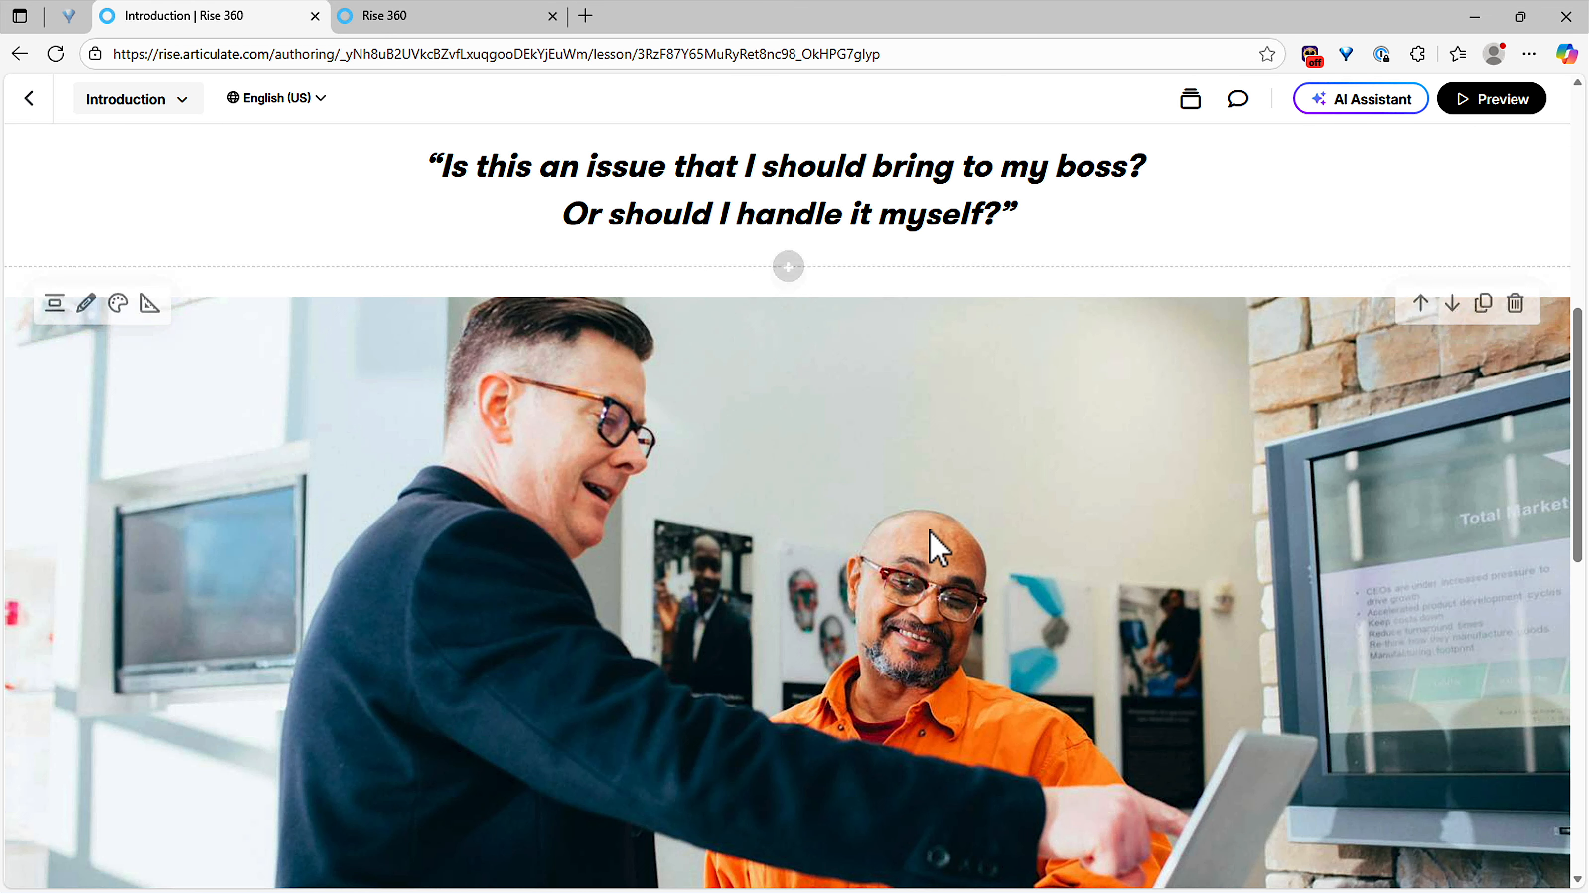
Step: Switch the Introduction lesson to German, back to English (US), then to German again
{"action": "scroll", "coordinate": [917, 539], "scroll_direction": "down", "scroll_amount": 3}
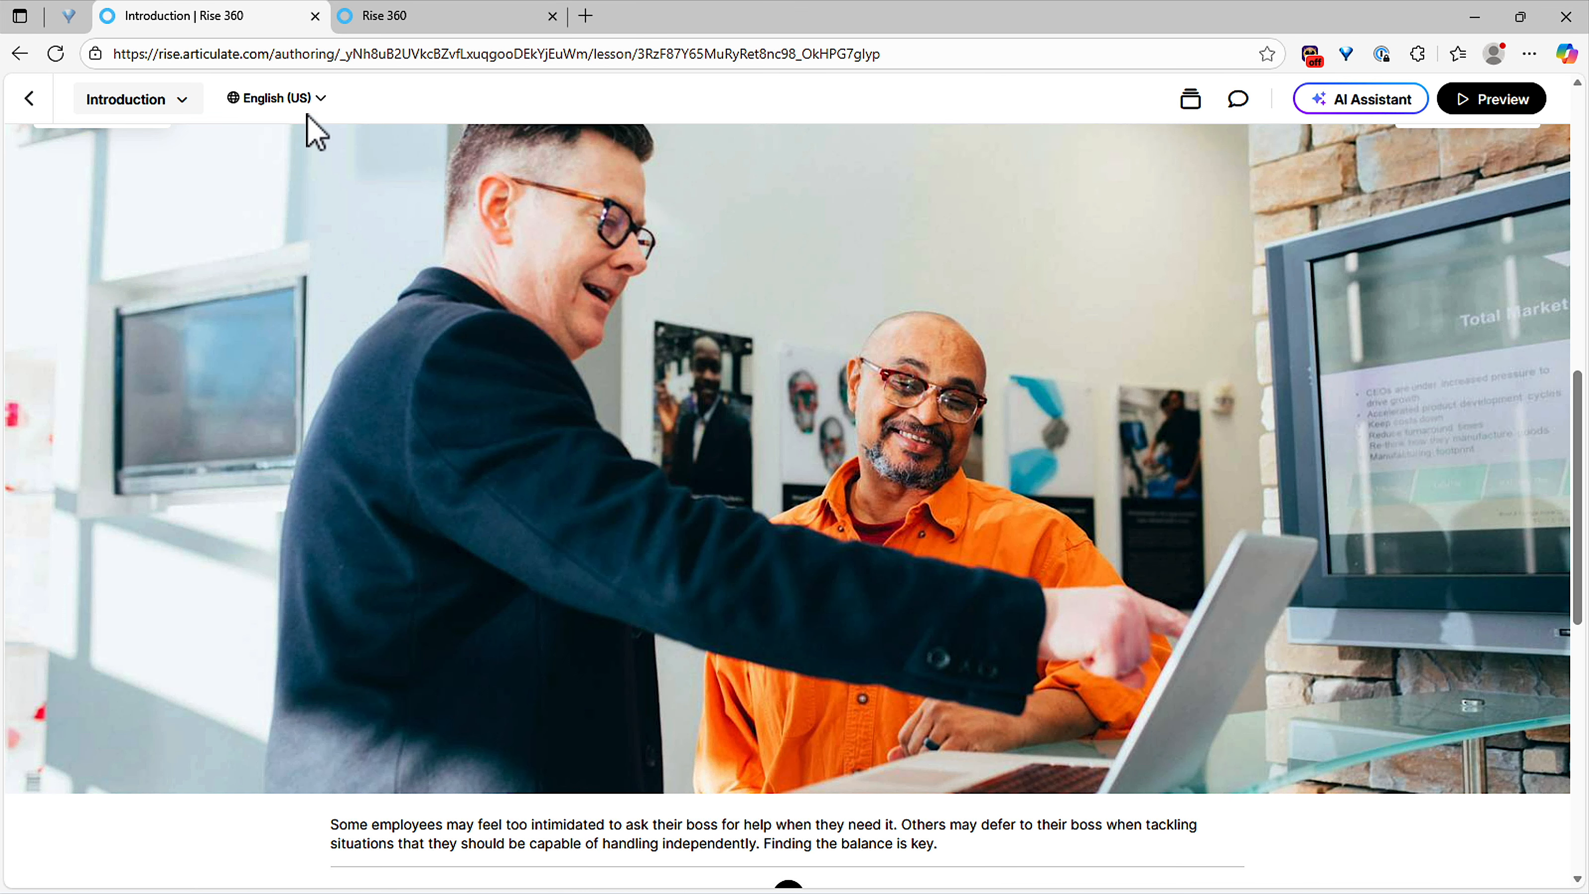
{"action": "left_click", "coordinate": [275, 98]}
{"action": "left_click", "coordinate": [290, 216]}
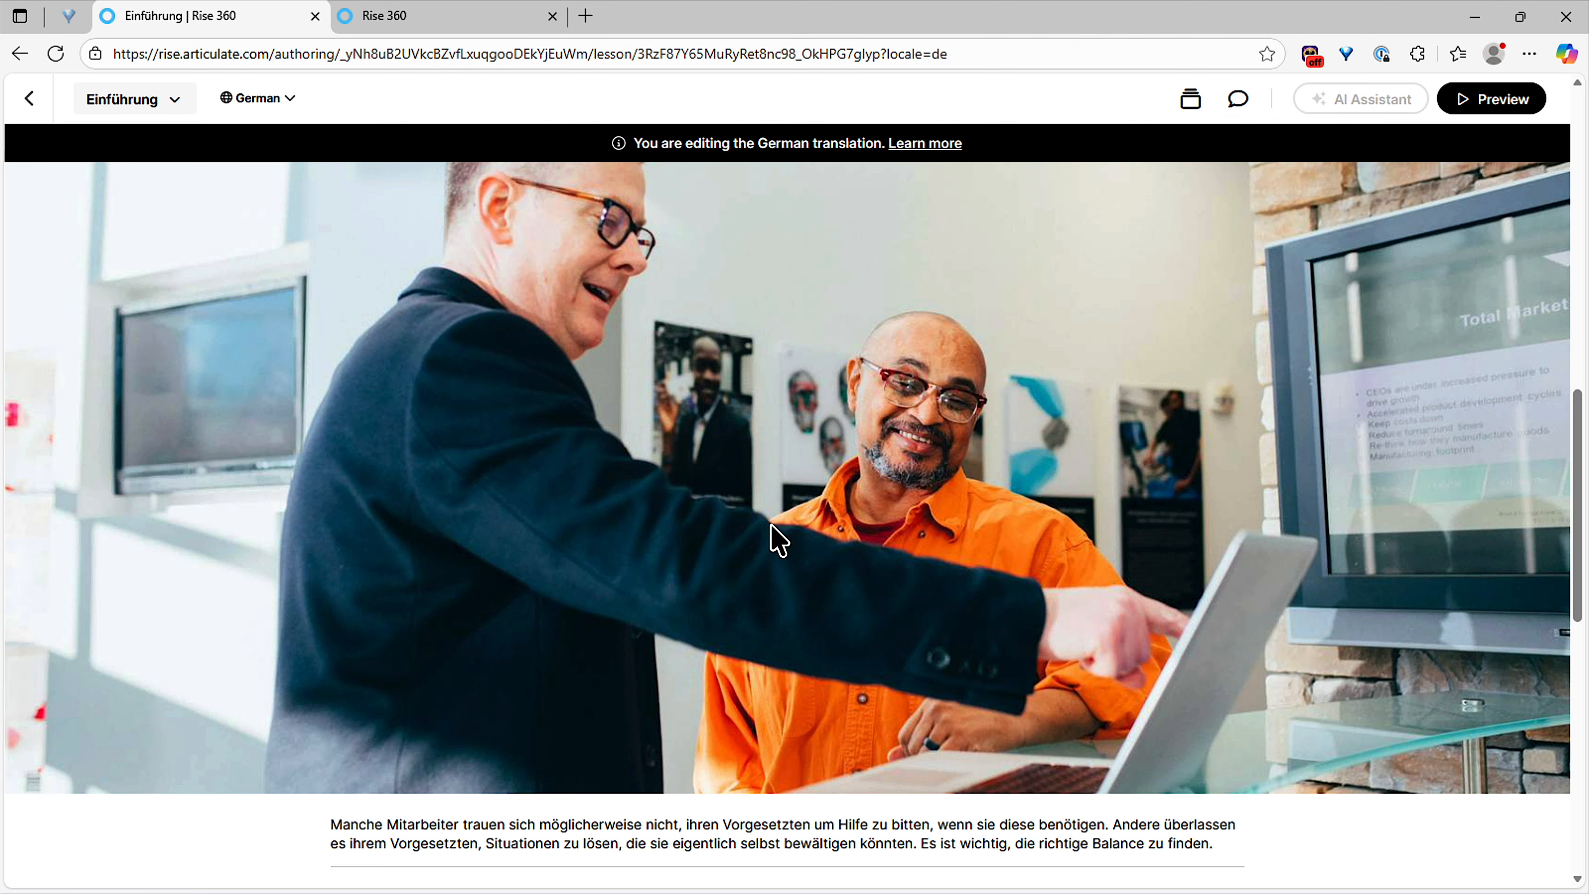
{"action": "scroll", "coordinate": [776, 465], "scroll_direction": "up", "scroll_amount": 1}
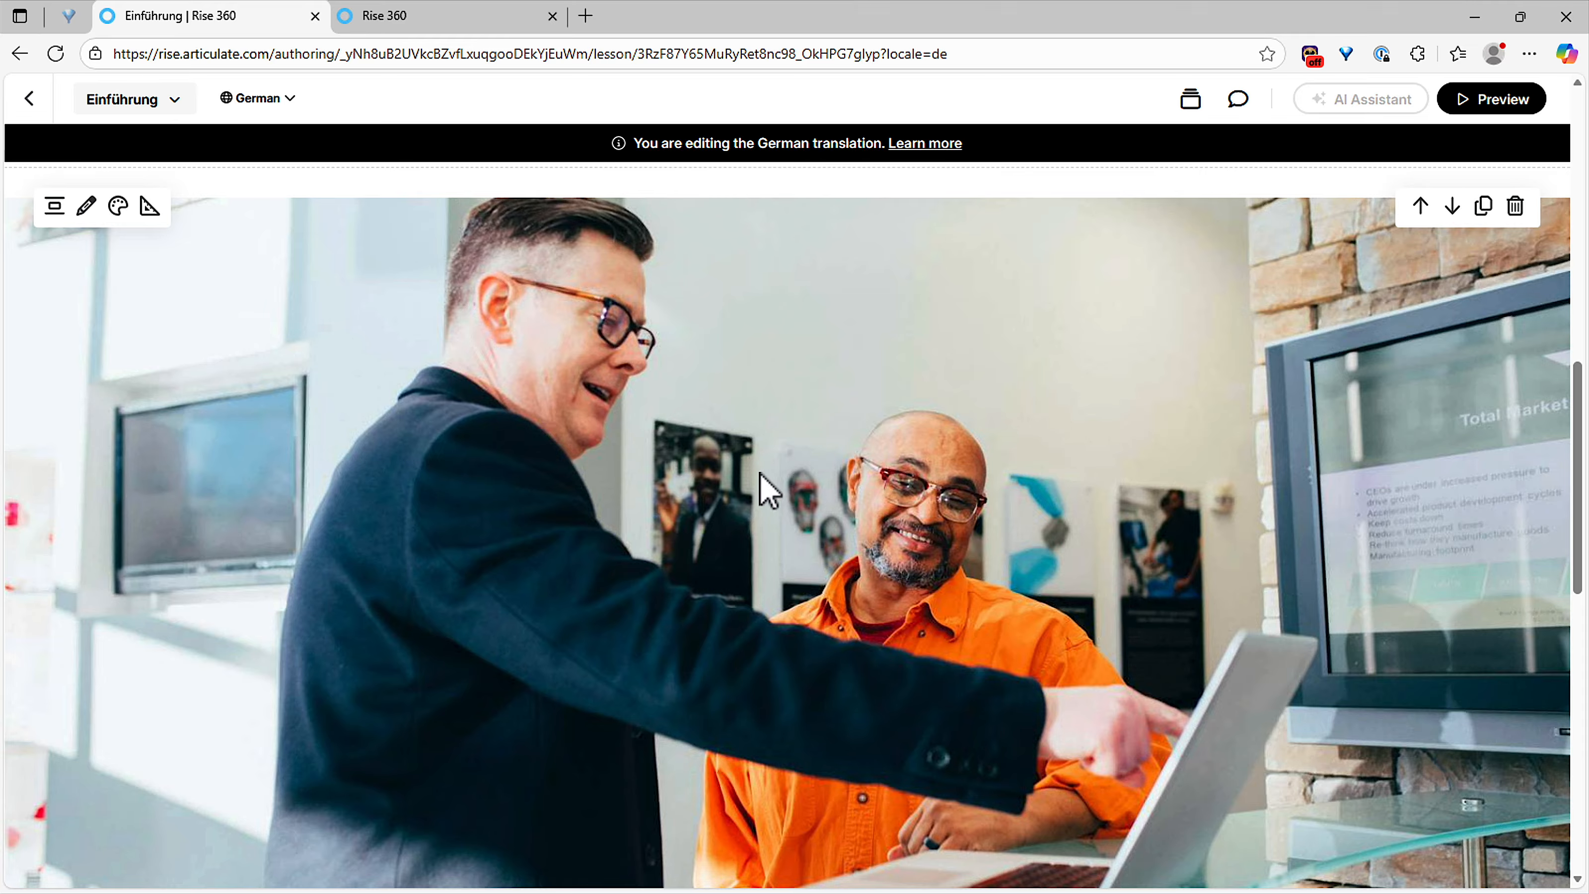
{"action": "left_click", "coordinate": [275, 99]}
{"action": "left_click", "coordinate": [284, 155]}
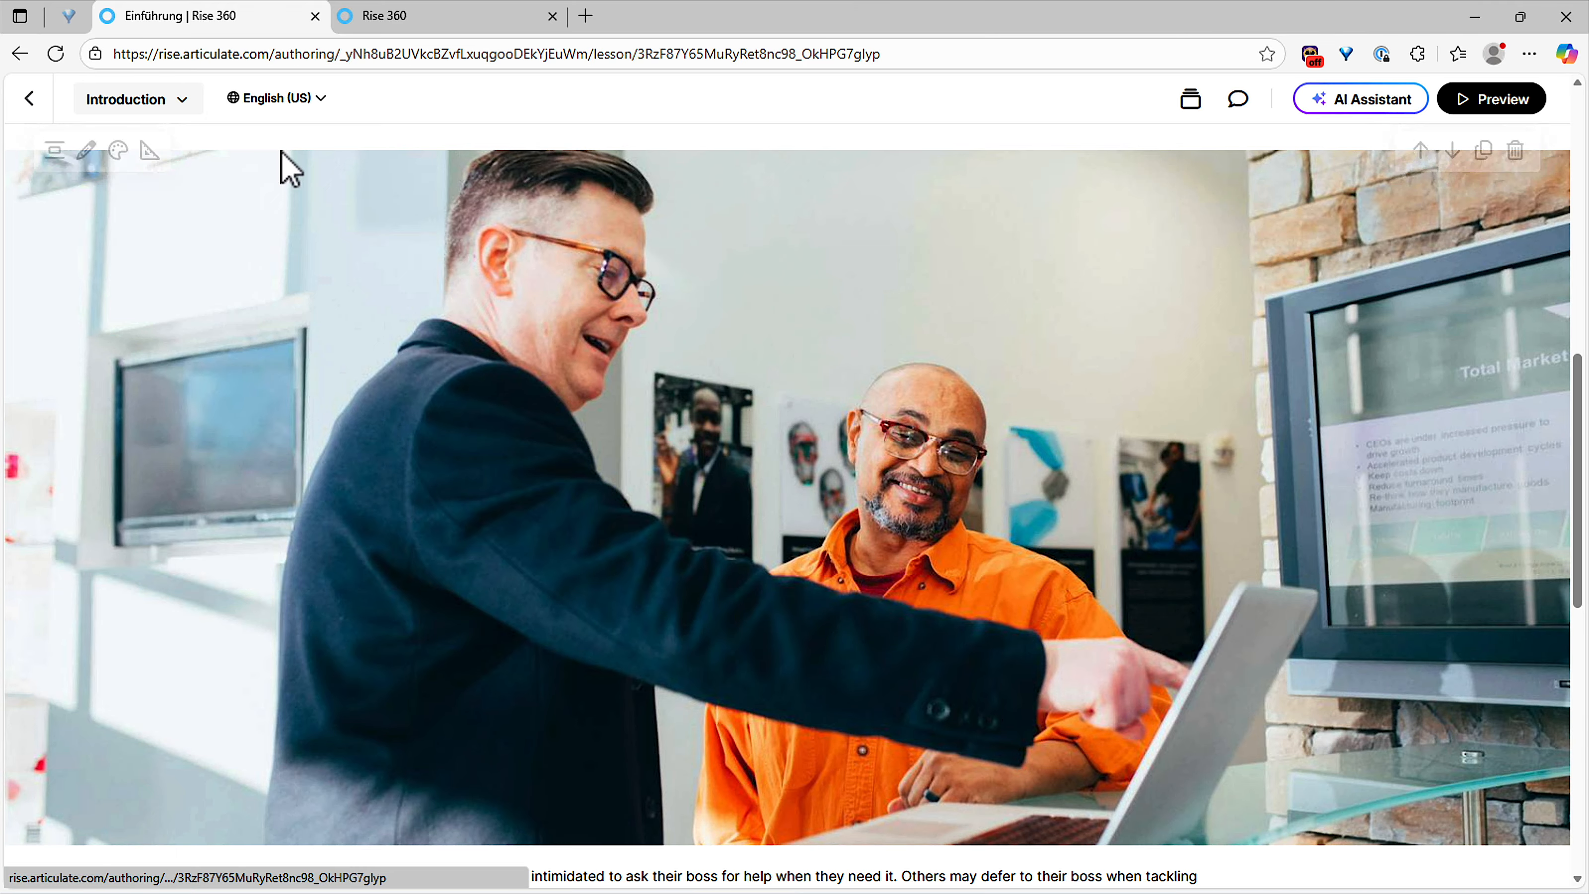
{"action": "scroll", "coordinate": [654, 350], "scroll_direction": "up", "scroll_amount": 2}
{"action": "mouse_move", "coordinate": [804, 332]}
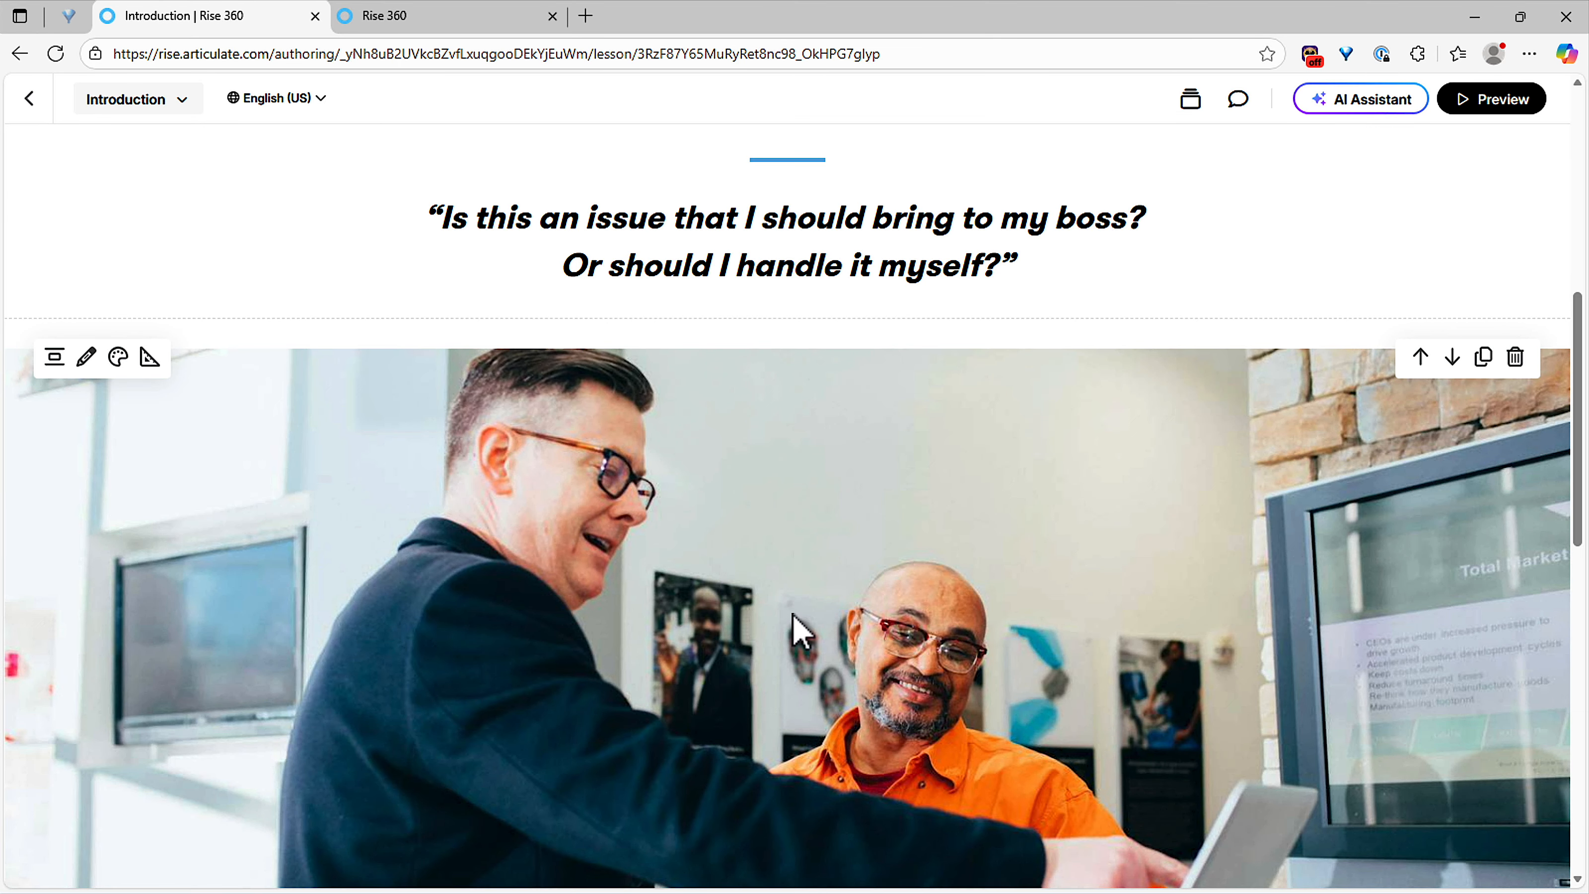
{"action": "scroll", "coordinate": [794, 626], "scroll_direction": "down", "scroll_amount": 2}
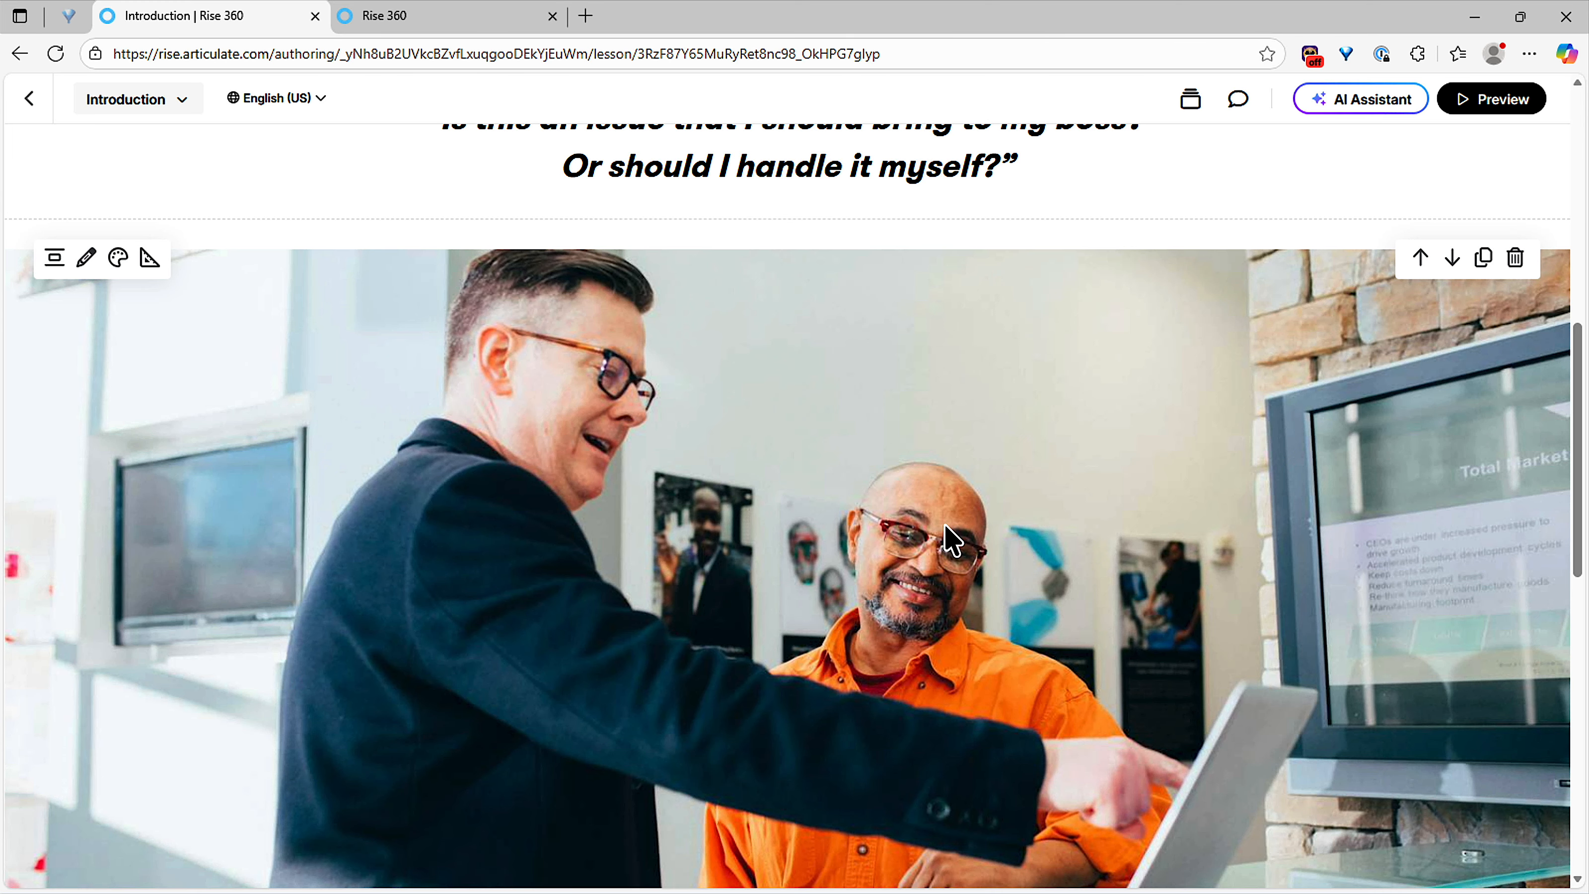
{"action": "left_click", "coordinate": [298, 105]}
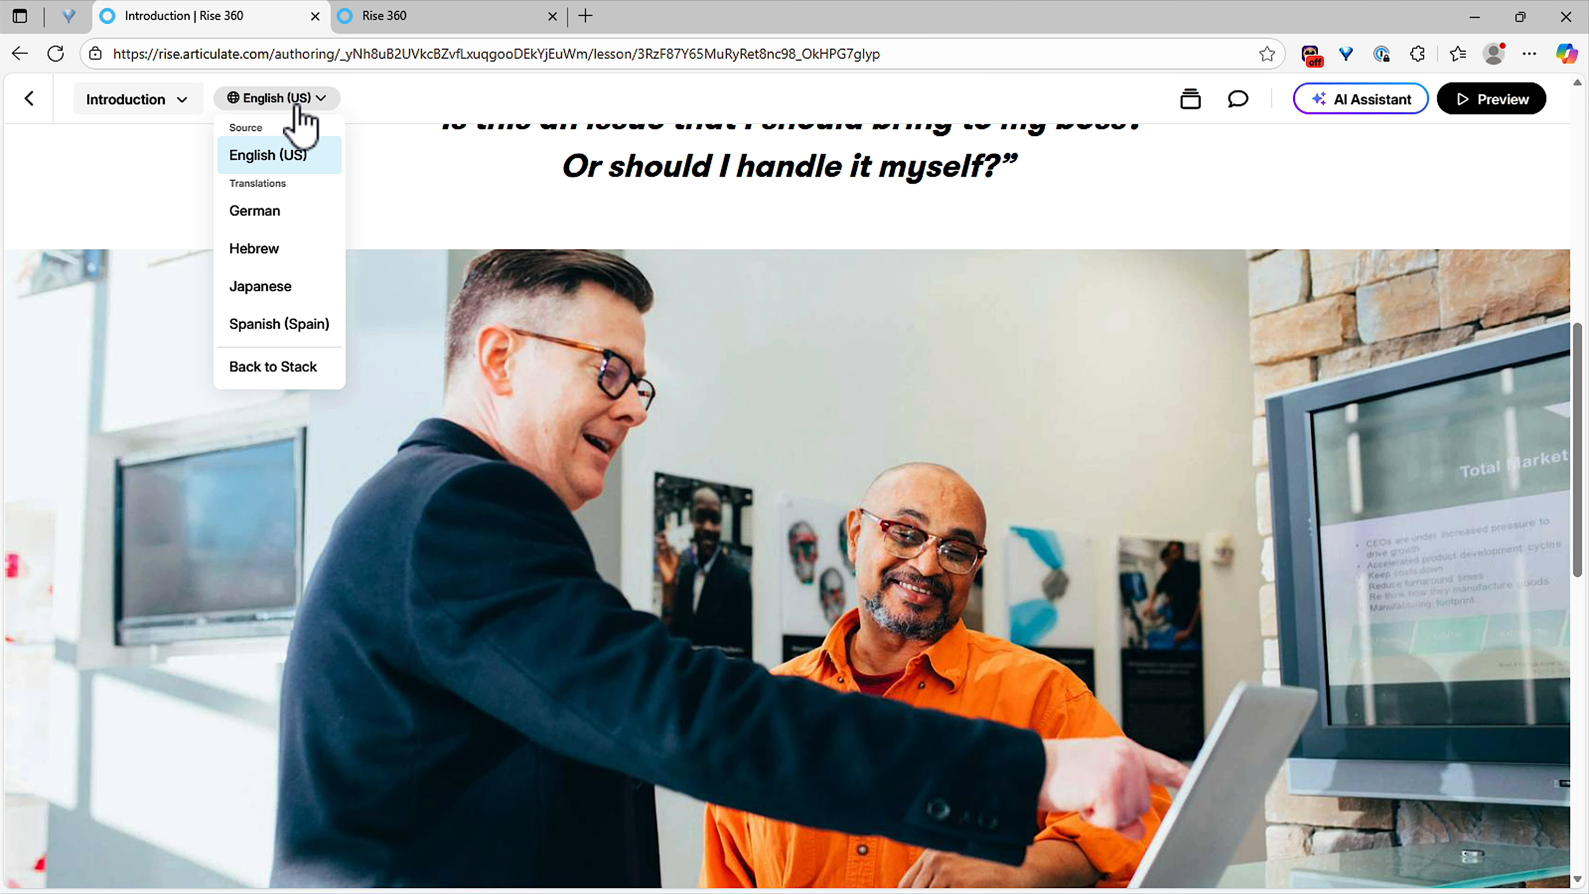
{"action": "left_click", "coordinate": [293, 219]}
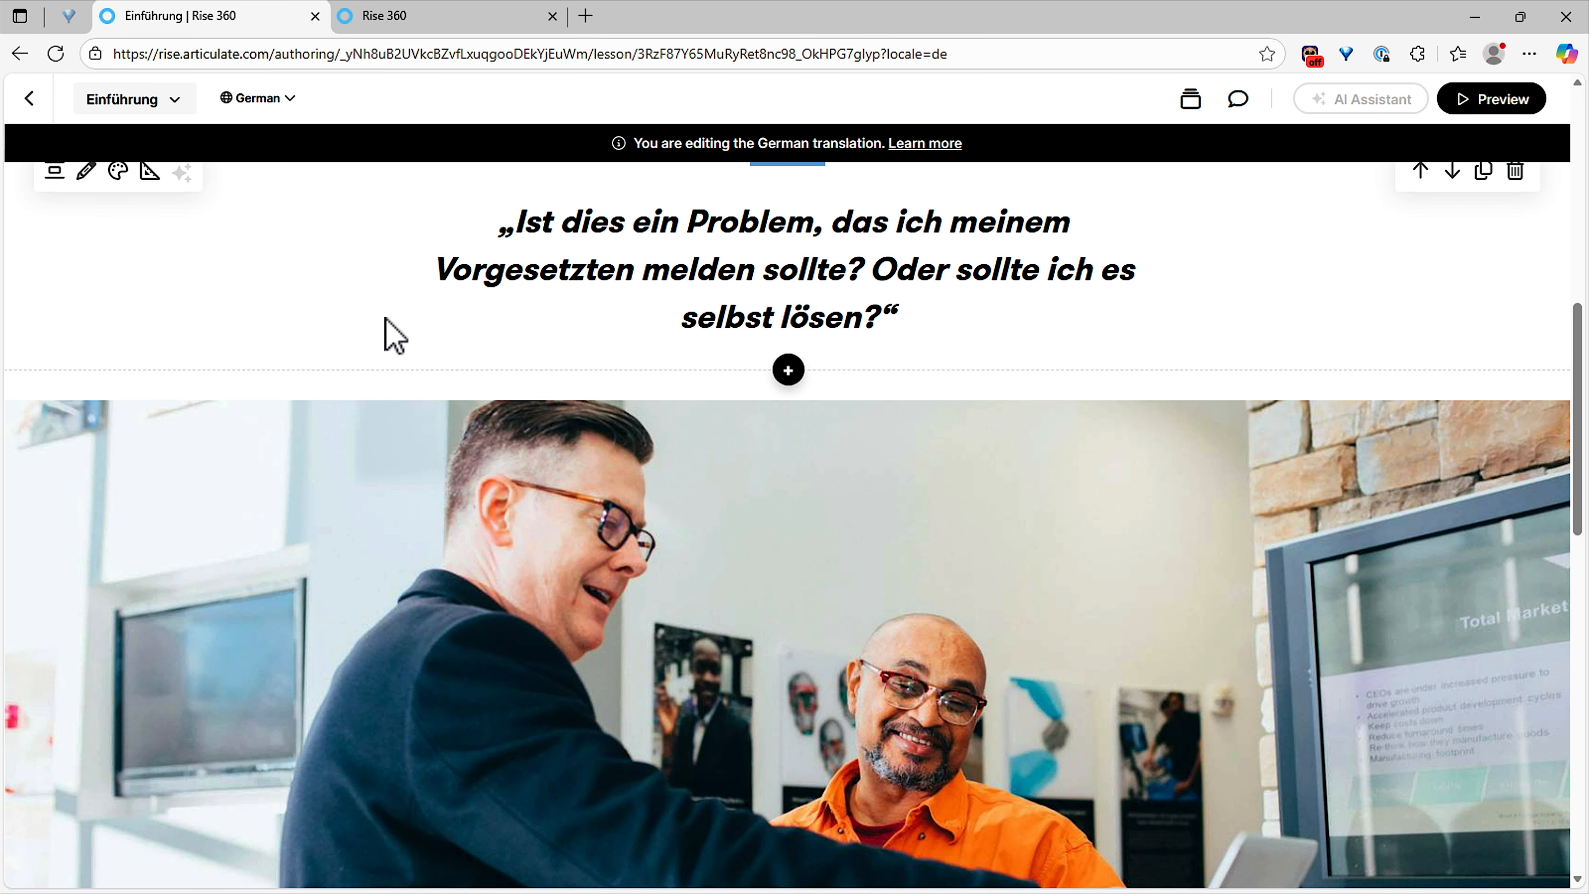
{"action": "scroll", "coordinate": [661, 483], "scroll_direction": "down", "scroll_amount": 1}
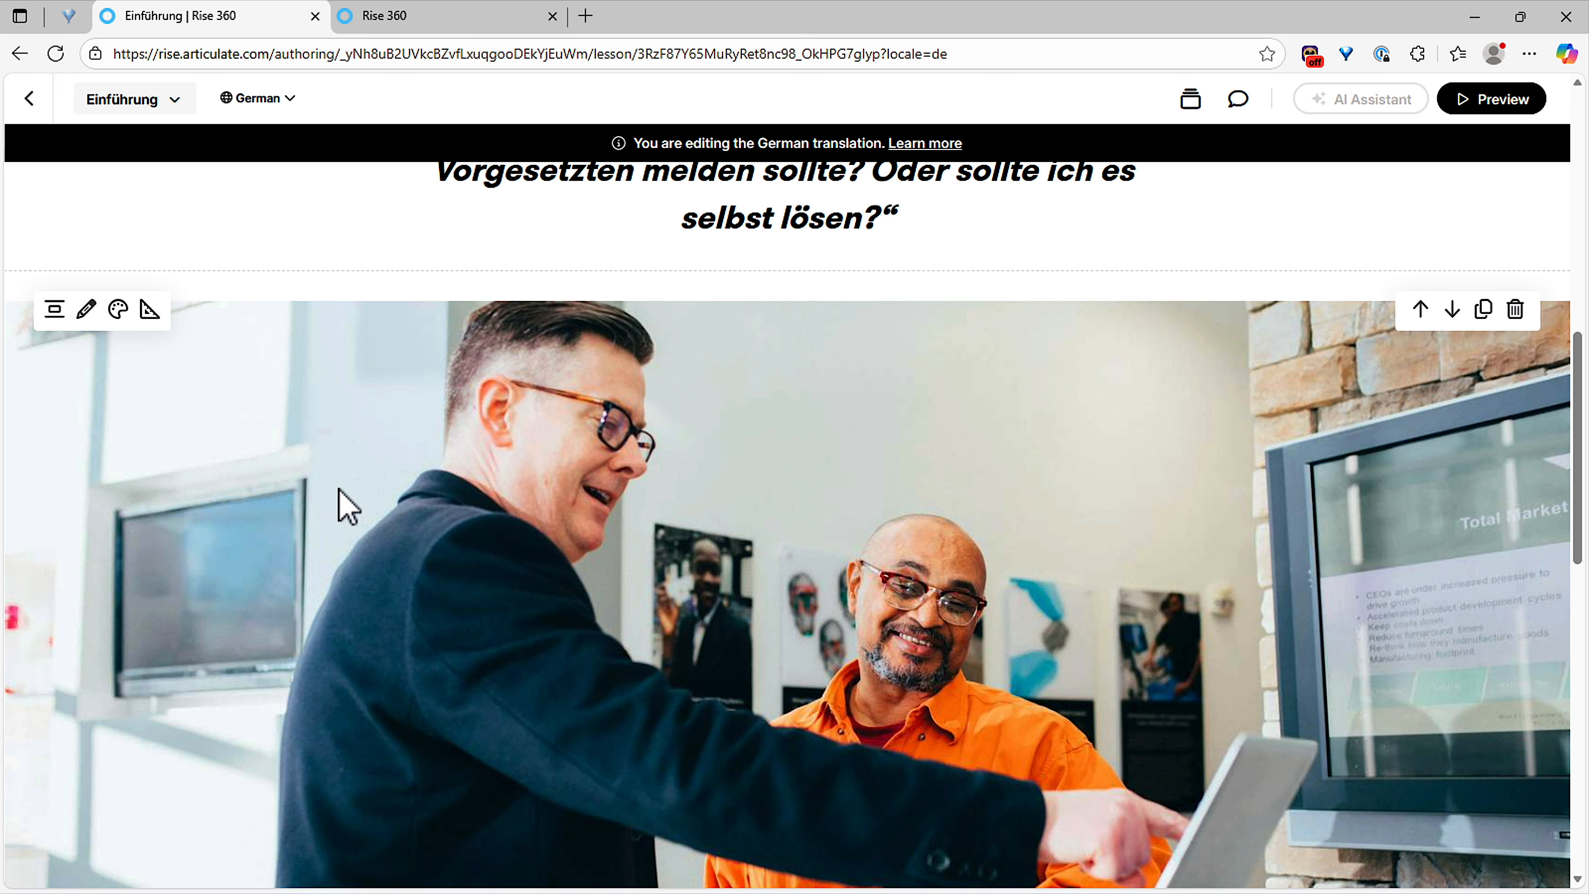
Step: Replace the German lesson photo with the first AI-generated image of two people at a computer
{"action": "left_click", "coordinate": [87, 311]}
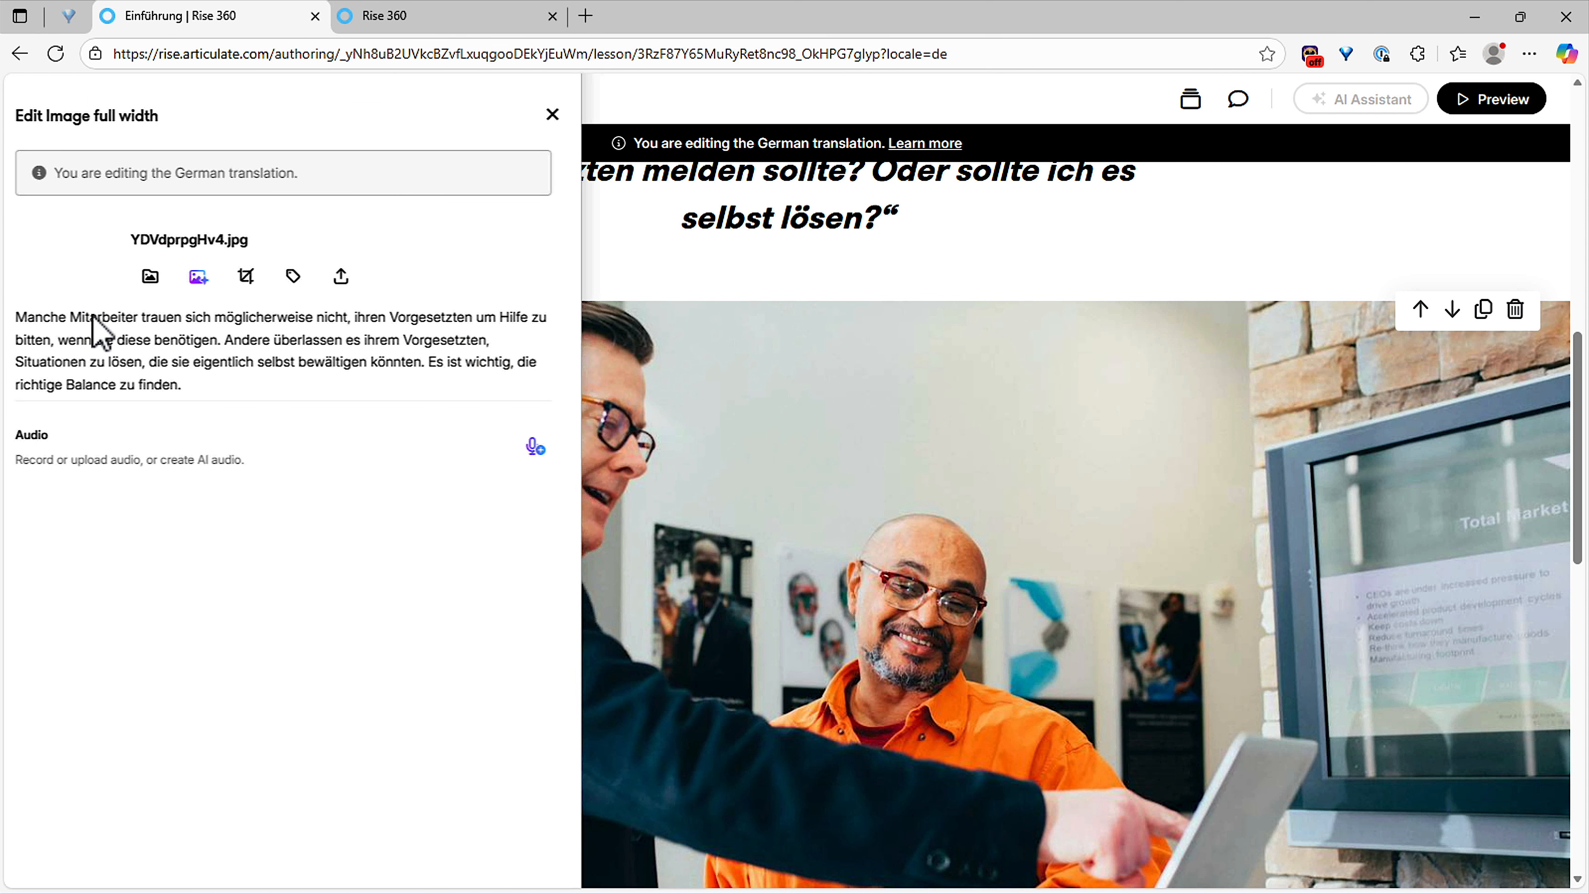
{"action": "left_click", "coordinate": [215, 278]}
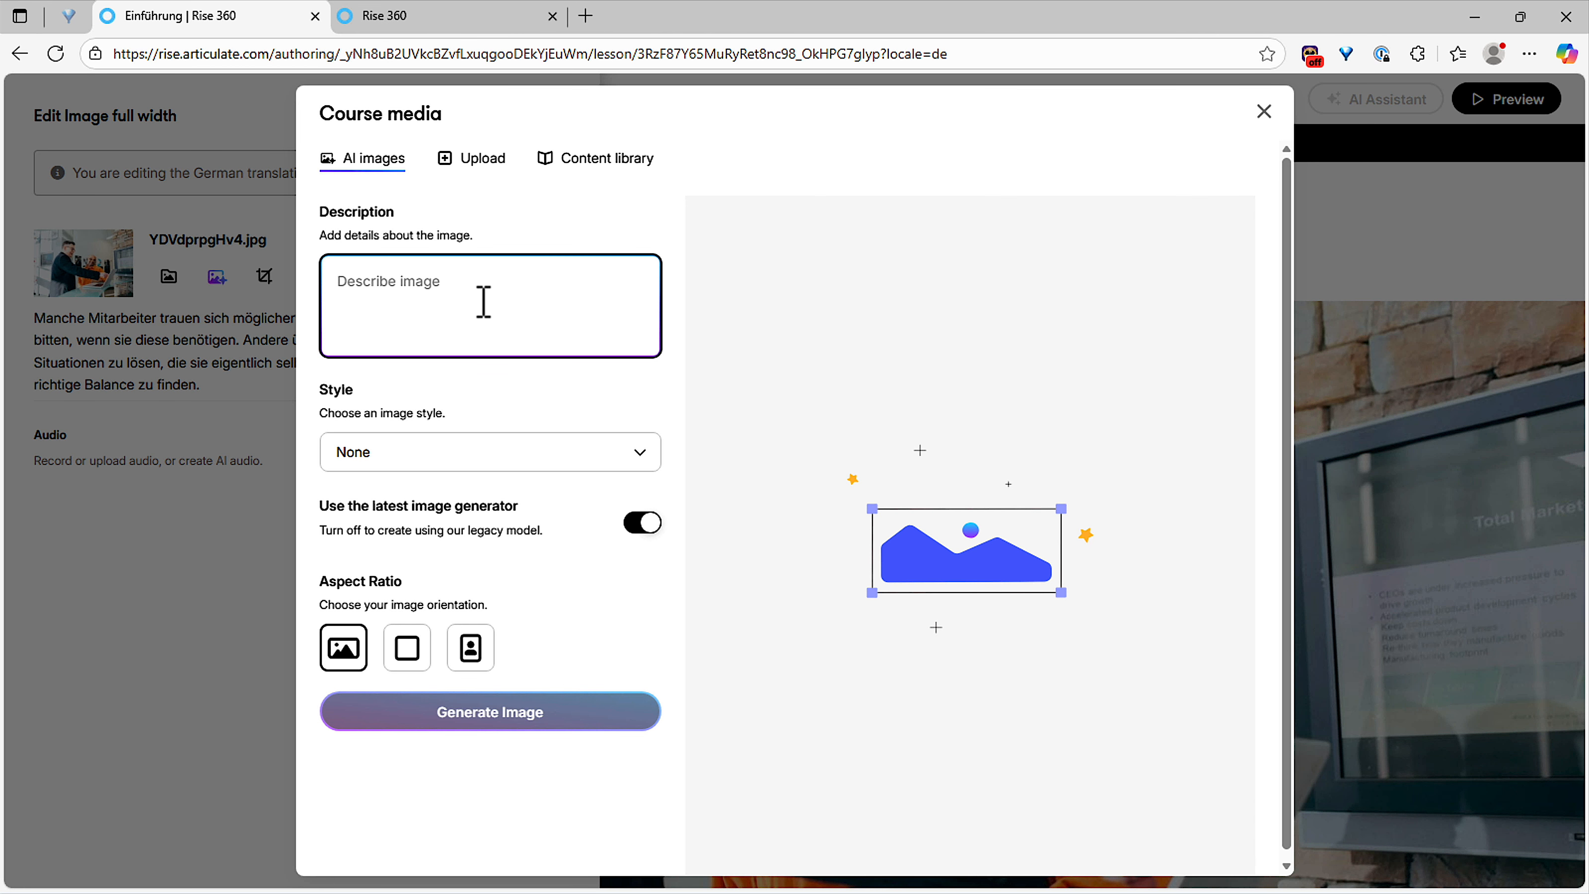
{"action": "type", "text": "tw"}
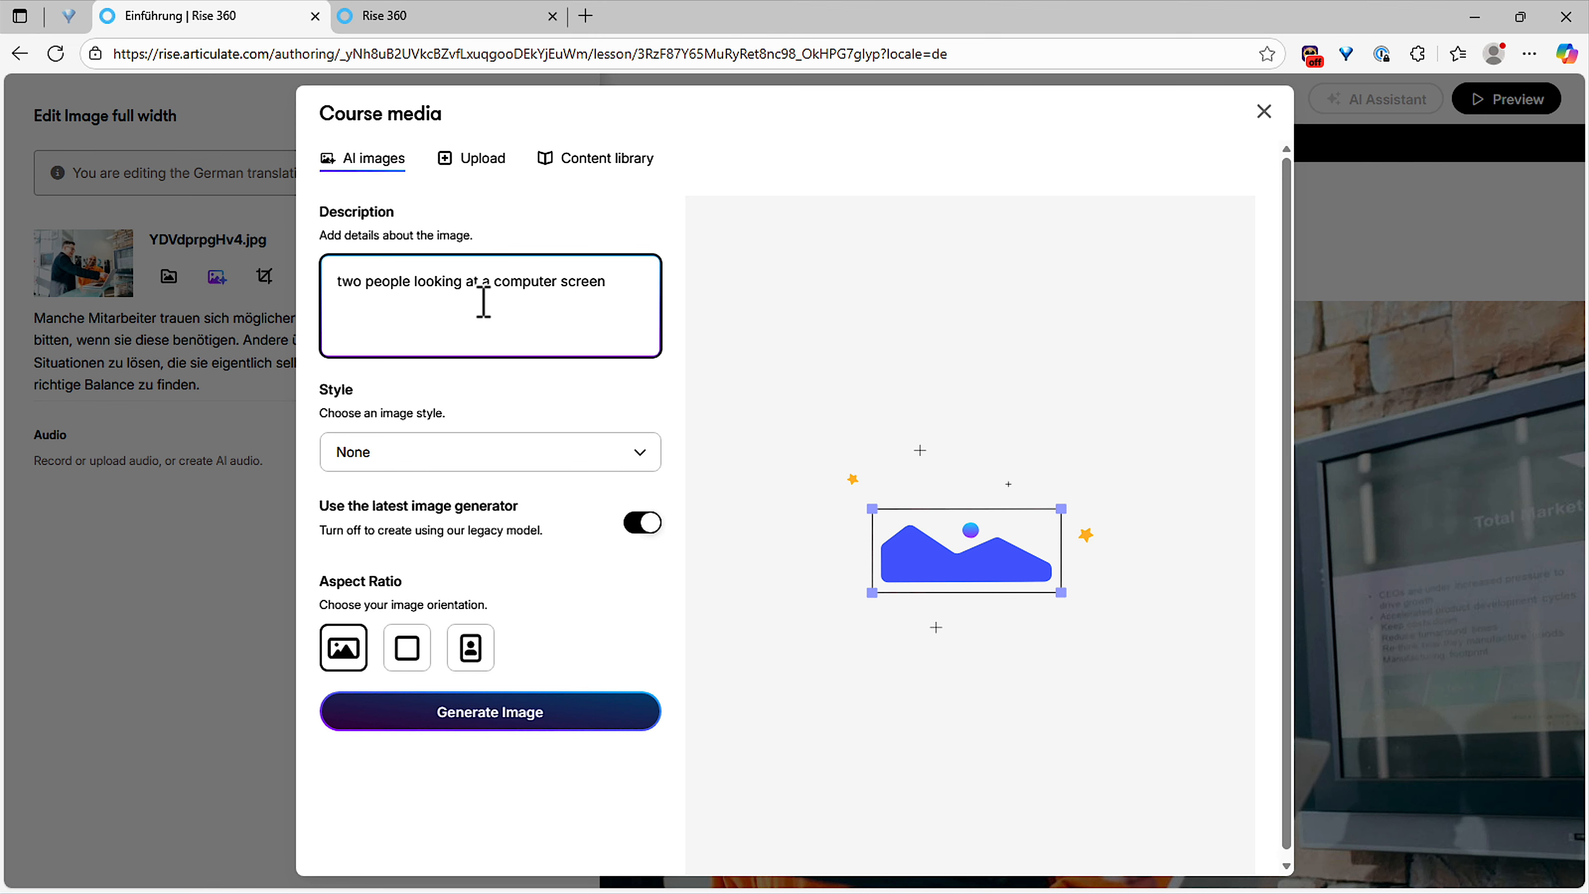
{"action": "left_click", "coordinate": [497, 720]}
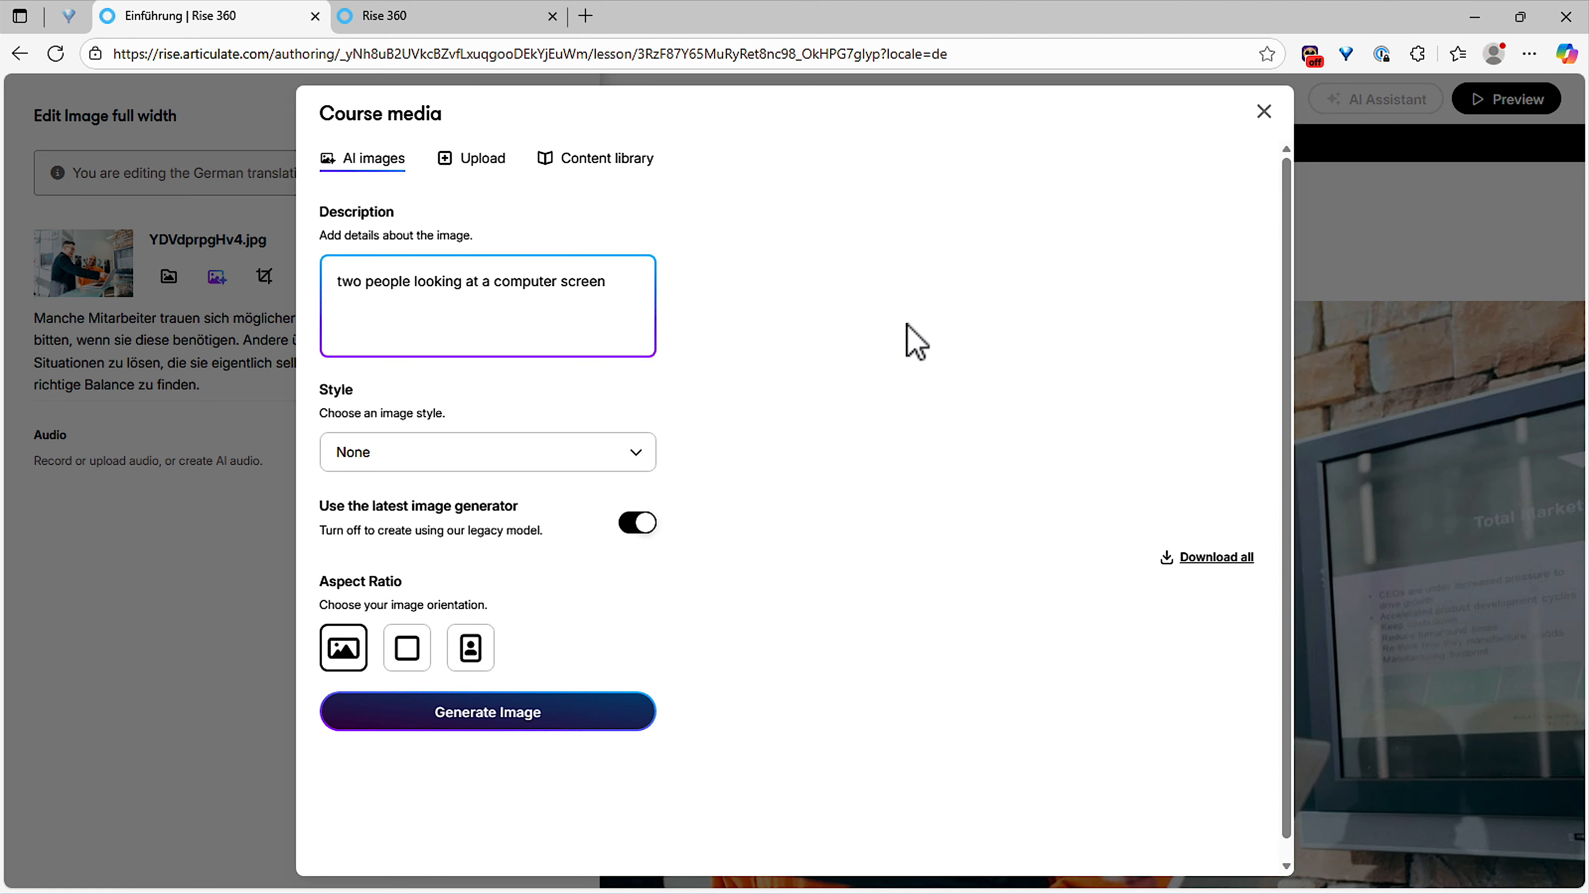
{"action": "mouse_move", "coordinate": [876, 465]}
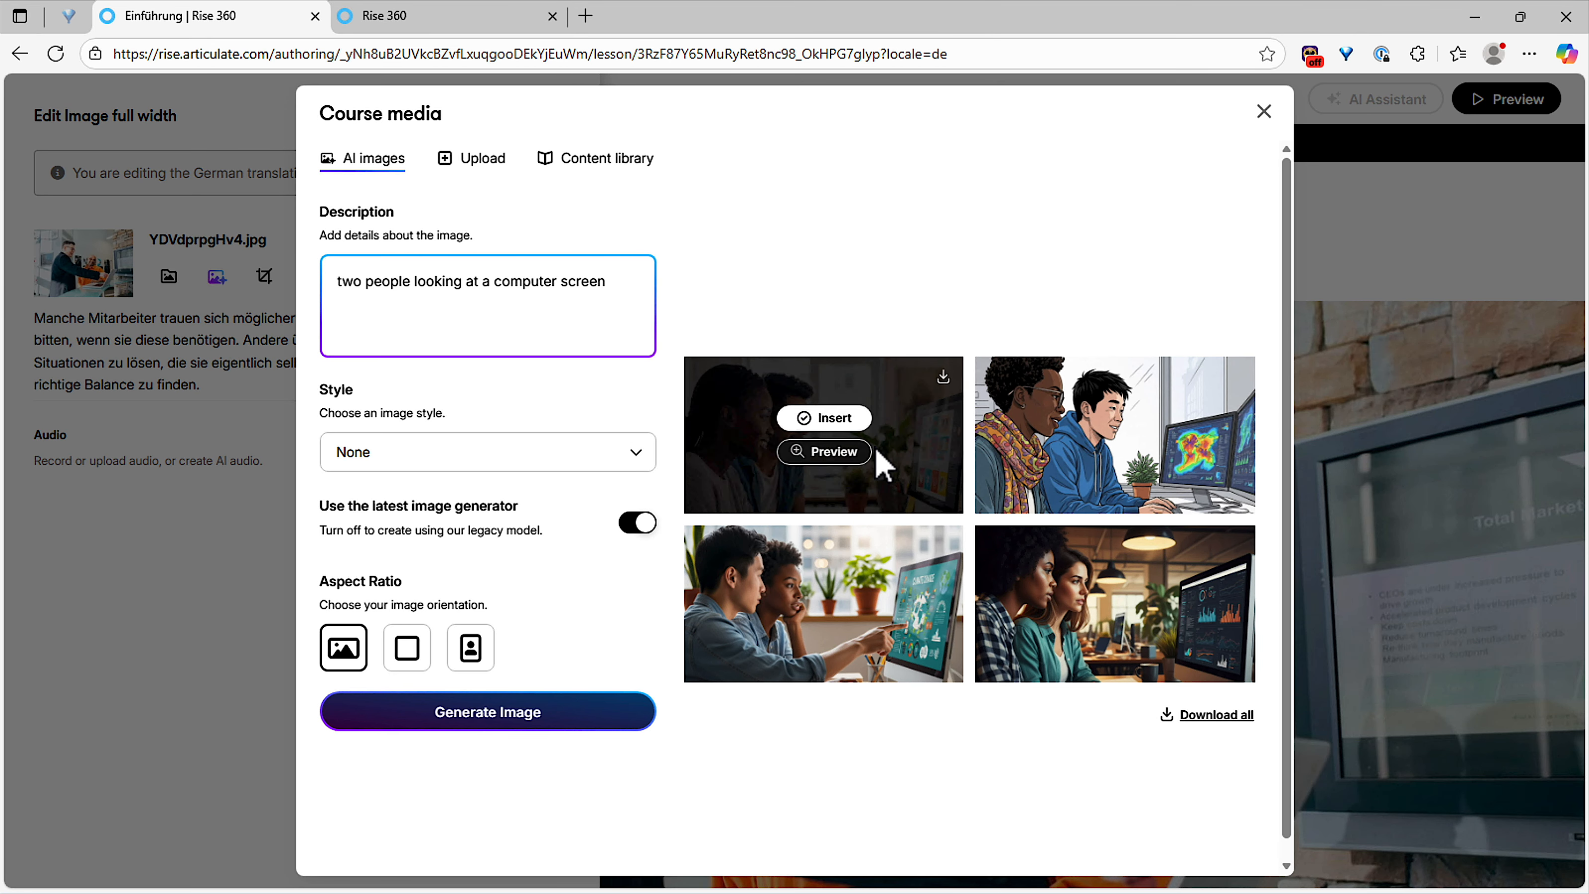
{"action": "left_click", "coordinate": [846, 425]}
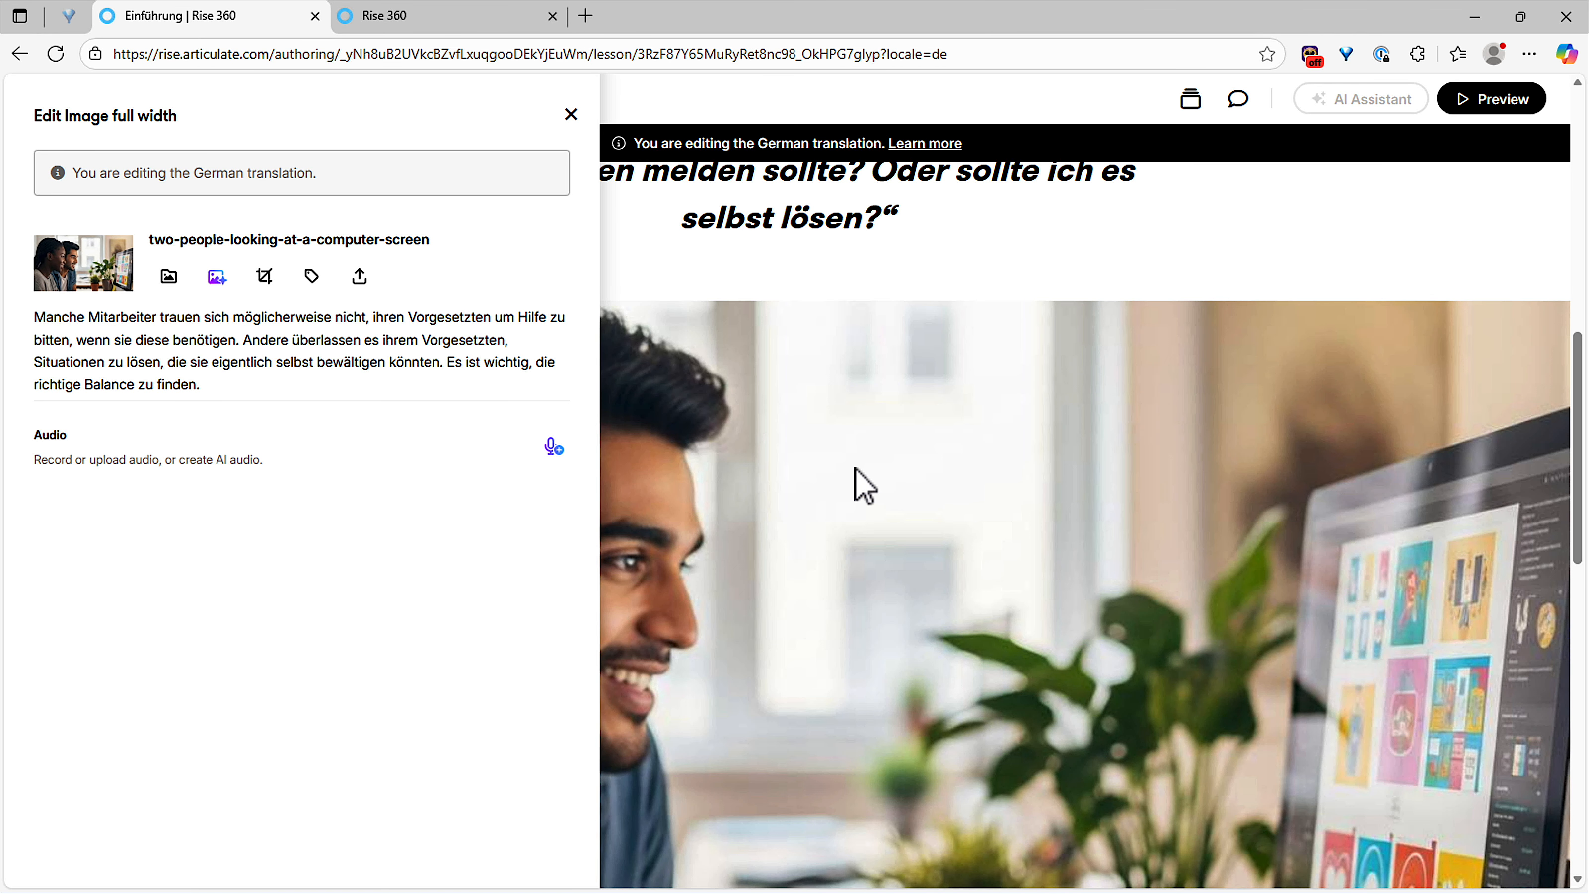
{"action": "left_click", "coordinate": [856, 479]}
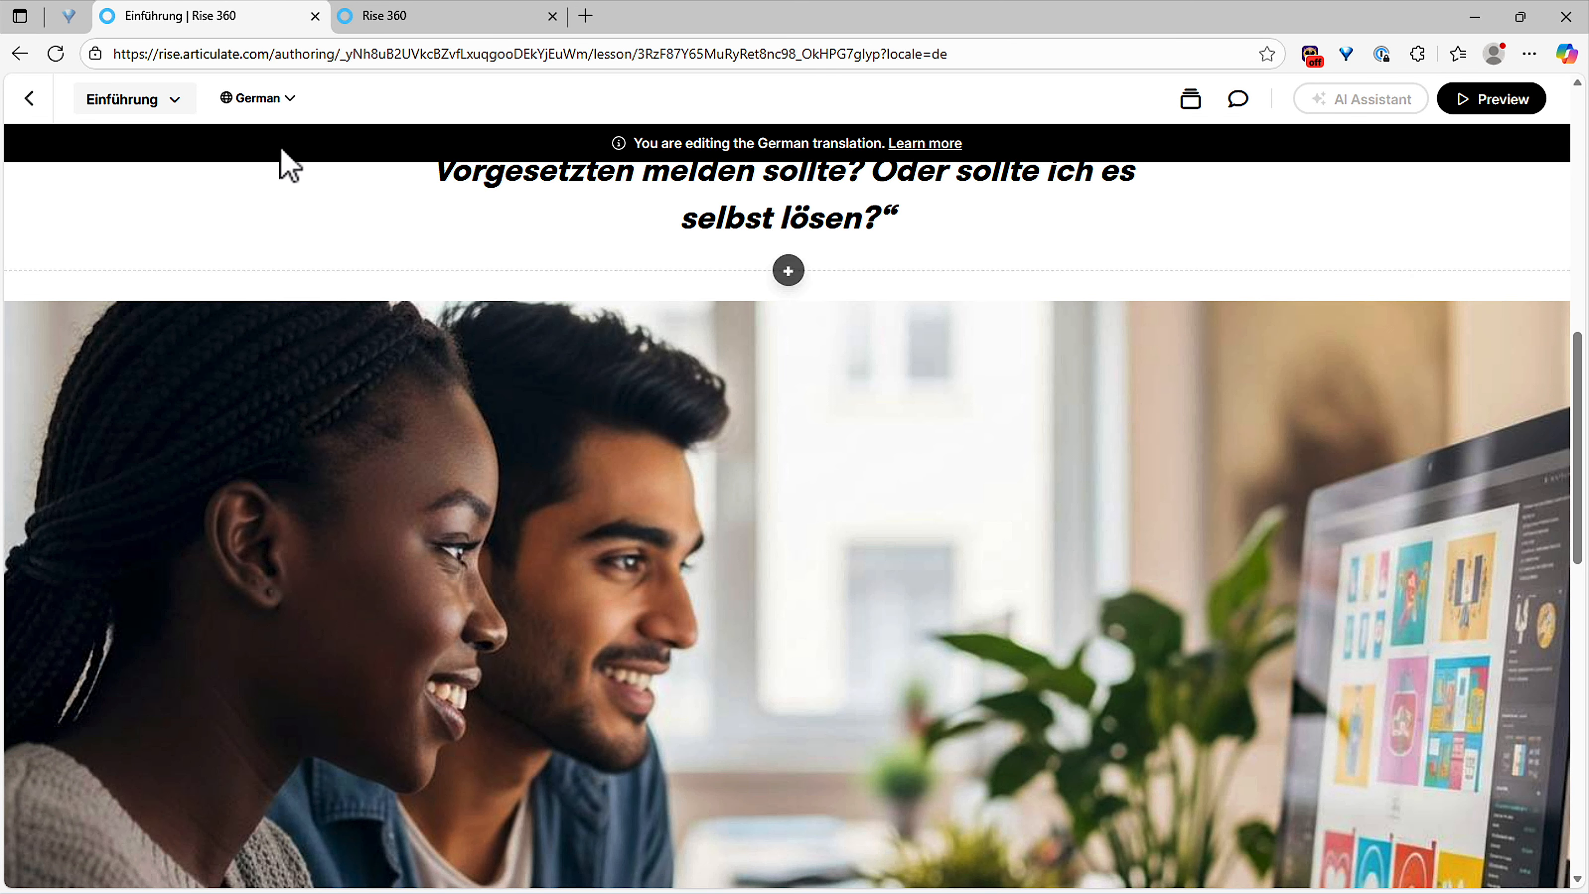
Step: Check the lesson photo in English (US) and Hebrew, then return to English (US)
{"action": "left_click", "coordinate": [275, 102]}
{"action": "left_click", "coordinate": [283, 157]}
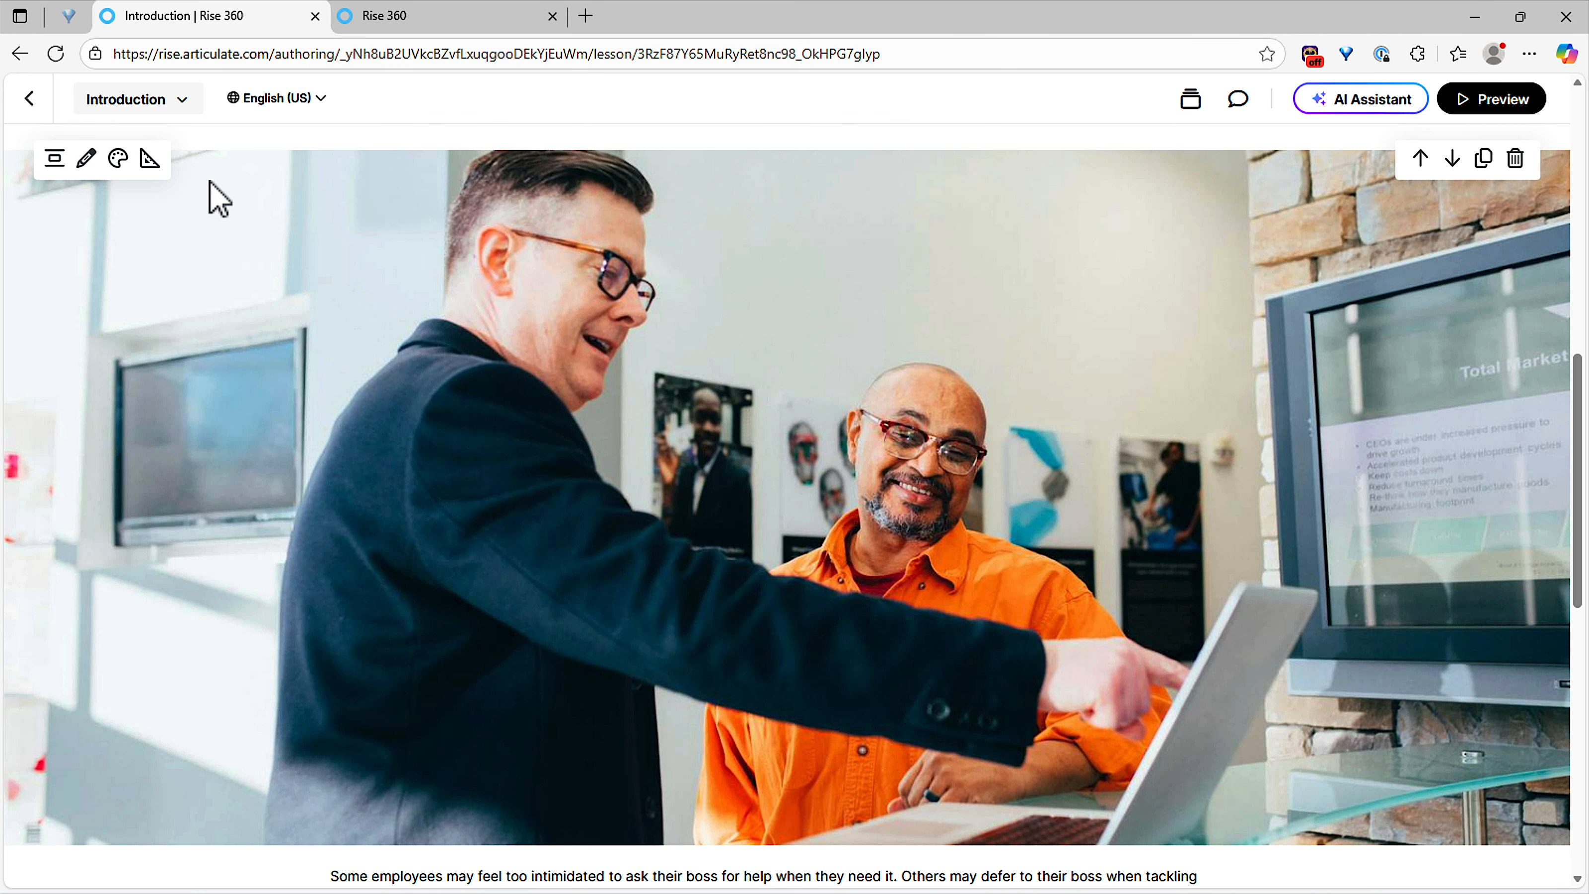
{"action": "left_click", "coordinate": [279, 103]}
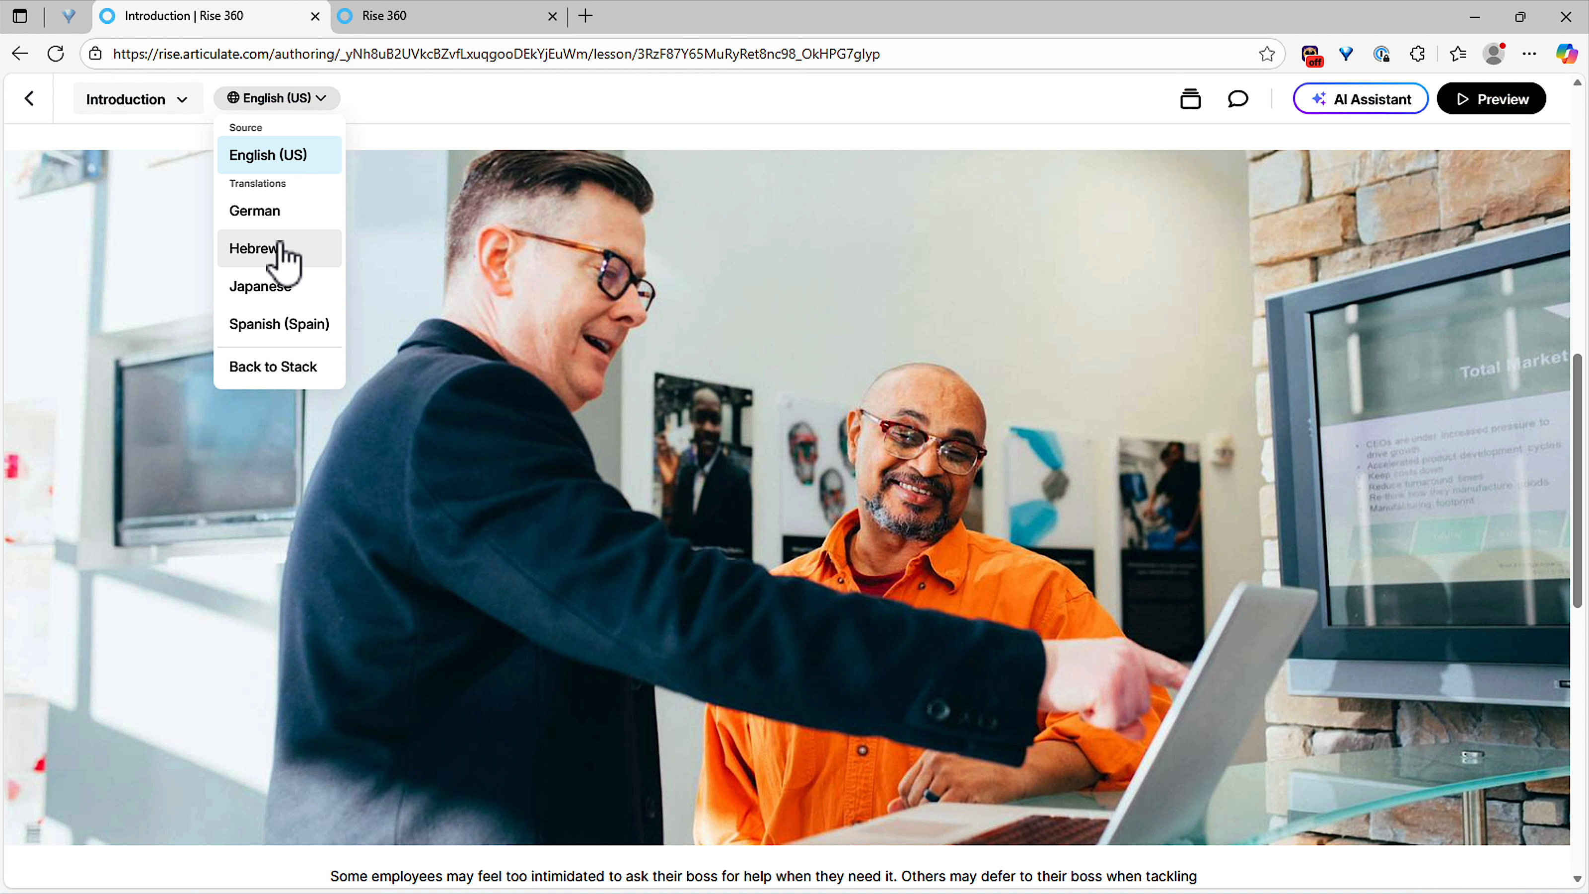
{"action": "left_click", "coordinate": [279, 254]}
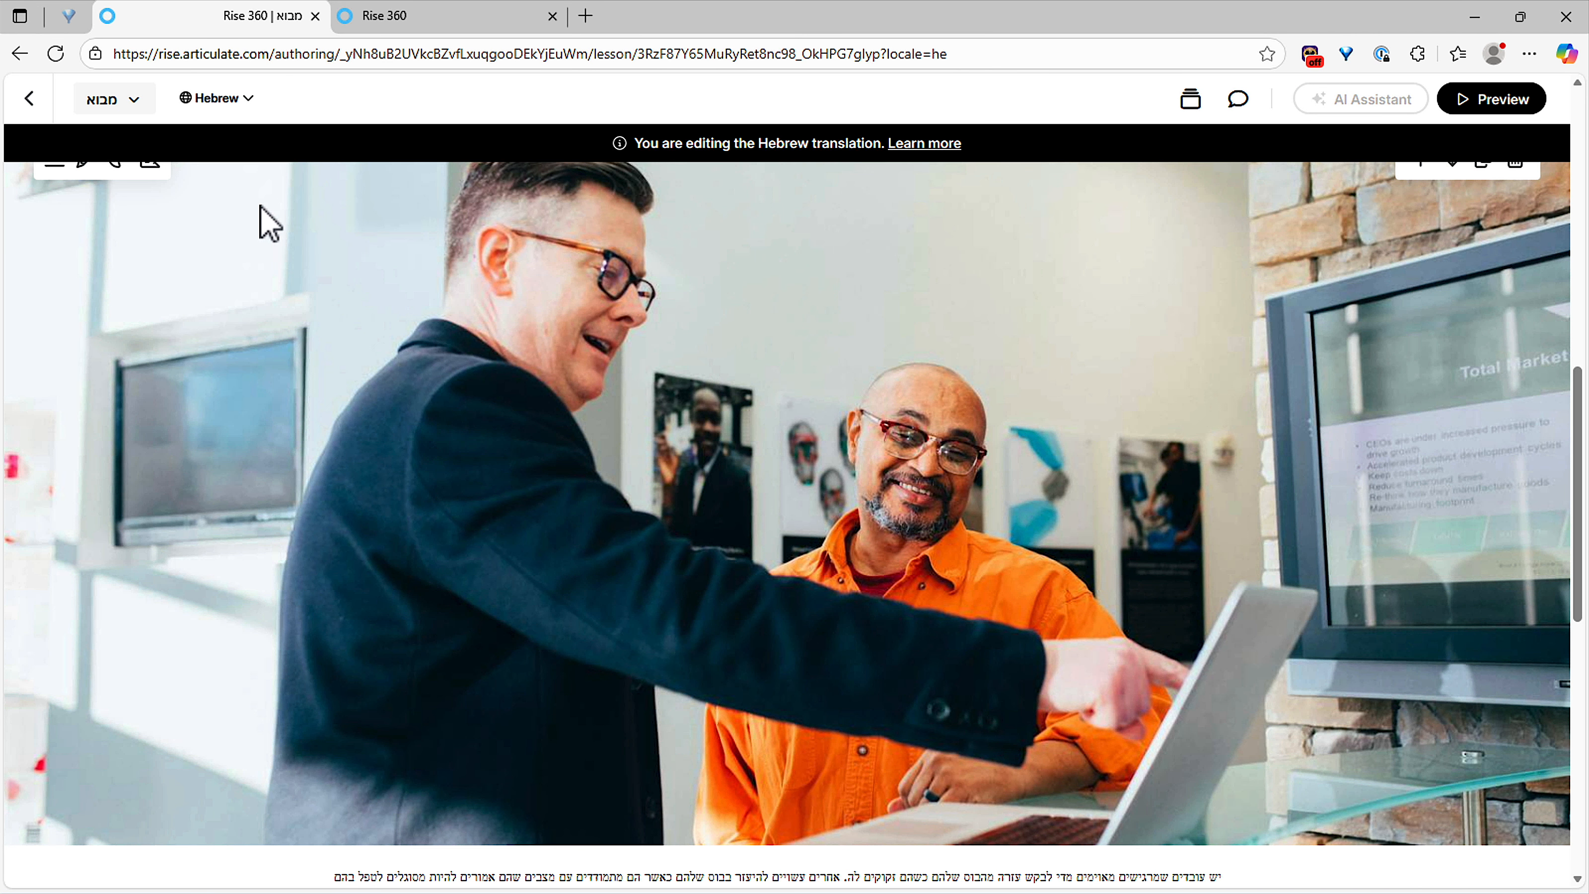
{"action": "scroll", "coordinate": [632, 372], "scroll_direction": "down", "scroll_amount": 5}
{"action": "scroll", "coordinate": [632, 372], "scroll_direction": "up", "scroll_amount": 7}
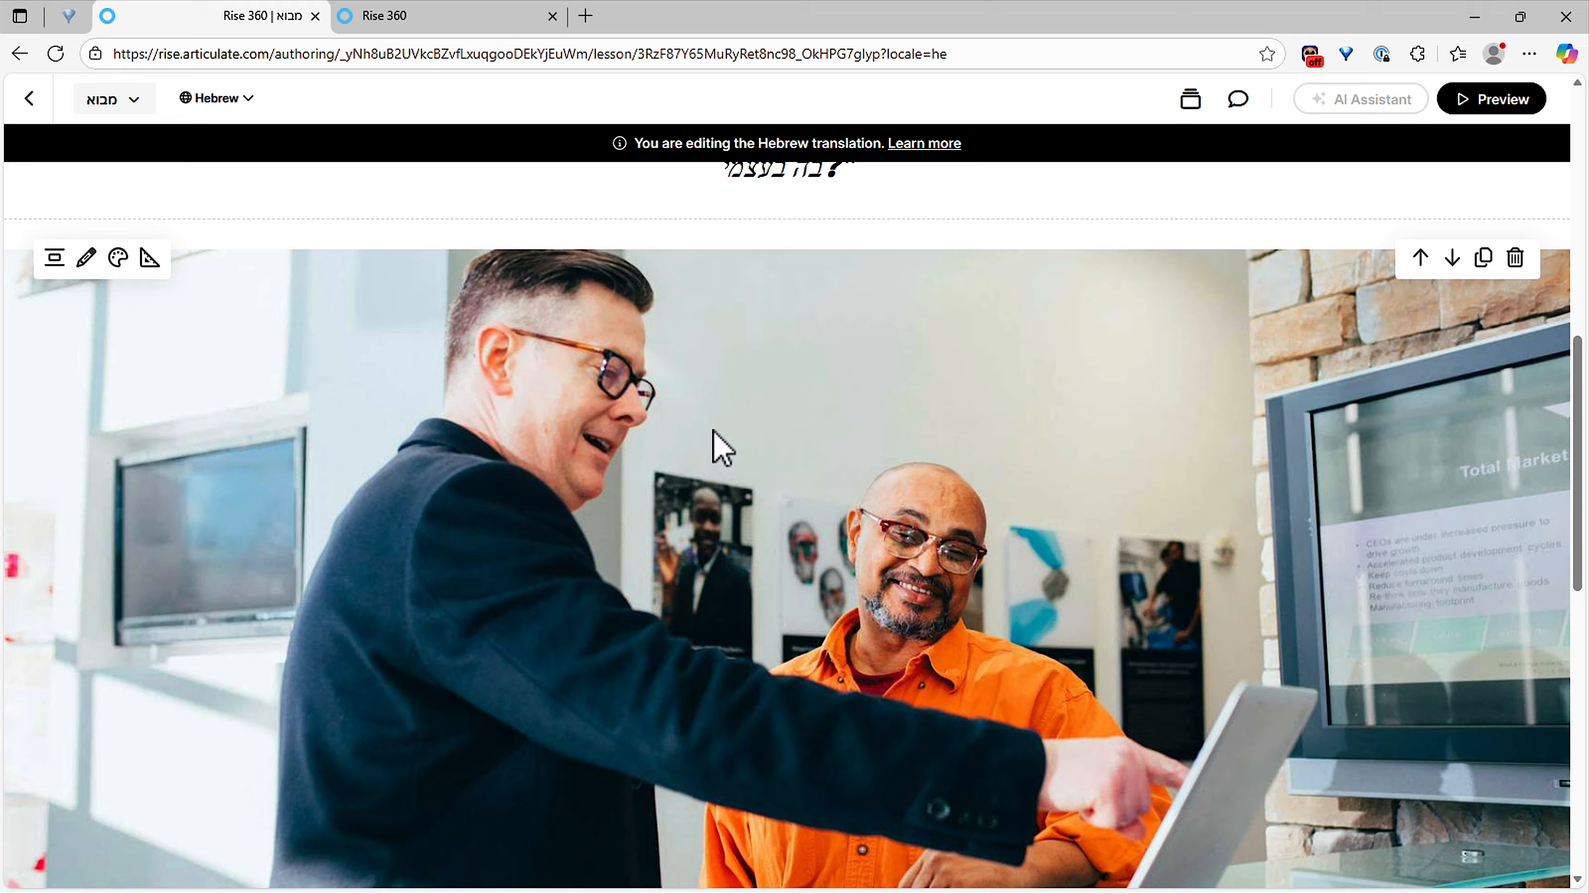
{"action": "scroll", "coordinate": [735, 445], "scroll_direction": "up", "scroll_amount": 3}
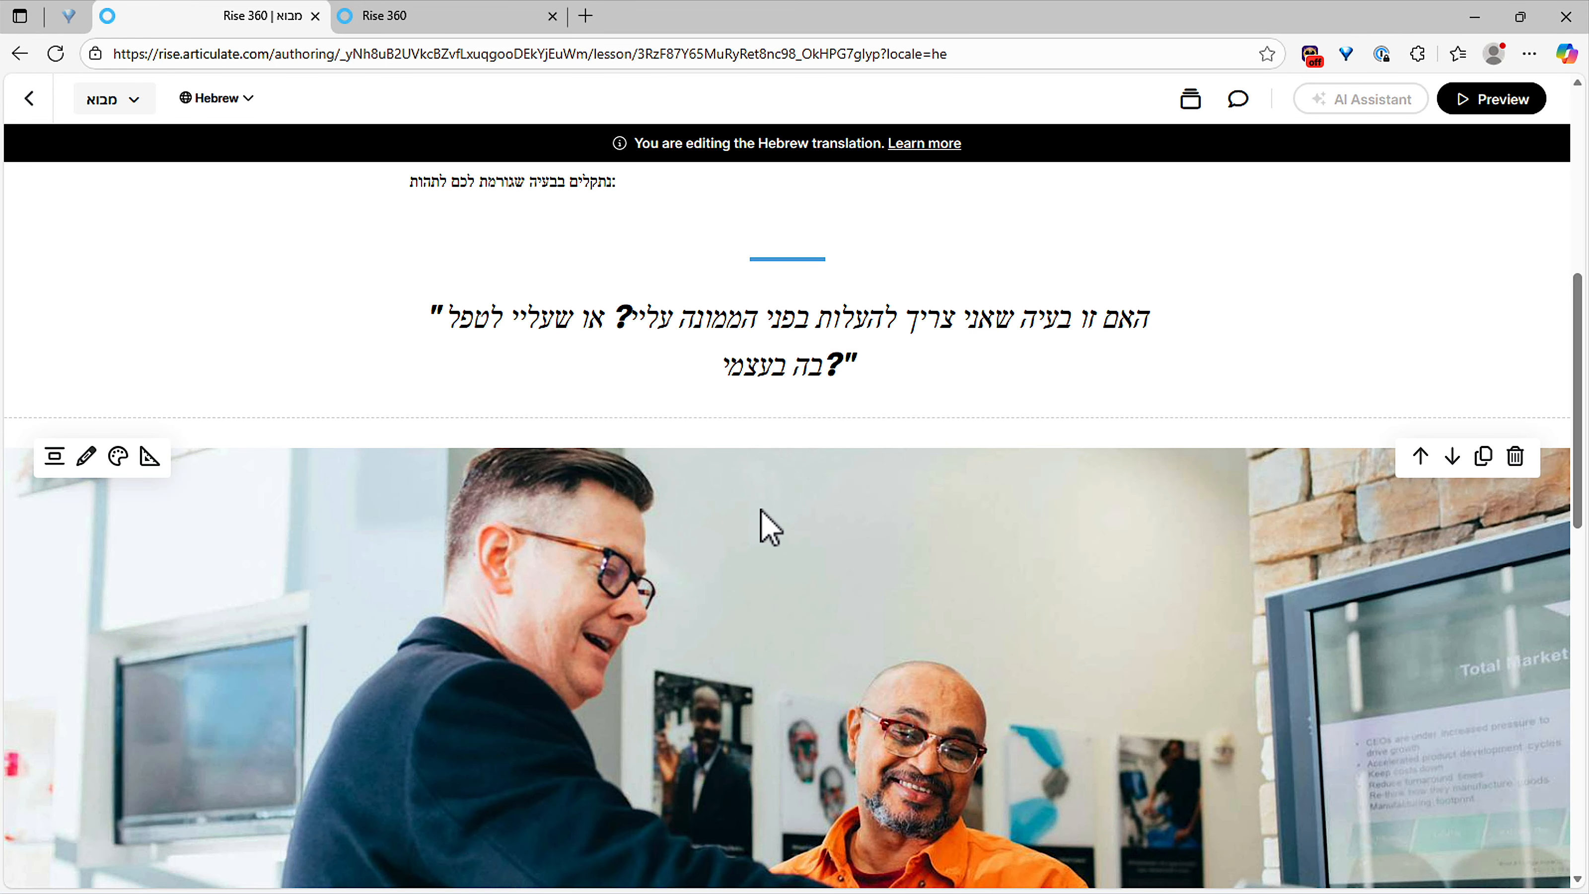
{"action": "scroll", "coordinate": [770, 529], "scroll_direction": "up", "scroll_amount": 8}
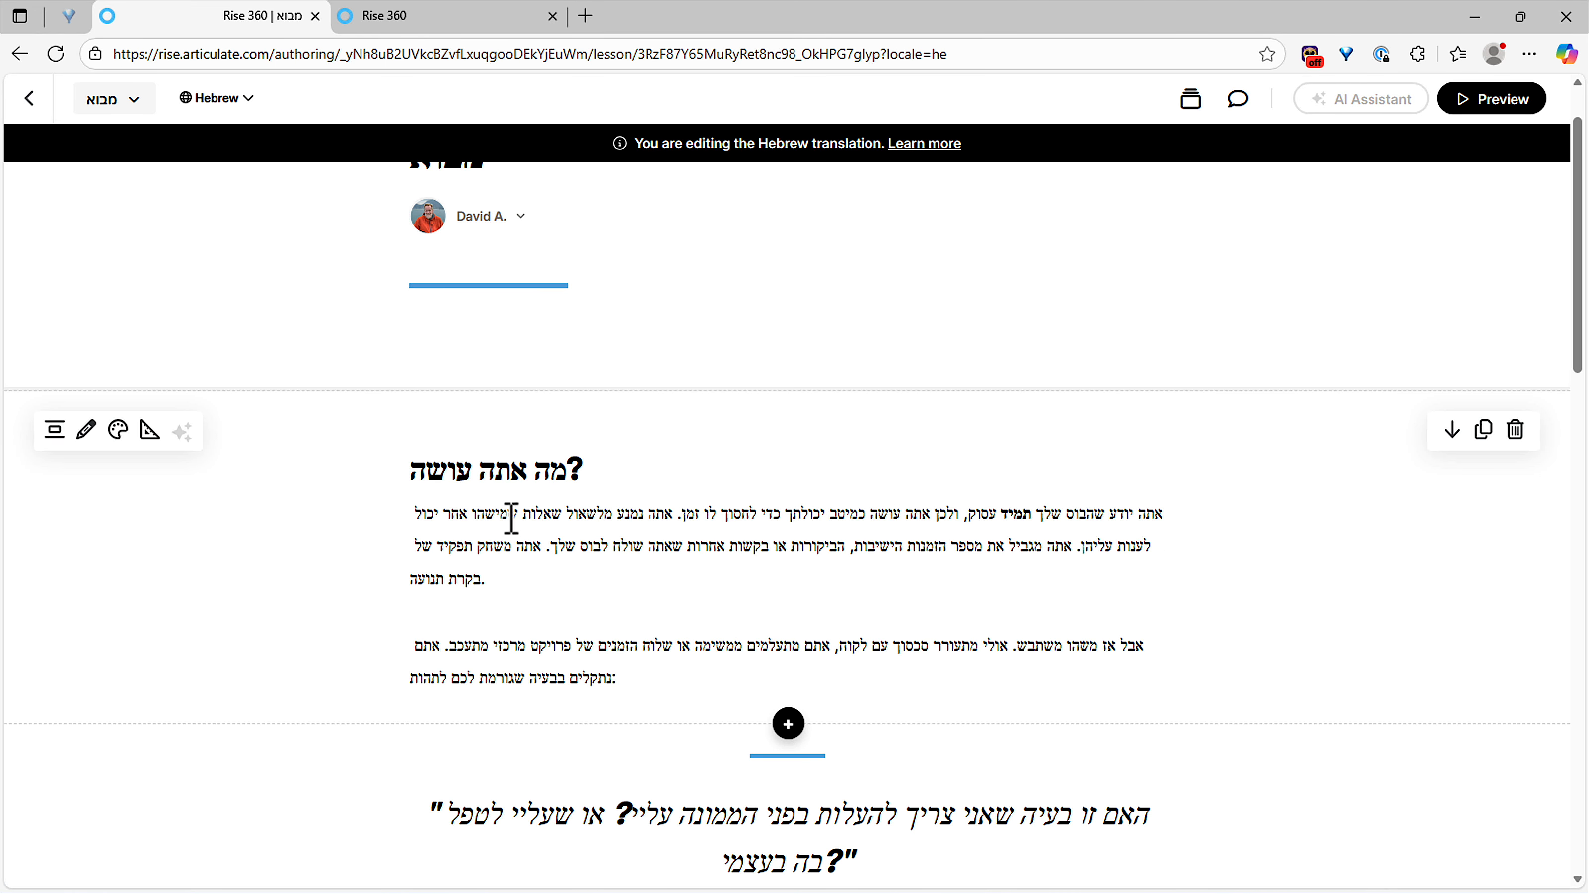
{"action": "left_click", "coordinate": [224, 108]}
{"action": "left_click", "coordinate": [222, 158]}
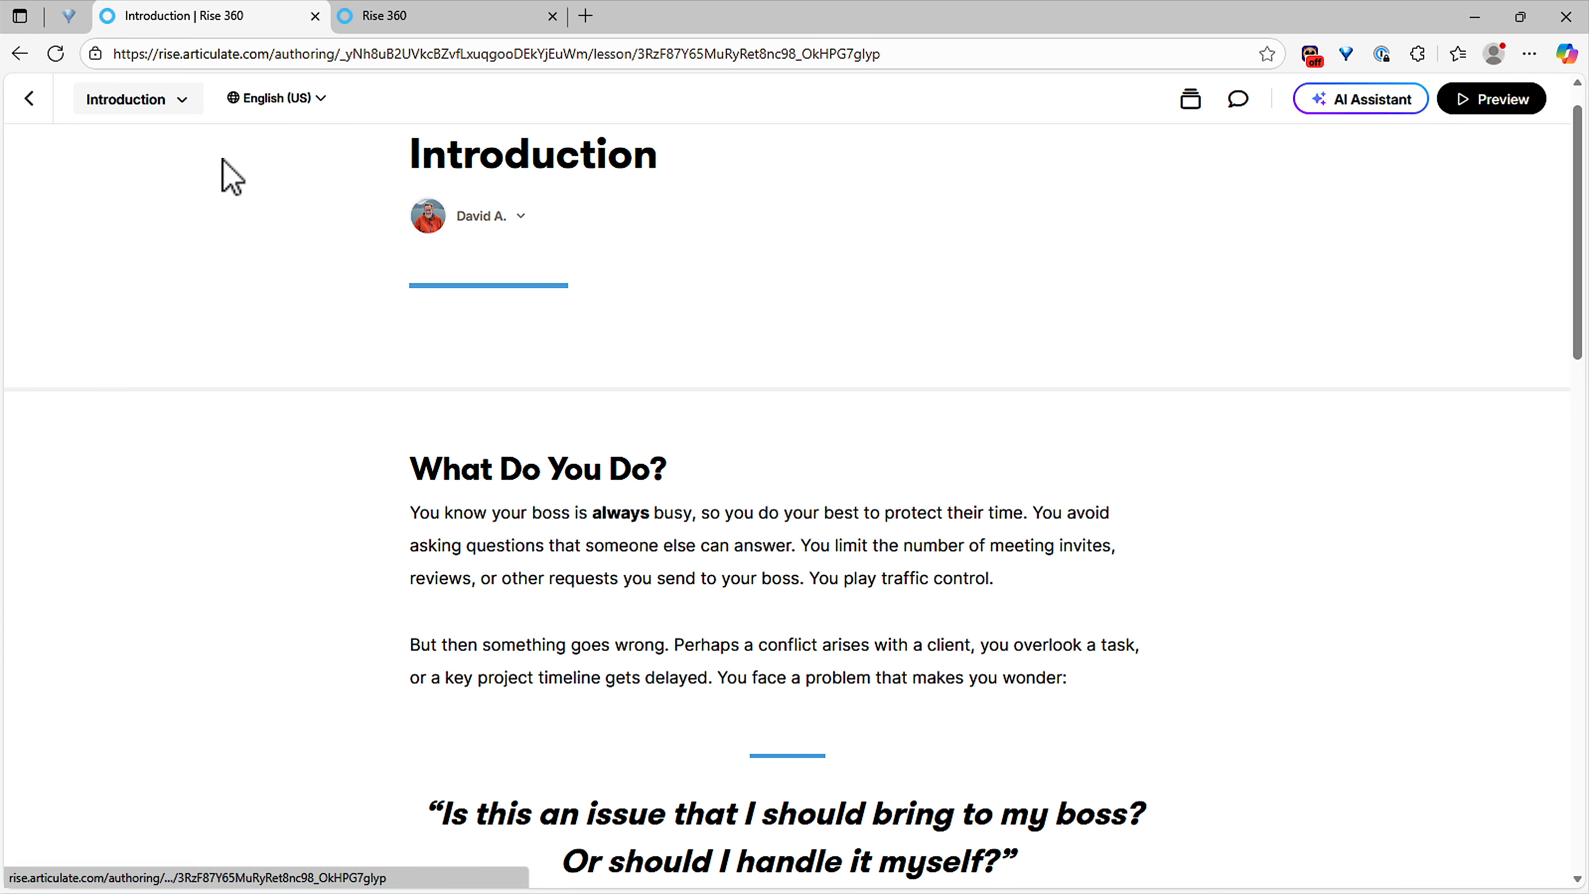
{"action": "scroll", "coordinate": [763, 457], "scroll_direction": "down", "scroll_amount": 8}
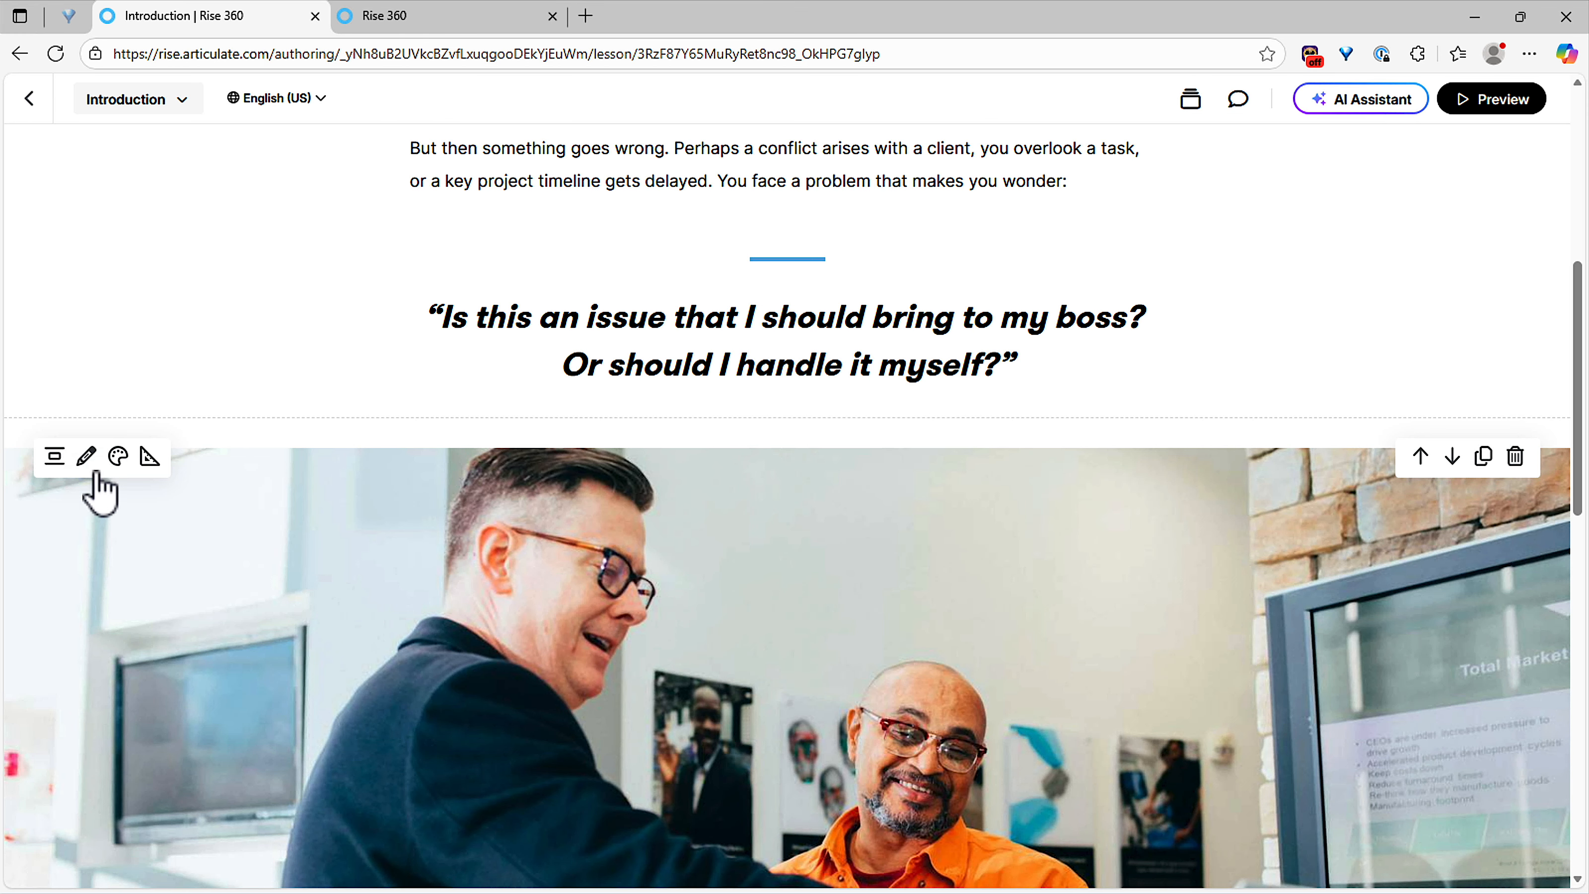
Step: Generate an AI image from 'Two people looking at a computer screen in conference room' and insert the bottom-left result
{"action": "left_click", "coordinate": [86, 456]}
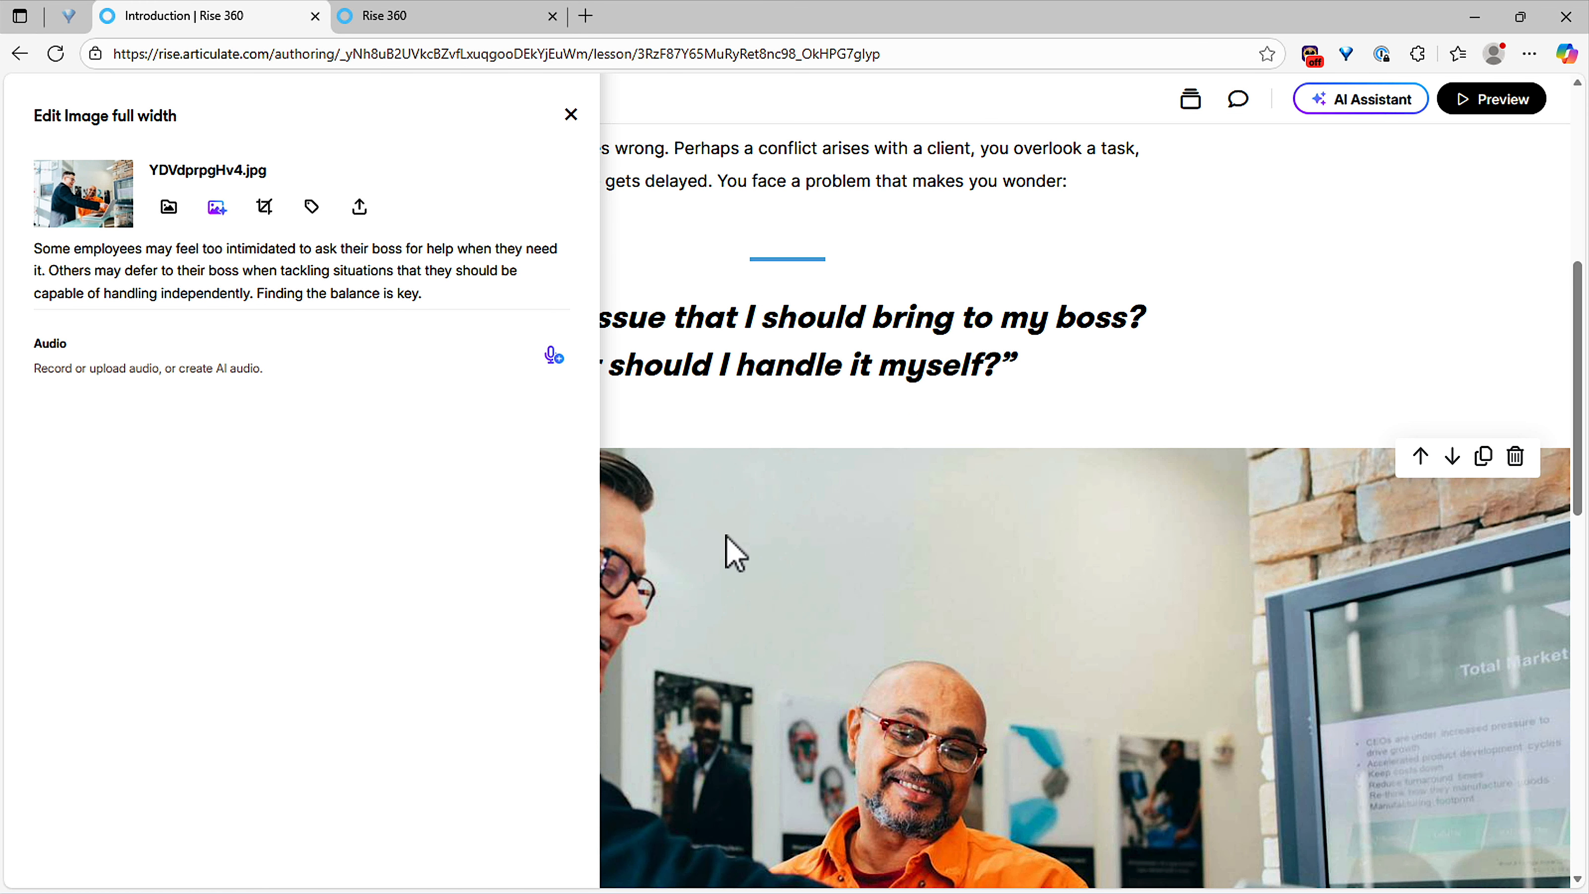
{"action": "left_click", "coordinate": [217, 208]}
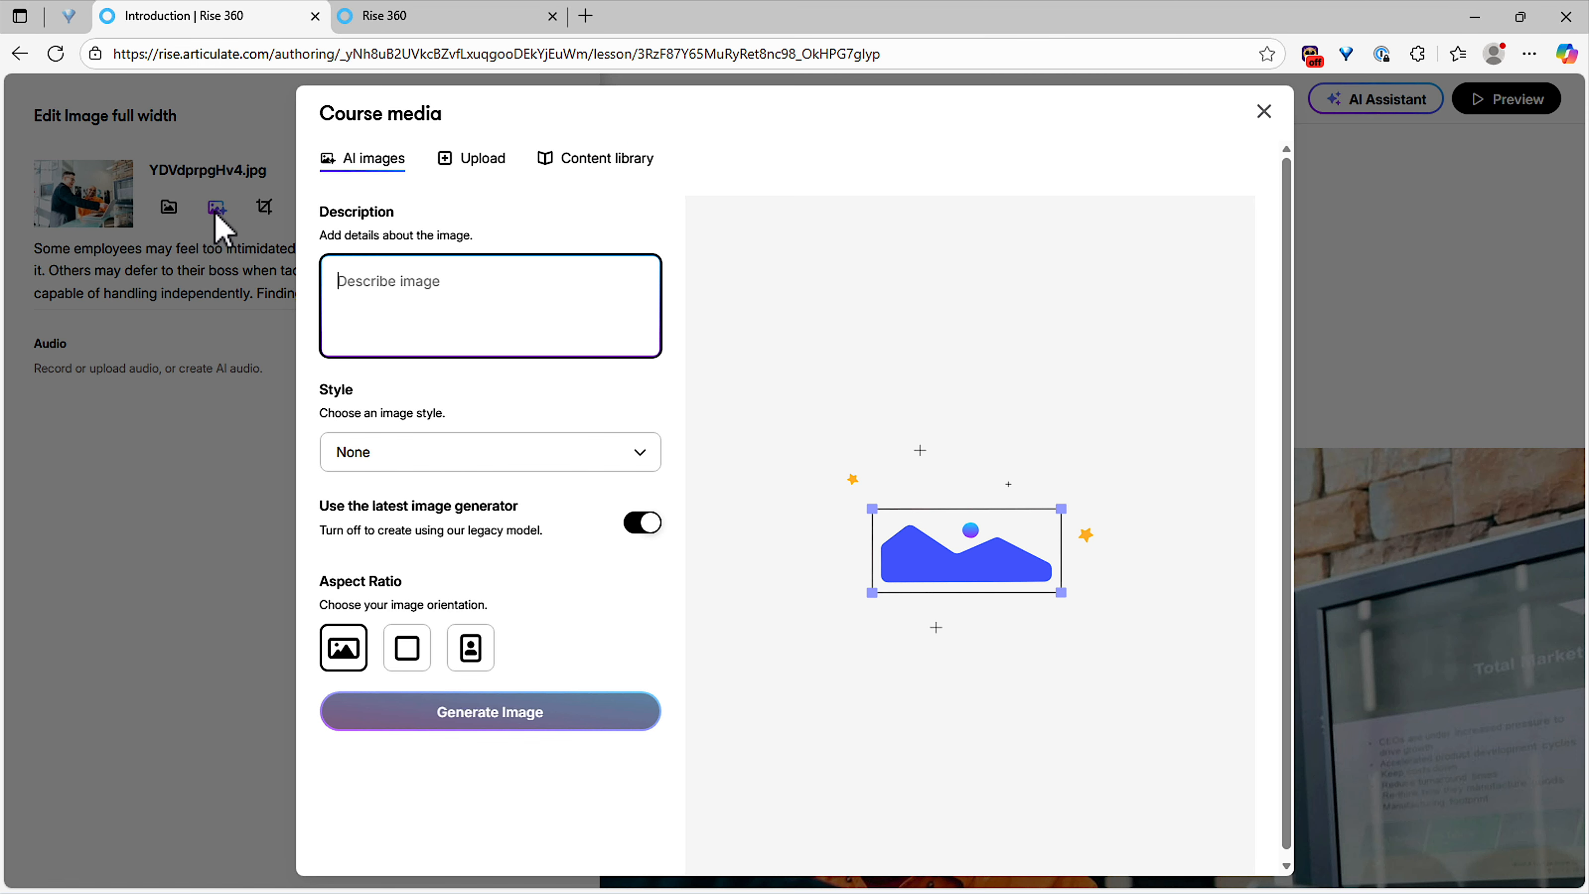
{"action": "type", "text": "Two"}
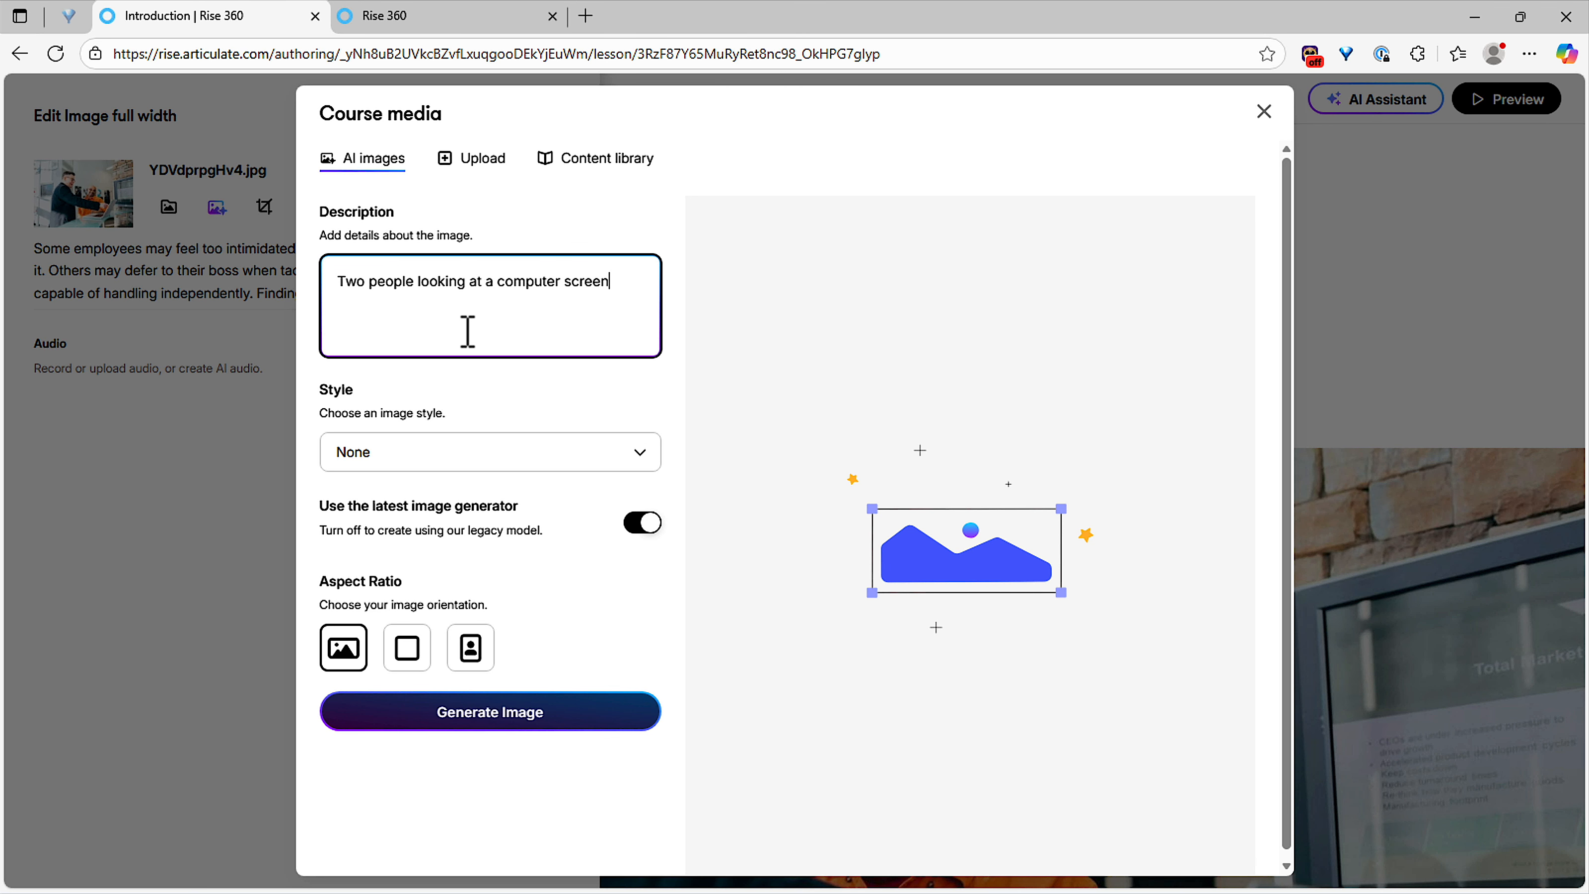
{"action": "type", "text": "conferen e room"}
{"action": "left_click", "coordinate": [567, 729]}
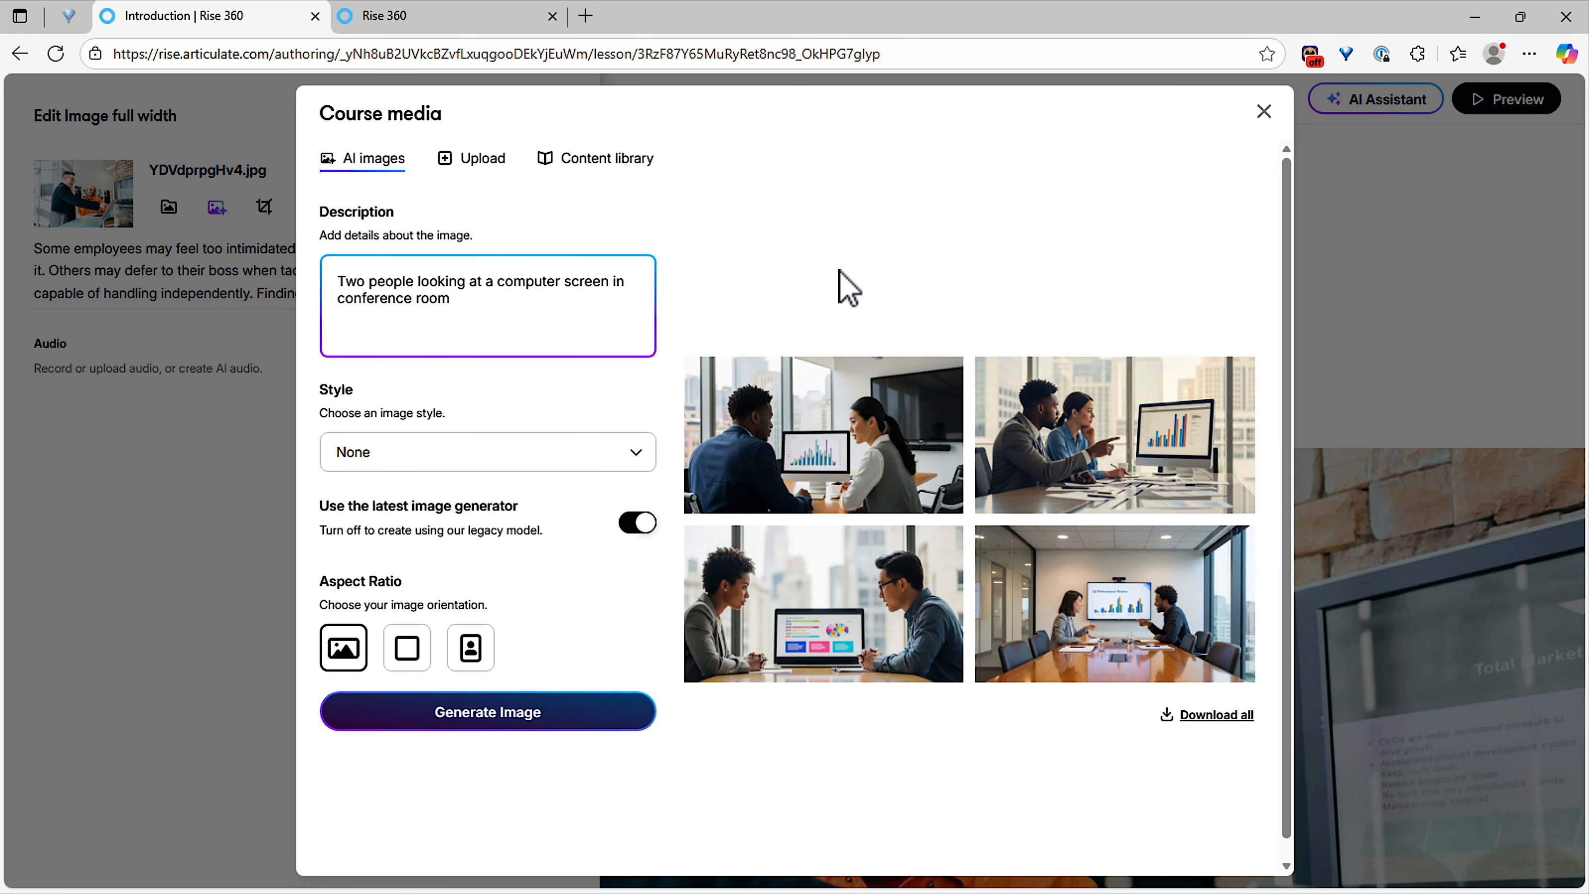
{"action": "mouse_move", "coordinate": [850, 610]}
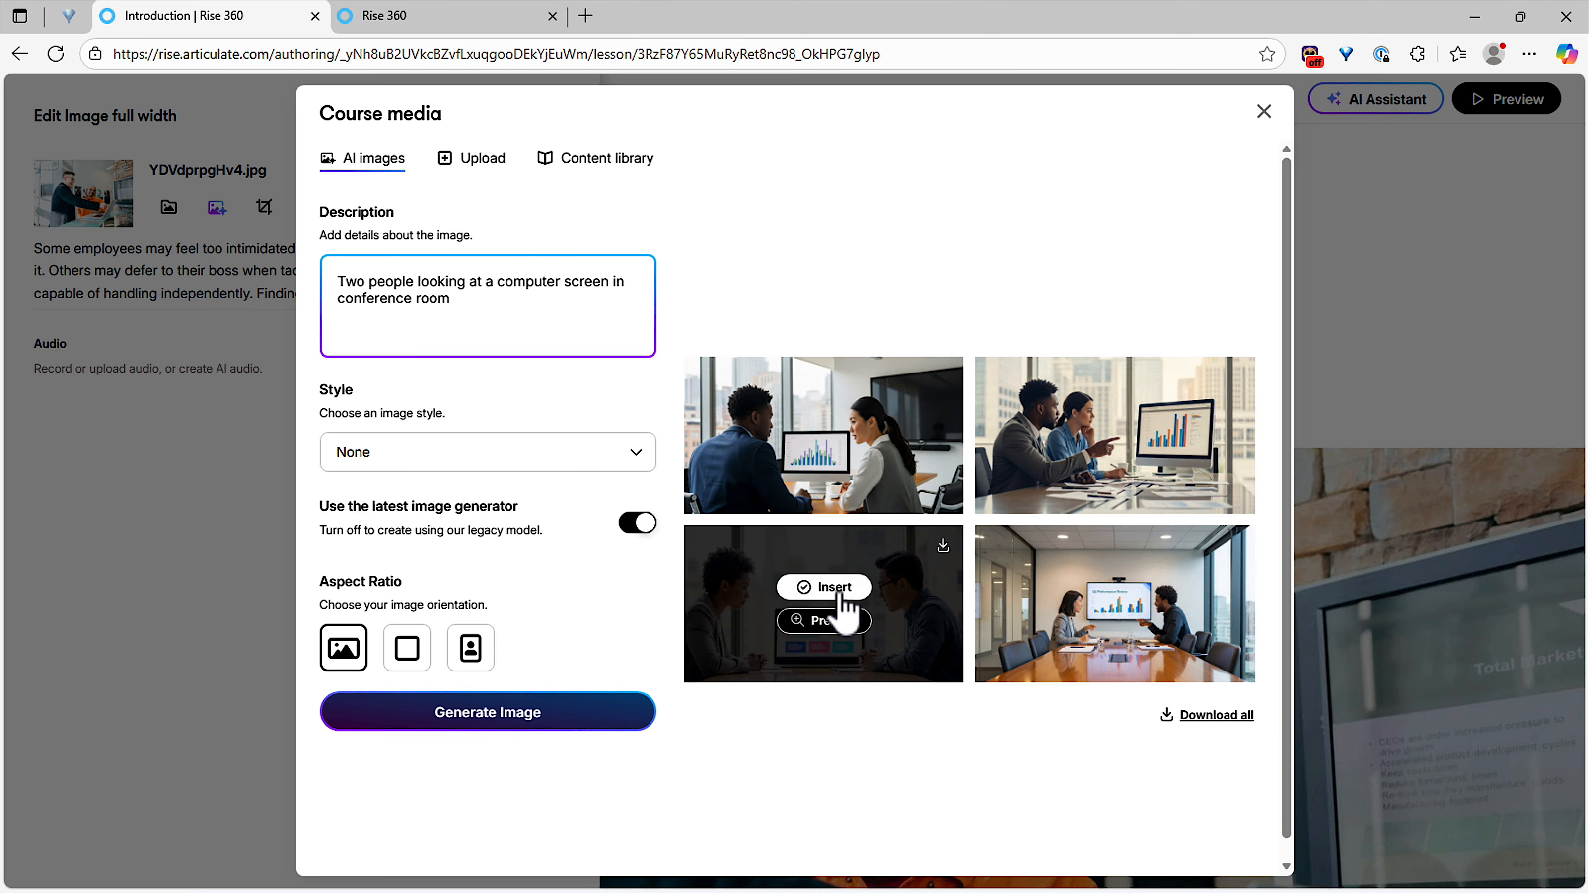
{"action": "left_click", "coordinate": [836, 591]}
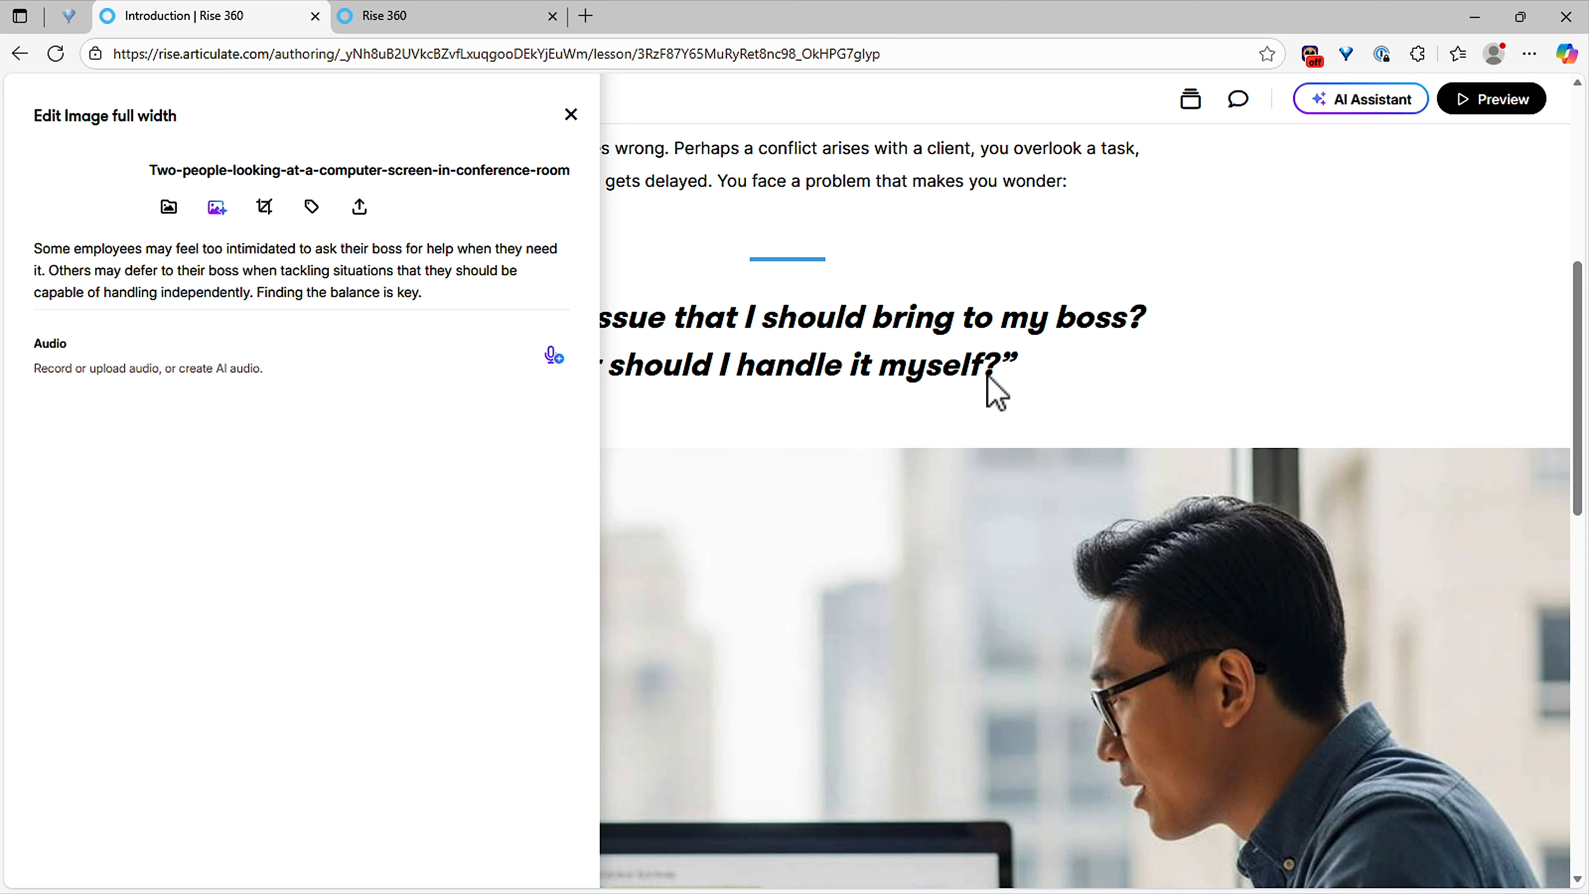
{"action": "left_click", "coordinate": [987, 375]}
{"action": "scroll", "coordinate": [984, 485], "scroll_direction": "down", "scroll_amount": 2}
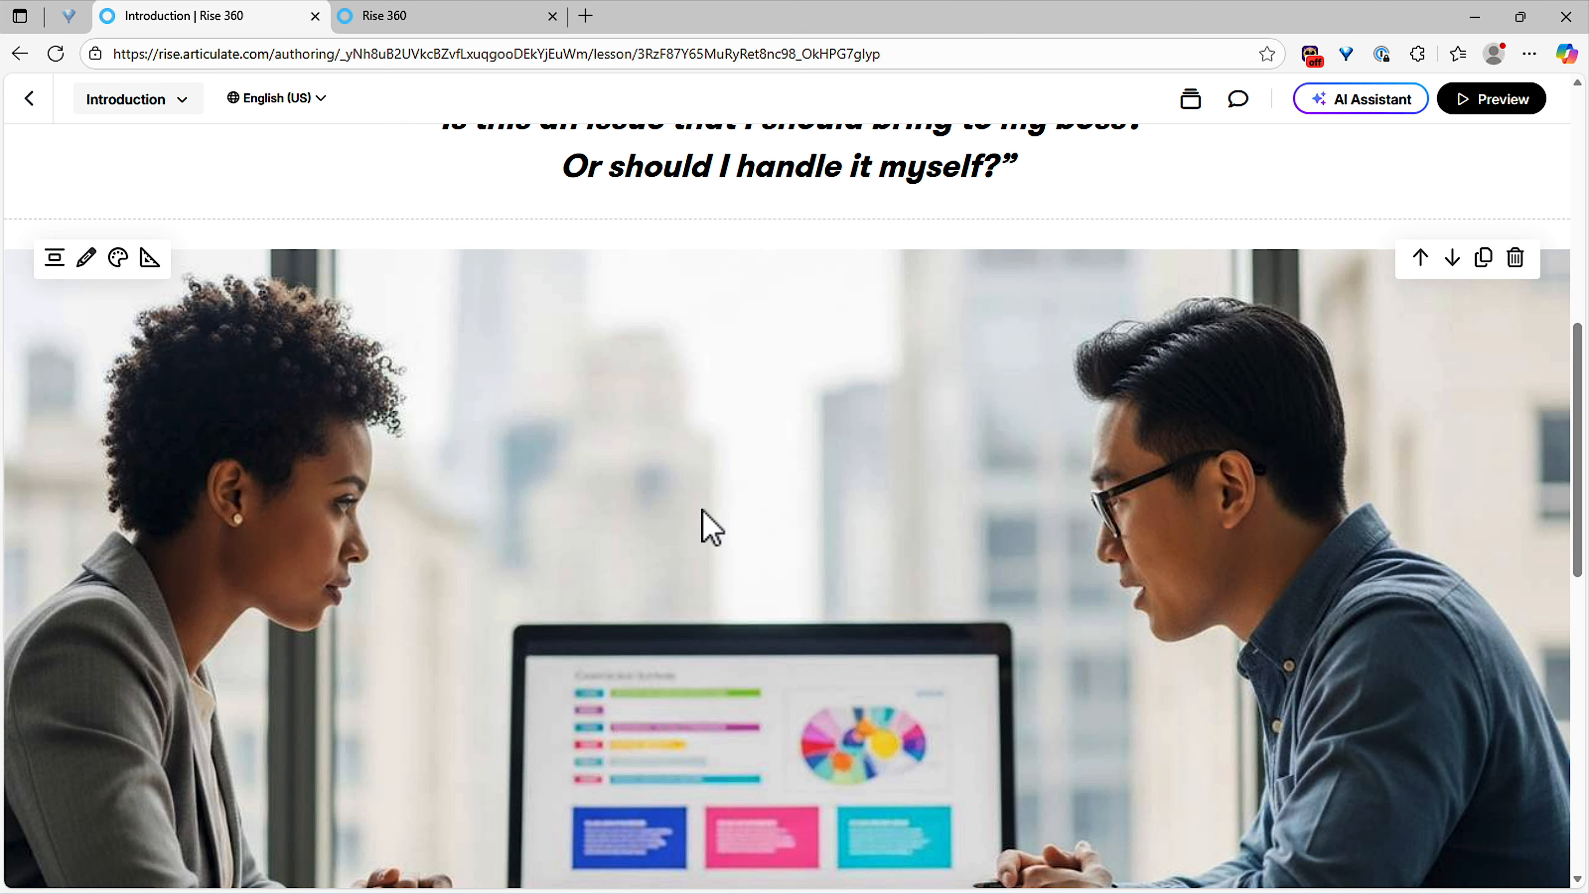
{"action": "left_click", "coordinate": [279, 103]}
{"action": "left_click", "coordinate": [265, 213]}
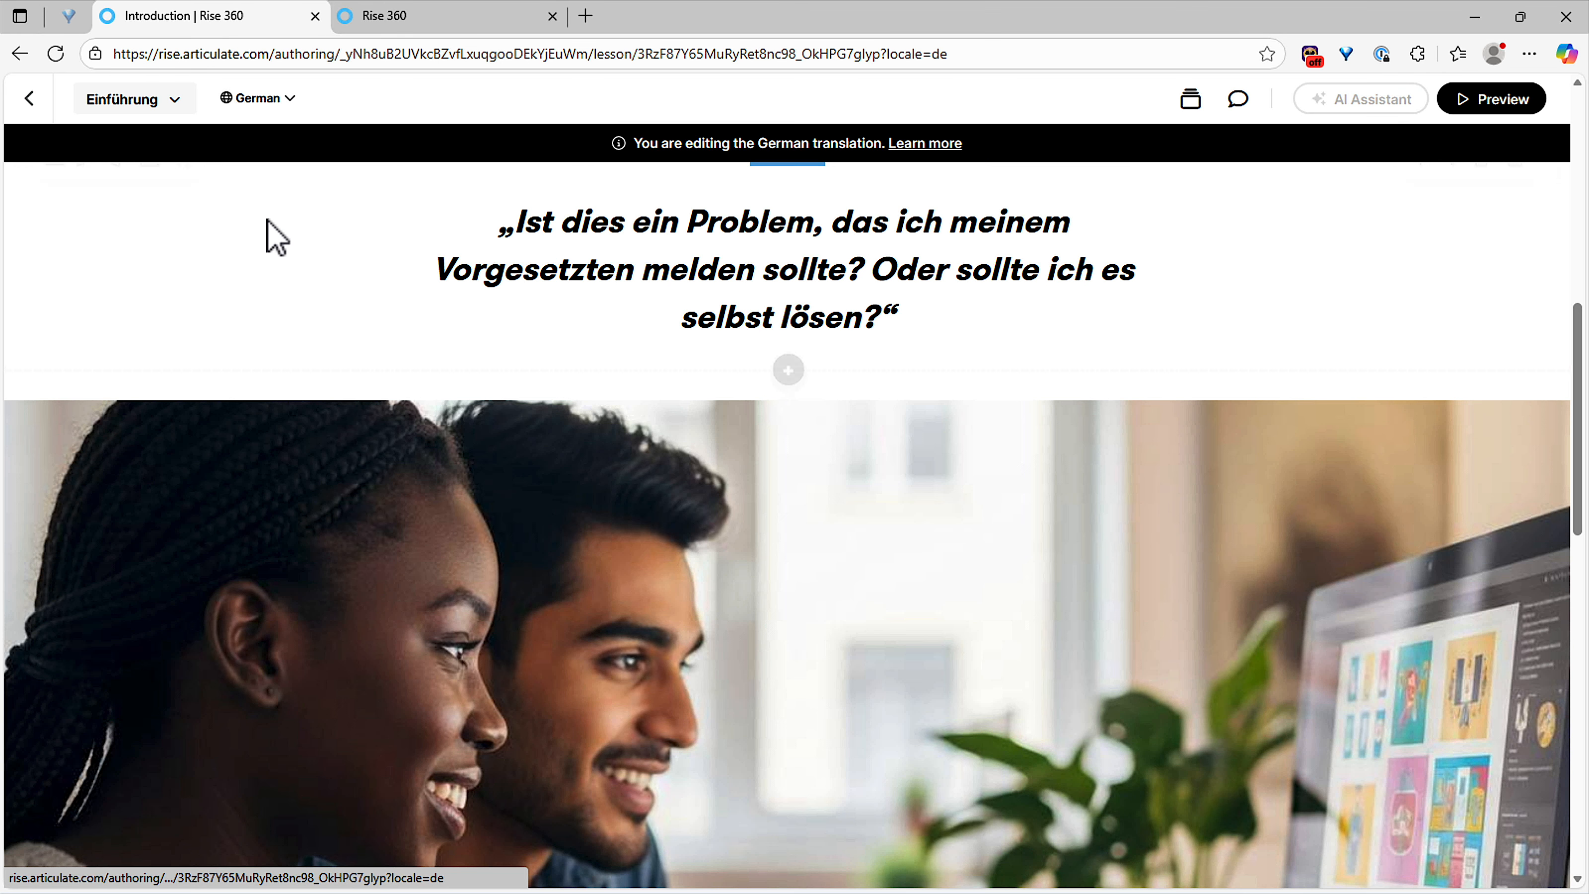
{"action": "scroll", "coordinate": [620, 420], "scroll_direction": "down", "scroll_amount": 3}
{"action": "scroll", "coordinate": [619, 421], "scroll_direction": "down", "scroll_amount": 2}
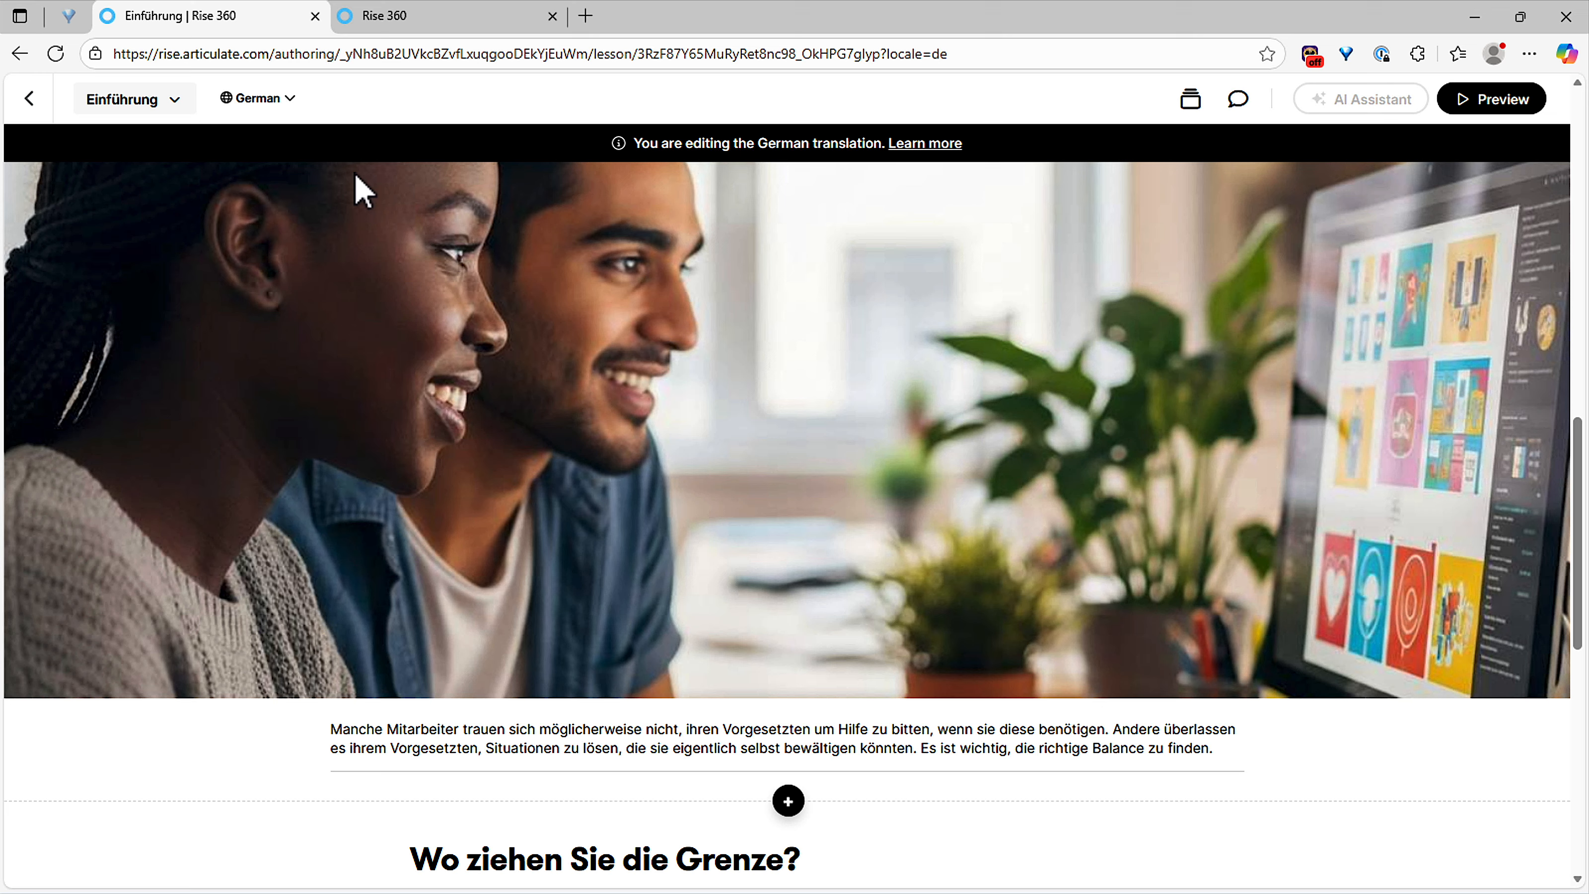
{"action": "left_click", "coordinate": [274, 101]}
{"action": "left_click", "coordinate": [272, 251]}
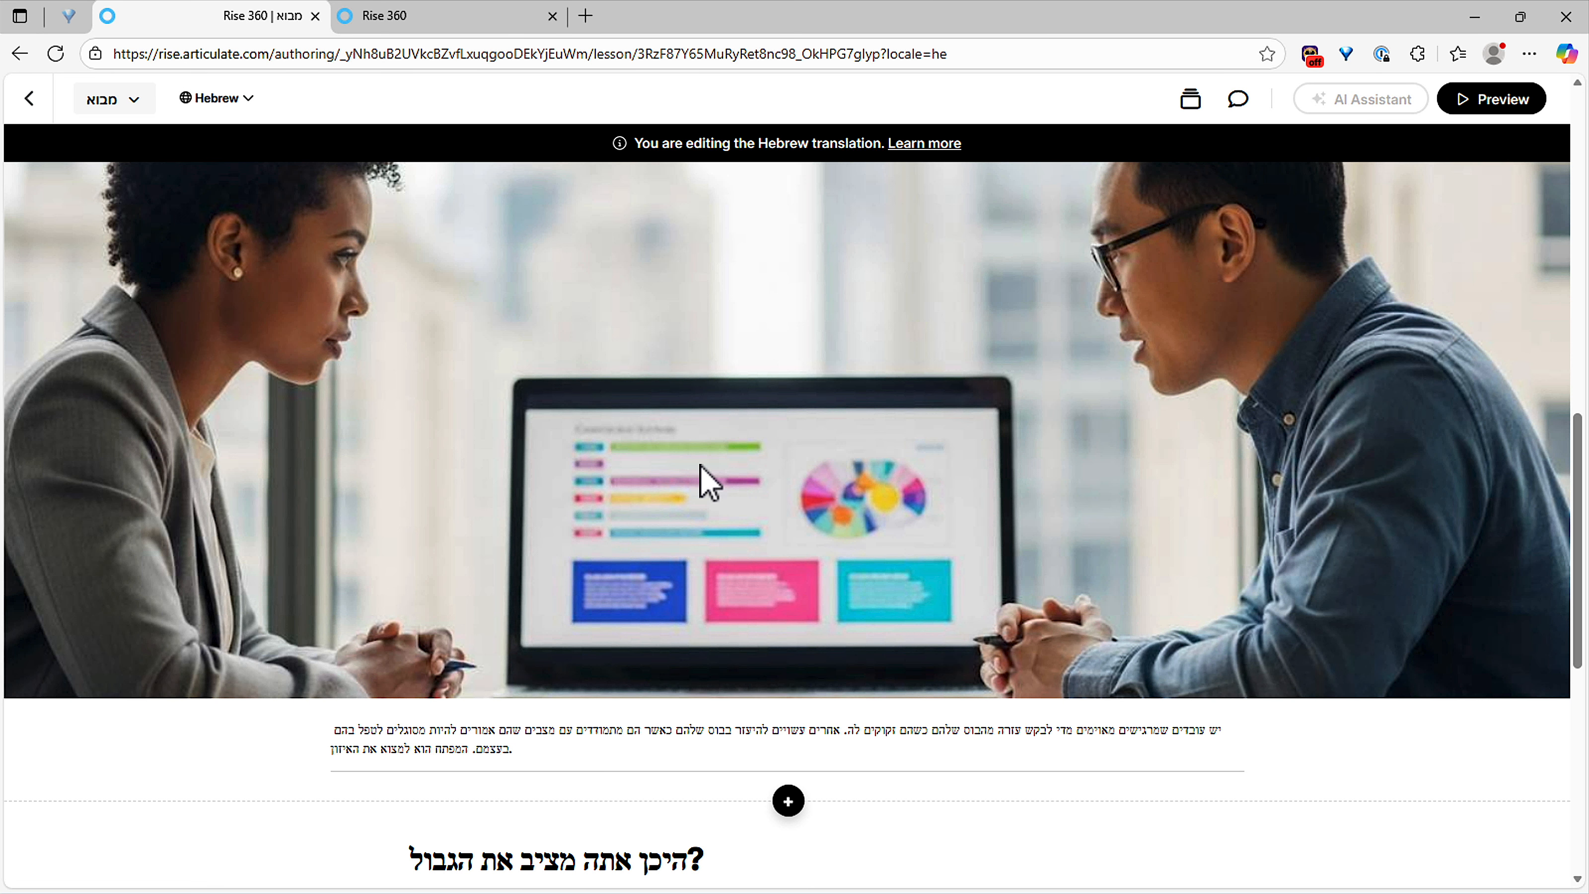
{"action": "scroll", "coordinate": [708, 482], "scroll_direction": "up", "scroll_amount": 4}
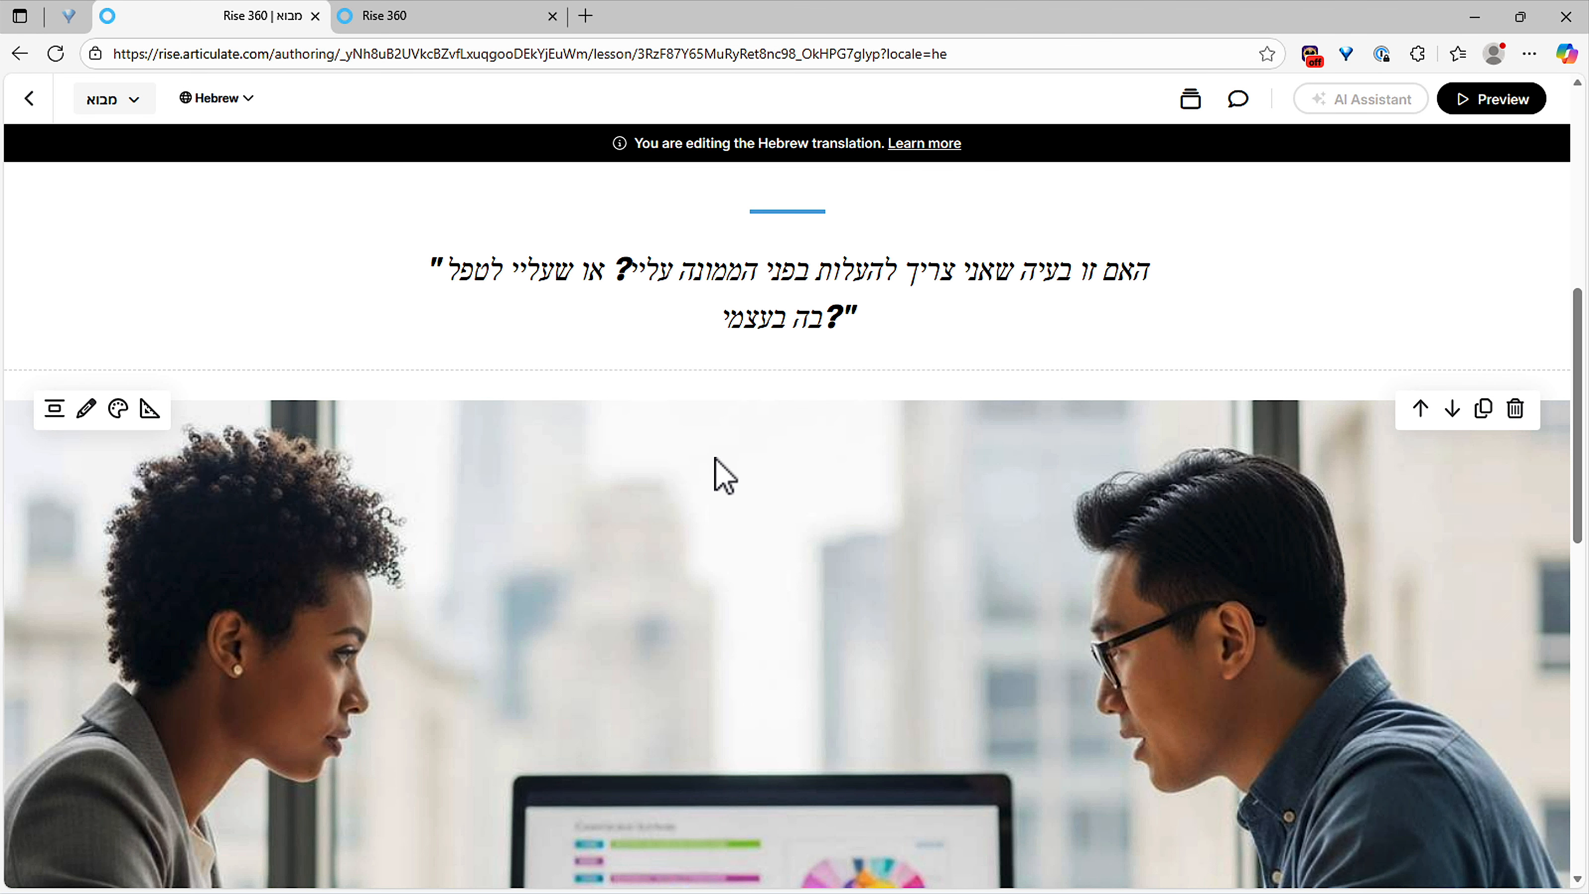
{"action": "left_click", "coordinate": [232, 103]}
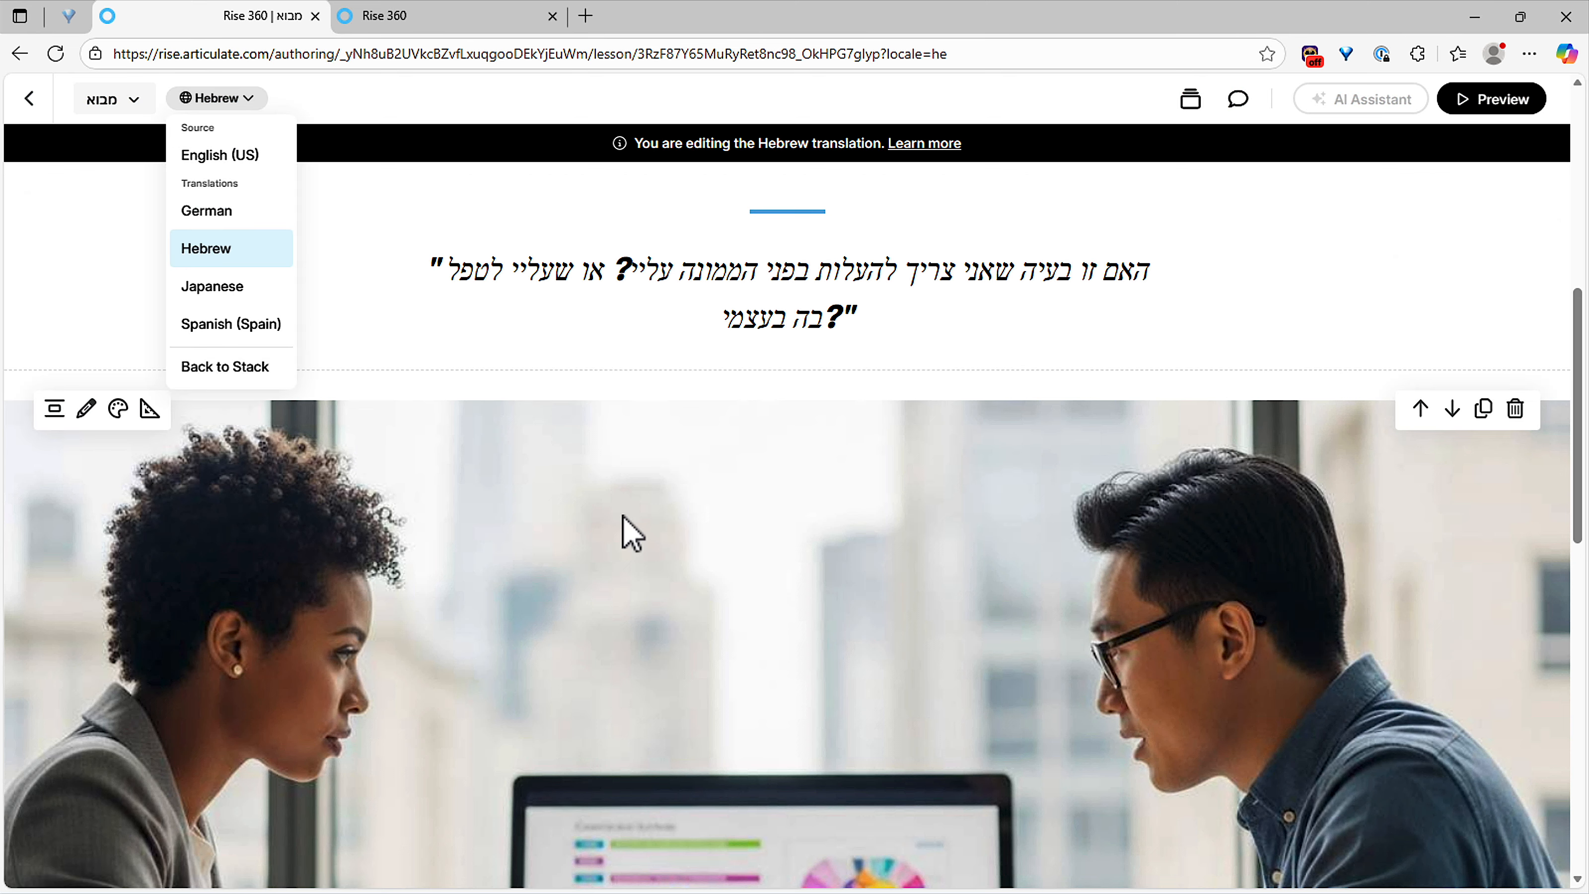
{"action": "left_click", "coordinate": [229, 324]}
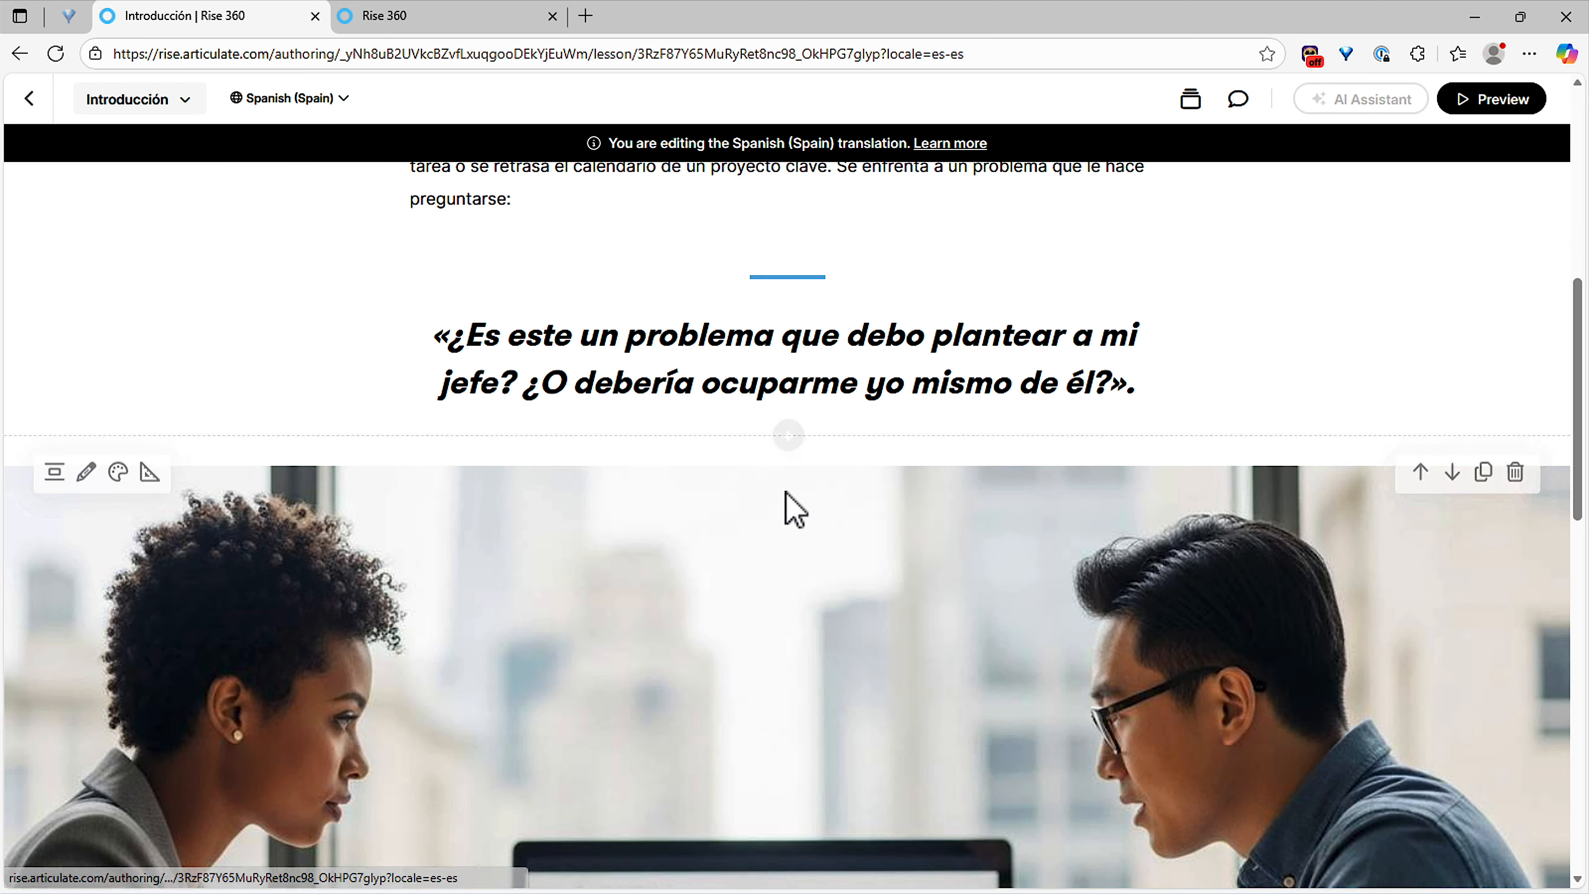
{"action": "scroll", "coordinate": [792, 523], "scroll_direction": "down", "scroll_amount": 6}
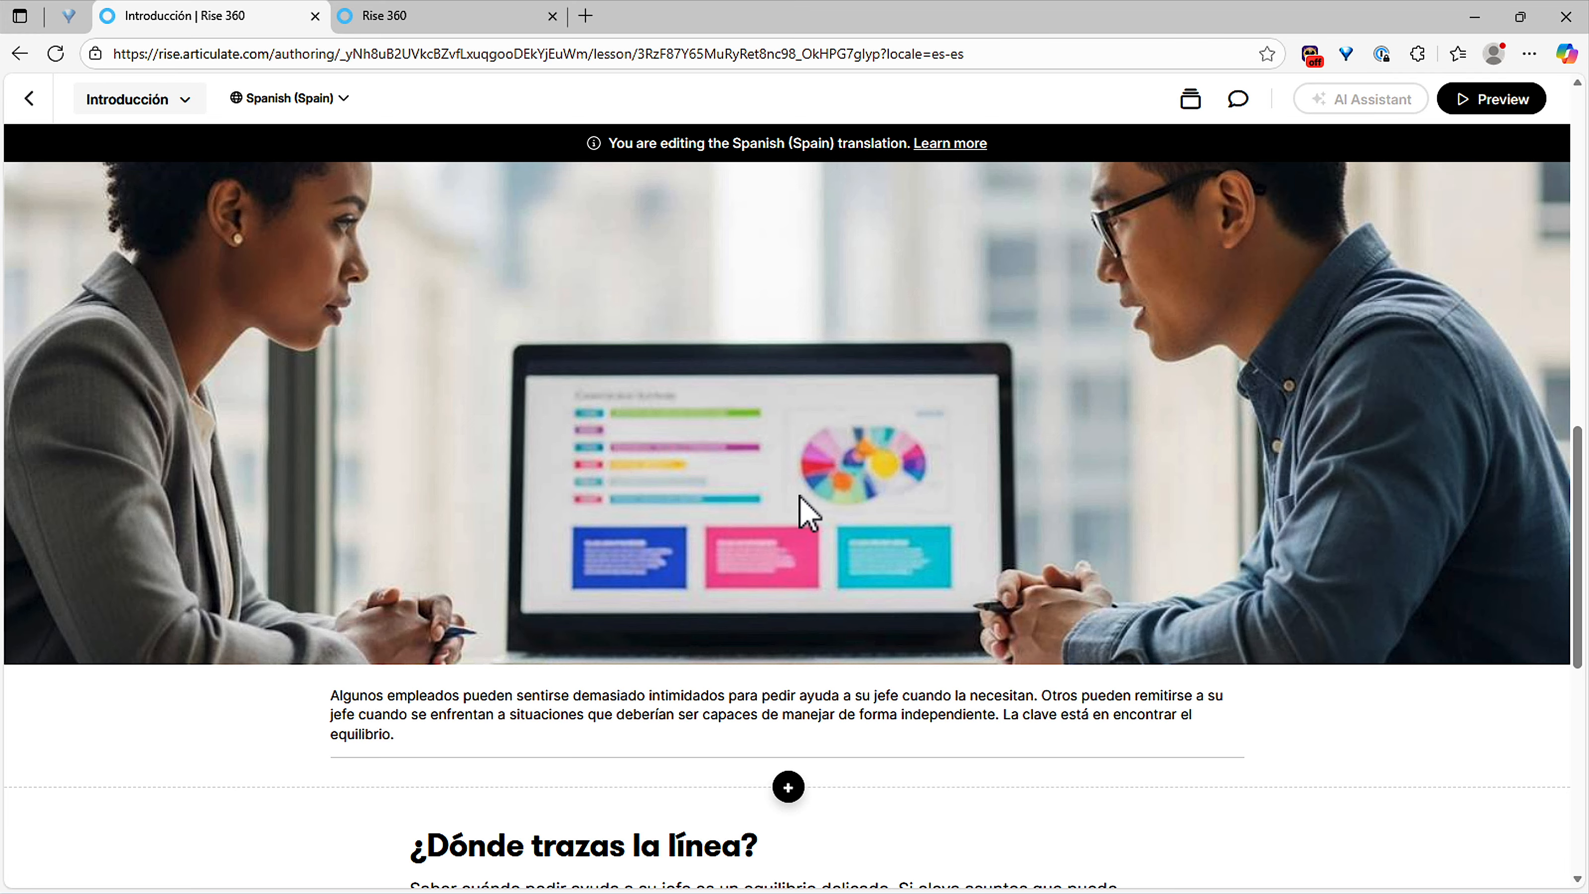
{"action": "scroll", "coordinate": [803, 510], "scroll_direction": "up", "scroll_amount": 15}
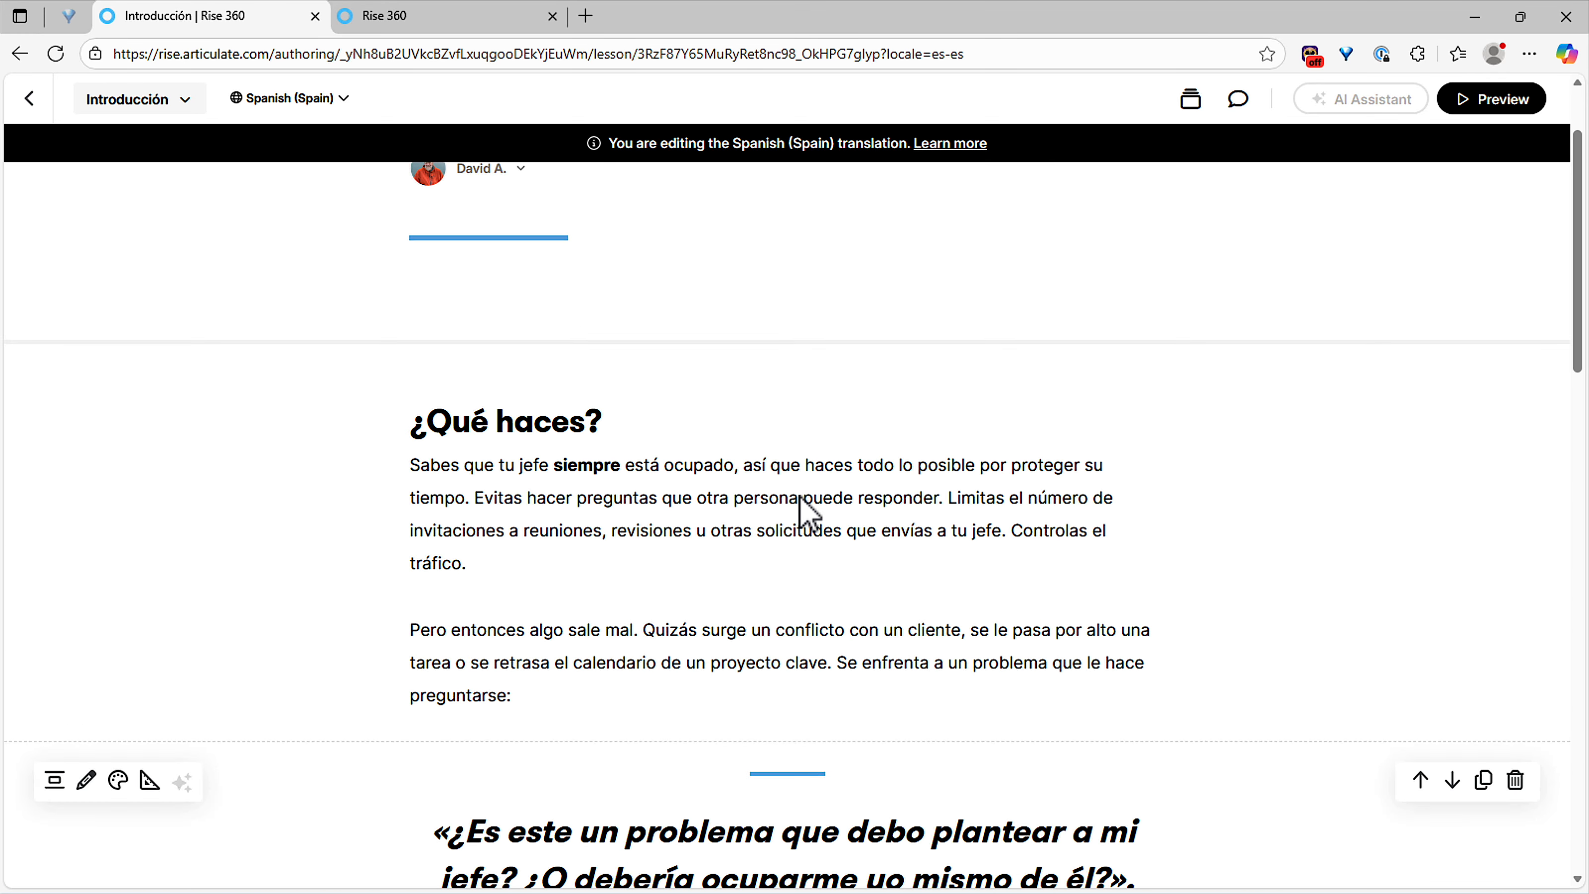
{"action": "scroll", "coordinate": [800, 496], "scroll_direction": "down", "scroll_amount": 8}
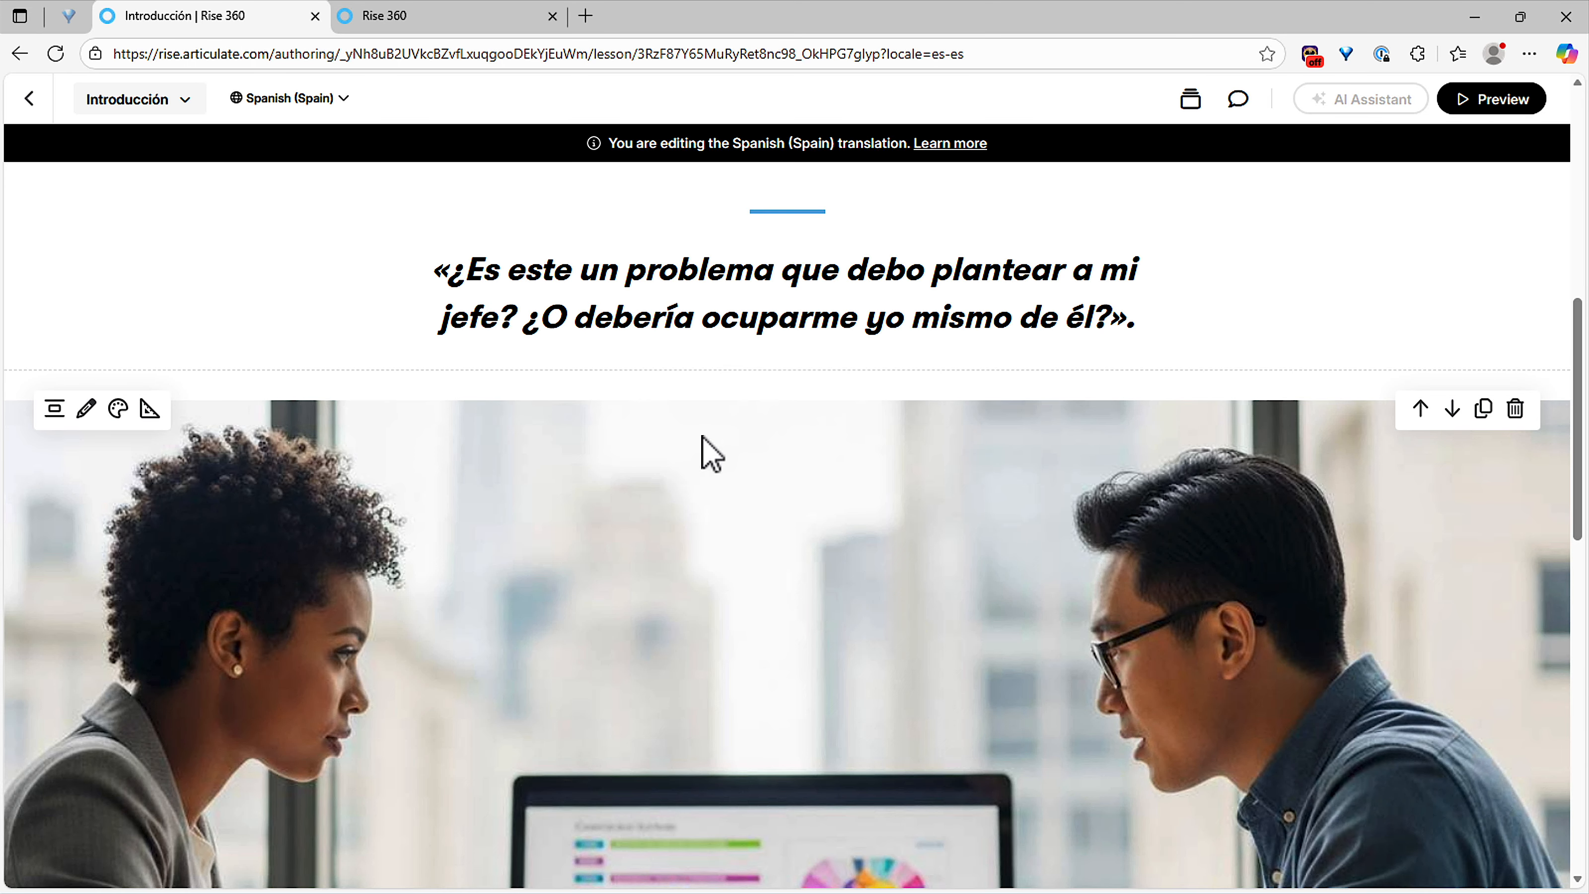
{"action": "left_click", "coordinate": [310, 118]}
{"action": "scroll", "coordinate": [774, 589], "scroll_direction": "down", "scroll_amount": 10}
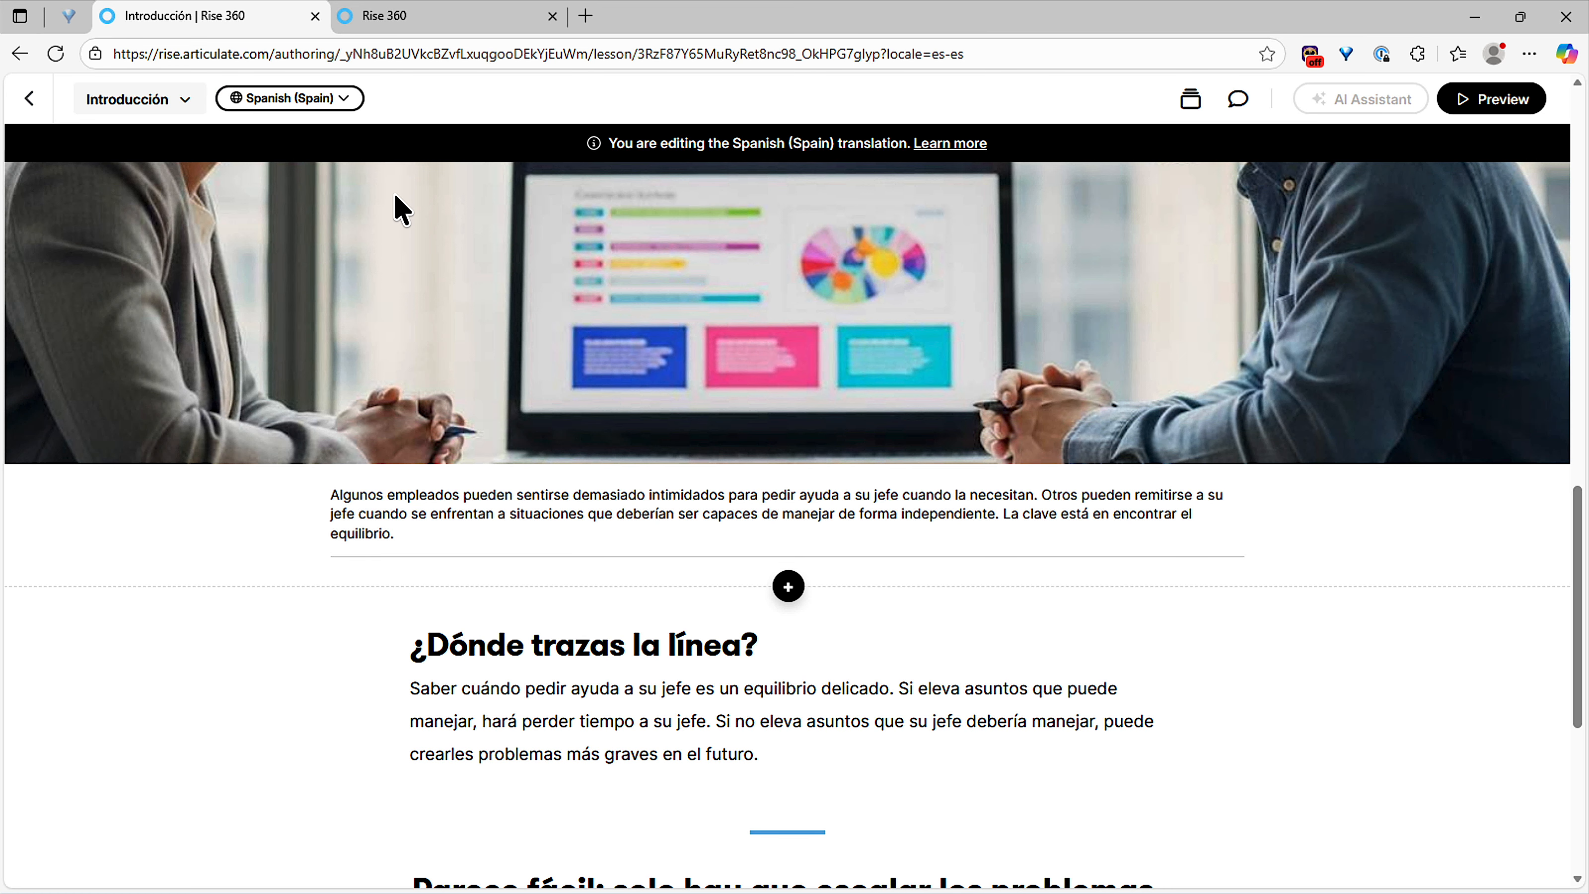
{"action": "left_click", "coordinate": [301, 101]}
{"action": "left_click", "coordinate": [305, 156]}
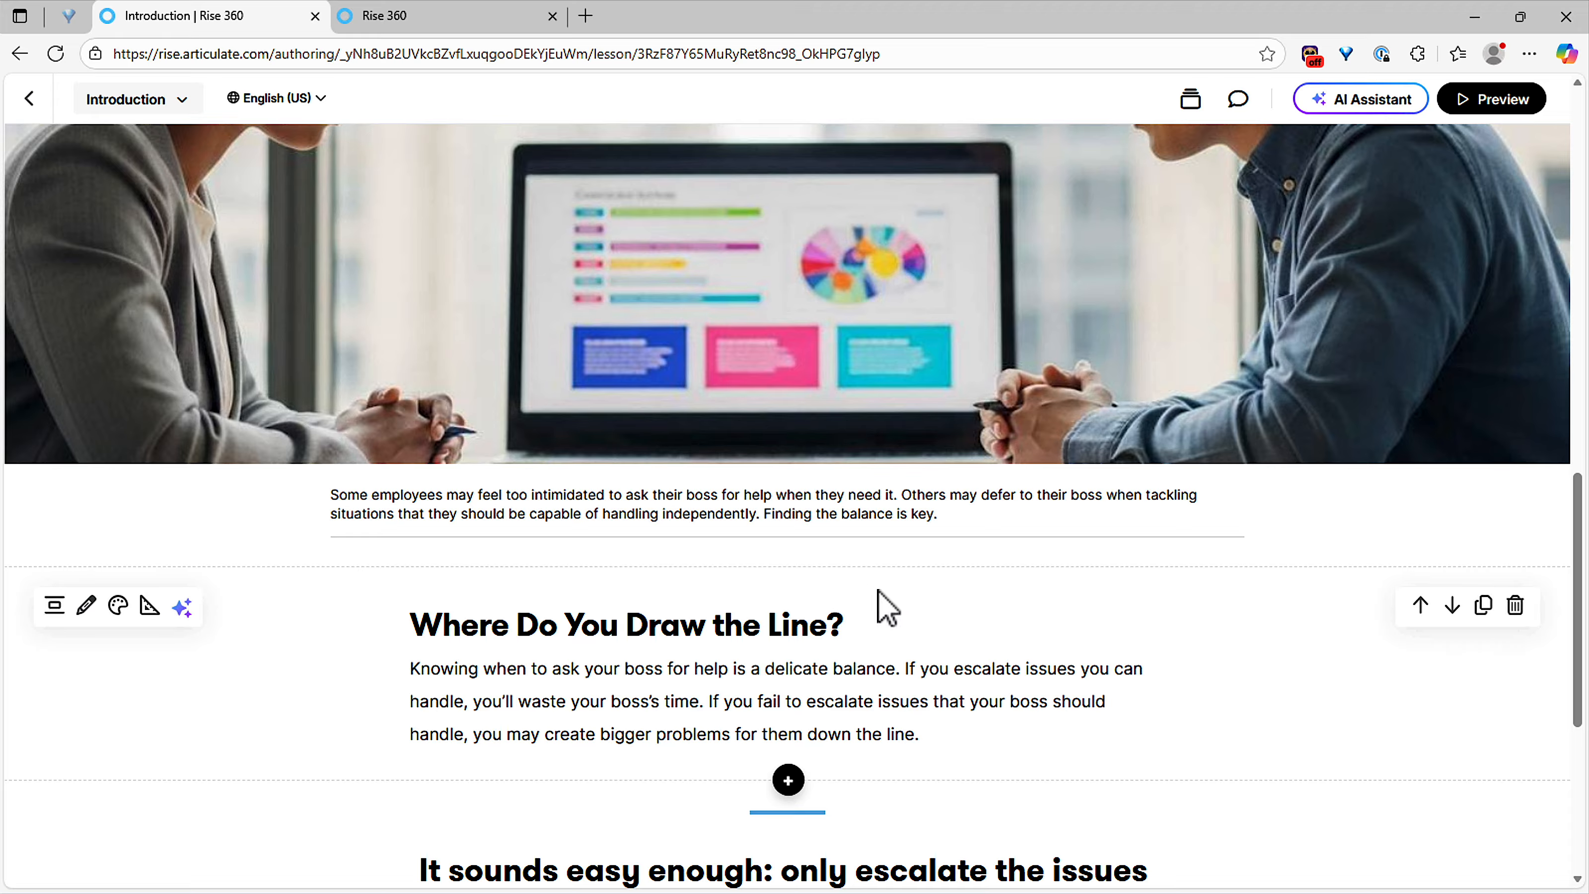
{"action": "scroll", "coordinate": [881, 607], "scroll_direction": "down", "scroll_amount": 6}
{"action": "scroll", "coordinate": [782, 504], "scroll_direction": "up", "scroll_amount": 5}
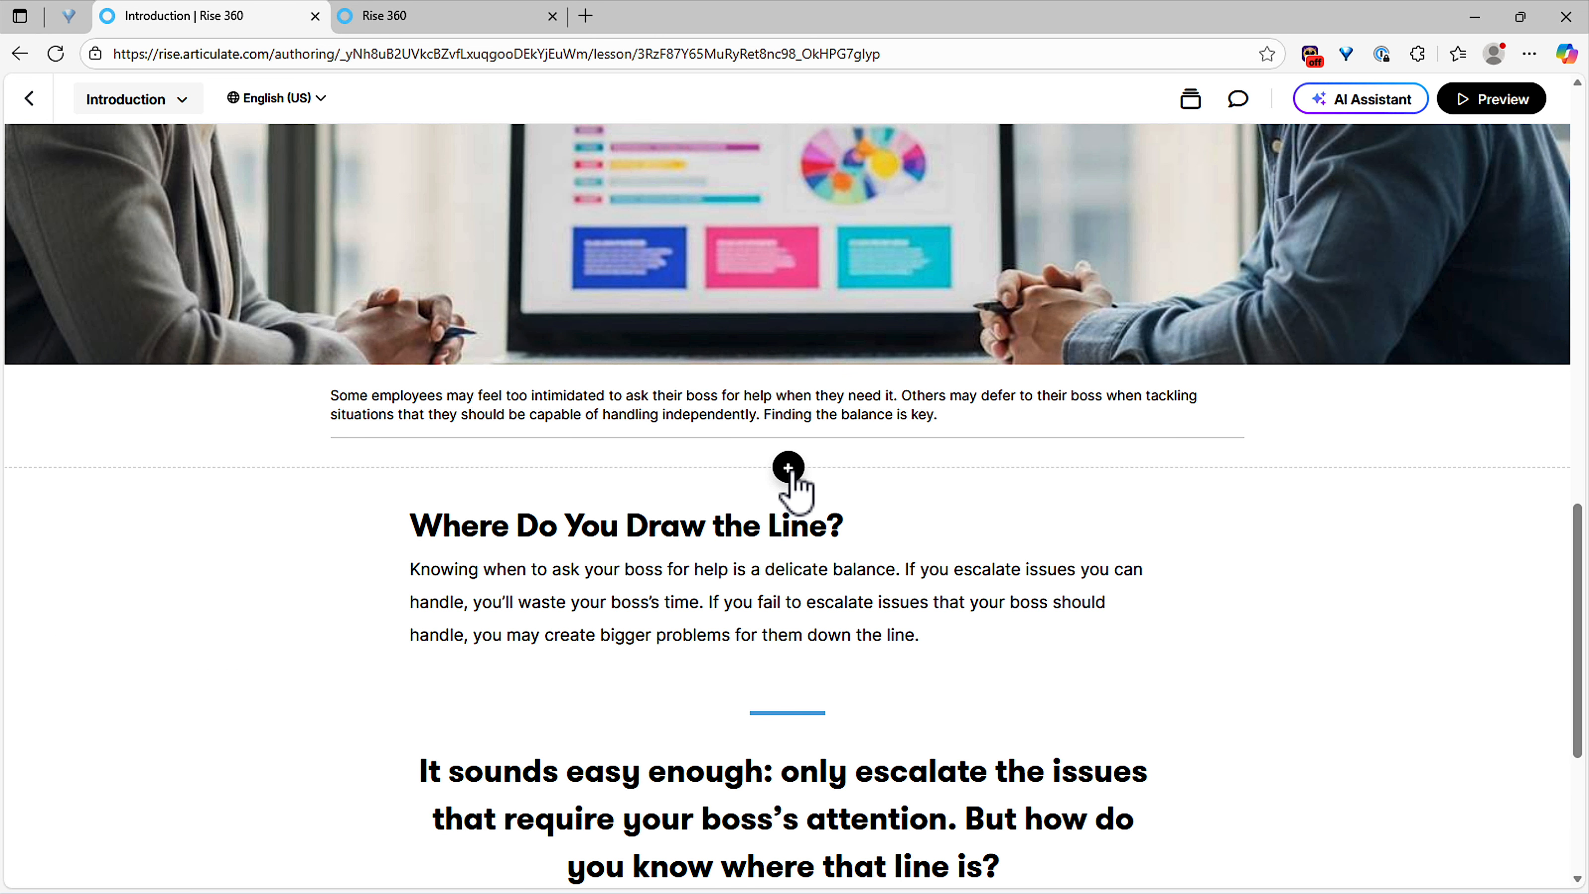
Step: Insert an Interactive Accordion block below the image paragraph
{"action": "left_click", "coordinate": [788, 467]}
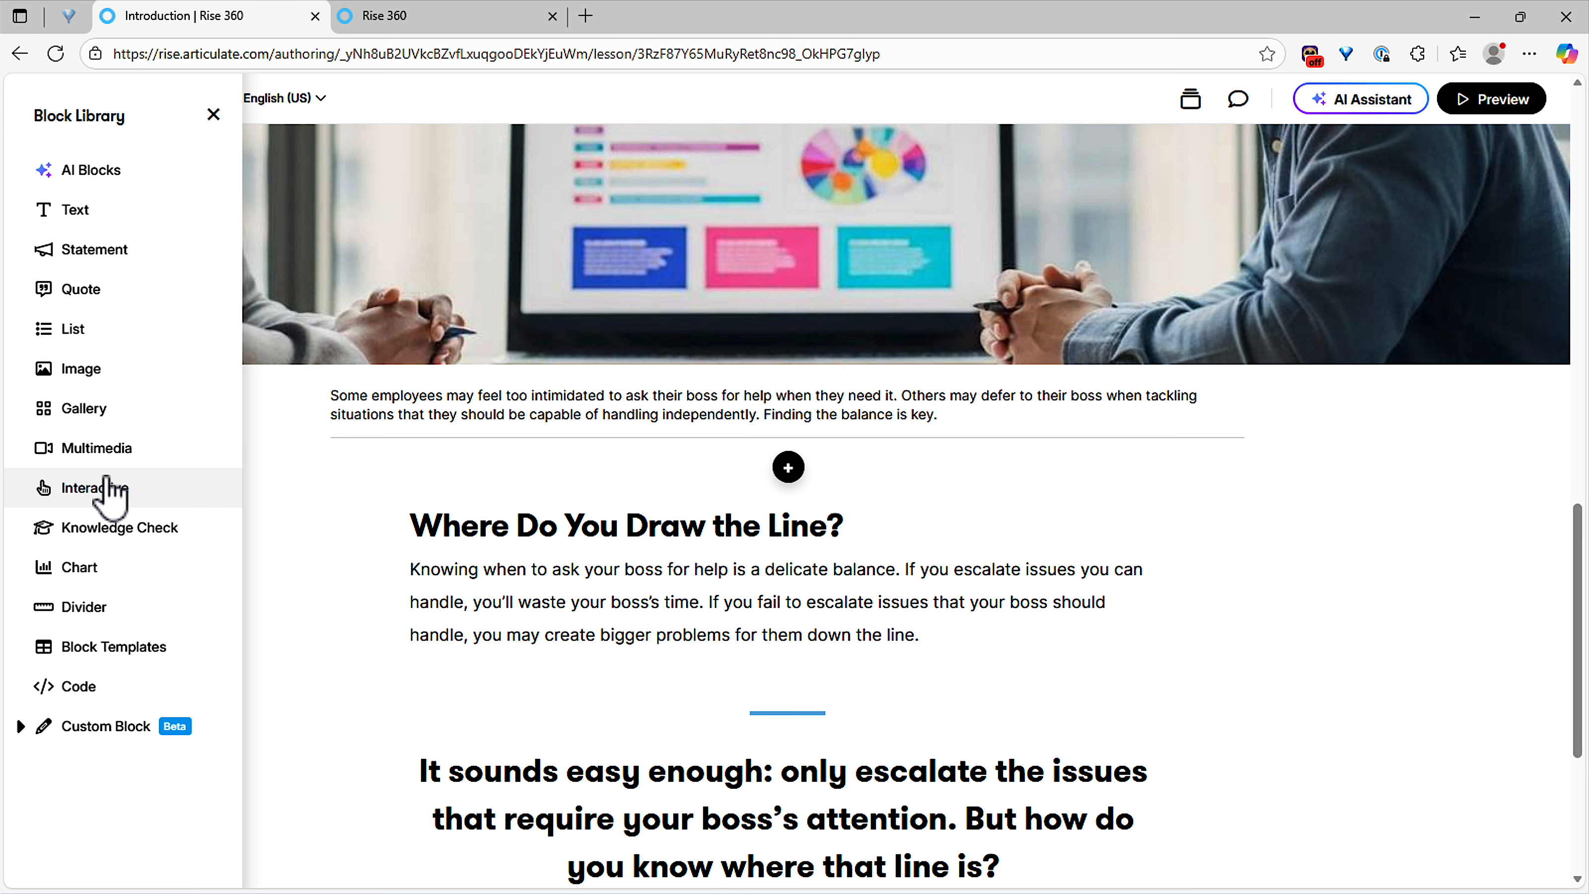
{"action": "left_click", "coordinate": [111, 491]}
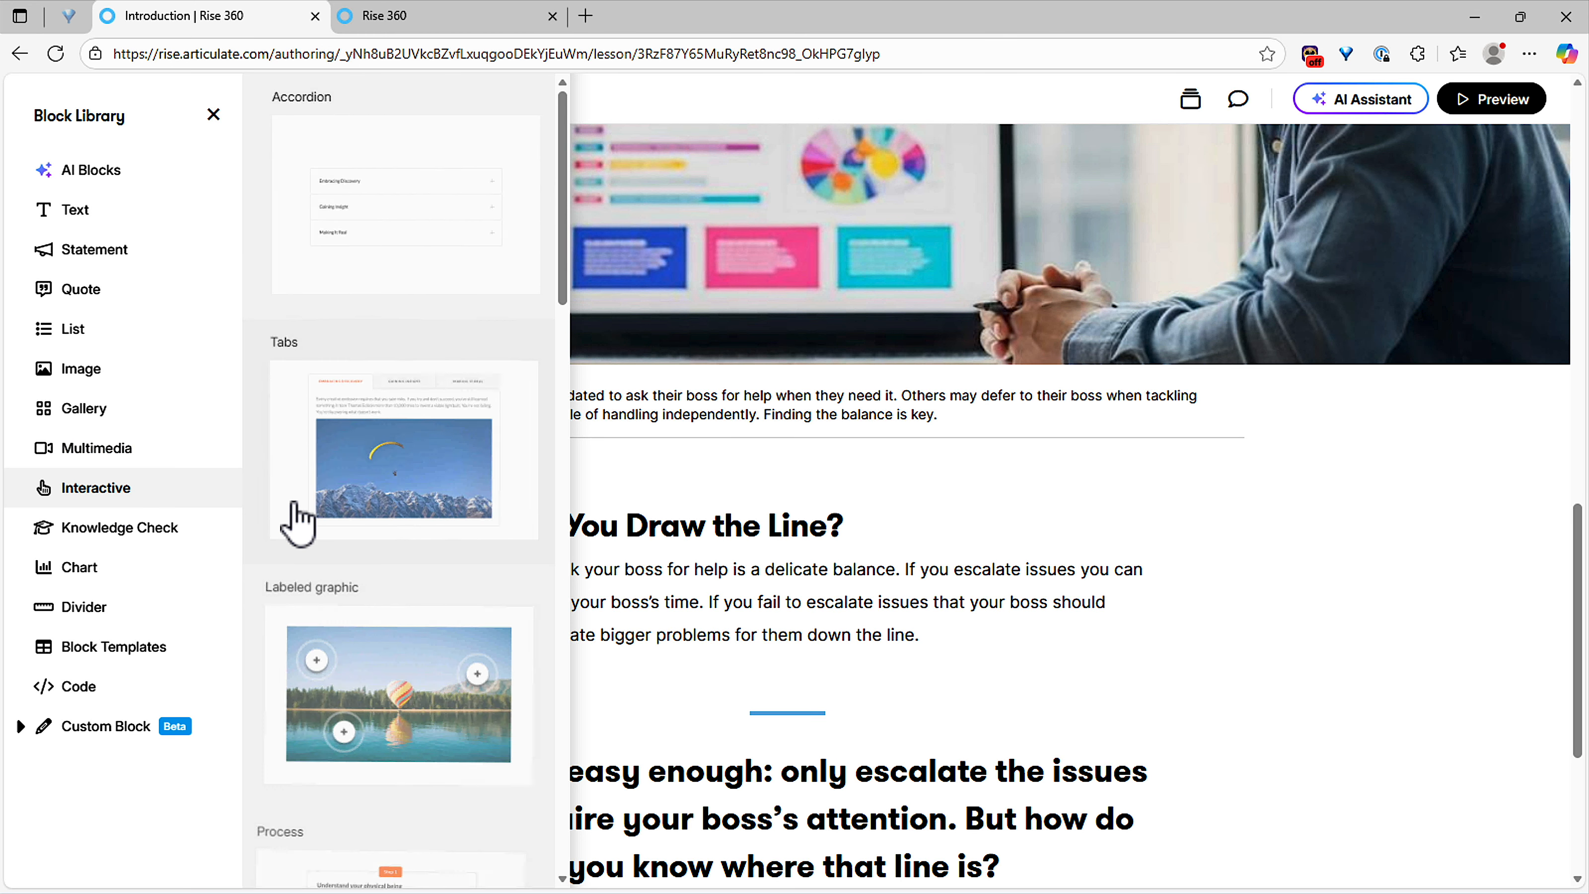
{"action": "left_click", "coordinate": [391, 273]}
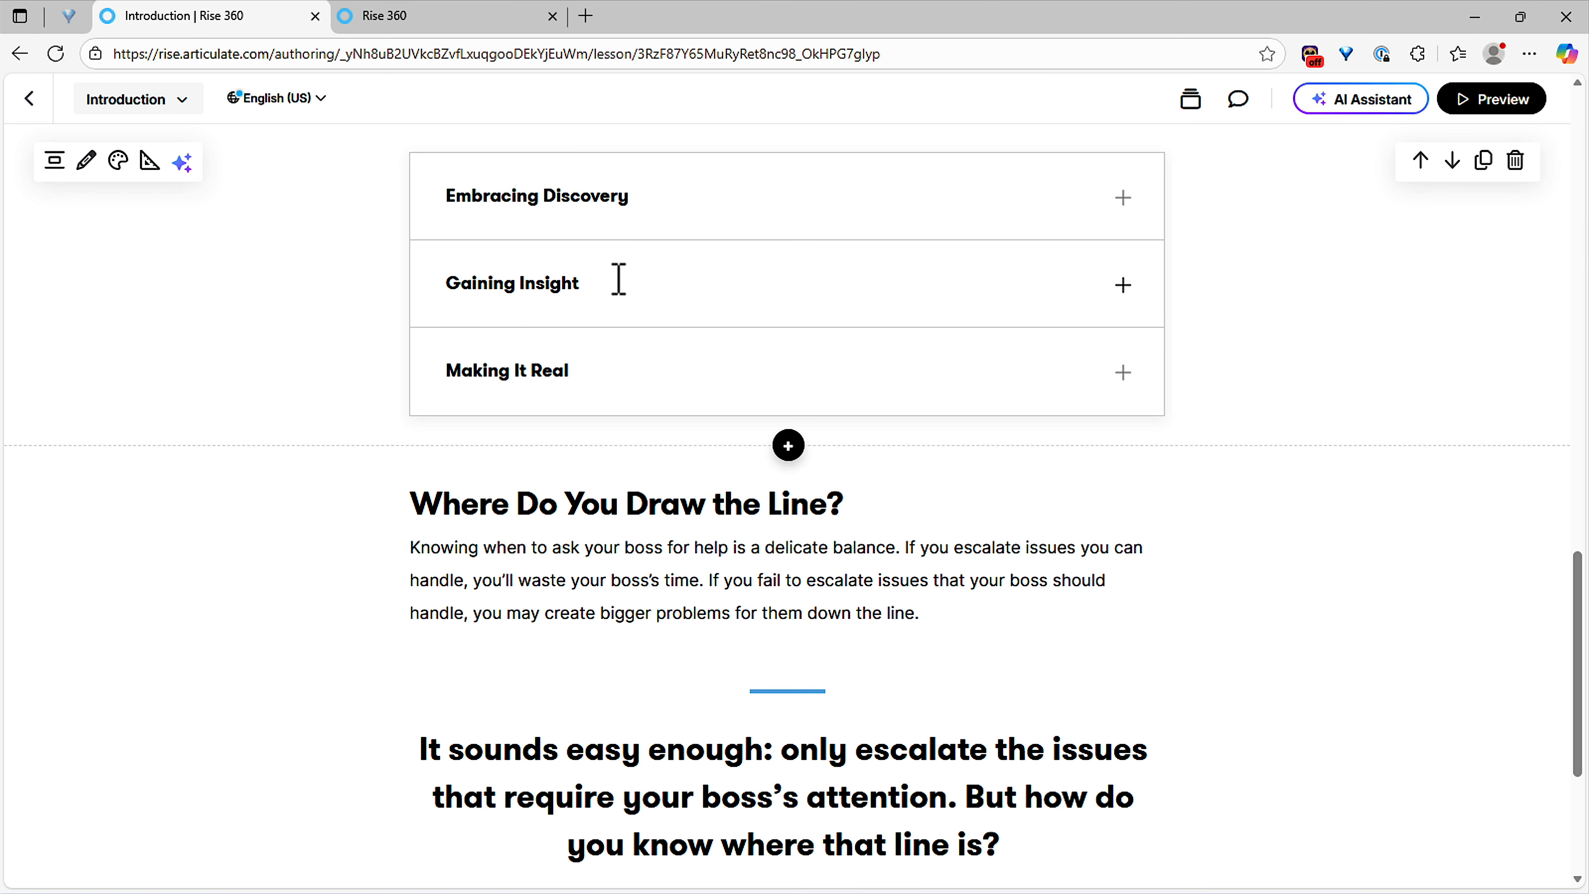
{"action": "scroll", "coordinate": [618, 279], "scroll_direction": "up", "scroll_amount": 2}
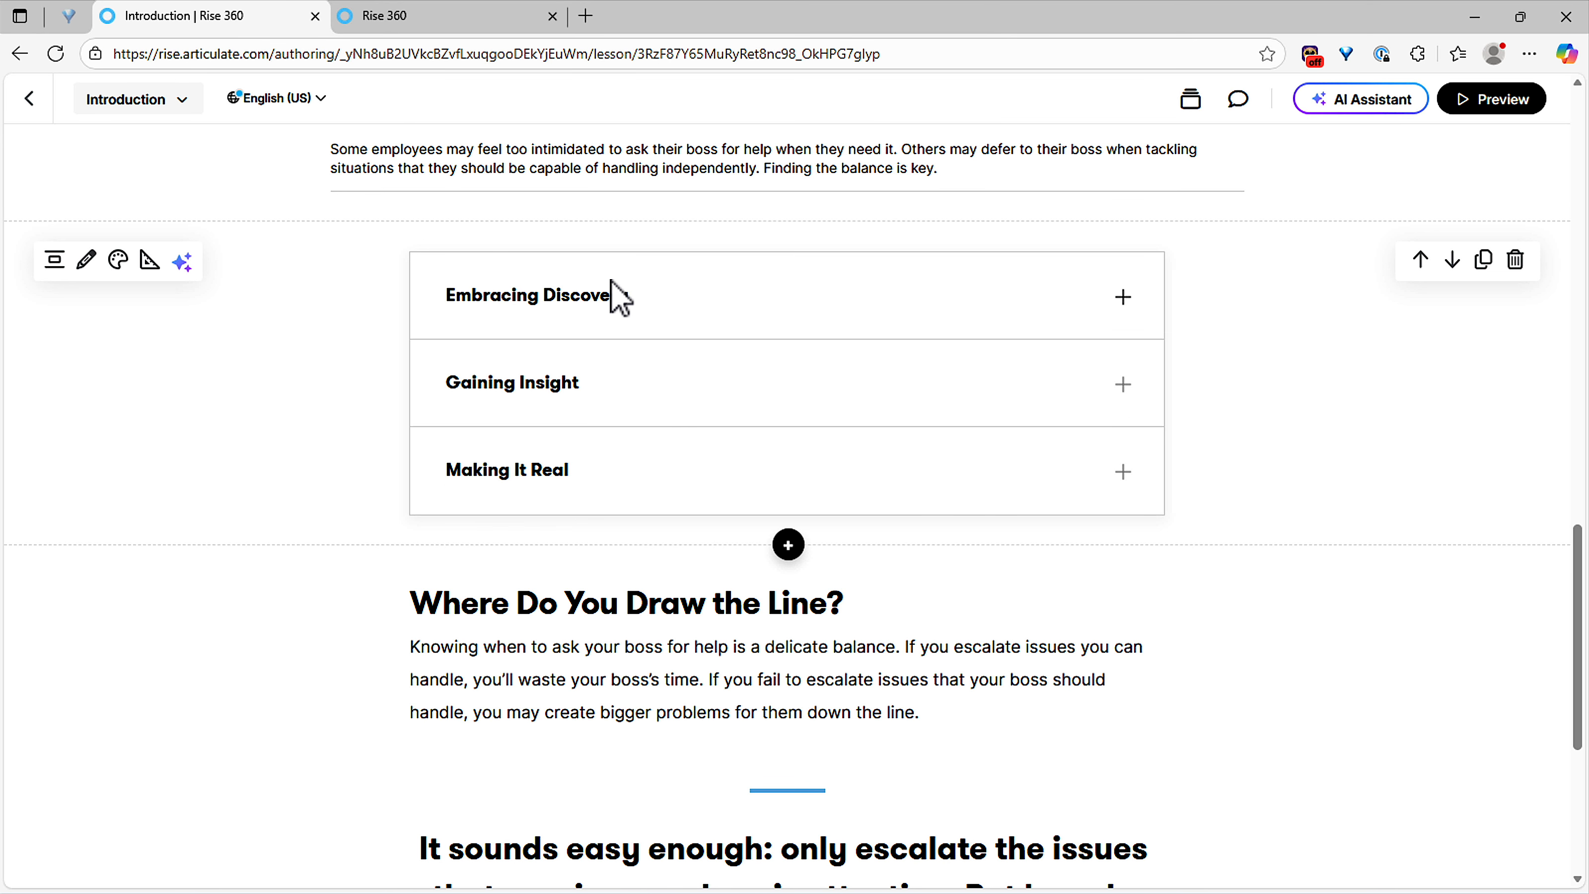
Step: Switch the lesson to its German translation and check the language list's translation status
{"action": "left_click", "coordinate": [294, 100]}
{"action": "left_click", "coordinate": [290, 316]}
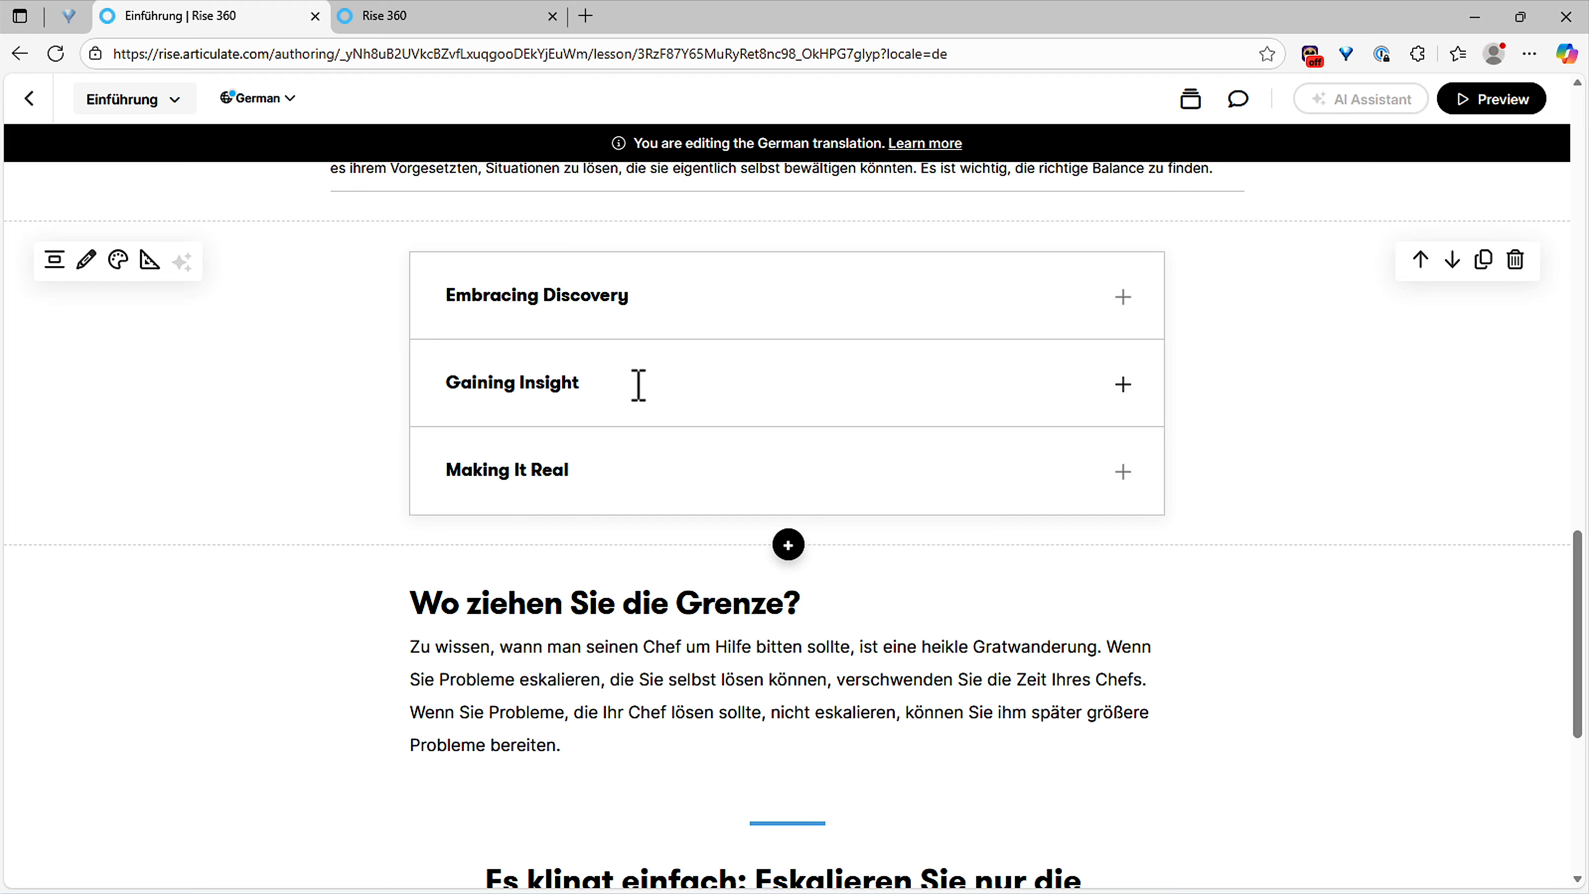
{"action": "left_click", "coordinate": [276, 101]}
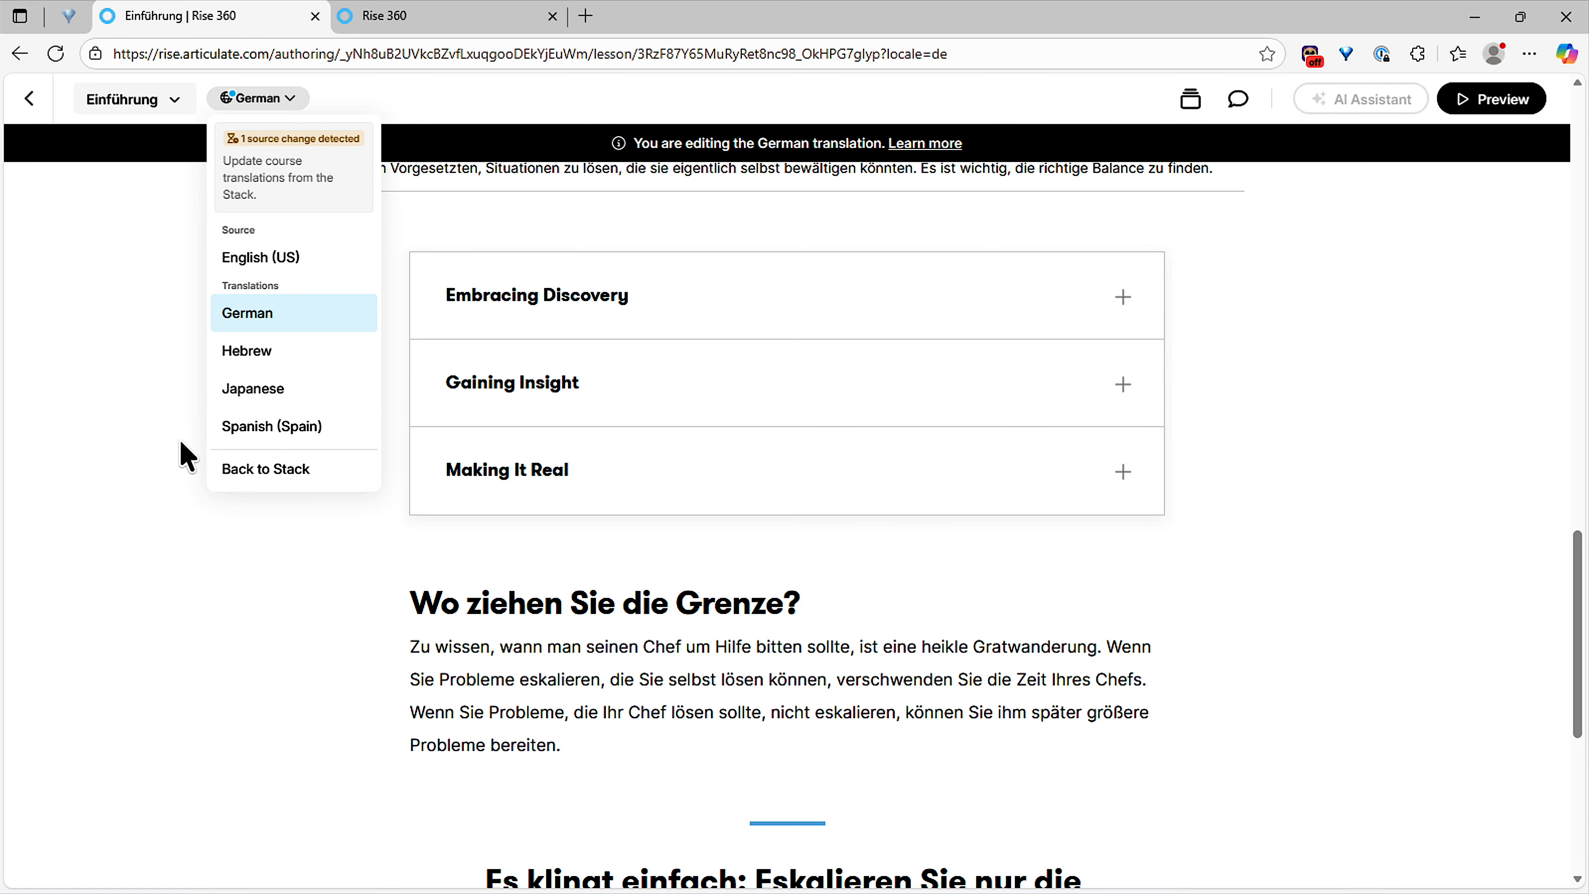
Step: Go back to the course stack and update the translations with the source change
{"action": "left_click", "coordinate": [265, 473]}
{"action": "left_click", "coordinate": [267, 471]}
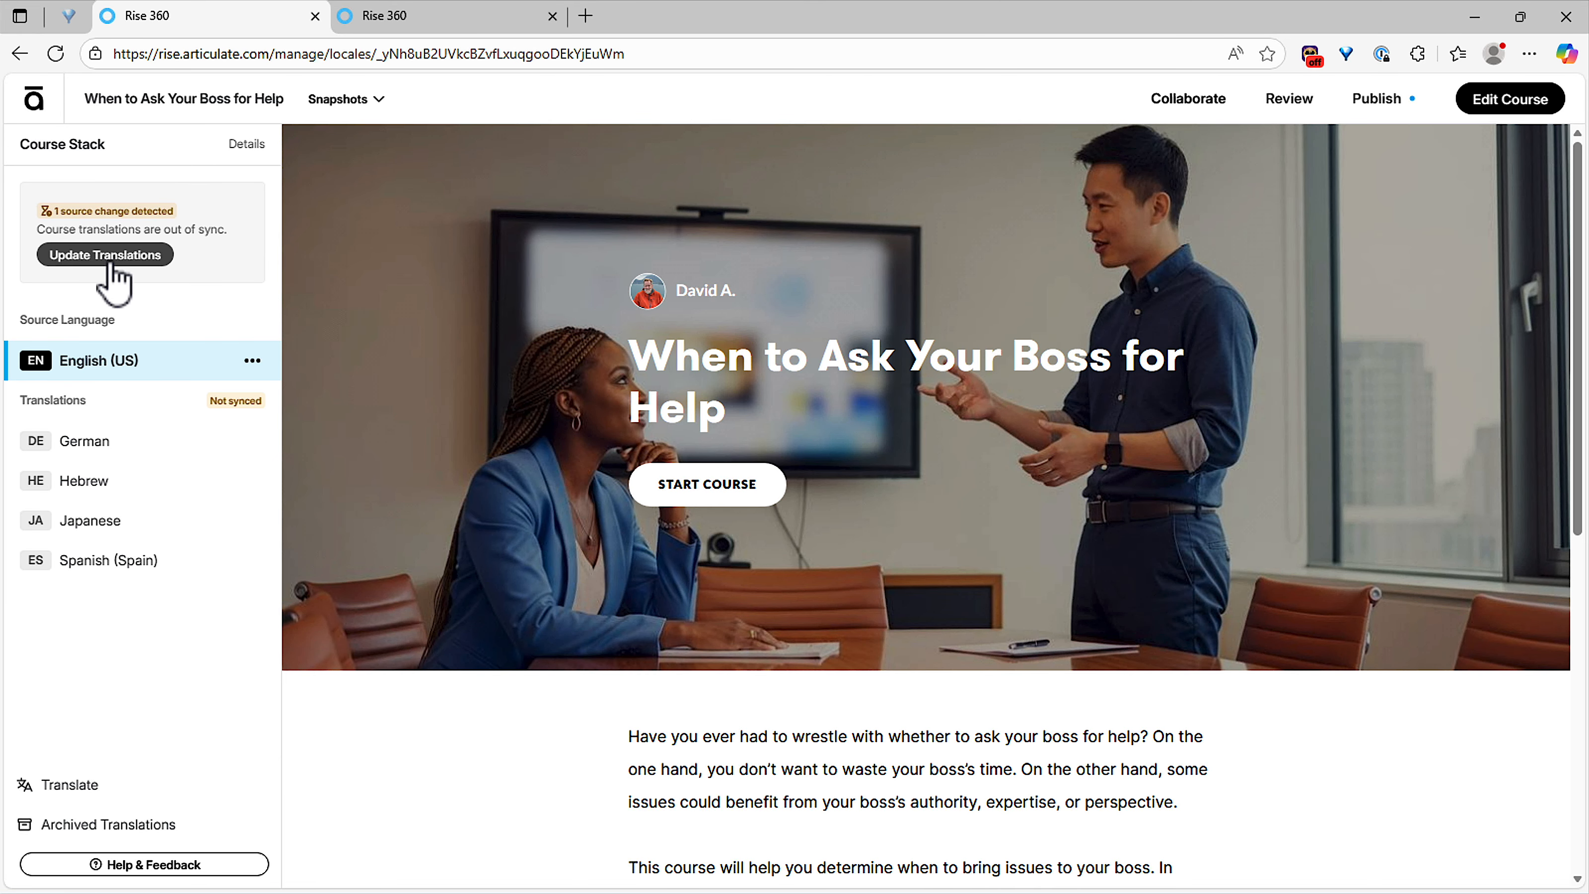
{"action": "left_click", "coordinate": [110, 258]}
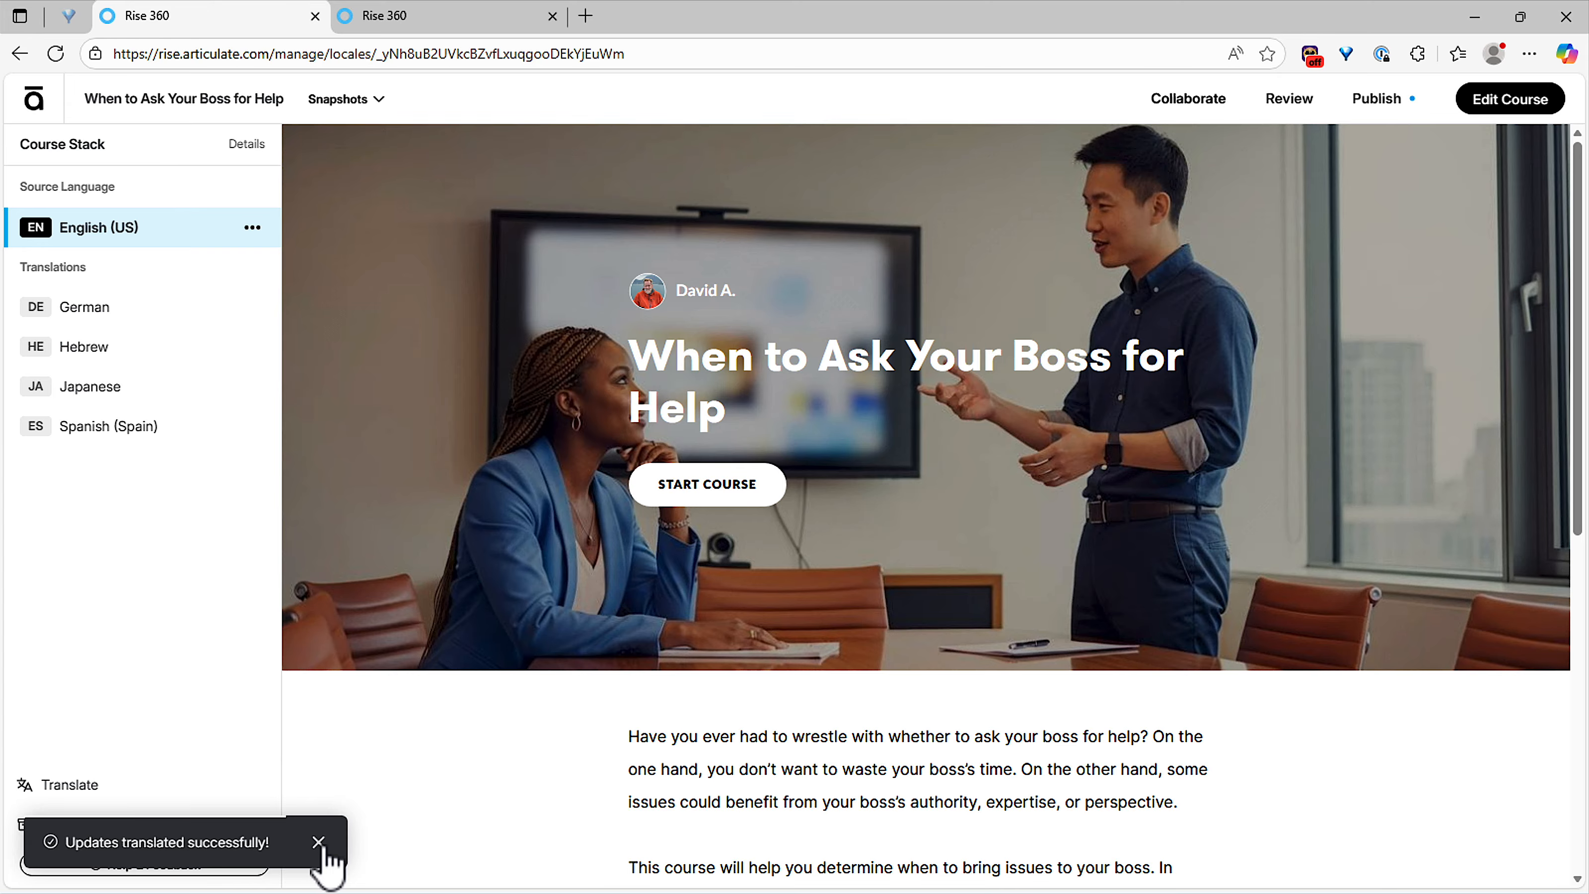
Step: Dismiss the success notice and start the German translation at its first lesson
{"action": "left_click", "coordinate": [318, 842]}
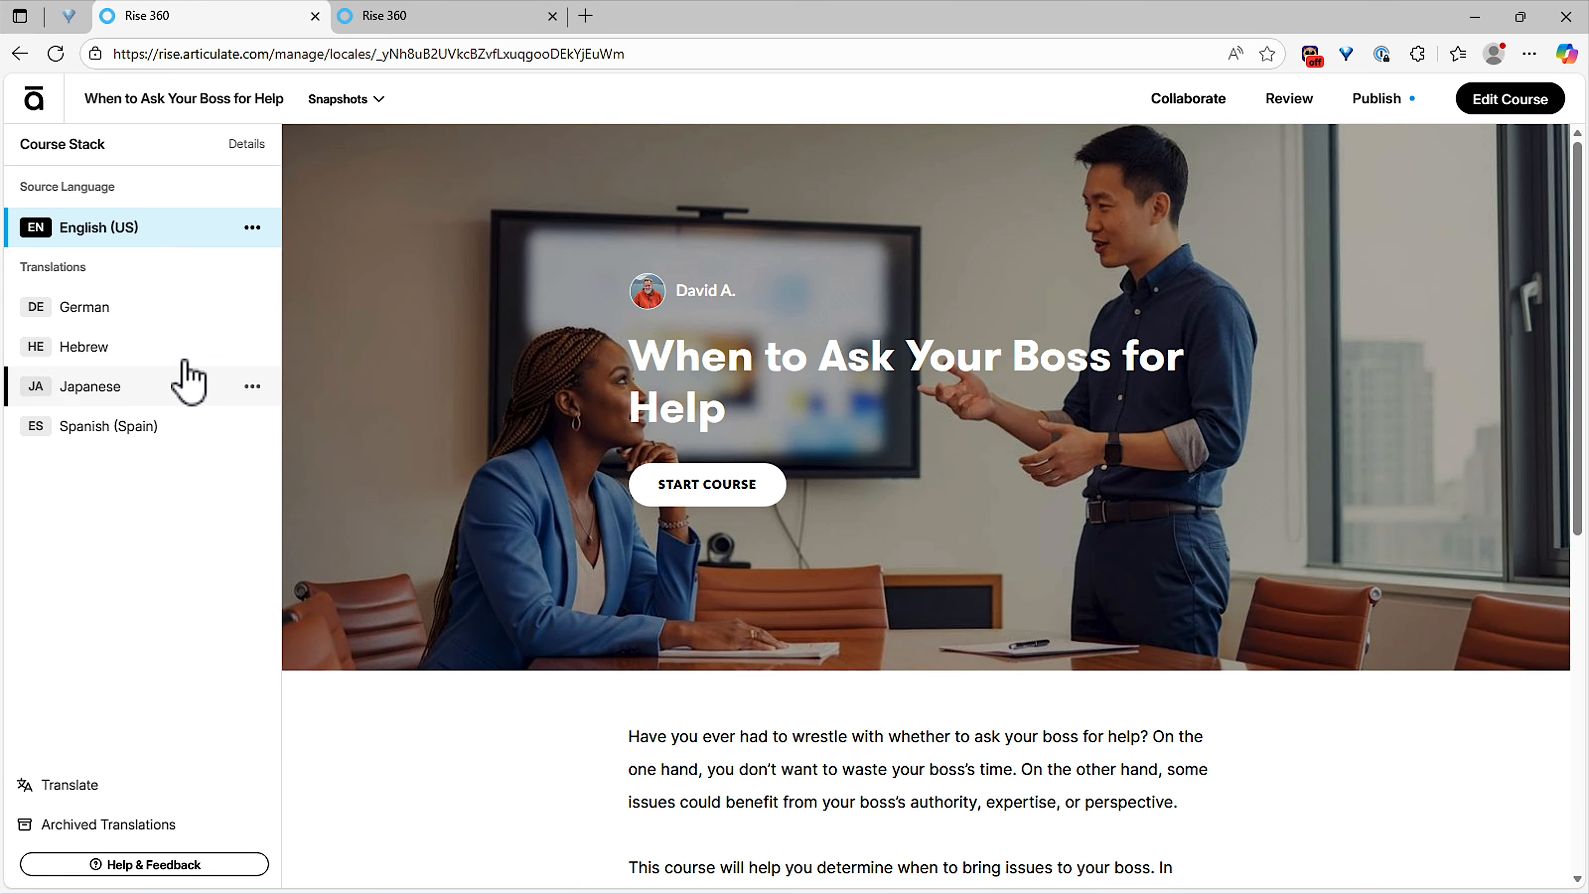
{"action": "left_click", "coordinate": [129, 316]}
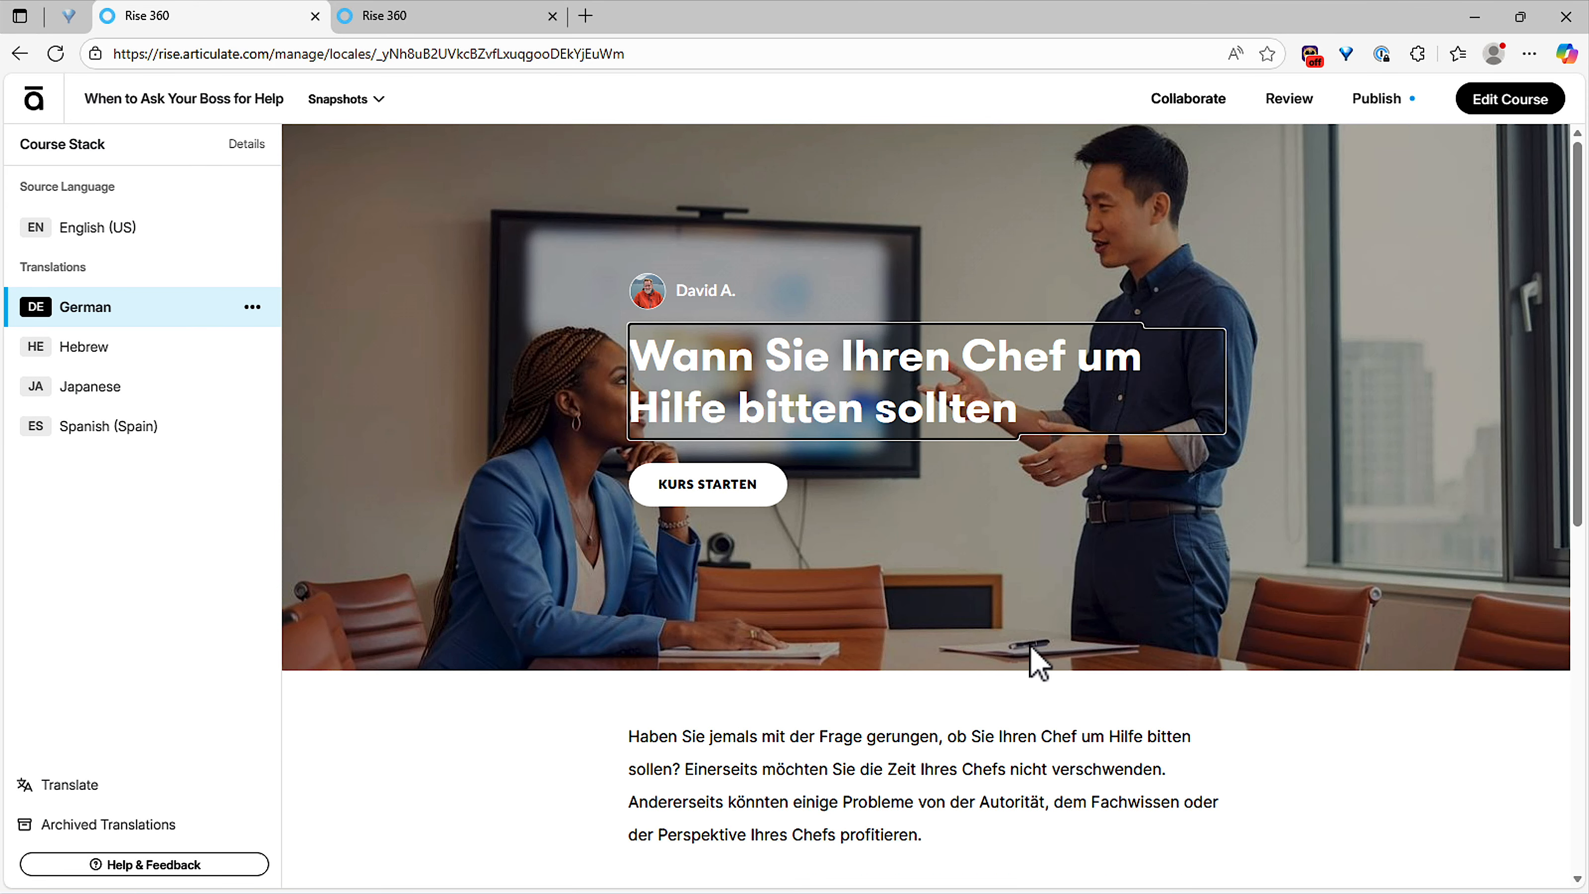
{"action": "left_click", "coordinate": [719, 494]}
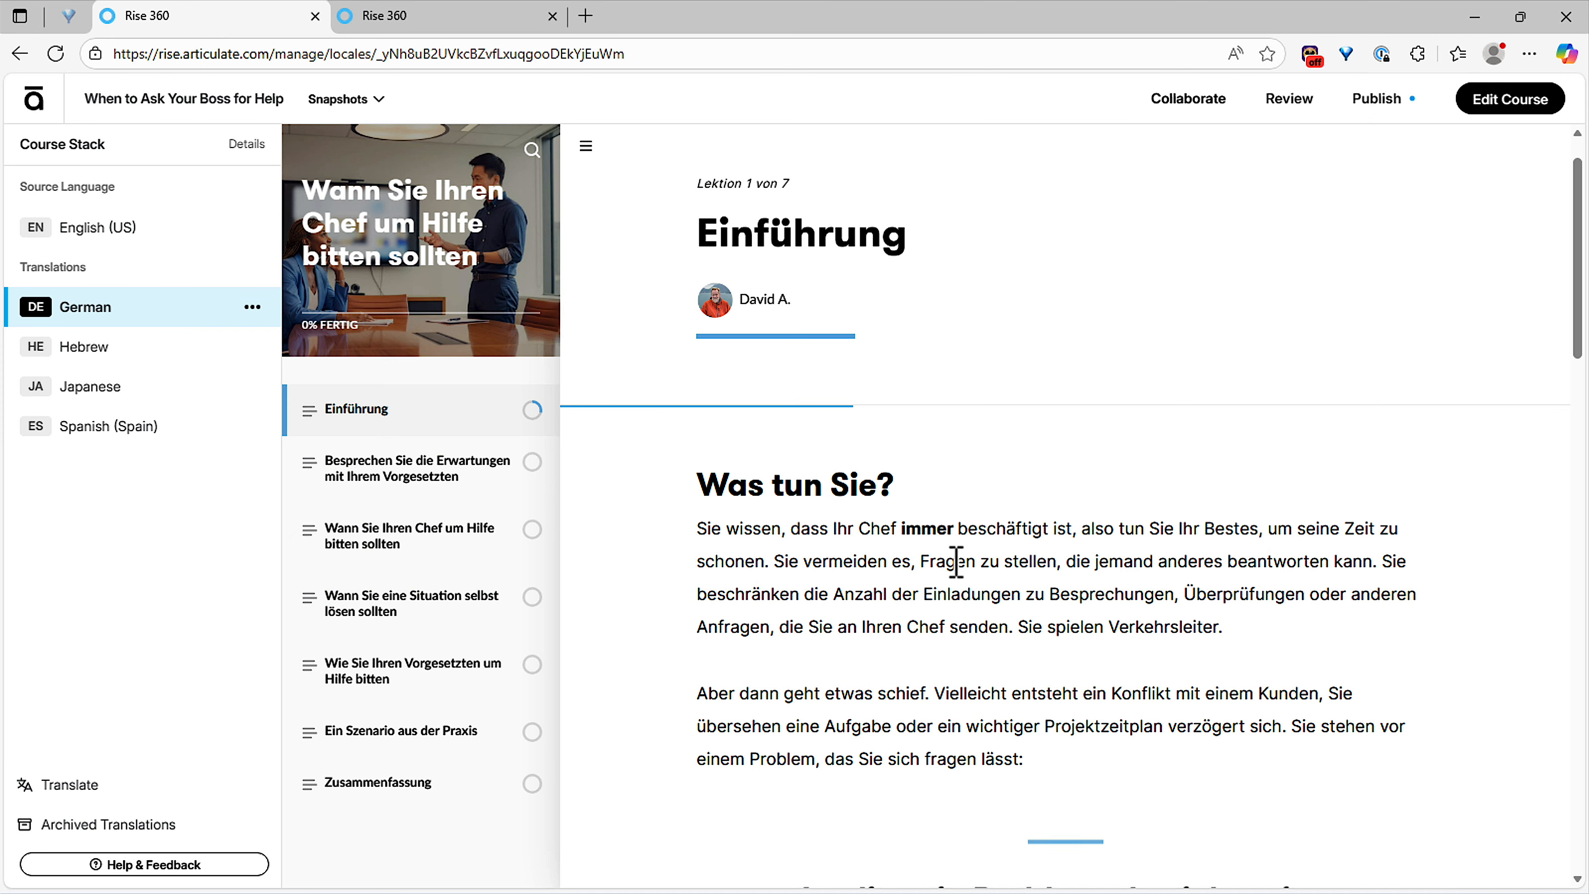
Step: Expand and collapse the 'Entdeckungen annehmen' accordion item in the Einführung lesson
{"action": "scroll", "coordinate": [952, 563], "scroll_direction": "down", "scroll_amount": 5}
{"action": "scroll", "coordinate": [957, 576], "scroll_direction": "down", "scroll_amount": 10}
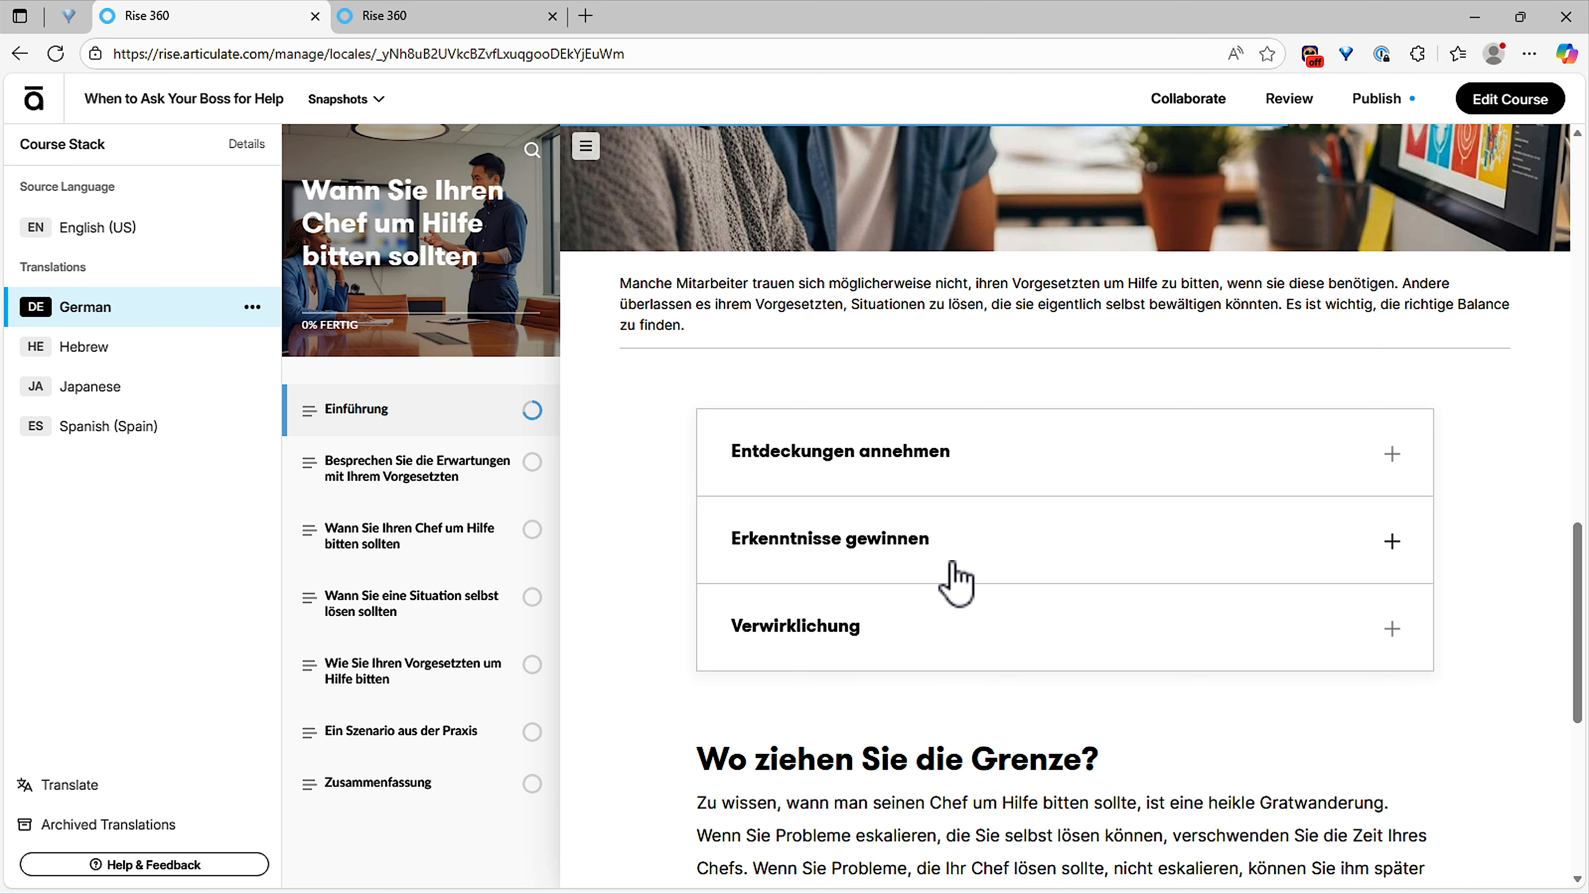
{"action": "left_click", "coordinate": [933, 476]}
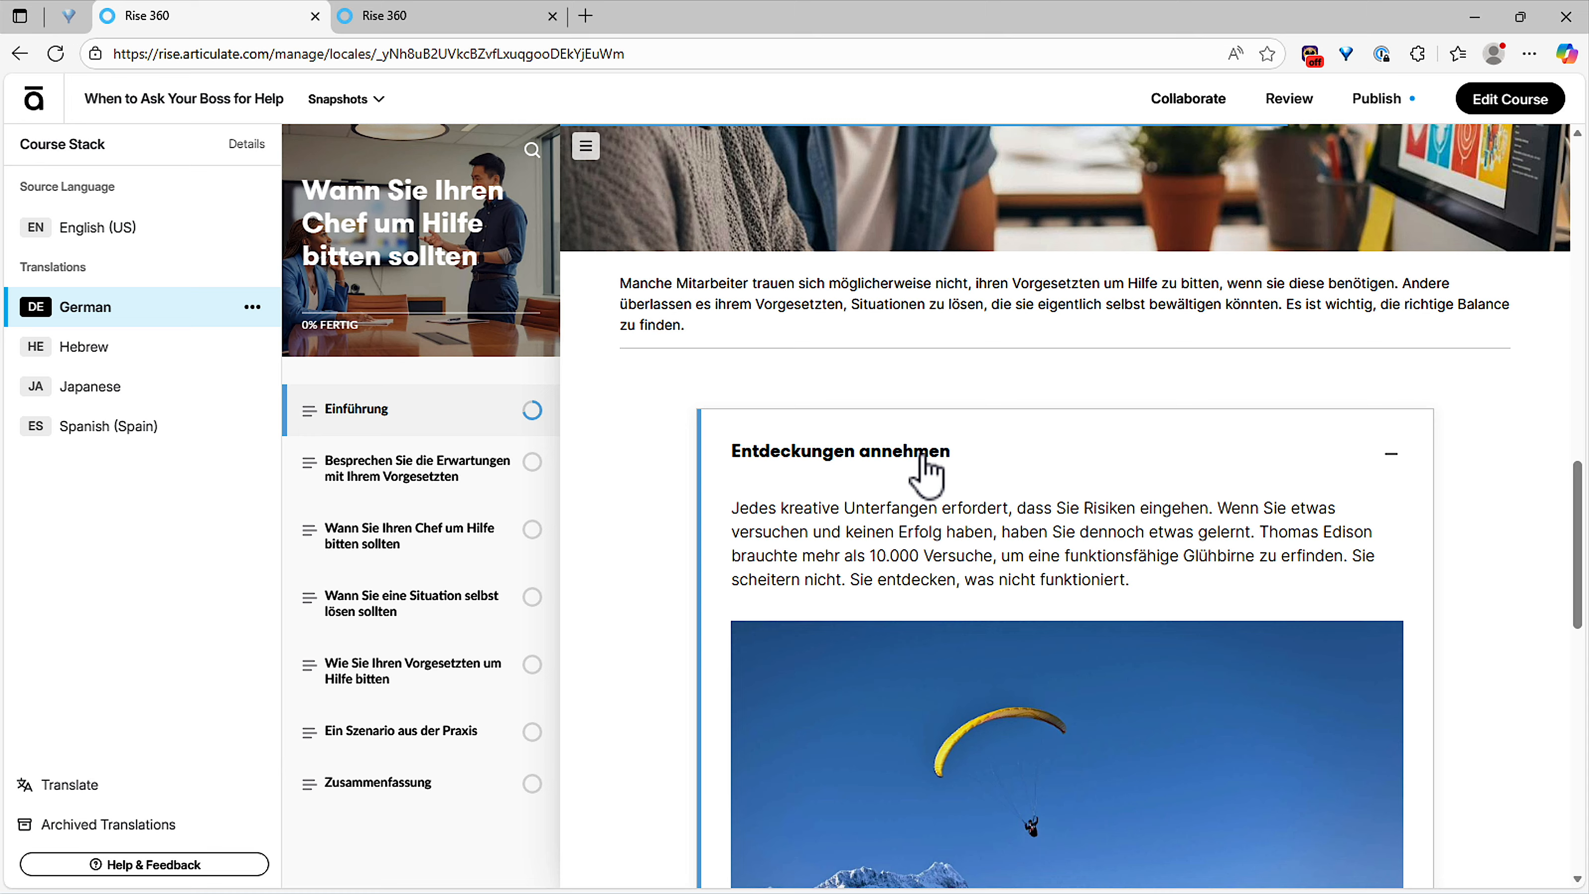
{"action": "left_click", "coordinate": [938, 473]}
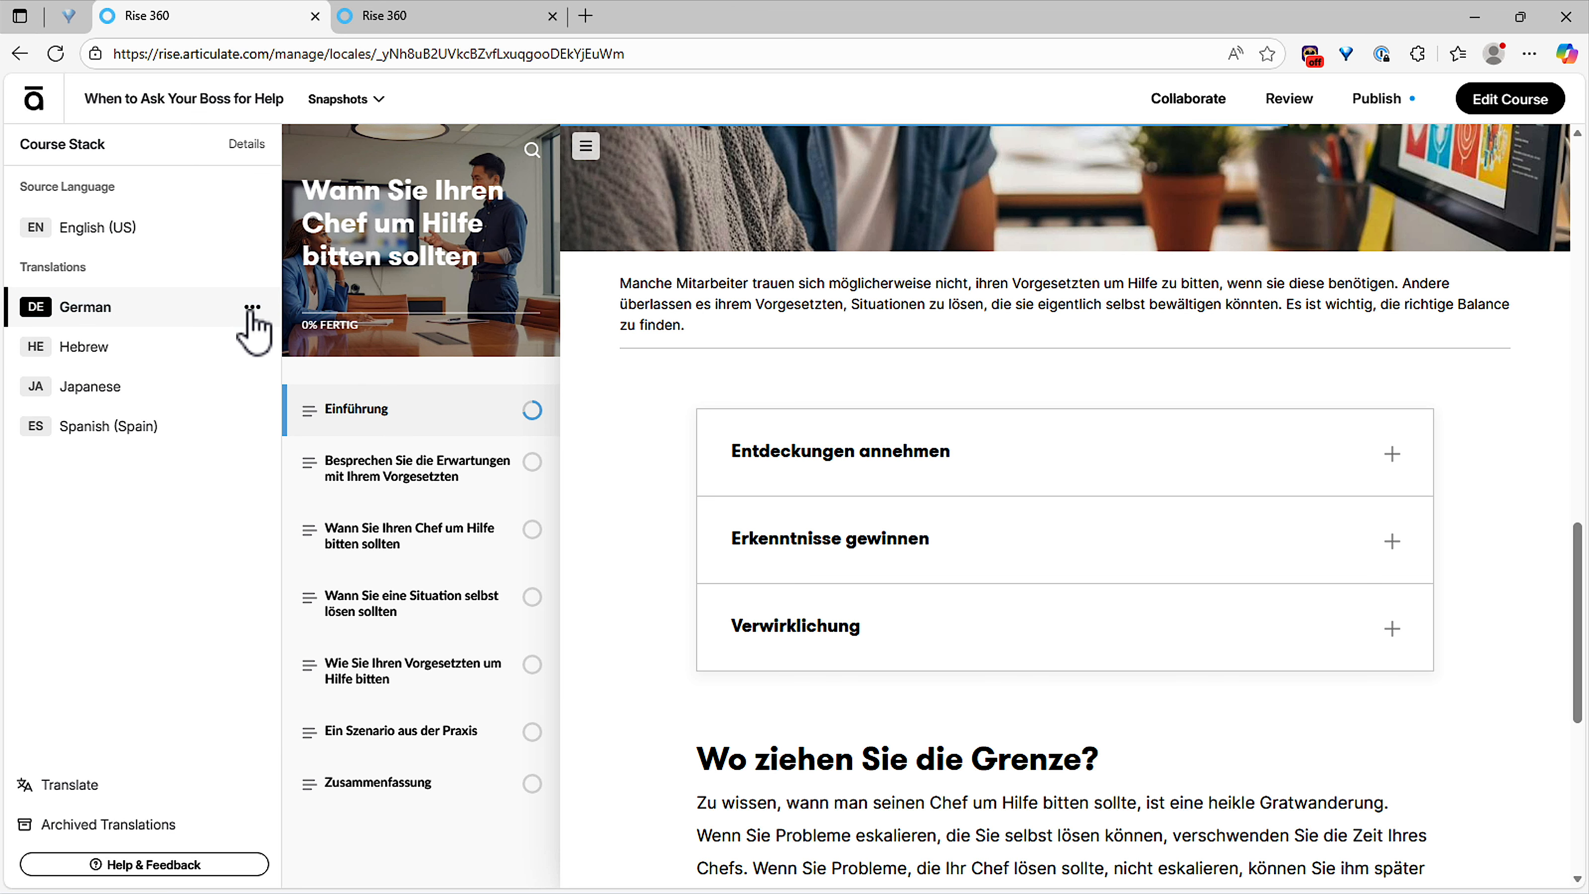
Step: Publish a new Review 360 version in all five languages and open the English (US) version
{"action": "left_click", "coordinate": [1282, 103]}
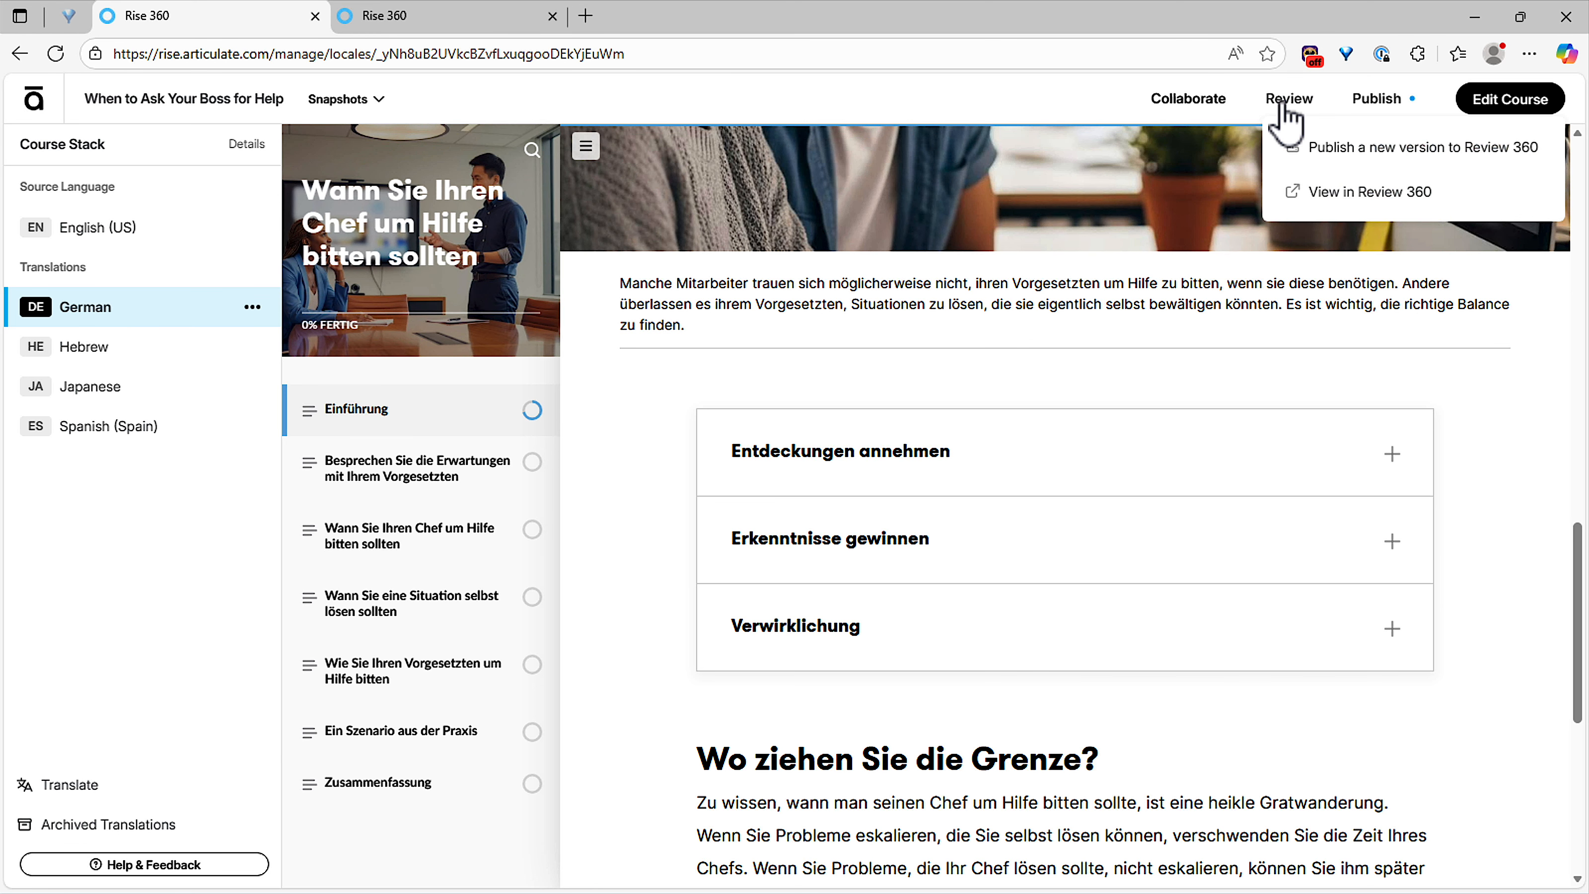
{"action": "left_click", "coordinate": [1359, 164]}
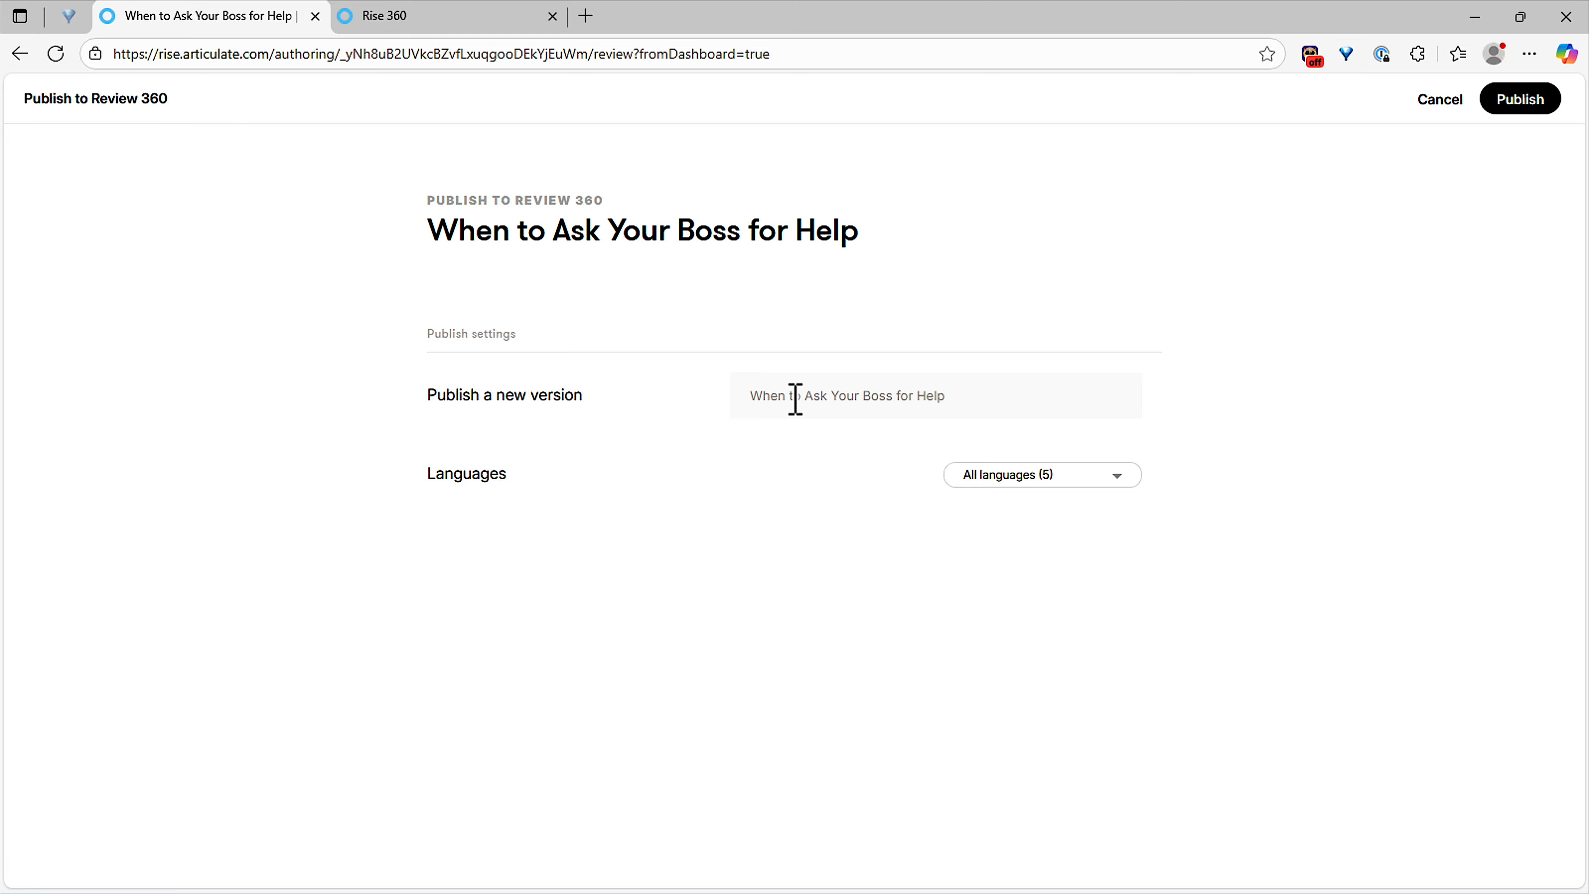
{"action": "left_click", "coordinate": [1526, 101]}
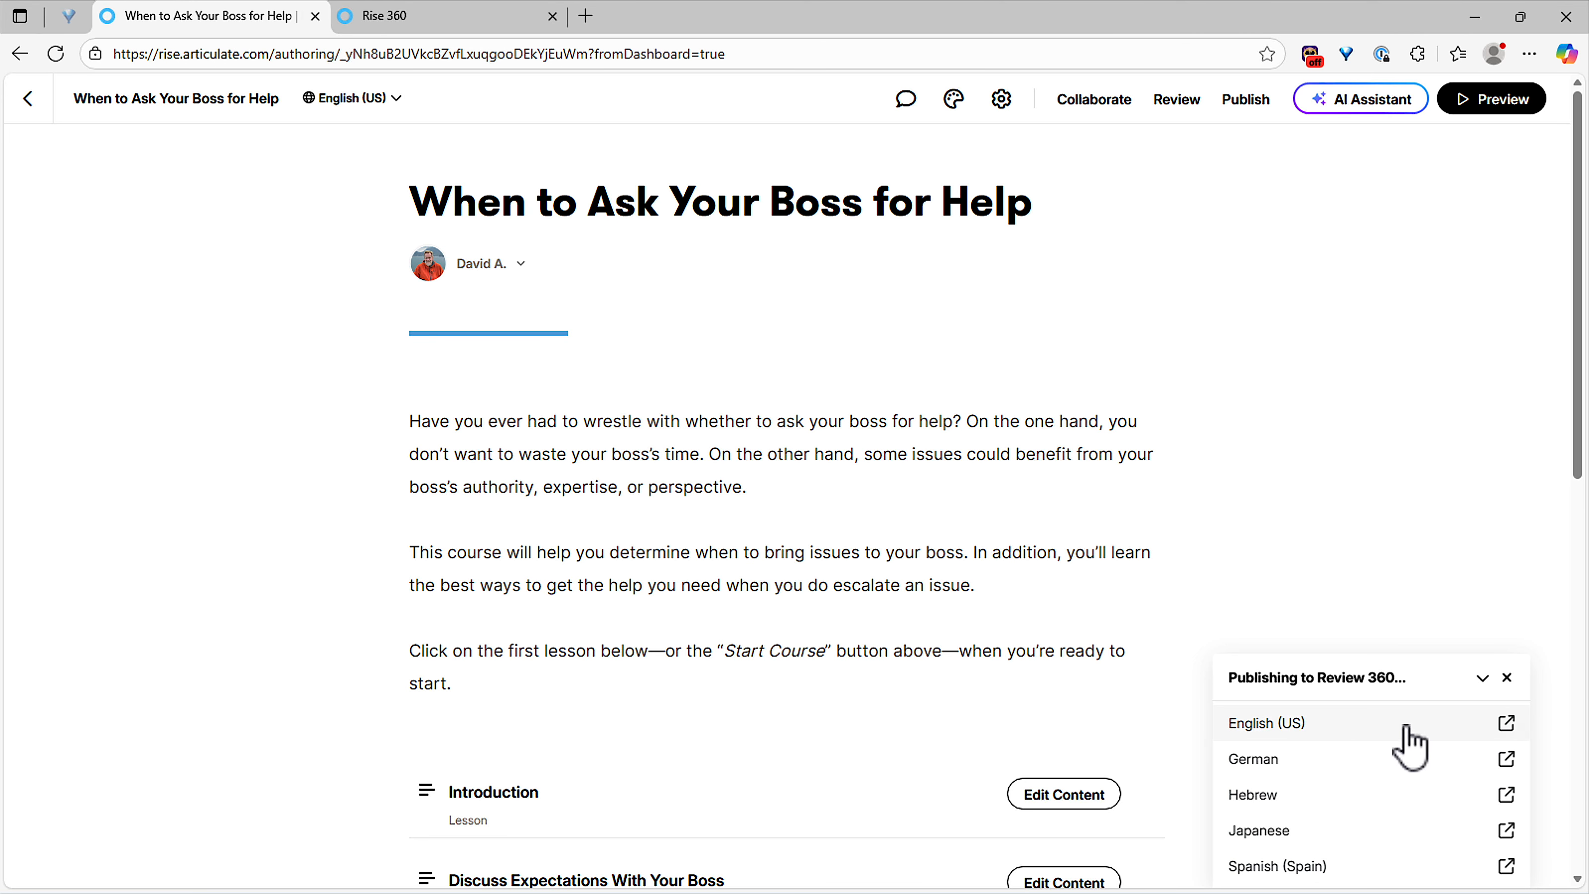
{"action": "left_click", "coordinate": [1506, 723]}
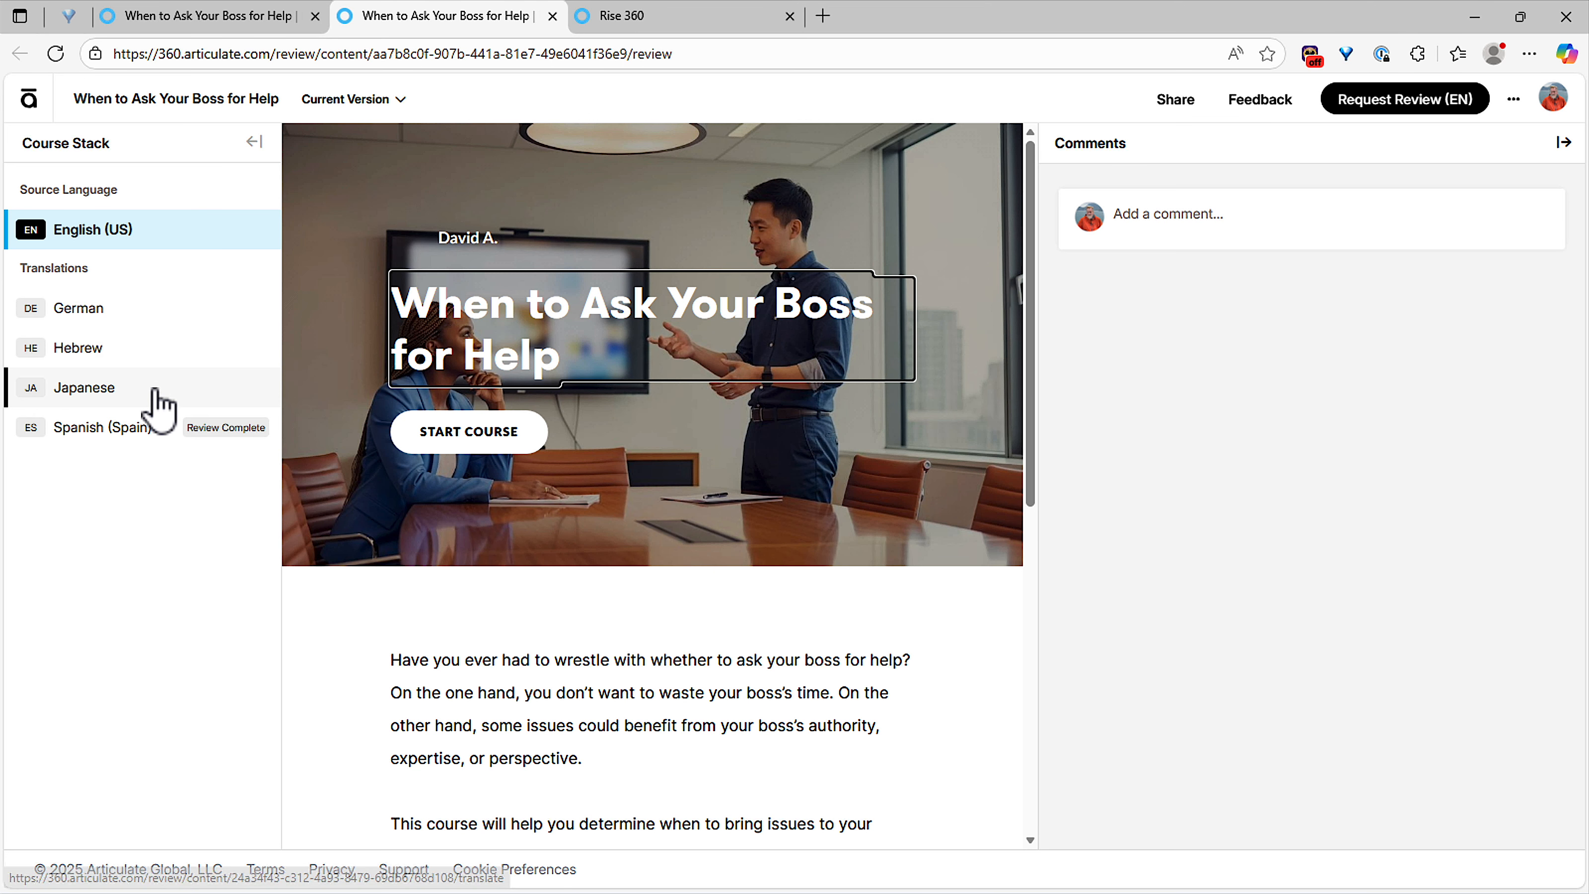
Step: Validate the Spanish (Spain) updates through update 3, then show its review request details
{"action": "left_click", "coordinate": [130, 320]}
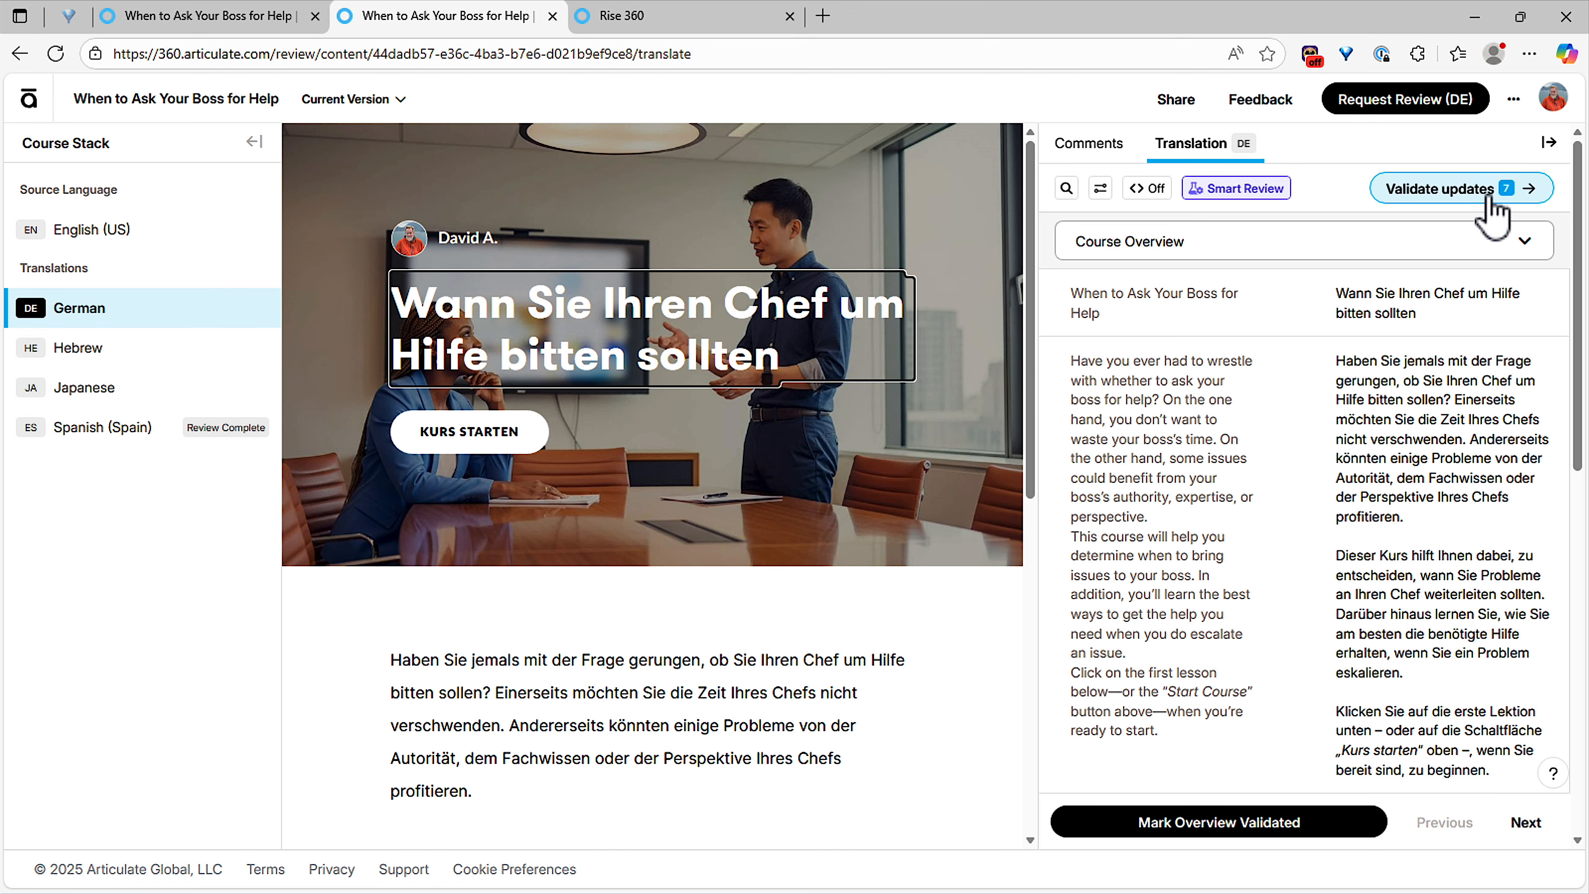
{"action": "left_click", "coordinate": [82, 444]}
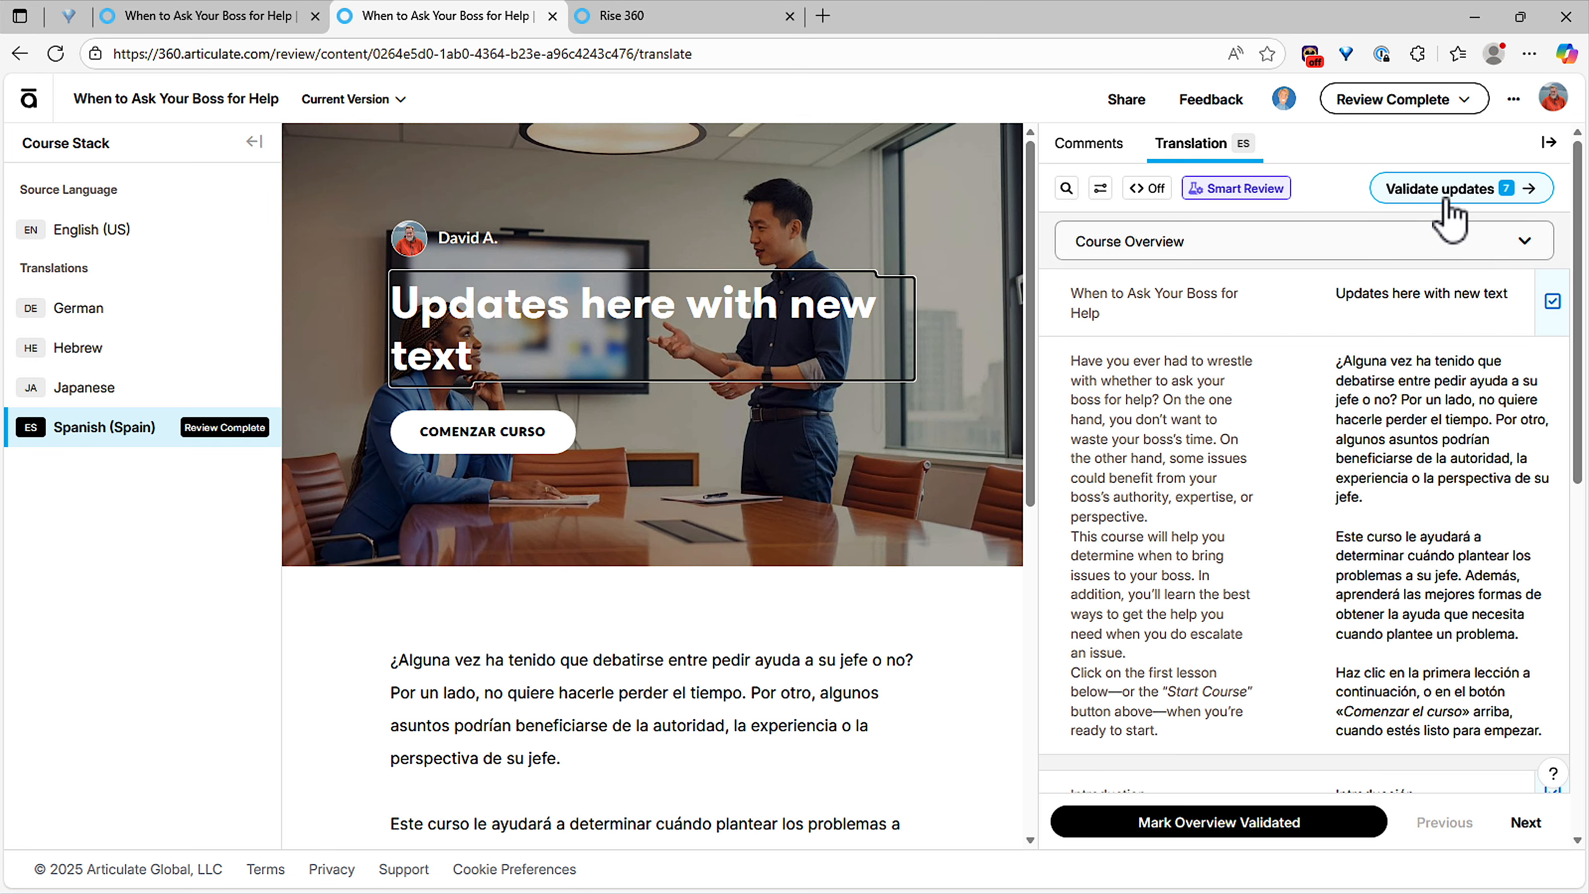
{"action": "left_click", "coordinate": [1450, 186]}
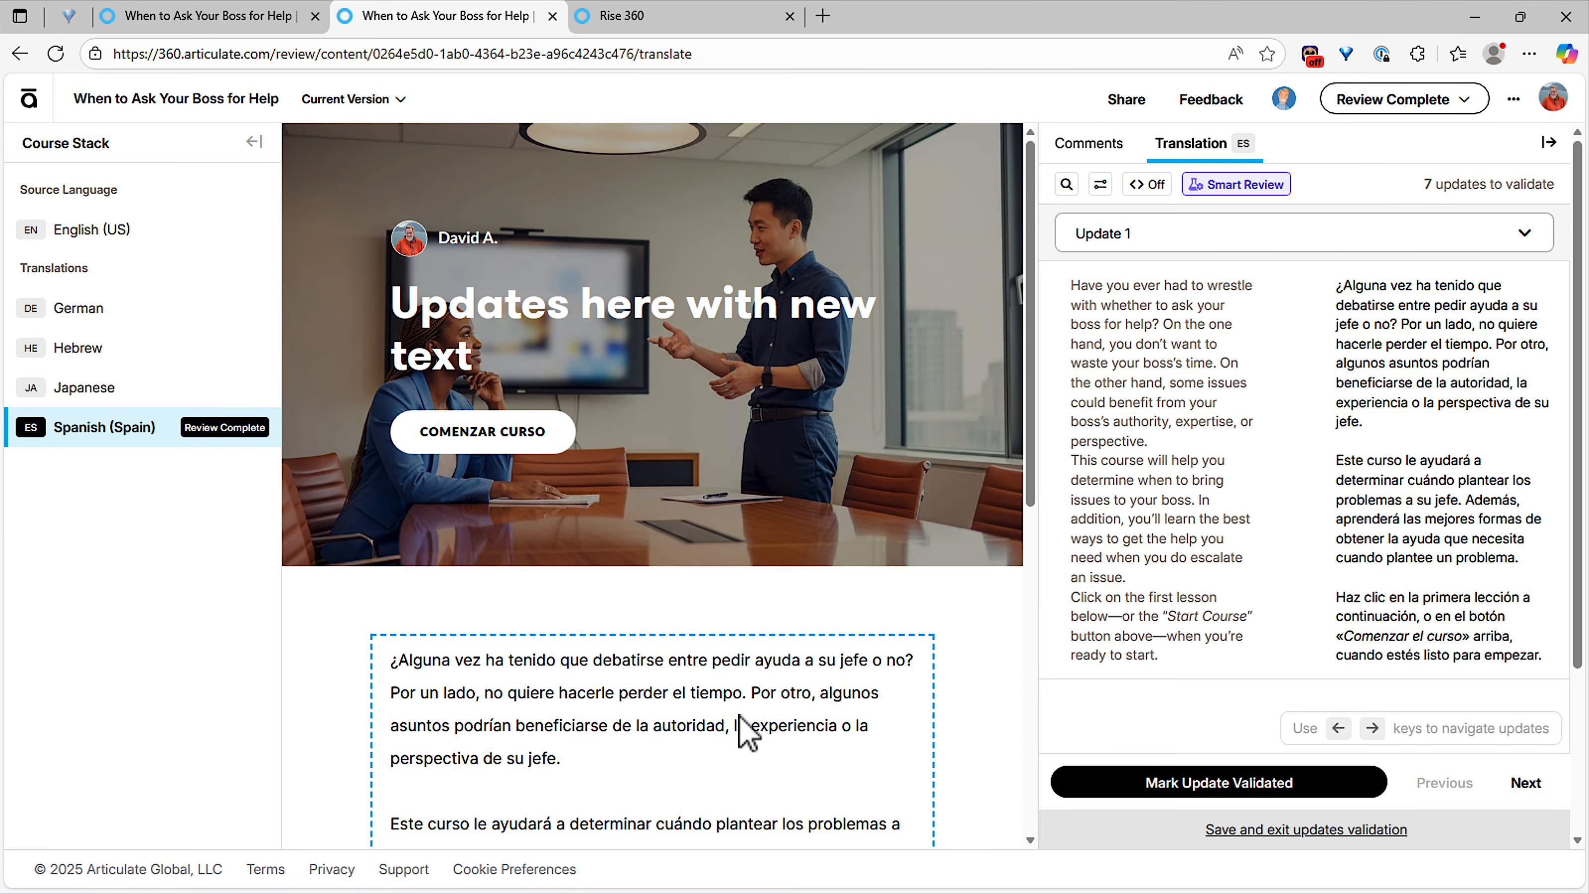
{"action": "left_click", "coordinate": [1529, 791]}
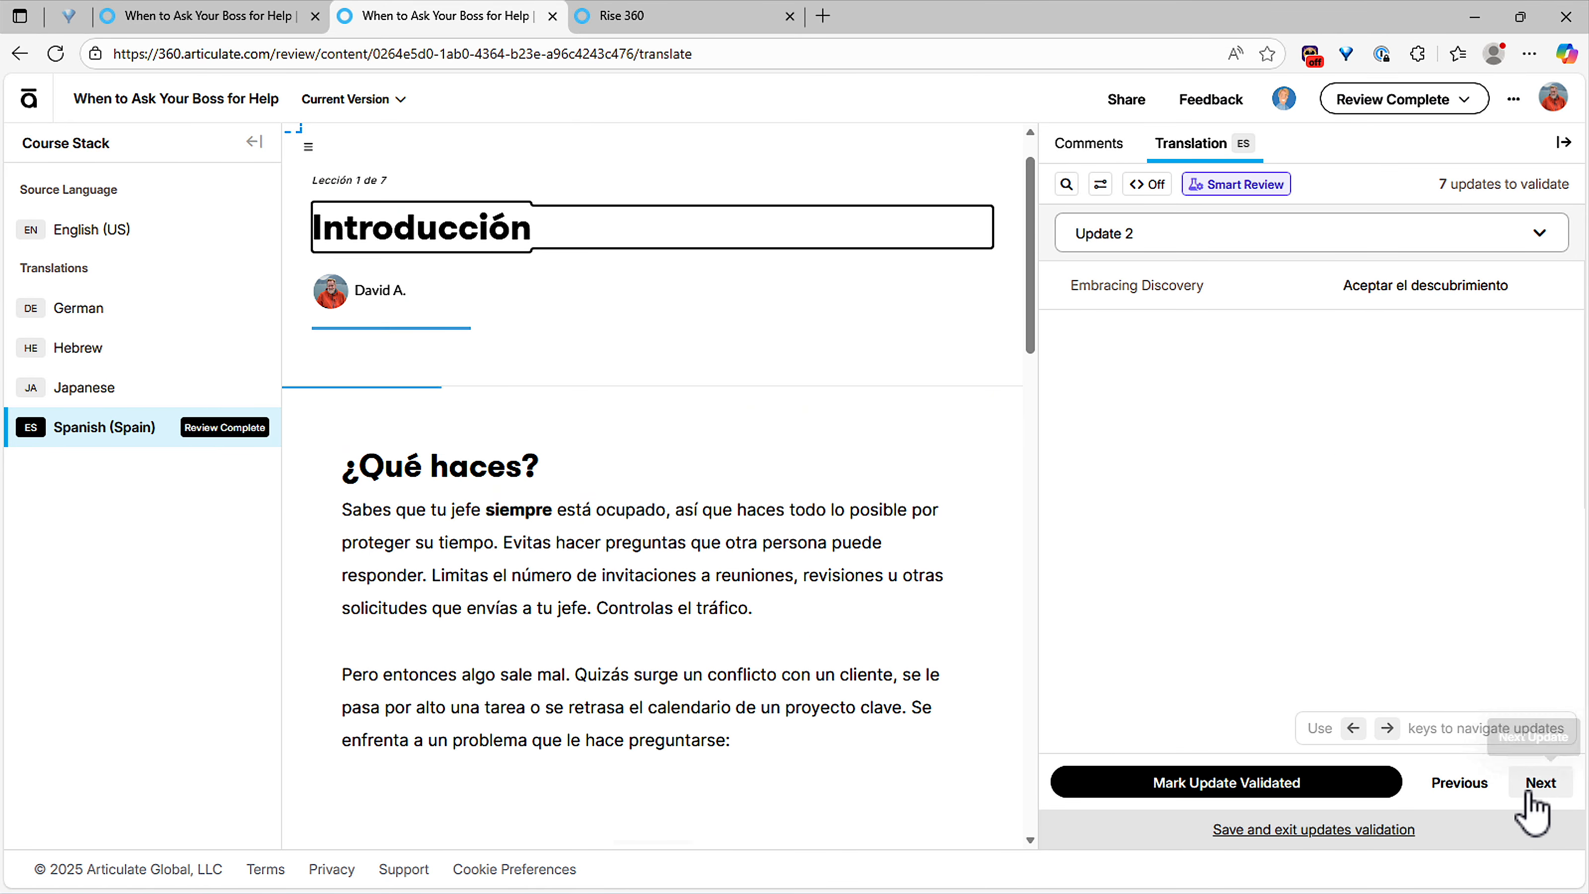
{"action": "left_click", "coordinate": [1528, 790]}
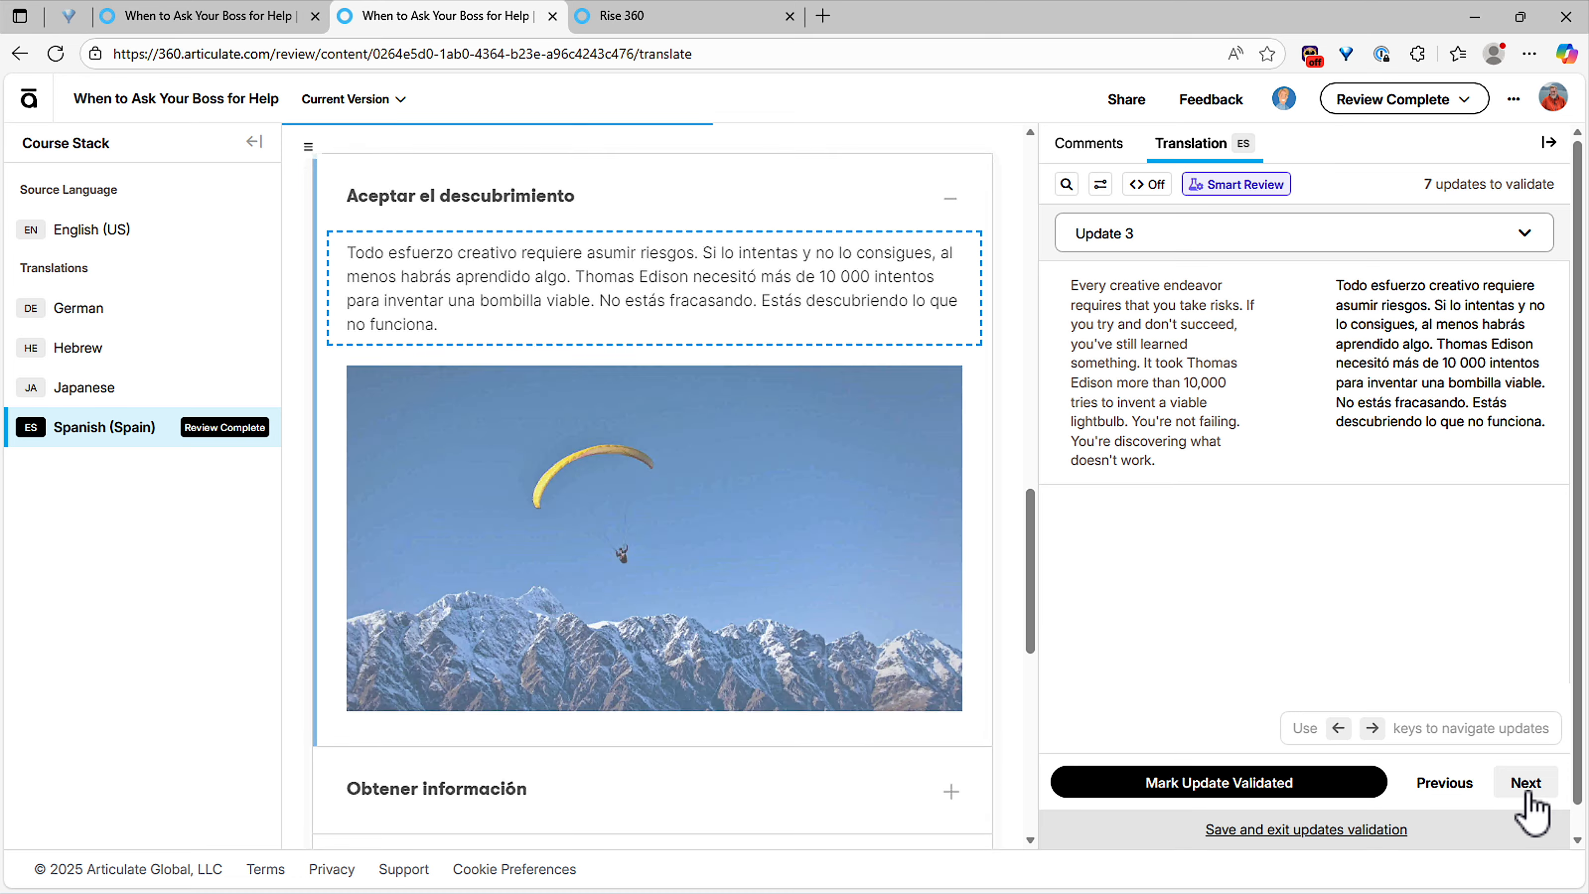
{"action": "scroll", "coordinate": [523, 322], "scroll_direction": "up", "scroll_amount": 1}
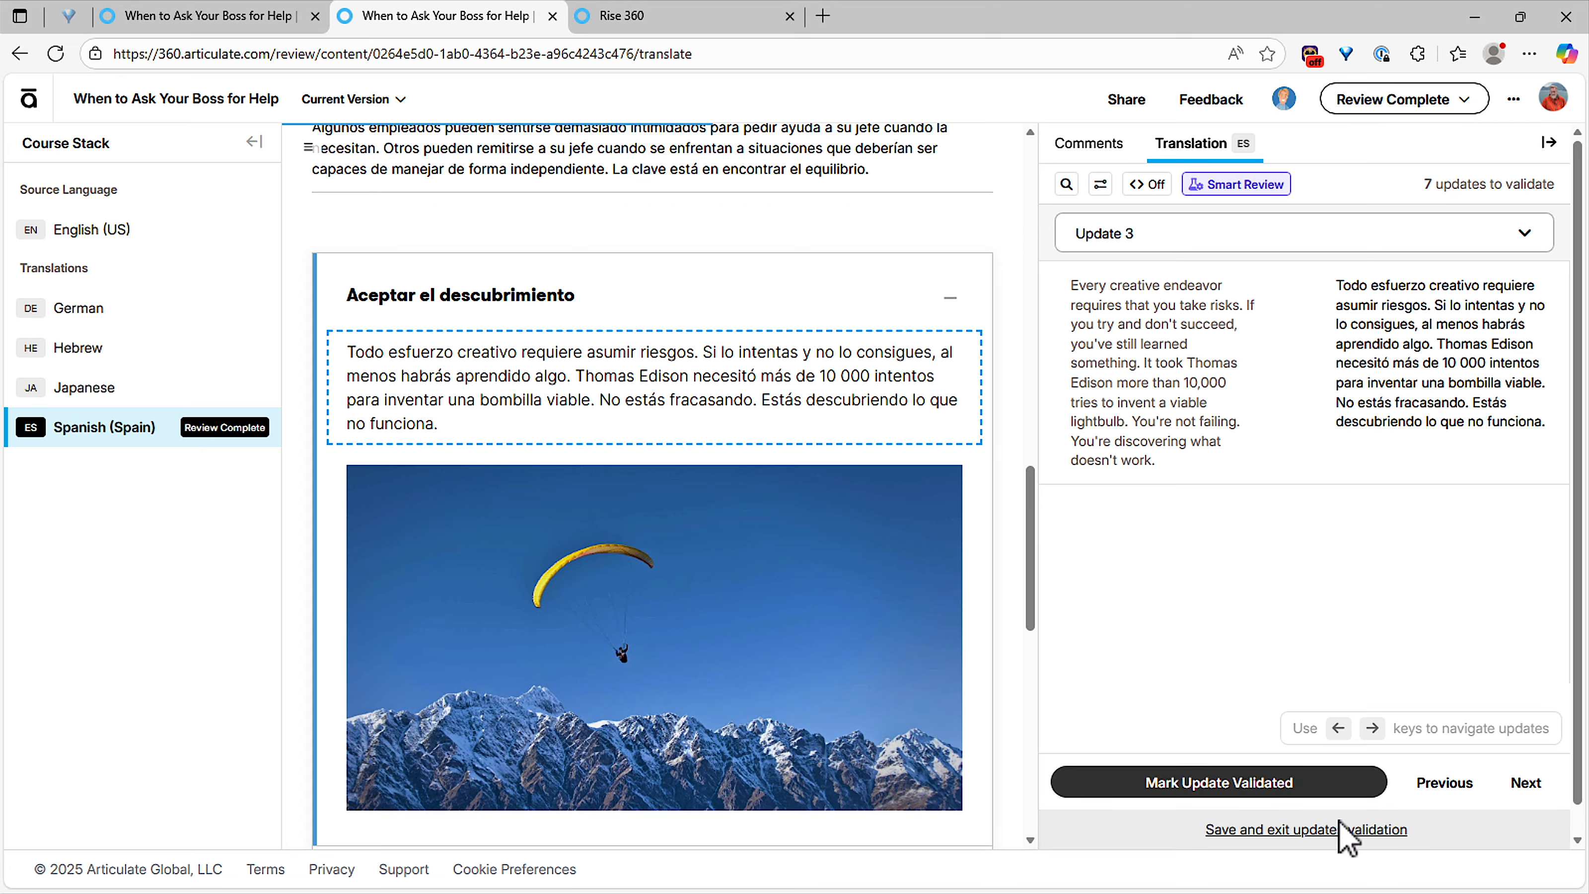
{"action": "left_click", "coordinate": [1379, 108]}
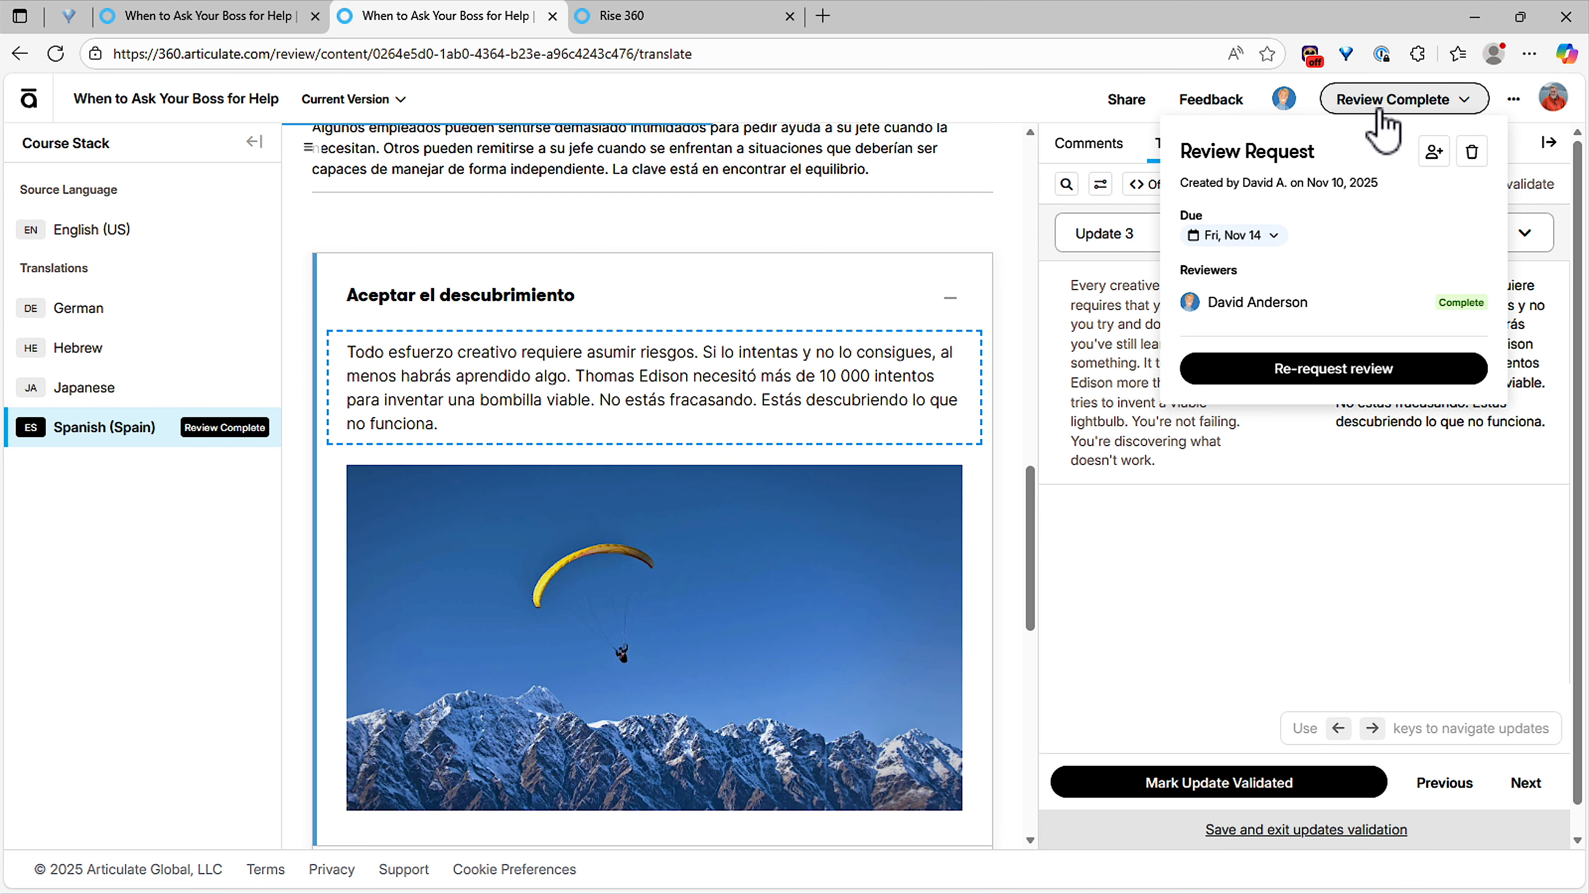
Step: Re-request review of the Spanish (Spain) translation, then view the Japanese translation
{"action": "left_click", "coordinate": [1357, 370]}
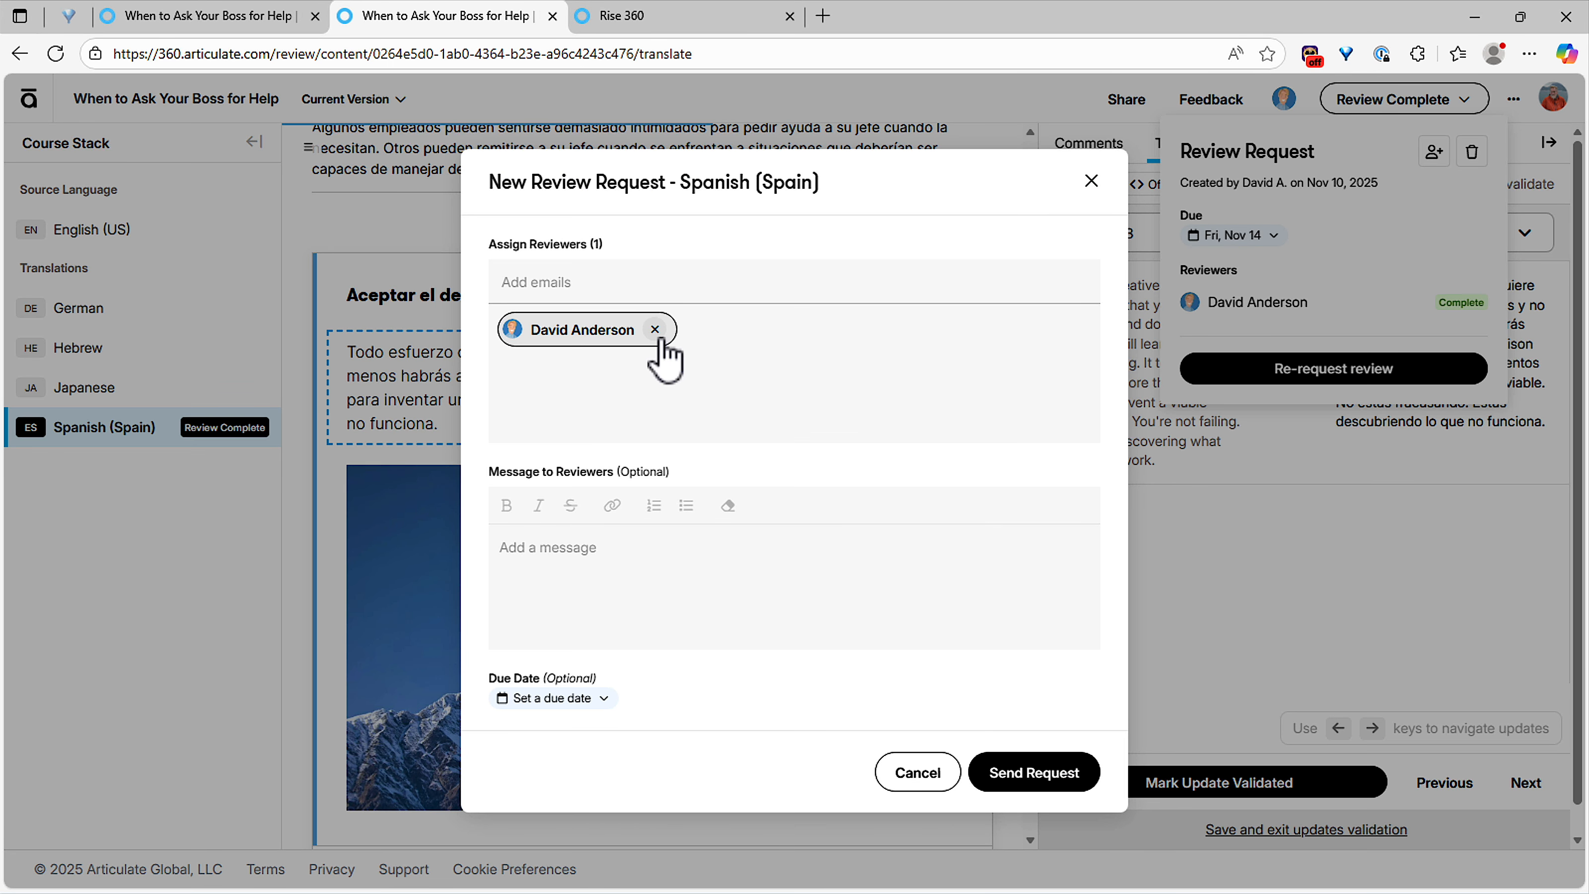
{"action": "left_click", "coordinate": [1039, 784]}
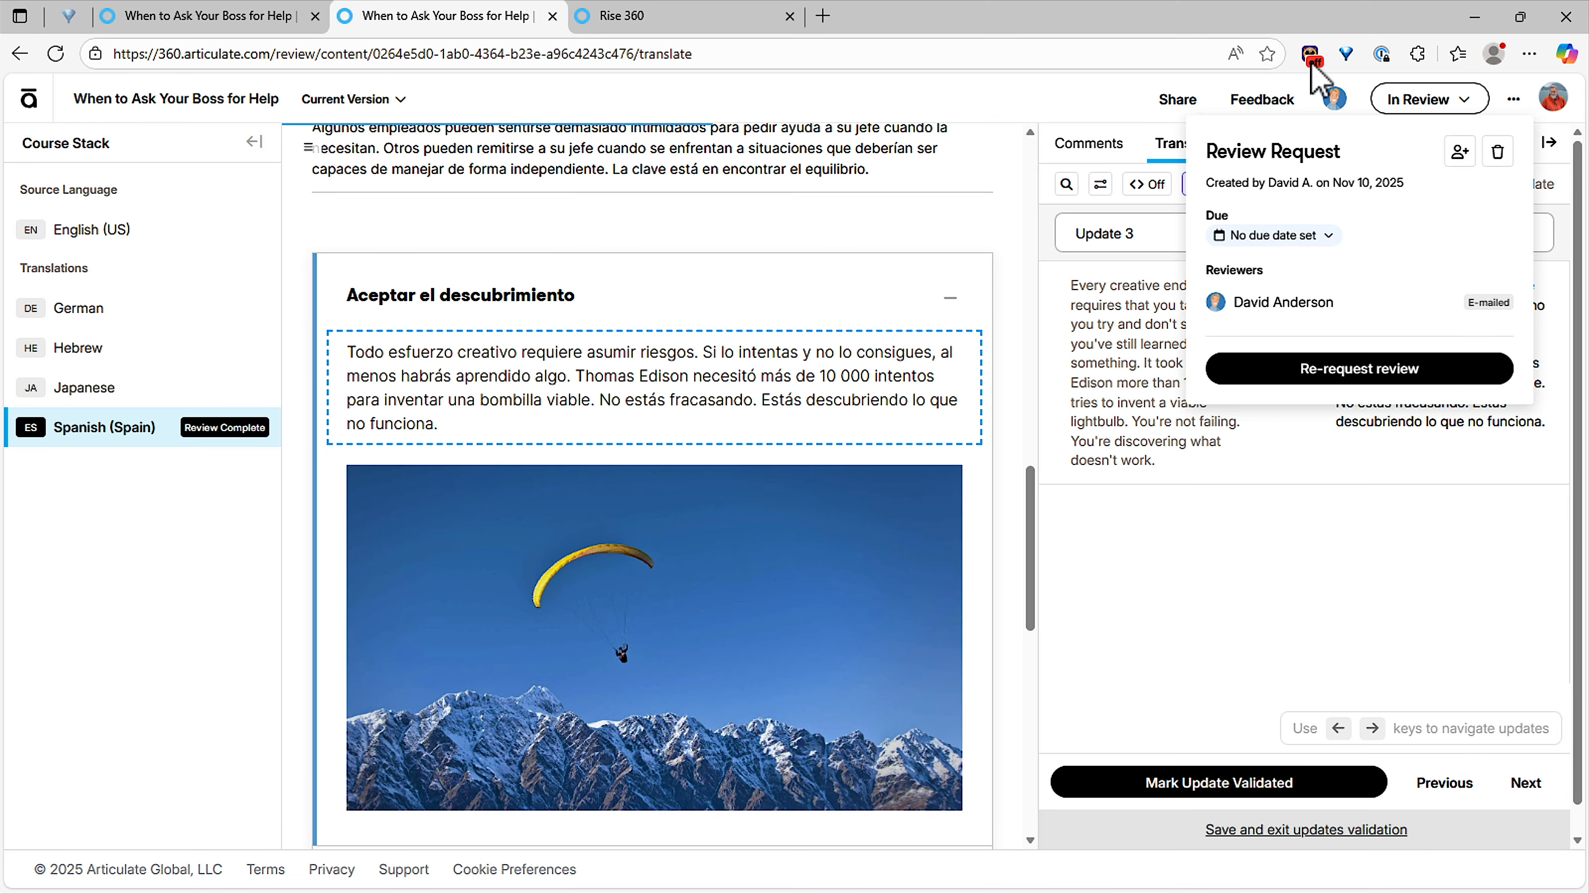
{"action": "left_click", "coordinate": [1324, 548]}
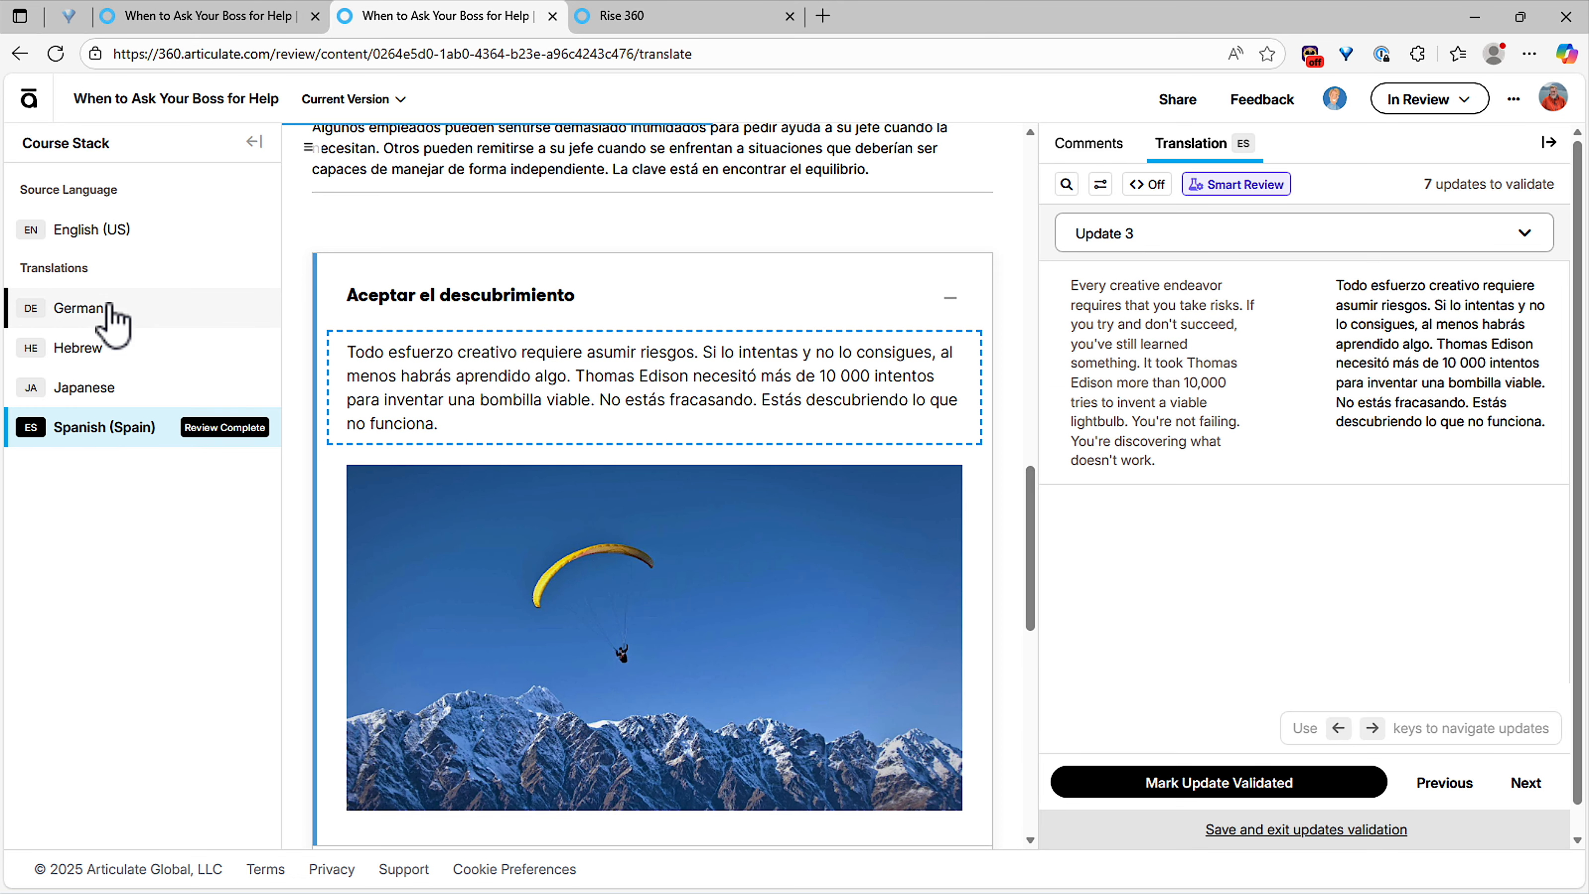
{"action": "left_click", "coordinate": [107, 389]}
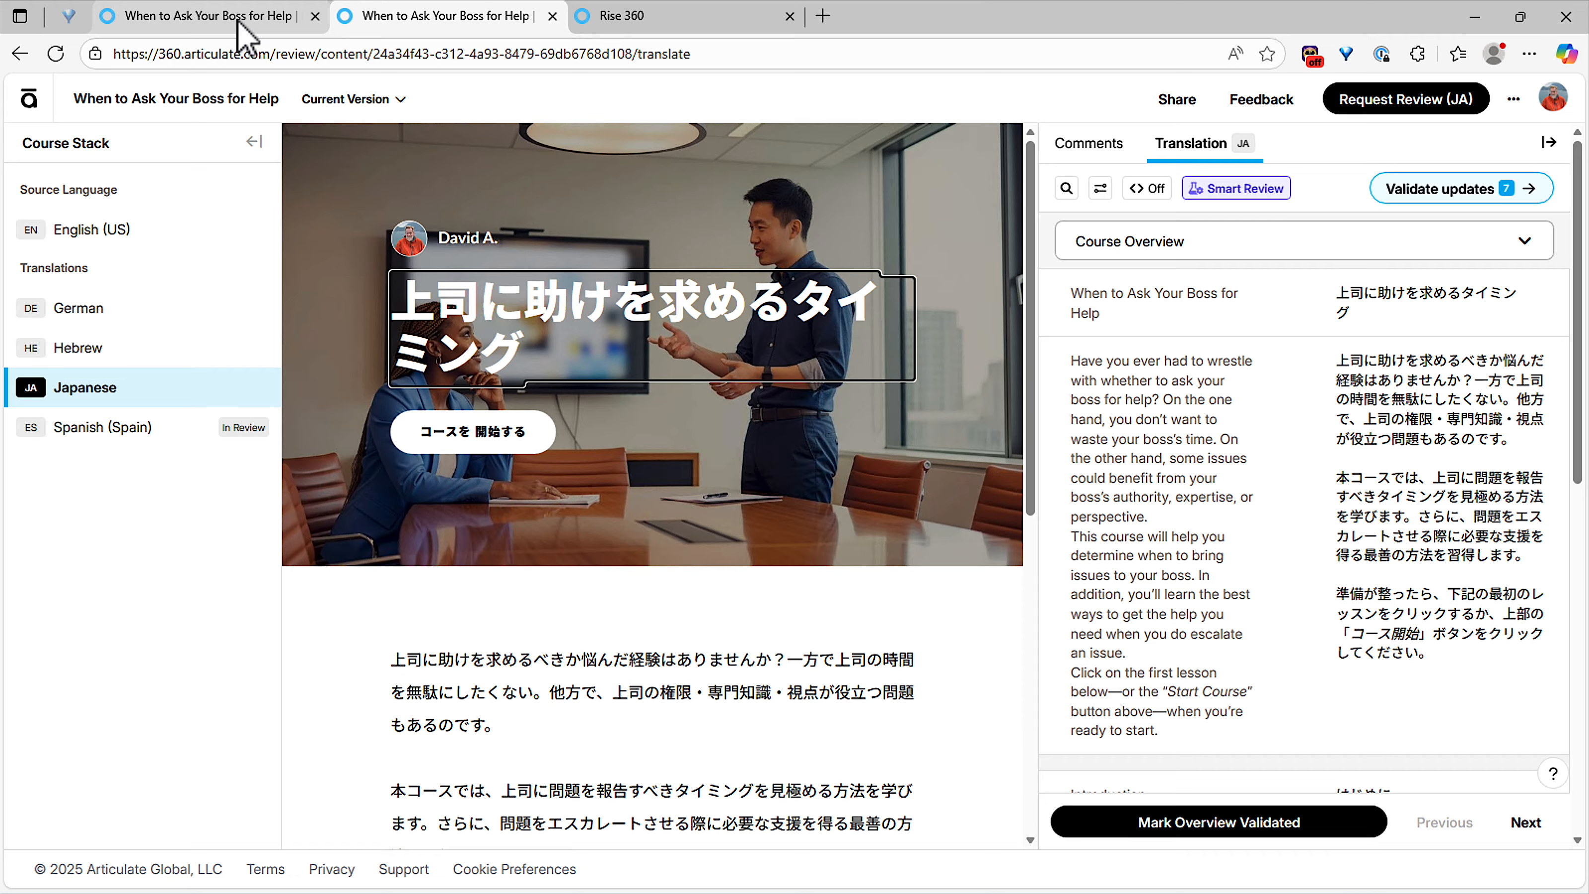
Step: Return to the private My Content library of 16 review items
{"action": "left_click", "coordinate": [31, 100]}
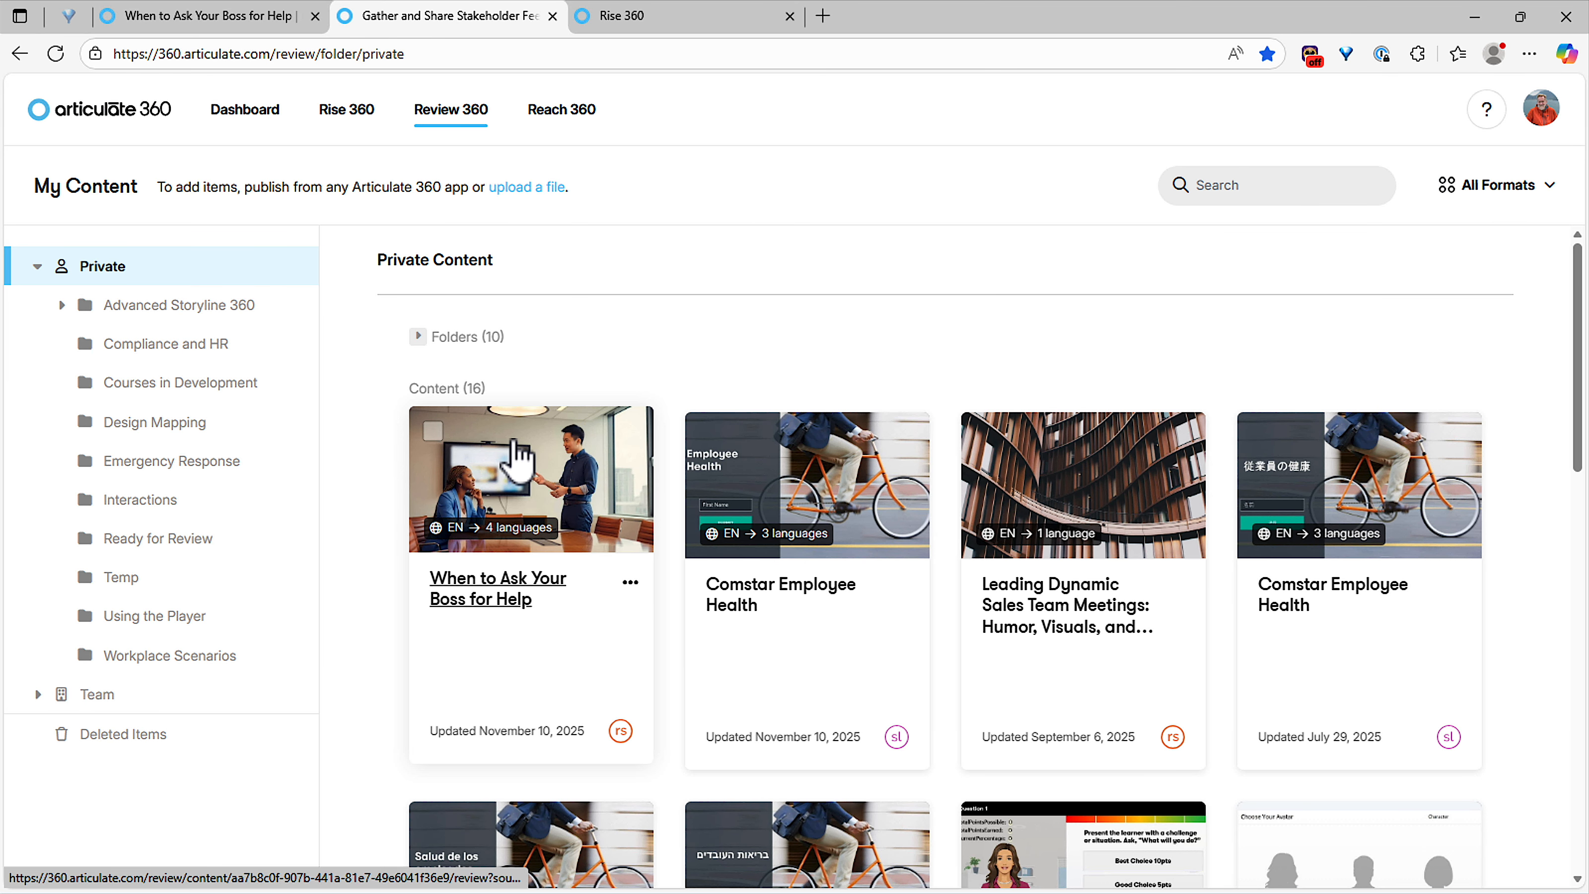
Step: Open the Translate dialog for 'When to Ask Your Boss for Help' from the Rise 360 library
{"action": "left_click", "coordinate": [354, 111]}
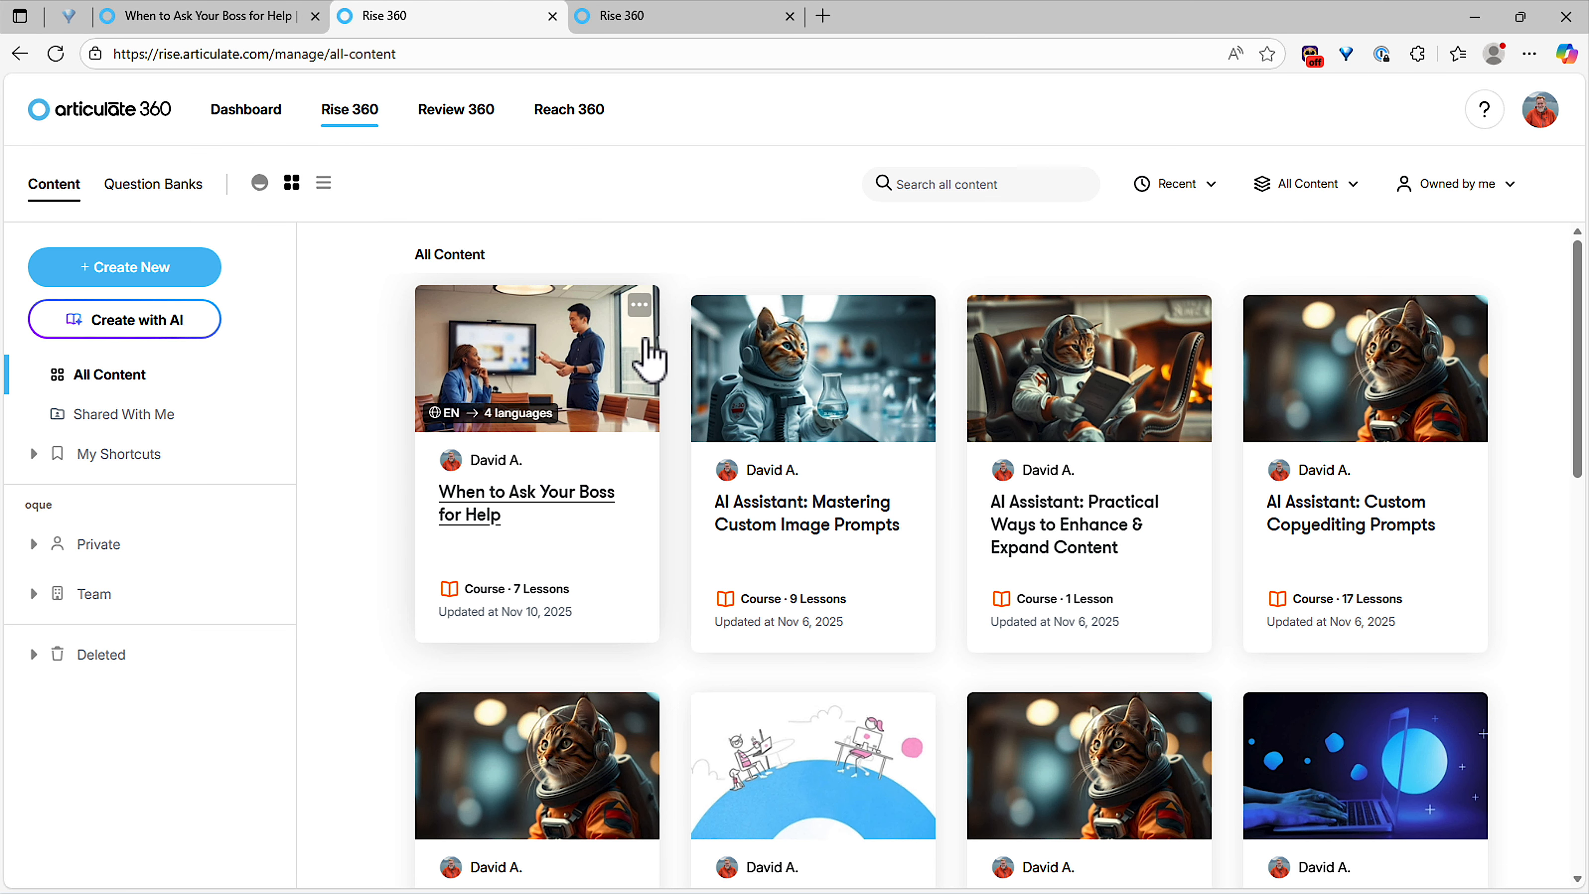
{"action": "left_click", "coordinate": [638, 306]}
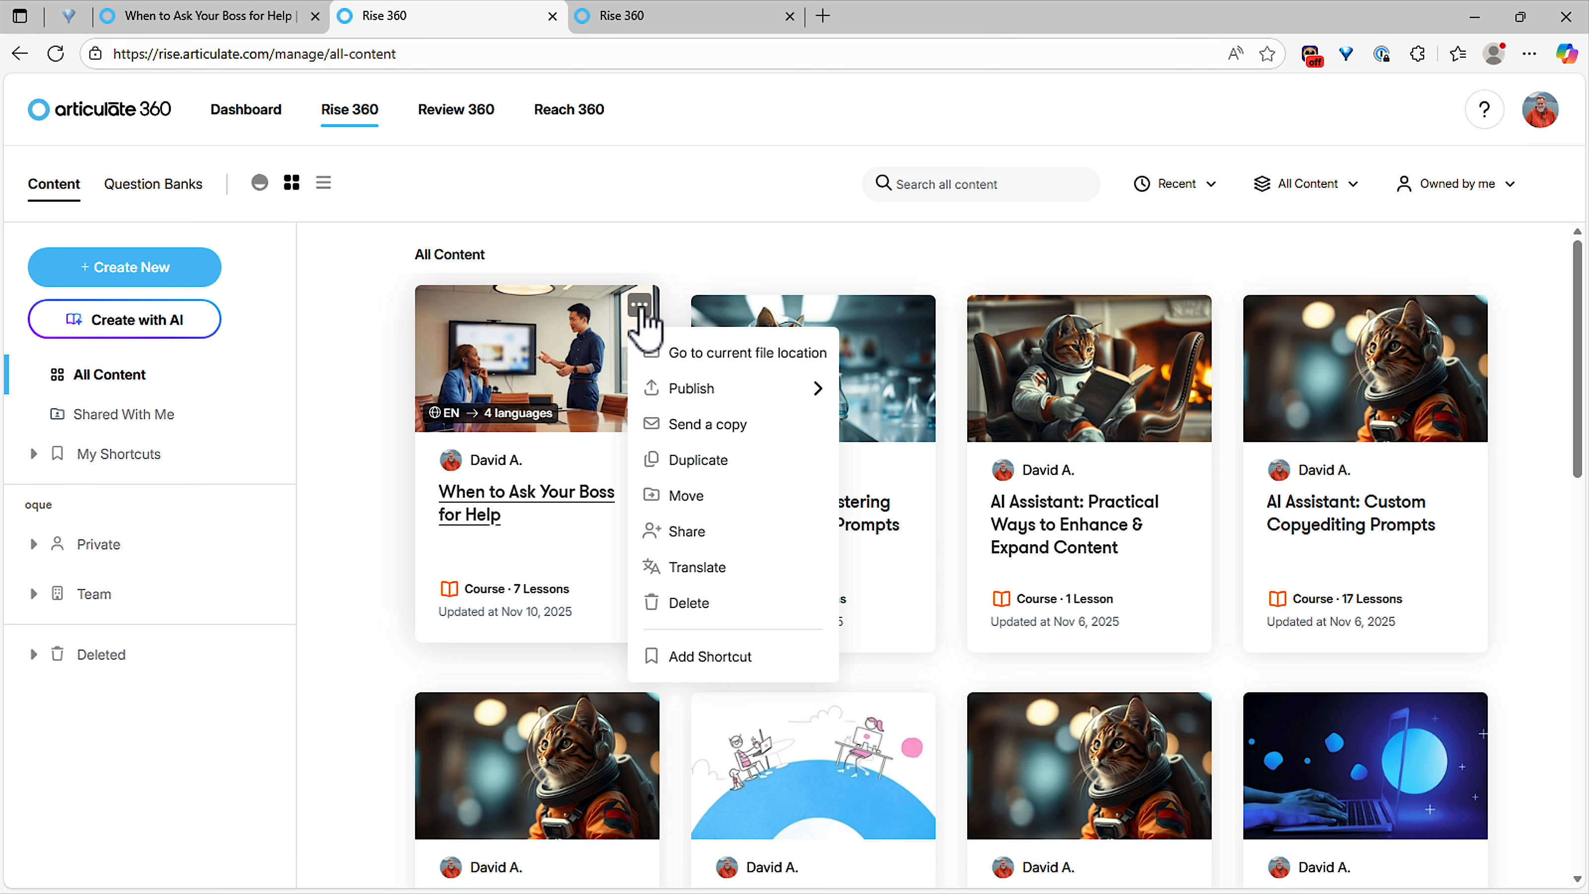
{"action": "left_click", "coordinate": [689, 567]}
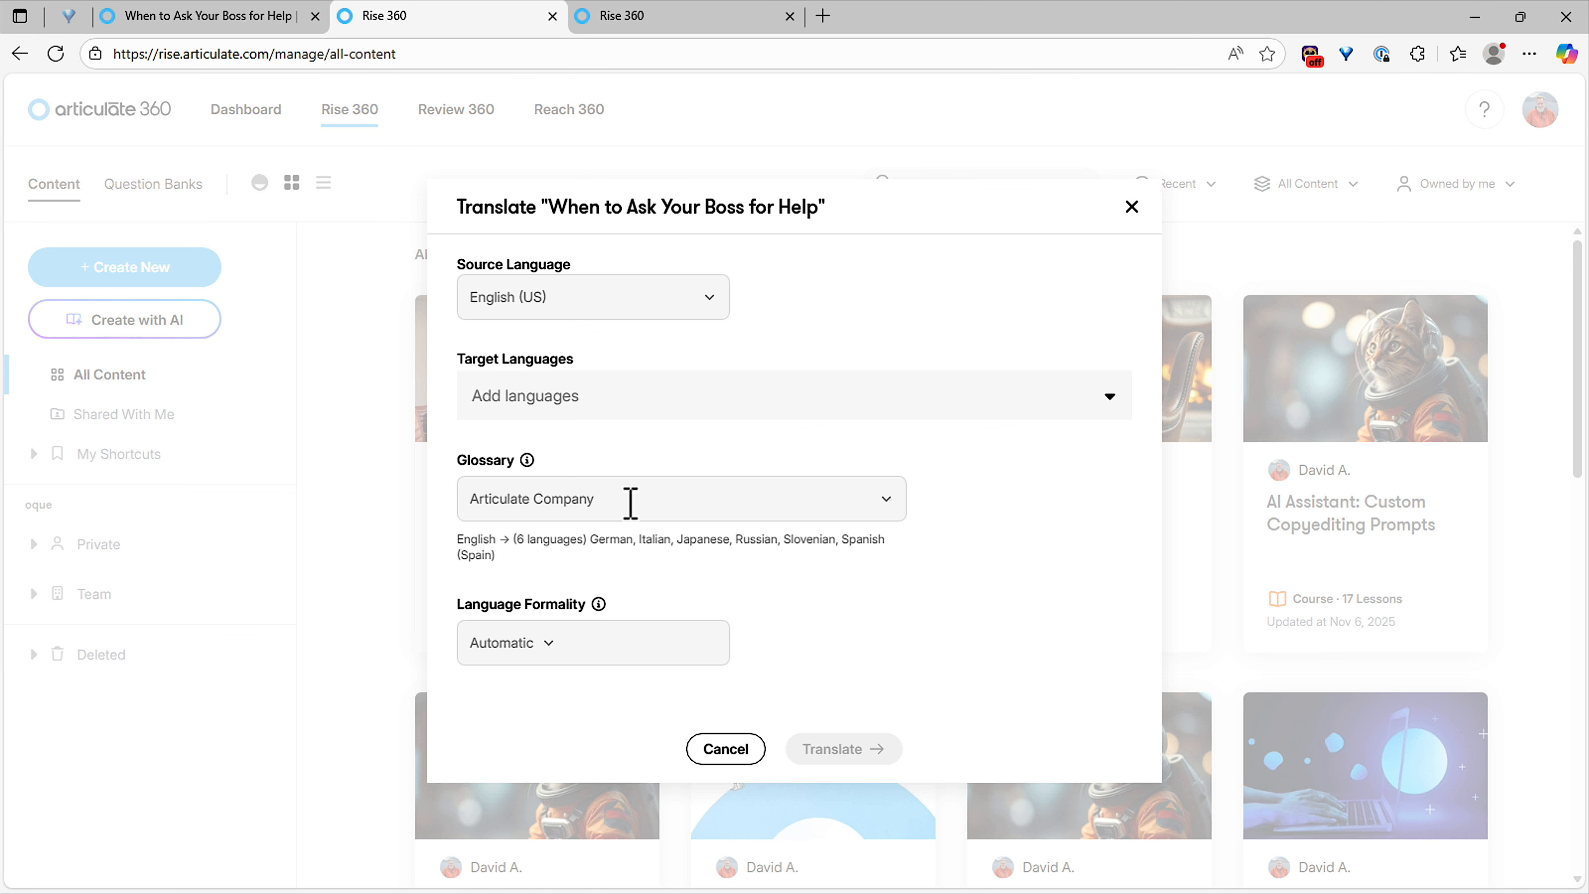
Step: Pick Korean as the target language and create the Korean translation
{"action": "left_click", "coordinate": [550, 396]}
{"action": "type", "text": "kor"}
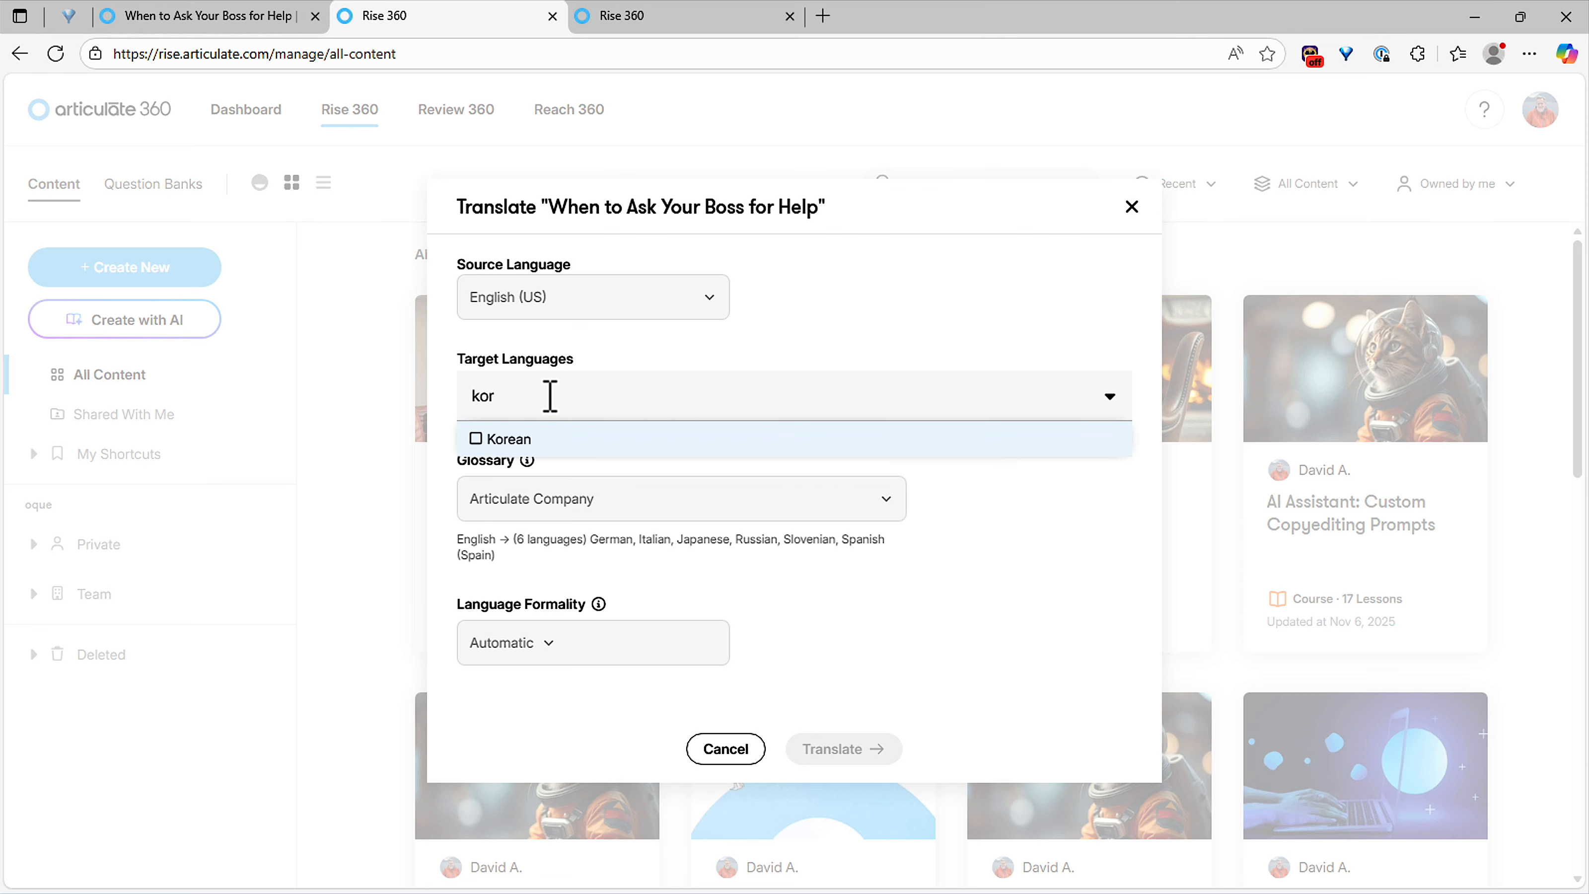
{"action": "left_click", "coordinate": [512, 438]}
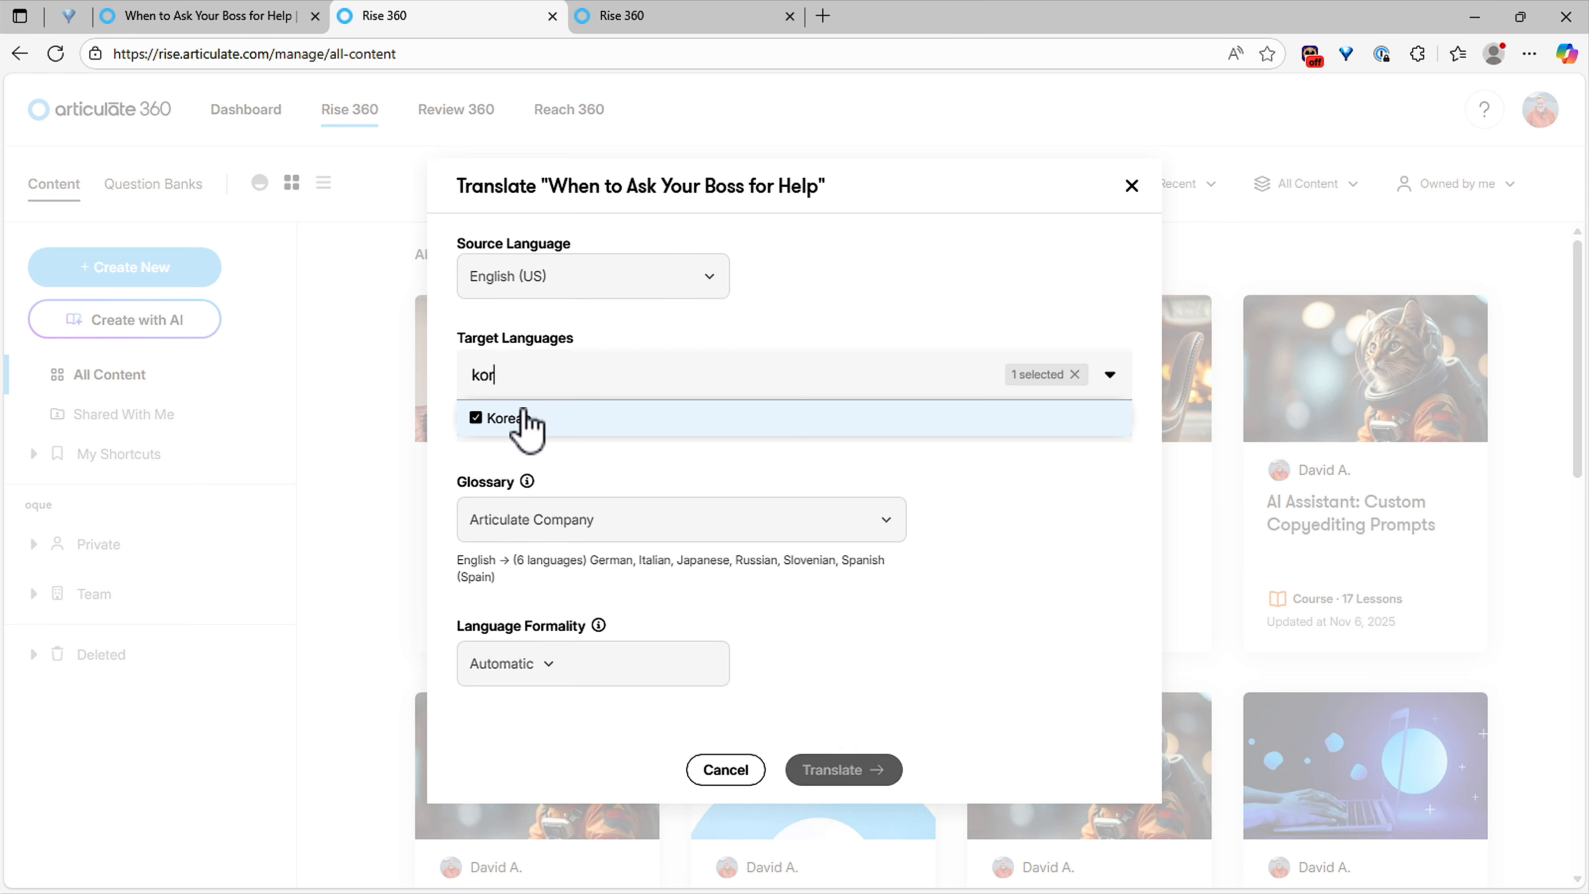
{"action": "left_click", "coordinate": [986, 576]}
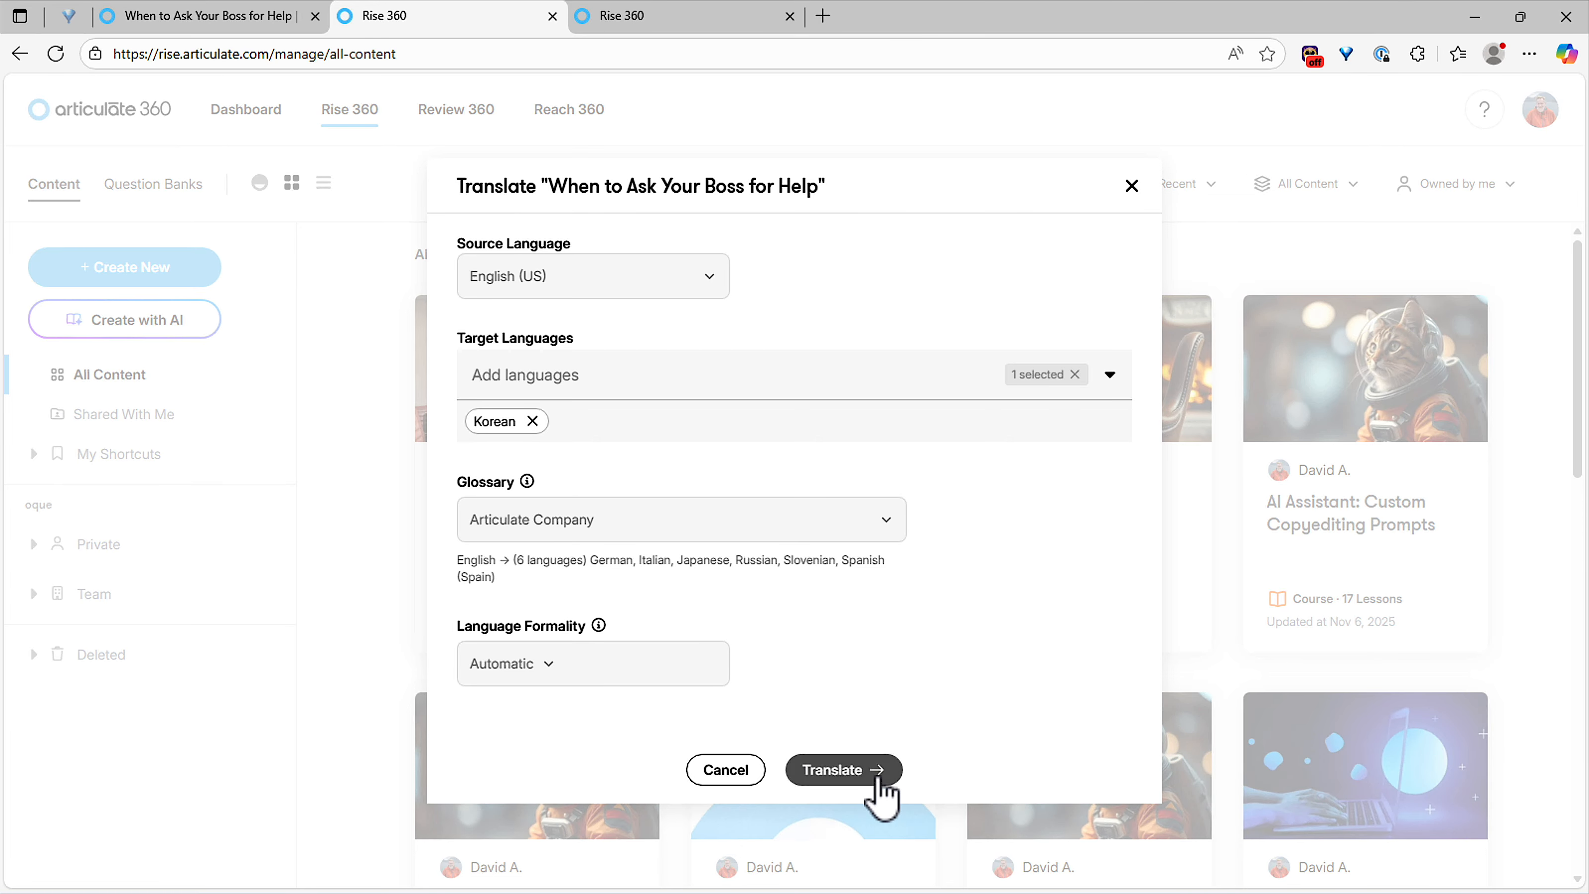
{"action": "left_click", "coordinate": [882, 790]}
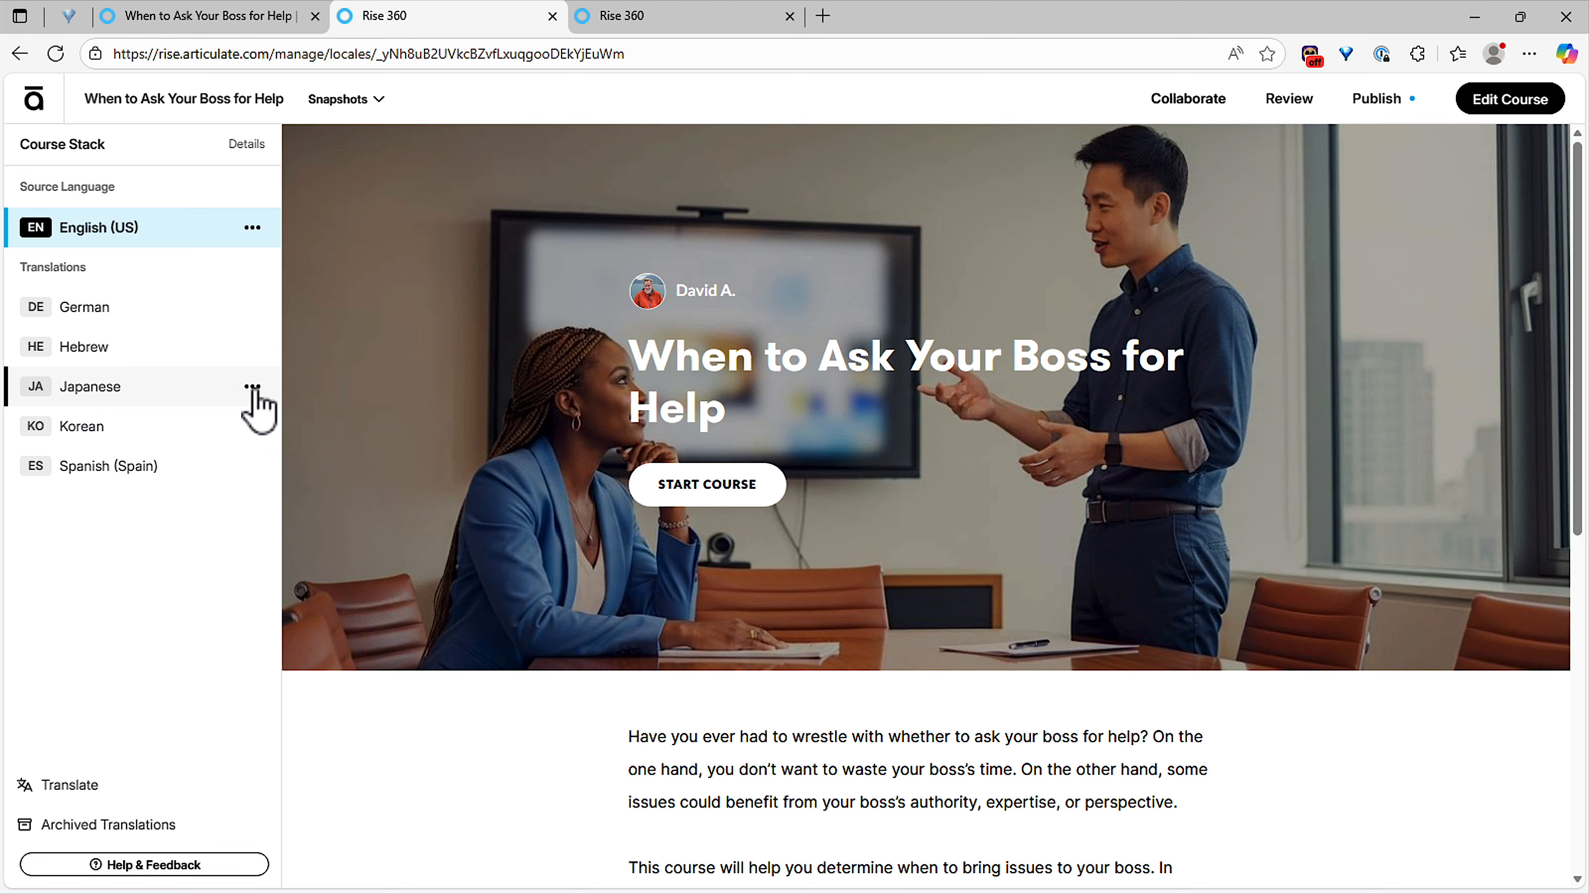
Step: Preview the Korean, then Japanese translation and open the Japanese row's actions menu
{"action": "left_click", "coordinate": [135, 437]}
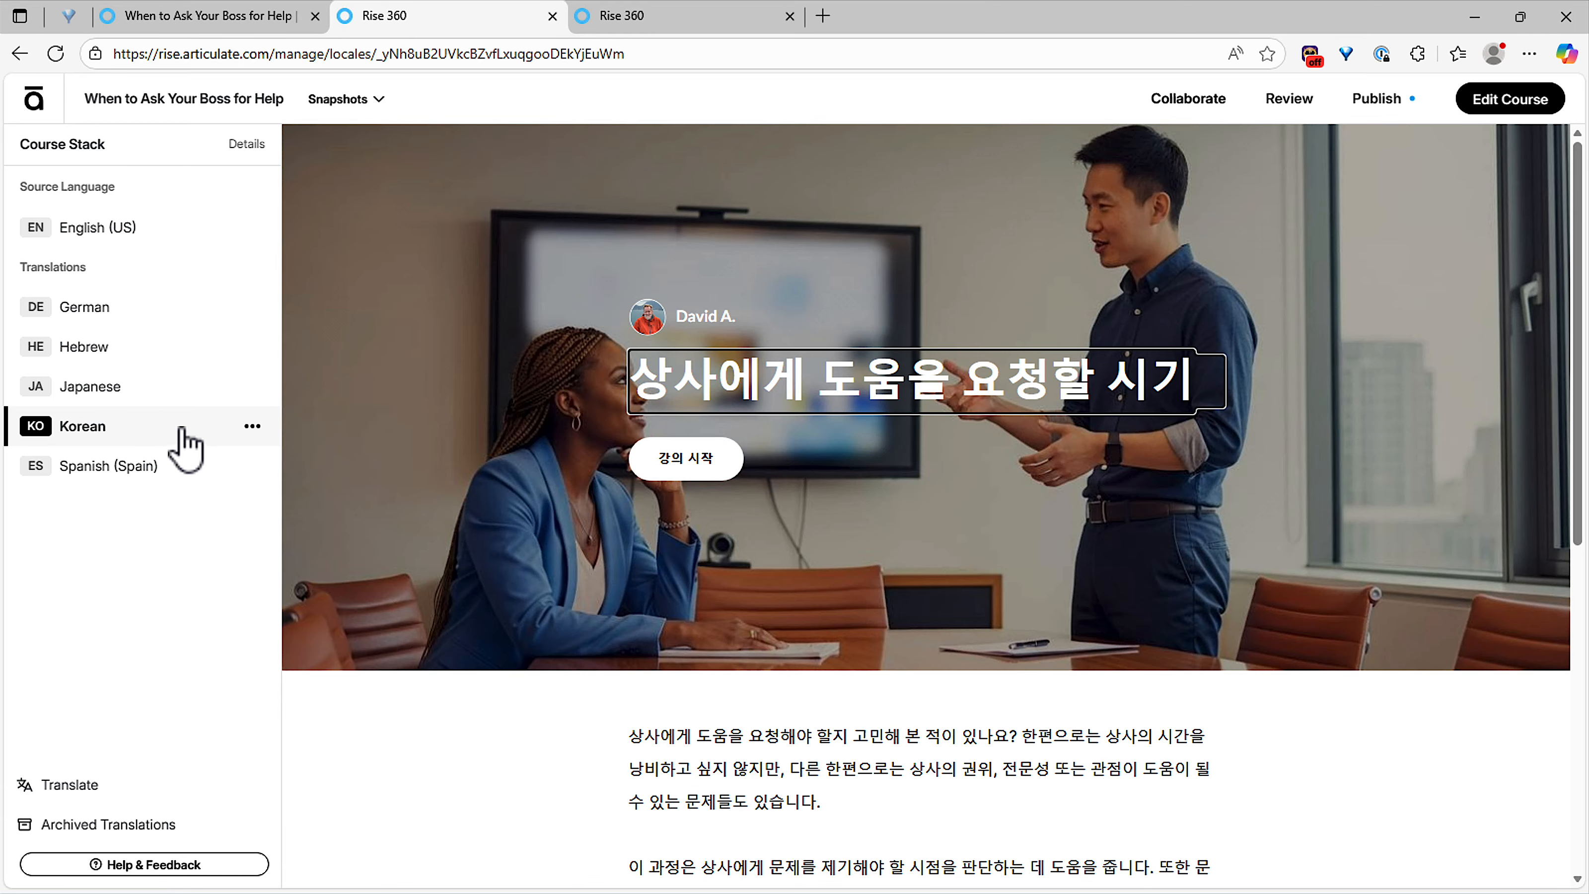
{"action": "left_click", "coordinate": [170, 408]}
{"action": "left_click", "coordinate": [252, 387]}
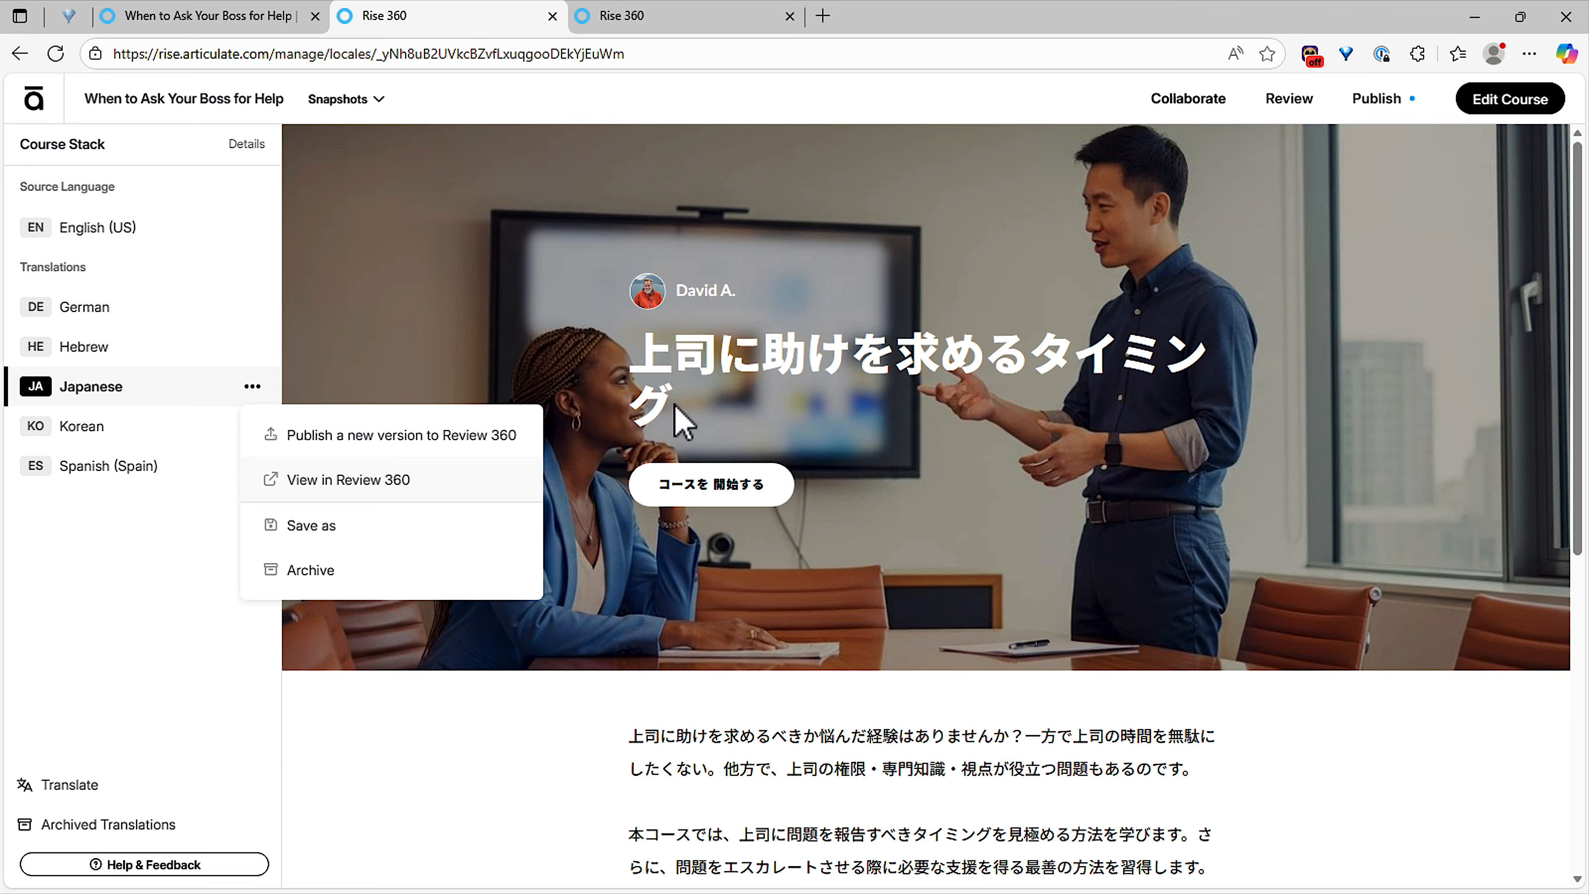
Step: Save the Japanese translation as a new course and open its Private folder in a new tab
{"action": "left_click", "coordinate": [328, 531]}
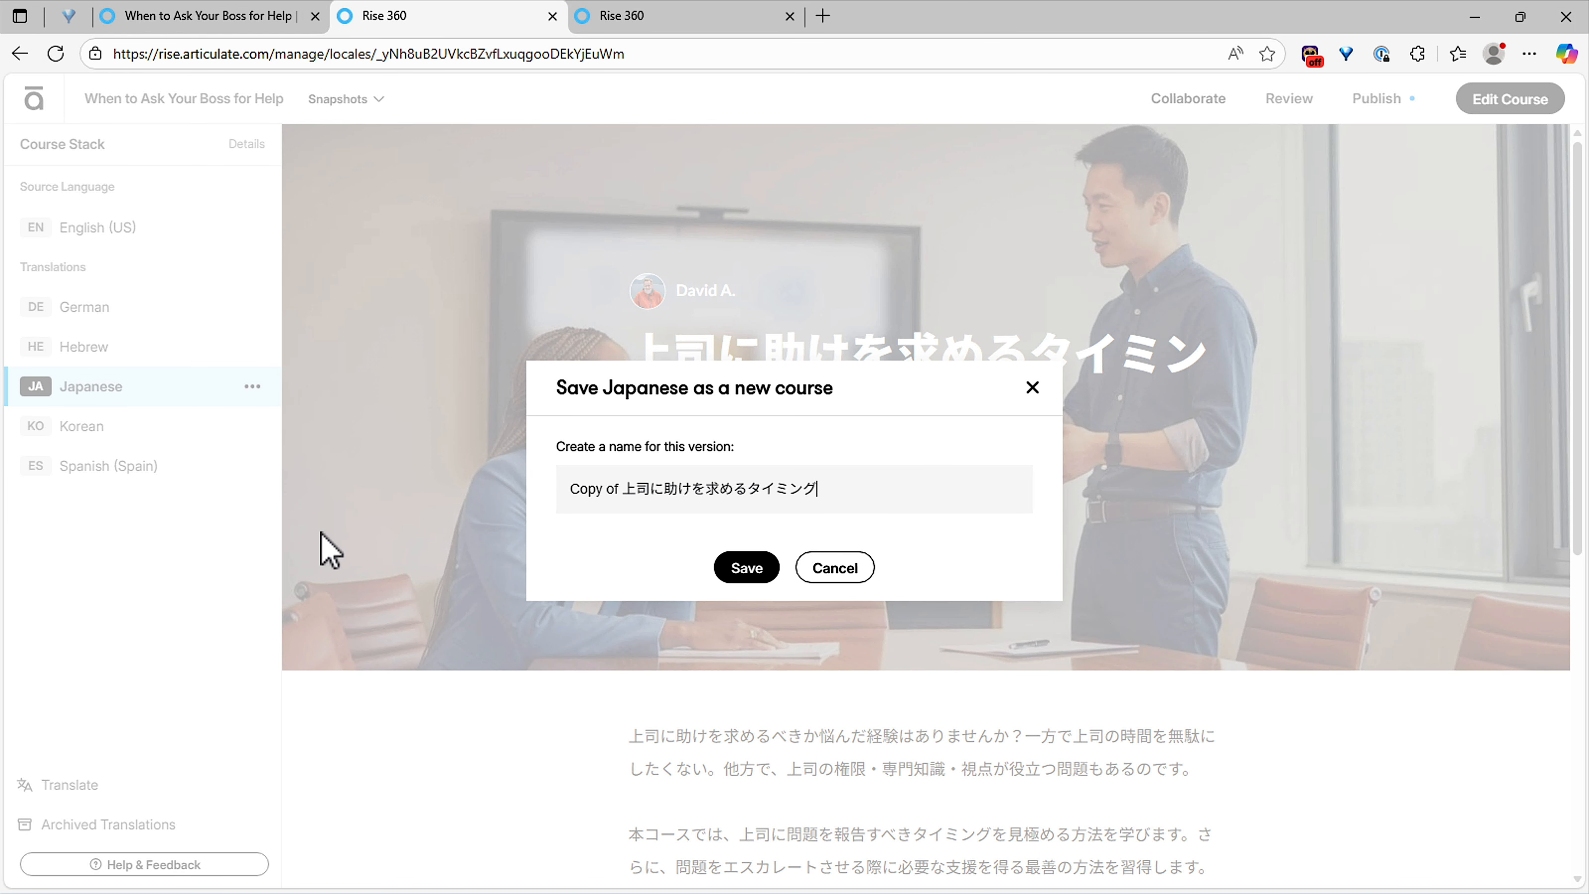
{"action": "left_click", "coordinate": [754, 579]}
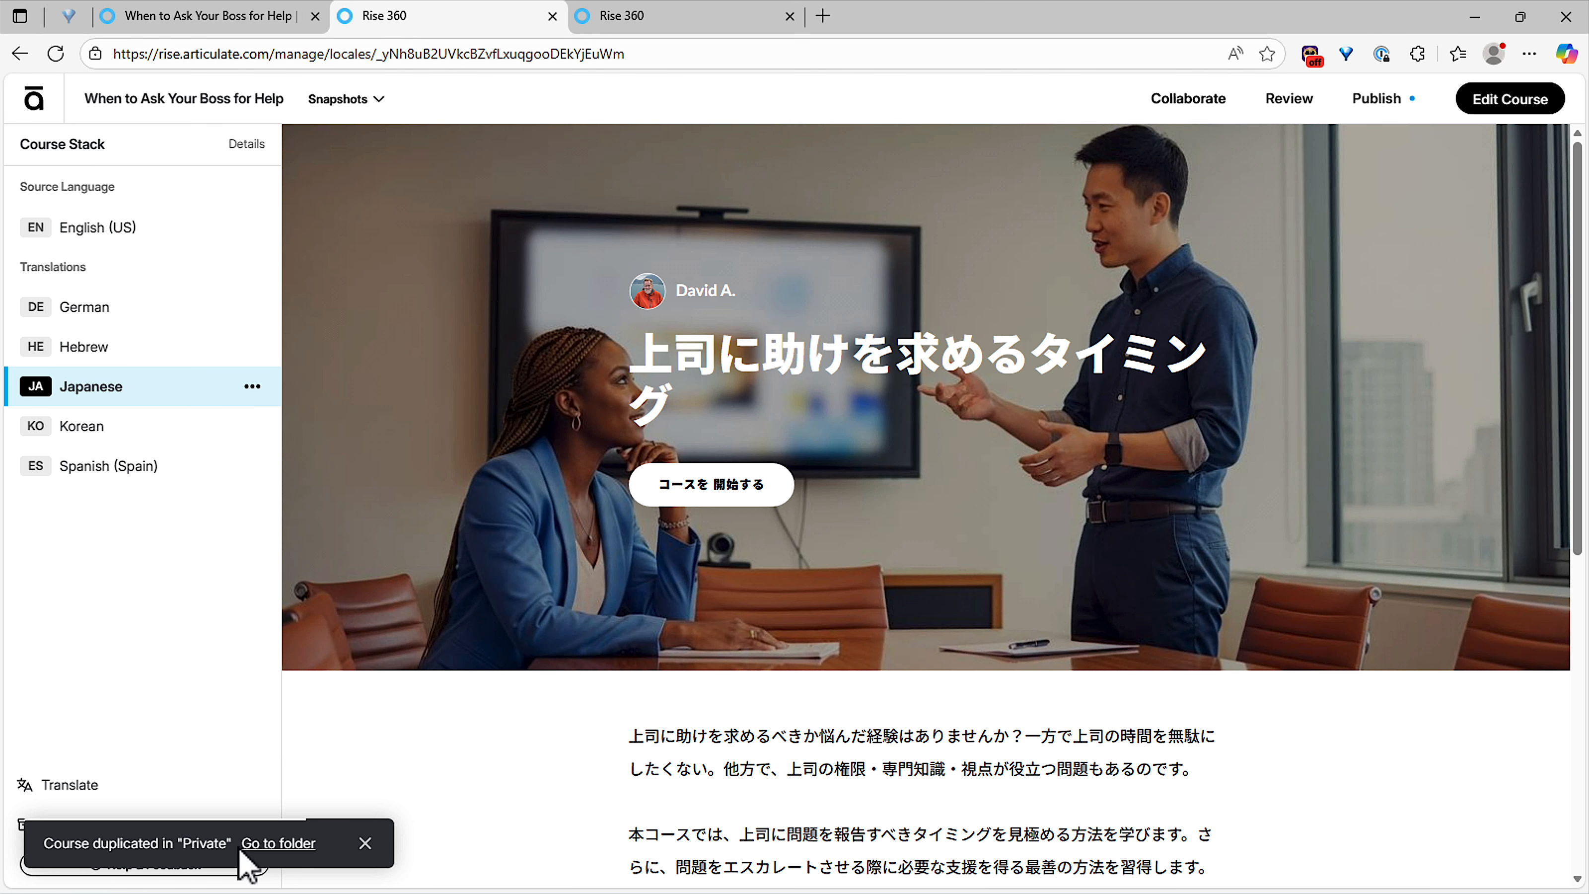
{"action": "middle_click", "coordinate": [279, 845]}
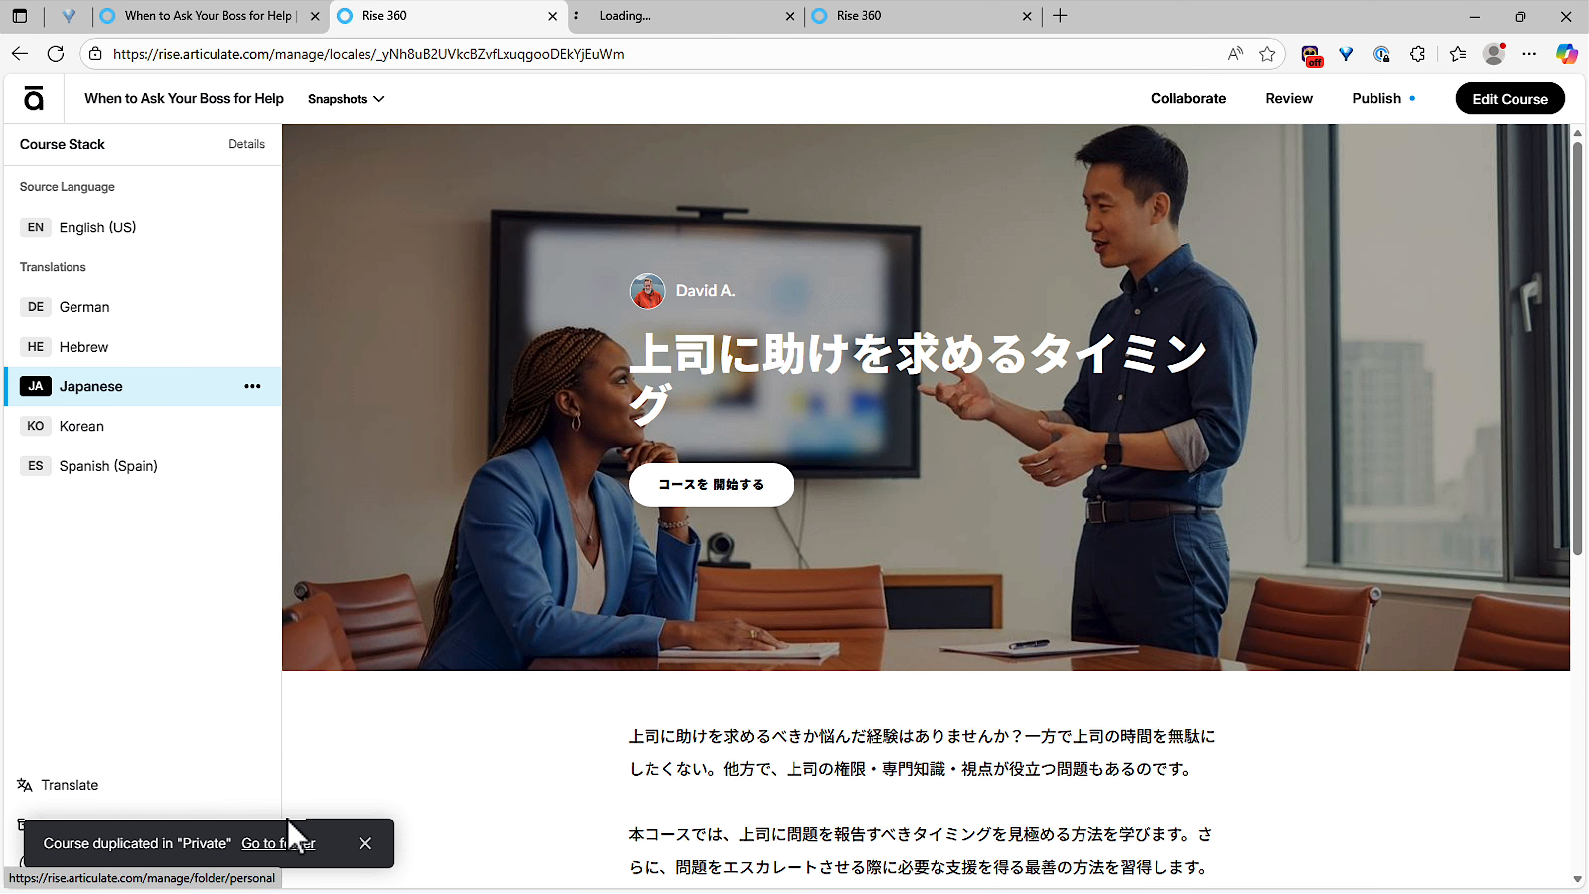
{"action": "left_click", "coordinate": [665, 22]}
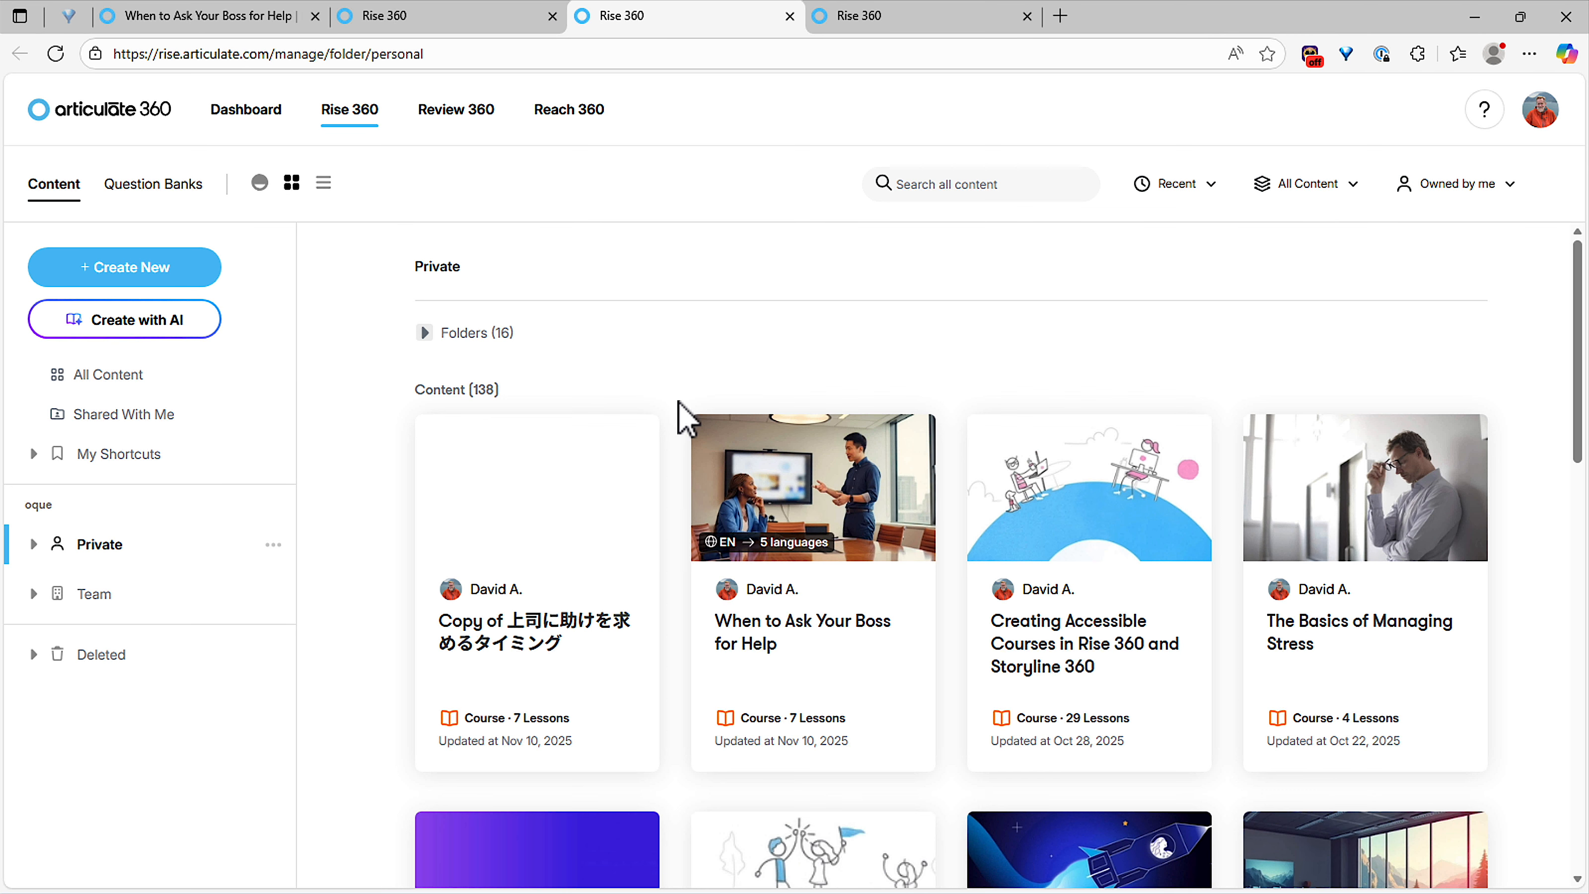
Step: Open the 'Copy of 上司に助けを求めるタイミング' course and look through its seven Japanese lessons
{"action": "left_click", "coordinate": [519, 610]}
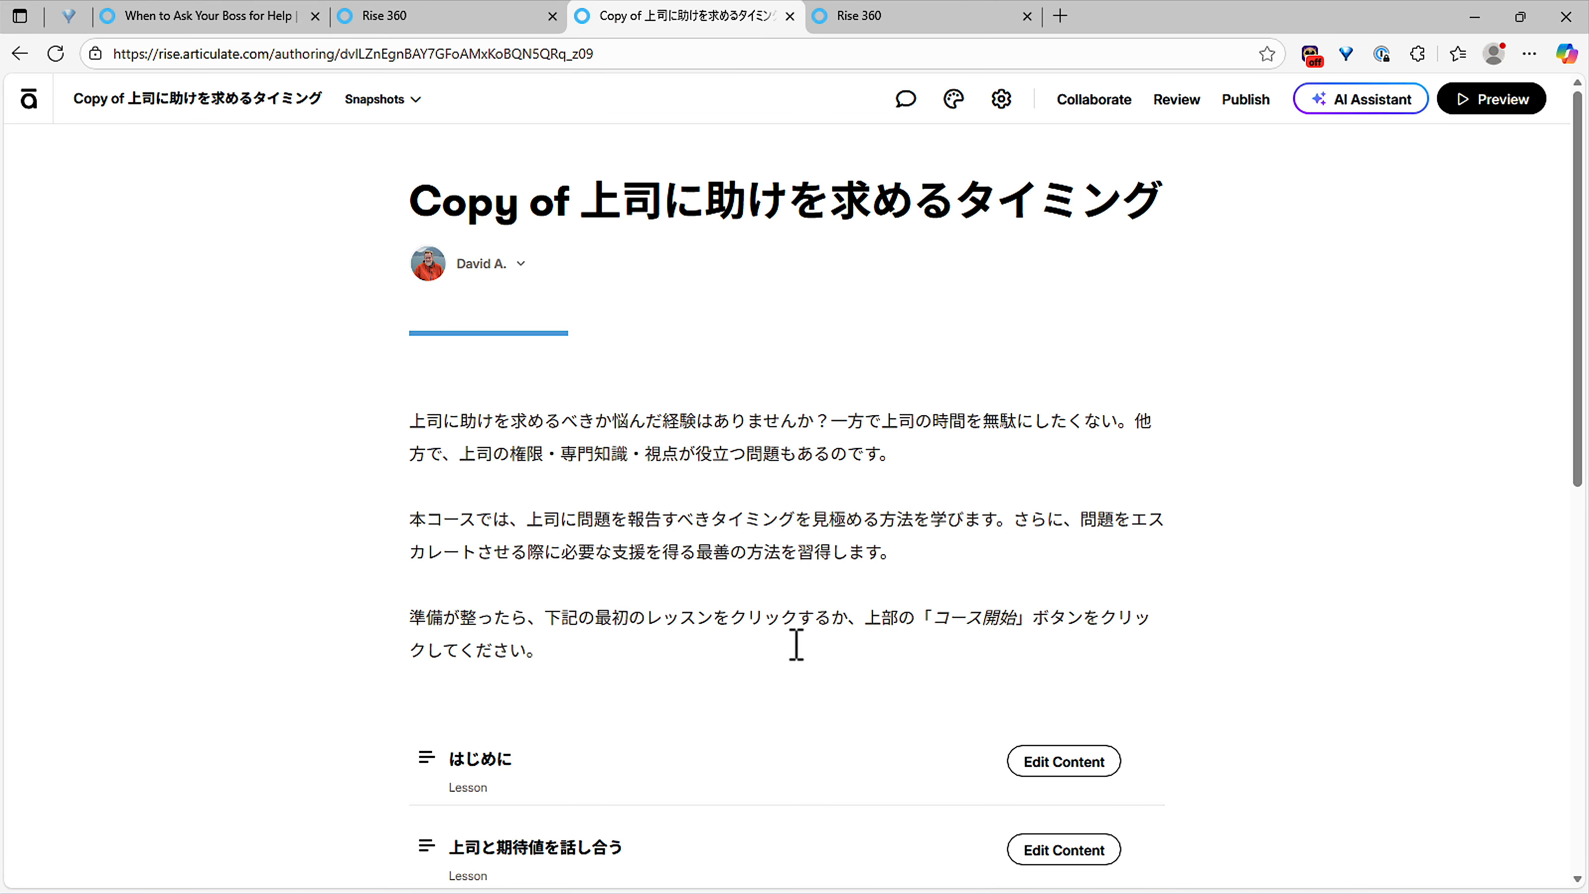
{"action": "scroll", "coordinate": [796, 644], "scroll_direction": "down", "scroll_amount": 8}
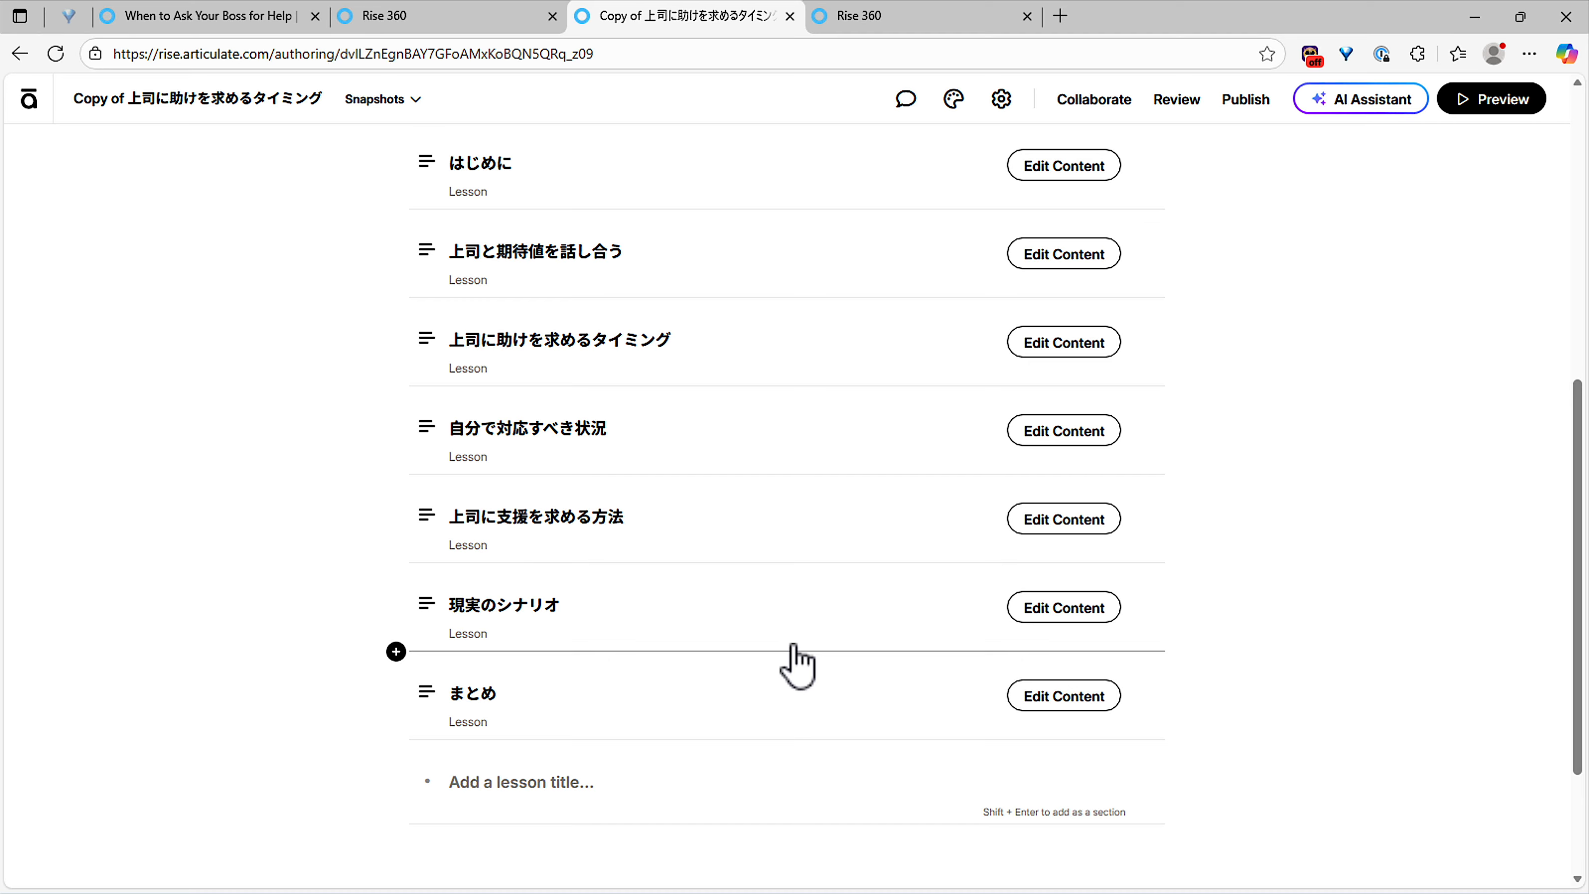
Step: Archive the Japanese translation from the original course's translations list
{"action": "left_click", "coordinate": [421, 15]}
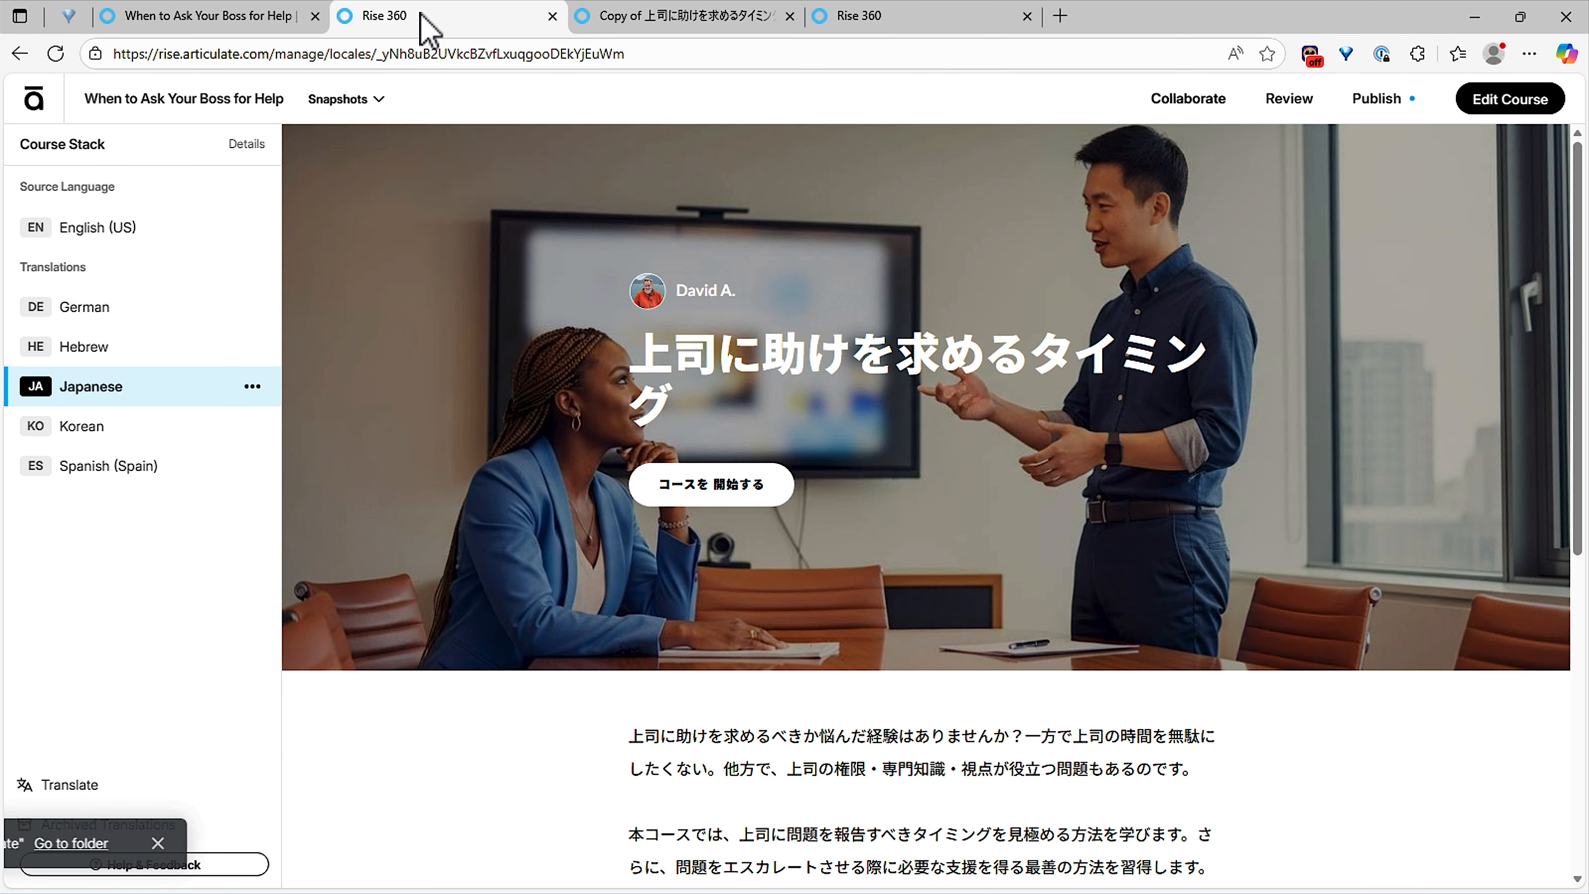
{"action": "left_click", "coordinate": [252, 387]}
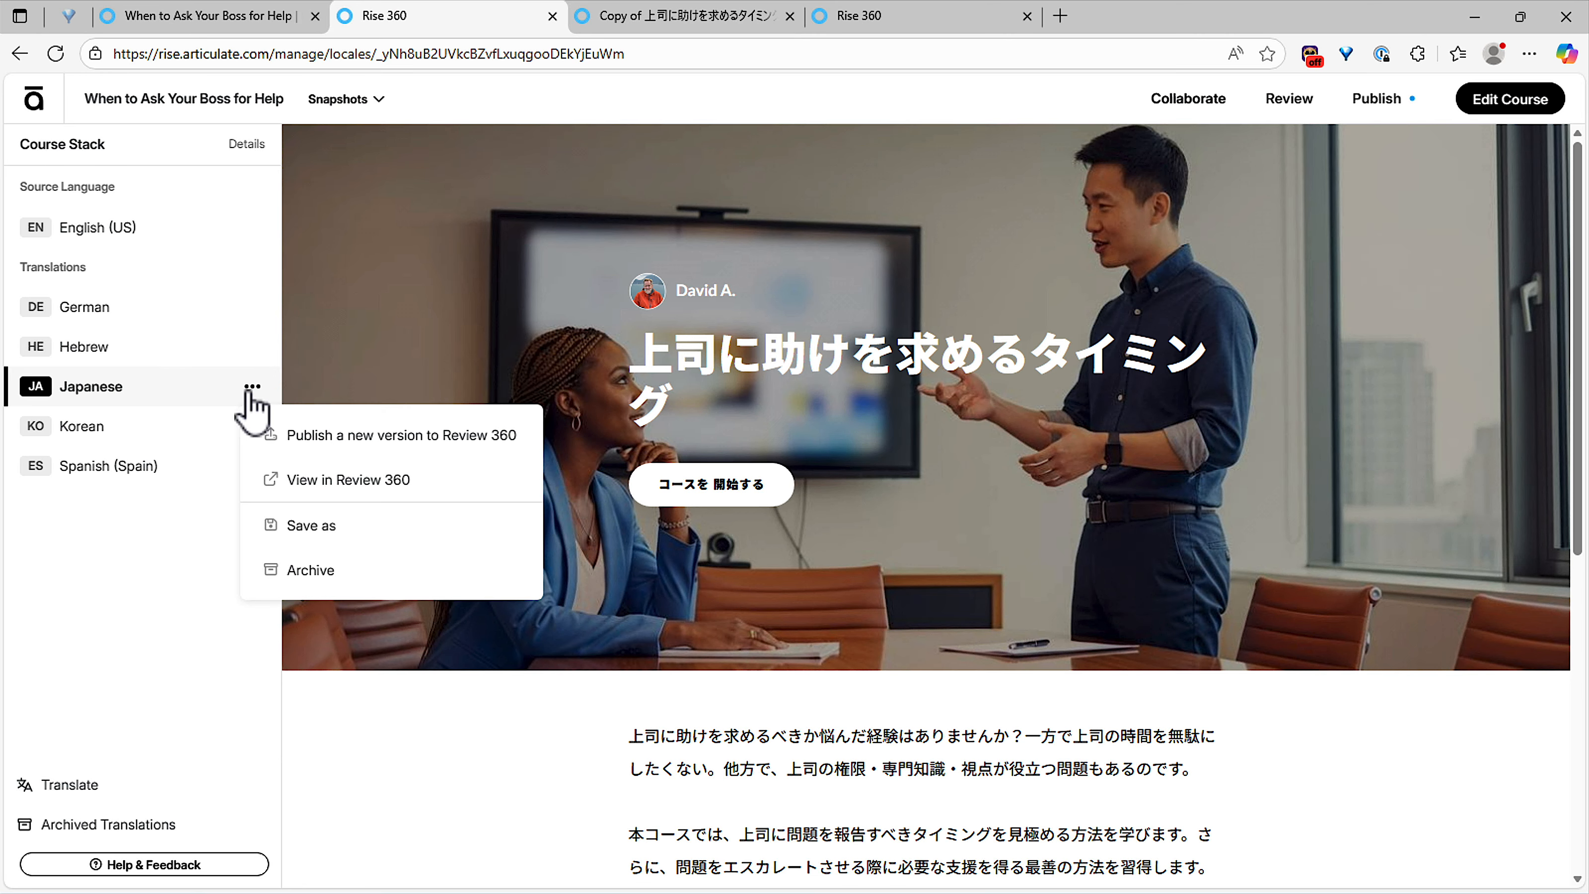
{"action": "left_click", "coordinate": [345, 571]}
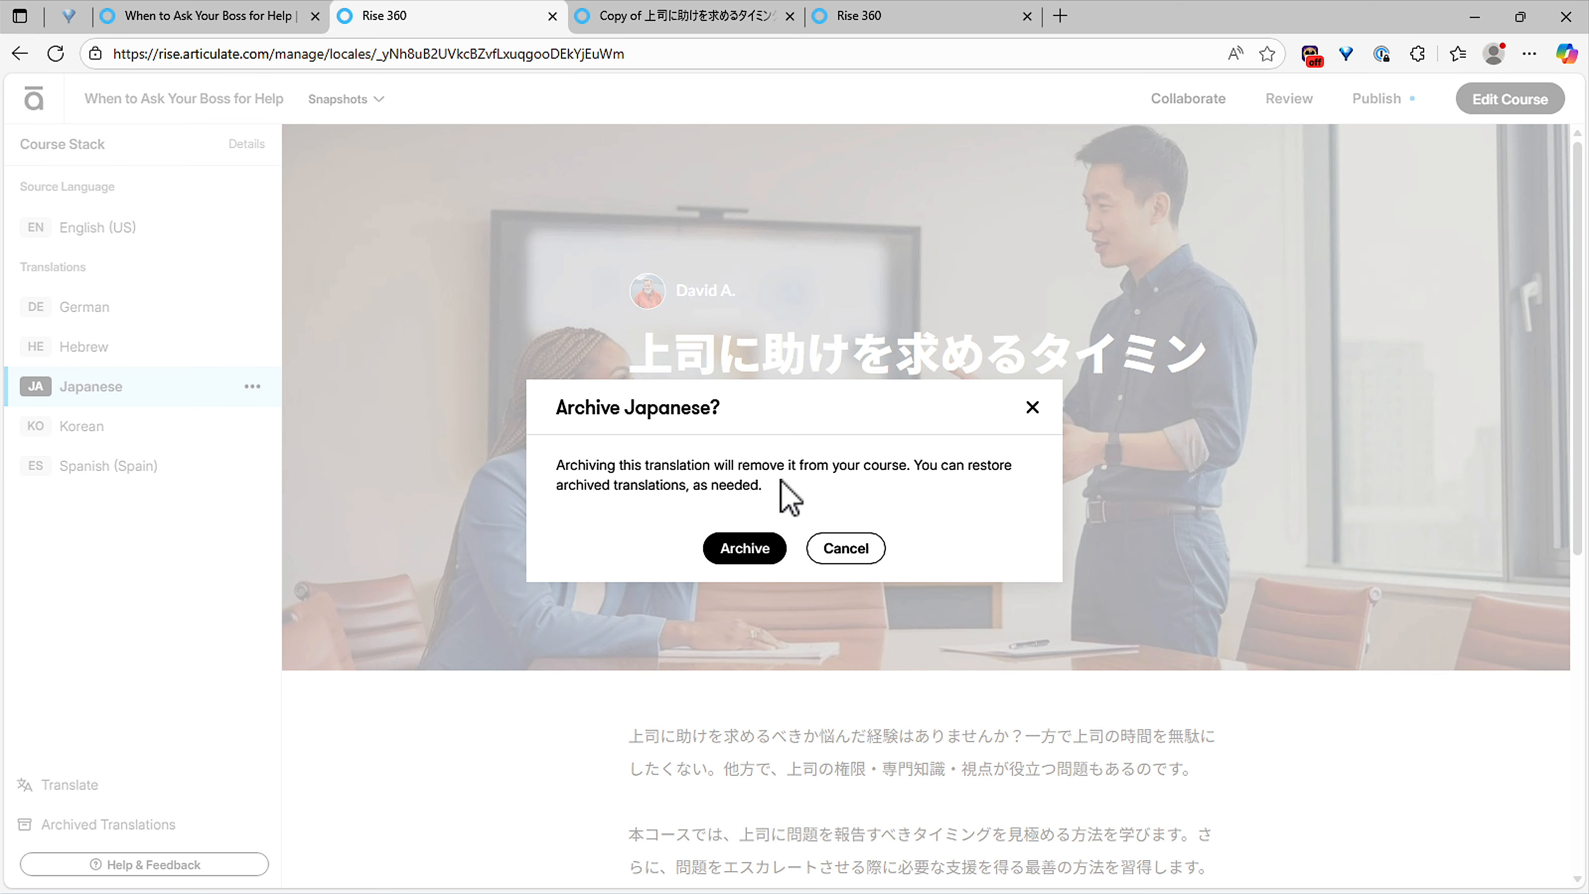
{"action": "left_click", "coordinate": [744, 550]}
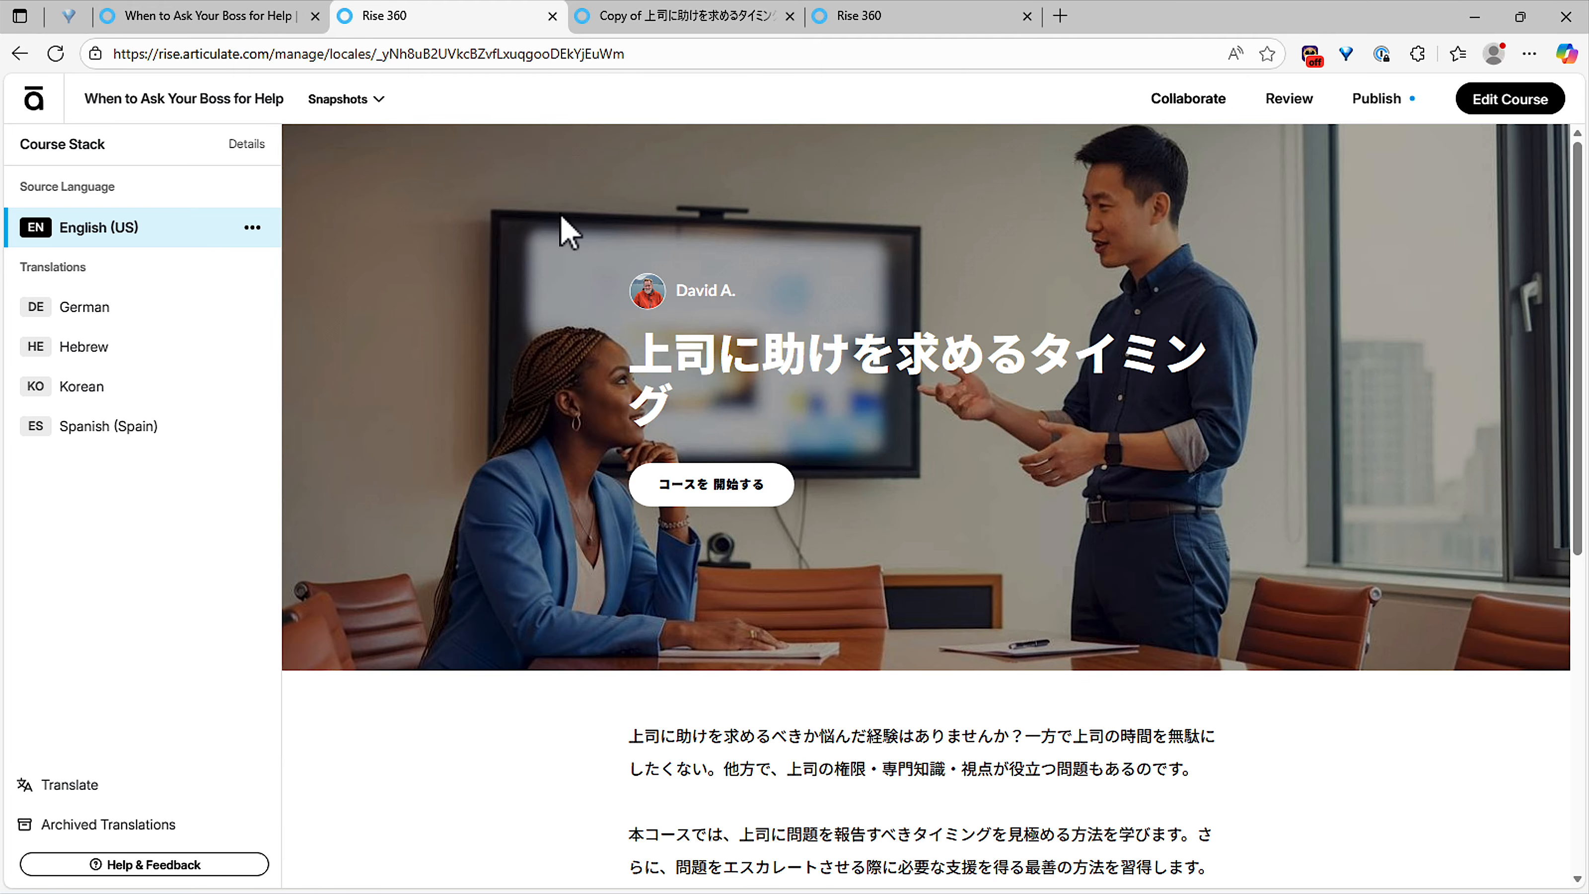
Step: Add a new lesson titled 'Lesson Extra' after the last lesson of the Japanese copy
{"action": "left_click", "coordinate": [629, 17]}
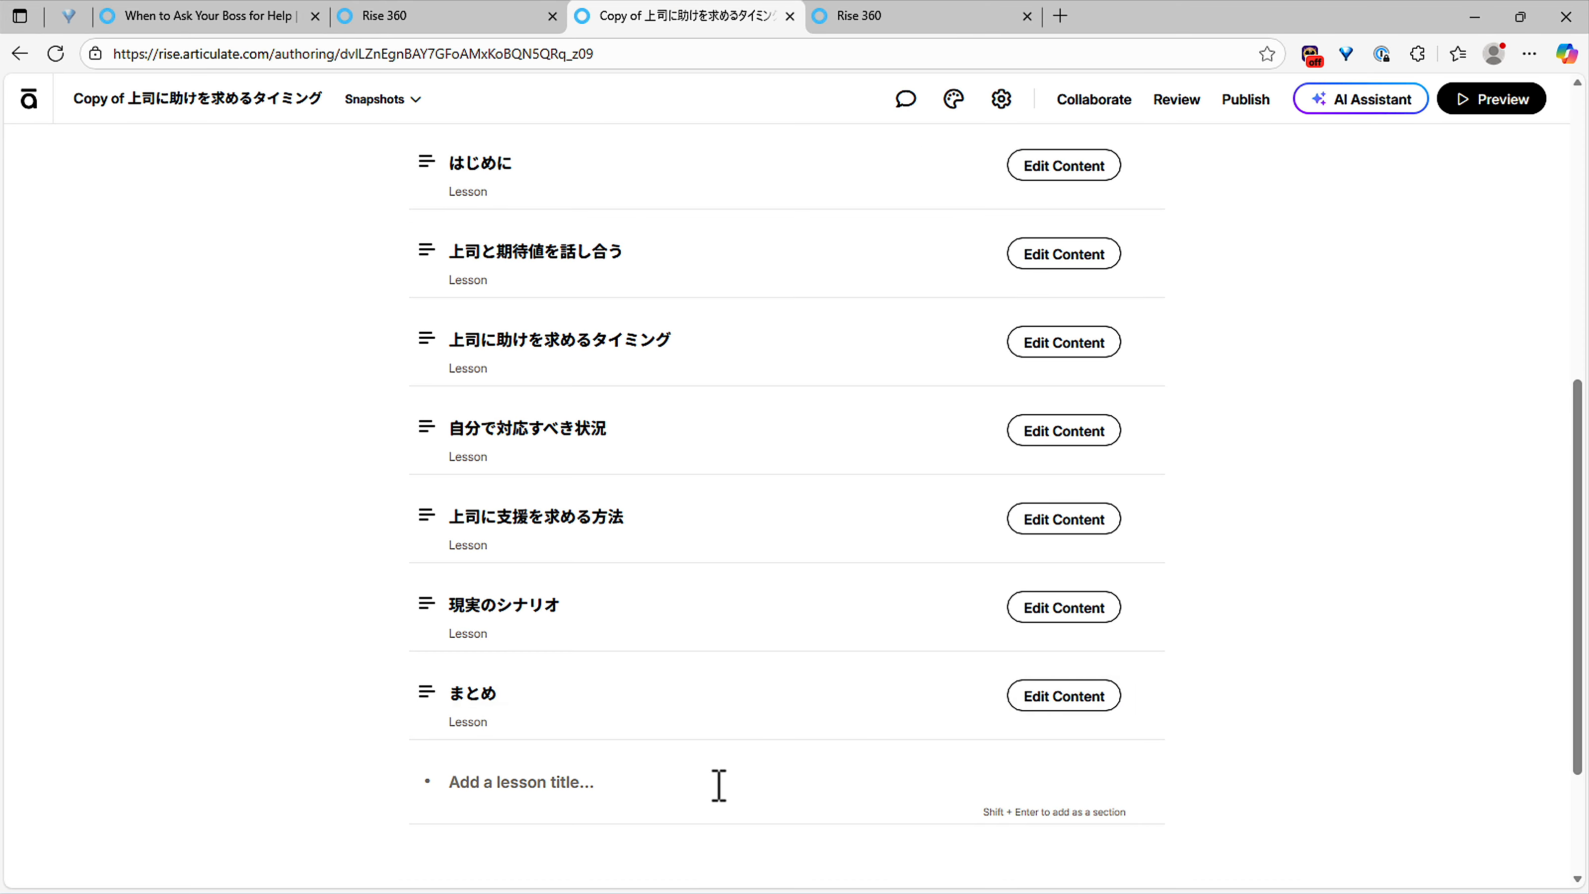
{"action": "left_click", "coordinate": [559, 794]}
{"action": "type", "text": "Lesson Extra"}
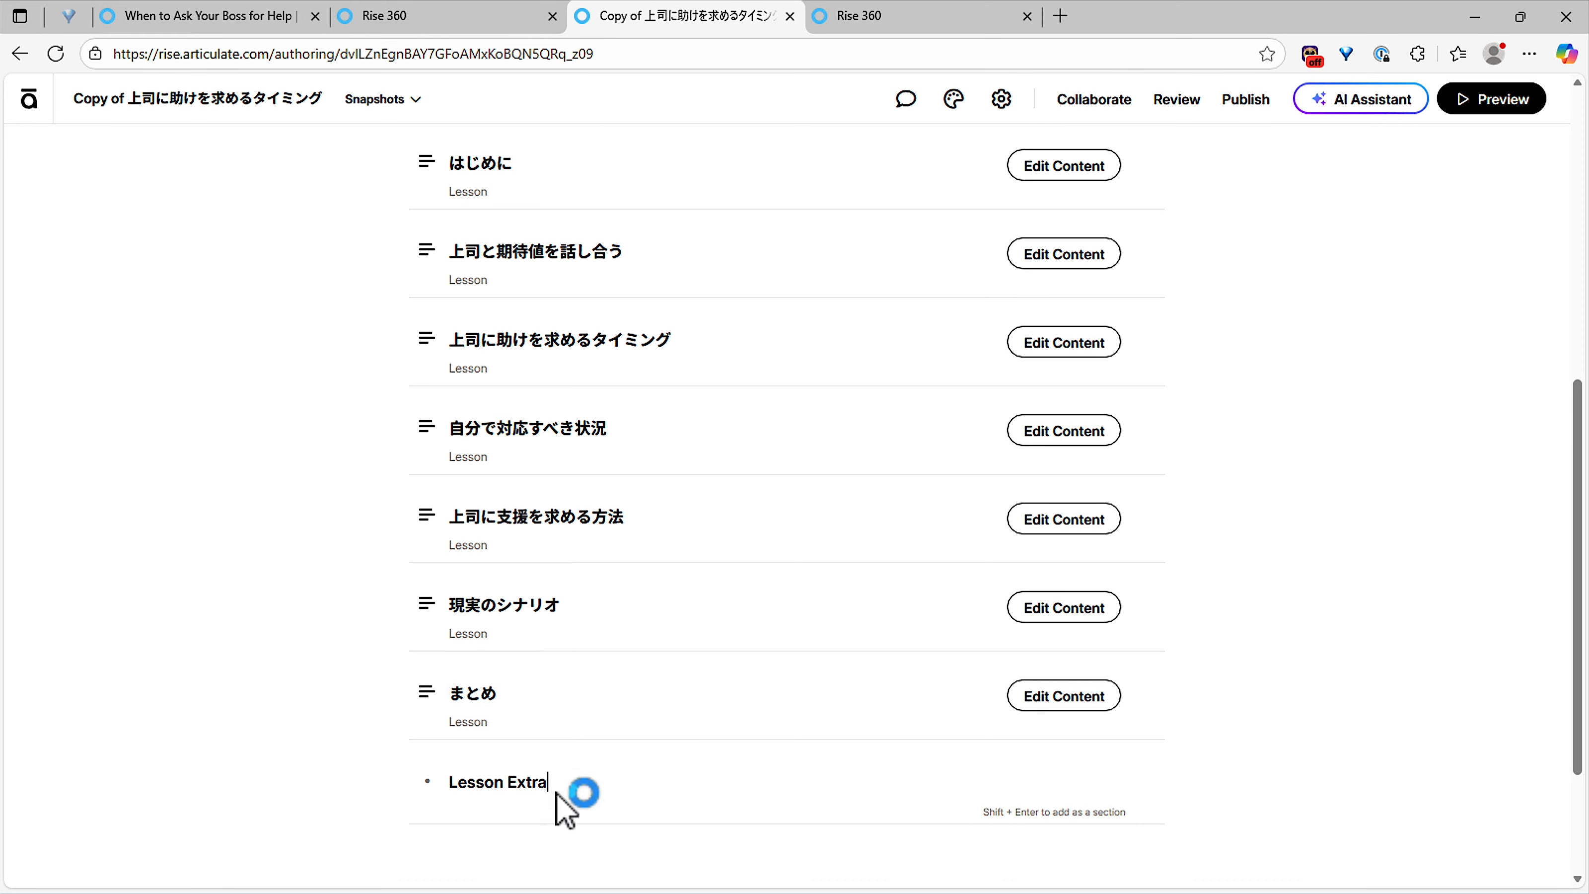
{"action": "key", "text": "Return"}
Step: Make Lesson Extra a regular lesson with a heading-and-paragraph text block
{"action": "left_click", "coordinate": [1072, 506]}
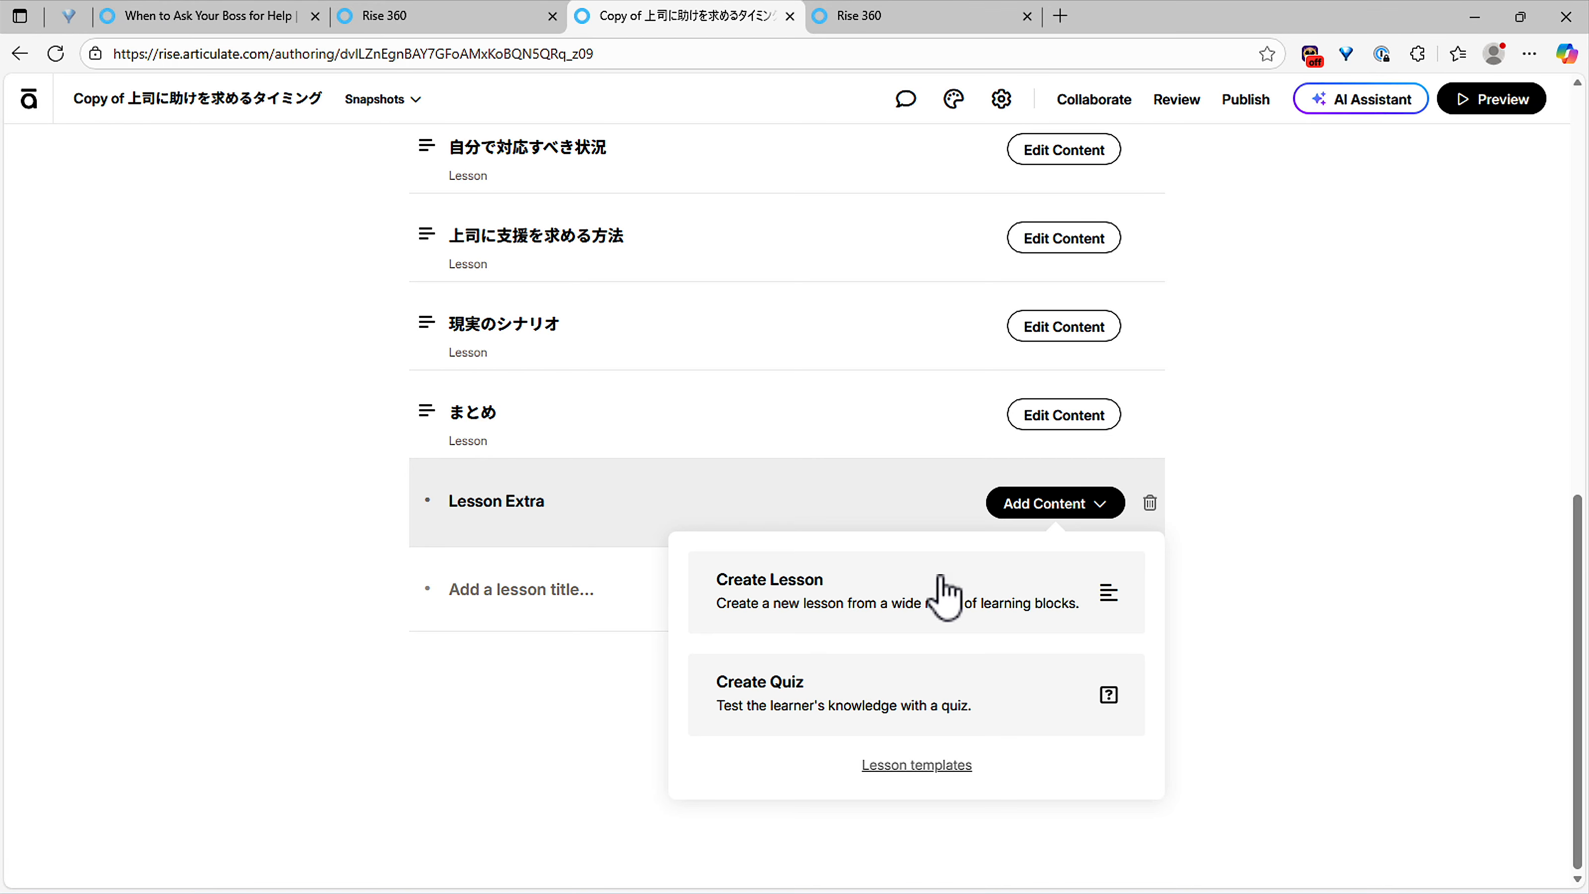
{"action": "left_click", "coordinate": [941, 582]}
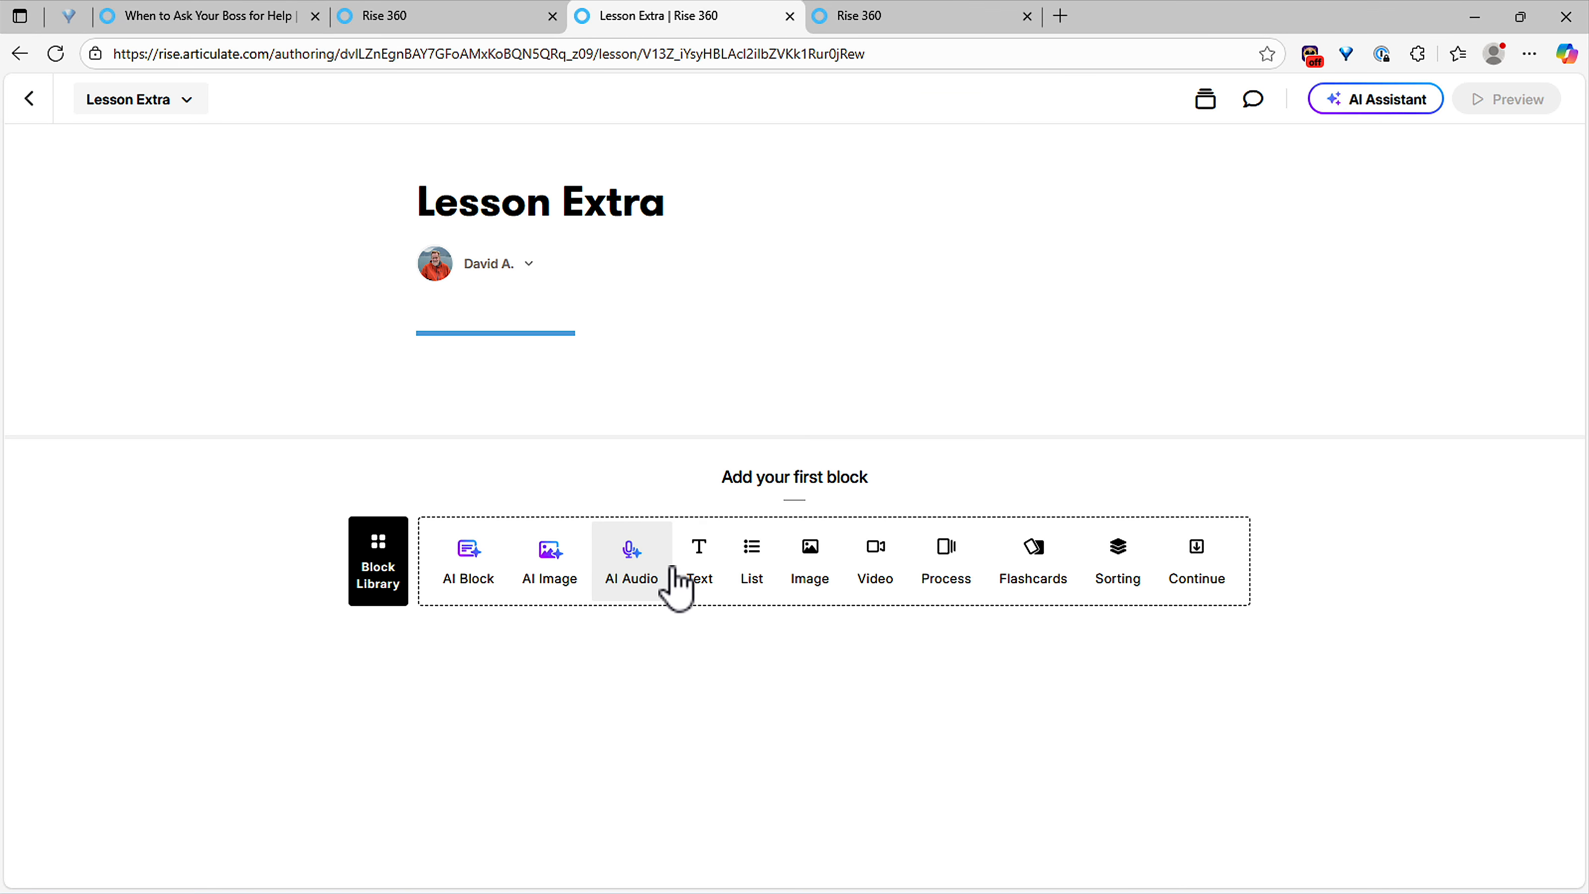
{"action": "left_click", "coordinate": [716, 566]}
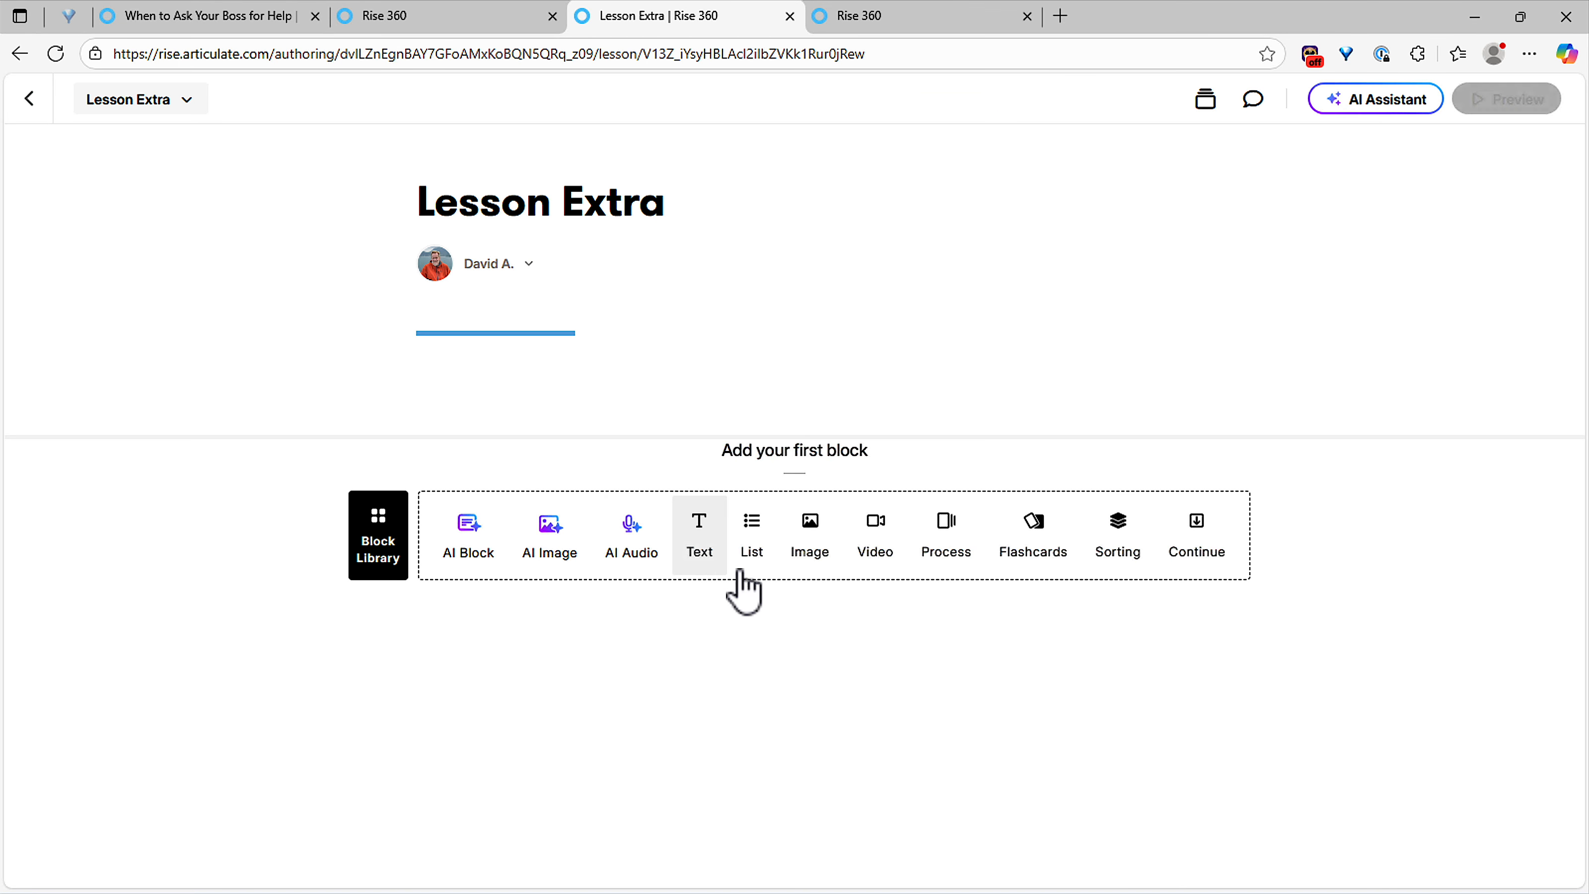
{"action": "left_click", "coordinate": [28, 100]}
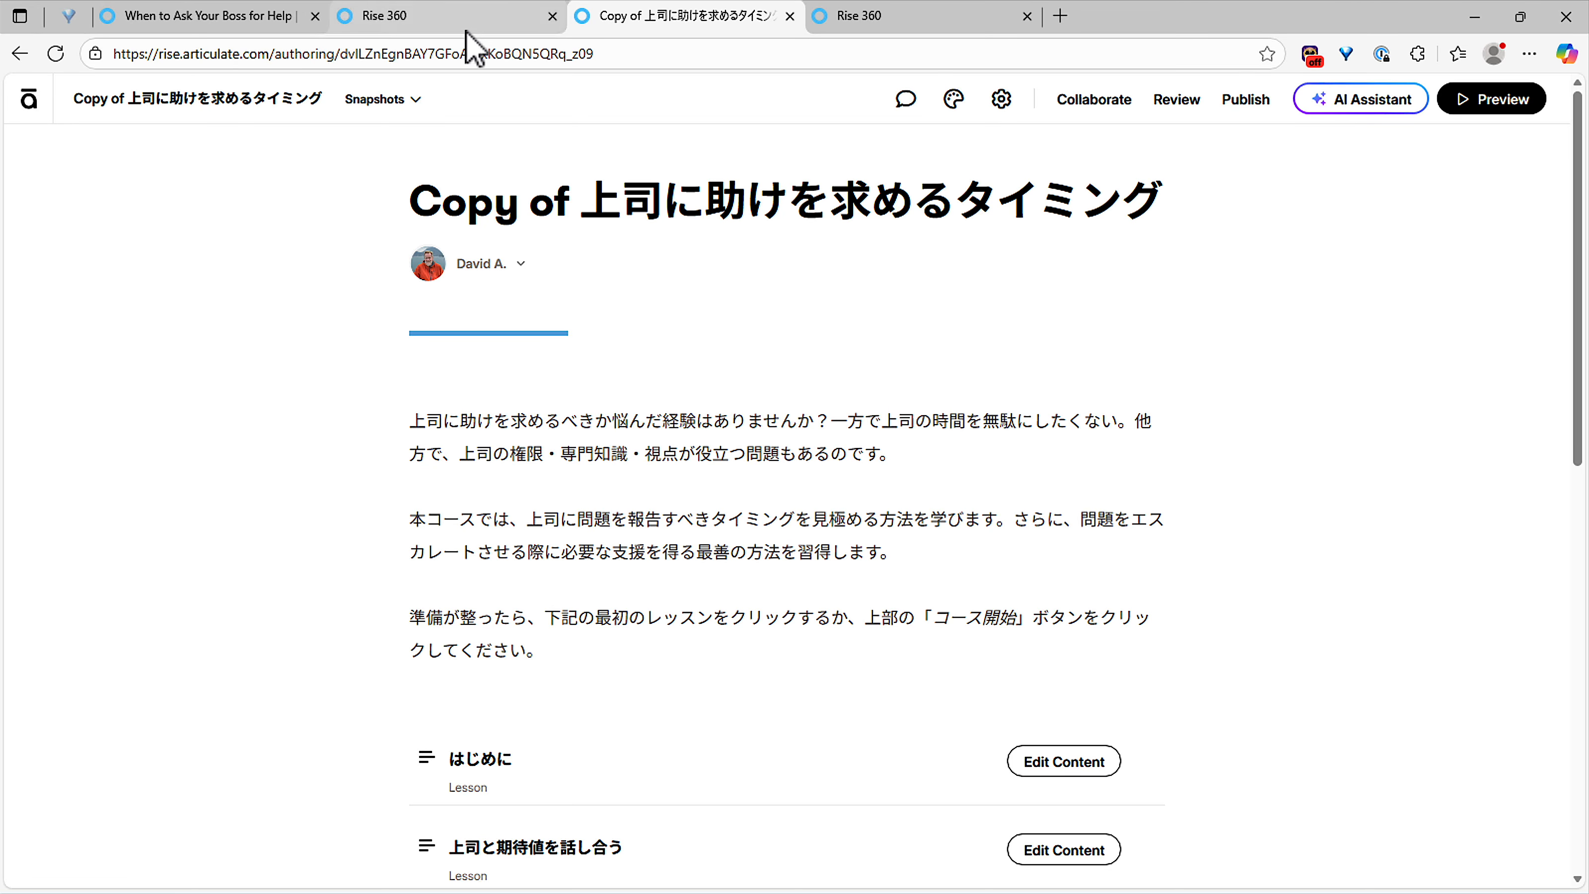
{"action": "left_click", "coordinate": [448, 24]}
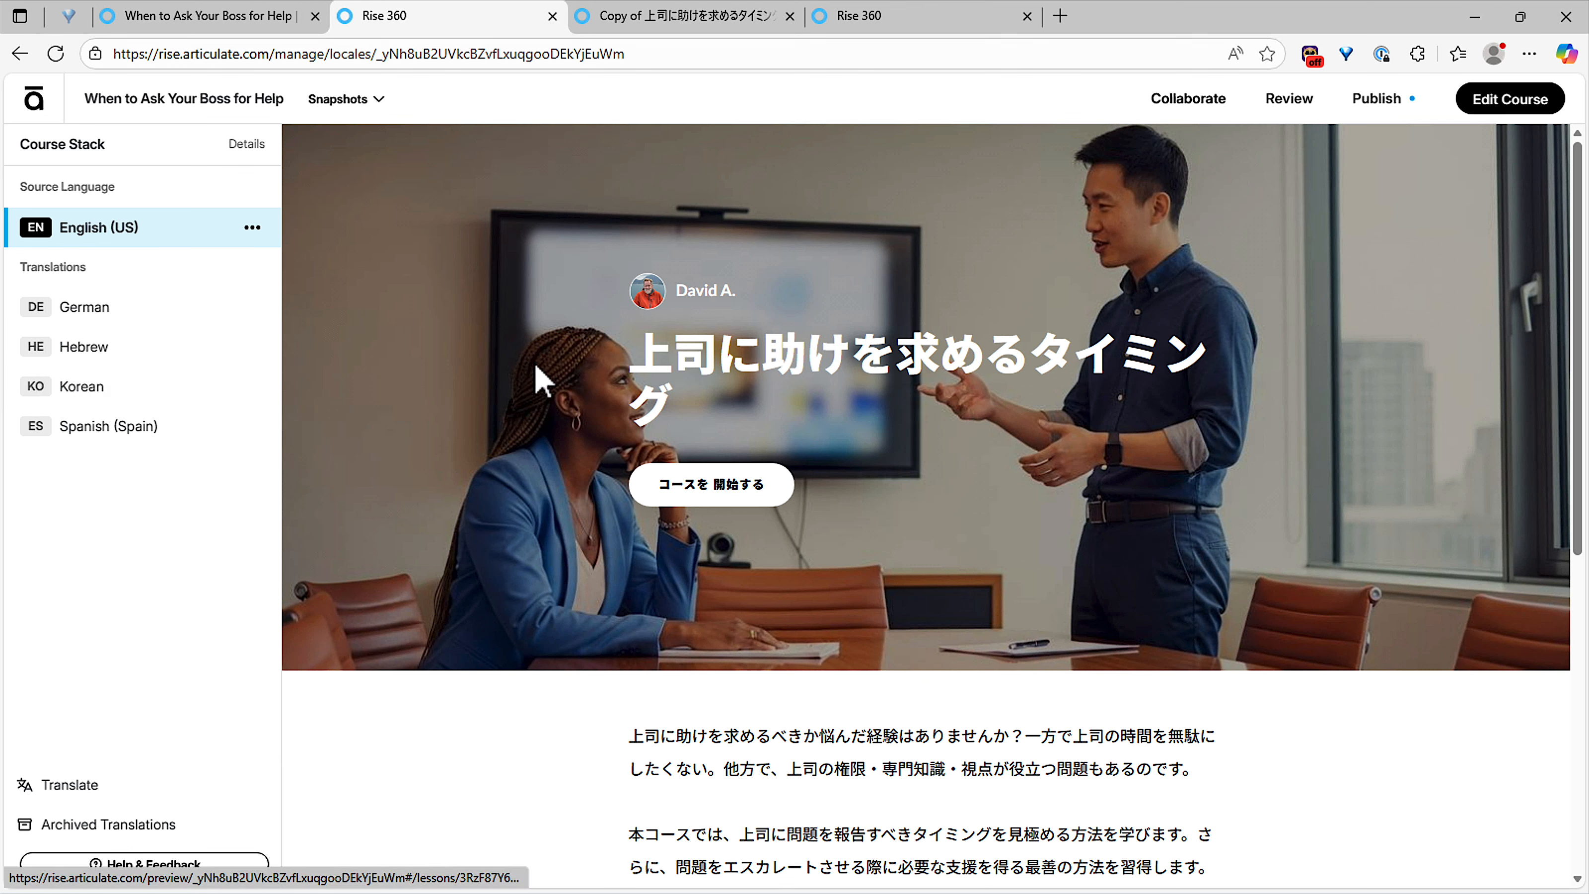
{"action": "left_click", "coordinate": [253, 307]}
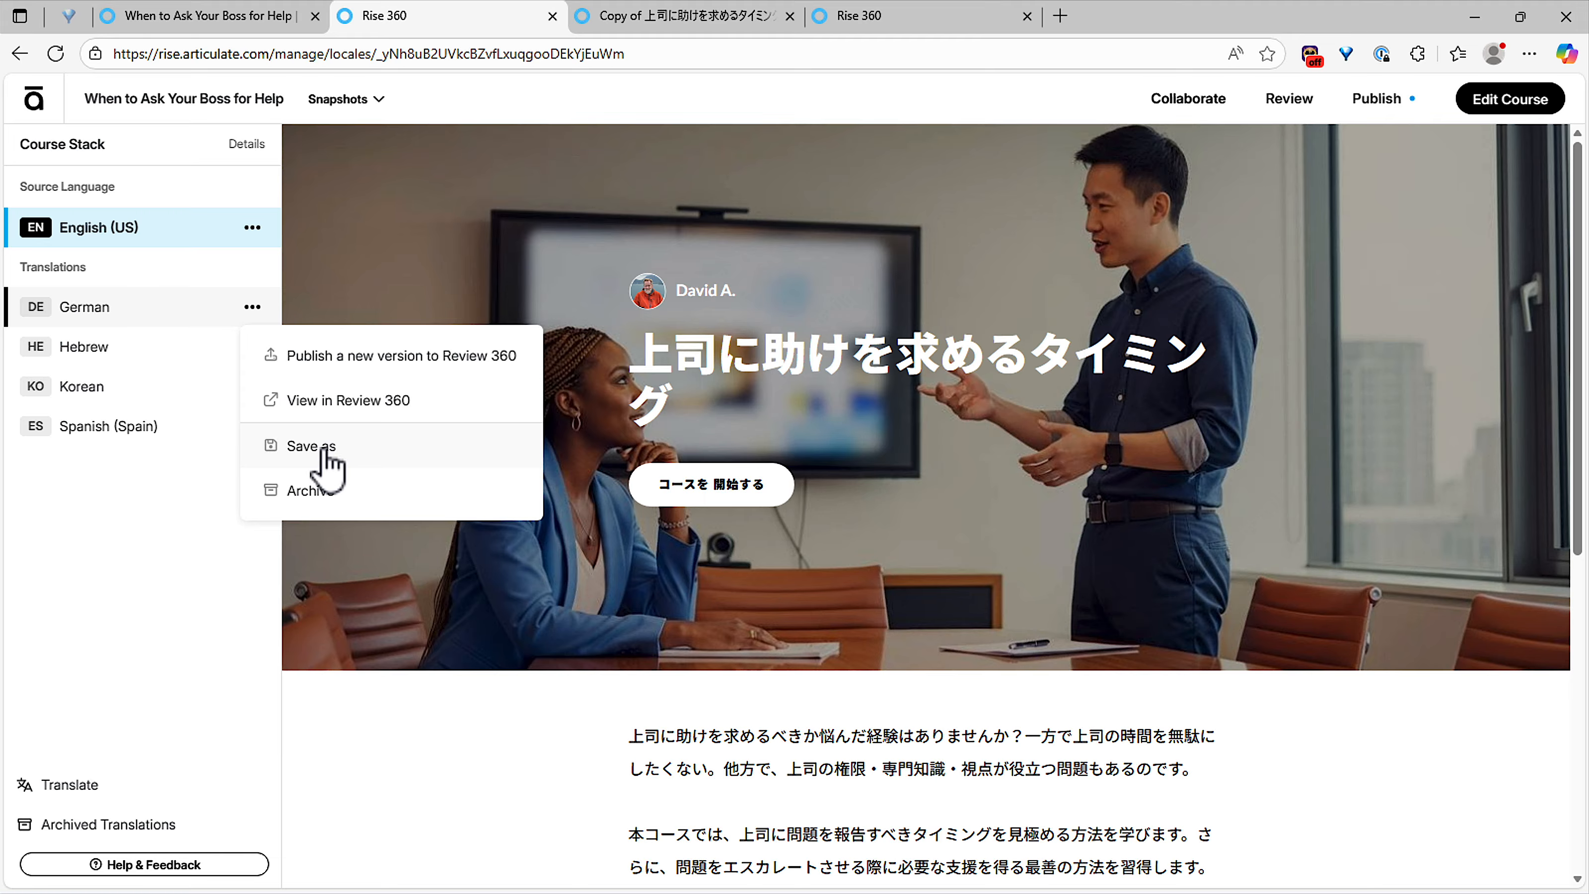
{"action": "left_click", "coordinate": [382, 733]}
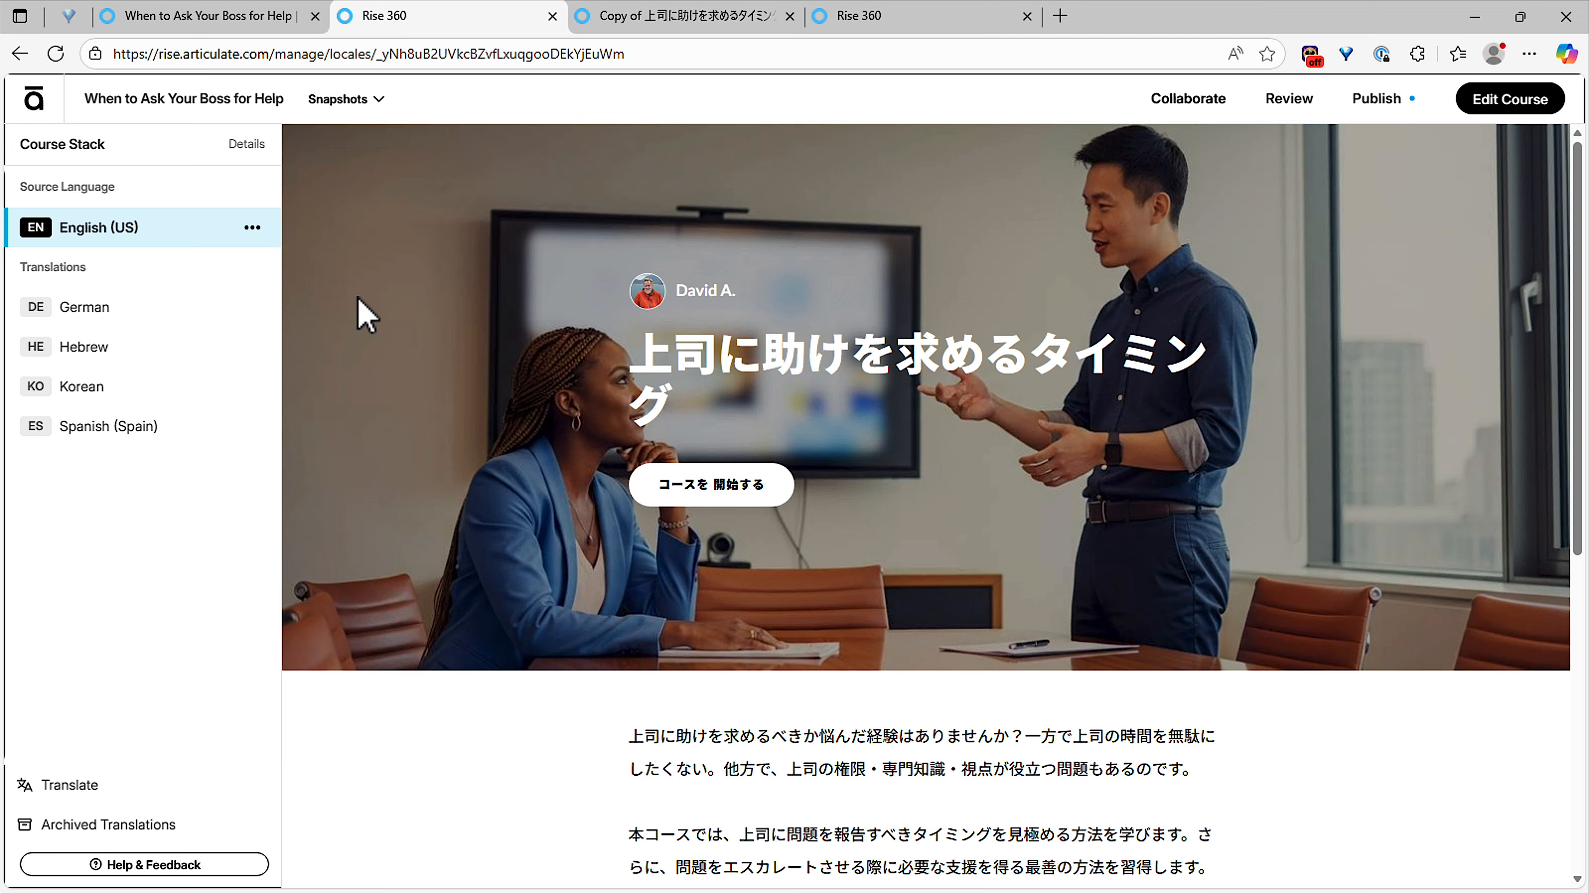
Step: Save a new course snapshot named 'upd' and confirm it in the snapshot history
{"action": "left_click", "coordinate": [374, 107]}
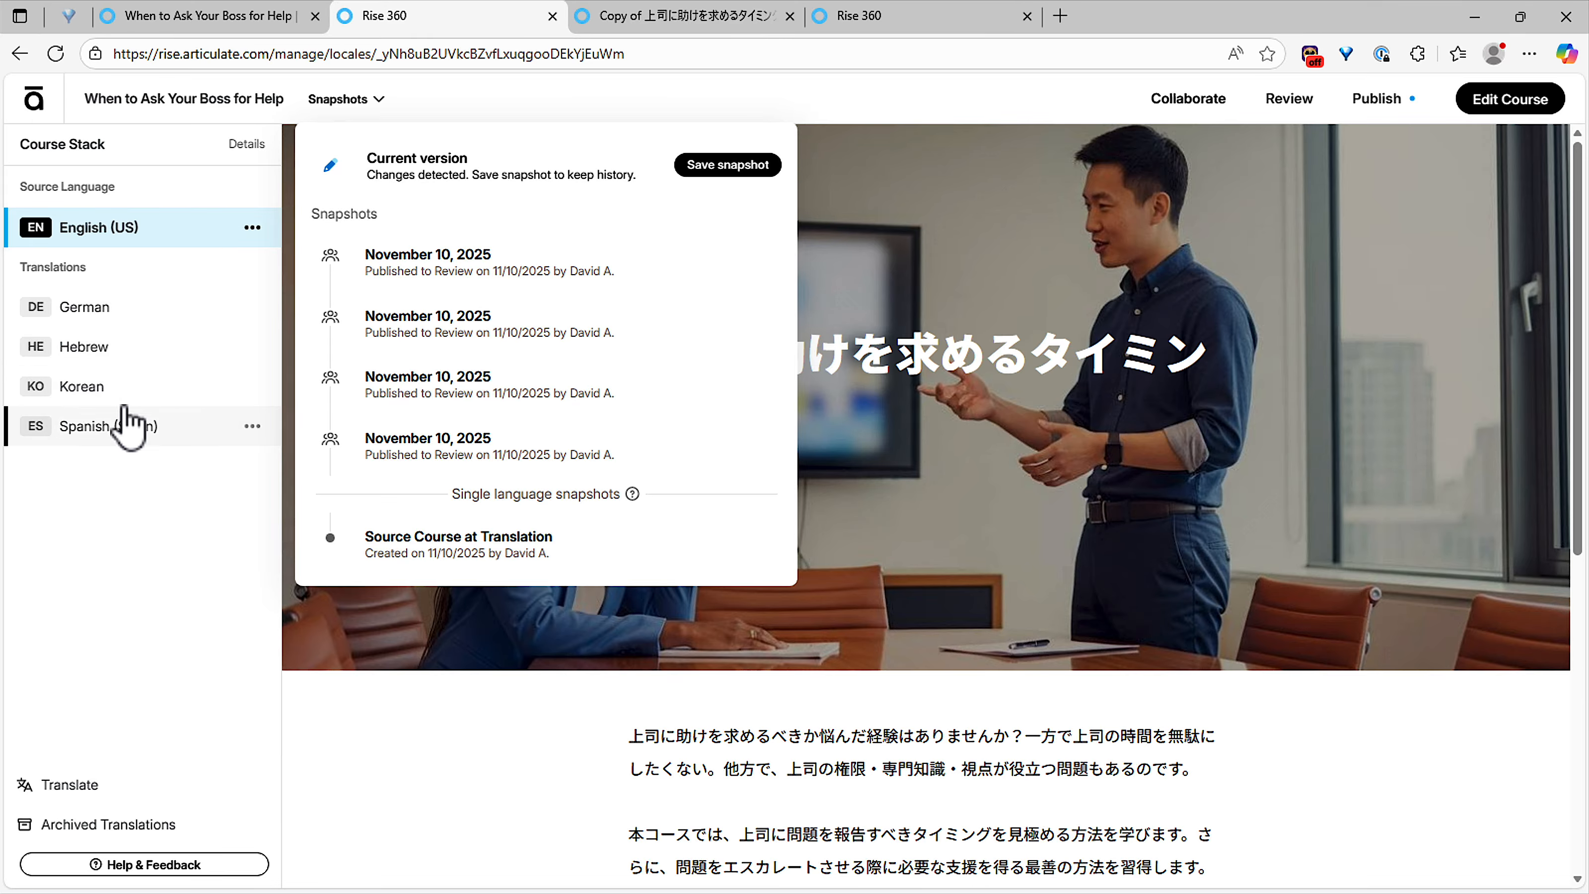
{"action": "left_click", "coordinate": [704, 173]}
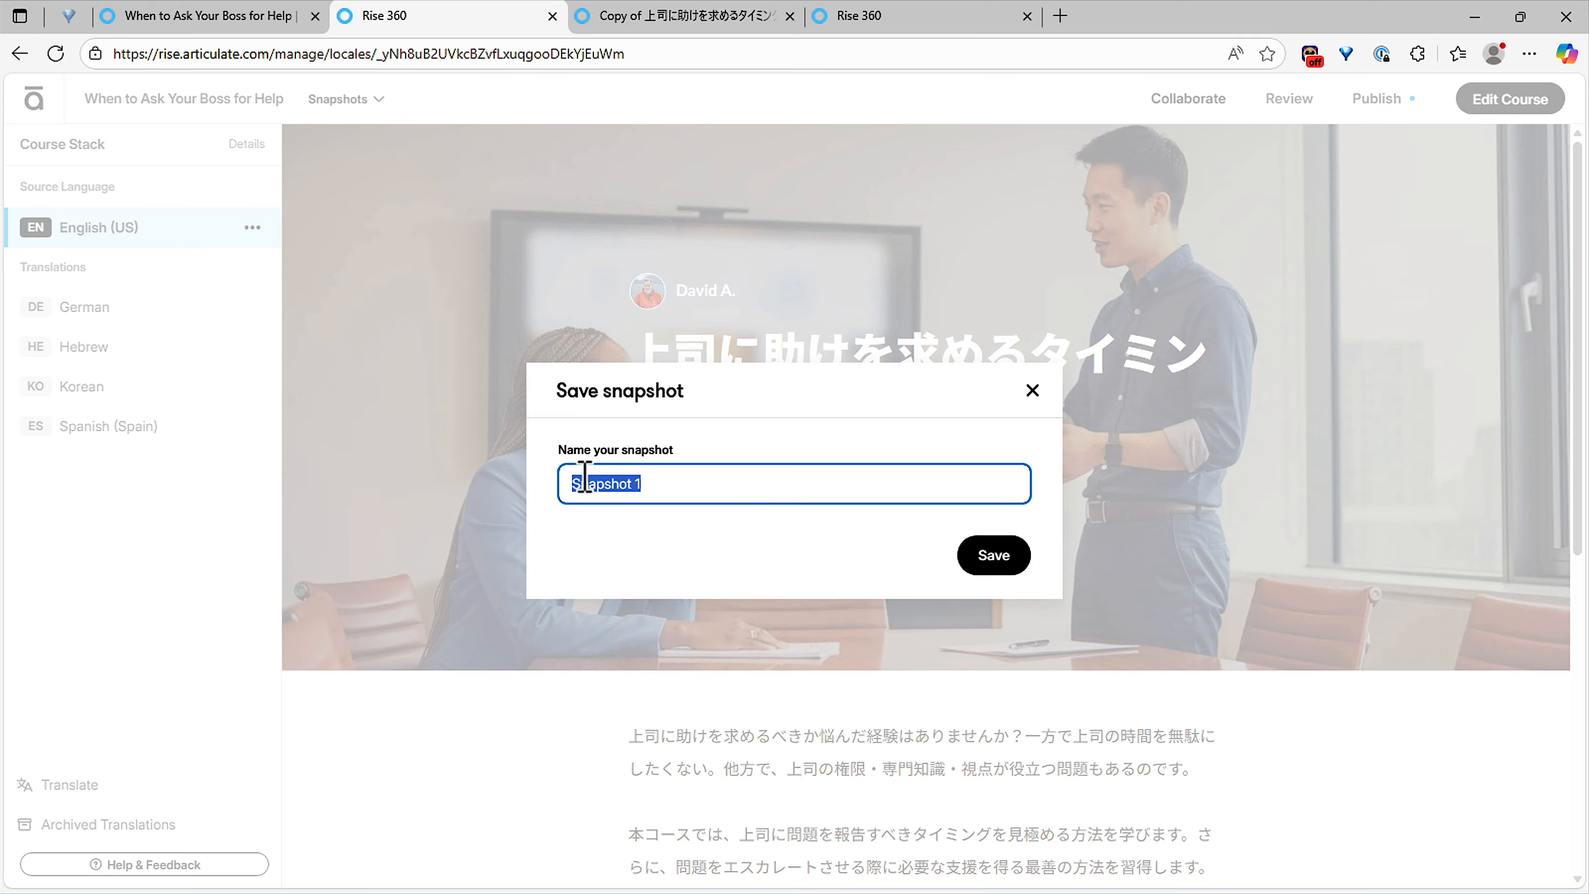
{"action": "type", "text": "updates with new accordion"}
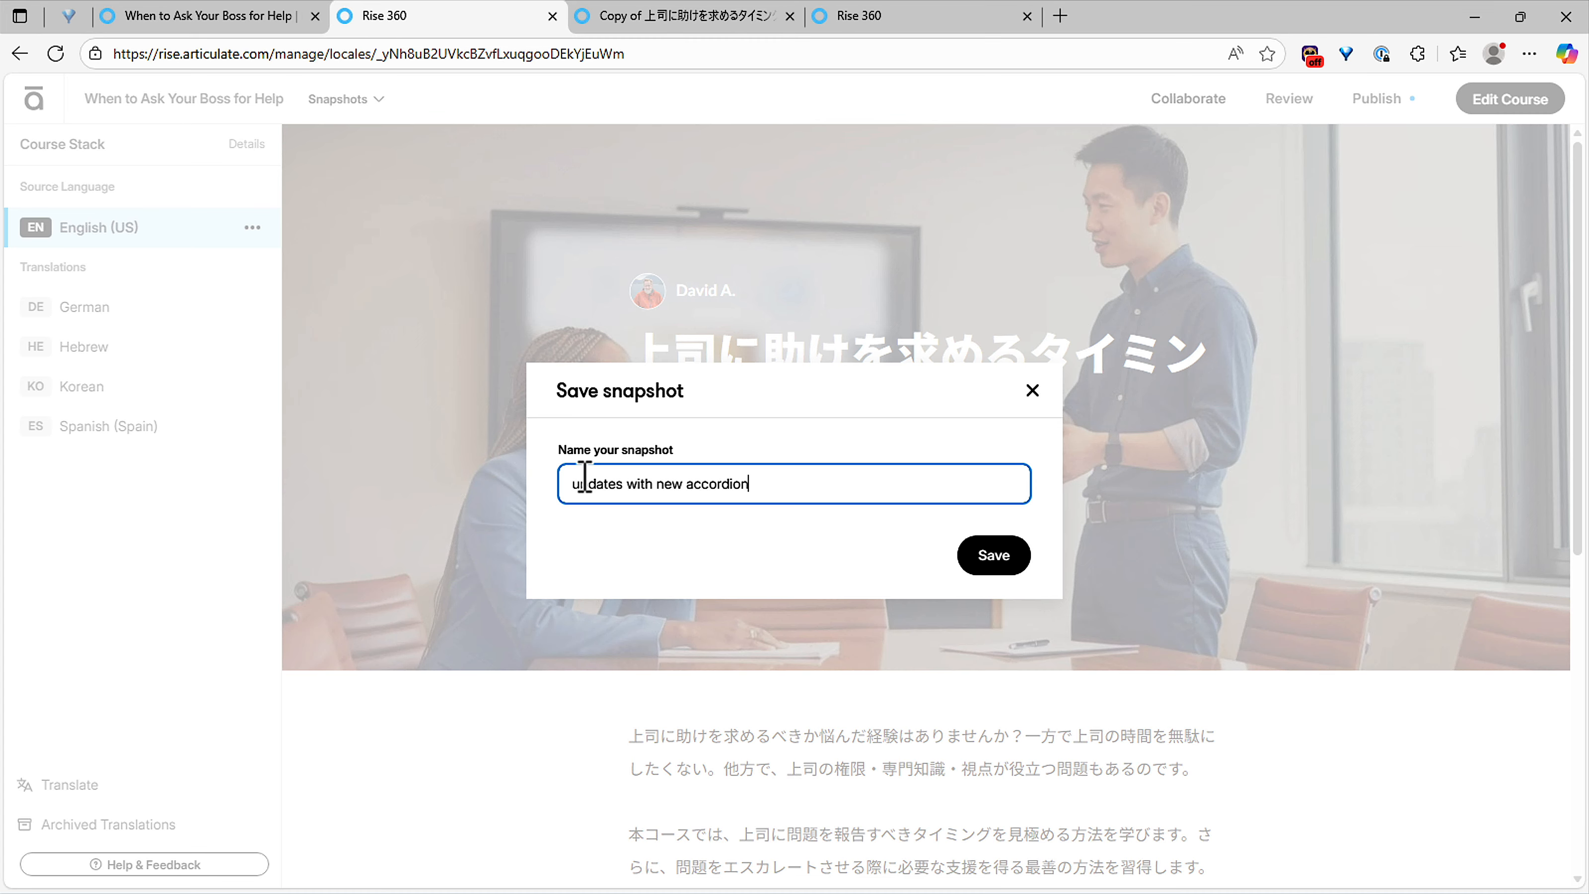
{"action": "left_click", "coordinate": [978, 560]}
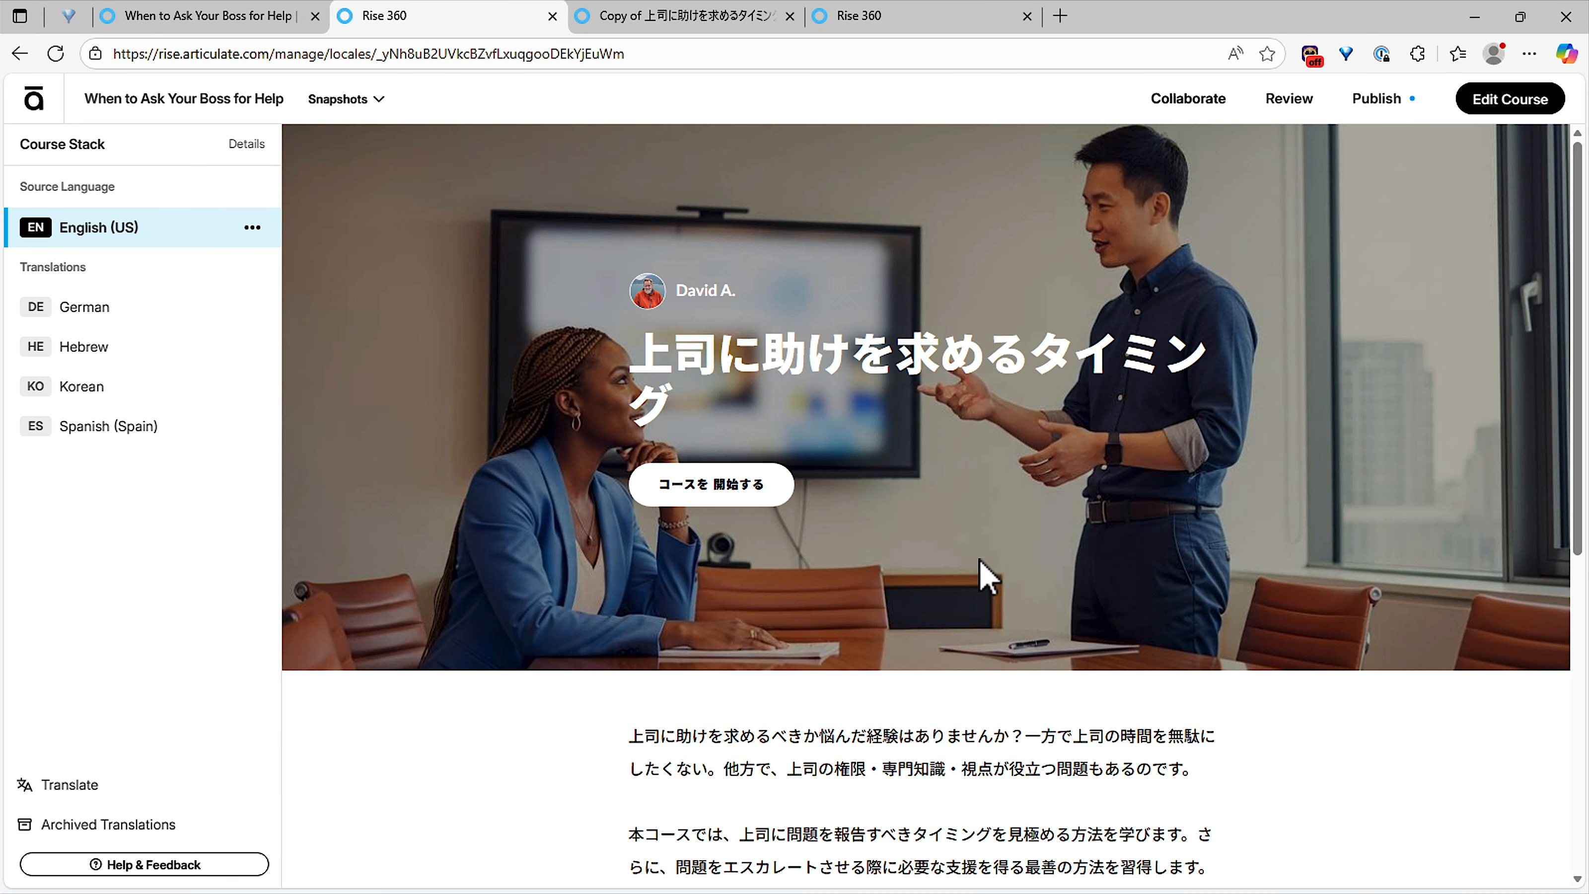
{"action": "left_click", "coordinate": [361, 98]}
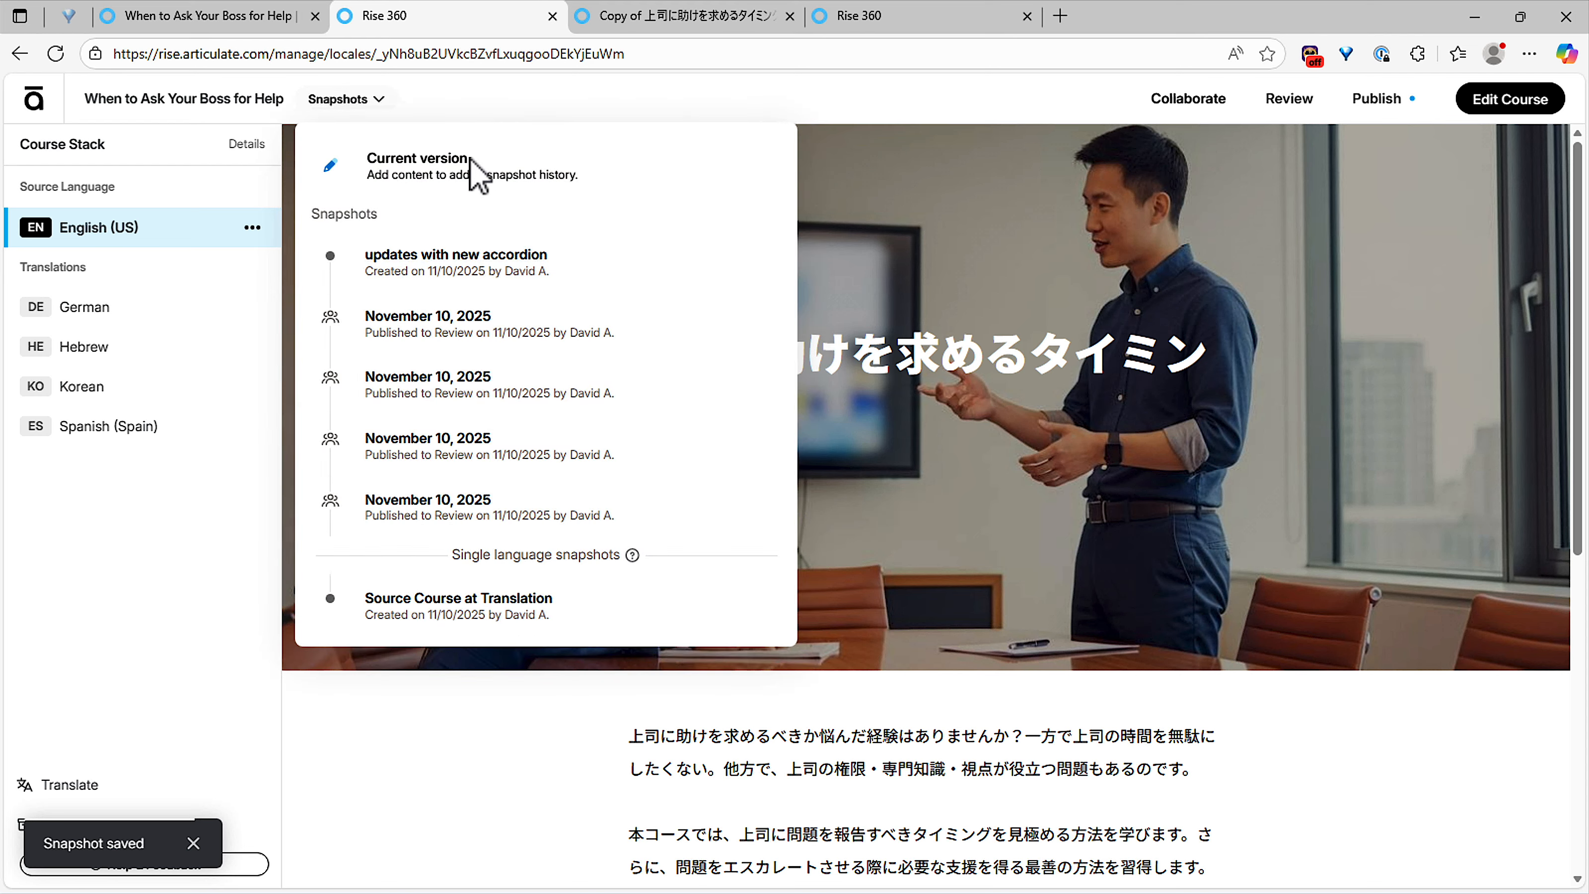
{"action": "left_click", "coordinate": [531, 100]}
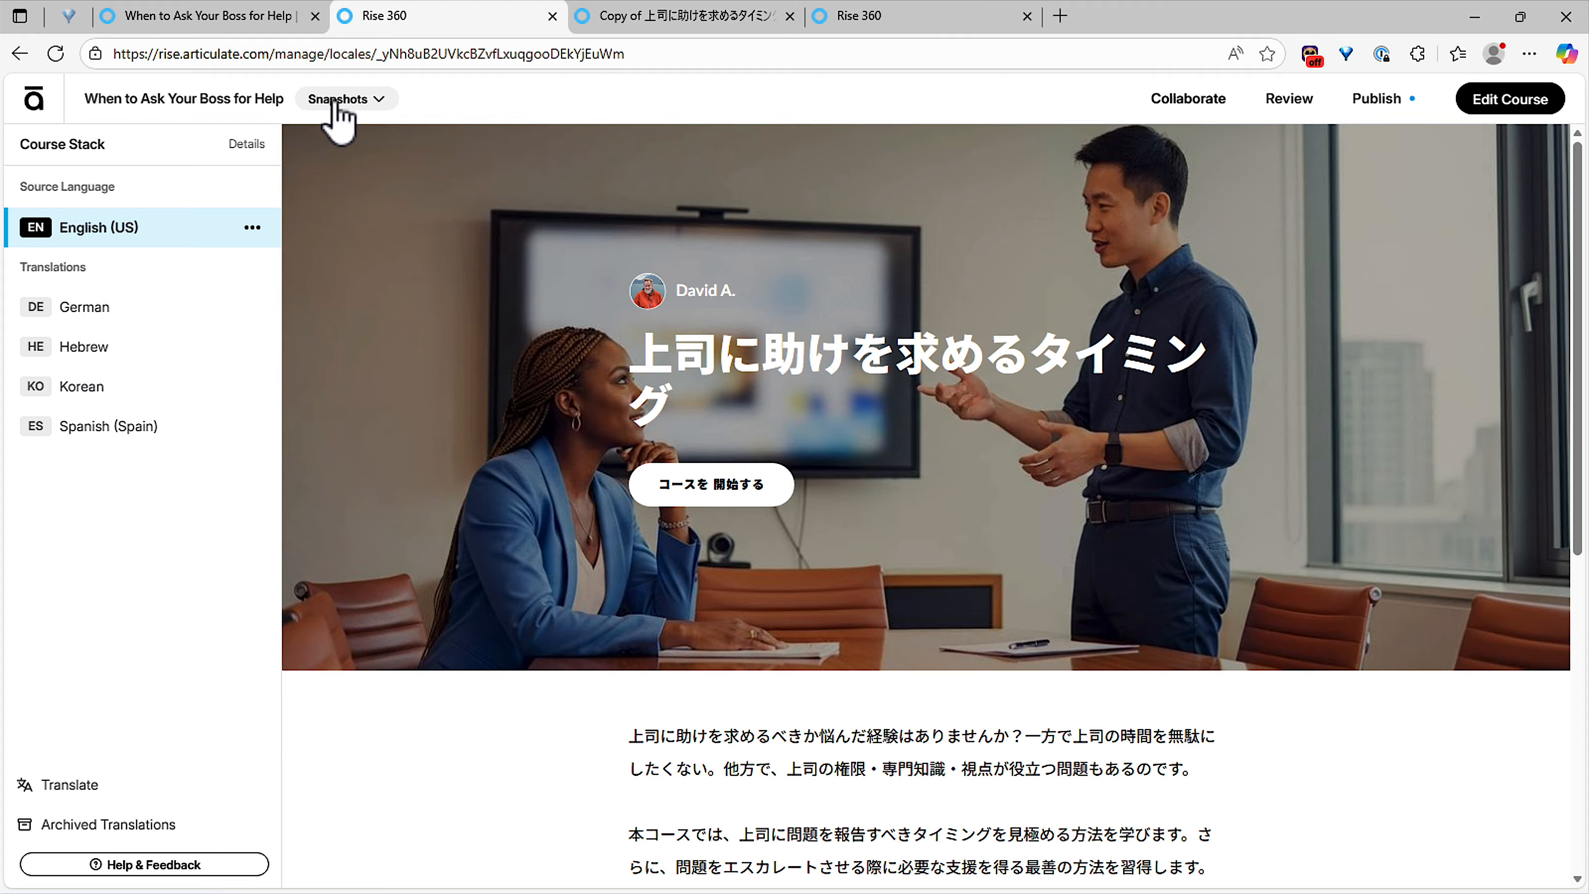
Step: Recheck the snapshot history, then open the course for editing
{"action": "left_click", "coordinate": [333, 104]}
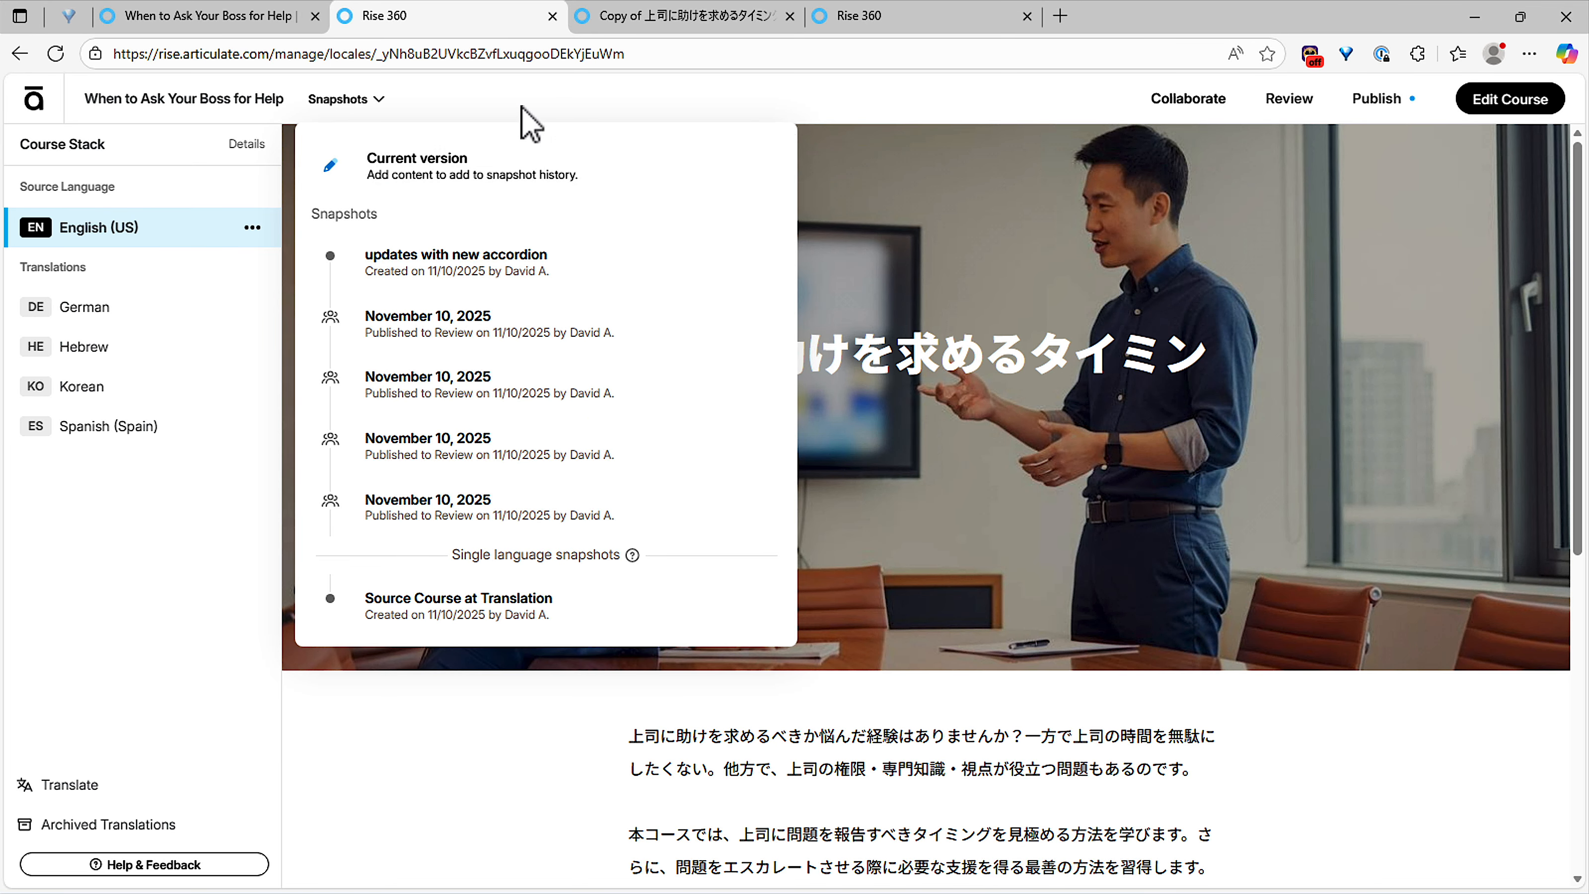
{"action": "left_click", "coordinate": [529, 121]}
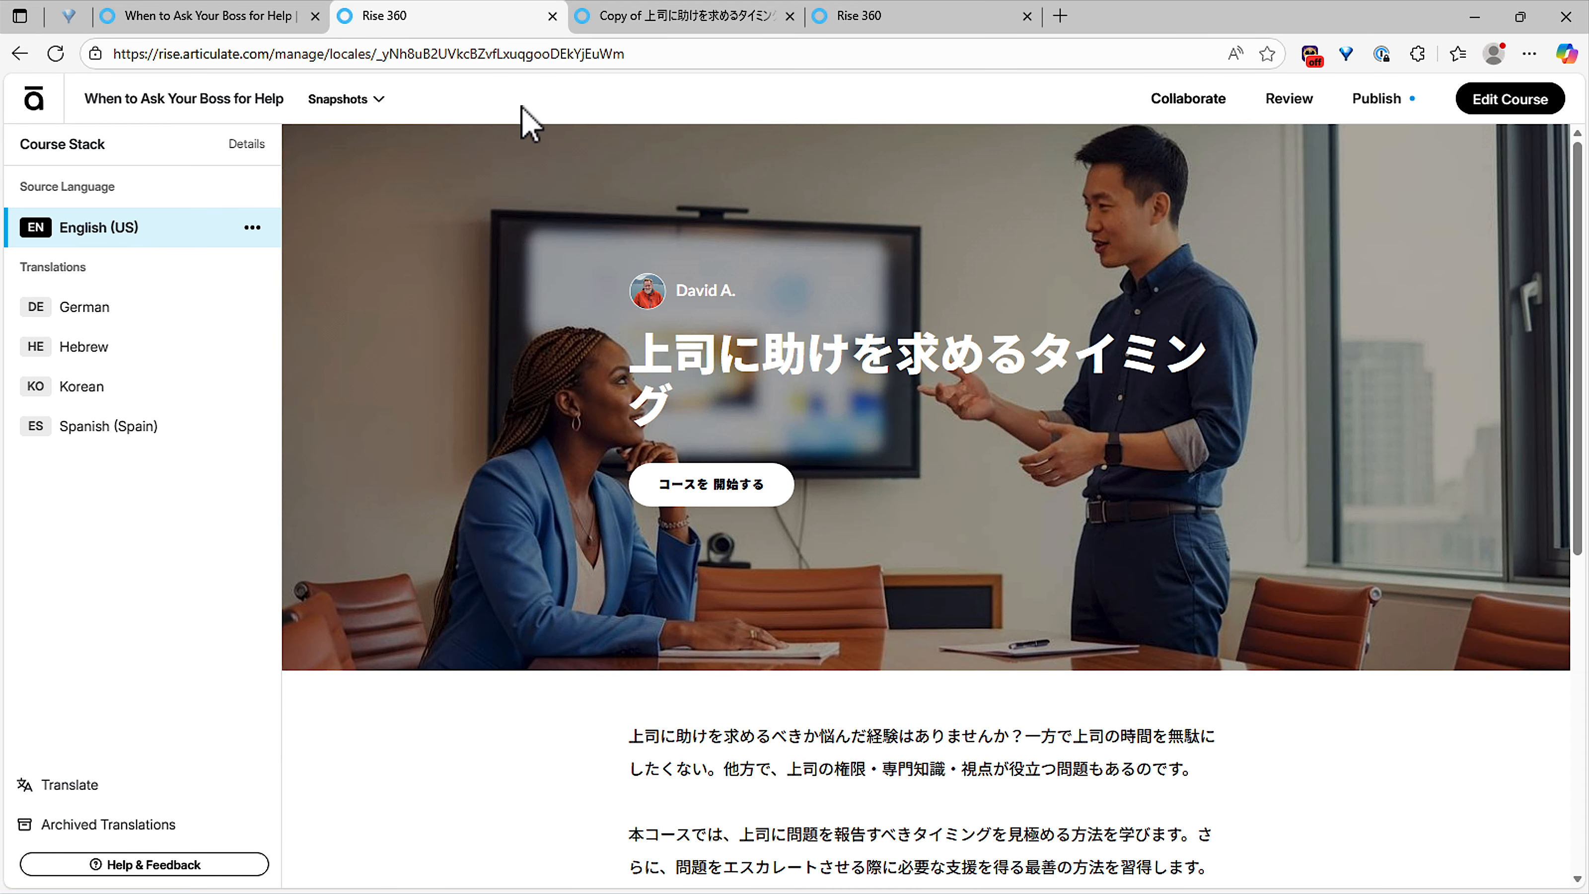
{"action": "left_click", "coordinate": [1496, 102]}
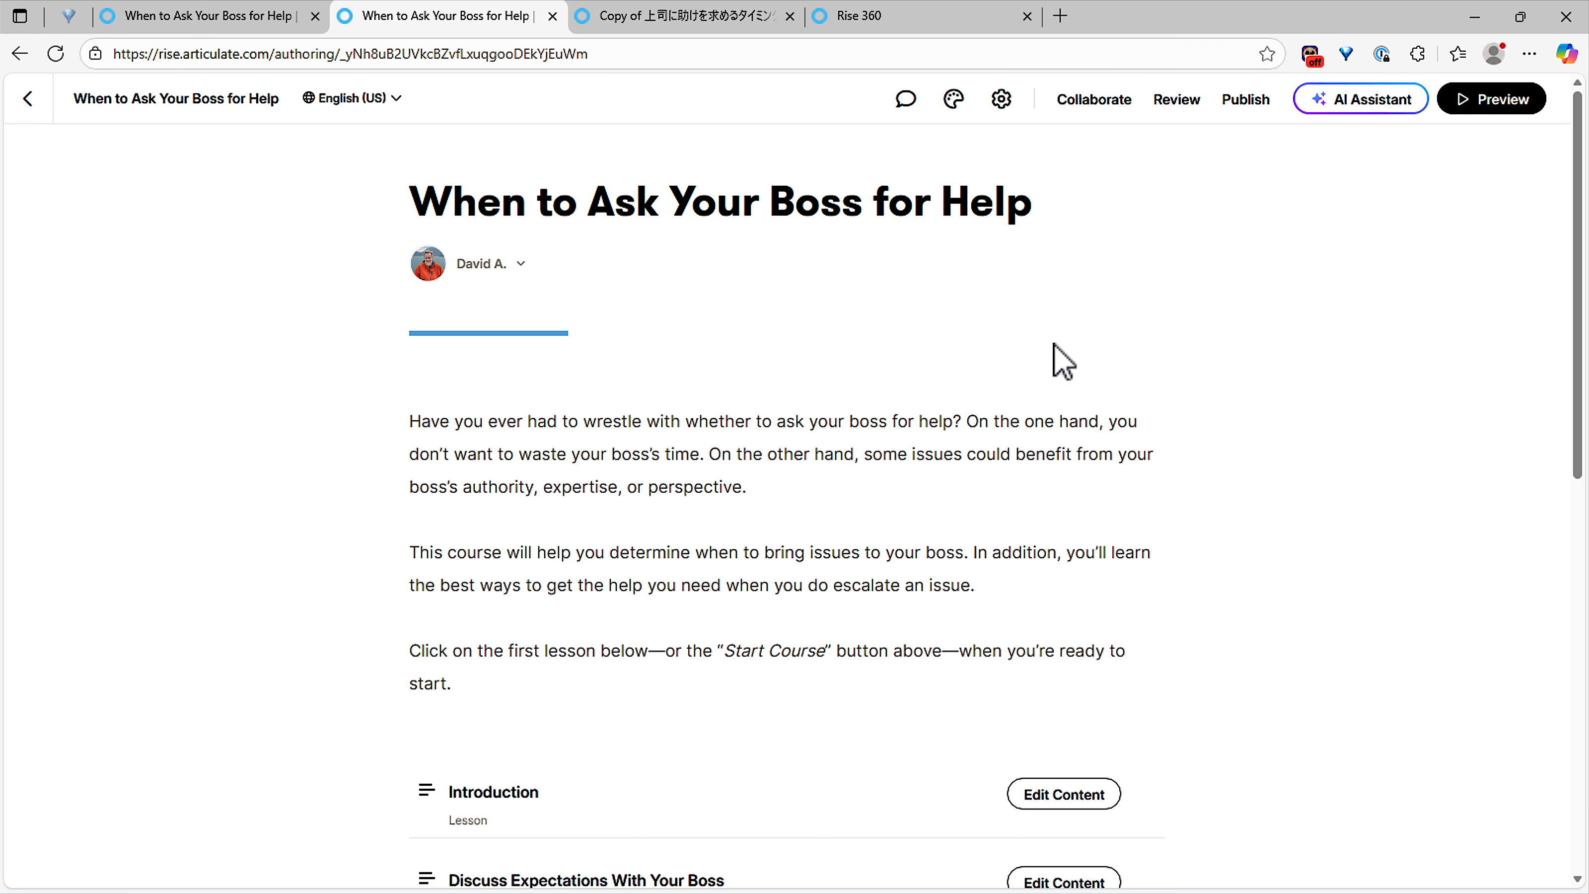
Step: Open the Introduction lesson for editing and scroll through its content
{"action": "scroll", "coordinate": [674, 604], "scroll_direction": "down", "scroll_amount": 4}
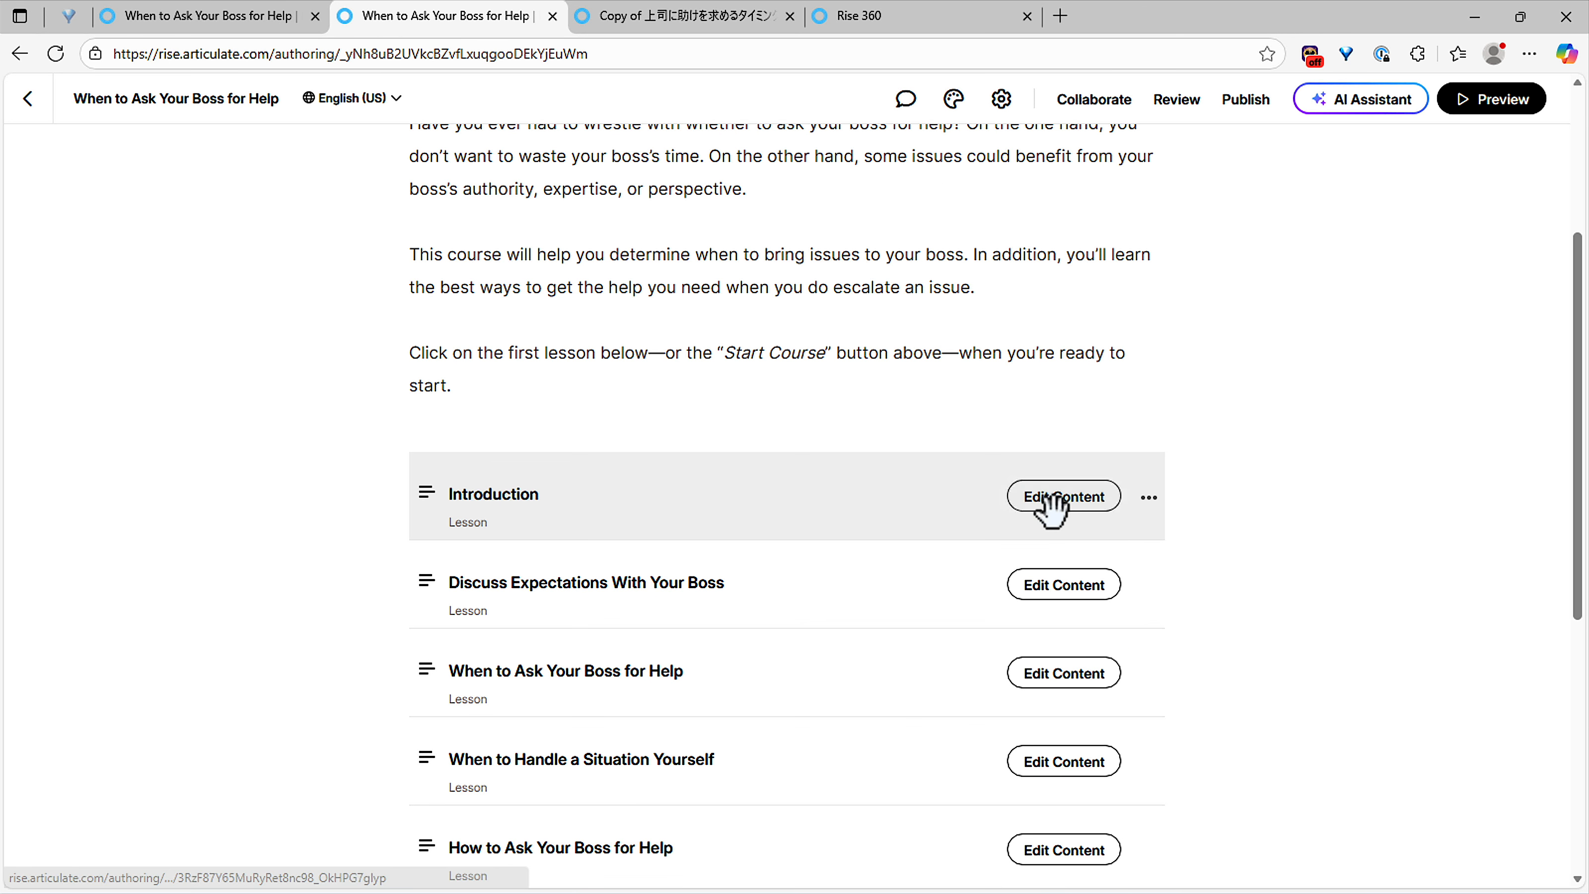
{"action": "left_click", "coordinate": [1054, 500]}
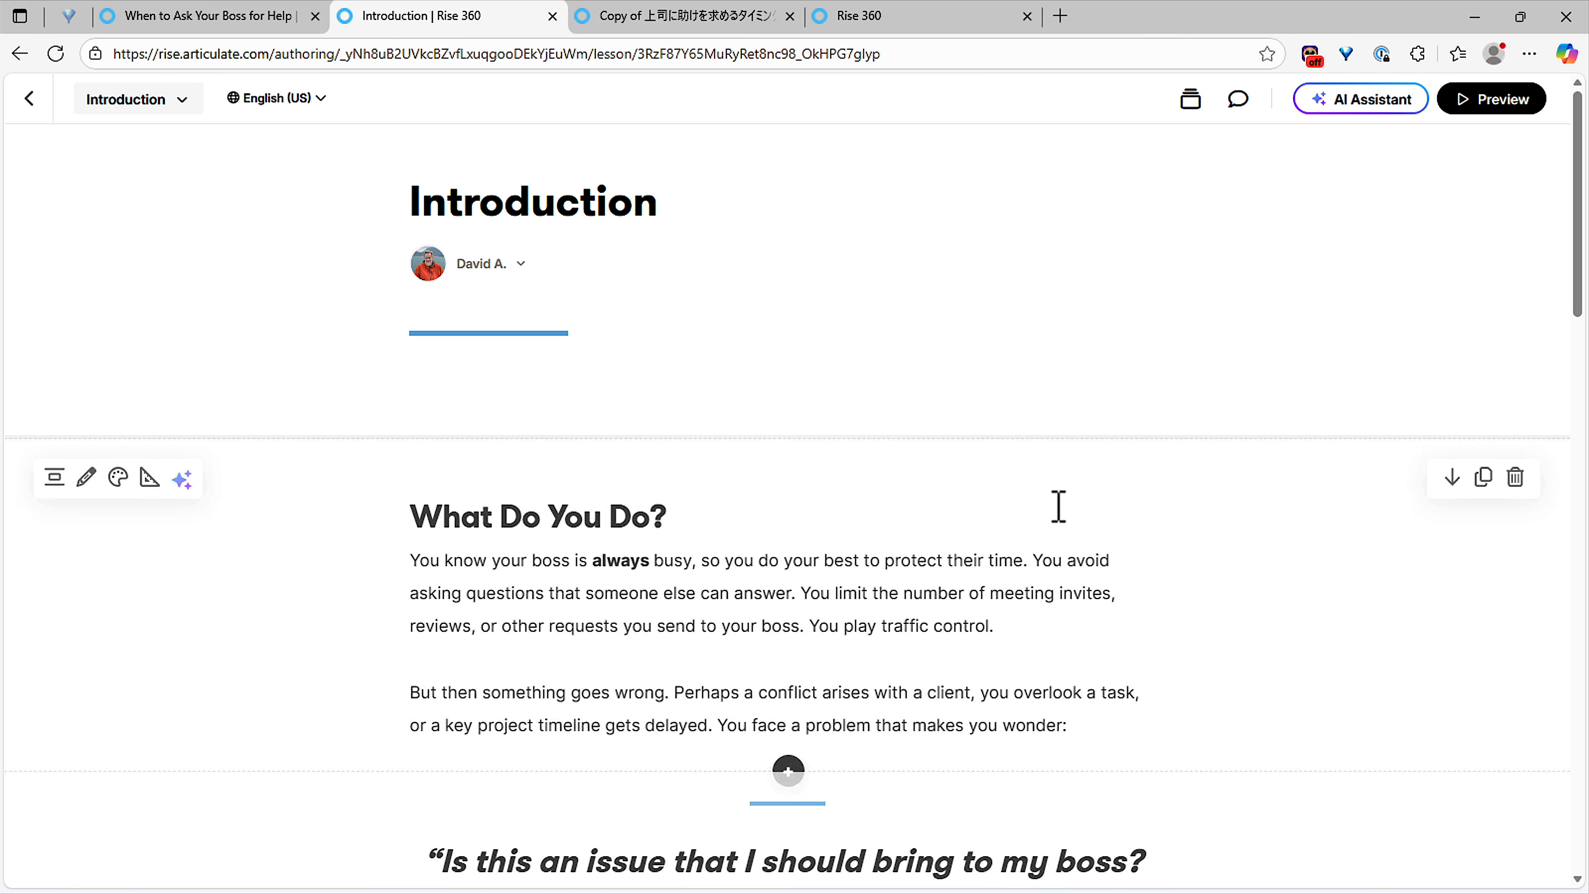
{"action": "scroll", "coordinate": [1057, 514], "scroll_direction": "down", "scroll_amount": 15}
{"action": "scroll", "coordinate": [1053, 501], "scroll_direction": "up", "scroll_amount": 15}
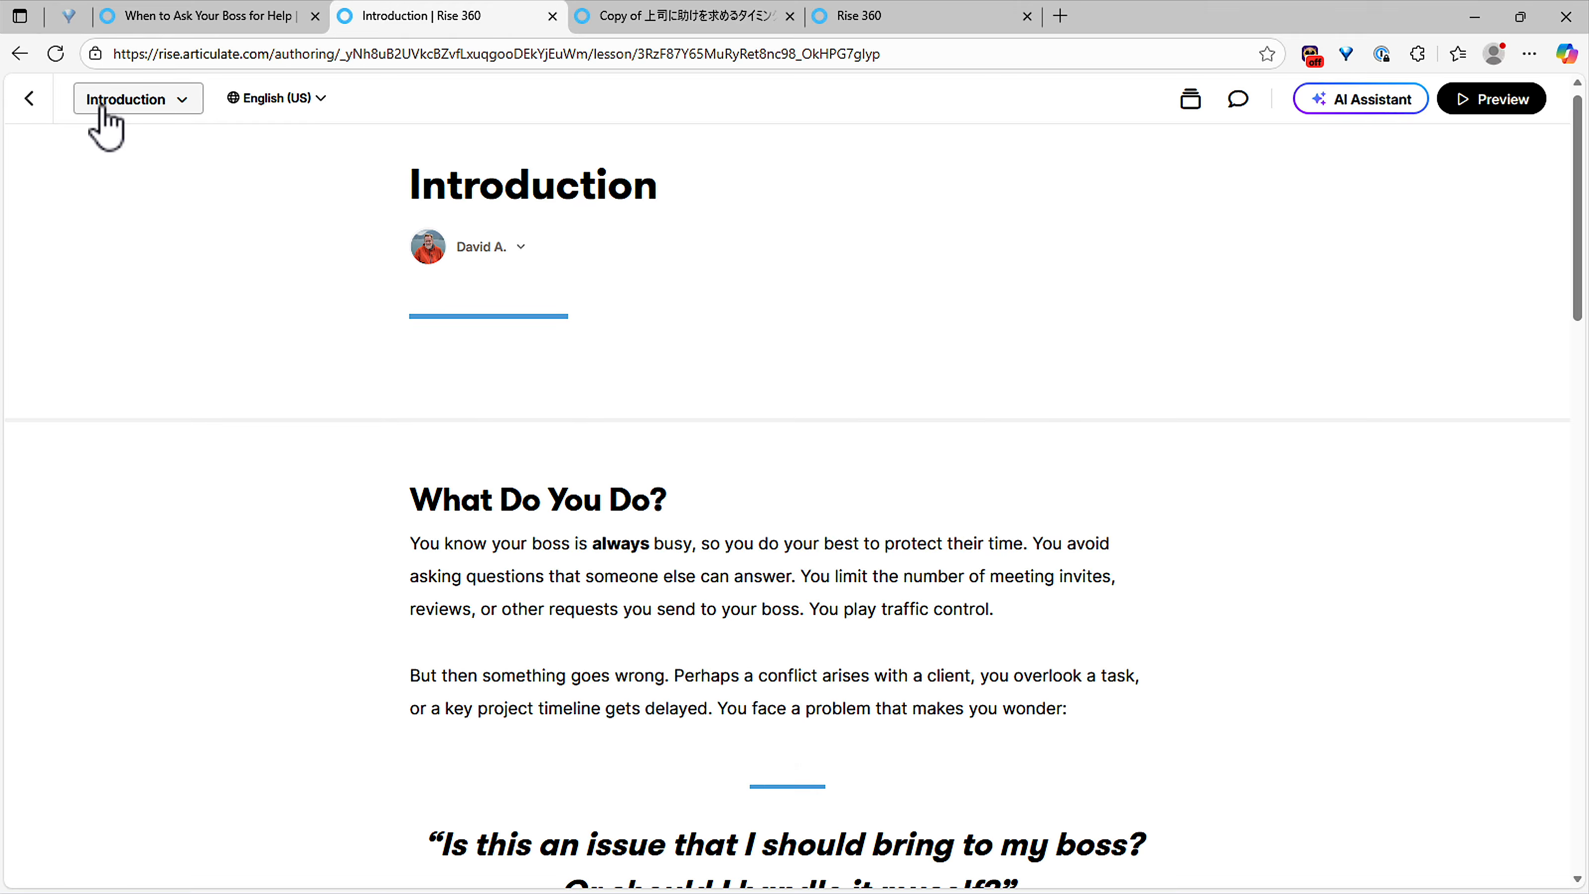
Step: Browse the Discuss Expectations With Your Boss and When to Ask Your Boss for Help lessons
{"action": "left_click", "coordinate": [134, 103]}
{"action": "left_click", "coordinate": [172, 307]}
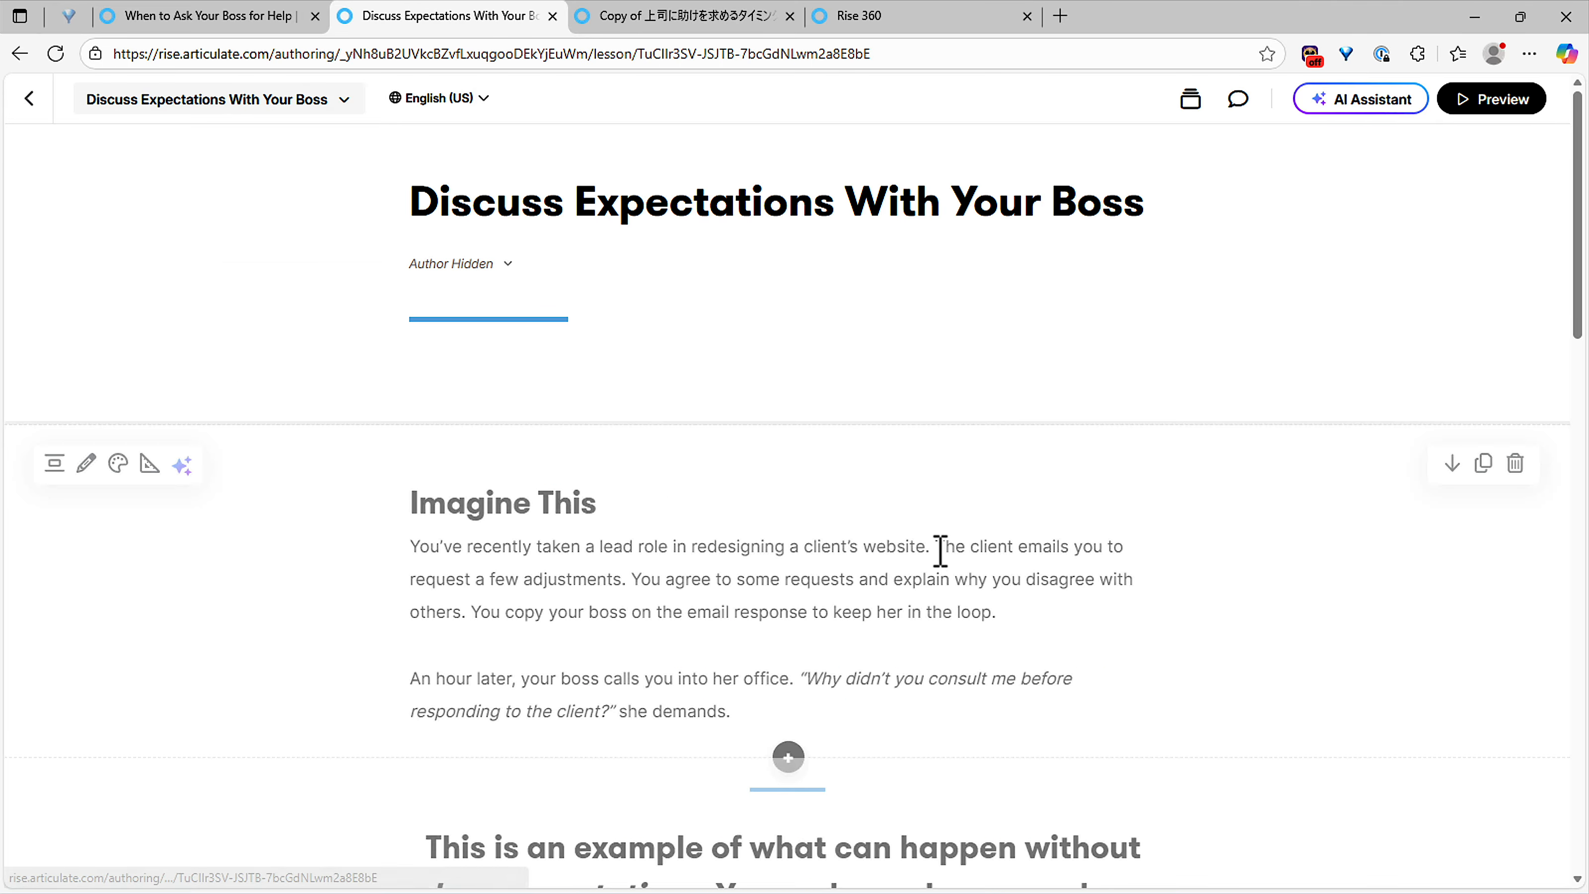
{"action": "scroll", "coordinate": [939, 551], "scroll_direction": "down", "scroll_amount": 15}
{"action": "scroll", "coordinate": [931, 546], "scroll_direction": "down", "scroll_amount": 5}
{"action": "scroll", "coordinate": [931, 543], "scroll_direction": "up", "scroll_amount": 20}
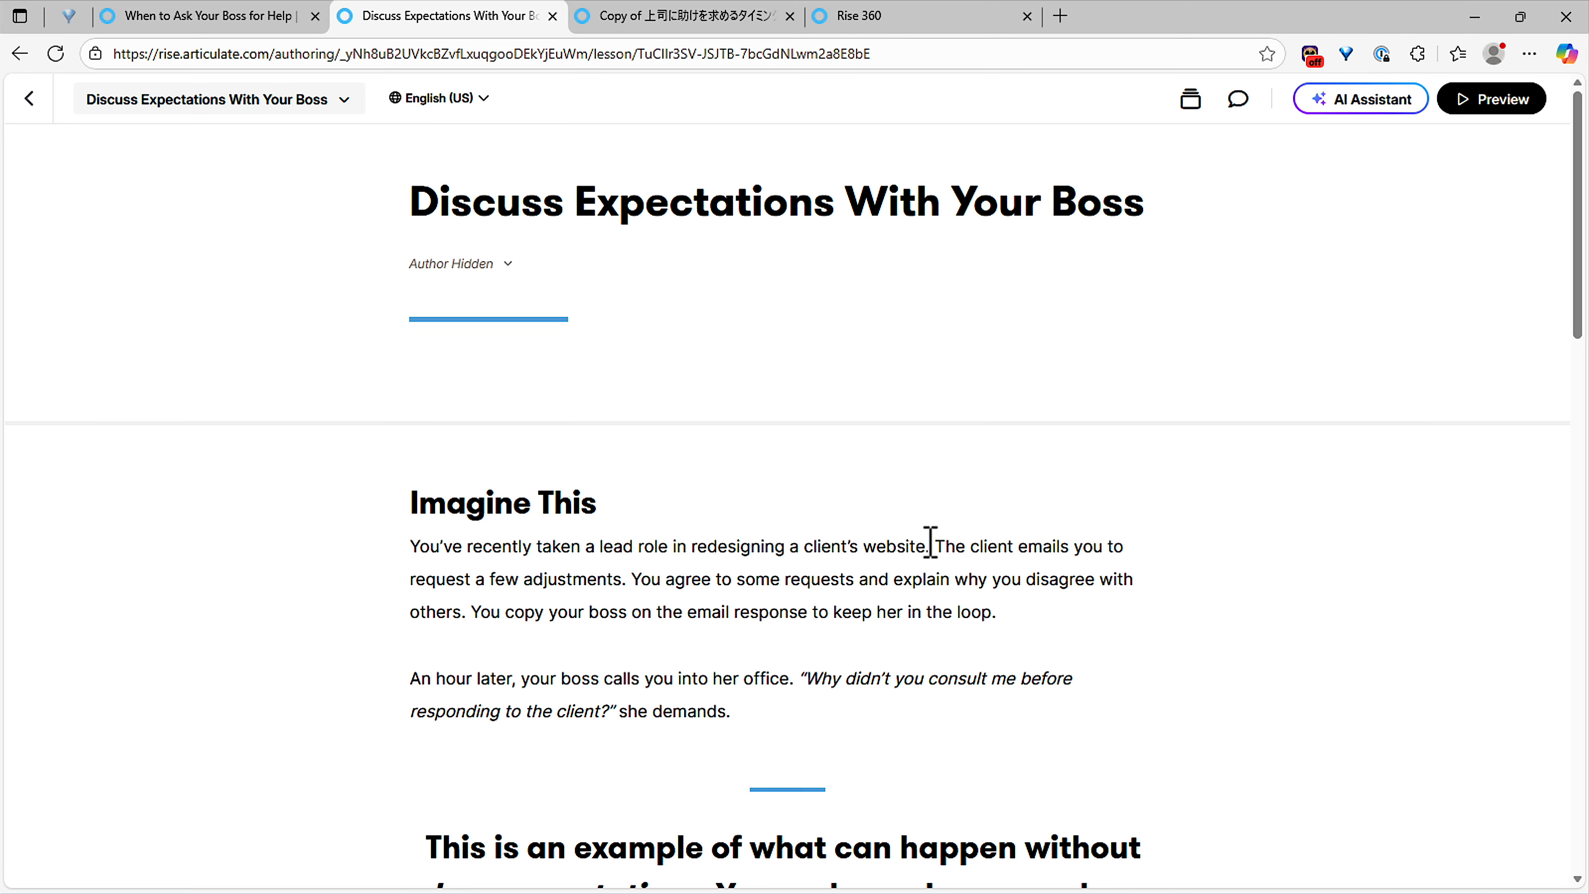
{"action": "left_click", "coordinate": [164, 114]}
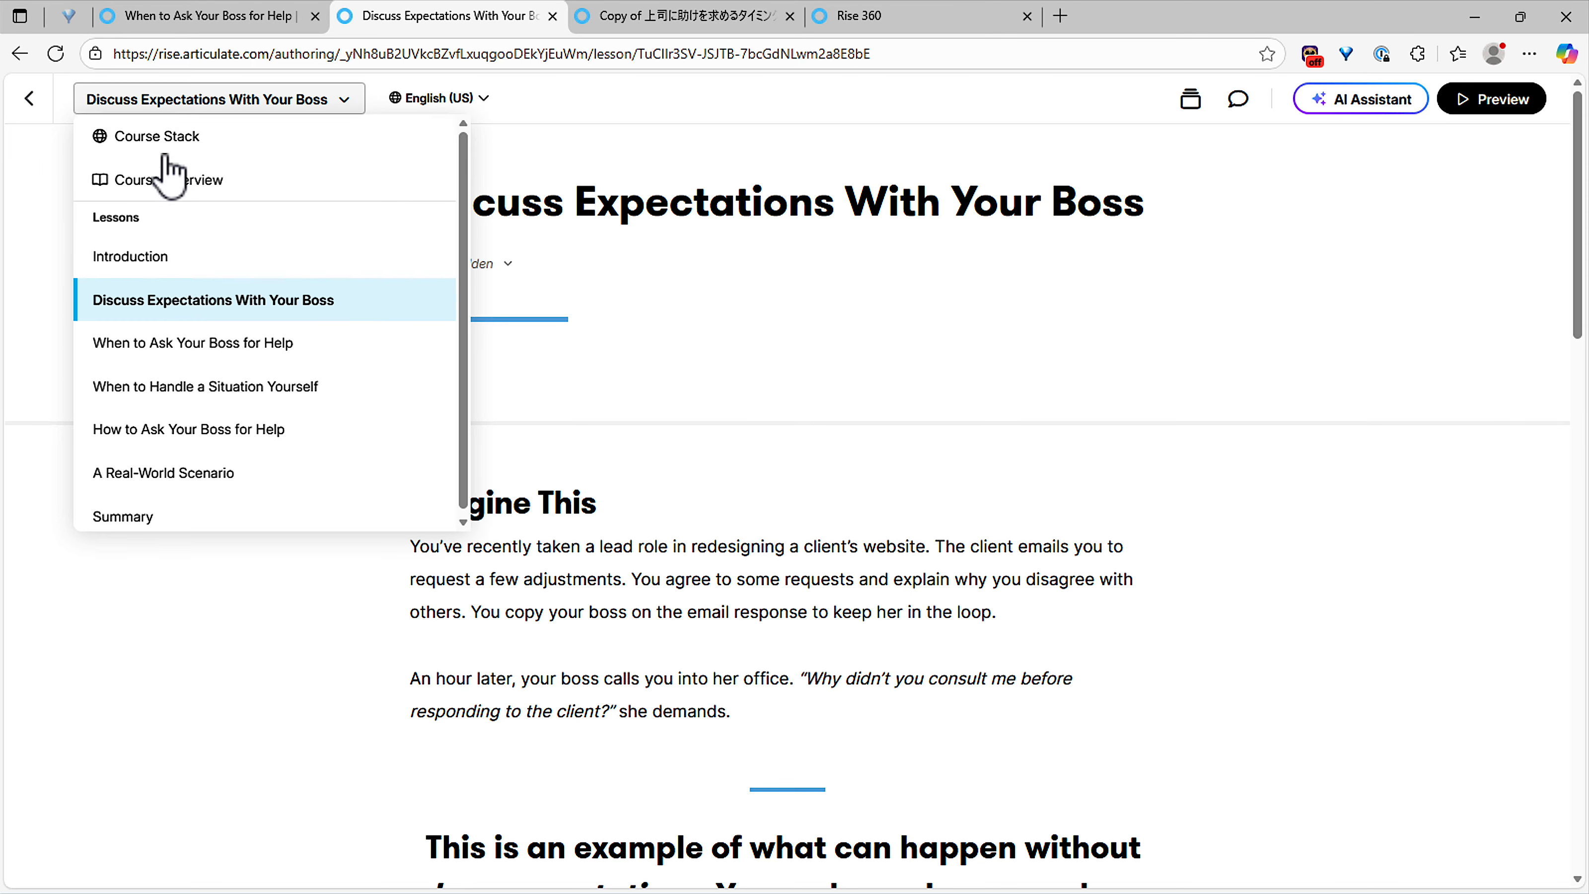
{"action": "left_click", "coordinate": [204, 343]}
{"action": "scroll", "coordinate": [862, 470], "scroll_direction": "down", "scroll_amount": 15}
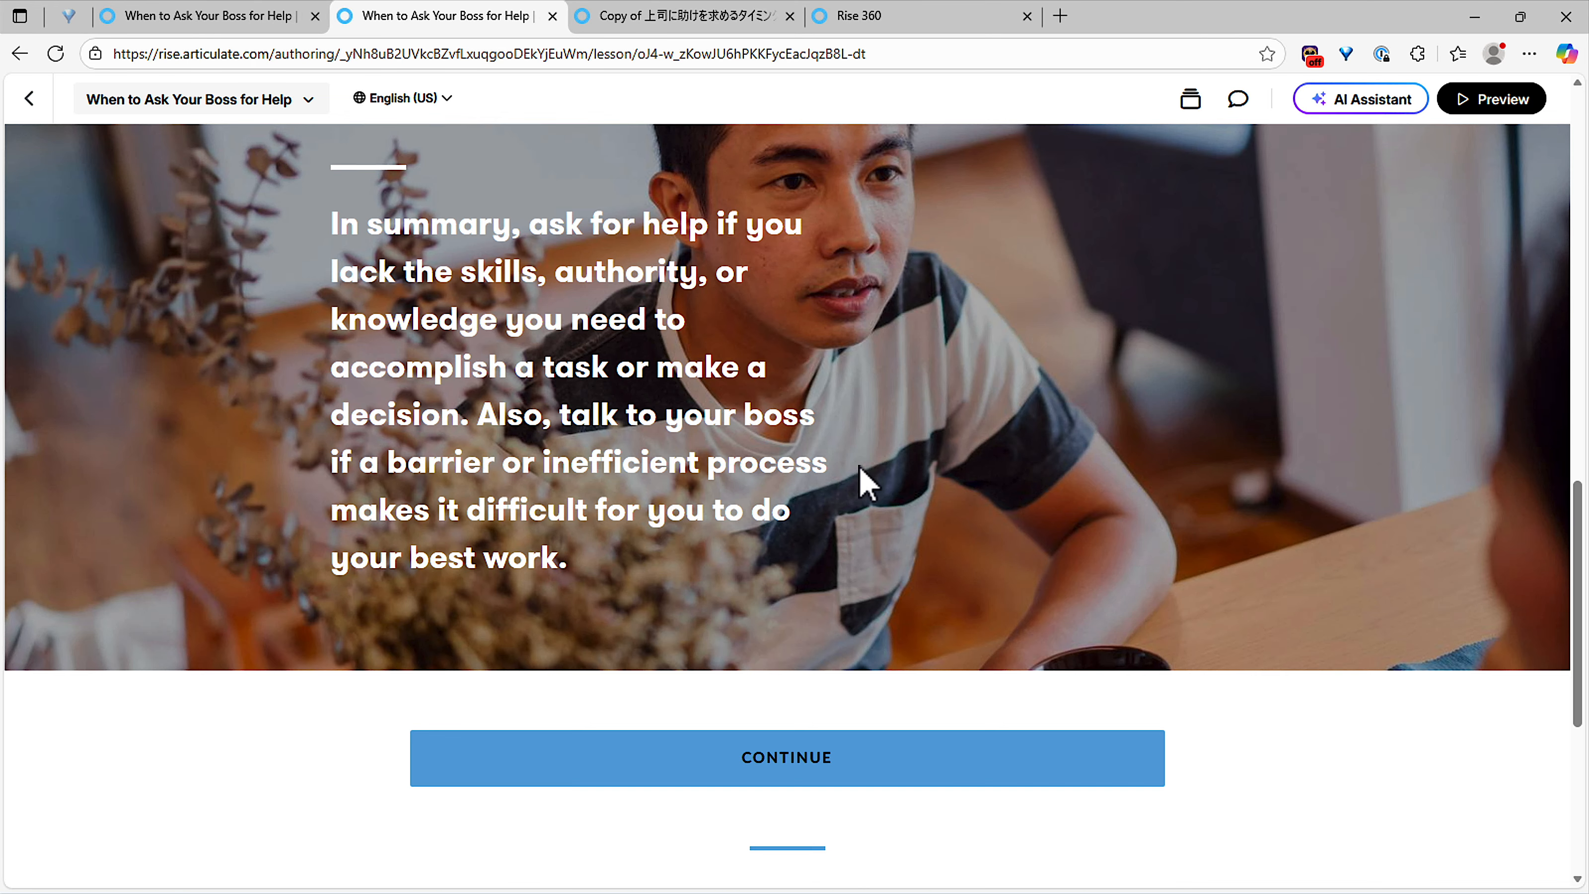
{"action": "scroll", "coordinate": [858, 465], "scroll_direction": "up", "scroll_amount": 15}
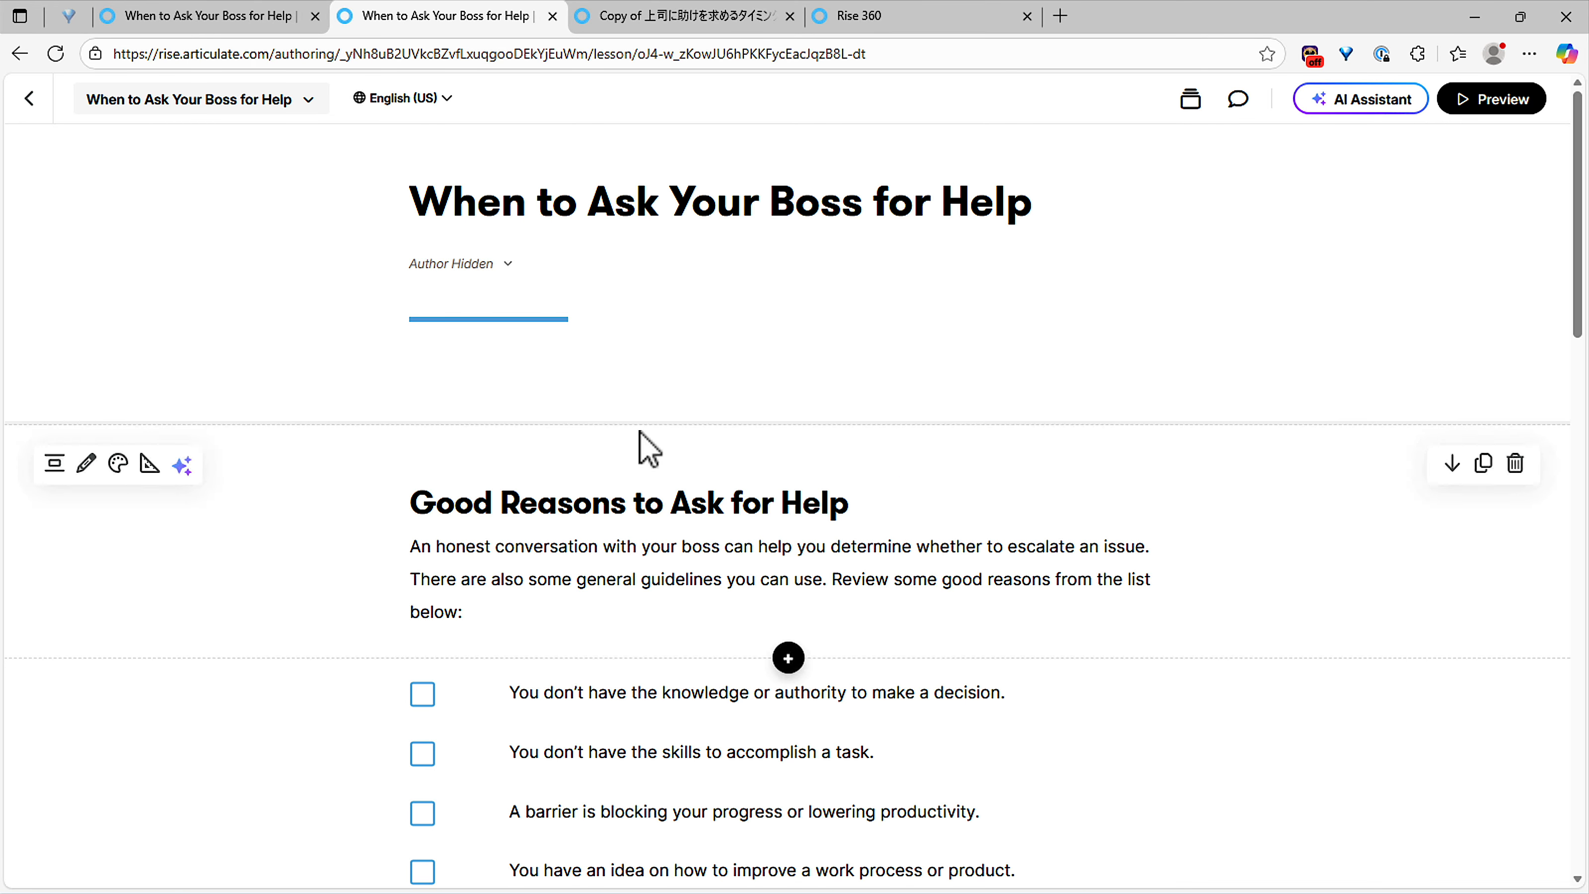
Step: Return to the Introduction lesson
{"action": "left_click", "coordinate": [168, 103]}
{"action": "left_click", "coordinate": [235, 257]}
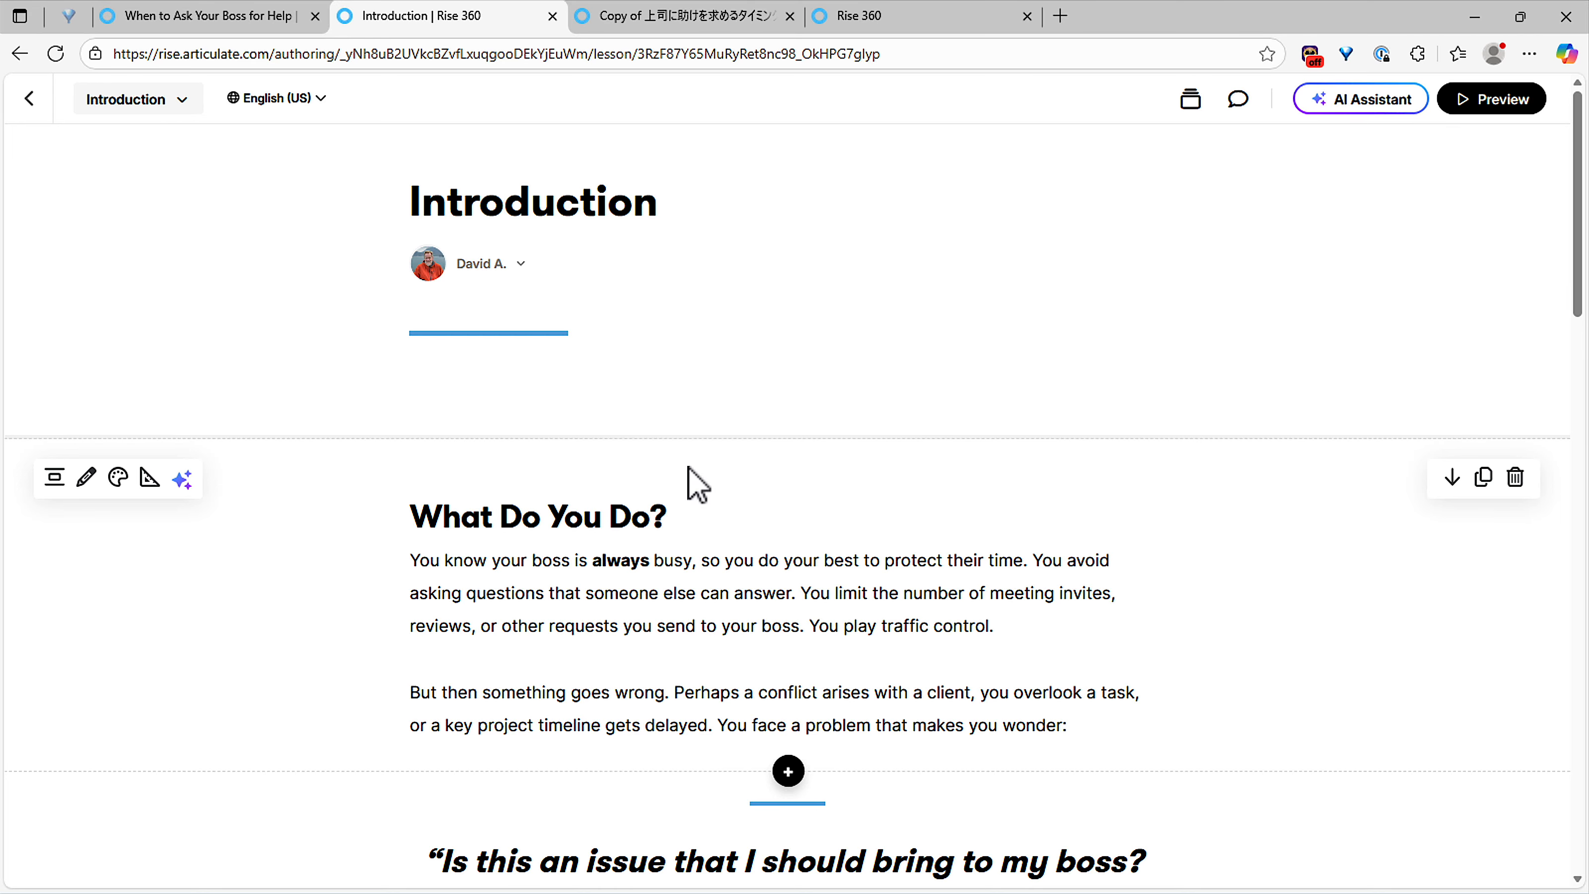
{"action": "scroll", "coordinate": [698, 485], "scroll_direction": "down", "scroll_amount": 3}
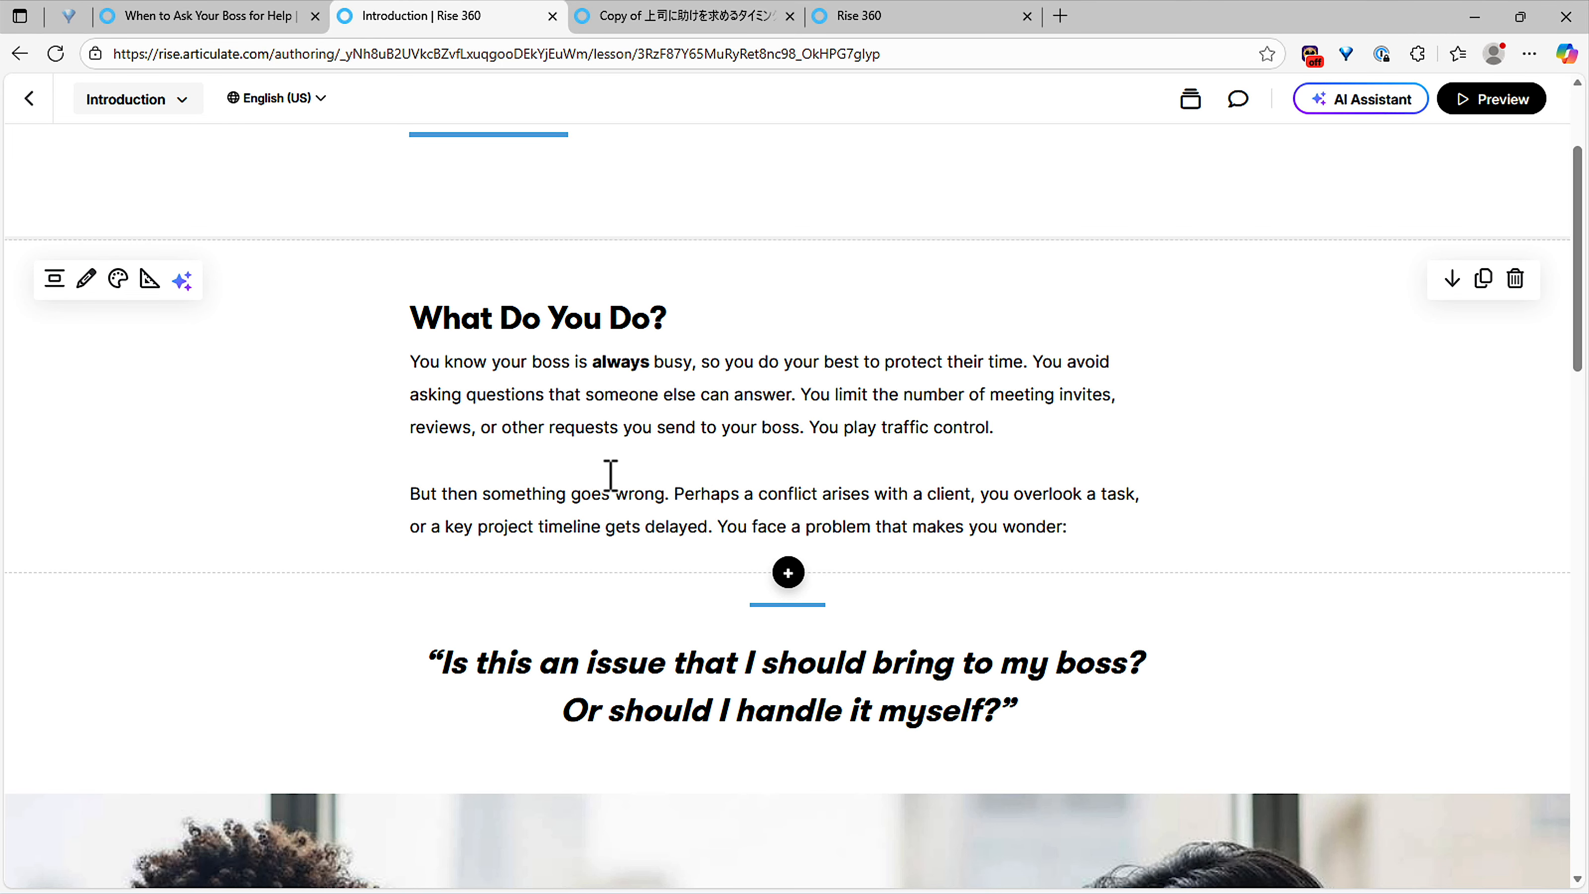
Step: Set up AI narration of the What Do You Do? text using the middle-aged British male Adam Stone voice
{"action": "left_click", "coordinate": [184, 281]}
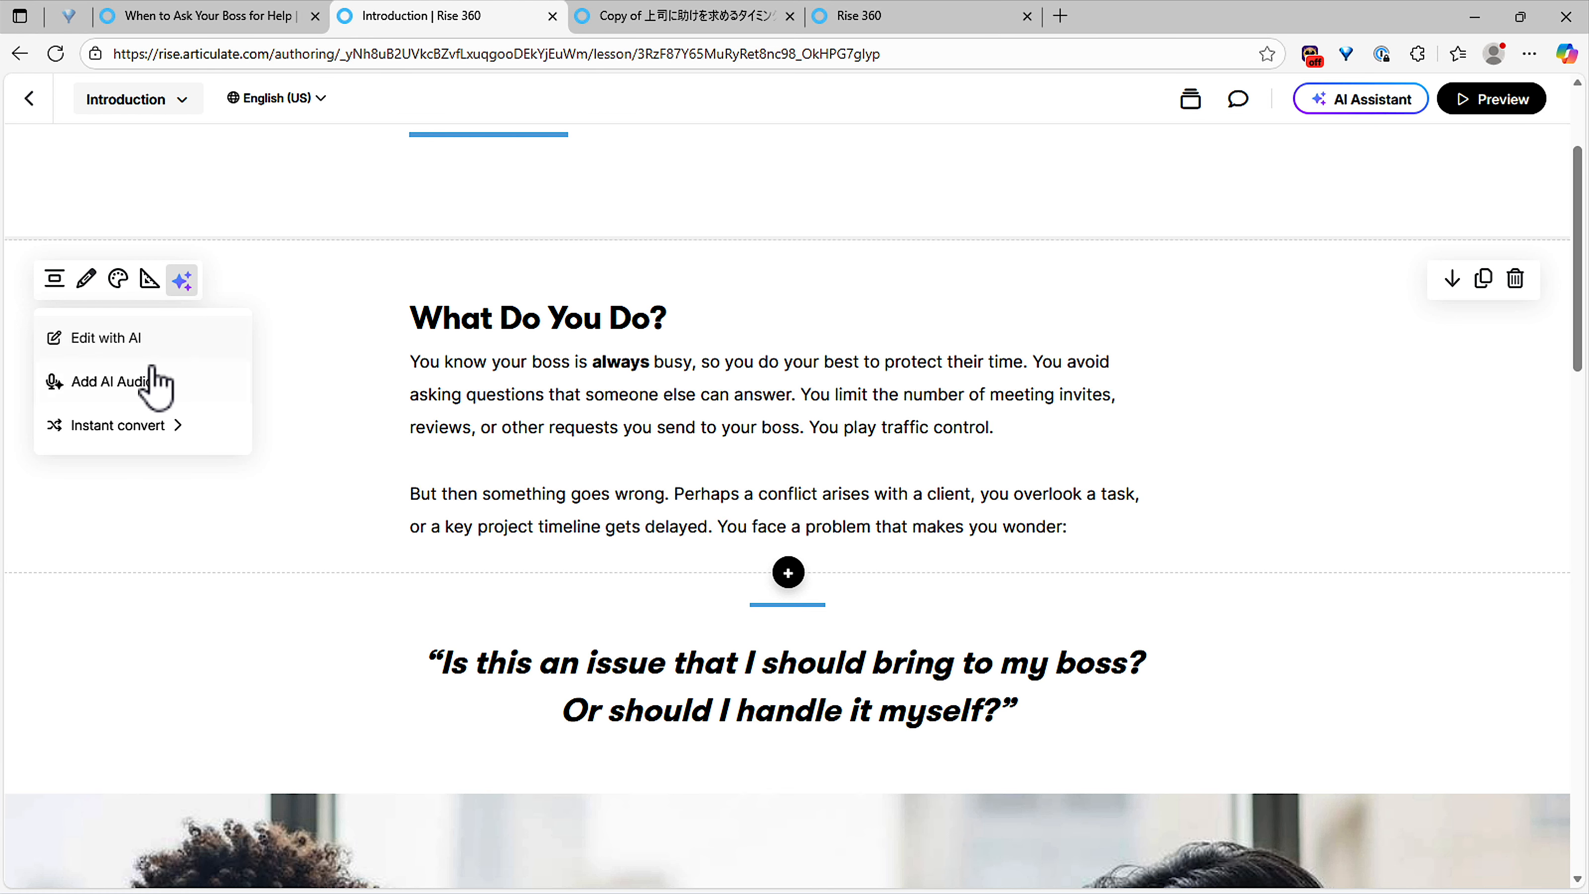
{"action": "left_click", "coordinate": [111, 389]}
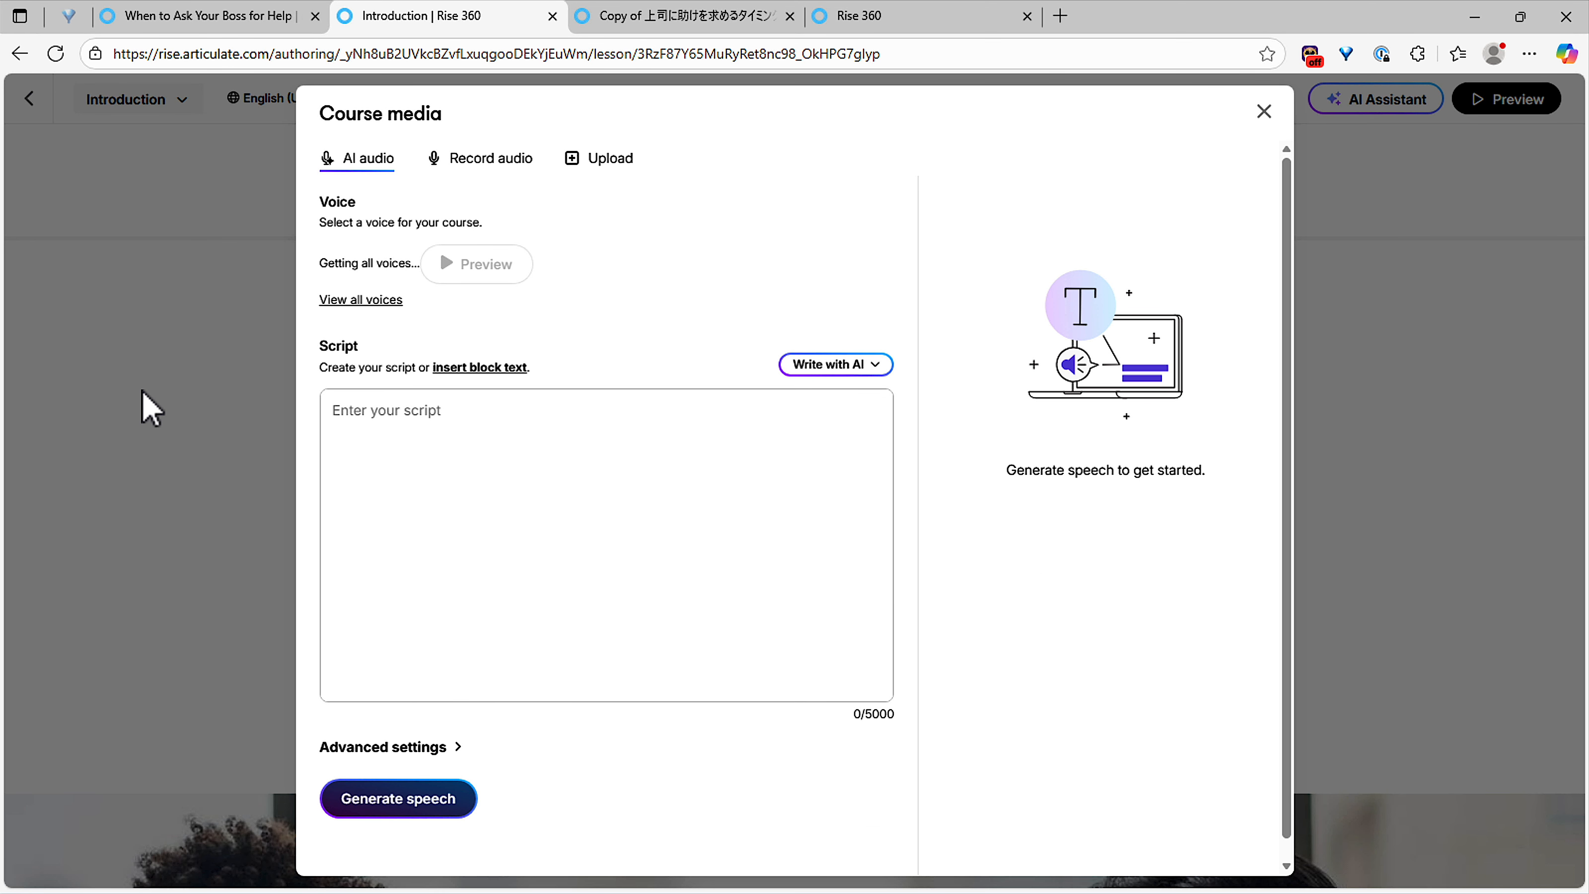
{"action": "left_click", "coordinate": [478, 373]}
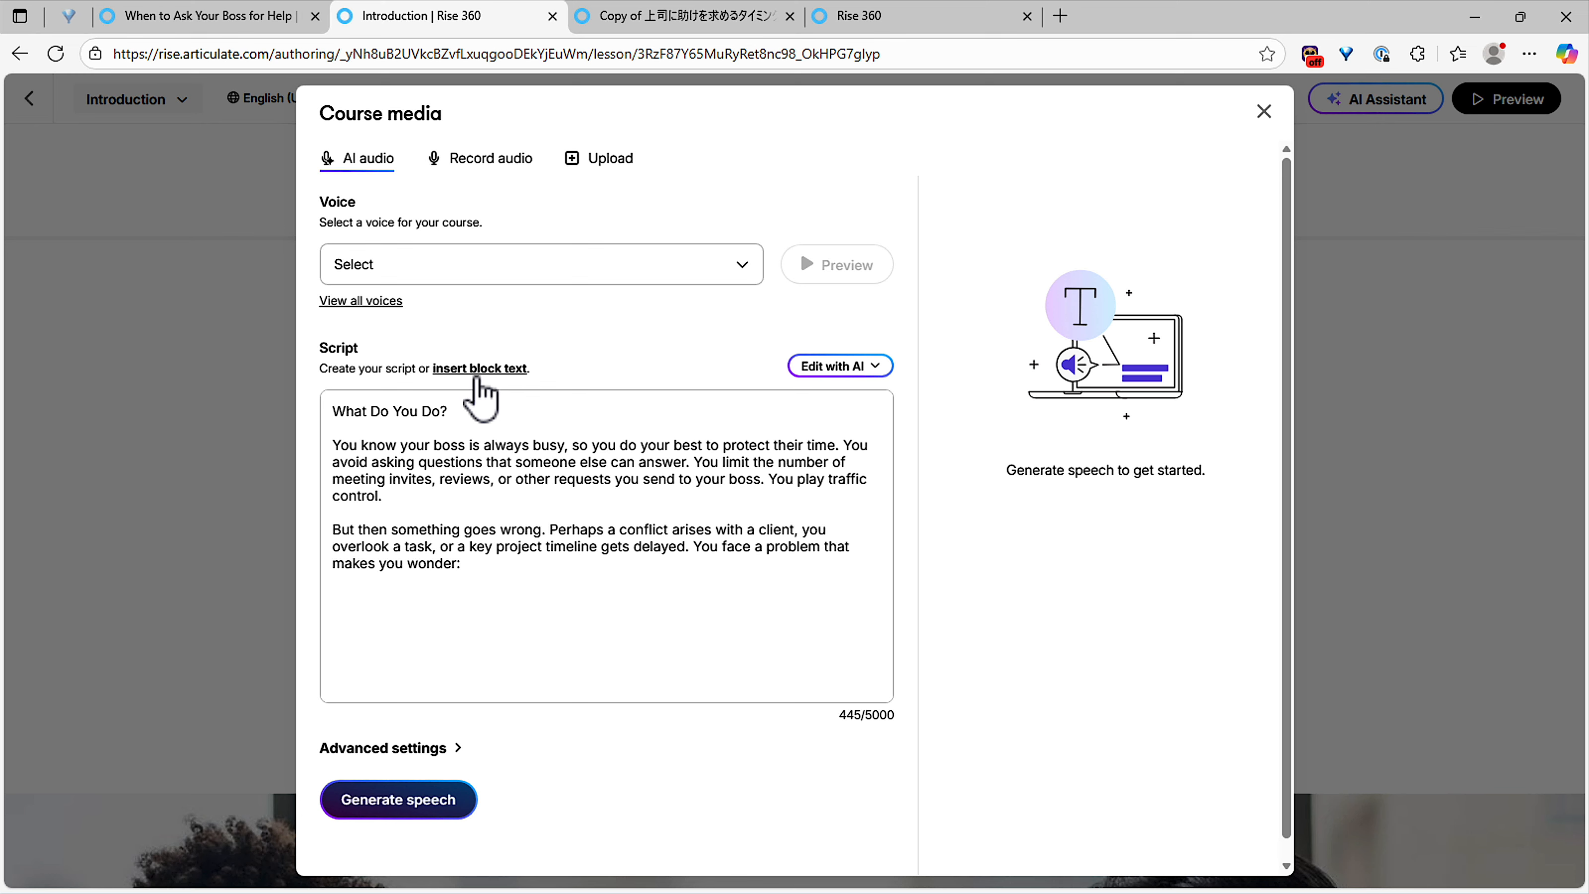
{"action": "left_click", "coordinate": [391, 271]}
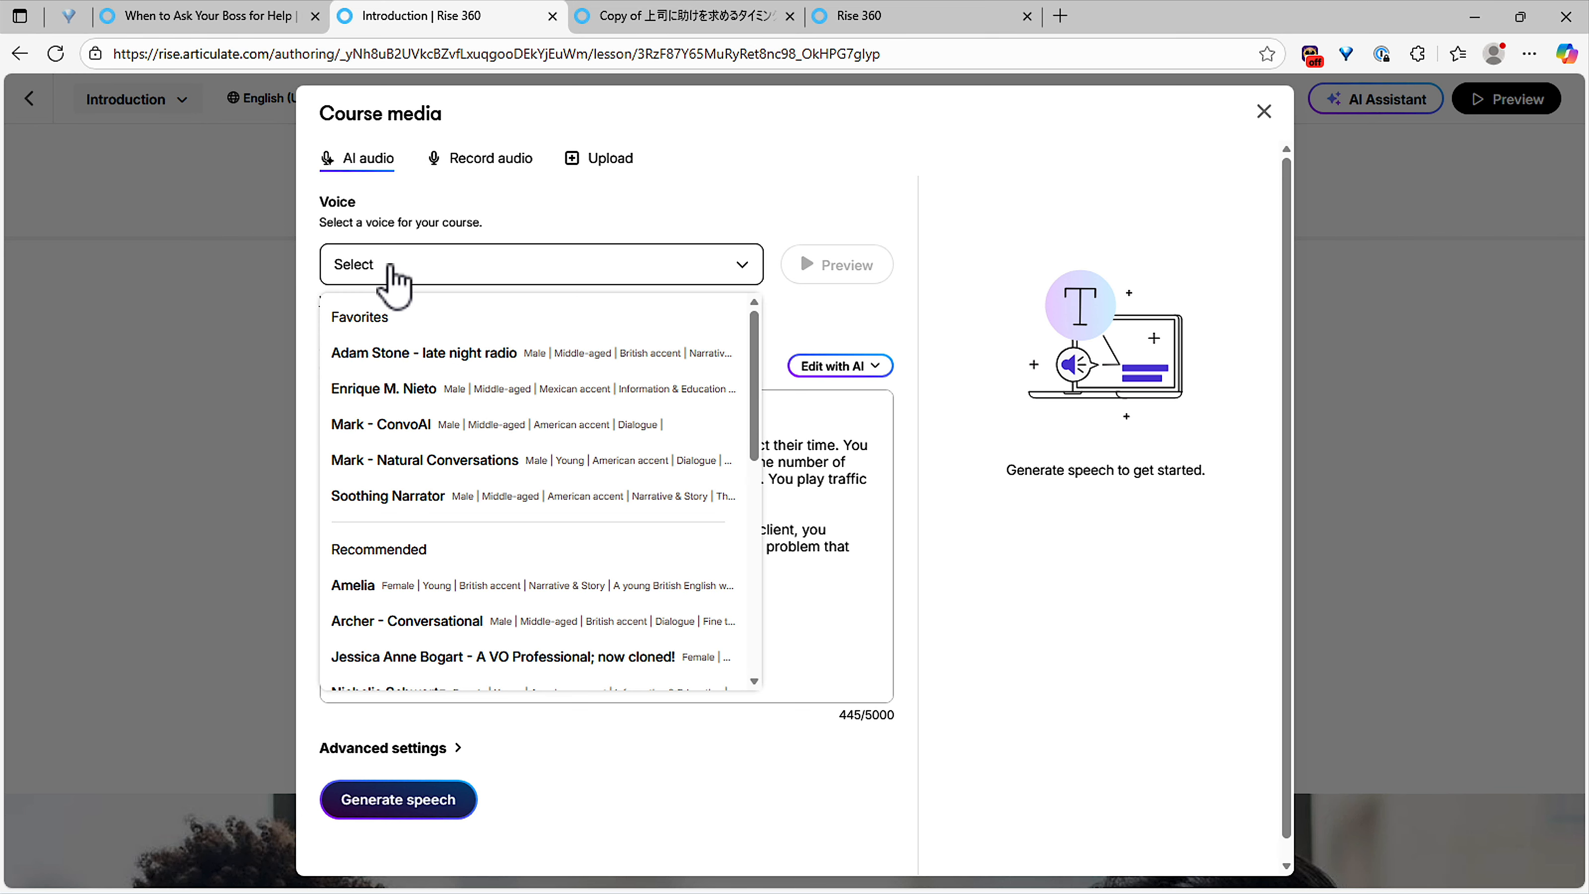
{"action": "left_click", "coordinate": [391, 354]}
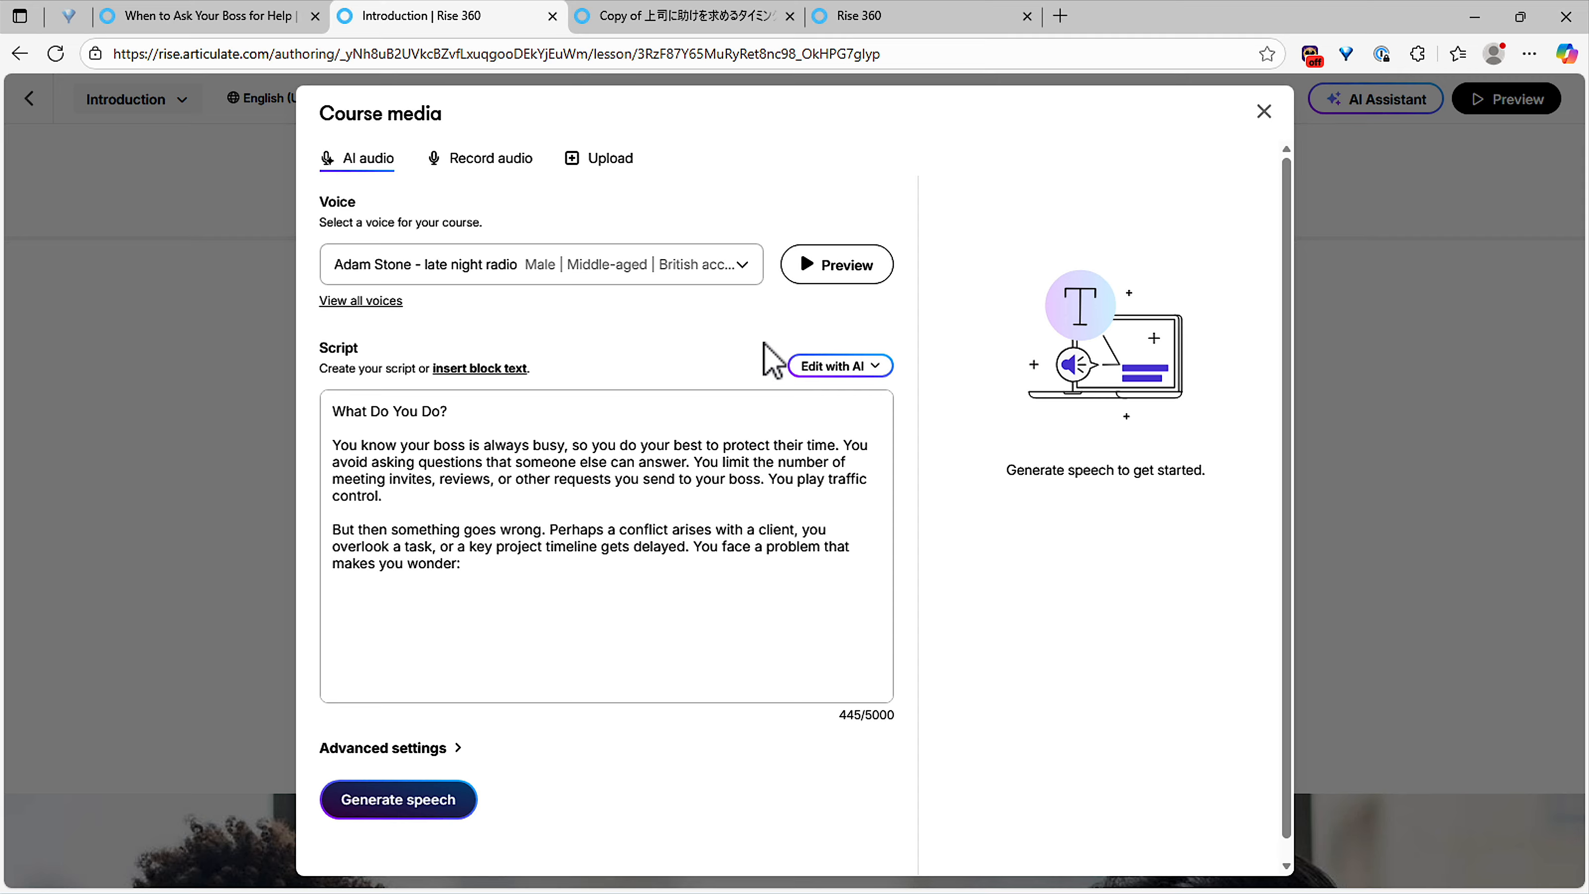
Step: Generate the 0:28 speech and insert it under the block
{"action": "left_click", "coordinate": [425, 807]}
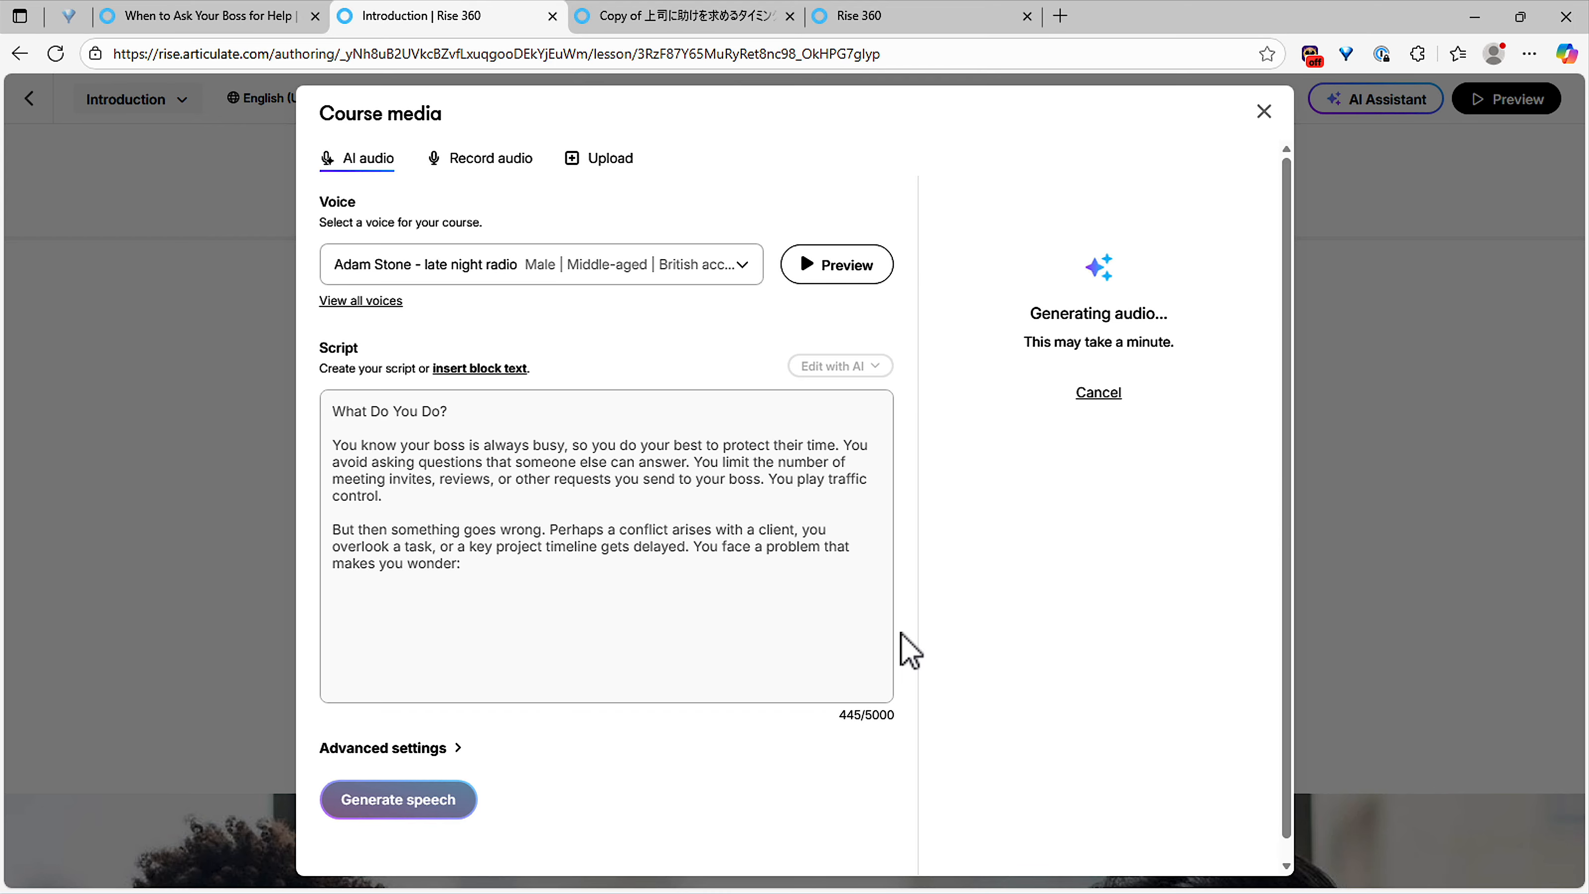
{"action": "left_click", "coordinate": [1045, 391]}
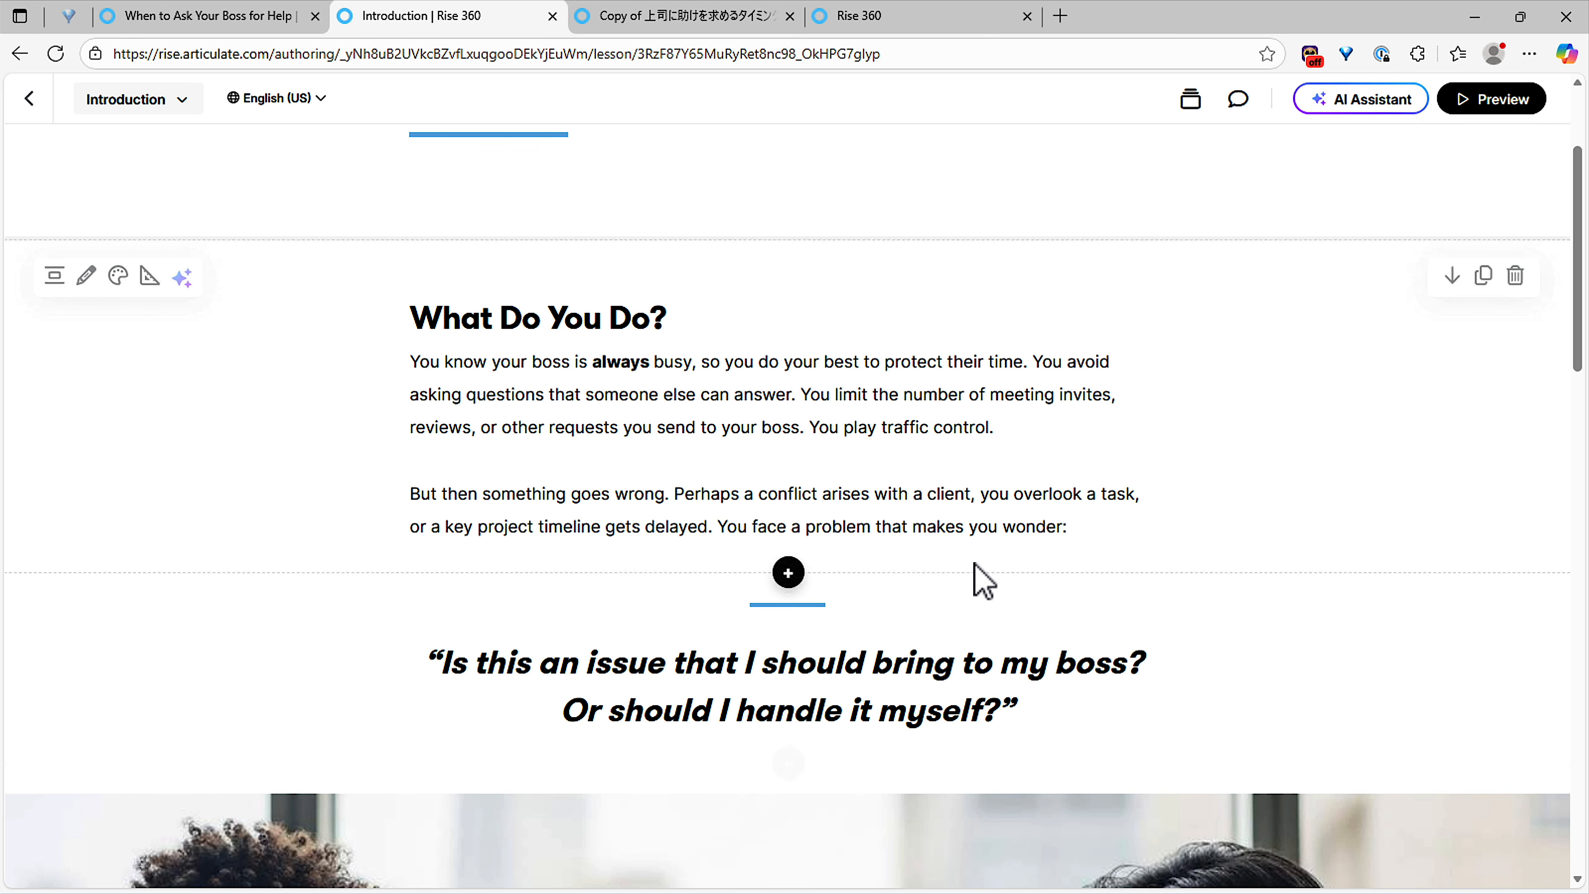
{"action": "scroll", "coordinate": [906, 505], "scroll_direction": "down", "scroll_amount": 3}
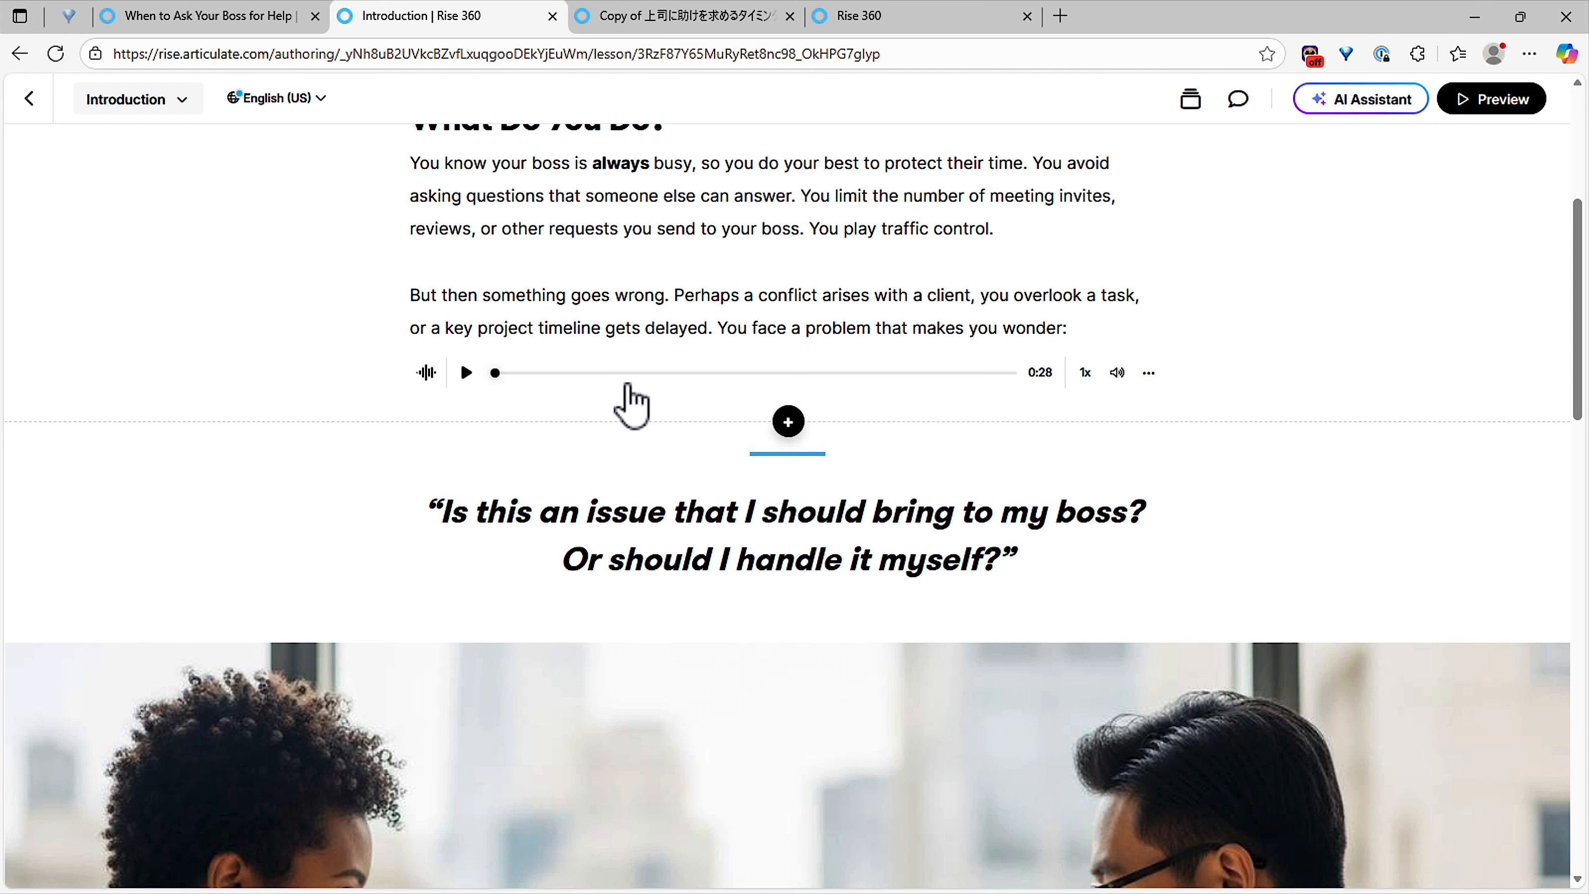
{"action": "left_click", "coordinate": [1148, 374]}
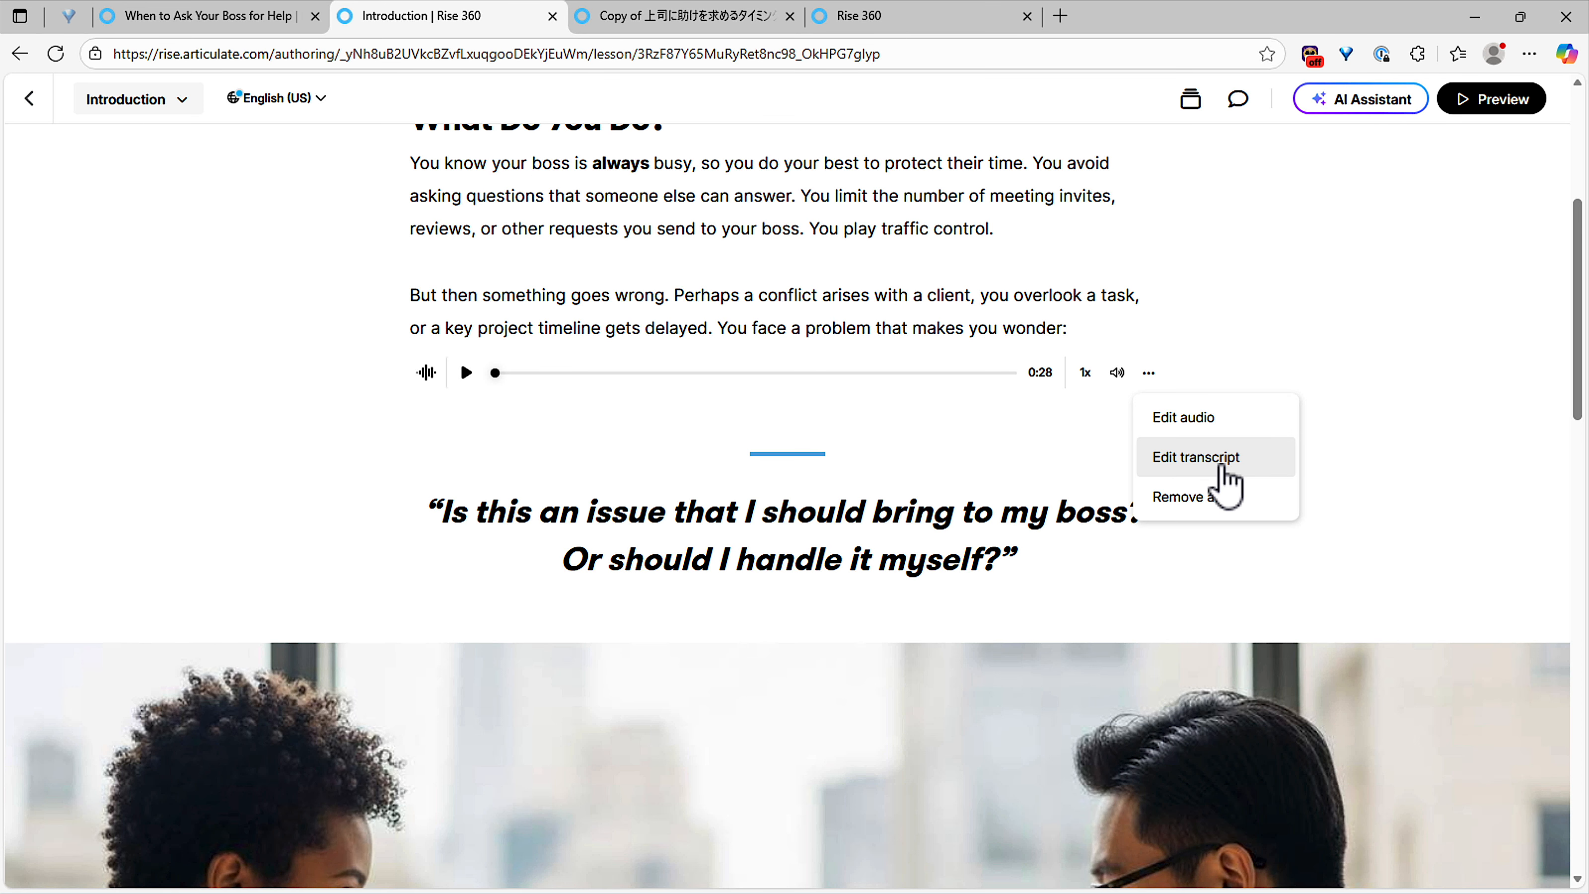
{"action": "left_click", "coordinate": [1508, 103]}
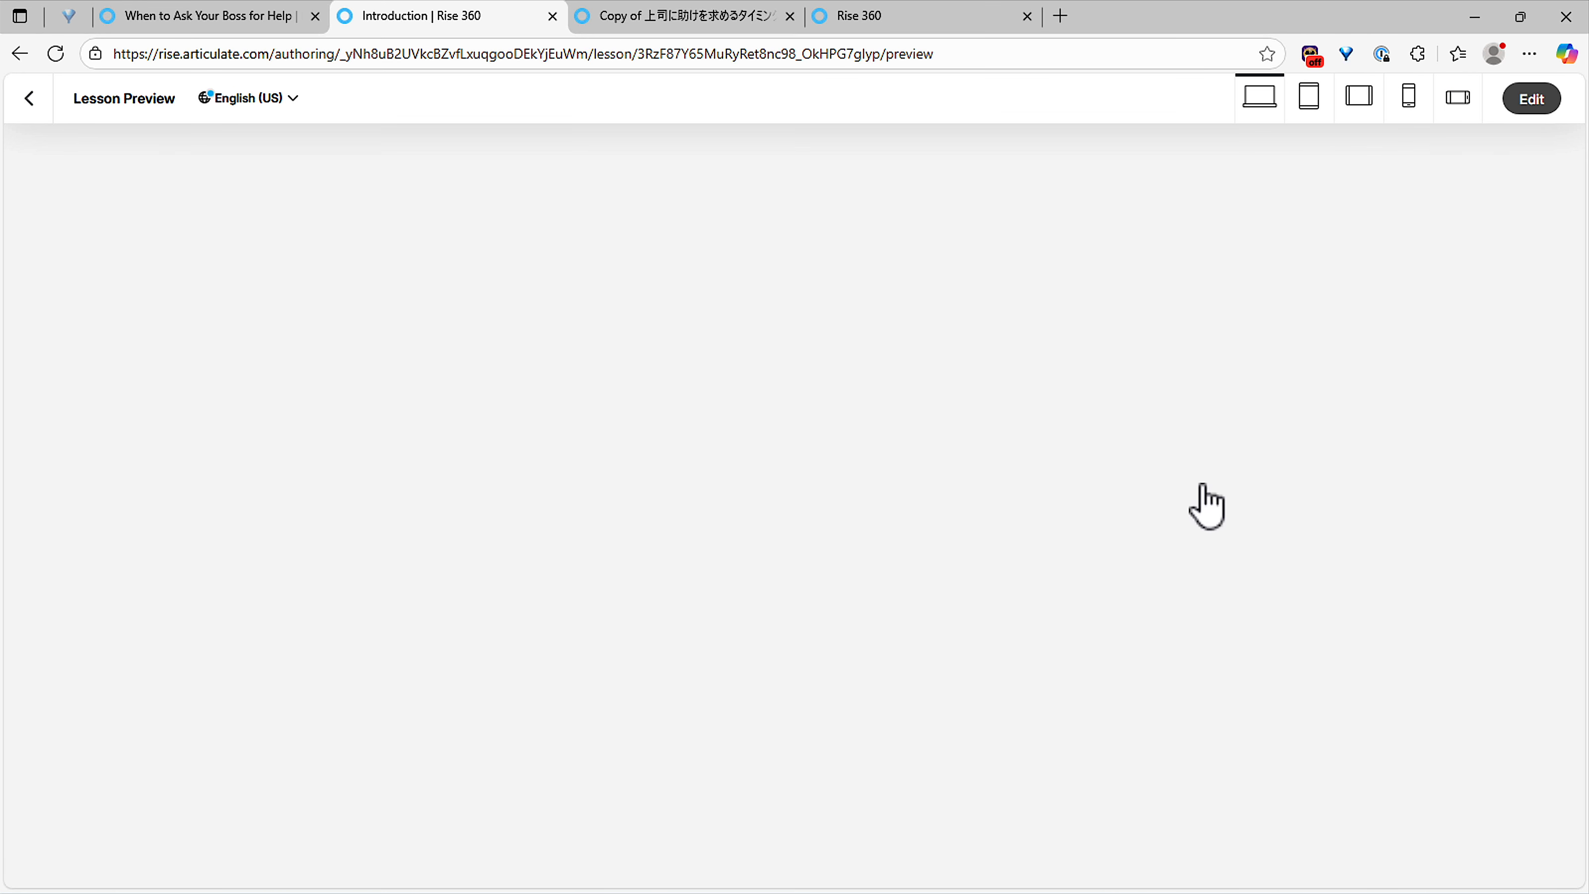
{"action": "scroll", "coordinate": [1194, 513], "scroll_direction": "down", "scroll_amount": 4}
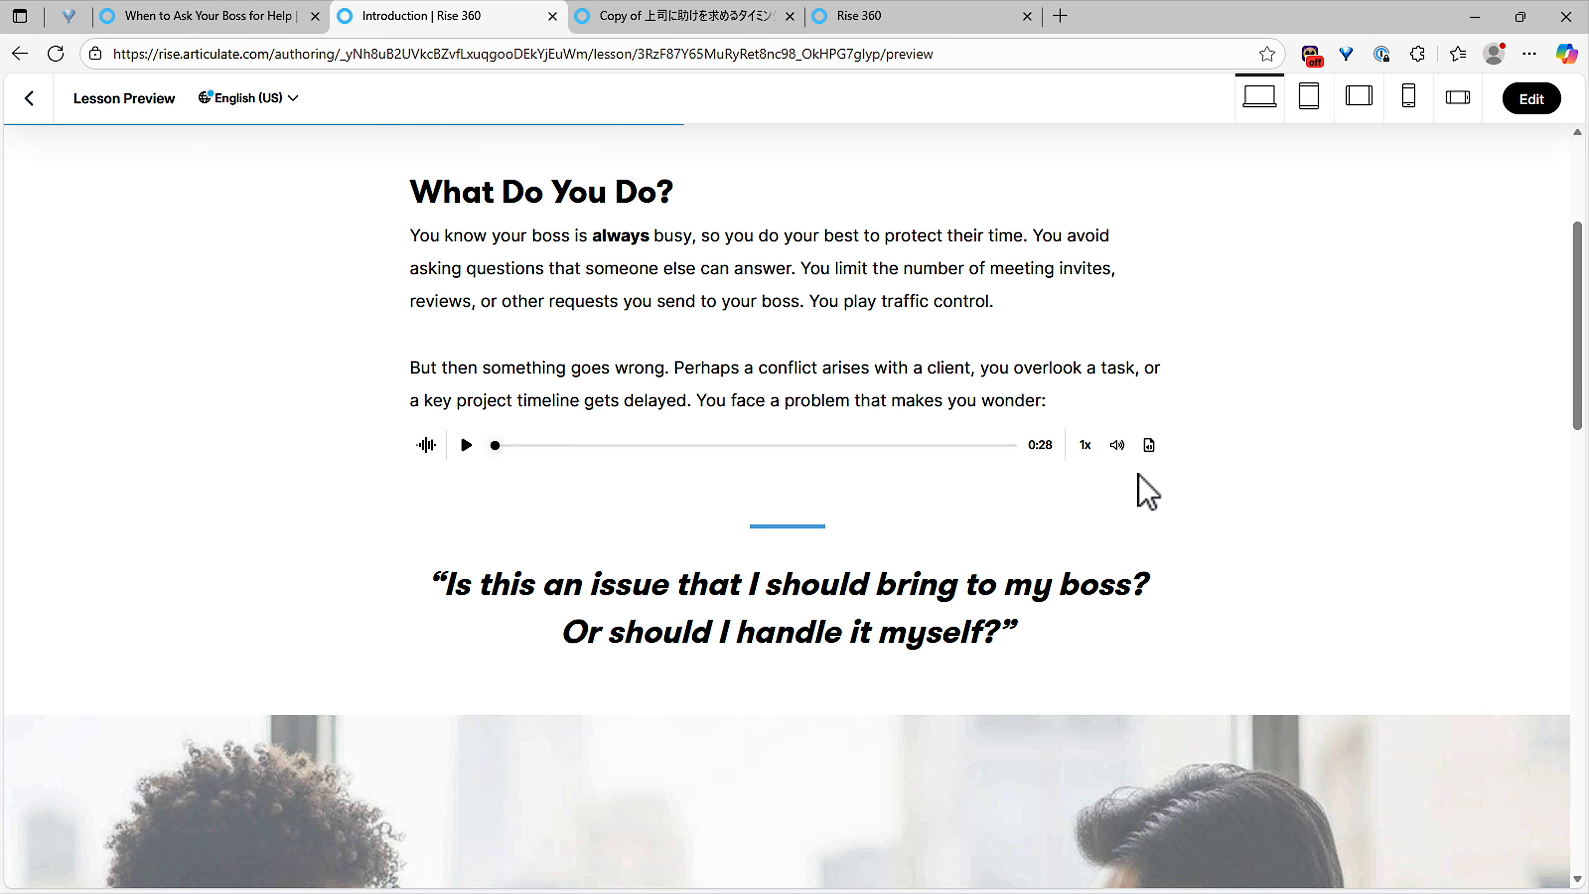
{"action": "left_click", "coordinate": [1149, 445]}
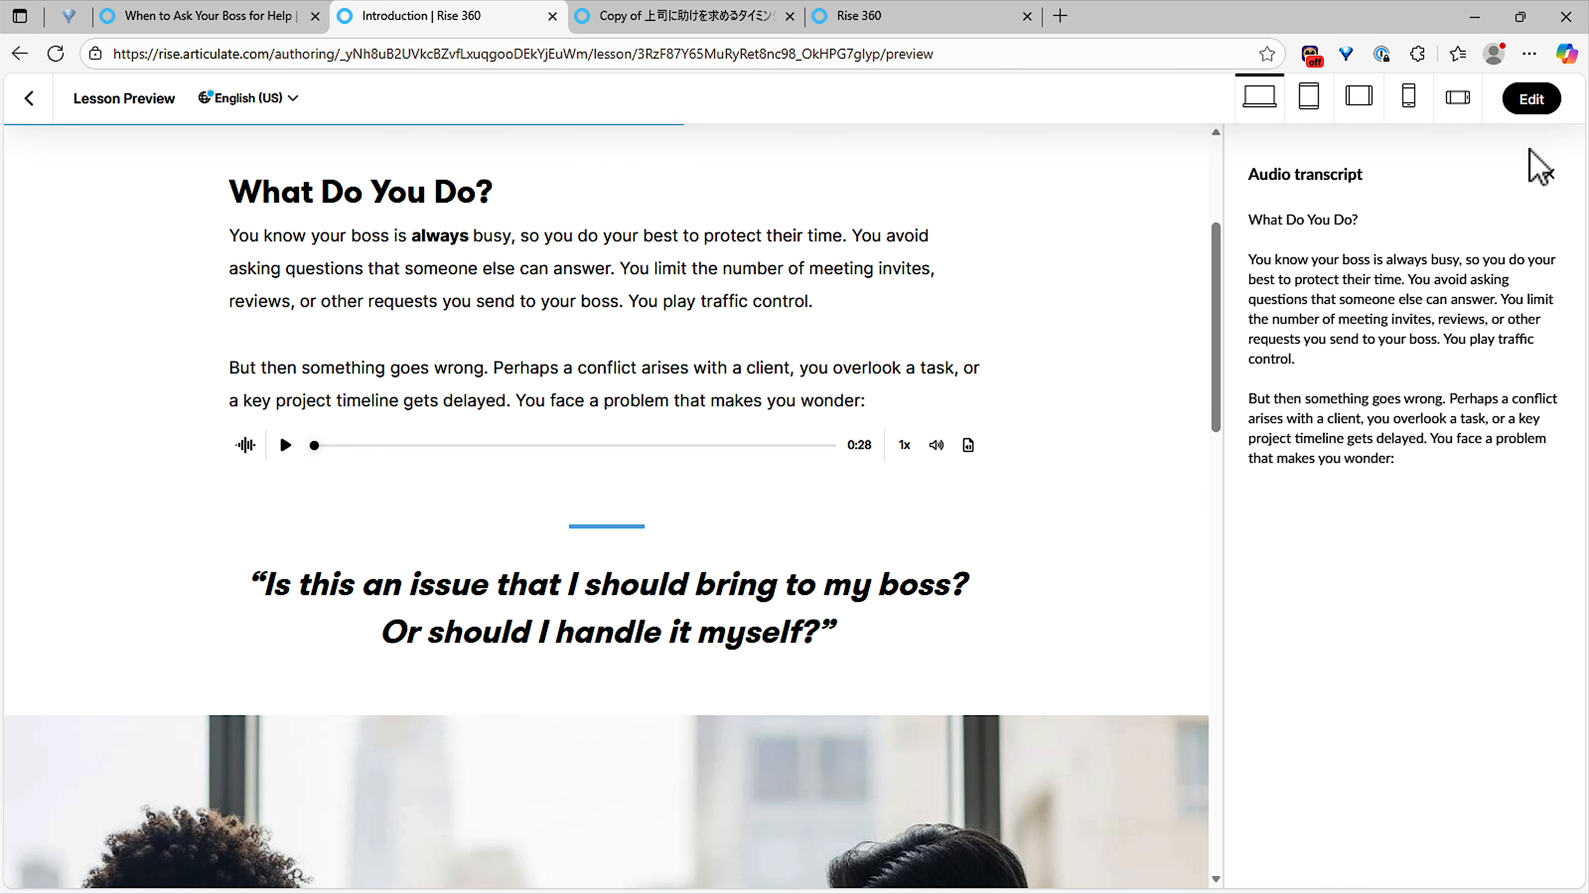
{"action": "left_click", "coordinate": [1532, 100]}
{"action": "scroll", "coordinate": [1166, 582], "scroll_direction": "down", "scroll_amount": 3}
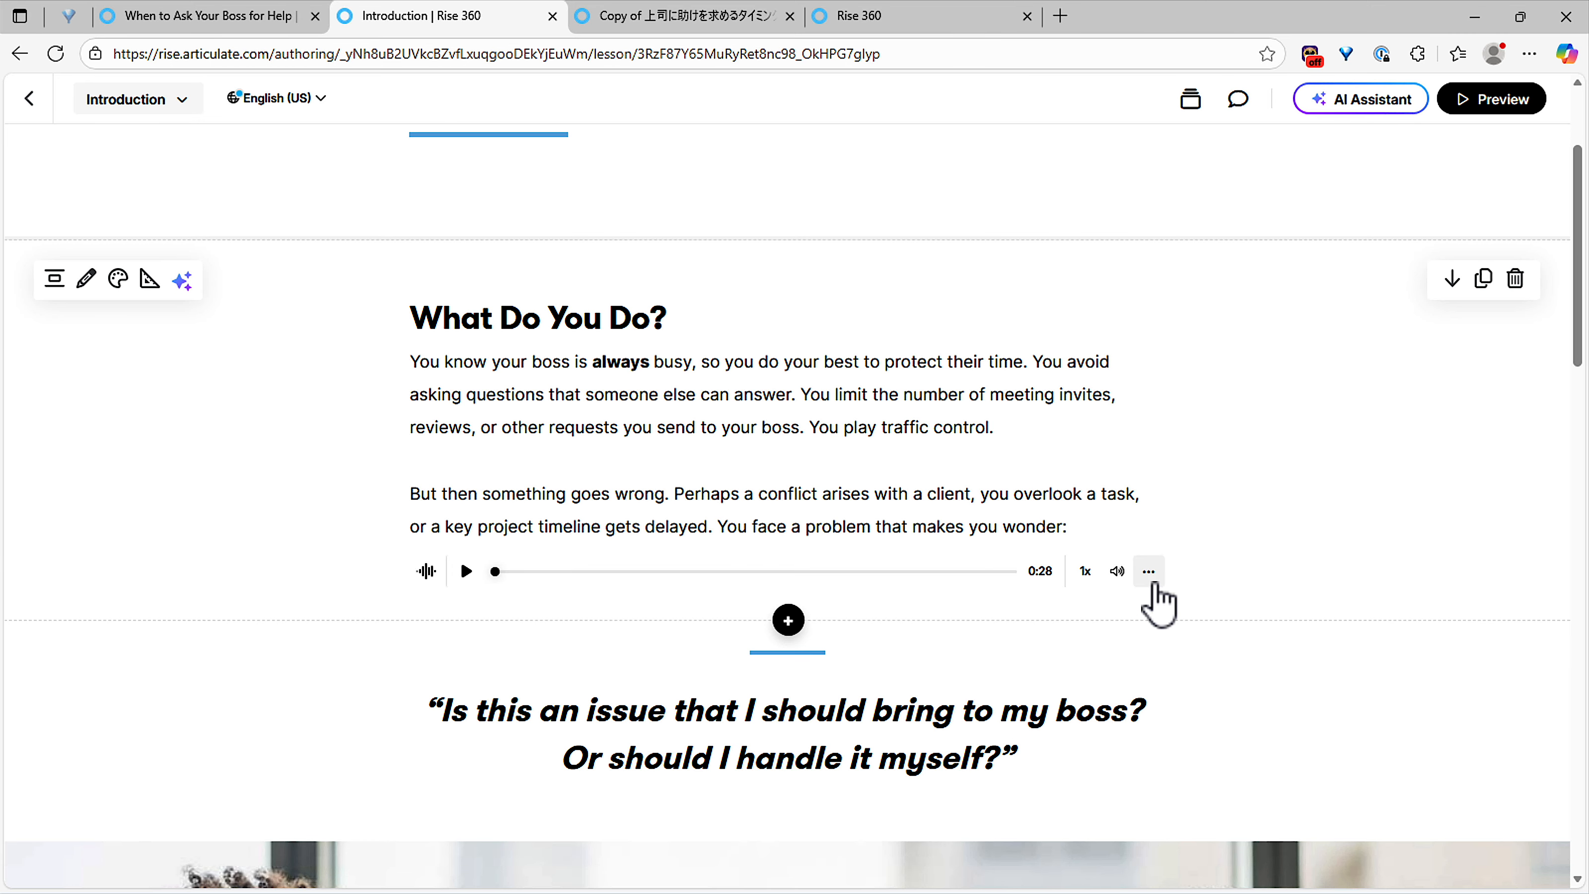
{"action": "left_click", "coordinate": [1148, 572]}
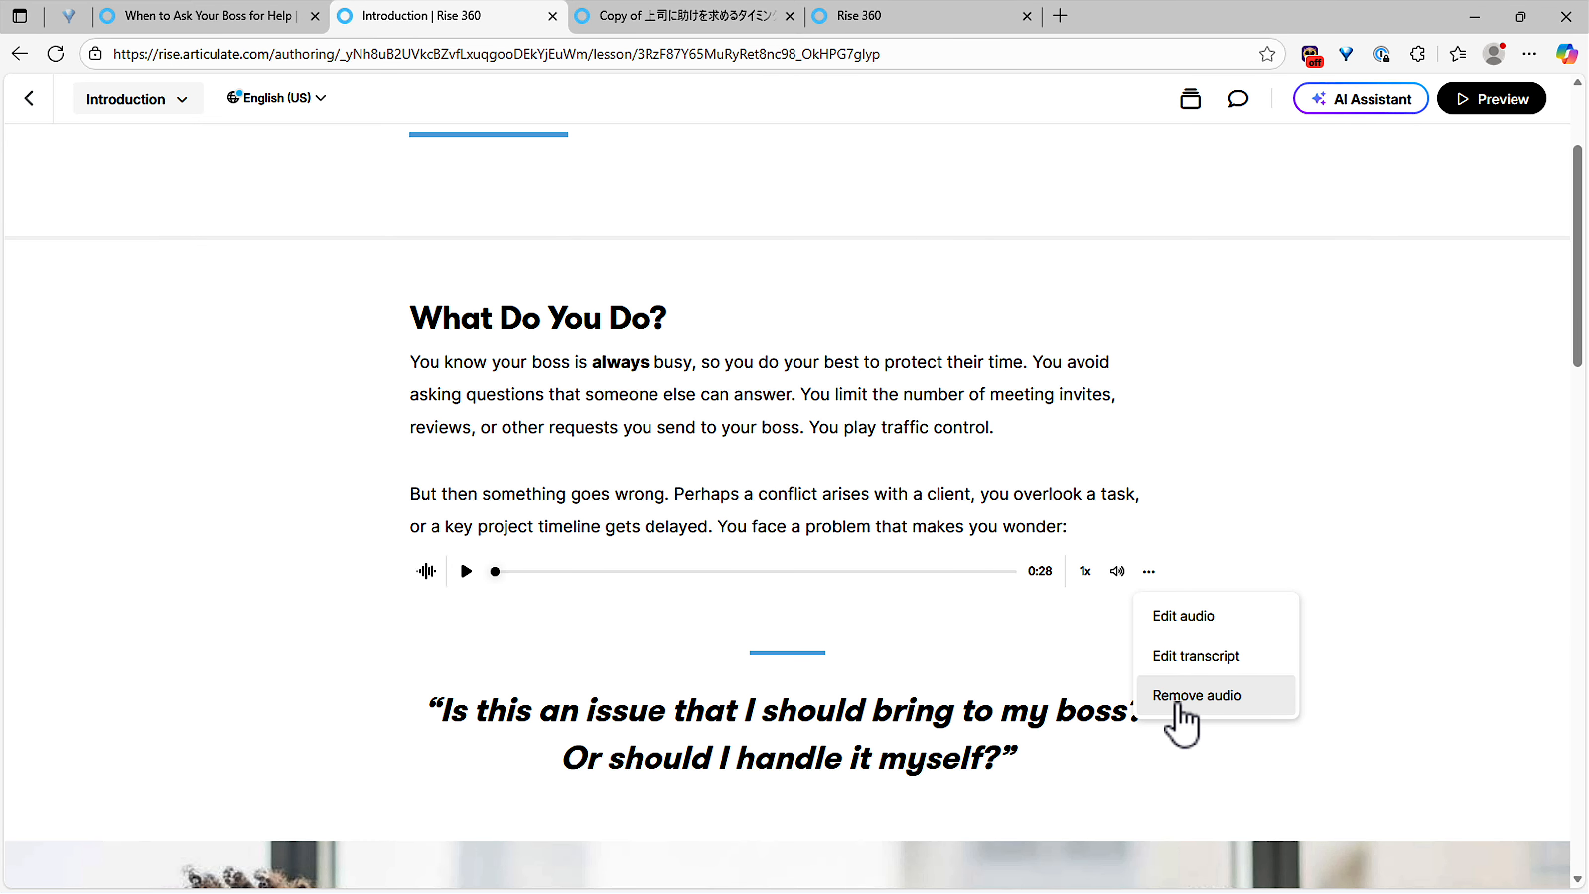
{"action": "left_click", "coordinate": [1002, 492]}
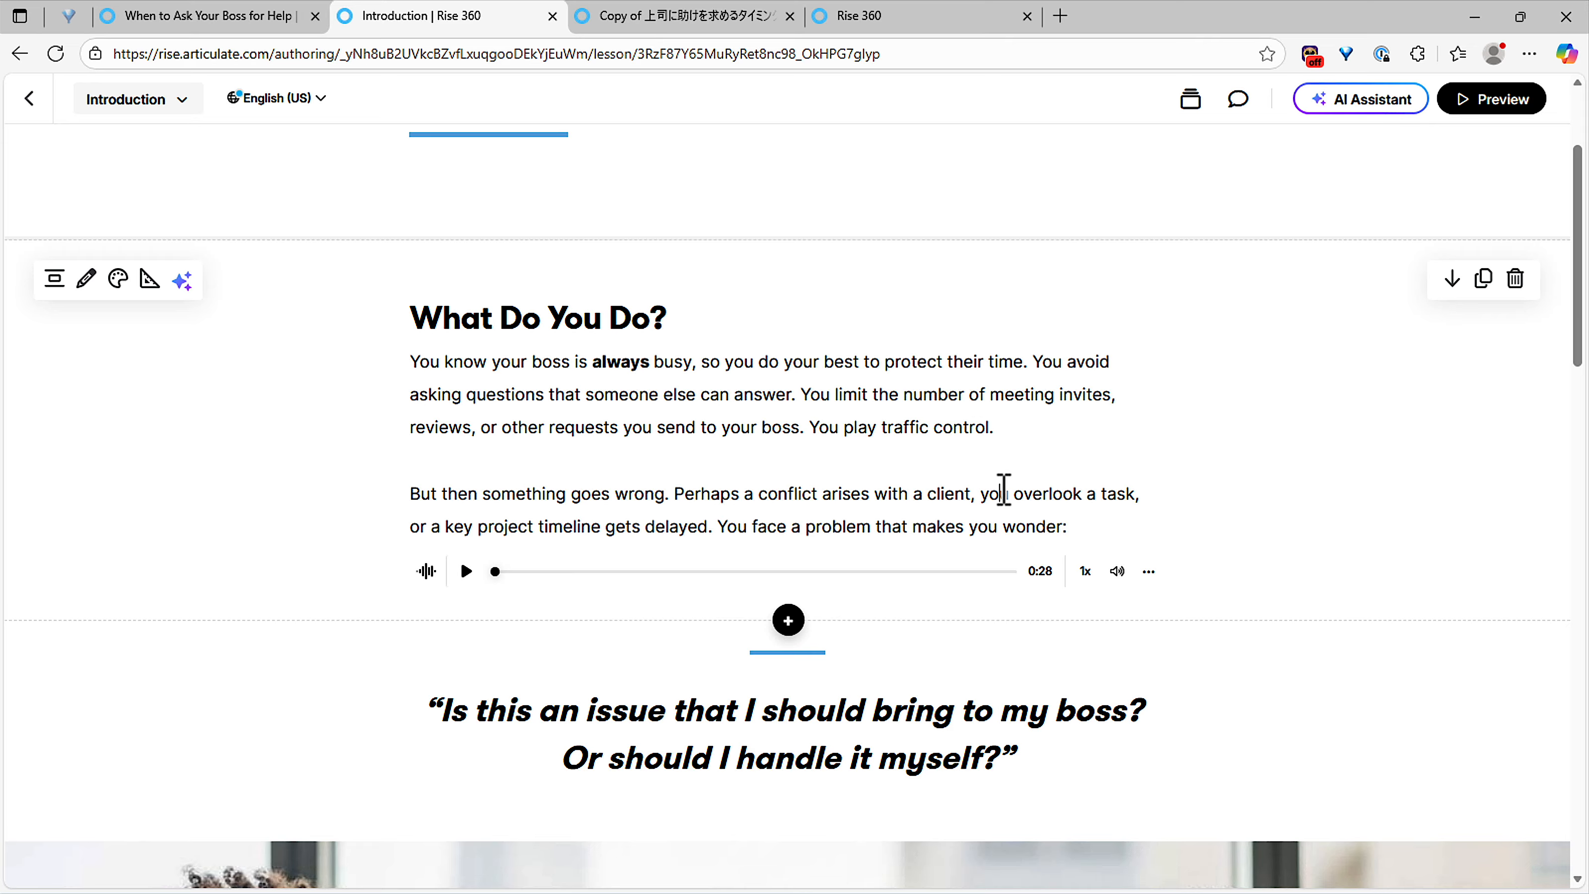
{"action": "left_click", "coordinate": [1149, 572]}
{"action": "left_click", "coordinate": [1171, 531]}
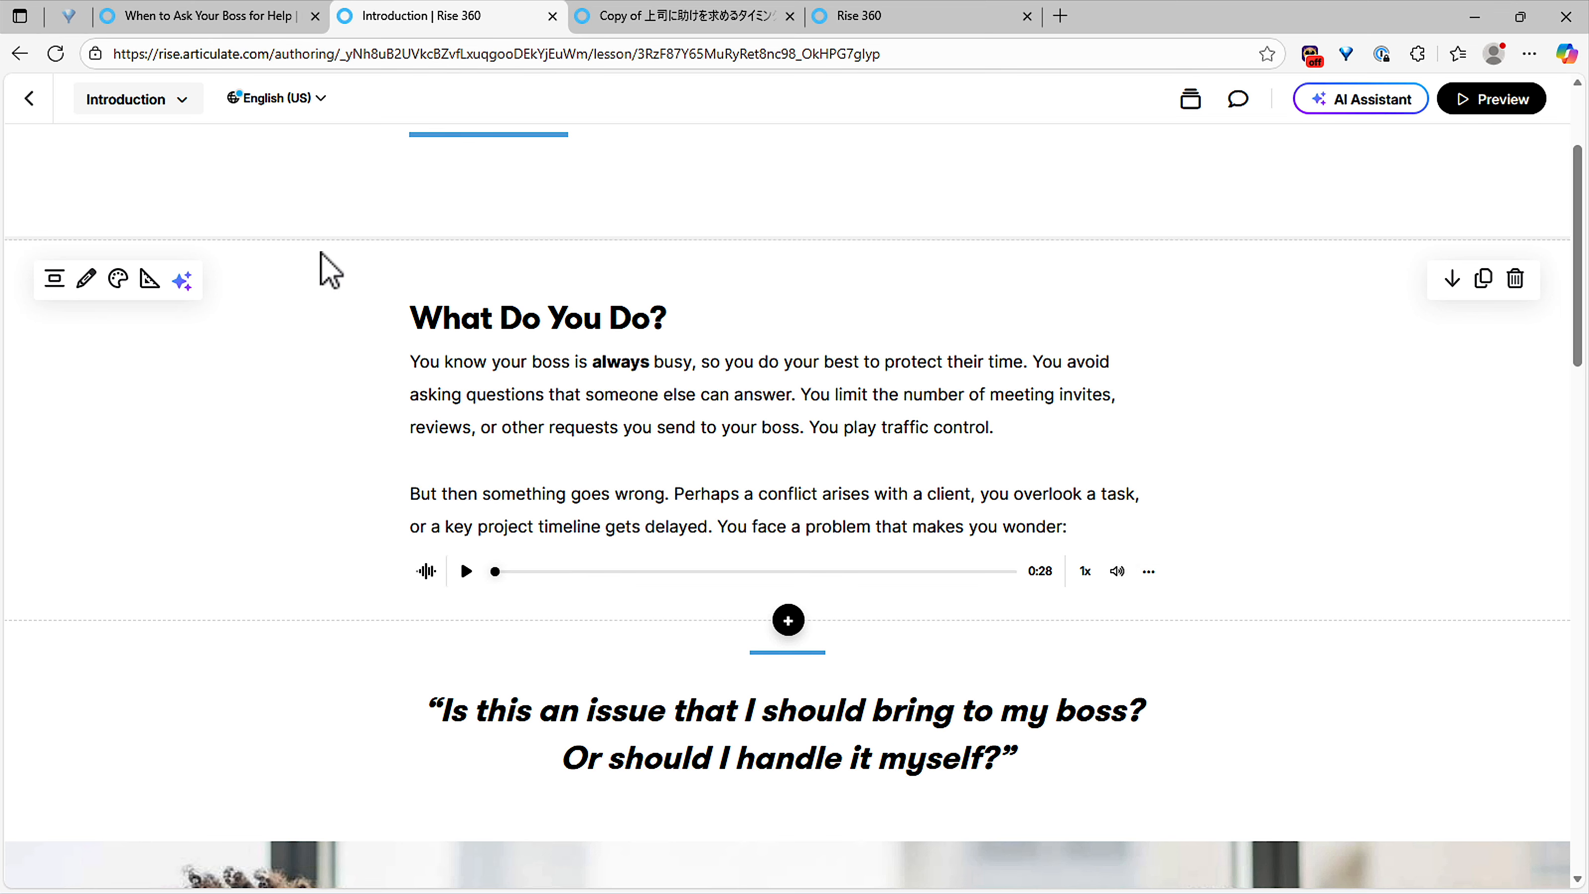
Step: Go back to the Course Stack and update the out-of-sync translations from the English source
{"action": "left_click", "coordinate": [38, 108]}
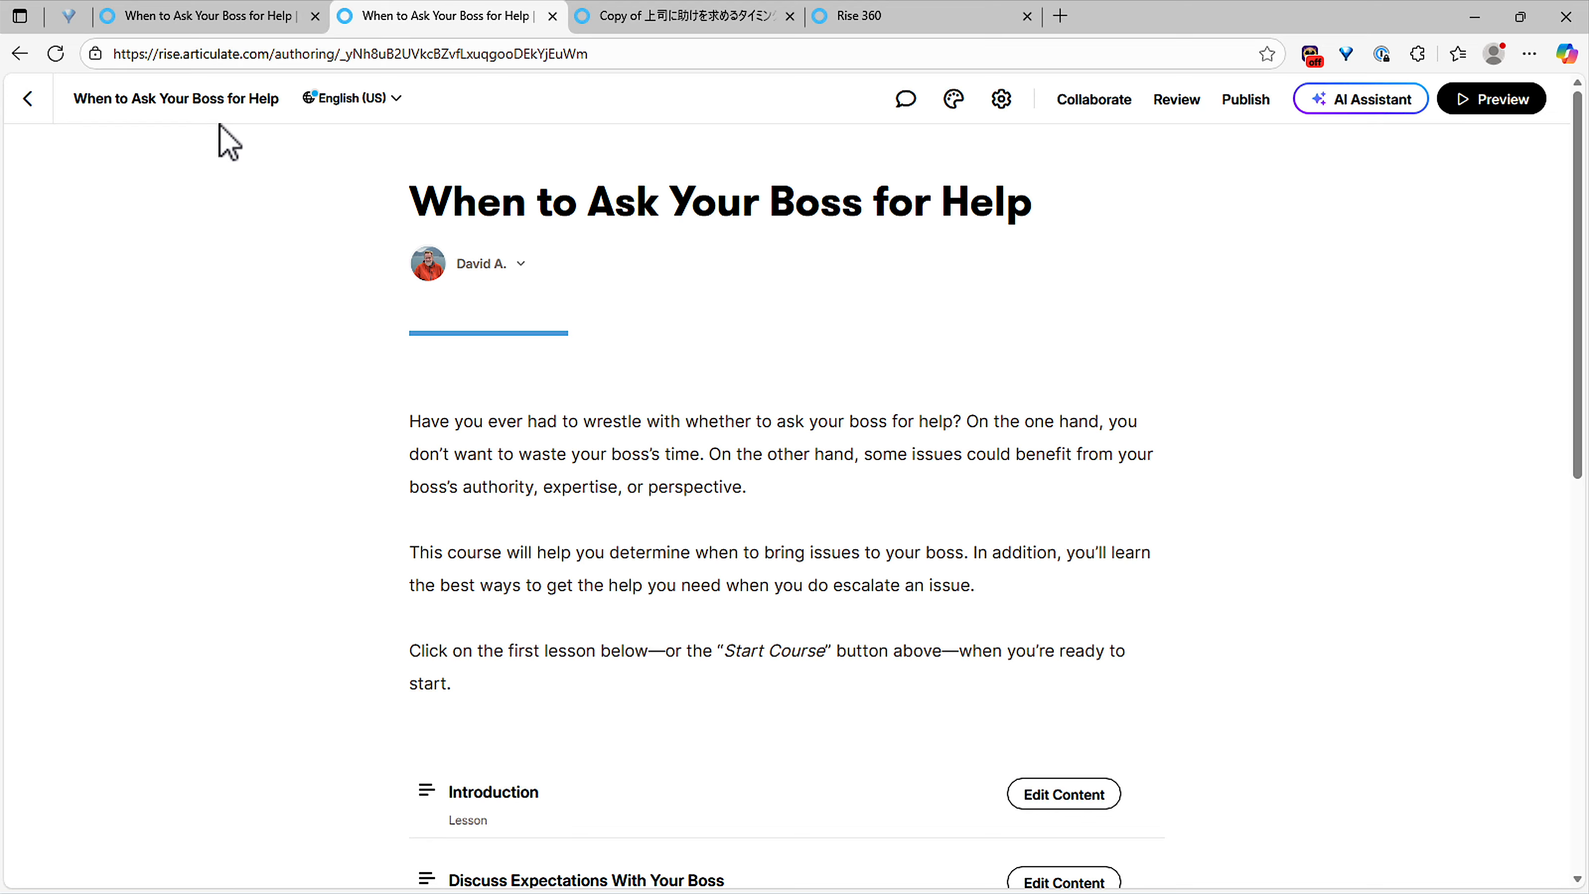
{"action": "left_click", "coordinate": [344, 100]}
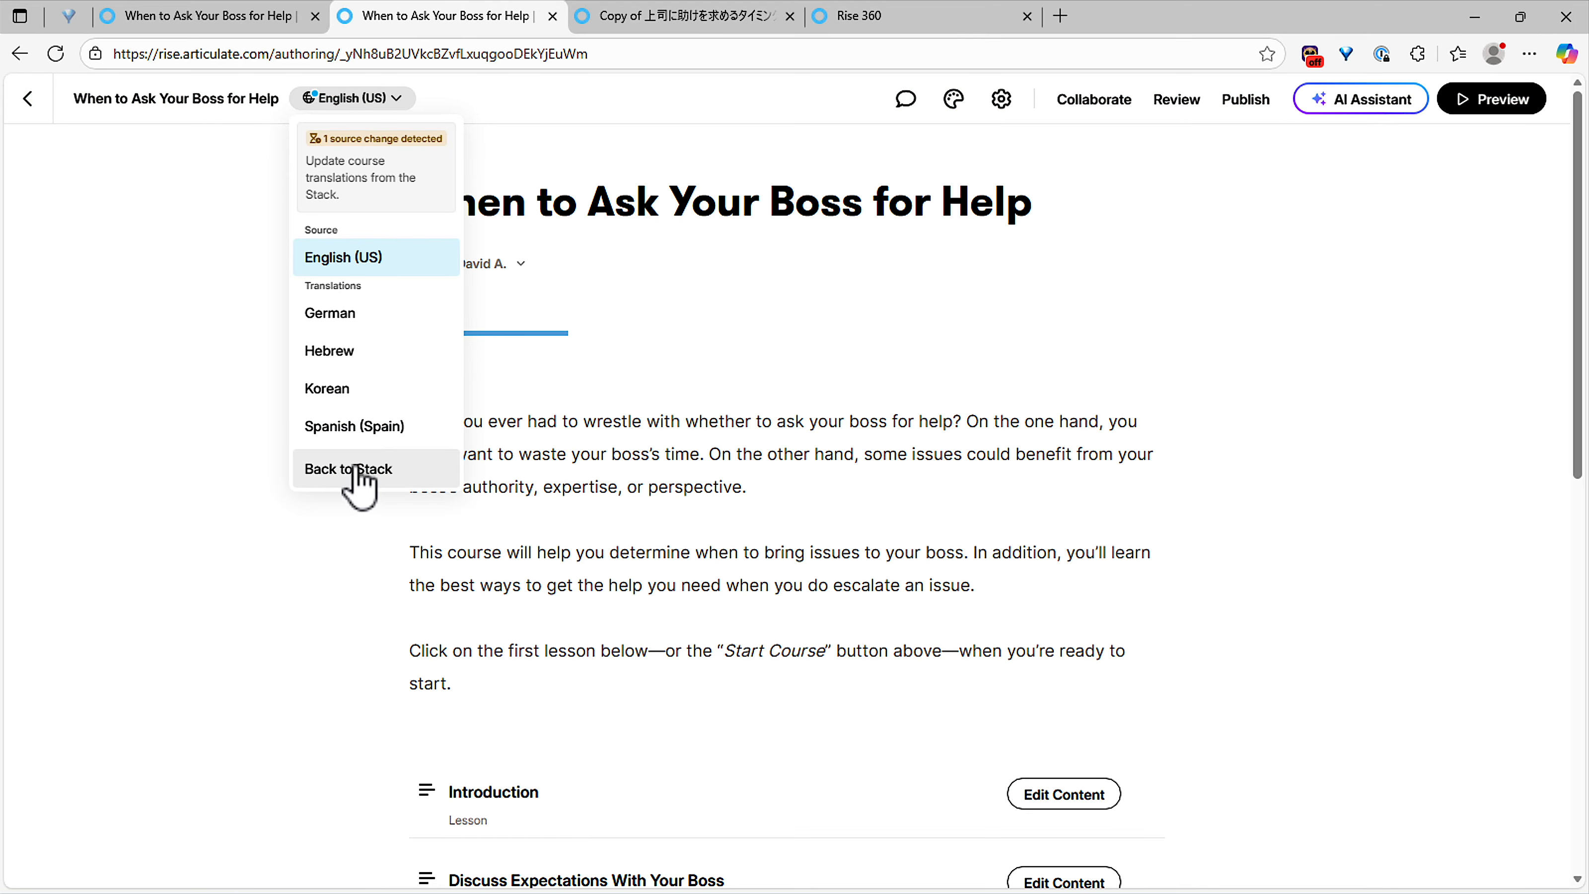
{"action": "left_click", "coordinate": [354, 470]}
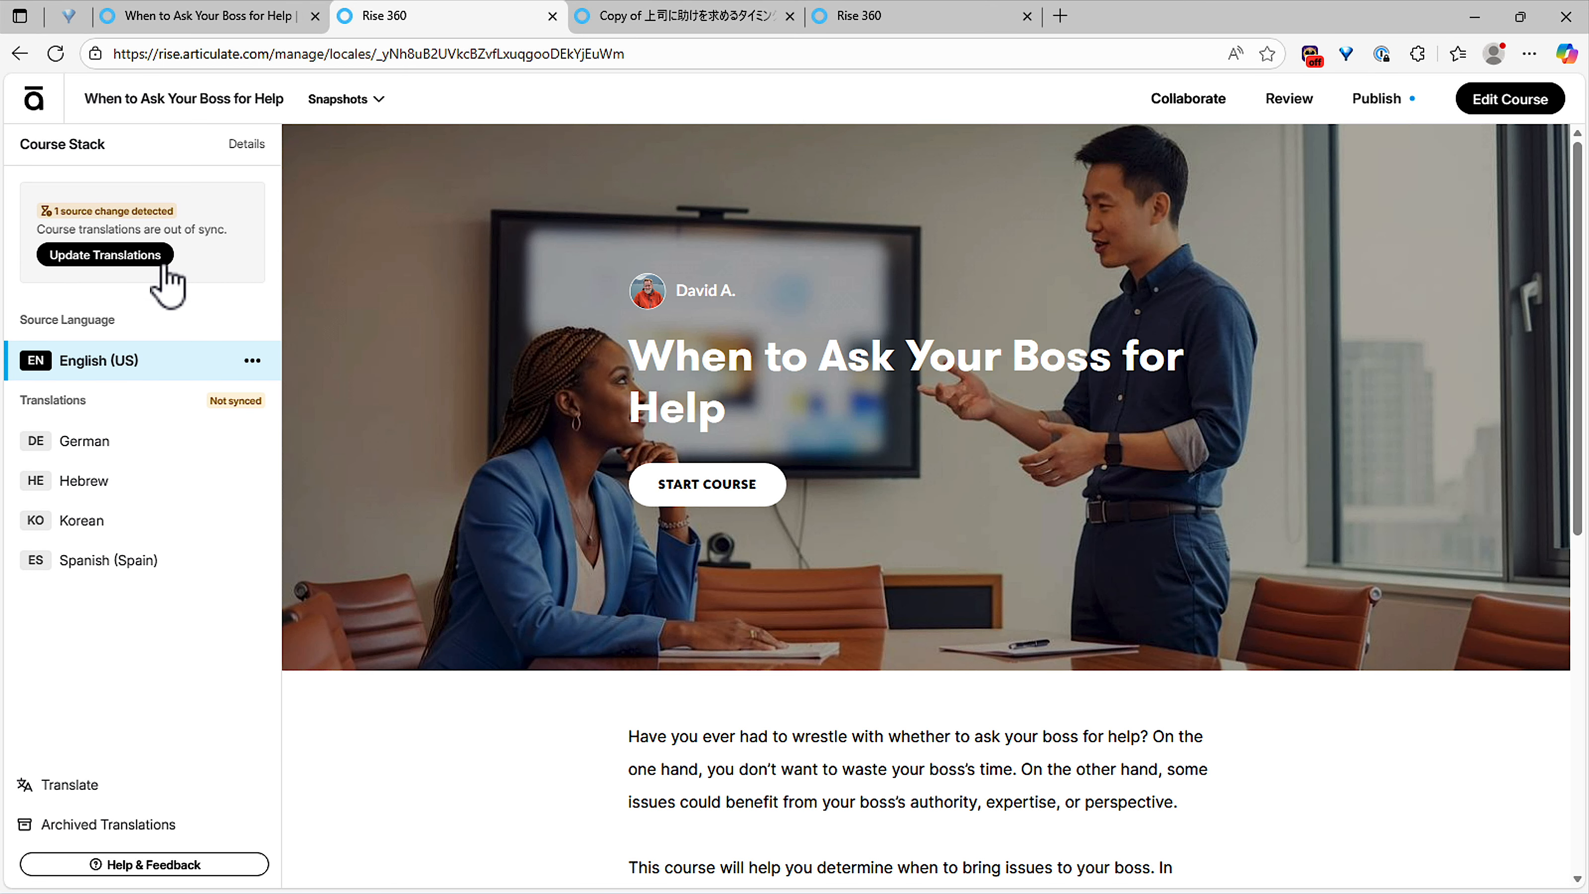
{"action": "left_click", "coordinate": [104, 252]}
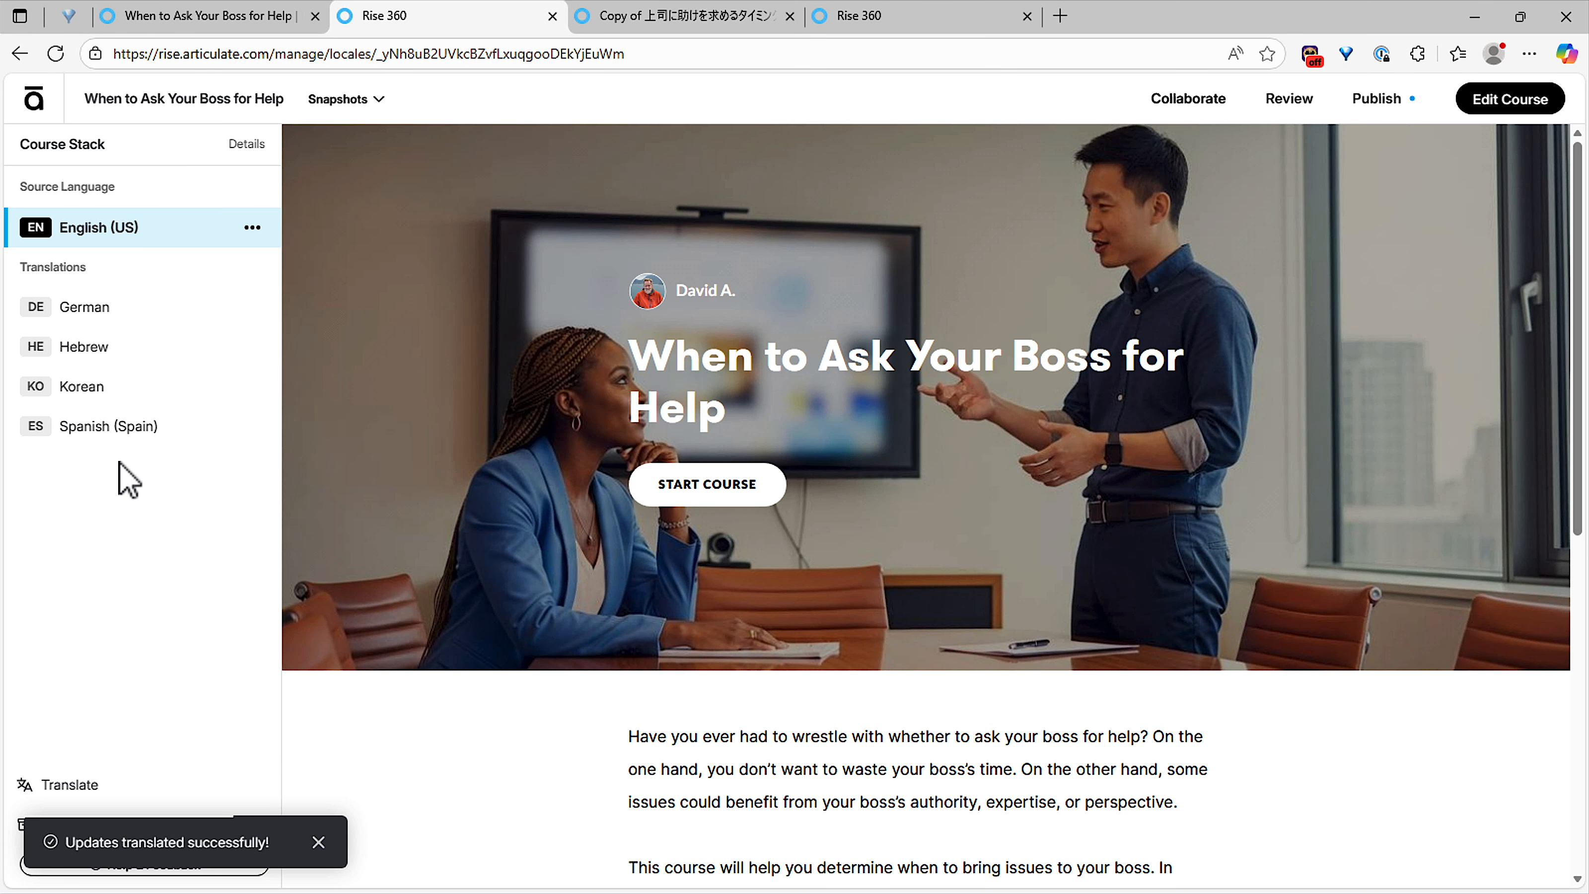
Step: Preview the Hebrew Introduction lesson and check its narration transcript
{"action": "left_click", "coordinate": [106, 354]}
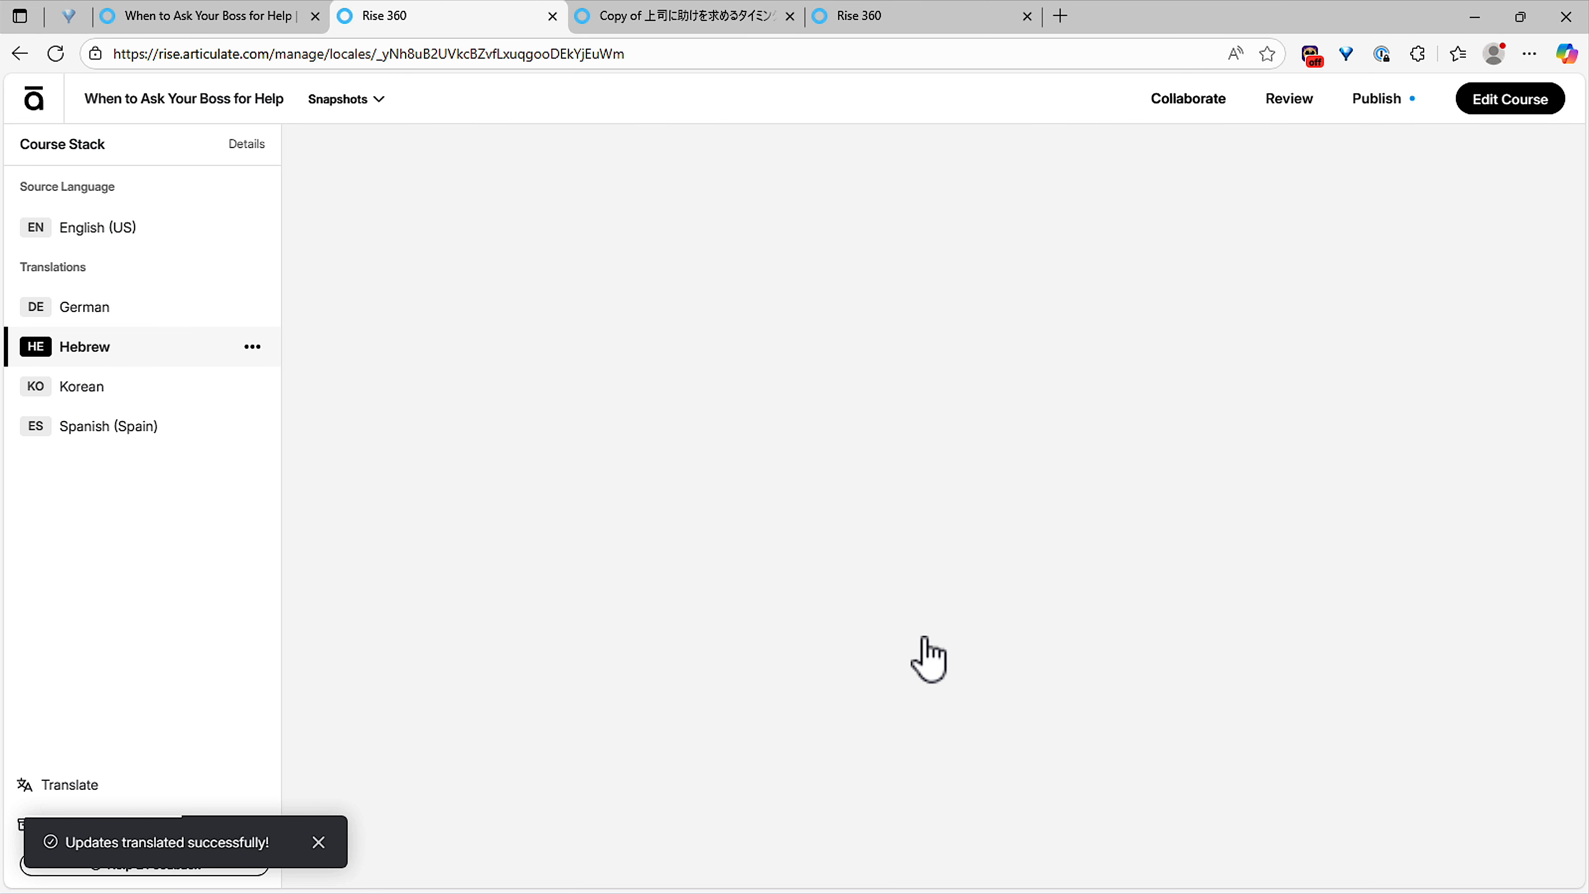
{"action": "scroll", "coordinate": [924, 636], "scroll_direction": "down", "scroll_amount": 5}
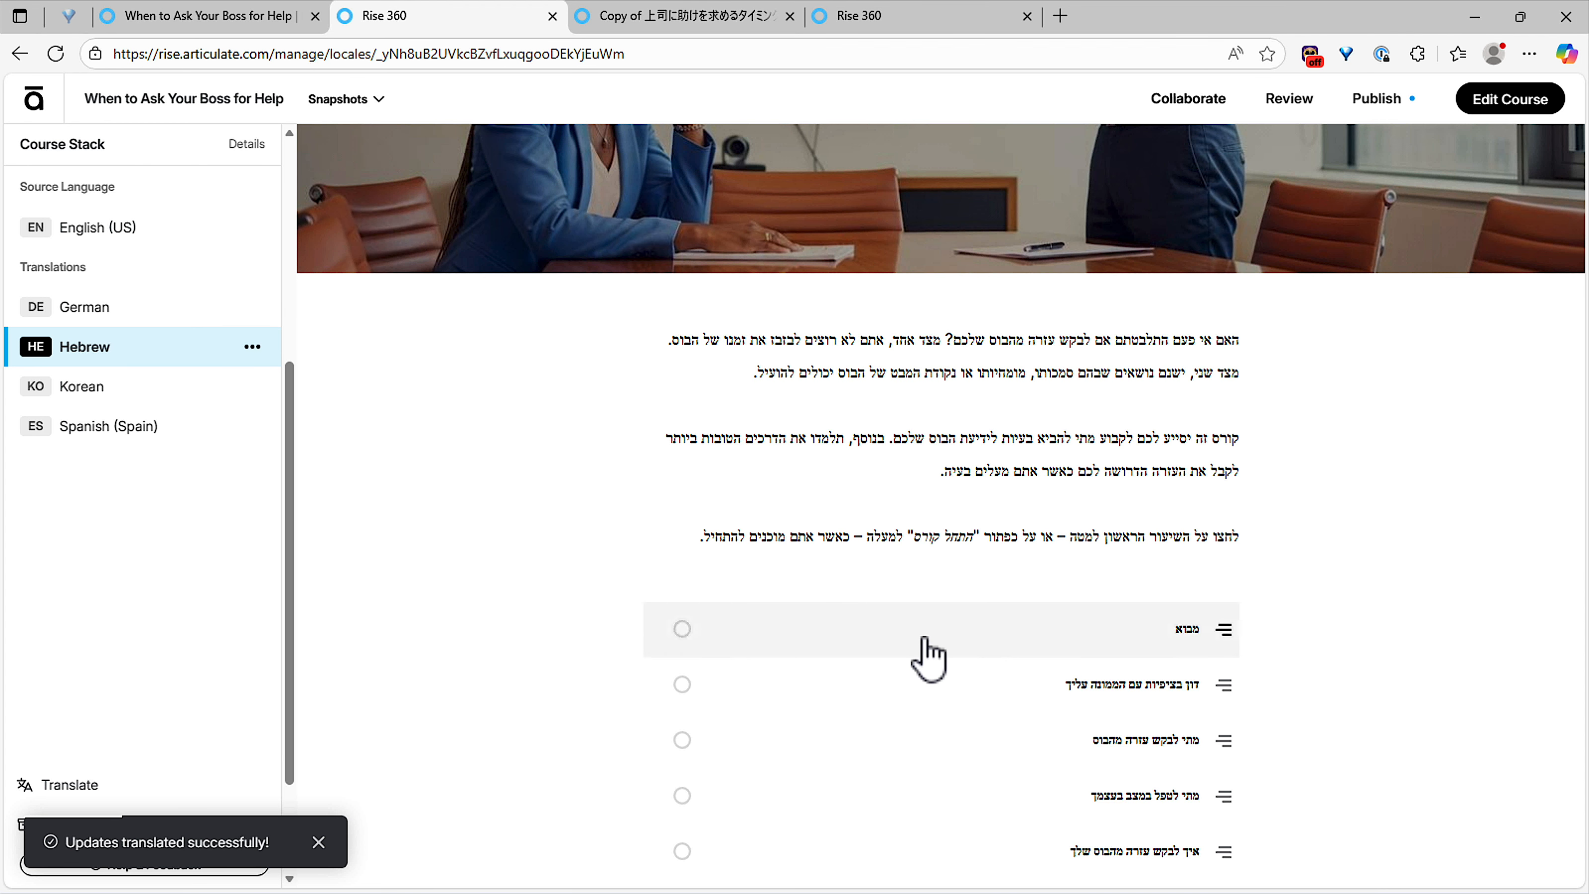
{"action": "left_click", "coordinate": [1167, 634]}
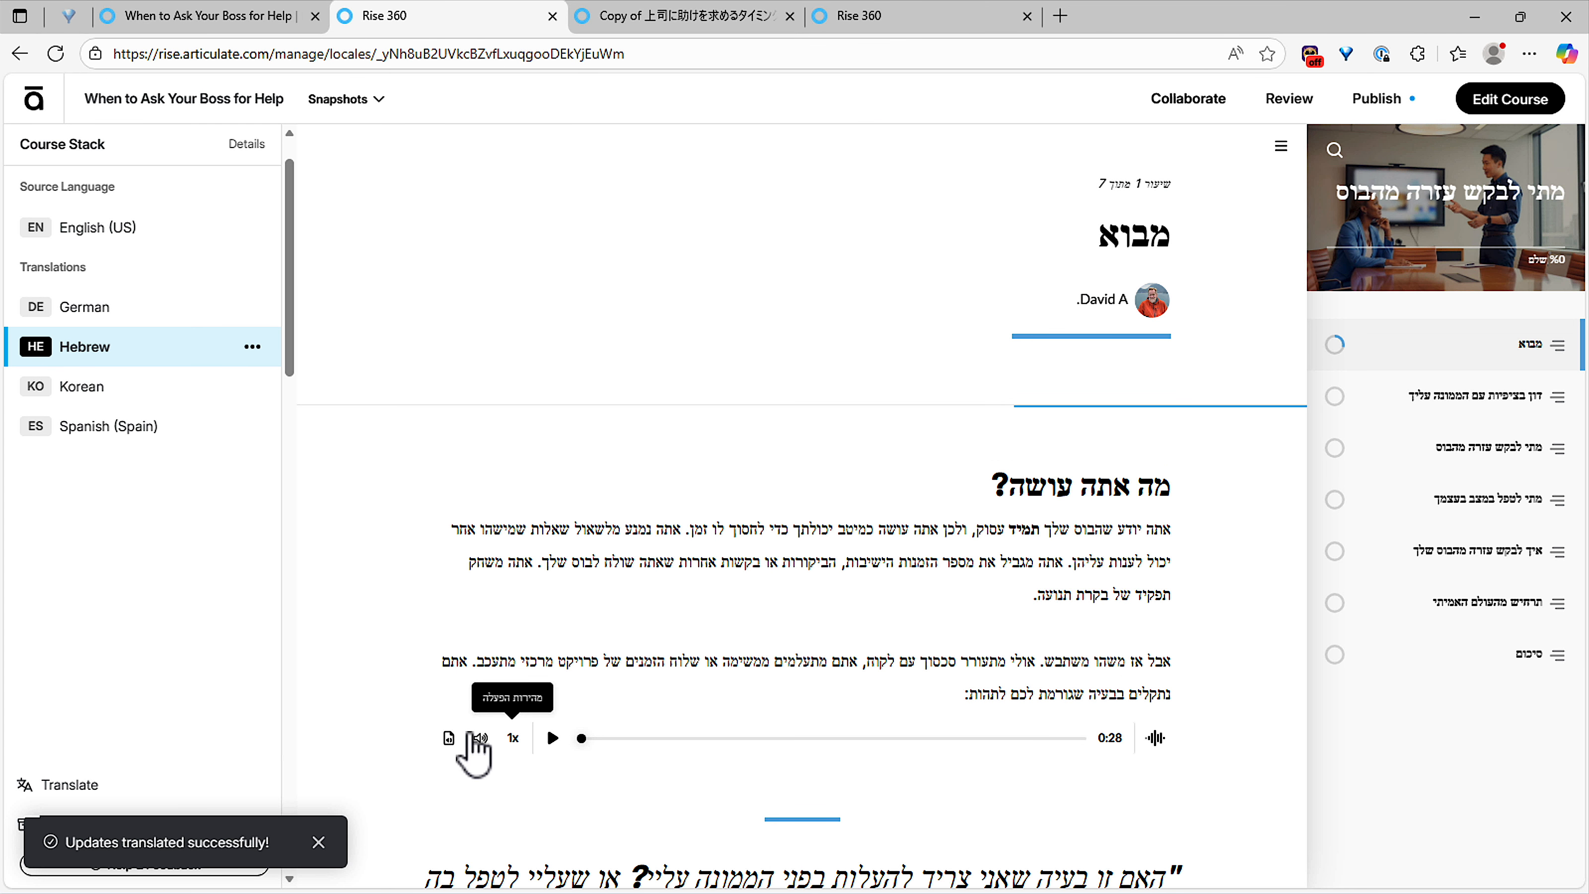
{"action": "left_click", "coordinate": [453, 743]}
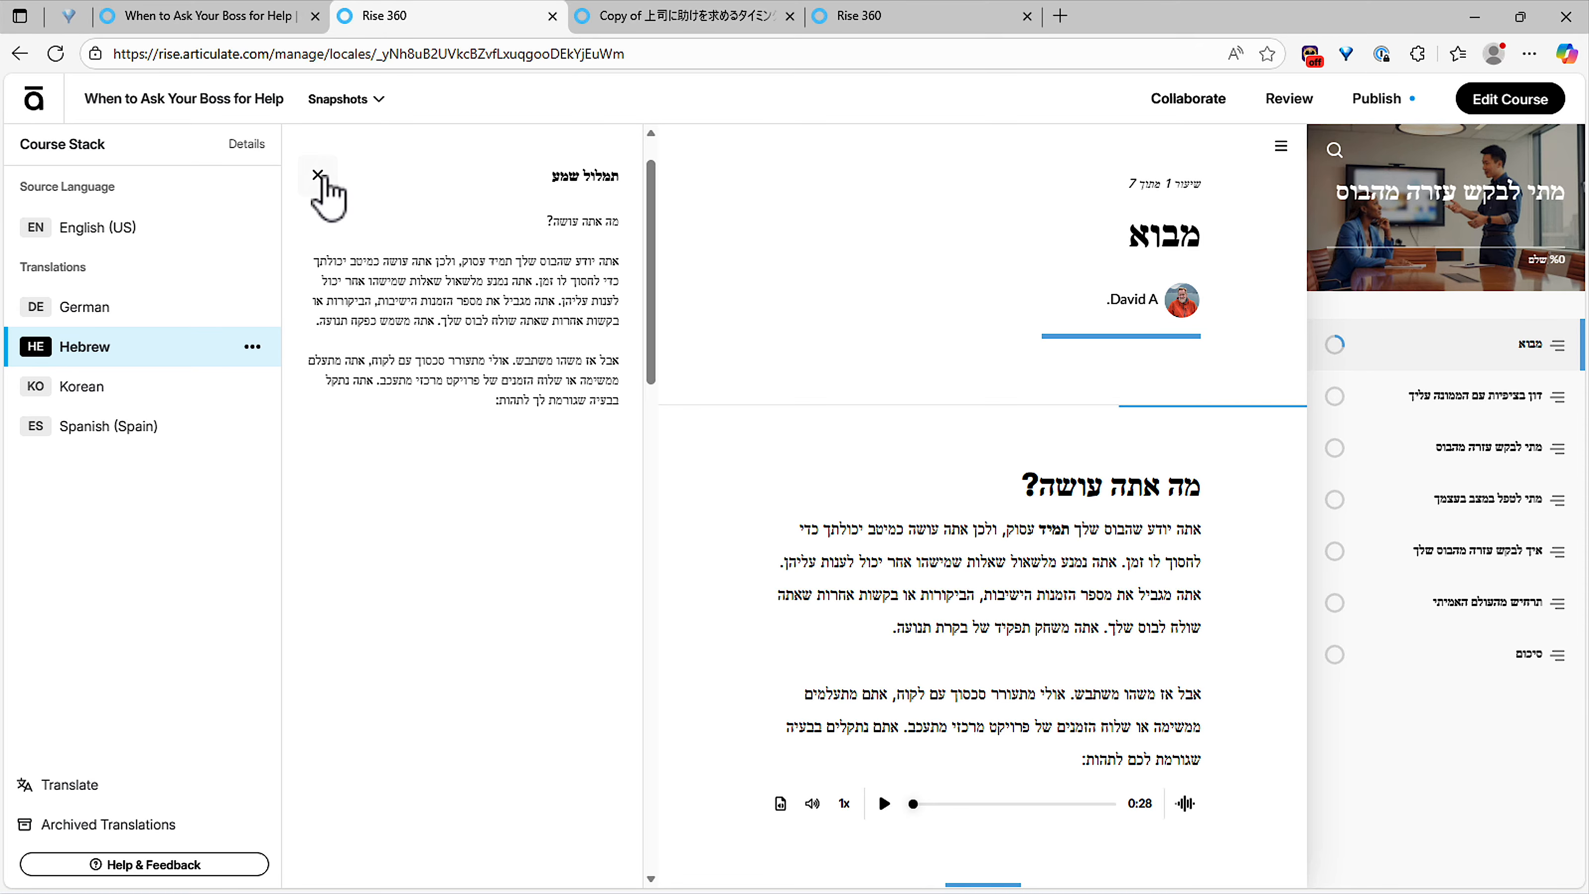
{"action": "left_click", "coordinate": [318, 175]}
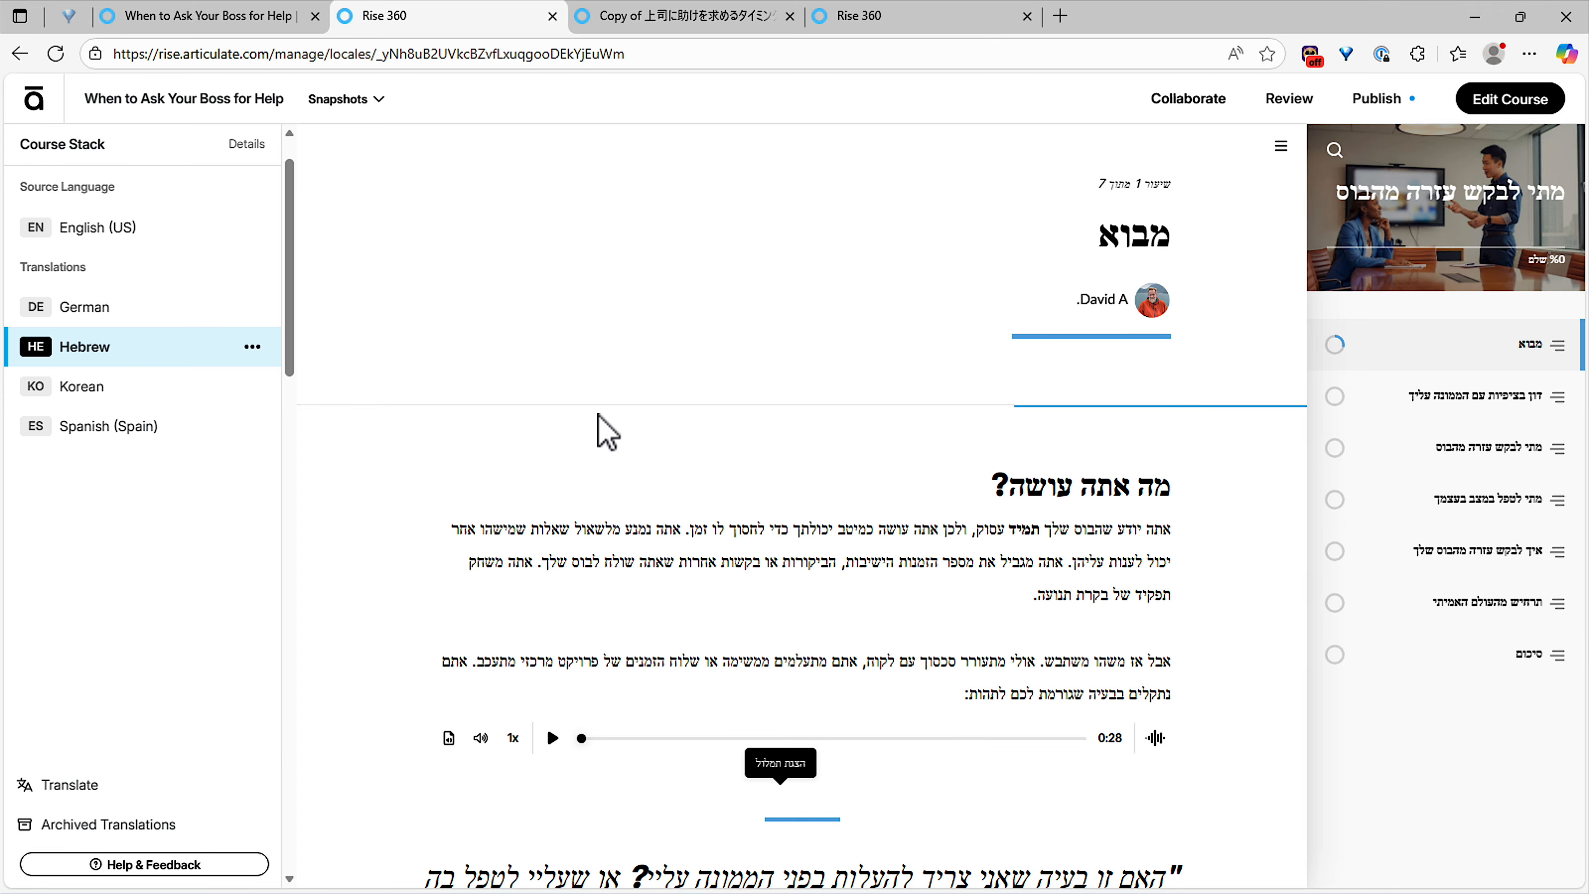
Step: Preview the Spanish (Spain) Introducción lesson and check its audio transcript
{"action": "left_click", "coordinate": [130, 445]}
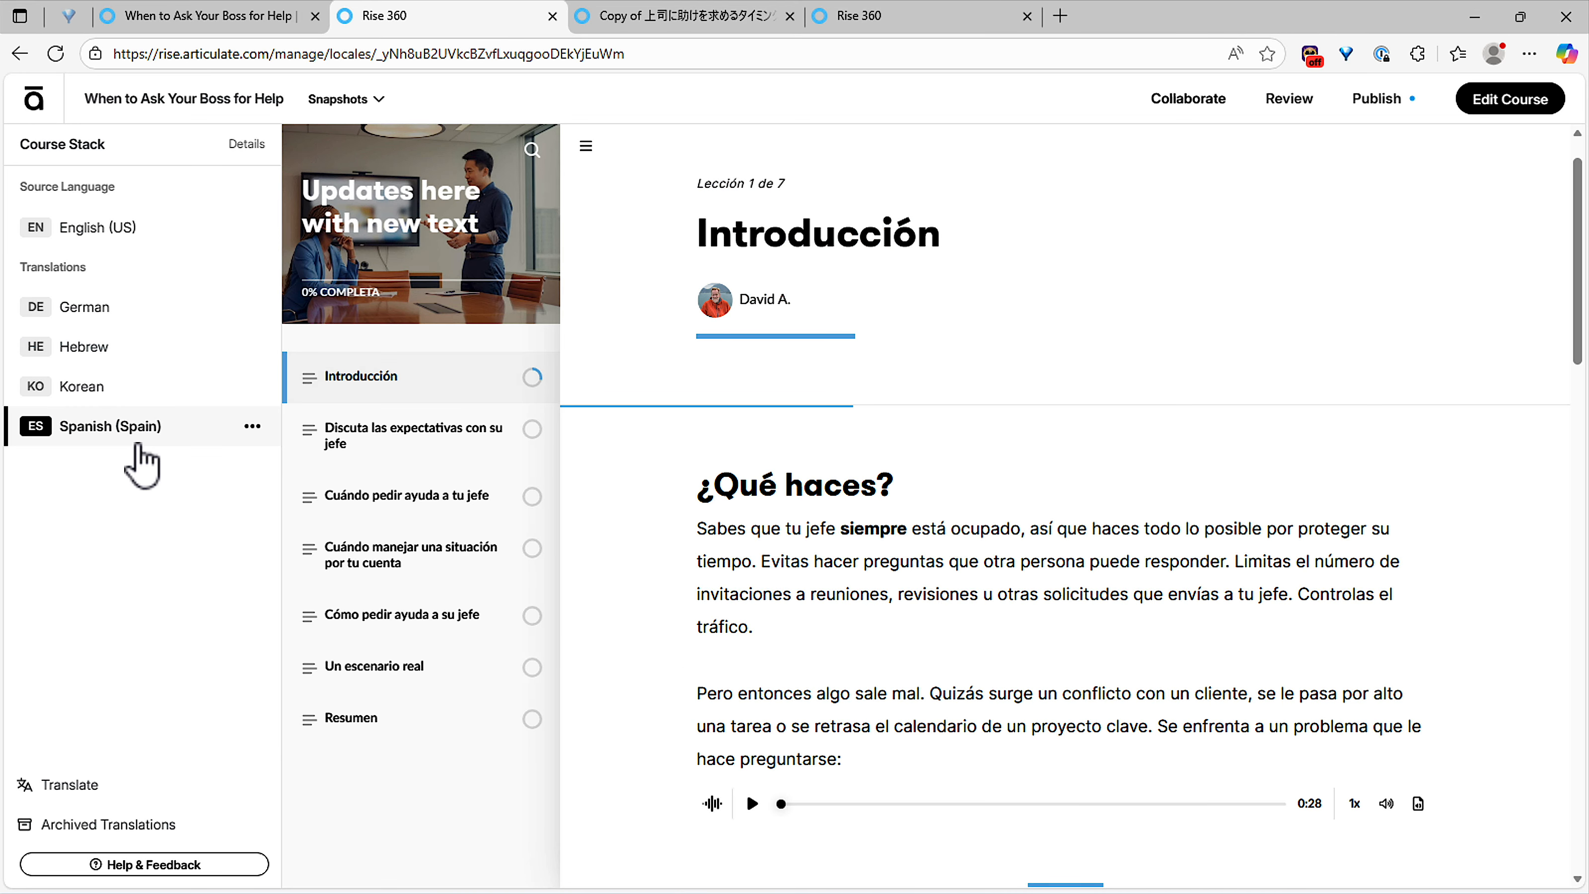
{"action": "left_click", "coordinate": [464, 447]}
{"action": "left_click", "coordinate": [447, 394]}
{"action": "scroll", "coordinate": [1071, 611], "scroll_direction": "down", "scroll_amount": 4}
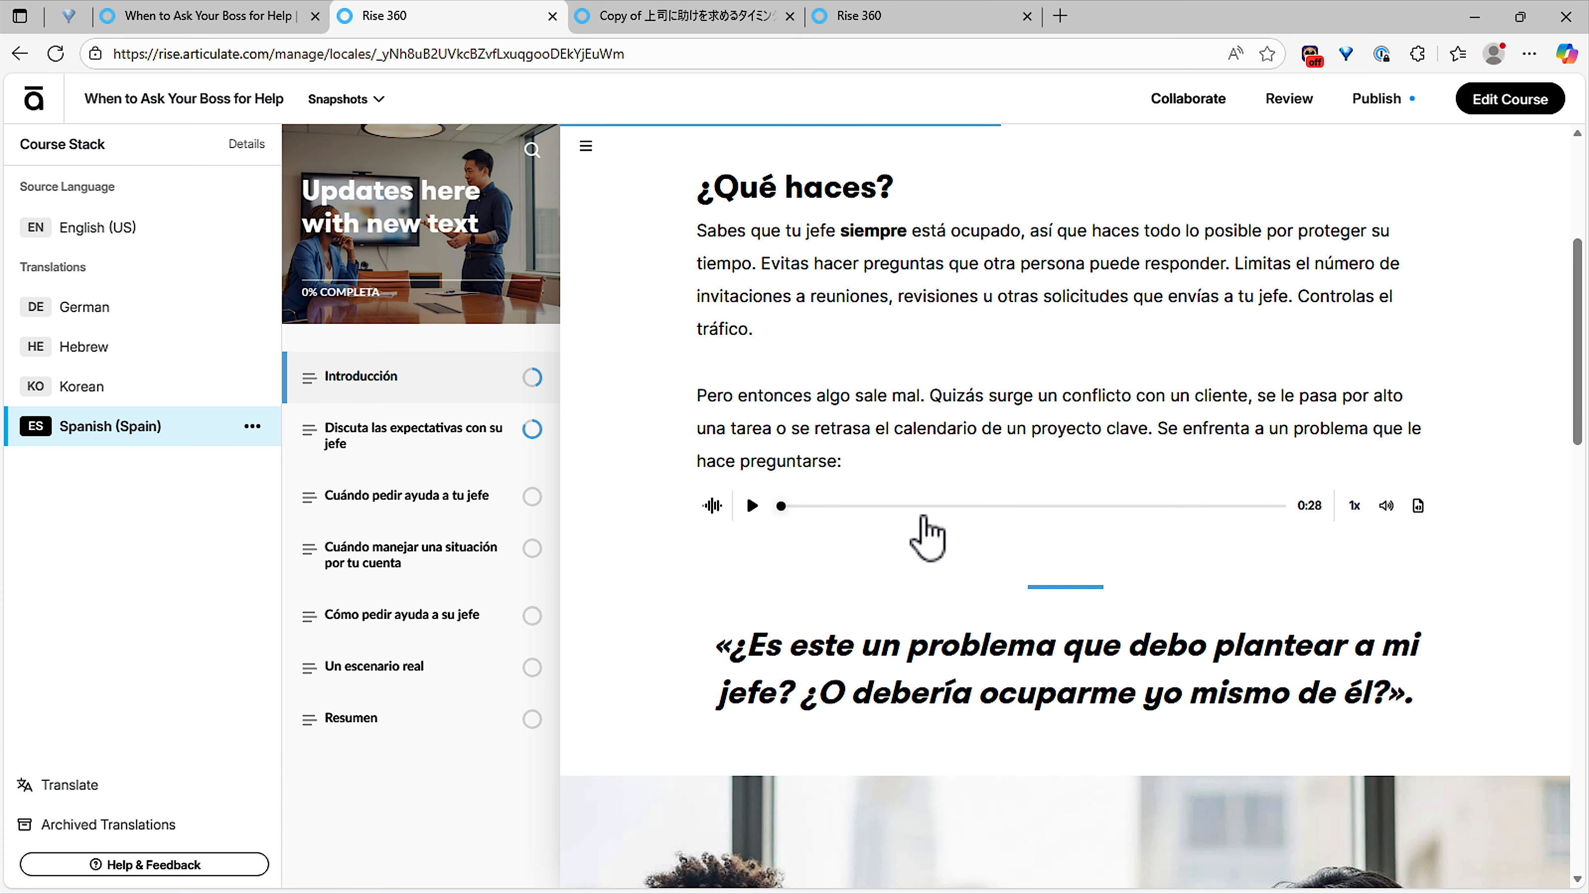
{"action": "left_click", "coordinate": [1418, 507]}
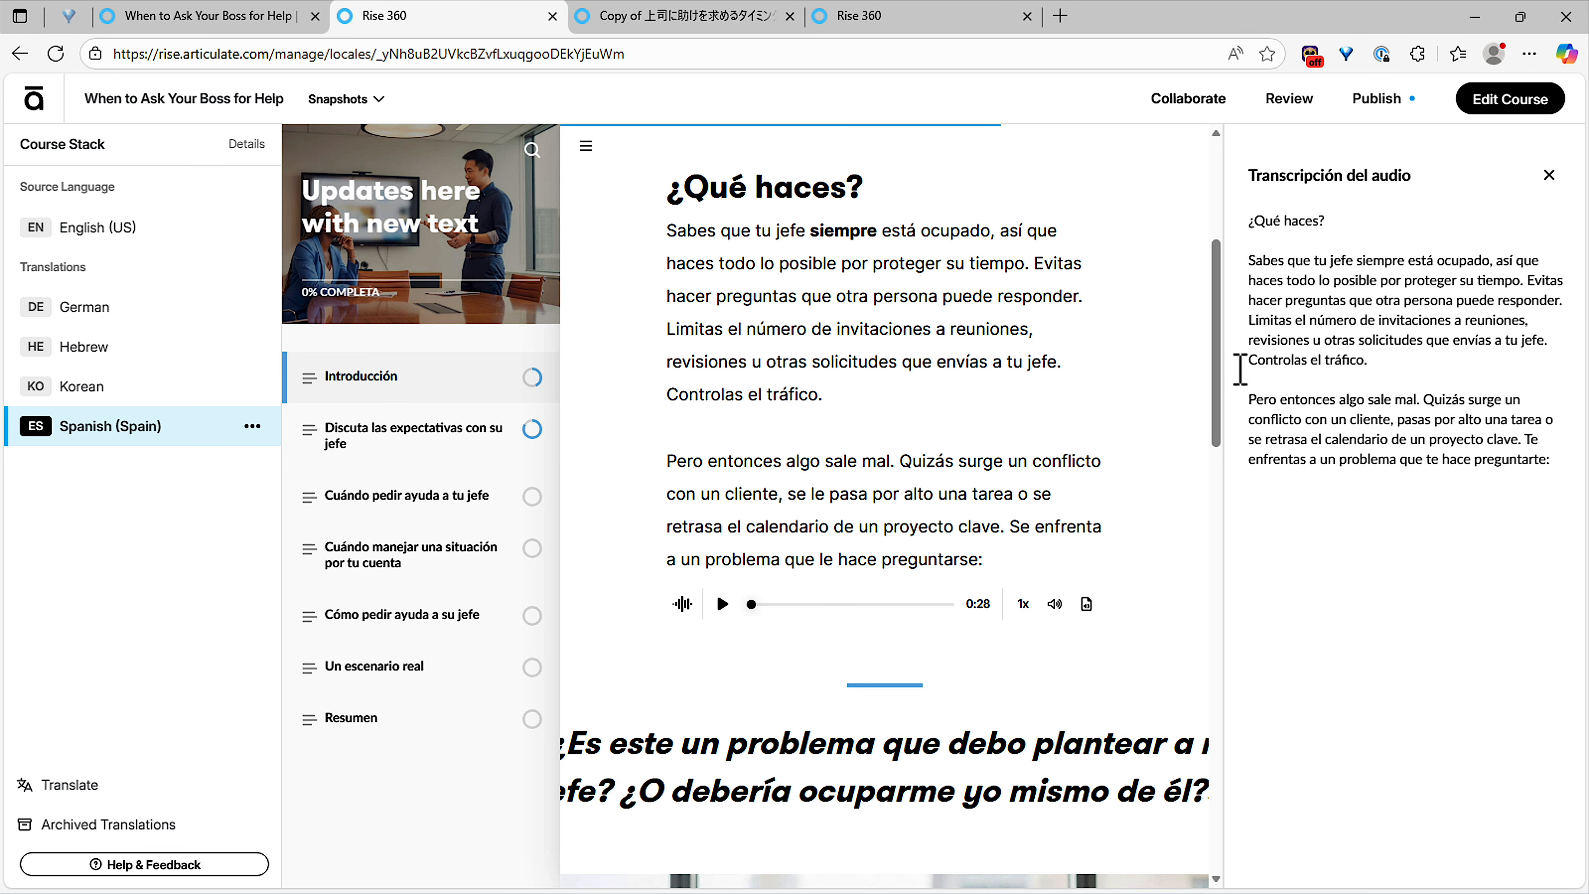
{"action": "left_click", "coordinate": [1549, 176]}
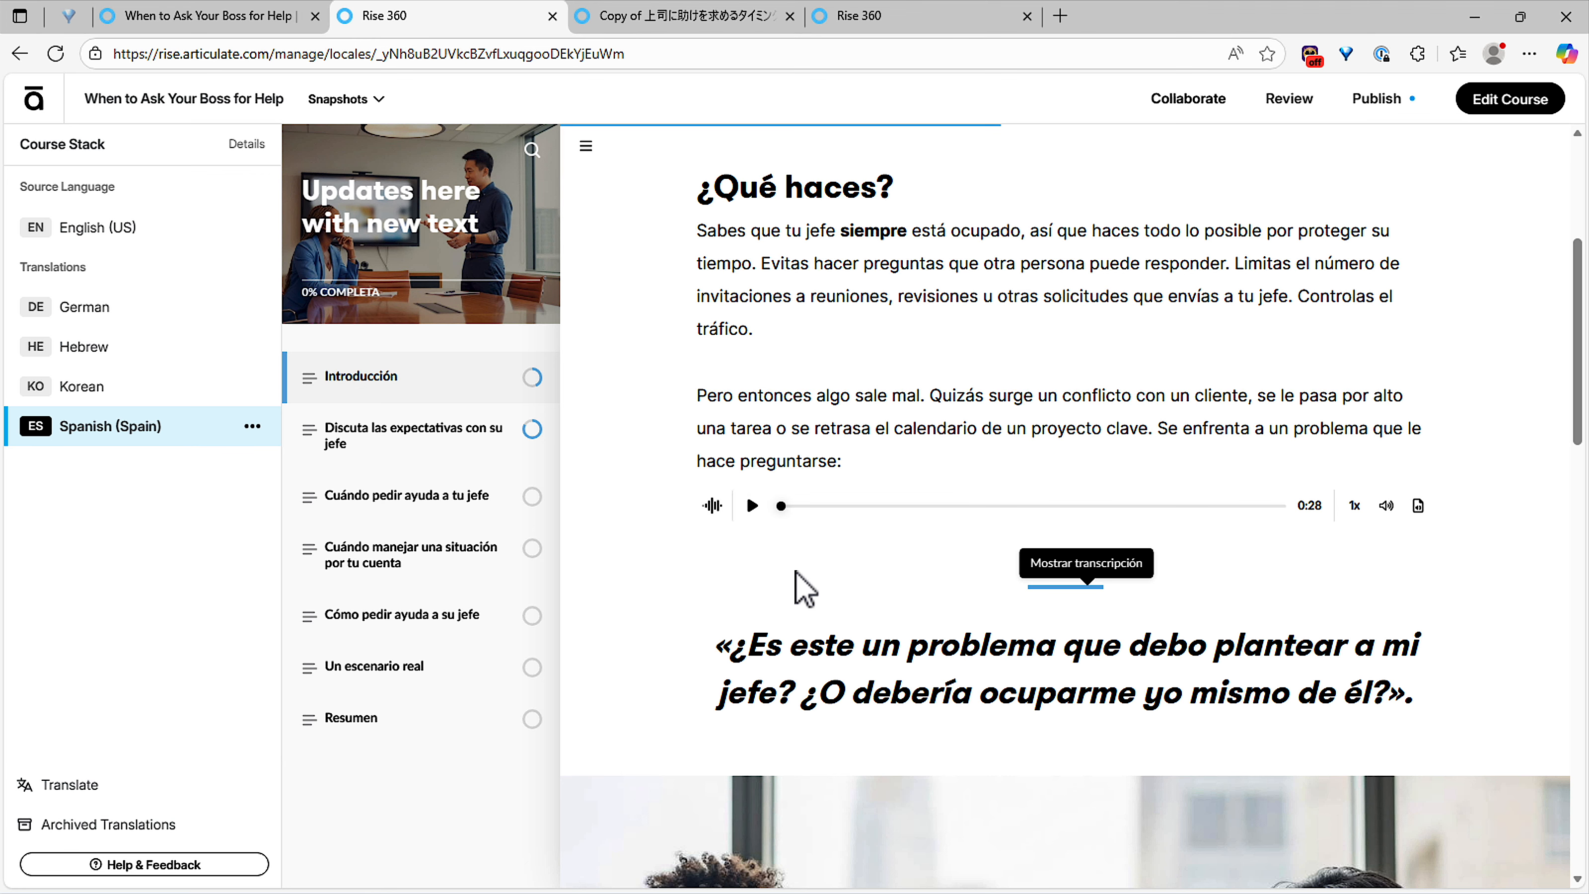
Step: Scroll through the Spanish lesson, then reopen the English course for editing
{"action": "scroll", "coordinate": [799, 586], "scroll_direction": "down", "scroll_amount": 5}
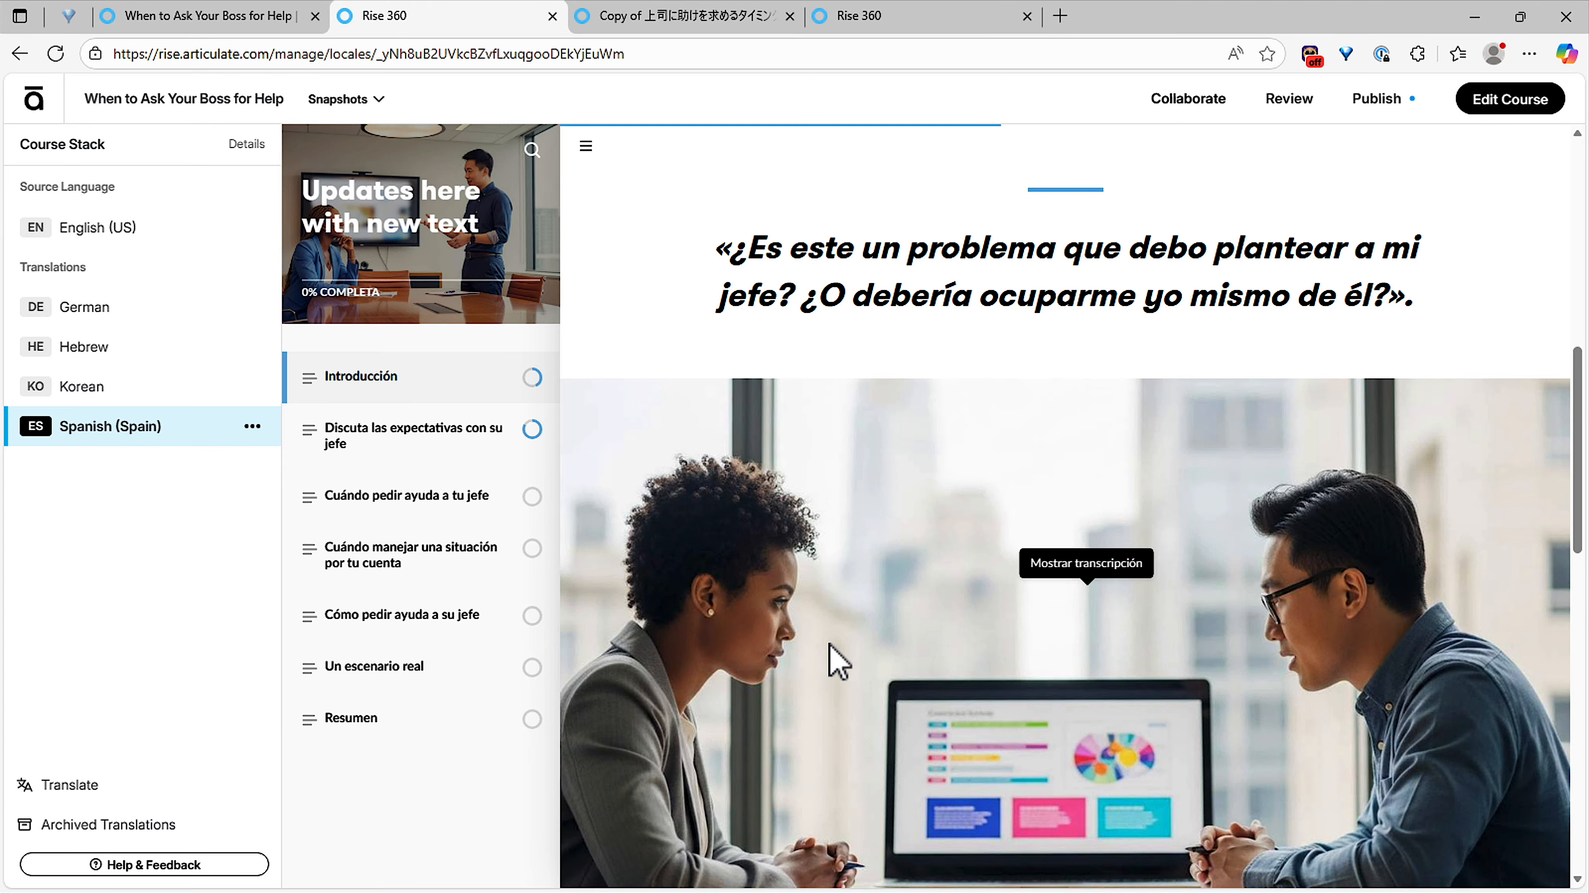
{"action": "scroll", "coordinate": [866, 531], "scroll_direction": "up", "scroll_amount": 2}
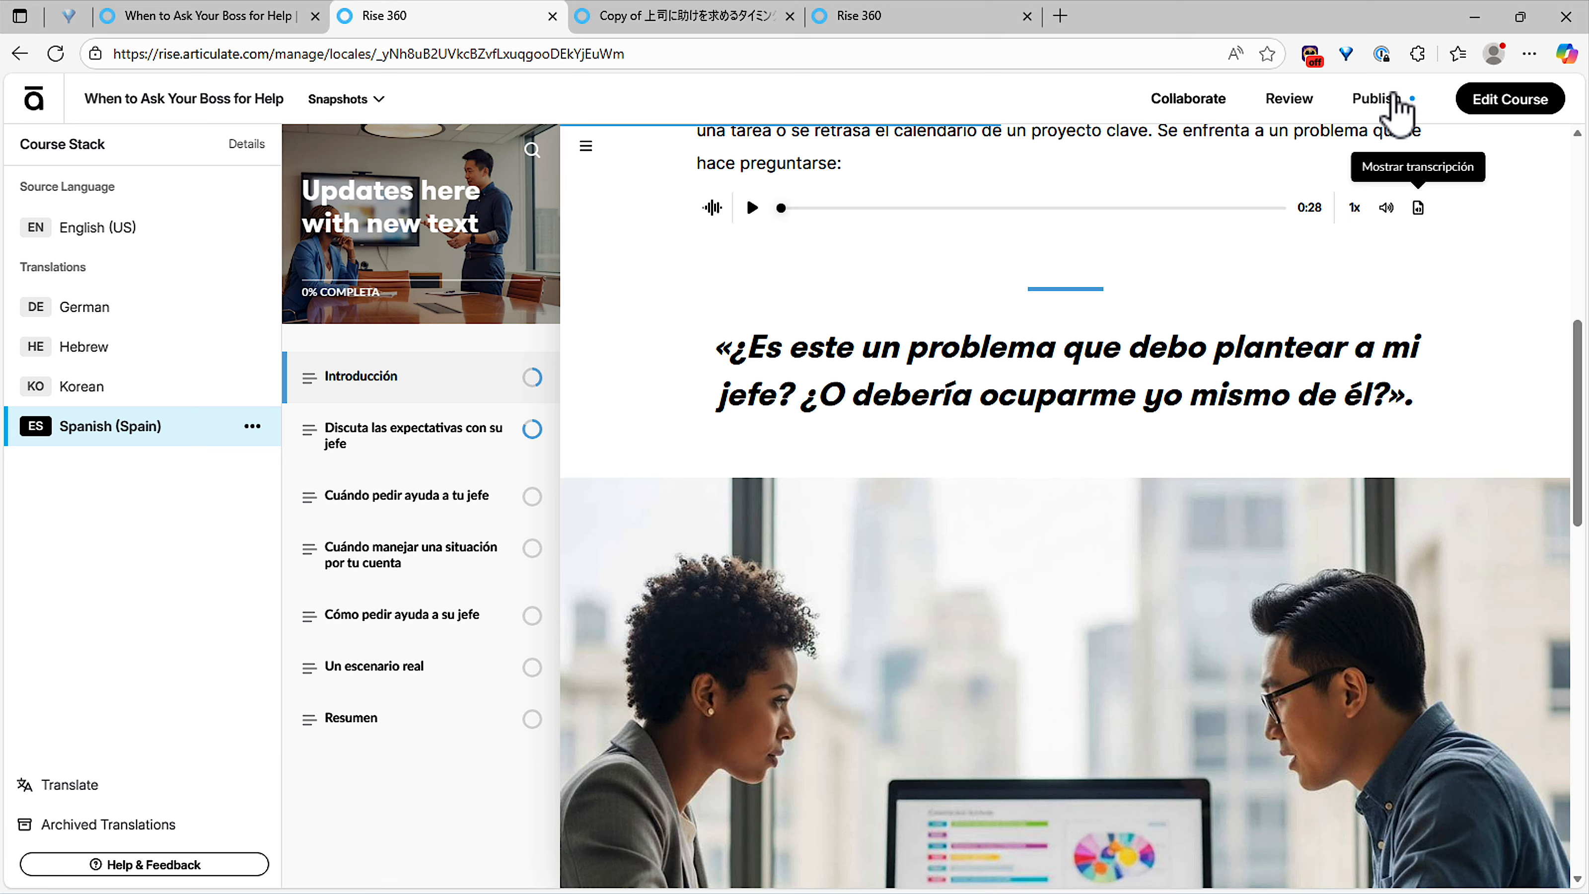
{"action": "left_click", "coordinate": [1481, 103]}
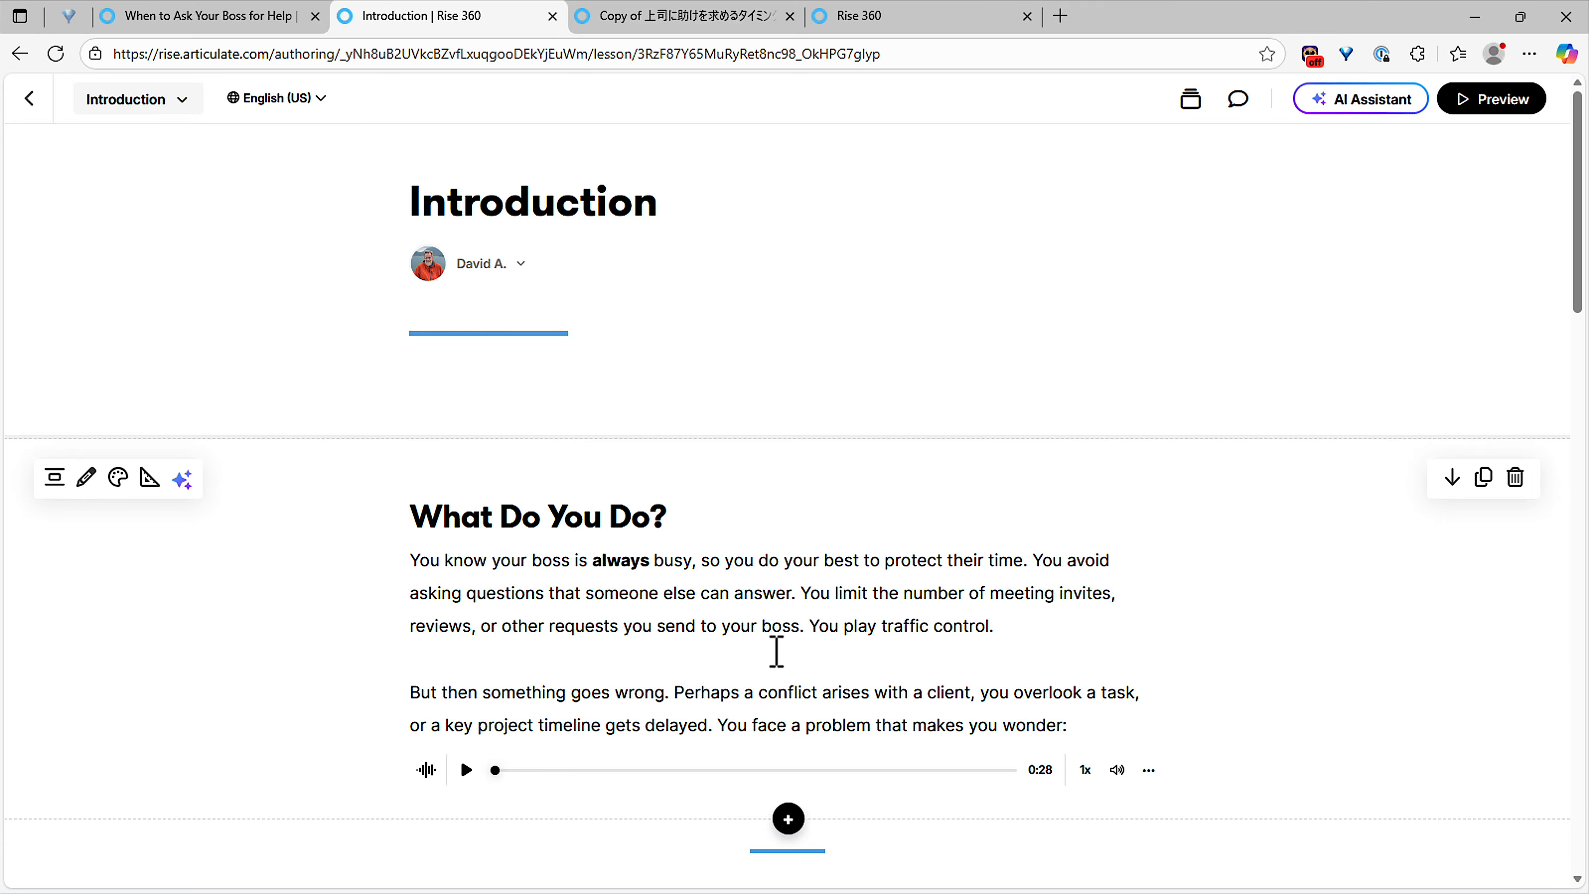
Step: Switch to the maximized Storyline HealthyHabits project with slide 1.1 Healthy Habits selected
{"action": "key", "text": "alt+Tab"}
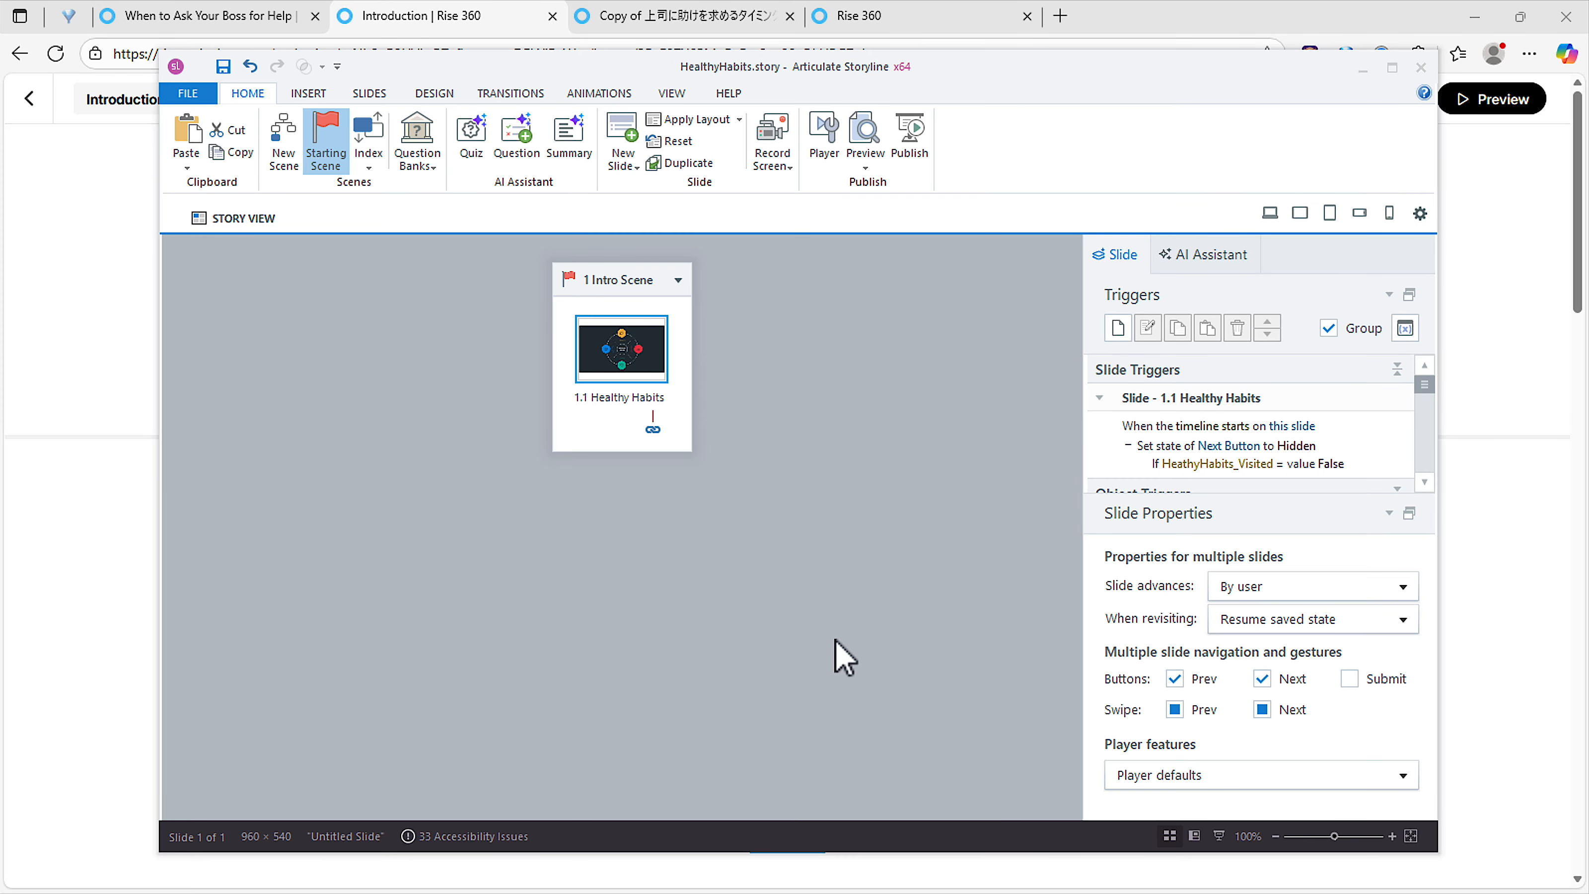
{"action": "double_click", "coordinate": [862, 63]}
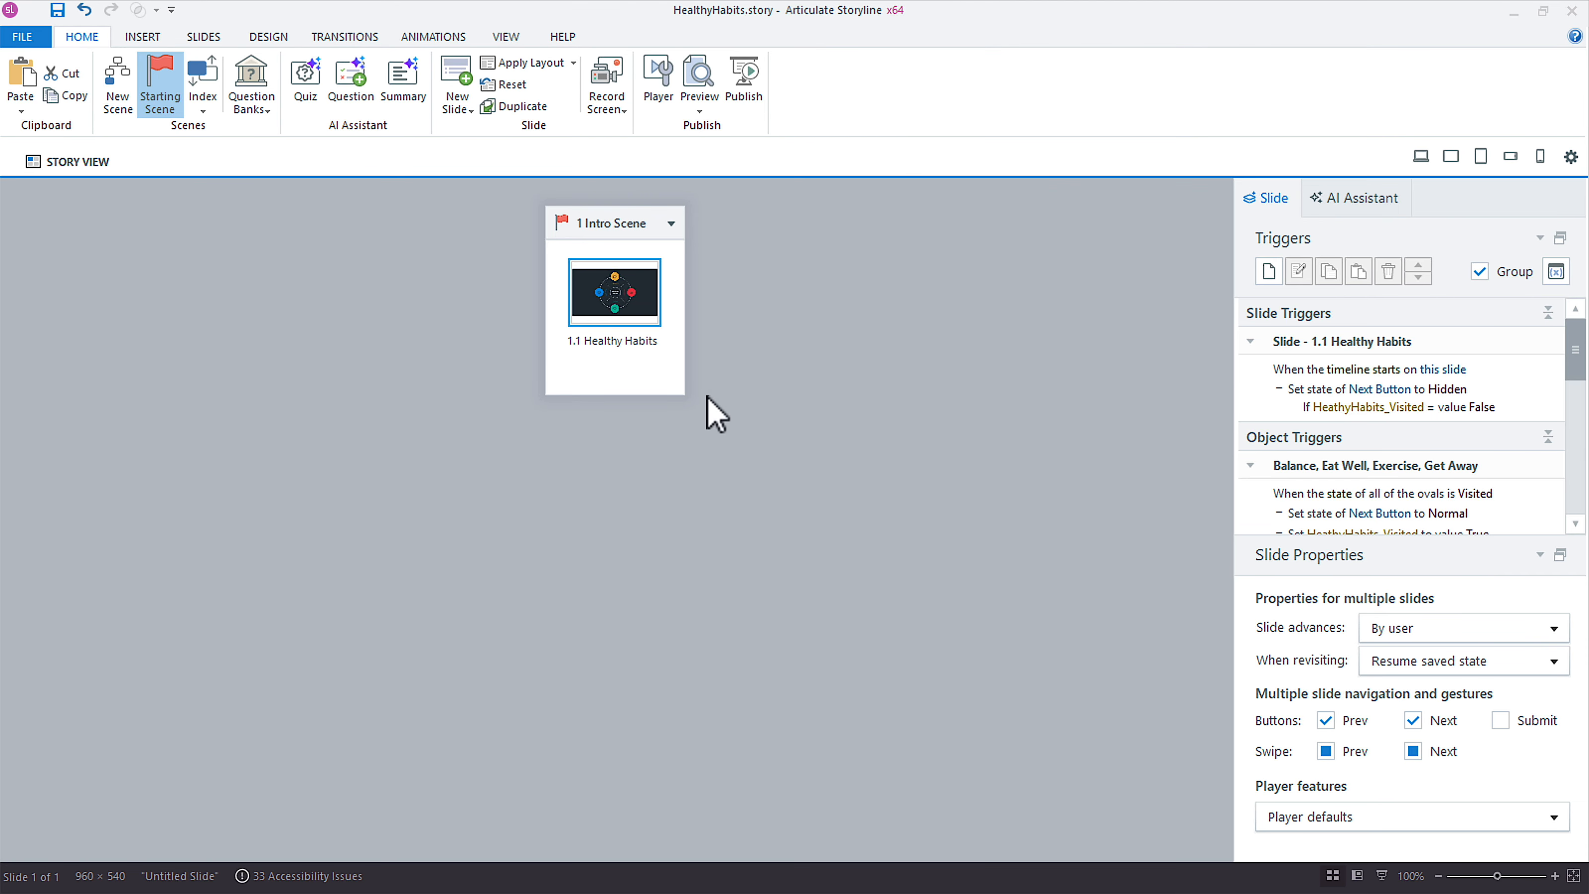
{"action": "left_click", "coordinate": [606, 302]}
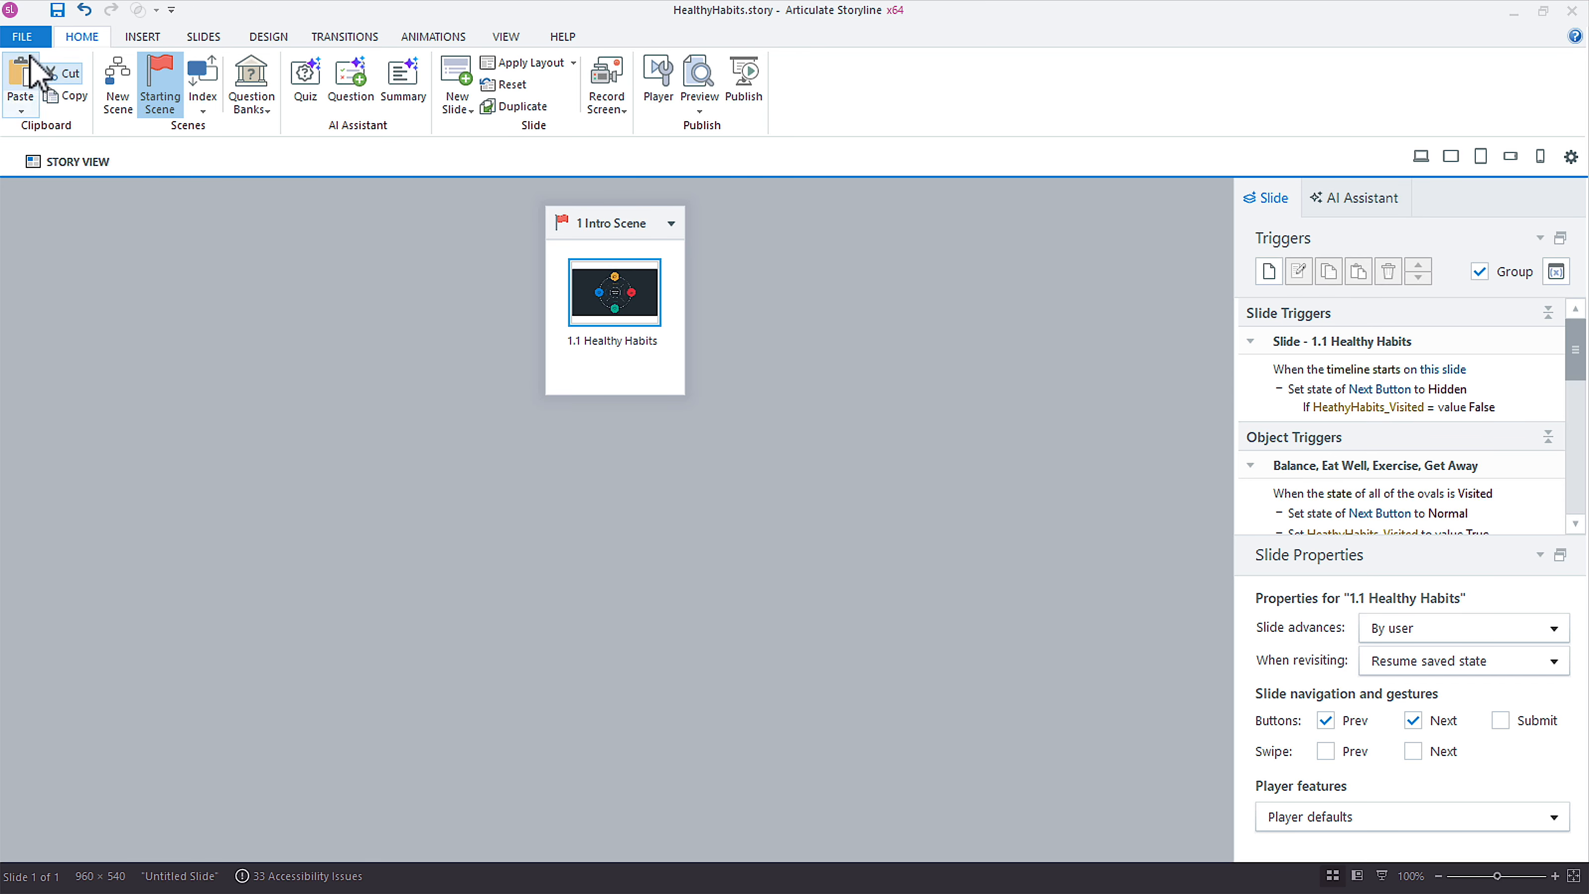
Step: Start a course translation from English (US) with Spanish (Spain) as the target language
{"action": "left_click", "coordinate": [24, 39]}
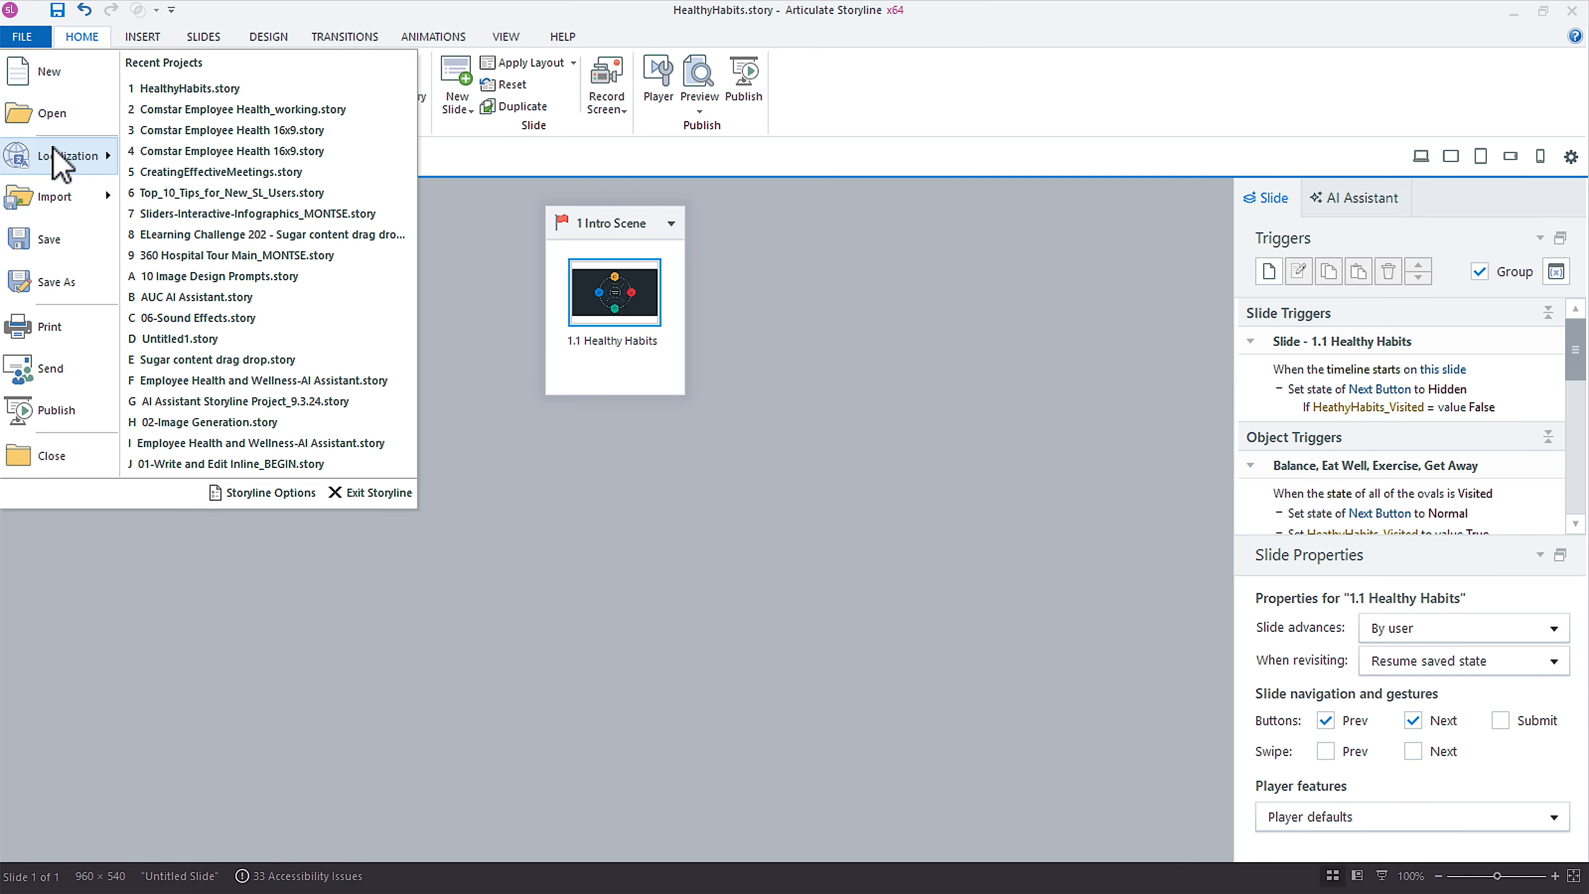
{"action": "mouse_move", "coordinate": [40, 160]}
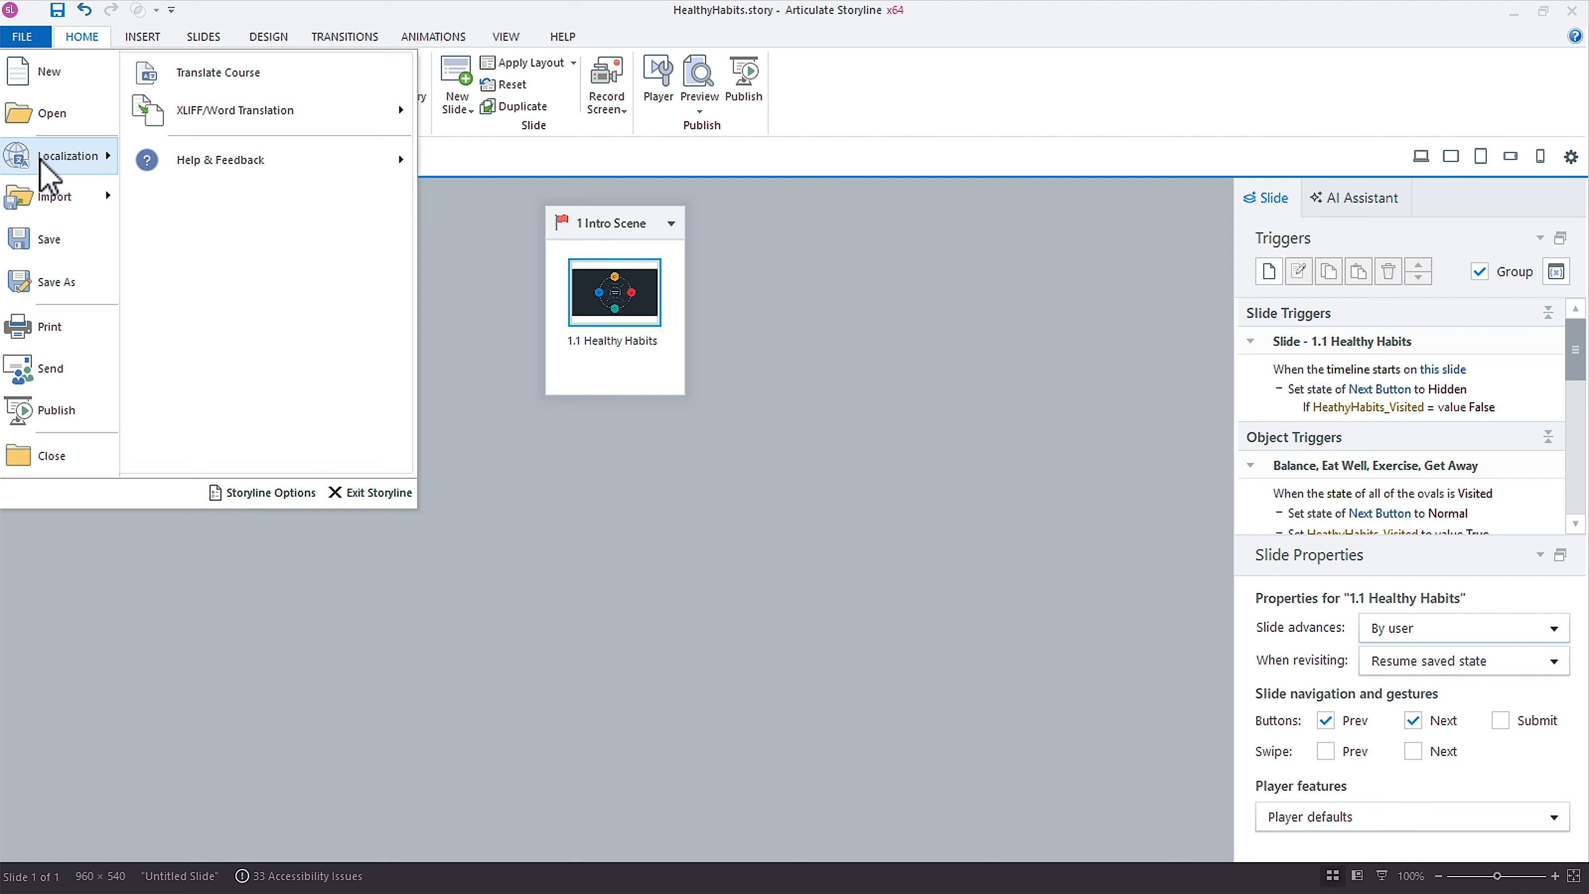
{"action": "left_click", "coordinate": [289, 84]}
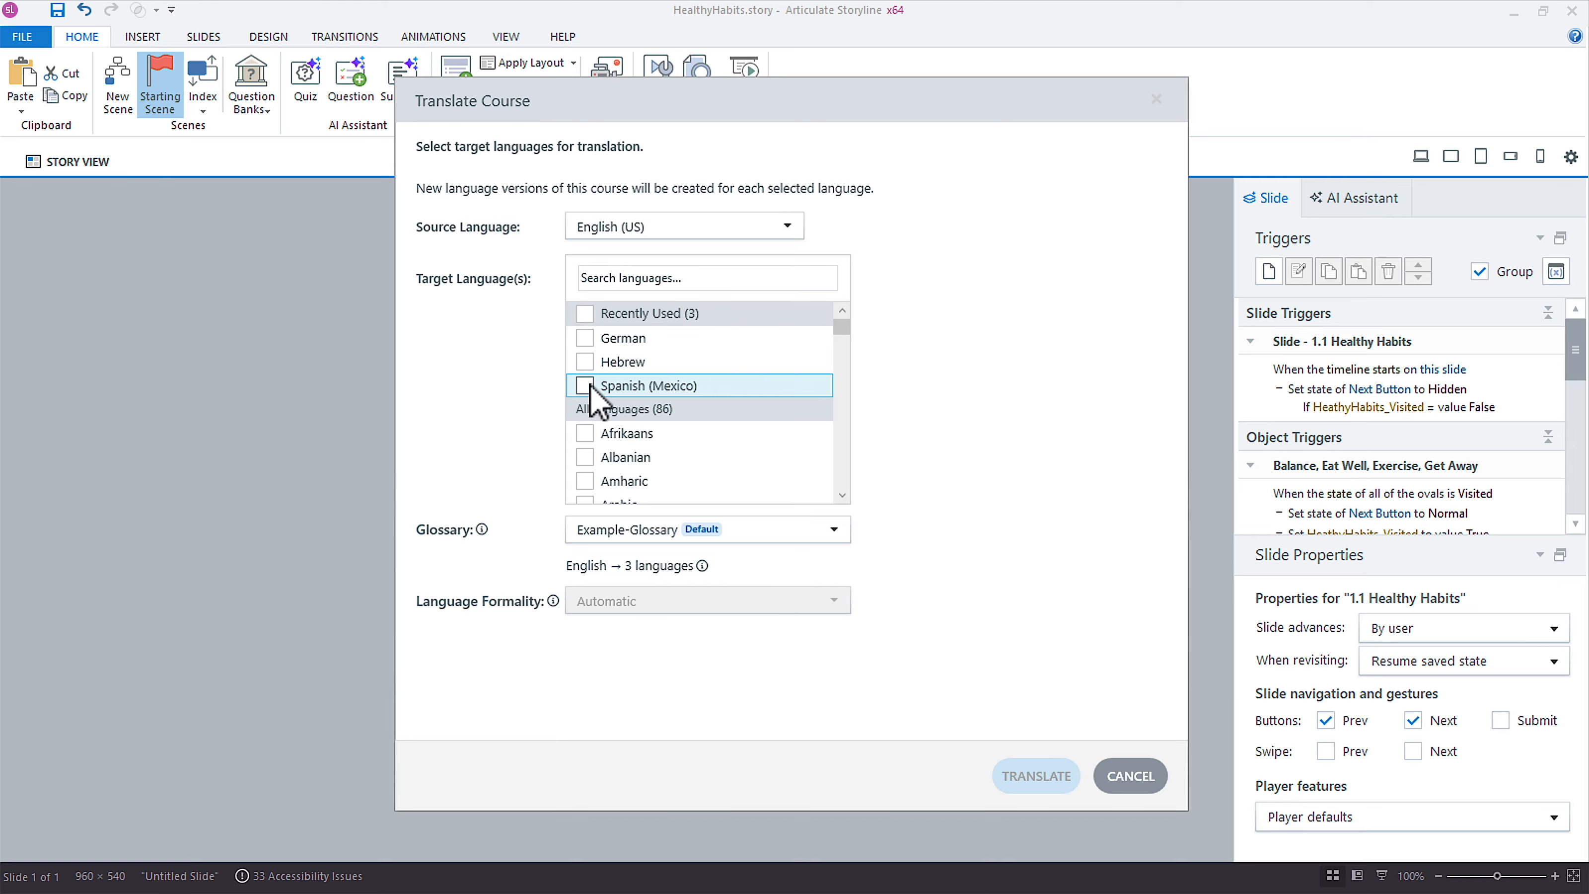
{"action": "left_click", "coordinate": [621, 279]}
{"action": "type", "text": "spanis"}
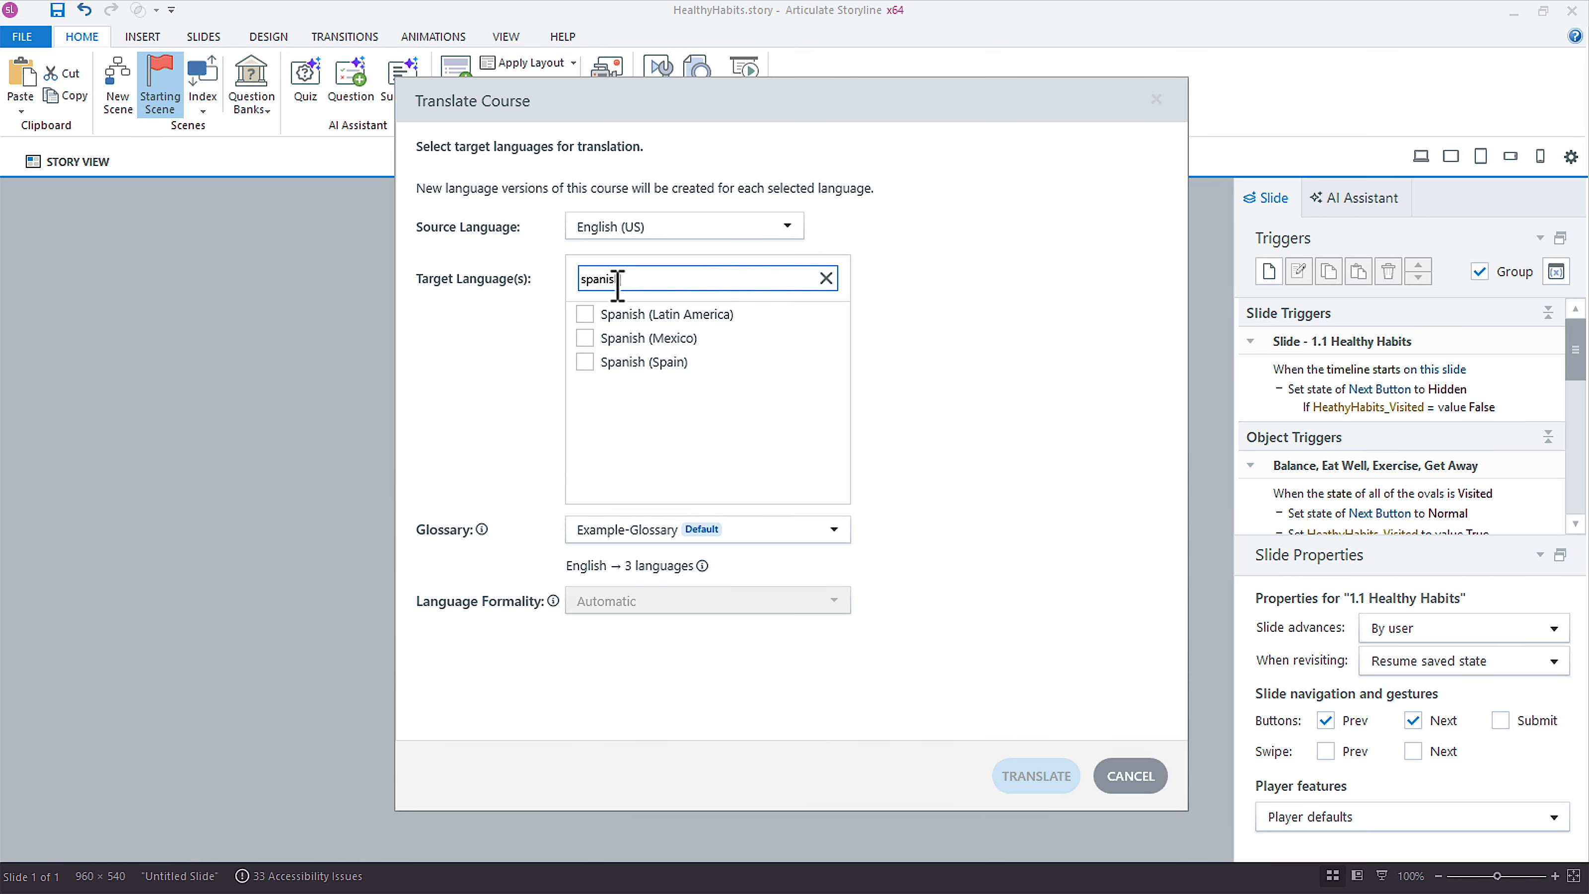
{"action": "type", "text": "h"}
{"action": "left_click", "coordinate": [586, 363]}
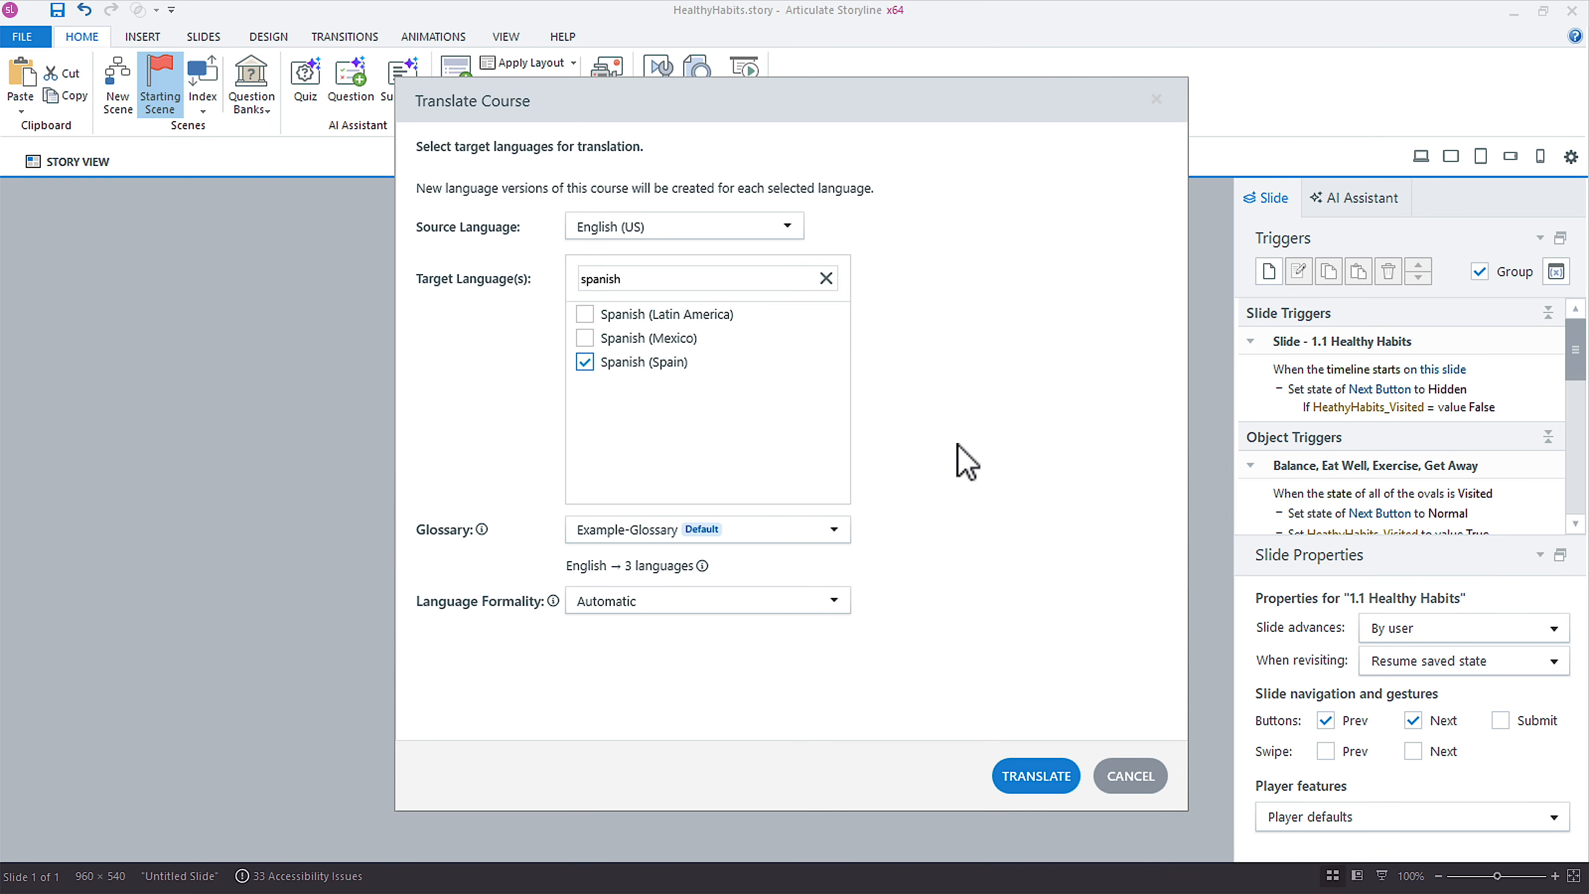
Step: Translate the project into Spanish (Spain) and open slide 1.1 Healthy Habits in its Spanish version
{"action": "left_click", "coordinate": [1020, 781]}
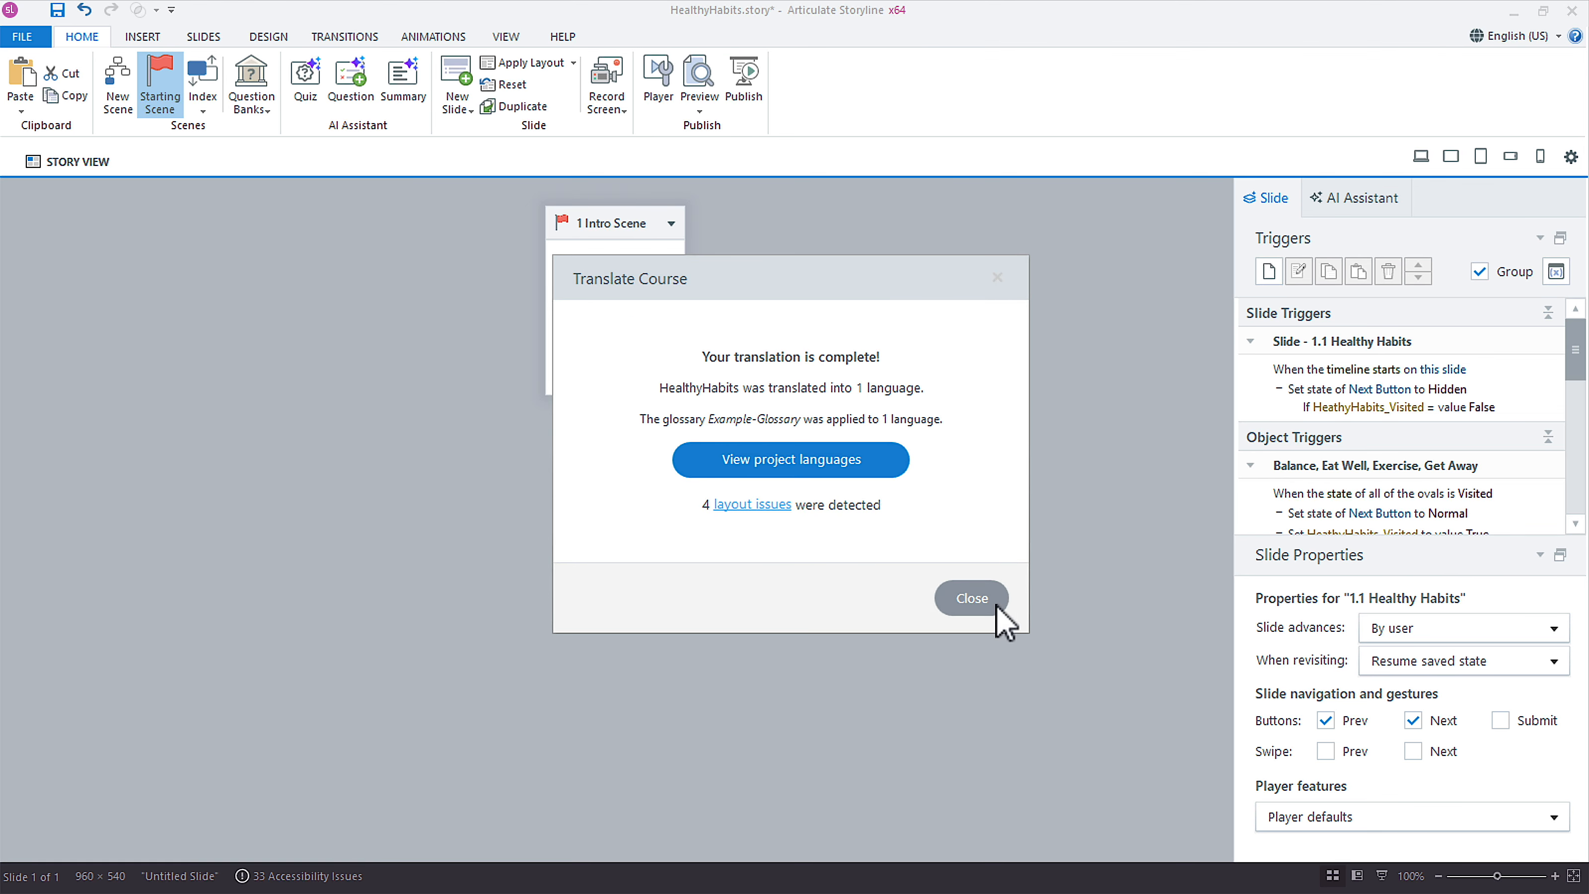
{"action": "left_click", "coordinate": [821, 466]}
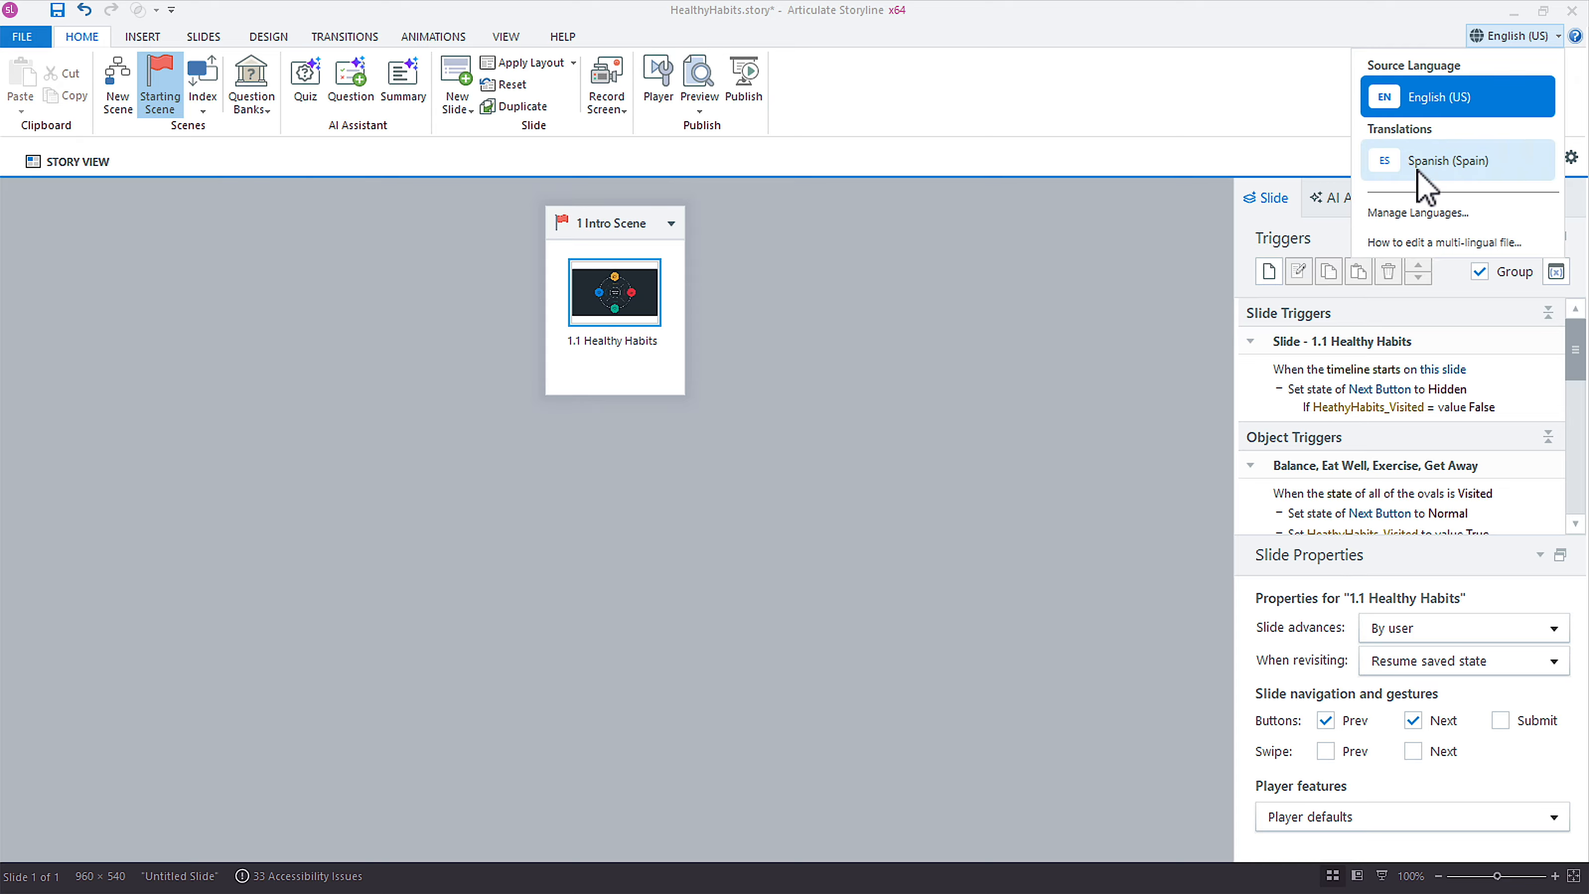
{"action": "left_click", "coordinate": [623, 329]}
{"action": "double_click", "coordinate": [623, 328]}
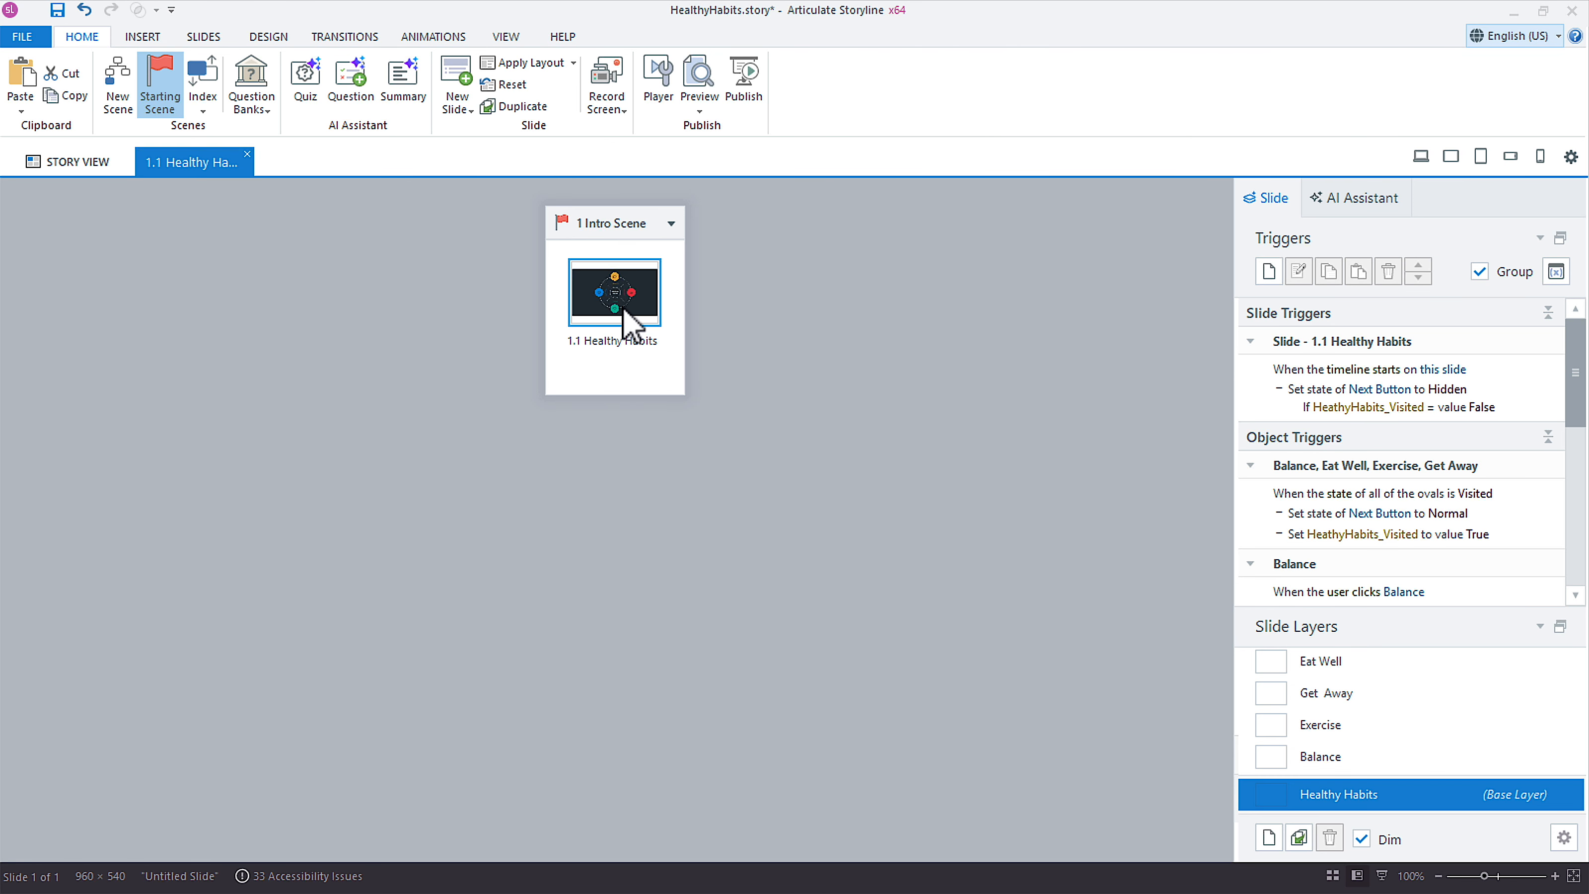
{"action": "left_click", "coordinate": [1514, 36]}
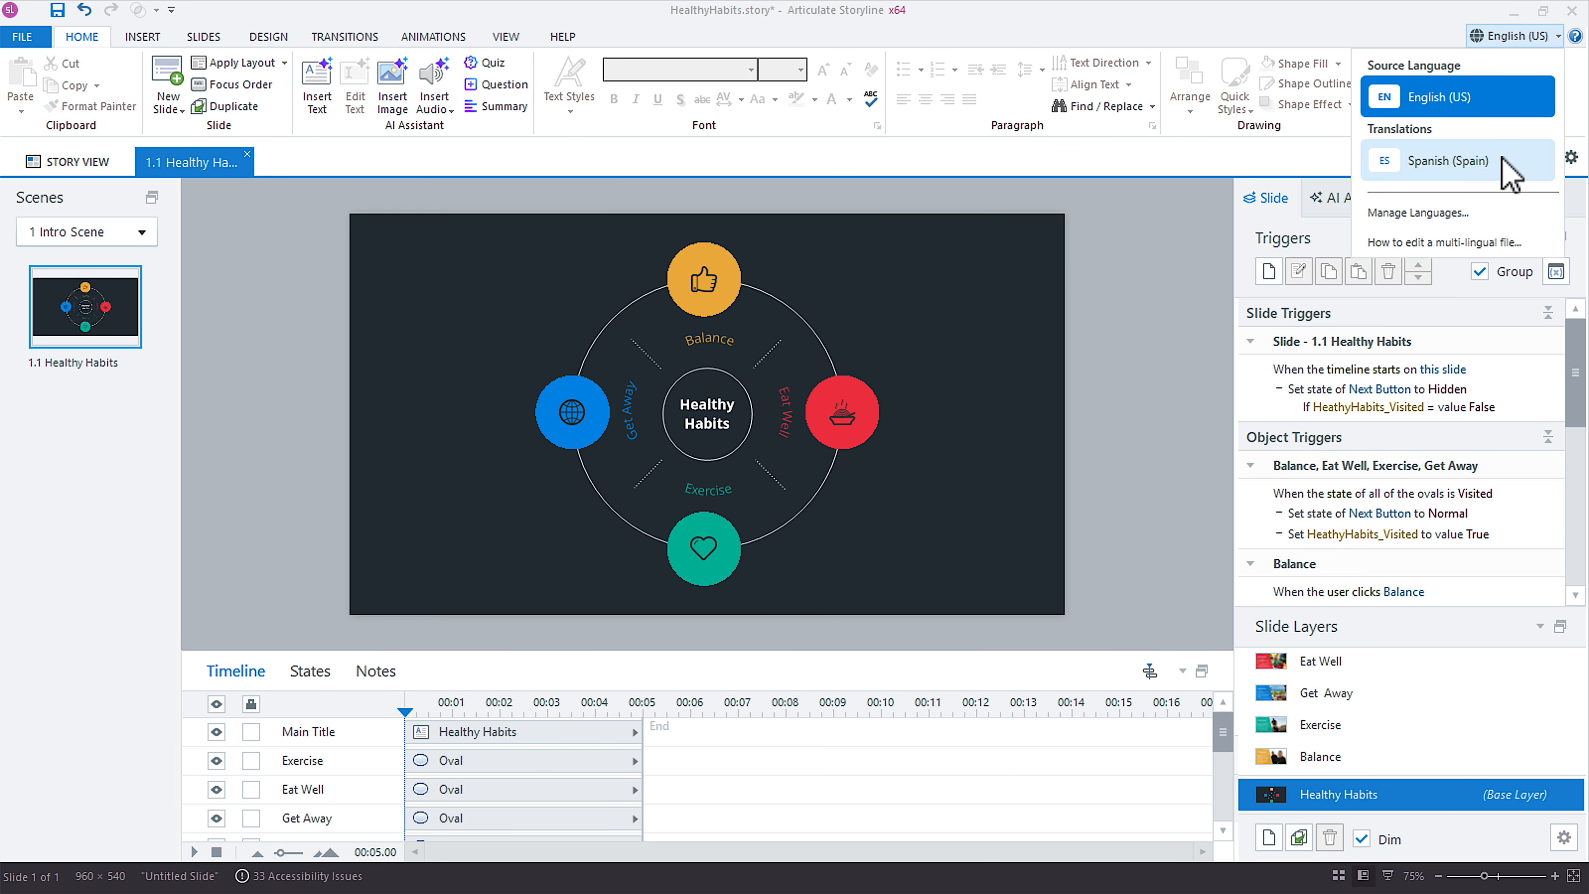